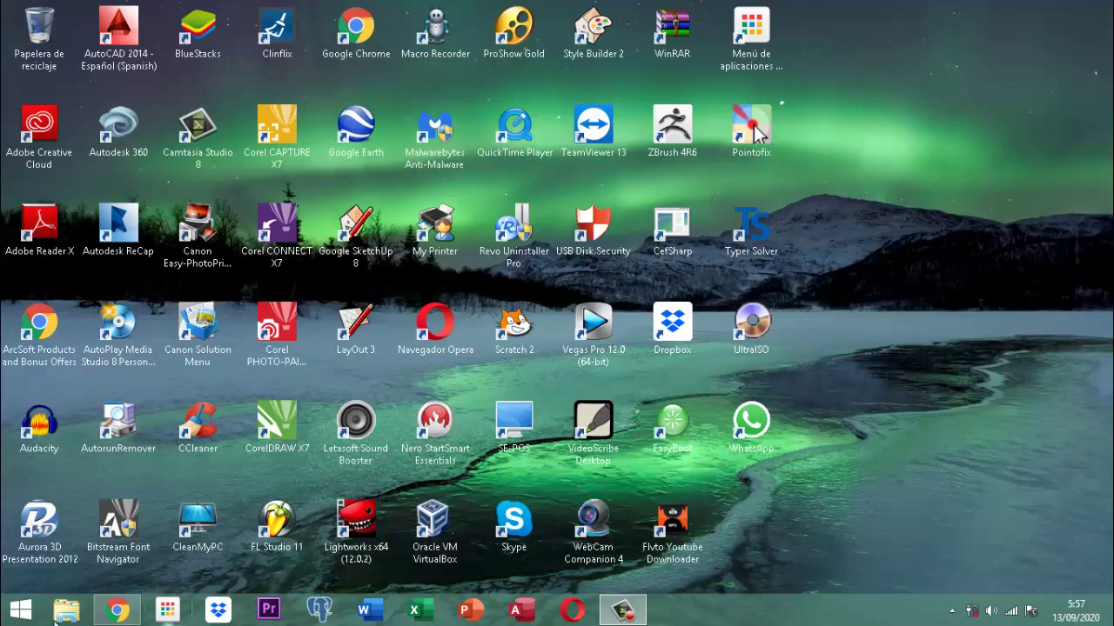
Open the proyecto DataMining folder inside documentos 2020 on the DATA (D:) drive.
{"action": "left_click", "coordinate": [66, 612]}
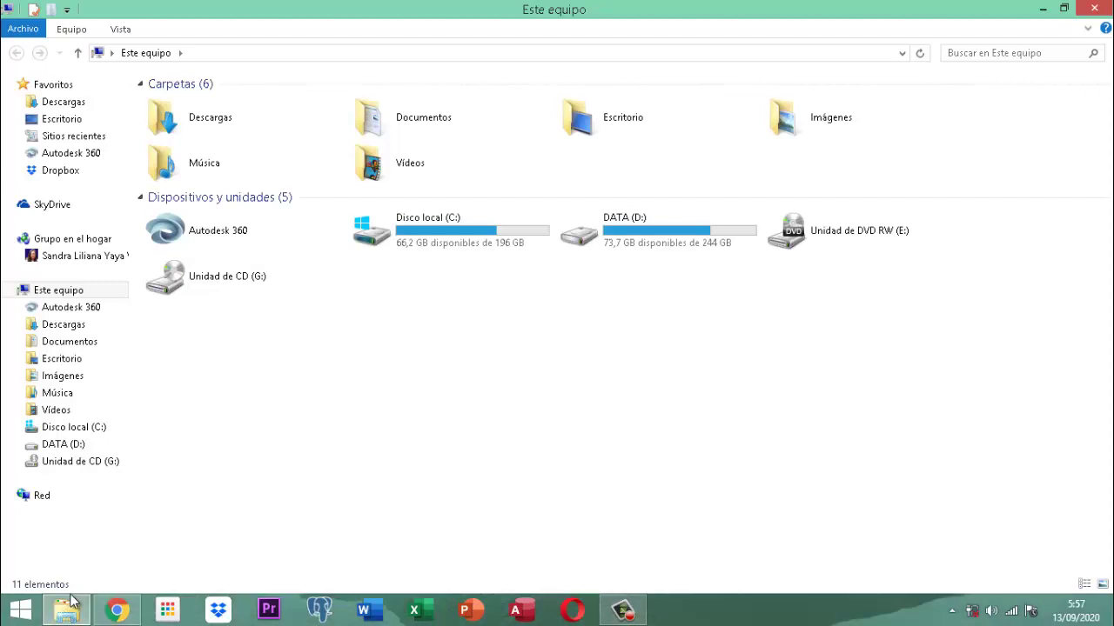
{"action": "left_click", "coordinate": [637, 240]}
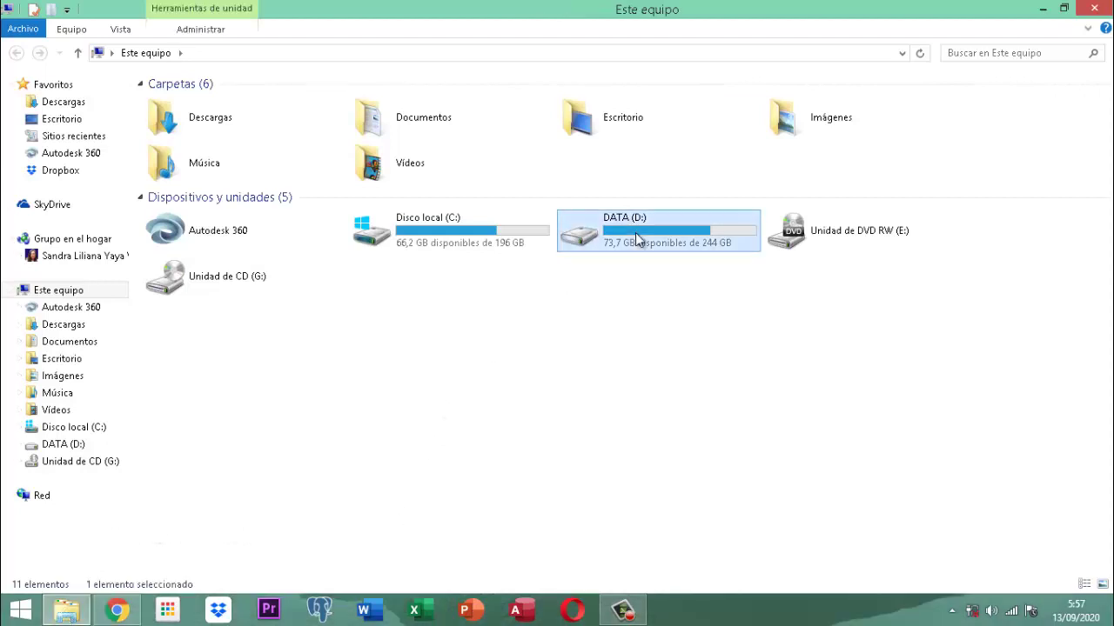
{"action": "double_click", "coordinate": [638, 240]}
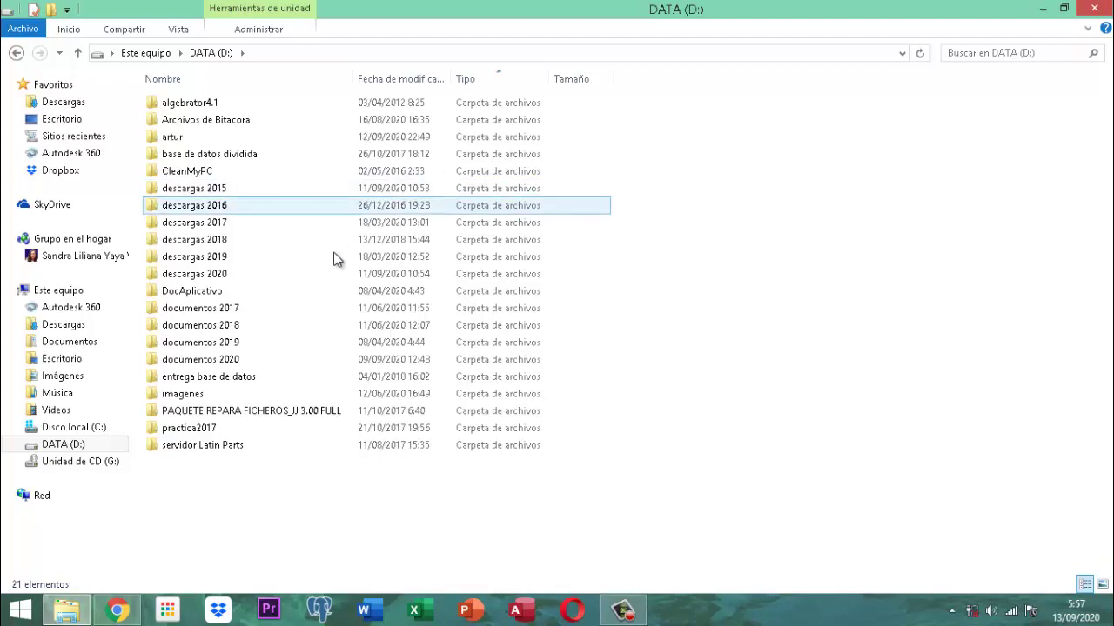
{"action": "double_click", "coordinate": [216, 366]}
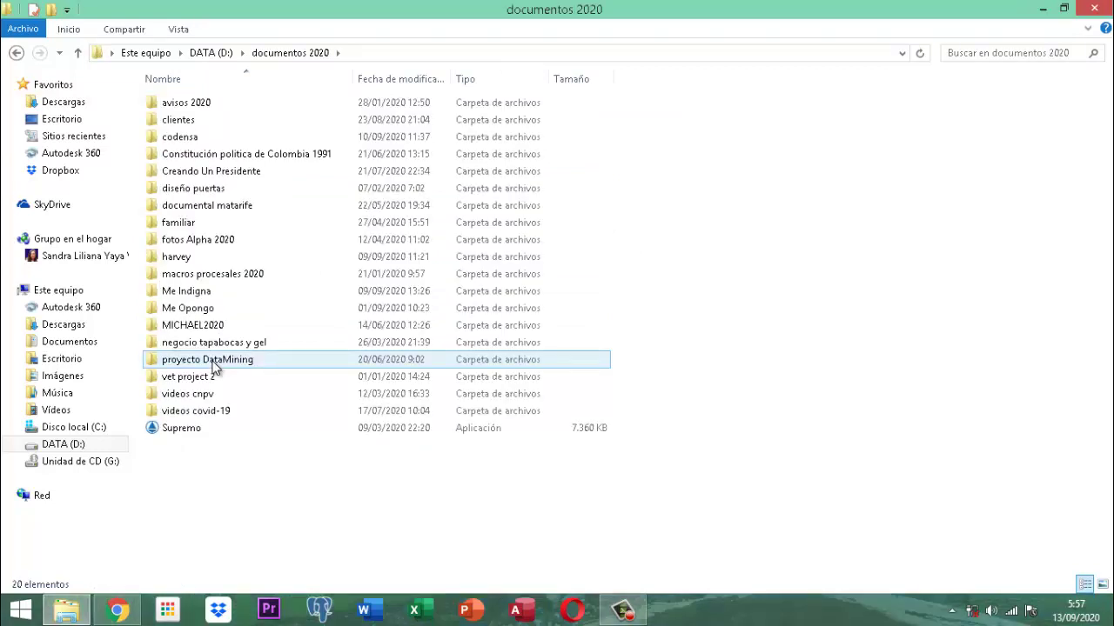
{"action": "double_click", "coordinate": [216, 366]}
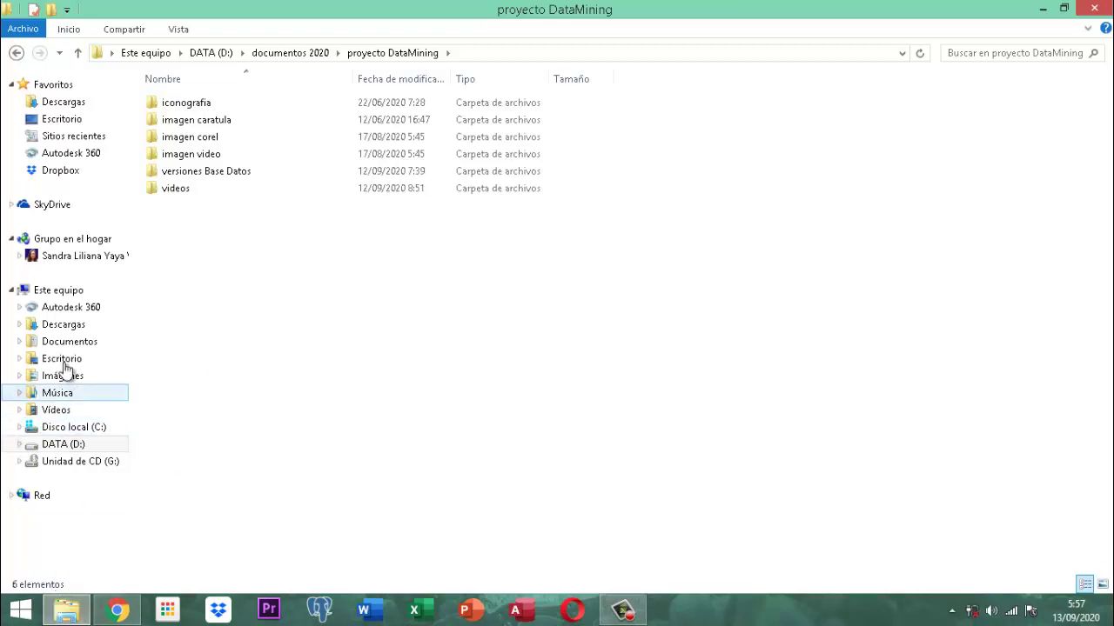
Open the performance options from the computer's advanced system settings.
{"action": "left_click", "coordinate": [52, 290]}
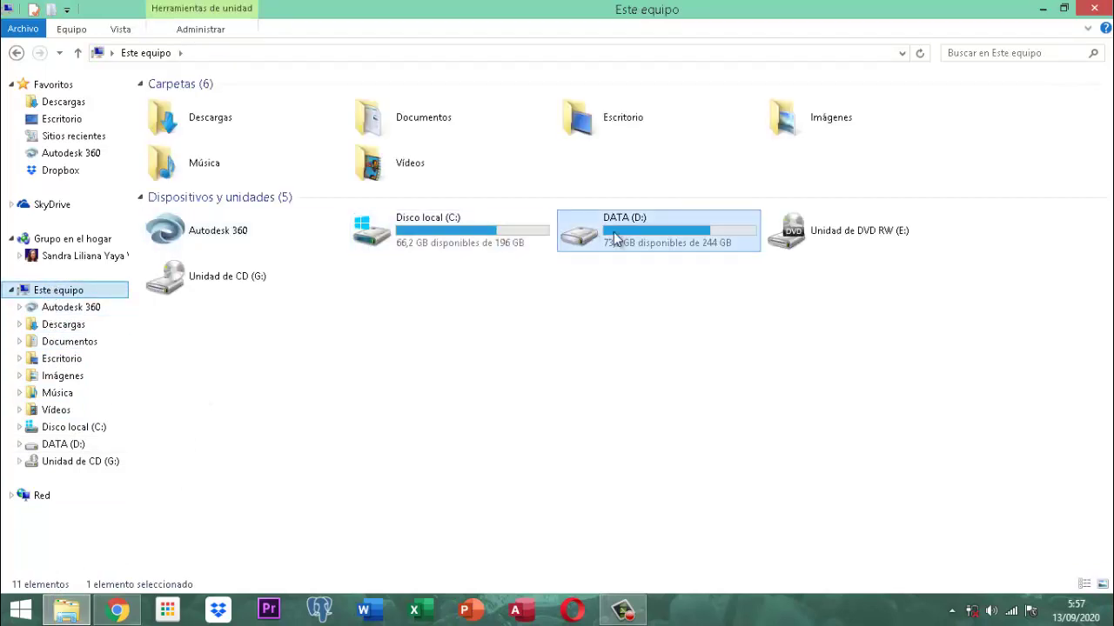
{"action": "left_click", "coordinate": [76, 30]}
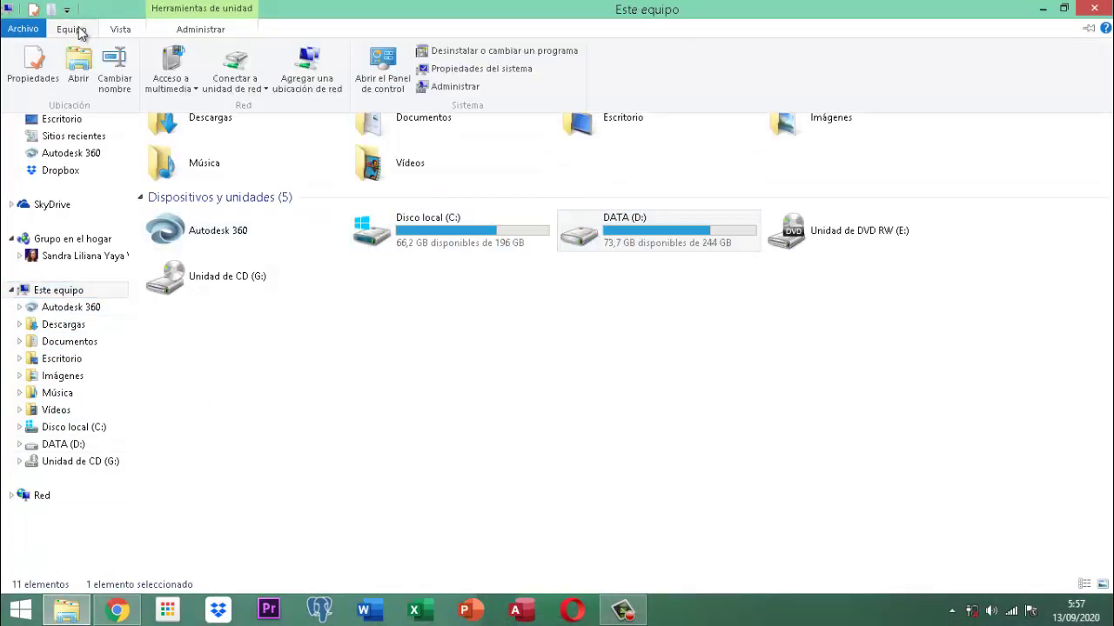
{"action": "left_click", "coordinate": [487, 69]}
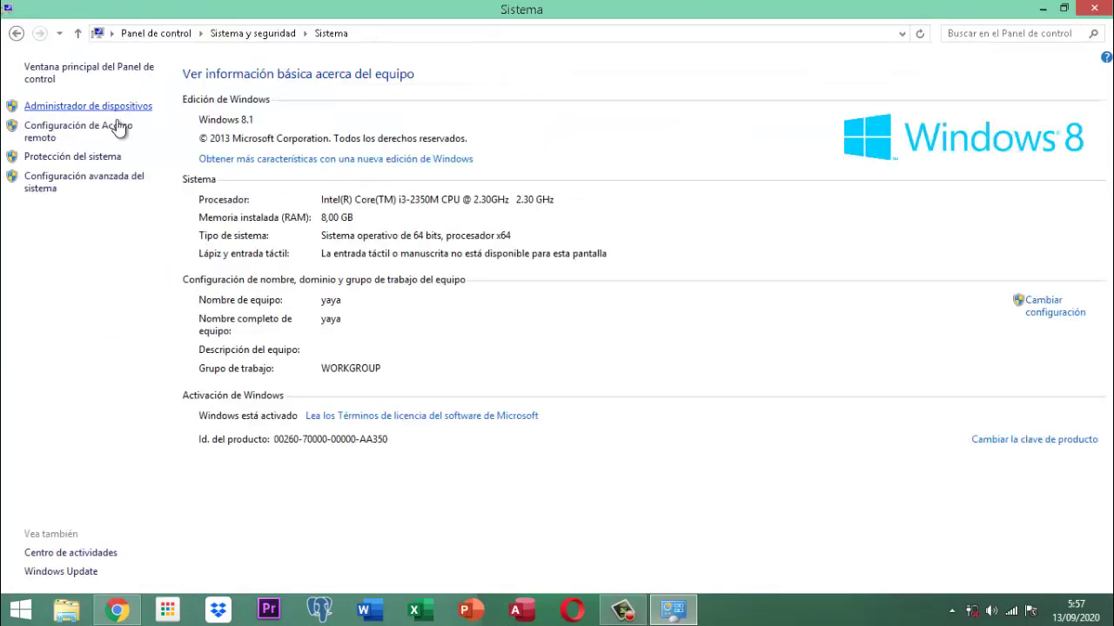
{"action": "left_click", "coordinate": [77, 183]}
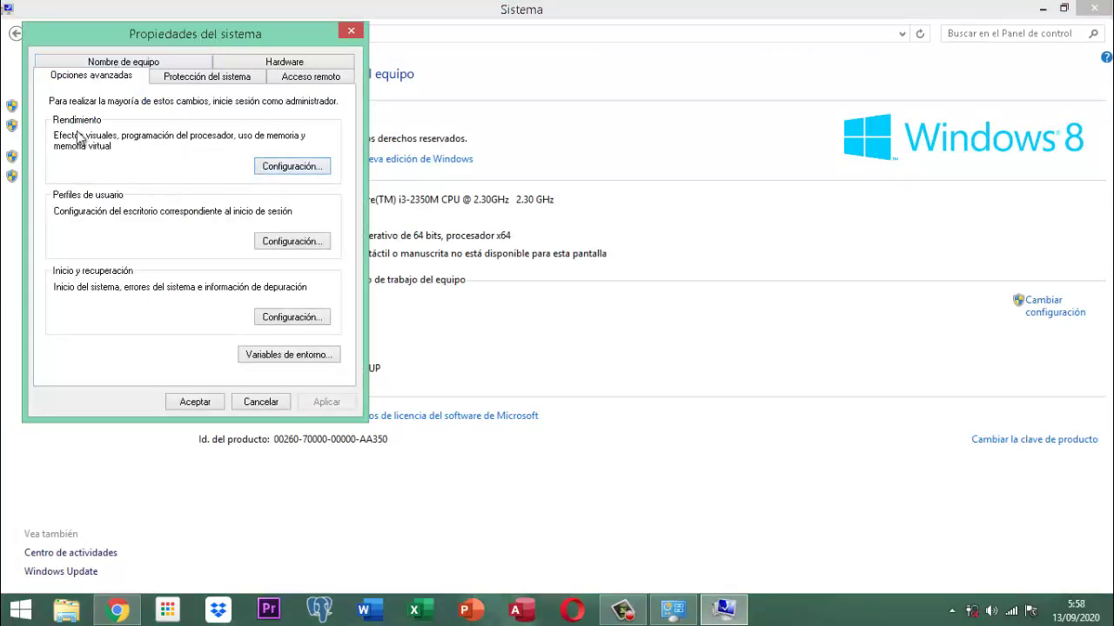
{"action": "left_click", "coordinate": [268, 172]}
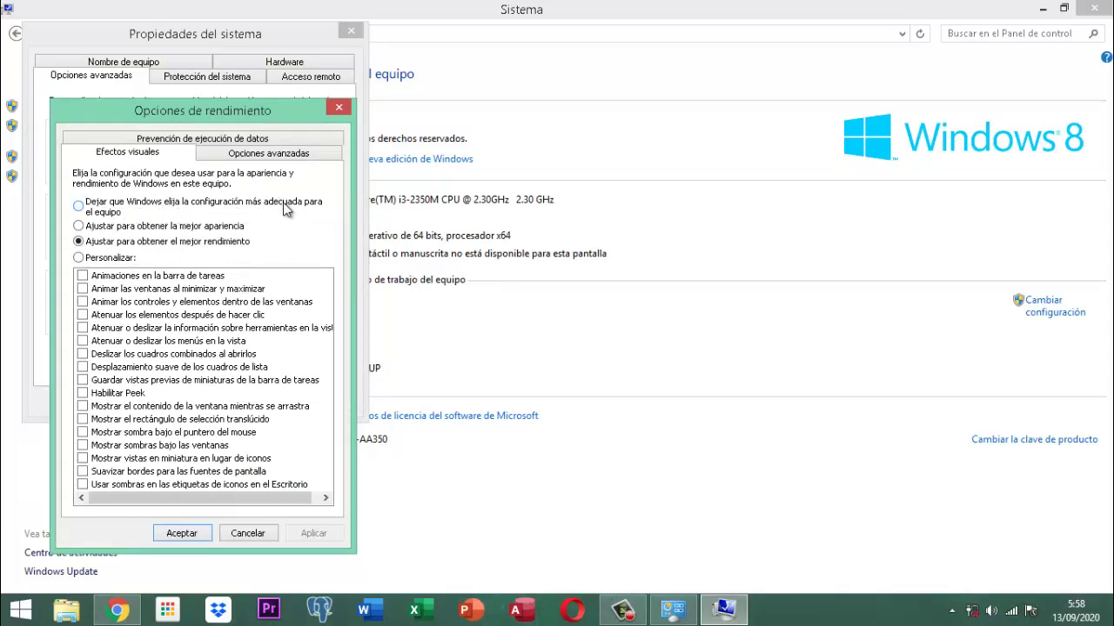
Let Windows choose the most suitable visual effects configuration, apply it, and close the system settings windows.
{"action": "left_click", "coordinate": [100, 210]}
{"action": "left_click", "coordinate": [312, 533]}
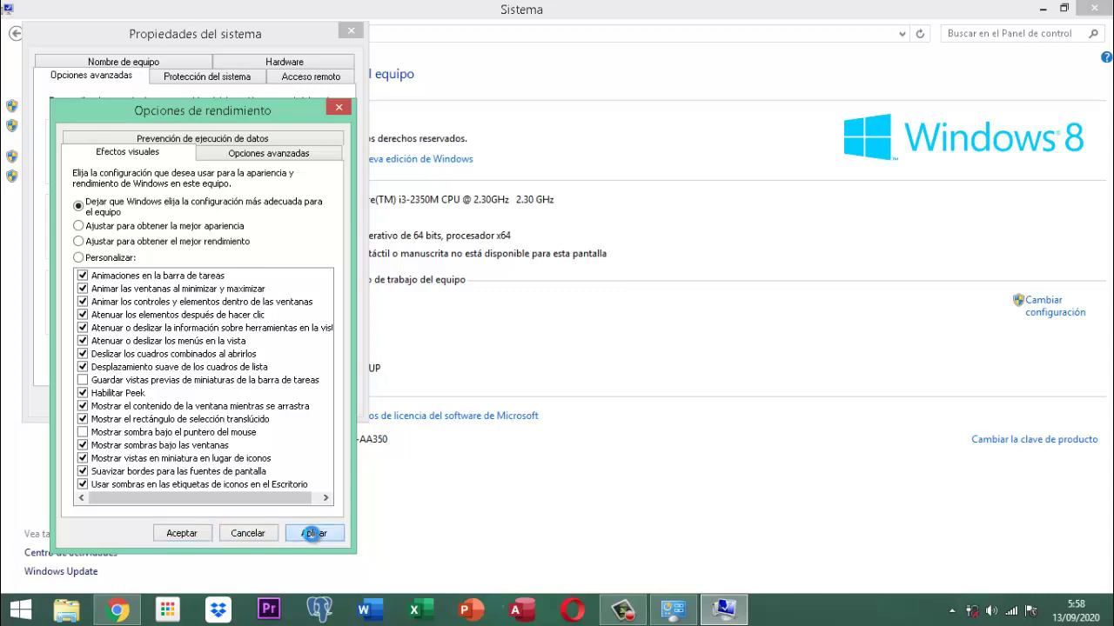
{"action": "left_click", "coordinate": [180, 533]}
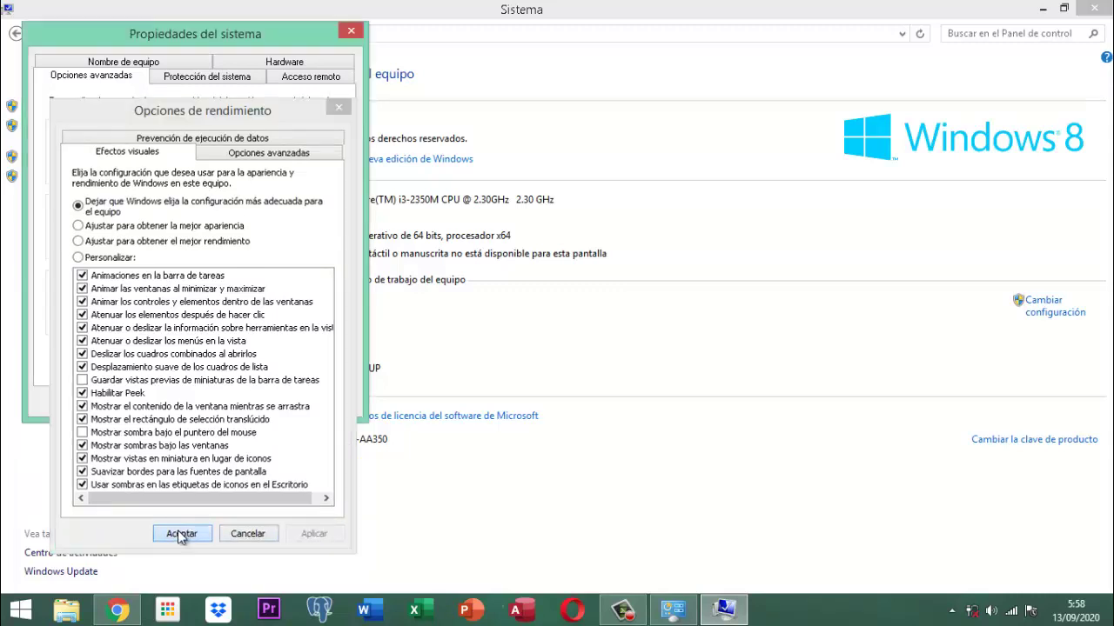
{"action": "left_click", "coordinate": [186, 409]}
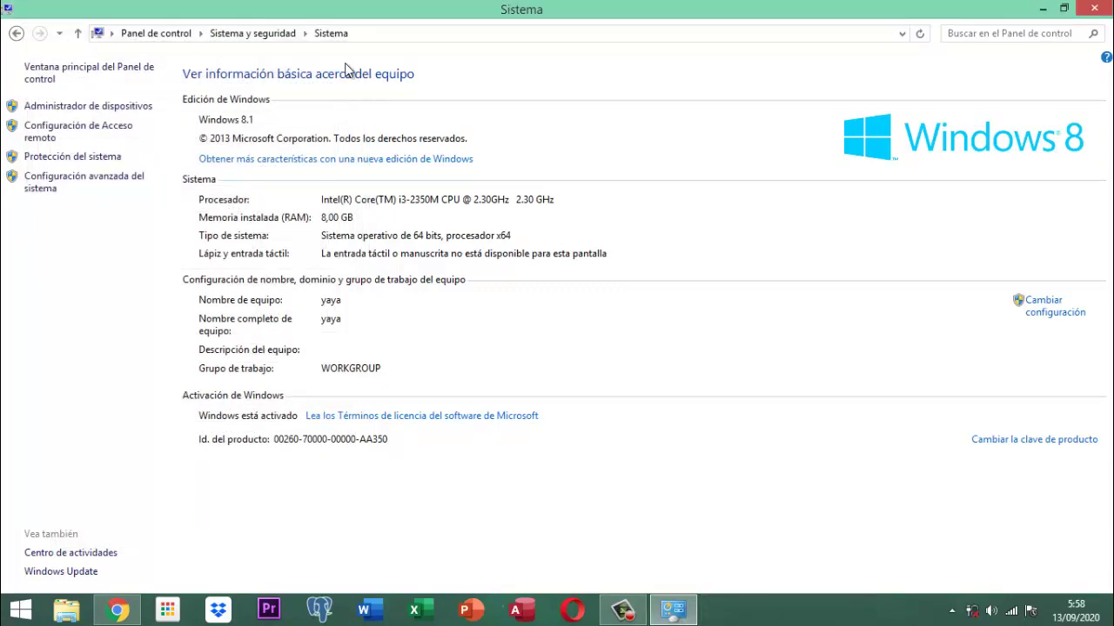
{"action": "left_click", "coordinate": [1096, 11]}
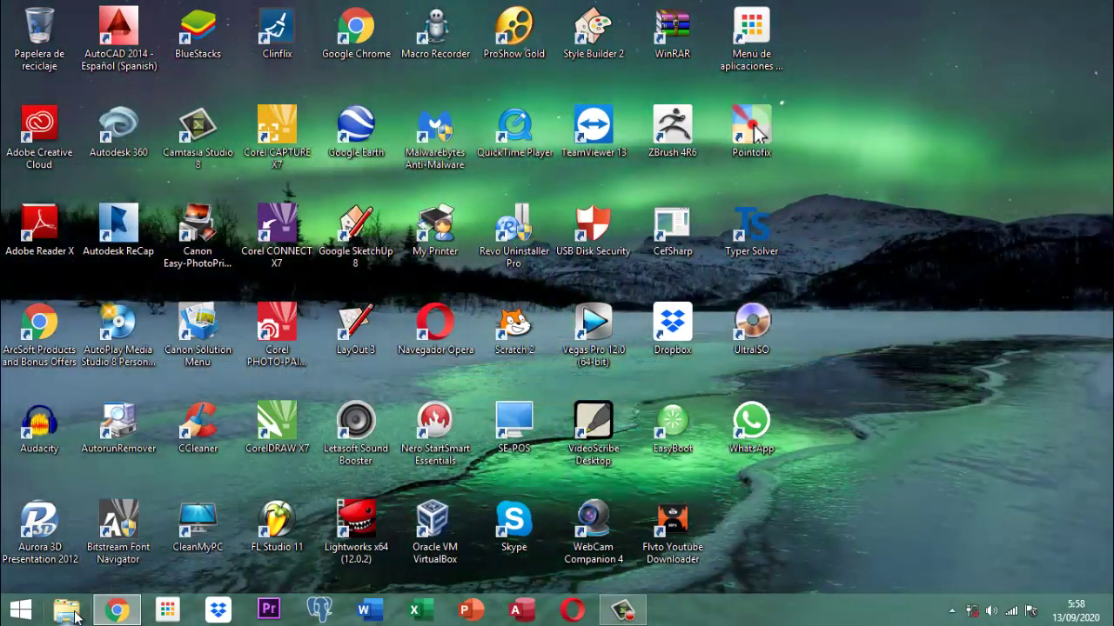
Open D:\documentos 2020\proyecto DataMining\iconografia and check the image details of icono edit and impresora icono 25x25.
{"action": "left_click", "coordinate": [69, 612]}
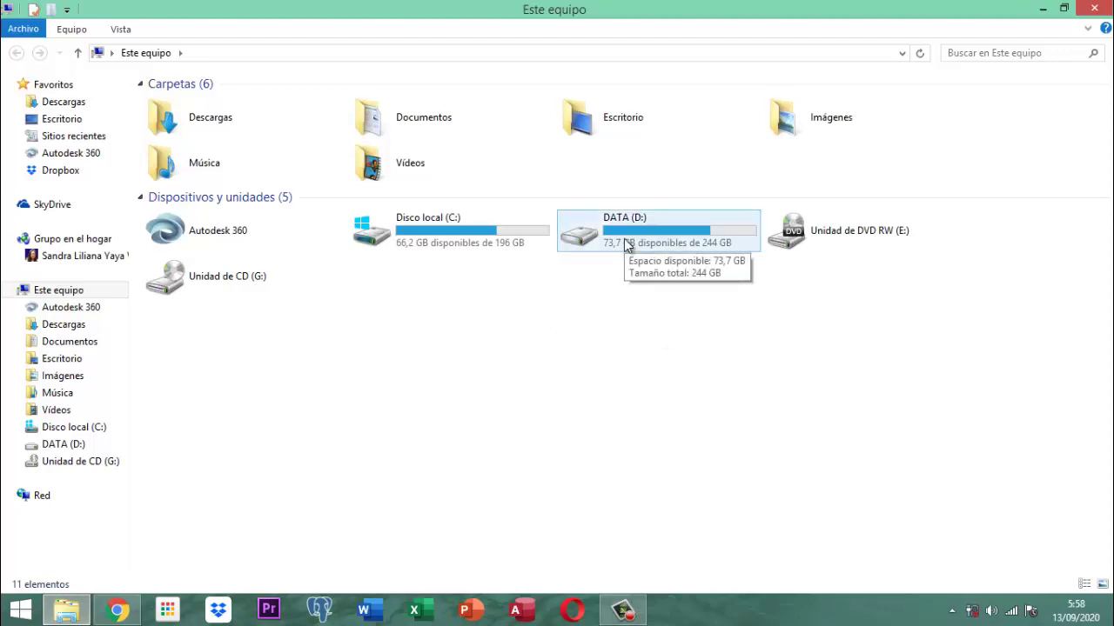
{"action": "double_click", "coordinate": [624, 240]}
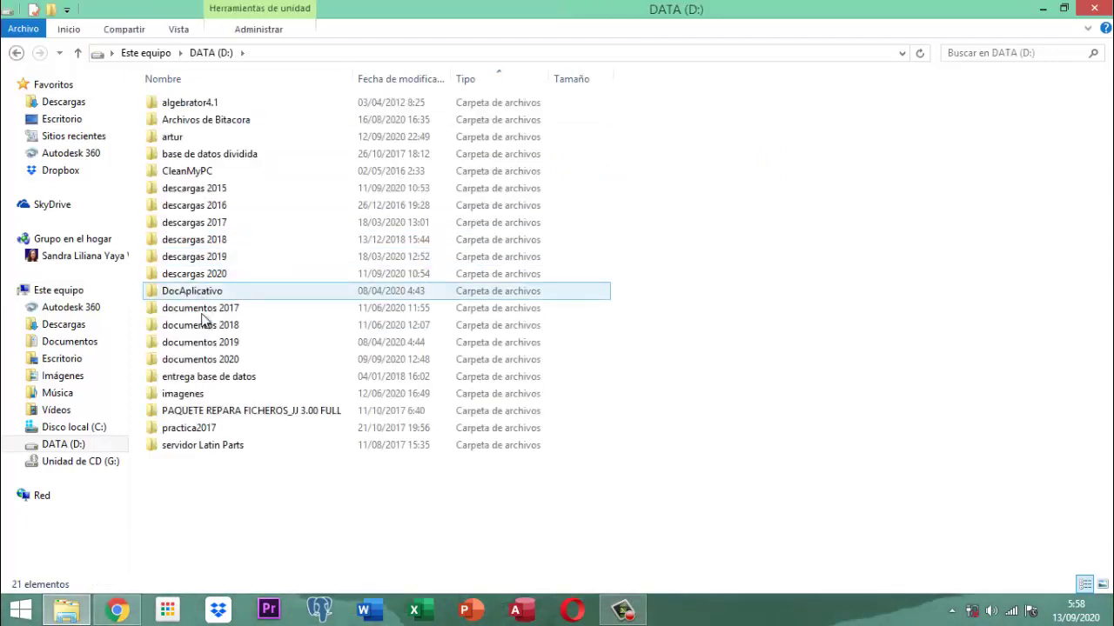
{"action": "double_click", "coordinate": [207, 360]}
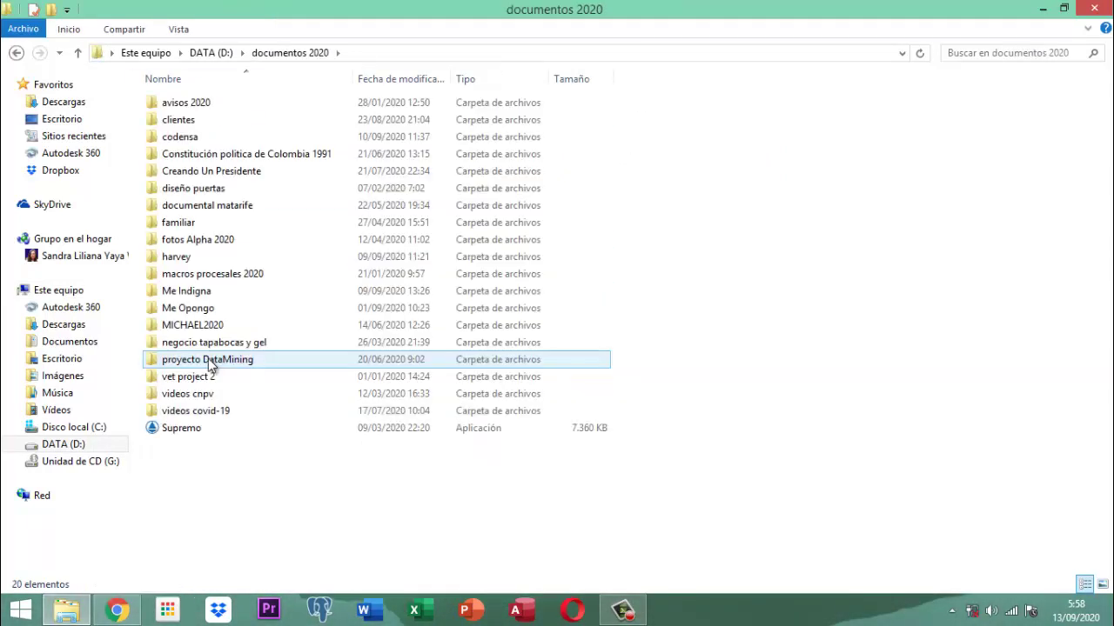
{"action": "double_click", "coordinate": [208, 362]}
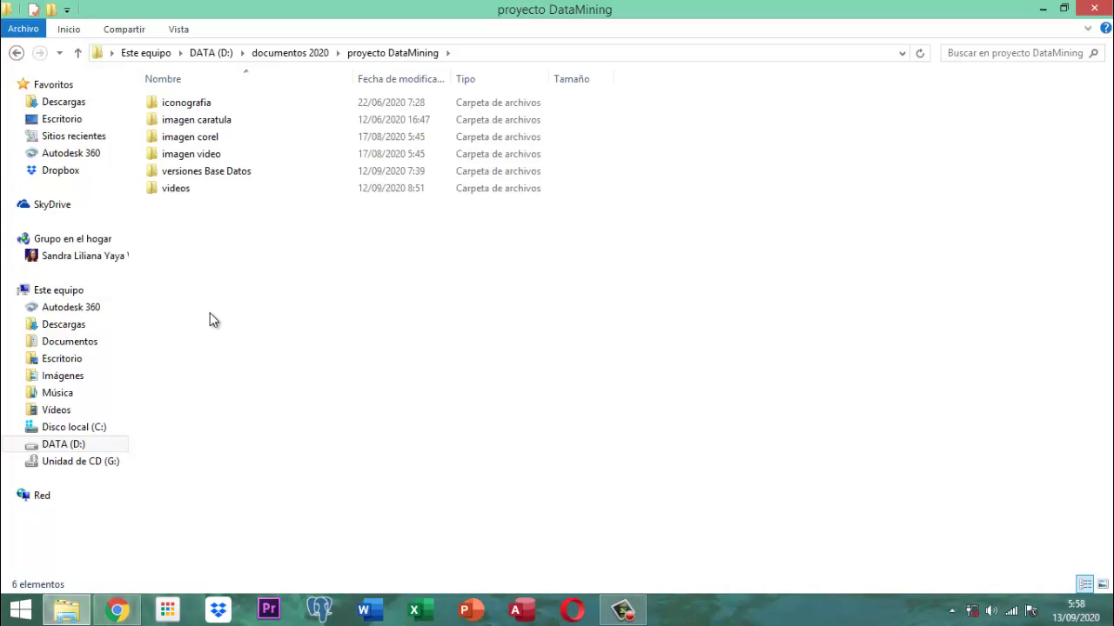
{"action": "left_click", "coordinate": [181, 102]}
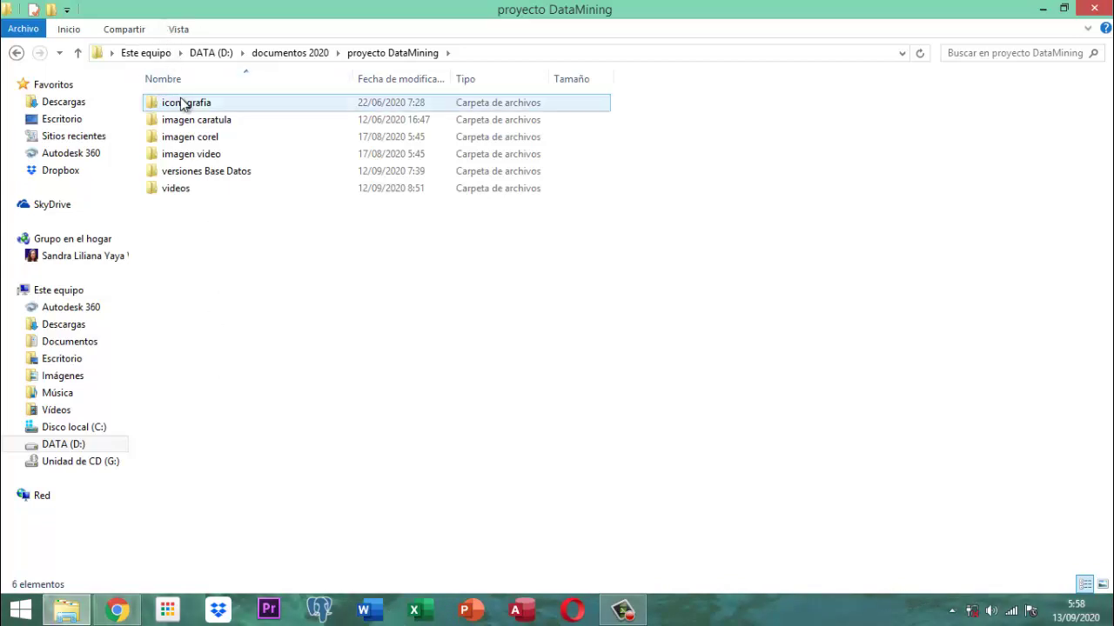
{"action": "double_click", "coordinate": [181, 102]}
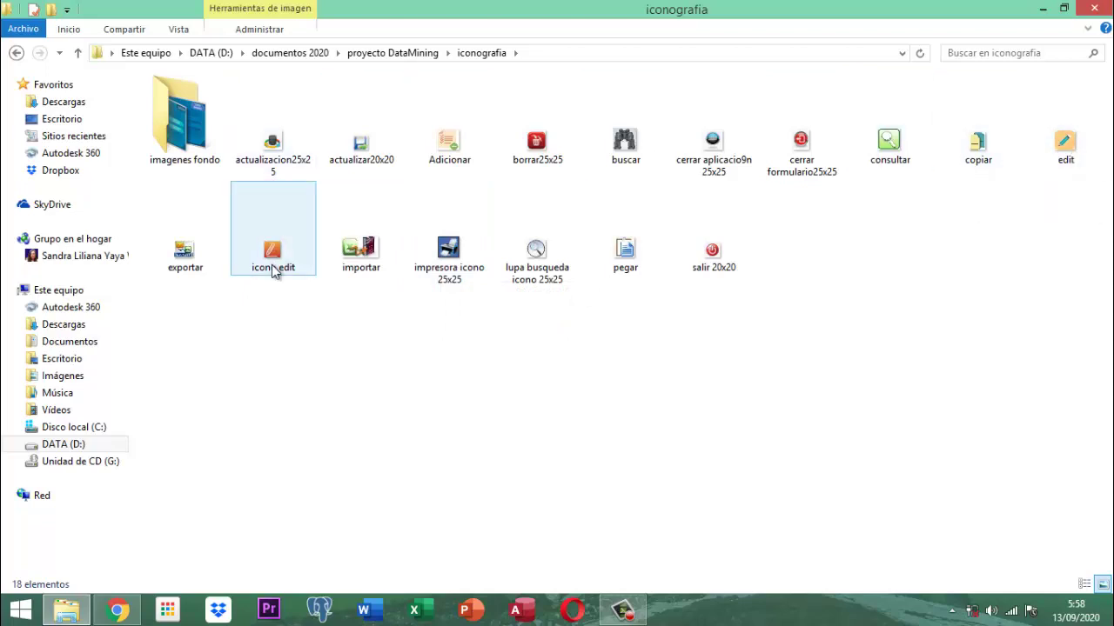
{"action": "mouse_move", "coordinate": [273, 271]}
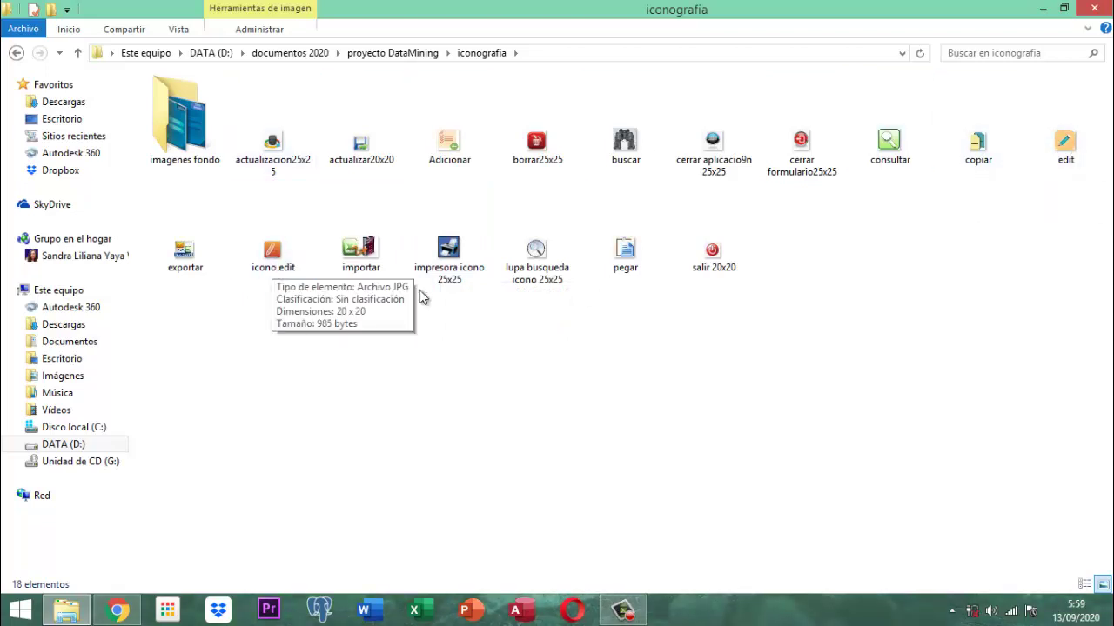
{"action": "mouse_move", "coordinate": [468, 279]}
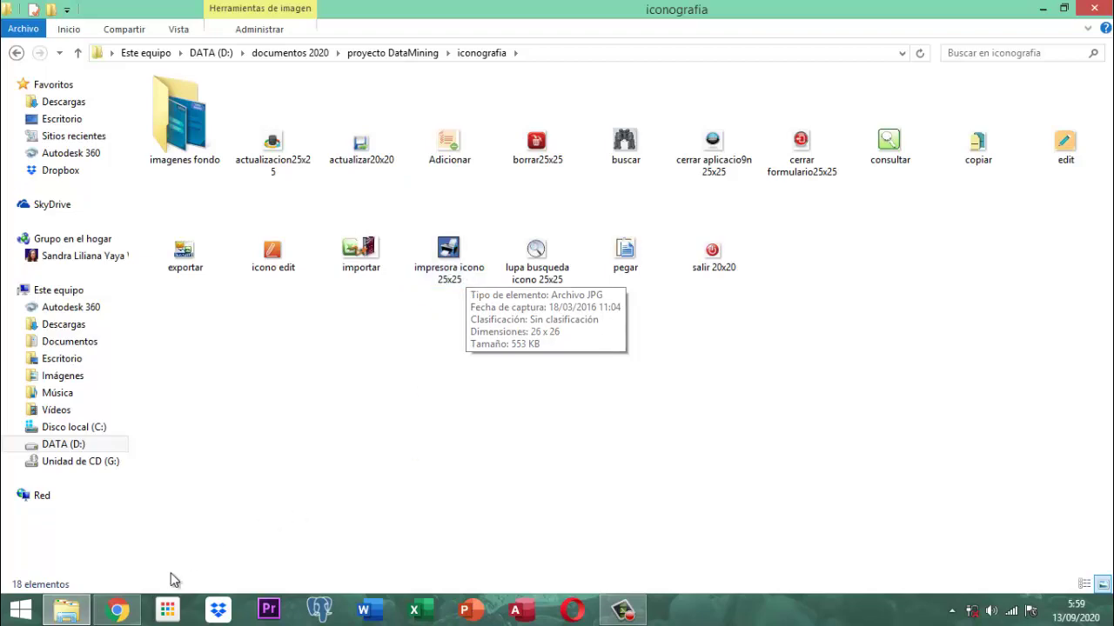
Switch to Chrome and search Google Images for "icono impresora 20x20" in a new tab.
{"action": "left_click", "coordinate": [117, 610]}
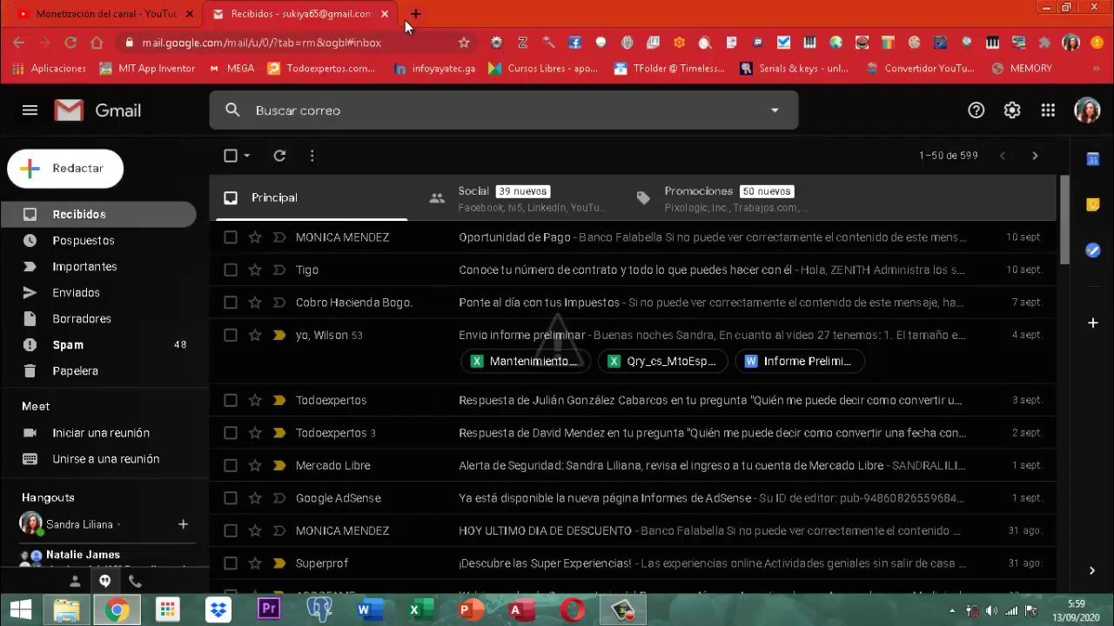
{"action": "left_click", "coordinate": [415, 16]}
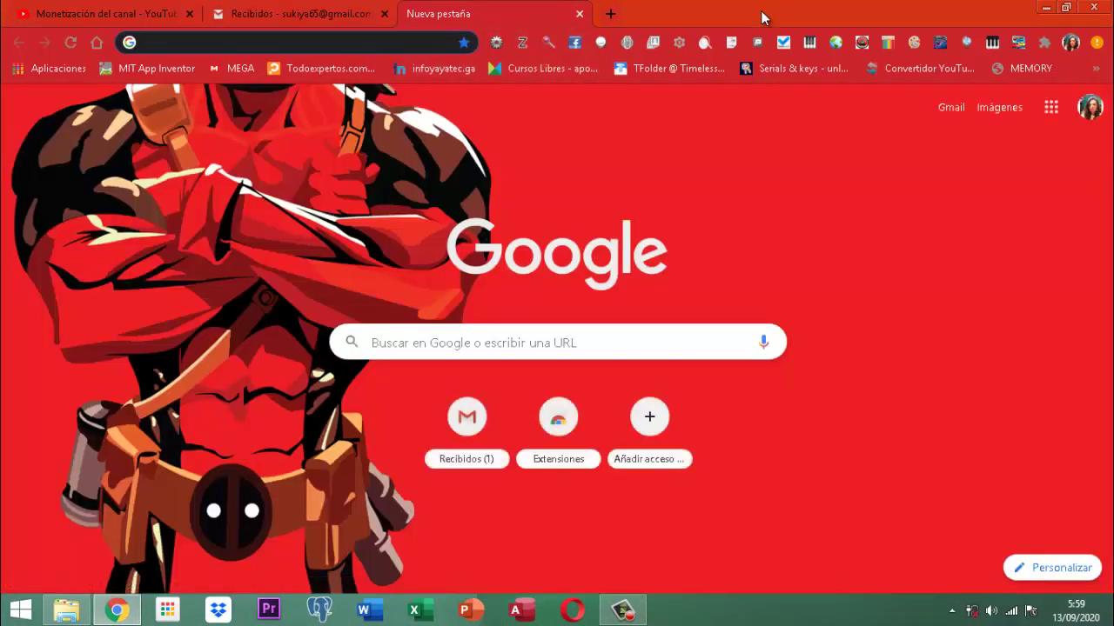
{"action": "left_click", "coordinate": [987, 111]}
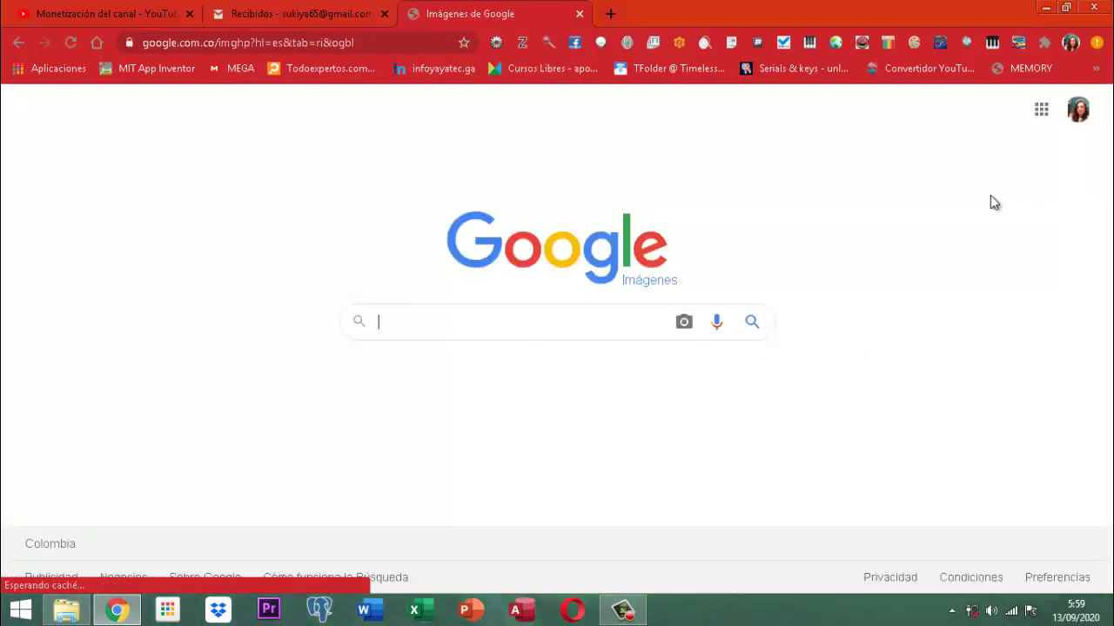
{"action": "type", "text": "ICONO I"}
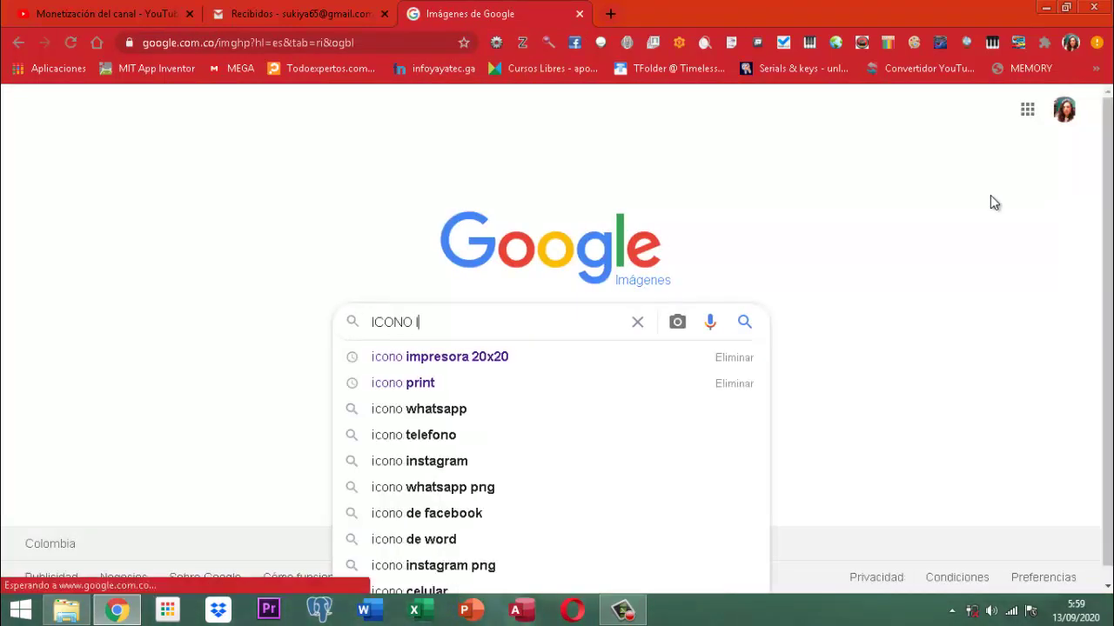
{"action": "type", "text": "MPR"}
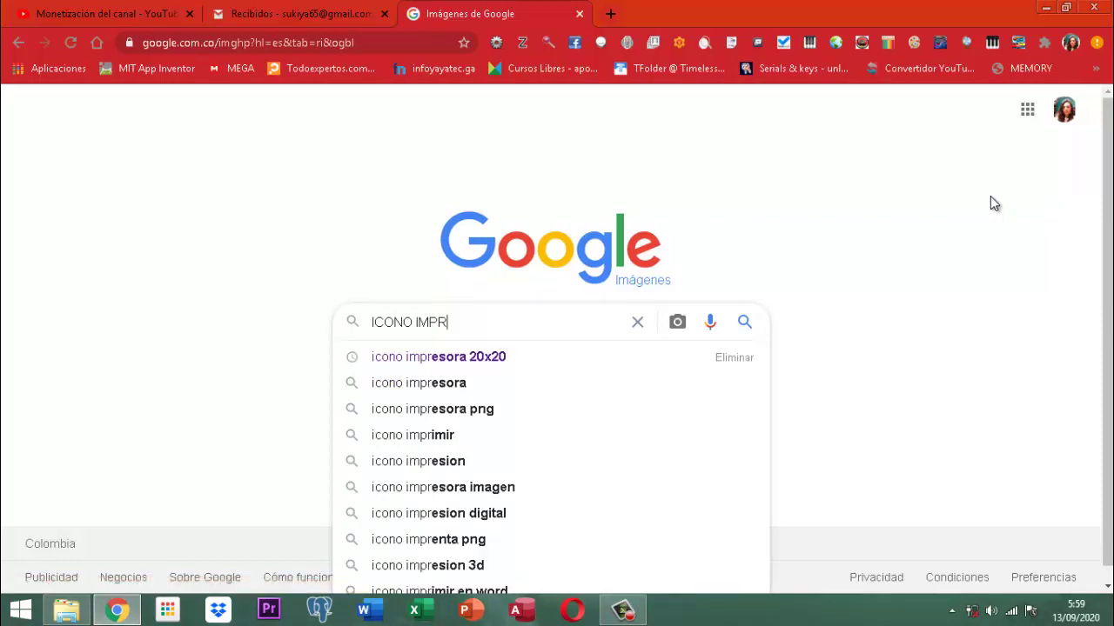
{"action": "left_click", "coordinate": [491, 357]}
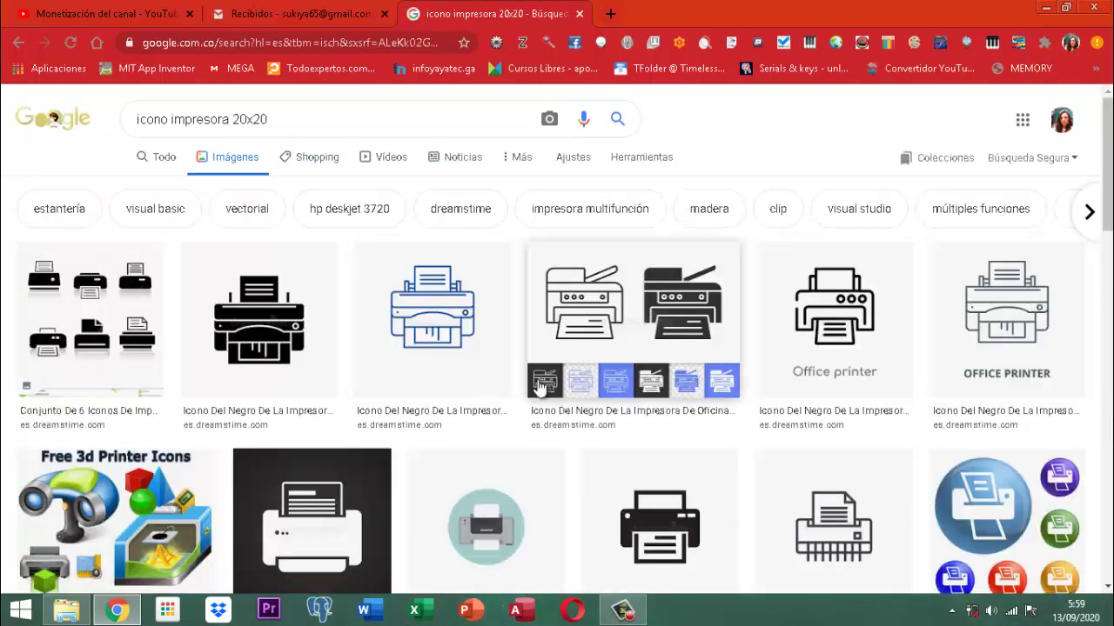
Look through the Google Images results for "icono impresora 20x20" for a small printer icon suitable for the project.
{"action": "scroll", "coordinate": [795, 423], "scroll_direction": "down", "scroll_amount": 2}
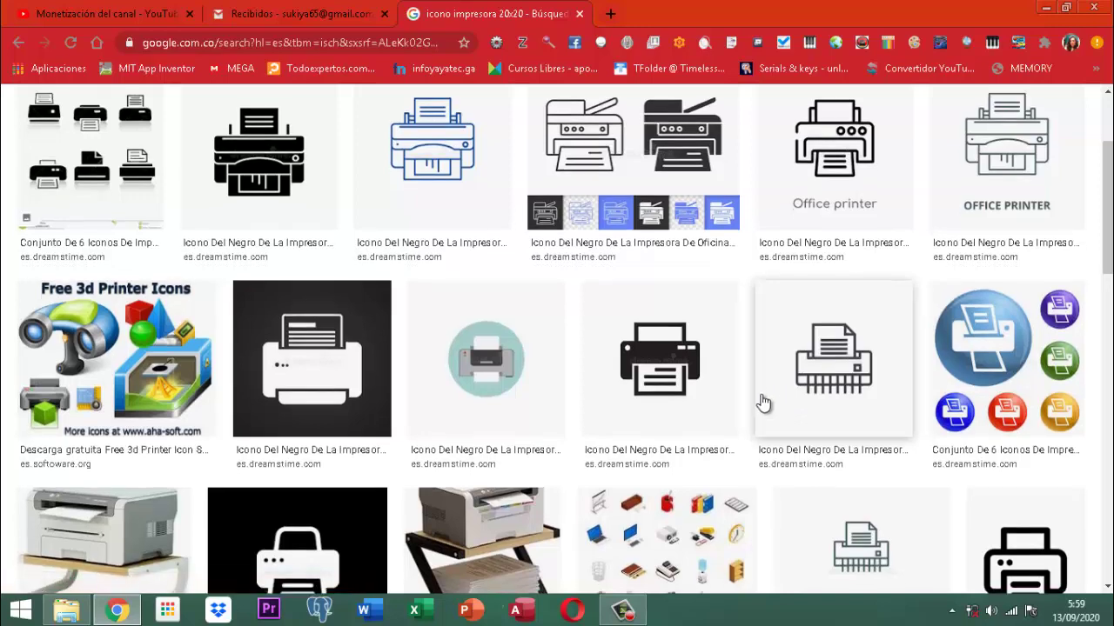
{"action": "scroll", "coordinate": [763, 402], "scroll_direction": "down", "scroll_amount": 3}
{"action": "scroll", "coordinate": [763, 402], "scroll_direction": "down", "scroll_amount": 1}
{"action": "scroll", "coordinate": [762, 402], "scroll_direction": "down", "scroll_amount": 1}
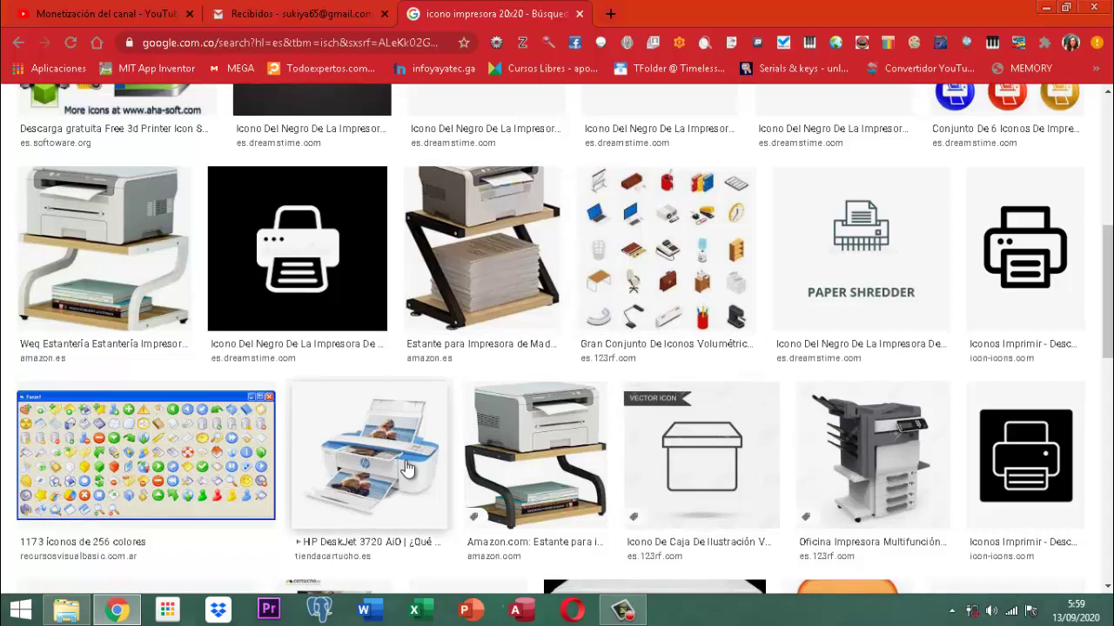
{"action": "scroll", "coordinate": [892, 454], "scroll_direction": "down", "scroll_amount": 2}
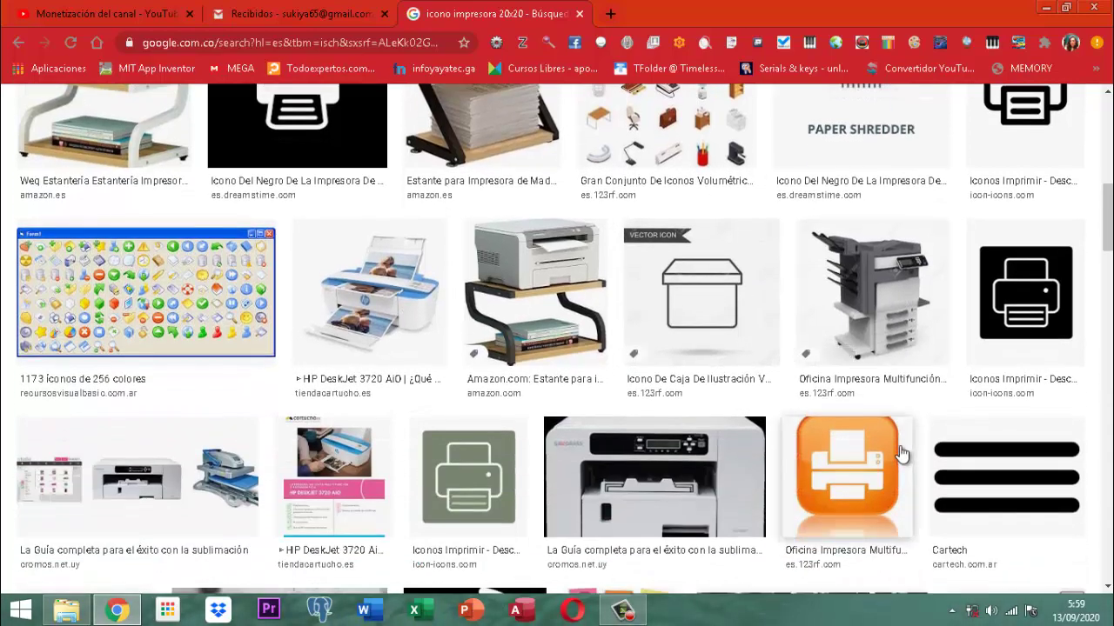
{"action": "scroll", "coordinate": [901, 454], "scroll_direction": "down", "scroll_amount": 2}
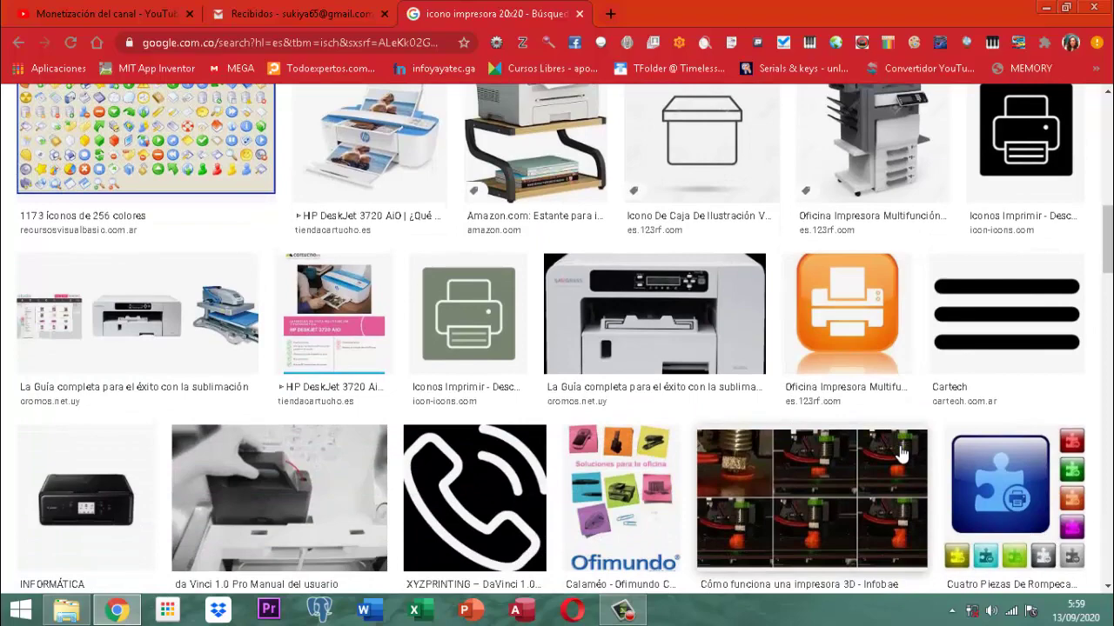
{"action": "scroll", "coordinate": [901, 454], "scroll_direction": "down", "scroll_amount": 4}
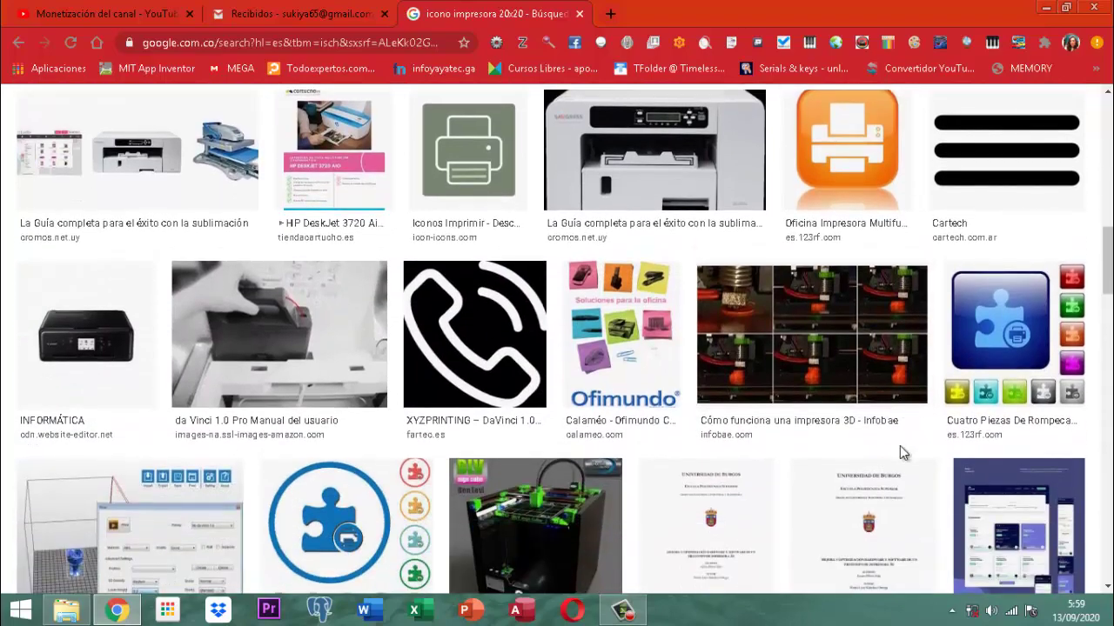
{"action": "scroll", "coordinate": [902, 454], "scroll_direction": "down", "scroll_amount": 2}
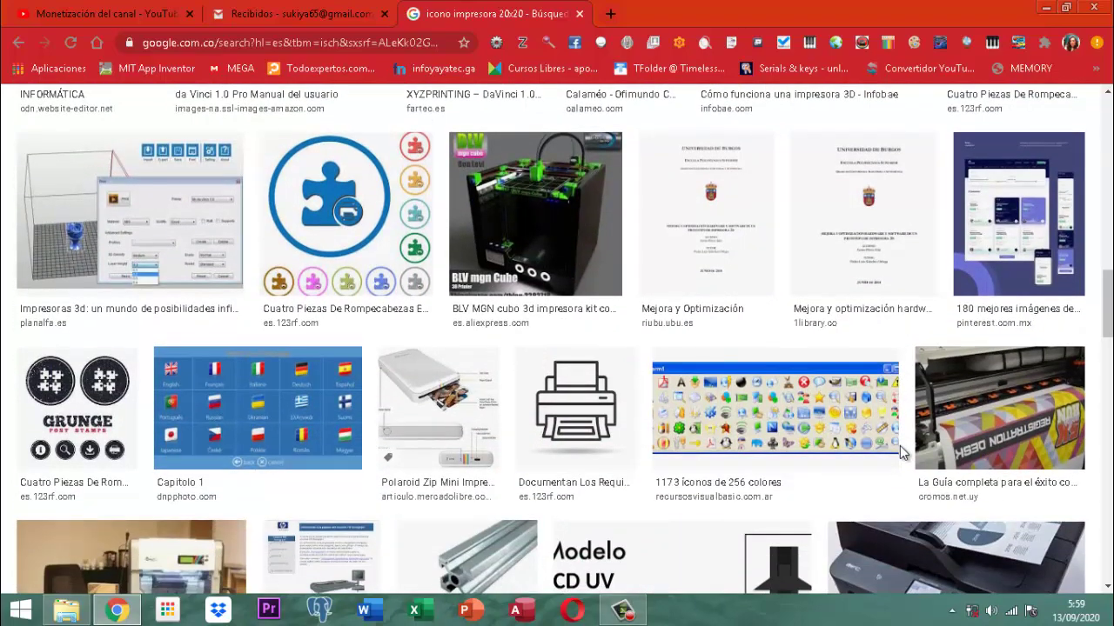
{"action": "scroll", "coordinate": [901, 454], "scroll_direction": "down", "scroll_amount": 2}
{"action": "scroll", "coordinate": [901, 454], "scroll_direction": "down", "scroll_amount": 3}
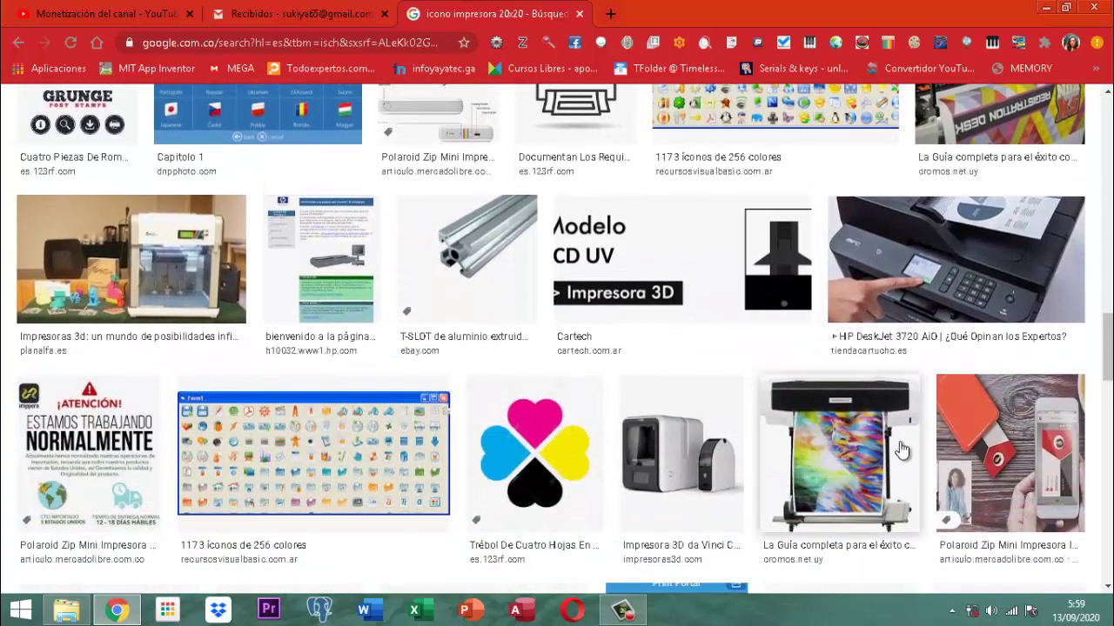
{"action": "scroll", "coordinate": [902, 450], "scroll_direction": "down", "scroll_amount": 2}
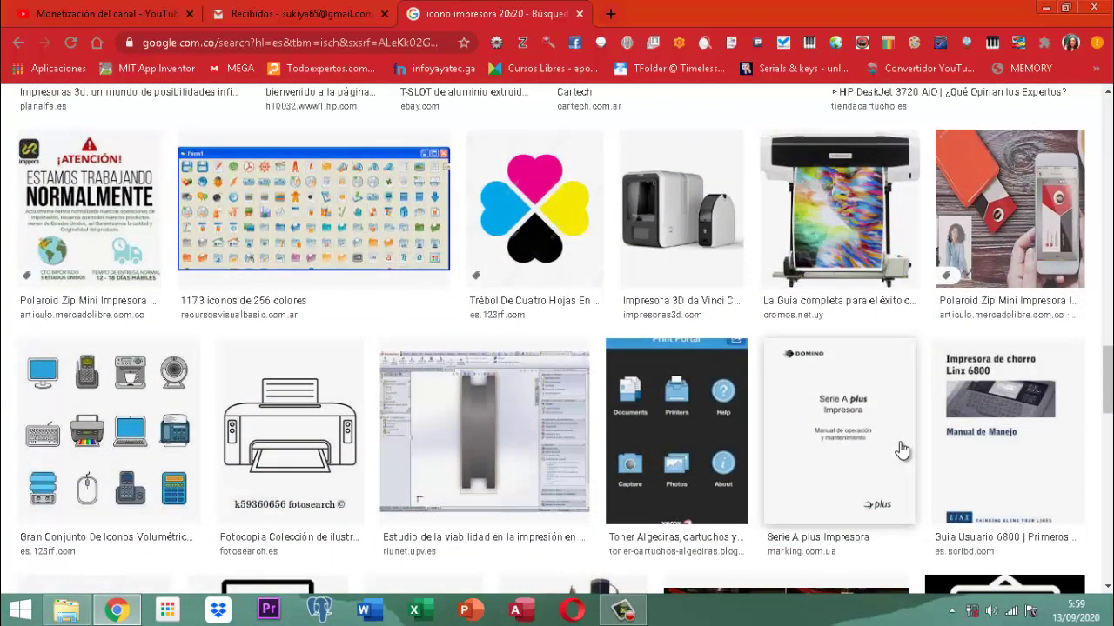
{"action": "scroll", "coordinate": [901, 450], "scroll_direction": "down", "scroll_amount": 3}
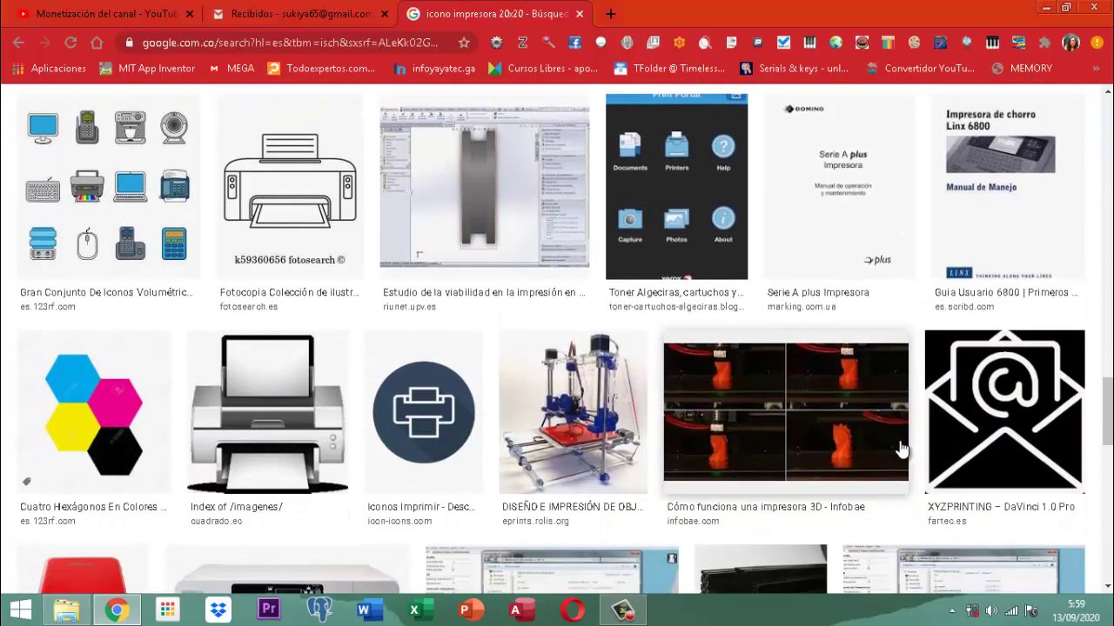
{"action": "scroll", "coordinate": [901, 450], "scroll_direction": "down", "scroll_amount": 1}
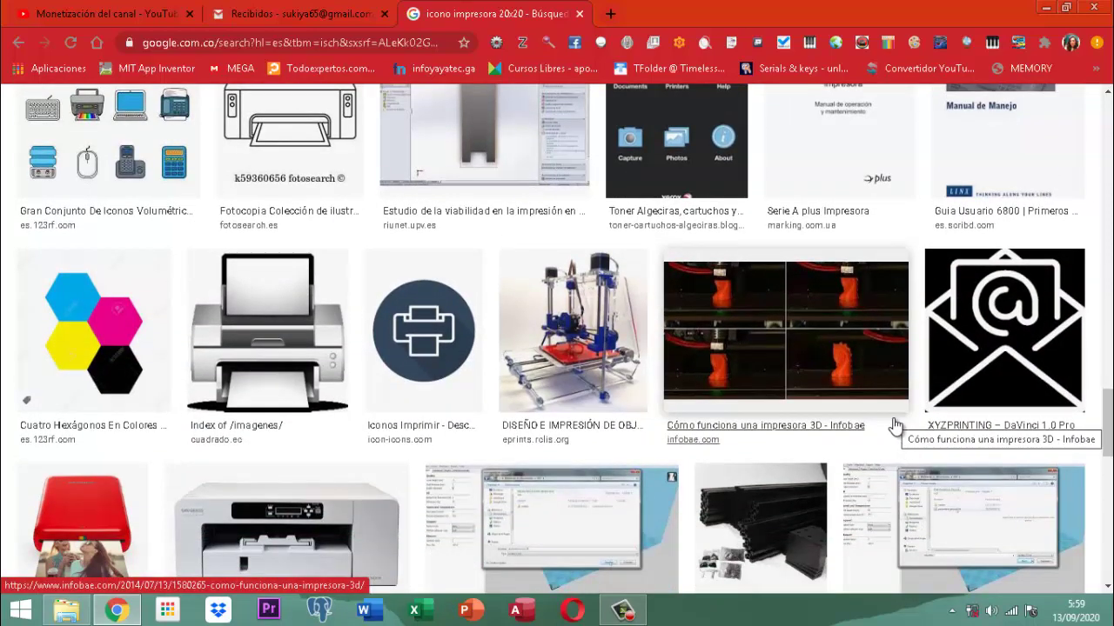
{"action": "scroll", "coordinate": [885, 391], "scroll_direction": "down", "scroll_amount": 1}
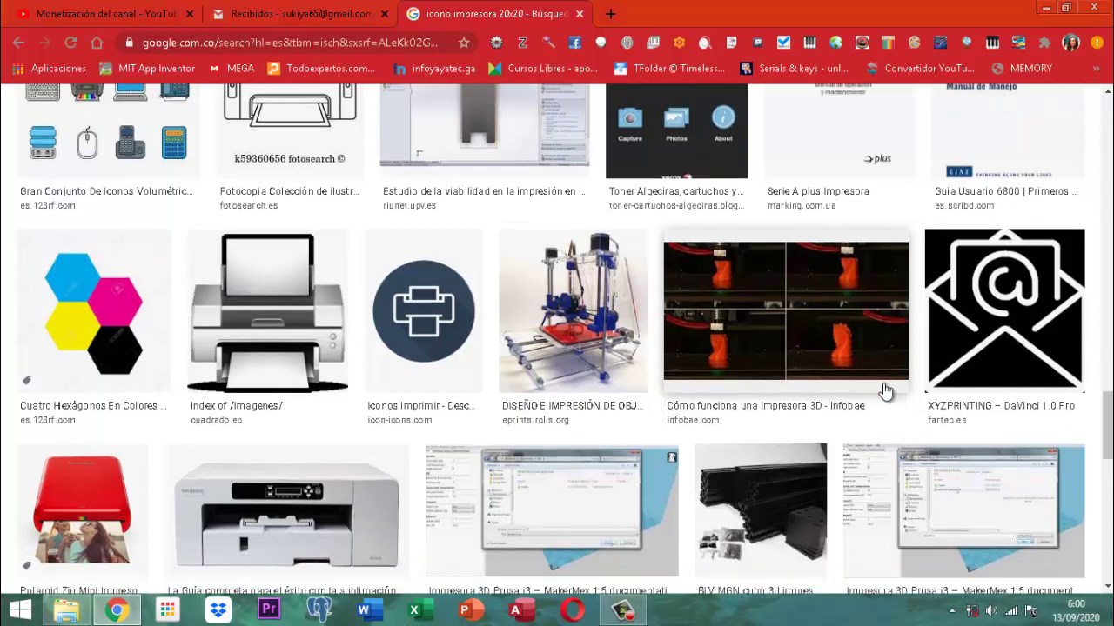
{"action": "scroll", "coordinate": [885, 391], "scroll_direction": "down", "scroll_amount": 1}
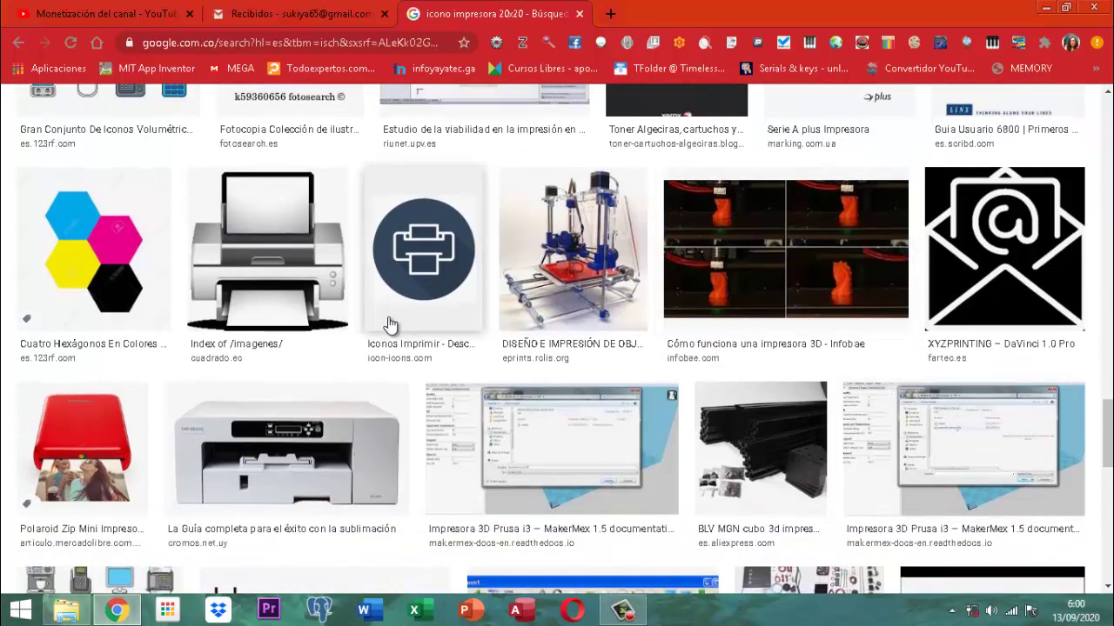
{"action": "scroll", "coordinate": [842, 370], "scroll_direction": "down", "scroll_amount": 2}
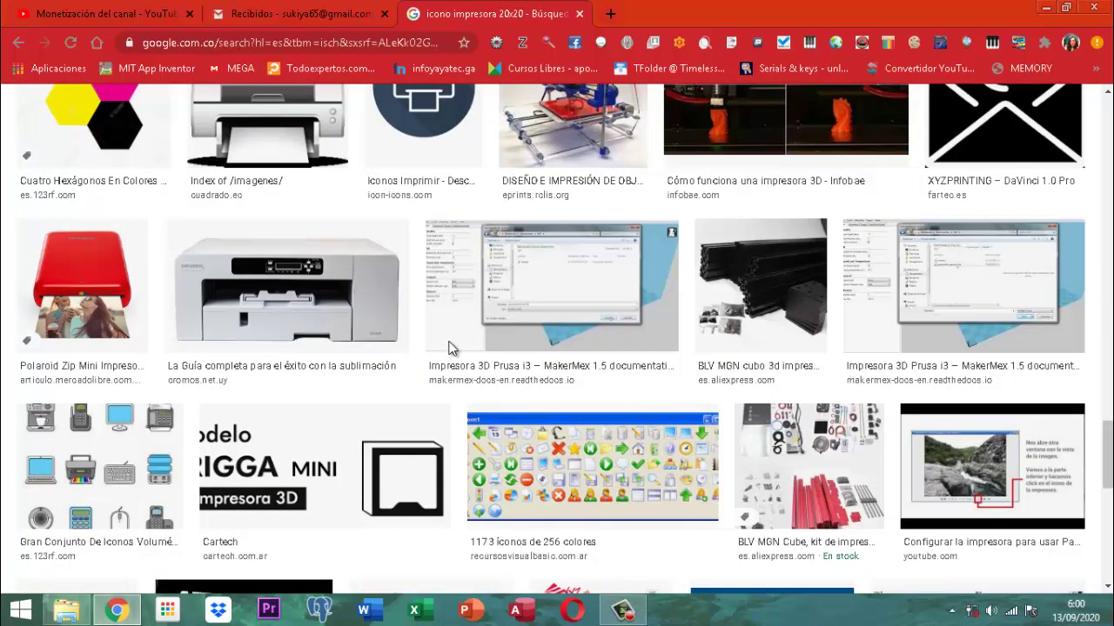
{"action": "scroll", "coordinate": [518, 381], "scroll_direction": "down", "scroll_amount": 8}
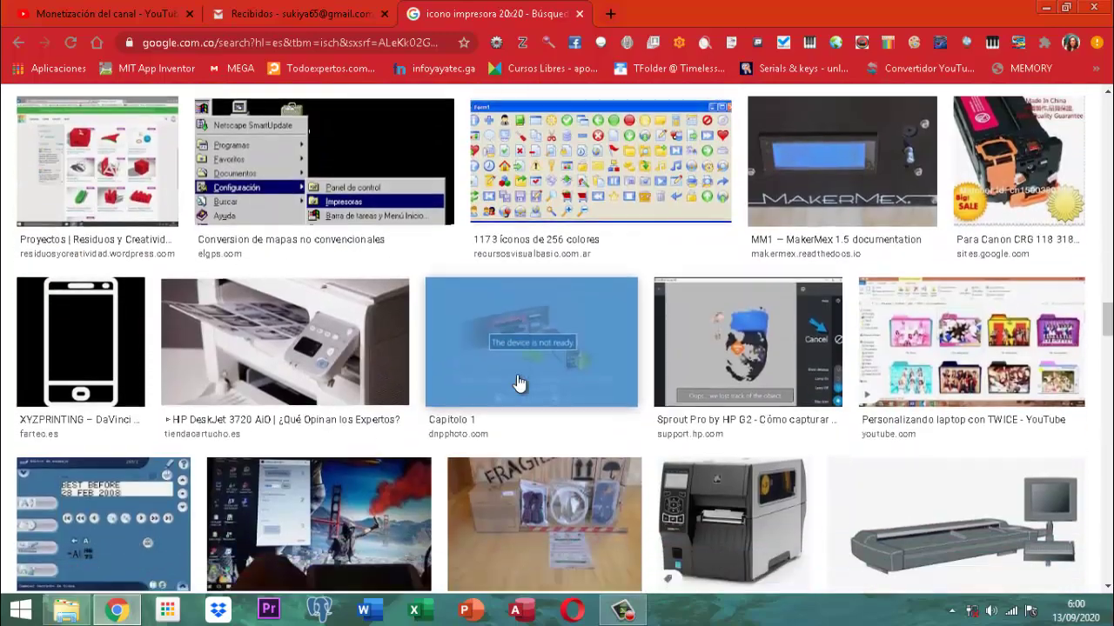
{"action": "scroll", "coordinate": [518, 381], "scroll_direction": "down", "scroll_amount": 6}
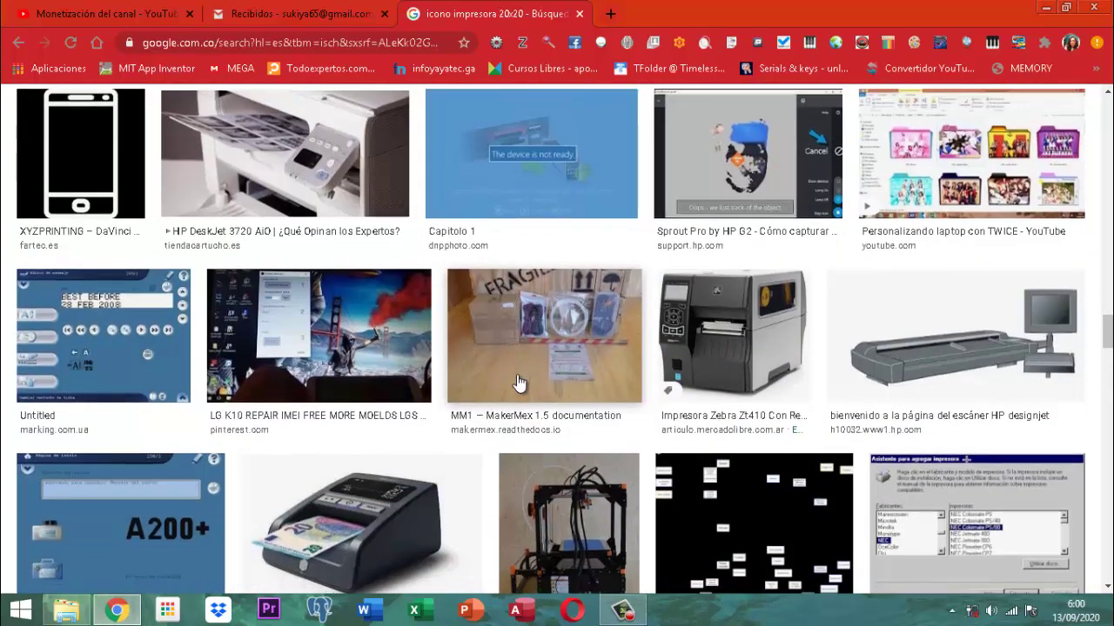
{"action": "scroll", "coordinate": [517, 381], "scroll_direction": "down", "scroll_amount": 6}
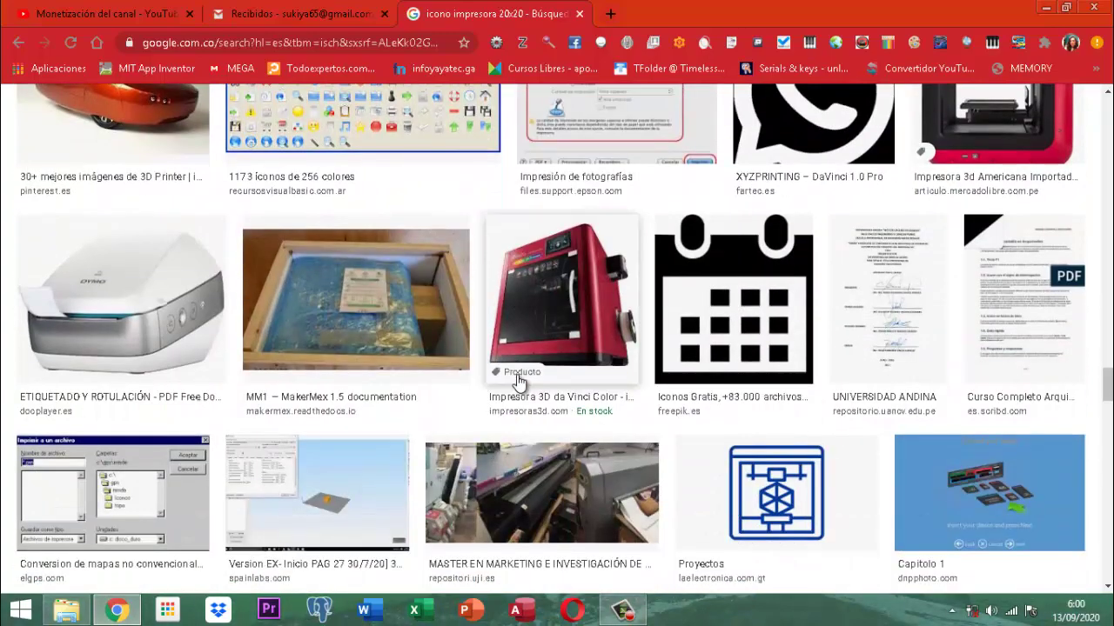
{"action": "scroll", "coordinate": [517, 381], "scroll_direction": "down", "scroll_amount": 6}
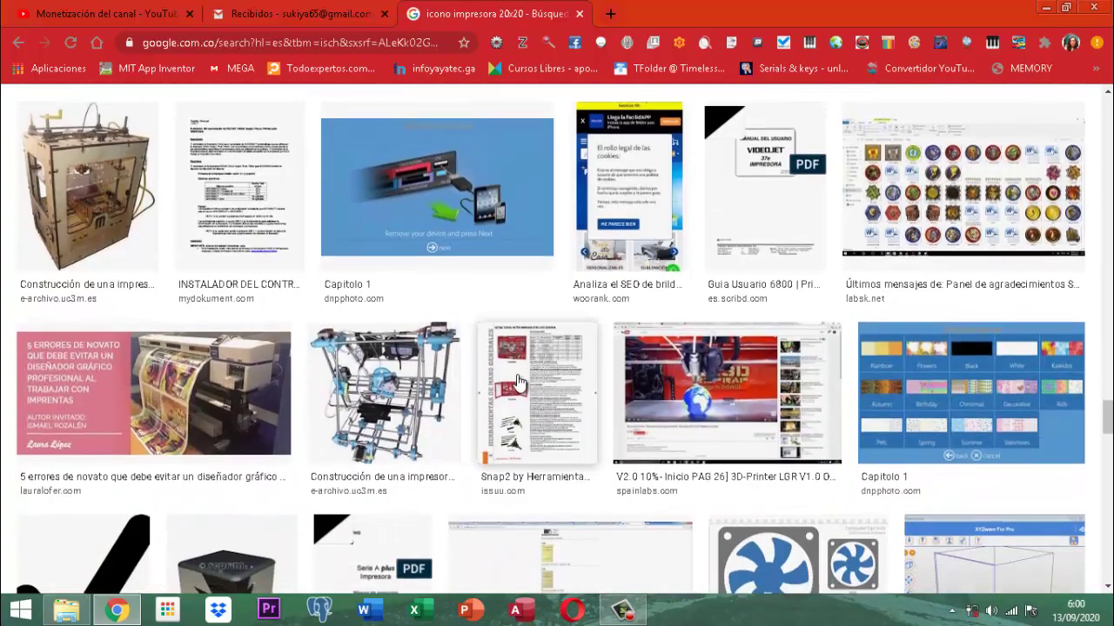
{"action": "scroll", "coordinate": [518, 381], "scroll_direction": "down", "scroll_amount": 6}
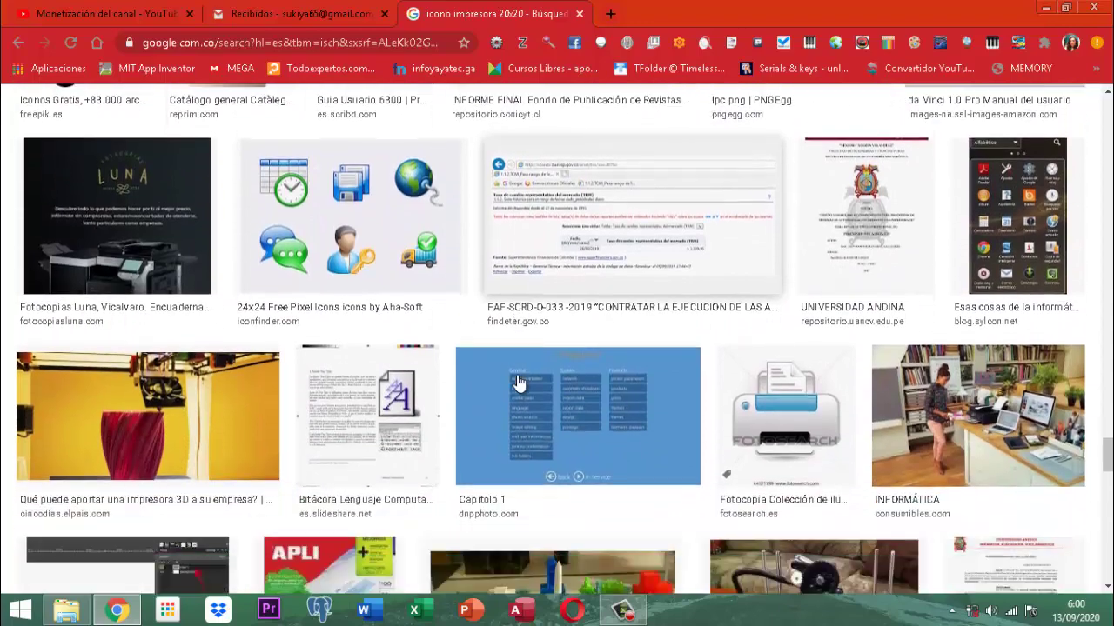
{"action": "scroll", "coordinate": [1019, 335], "scroll_direction": "down", "scroll_amount": 3}
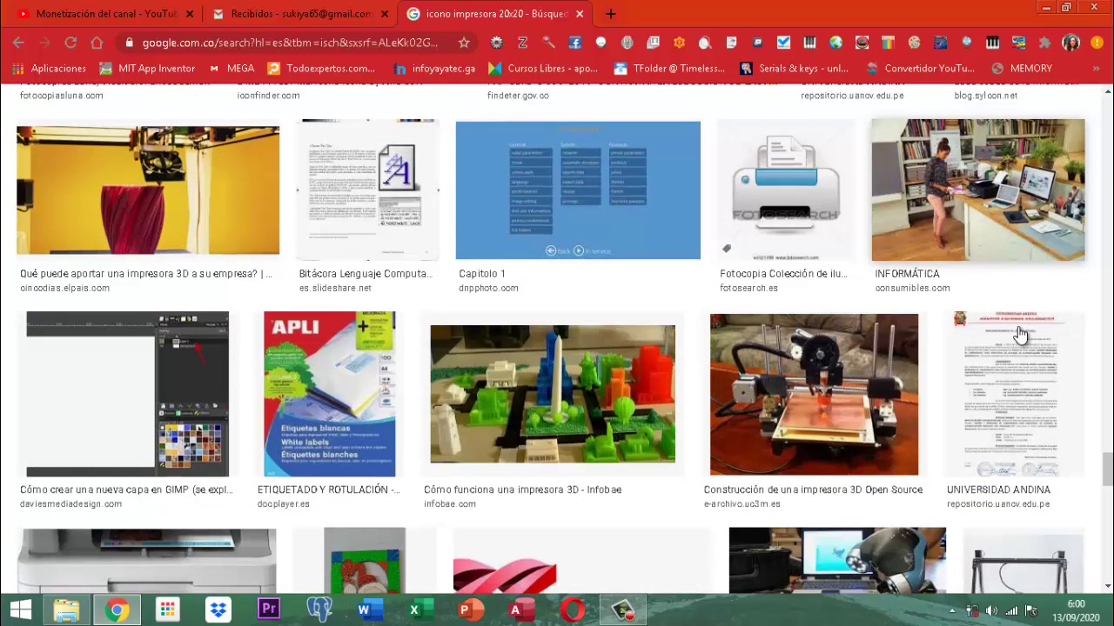
{"action": "scroll", "coordinate": [896, 281], "scroll_direction": "up", "scroll_amount": 1}
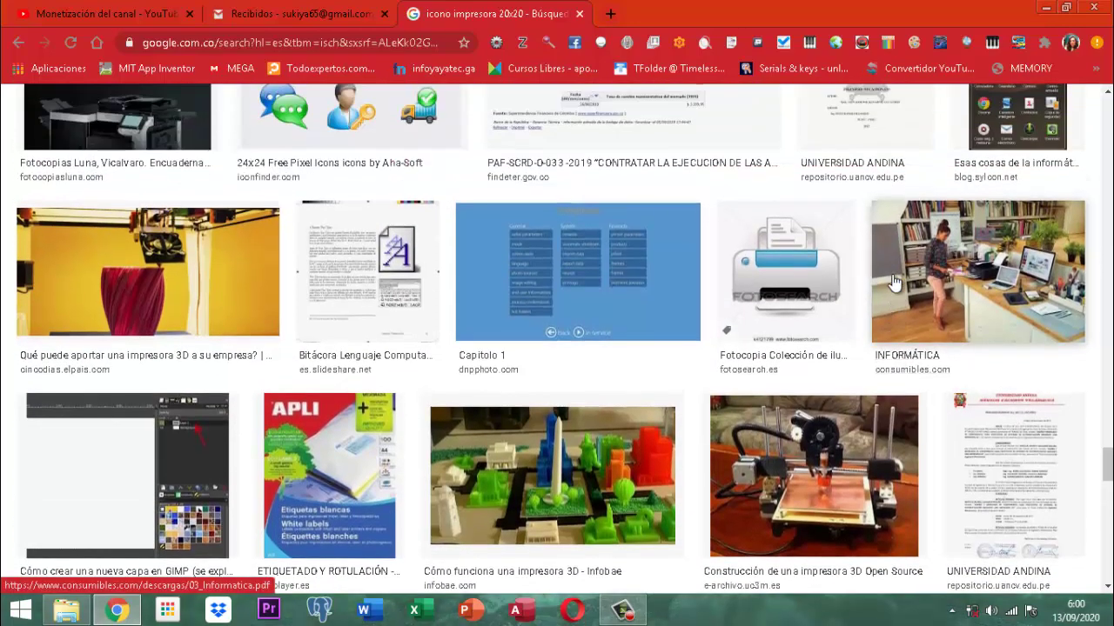
{"action": "scroll", "coordinate": [896, 281], "scroll_direction": "down", "scroll_amount": 4}
{"action": "scroll", "coordinate": [896, 281], "scroll_direction": "down", "scroll_amount": 3}
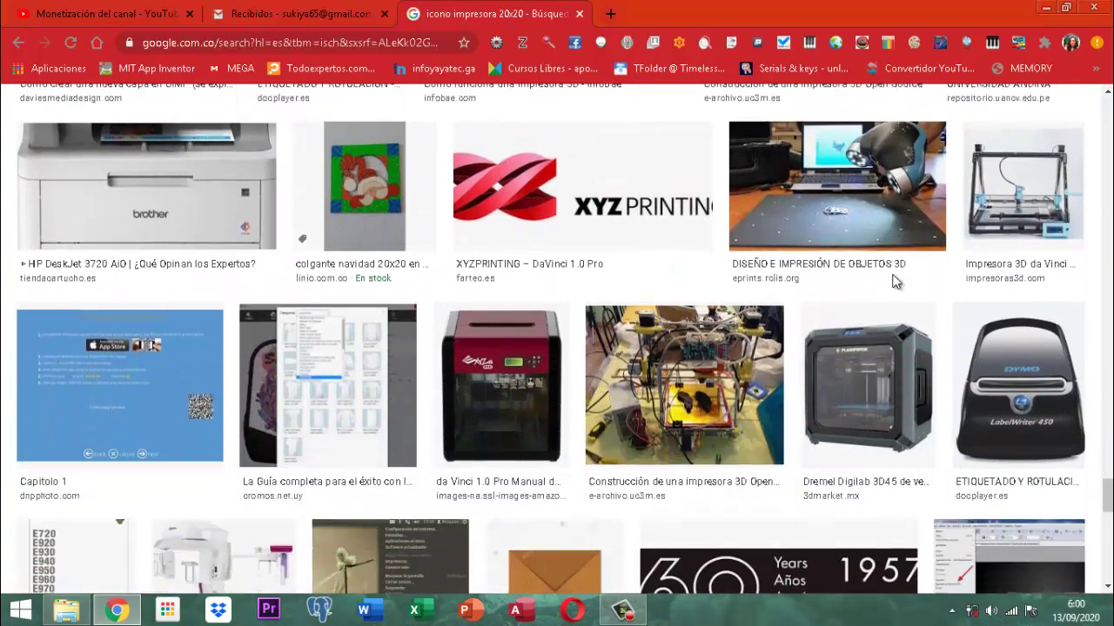
{"action": "scroll", "coordinate": [897, 281], "scroll_direction": "down", "scroll_amount": 3}
{"action": "scroll", "coordinate": [896, 281], "scroll_direction": "down", "scroll_amount": 1}
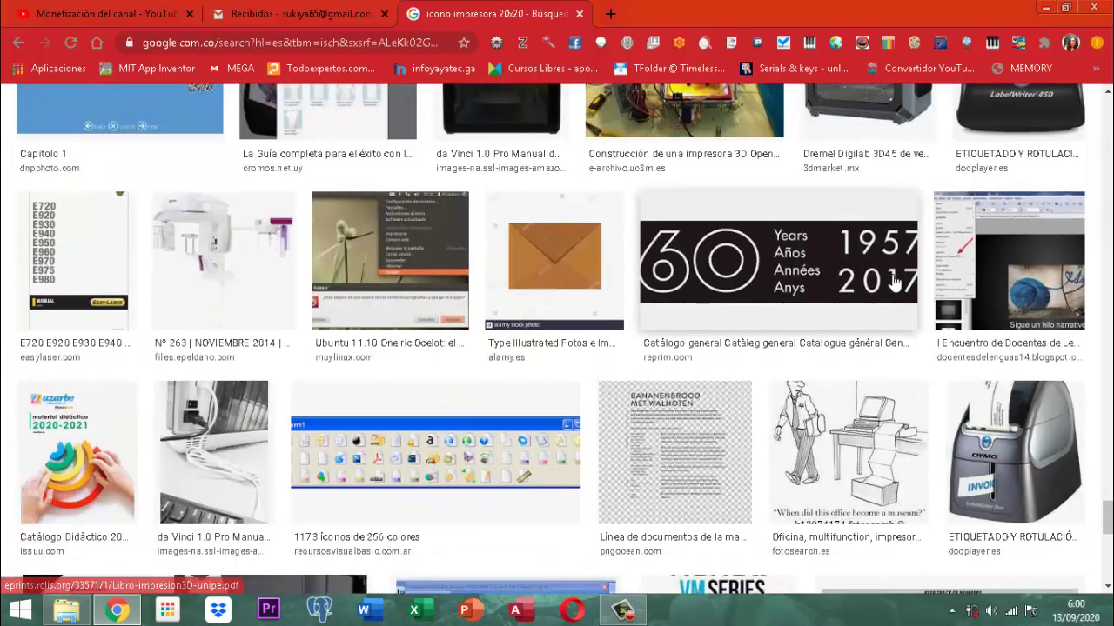
{"action": "scroll", "coordinate": [894, 281], "scroll_direction": "down", "scroll_amount": 4}
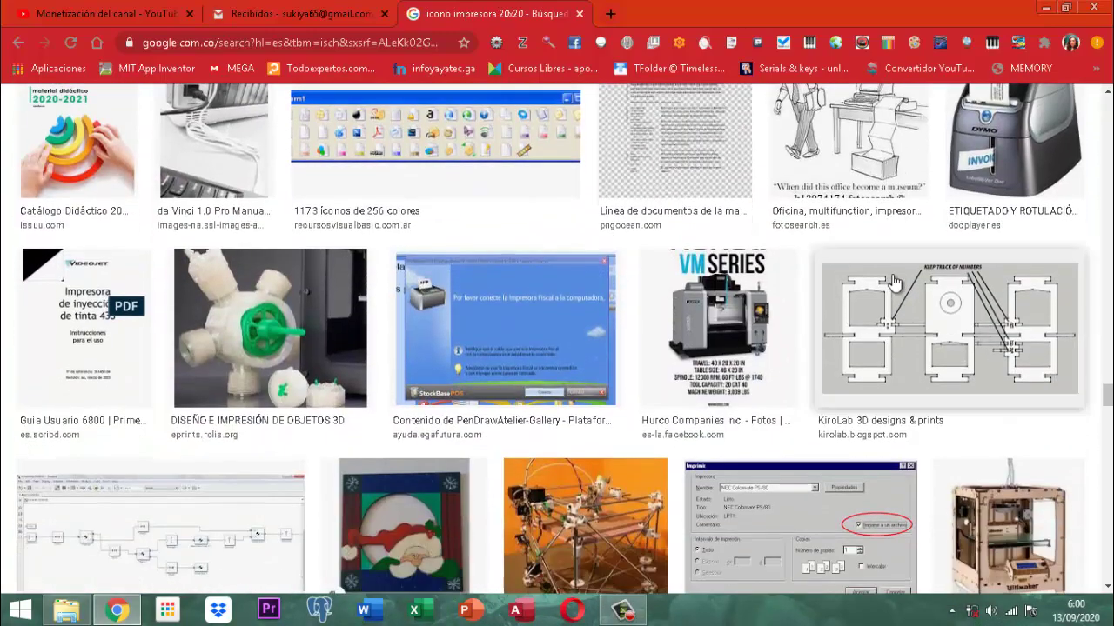
{"action": "scroll", "coordinate": [894, 281], "scroll_direction": "down", "scroll_amount": 8}
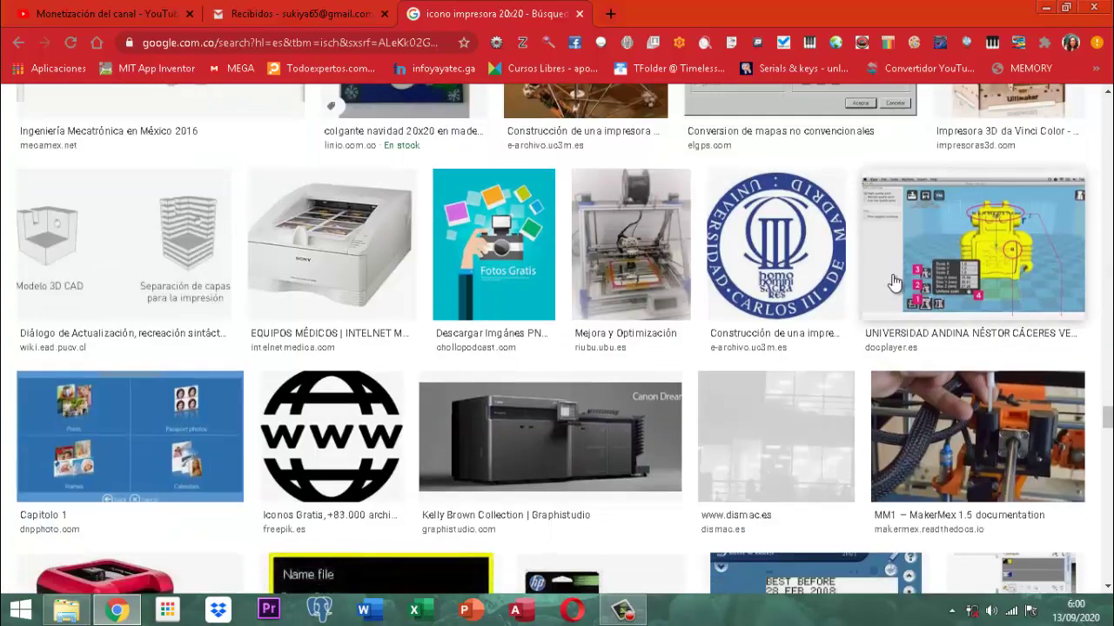
{"action": "scroll", "coordinate": [894, 281], "scroll_direction": "down", "scroll_amount": 3}
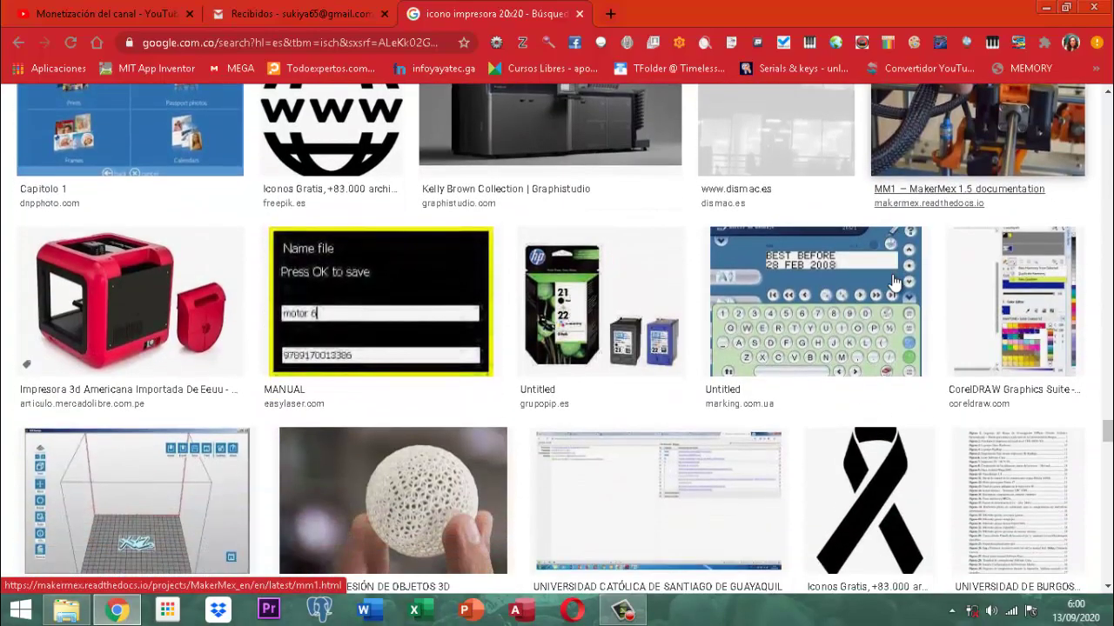
{"action": "scroll", "coordinate": [894, 281], "scroll_direction": "down", "scroll_amount": 5}
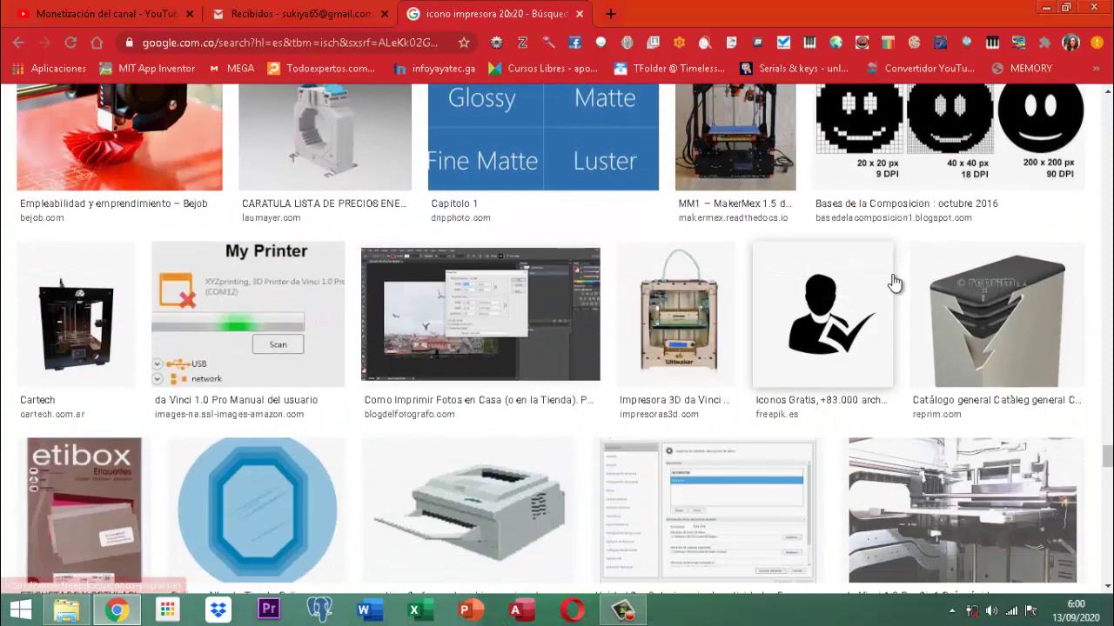
{"action": "scroll", "coordinate": [894, 281], "scroll_direction": "down", "scroll_amount": 9}
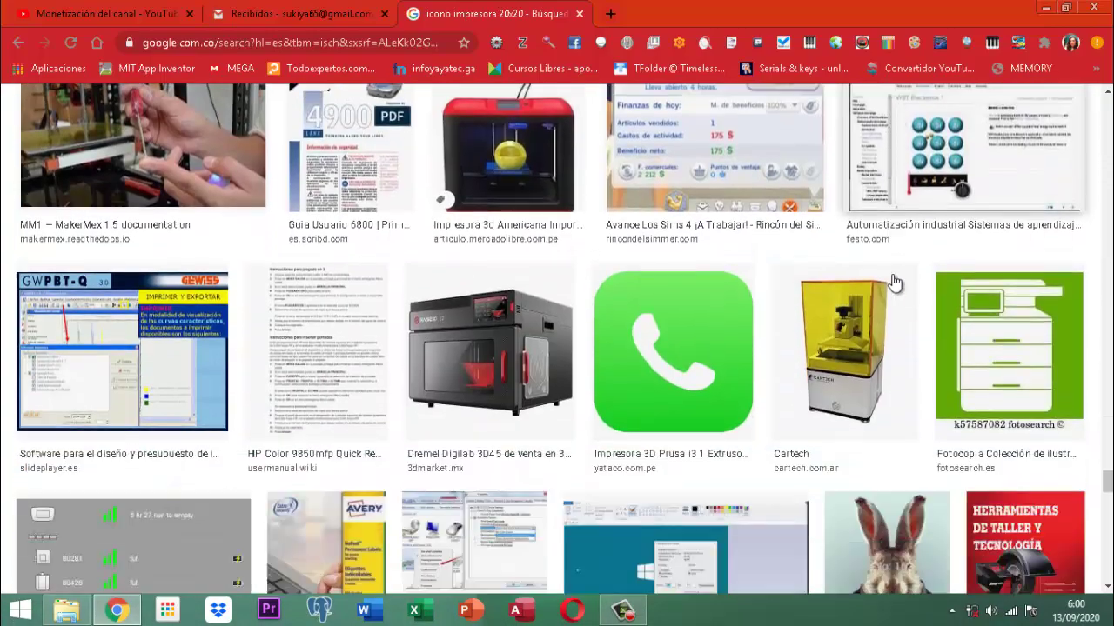
{"action": "scroll", "coordinate": [895, 281], "scroll_direction": "down", "scroll_amount": 8}
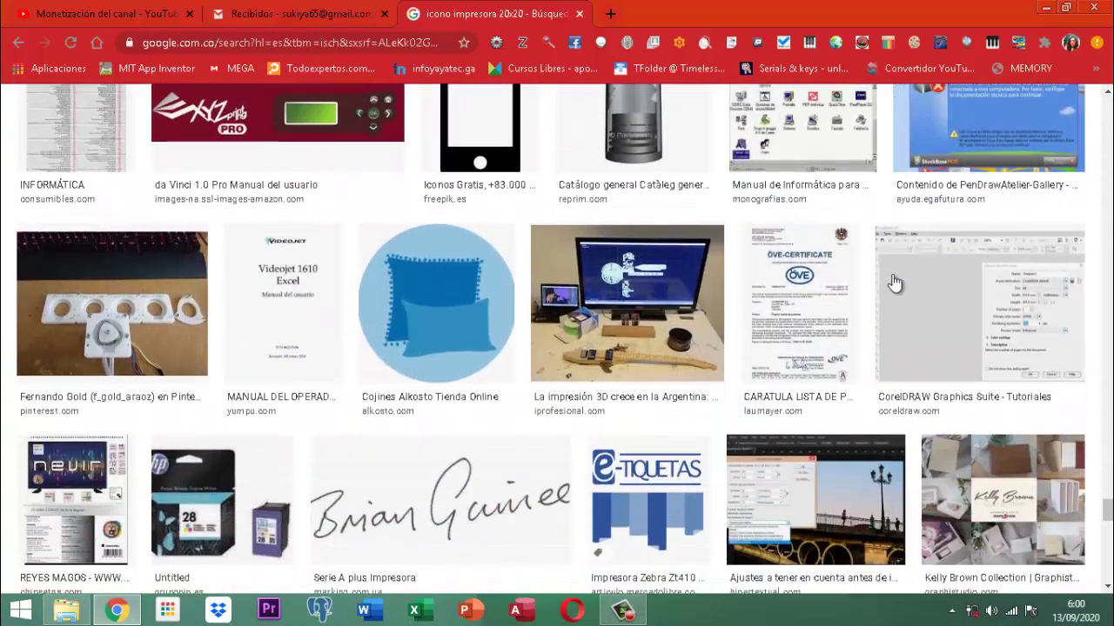
{"action": "scroll", "coordinate": [894, 281], "scroll_direction": "down", "scroll_amount": 6}
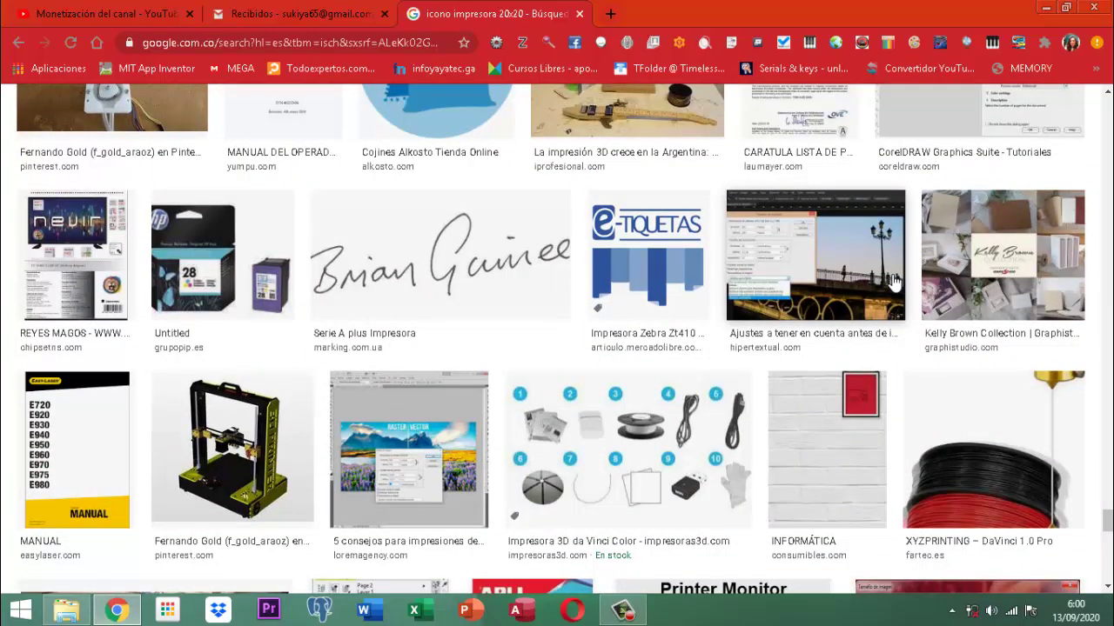
{"action": "scroll", "coordinate": [894, 281], "scroll_direction": "down", "scroll_amount": 3}
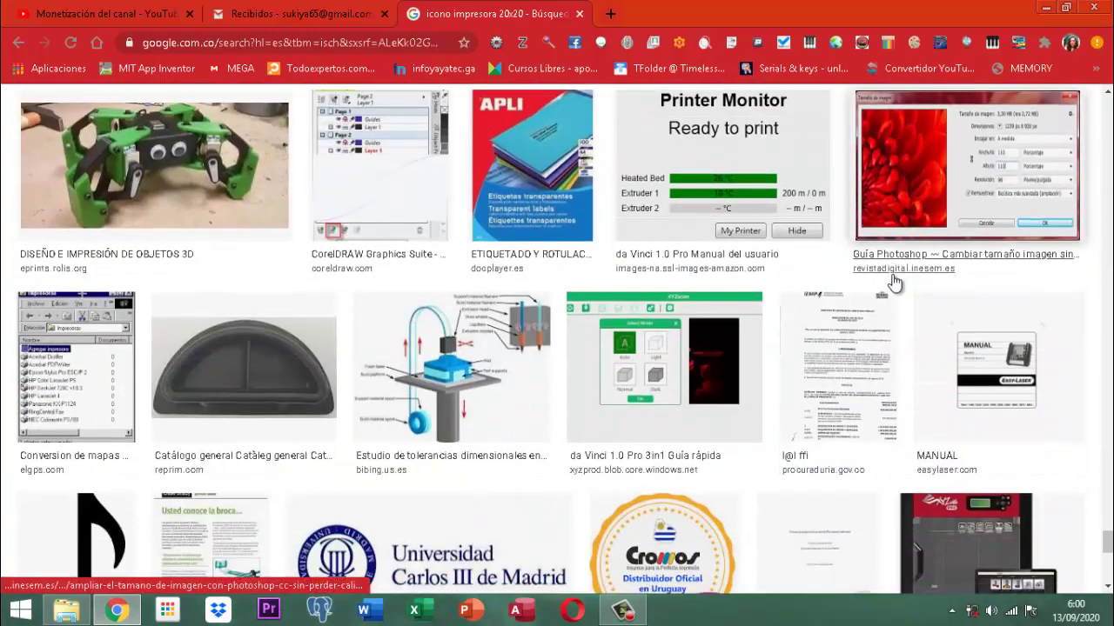
{"action": "scroll", "coordinate": [916, 355], "scroll_direction": "down", "scroll_amount": 4}
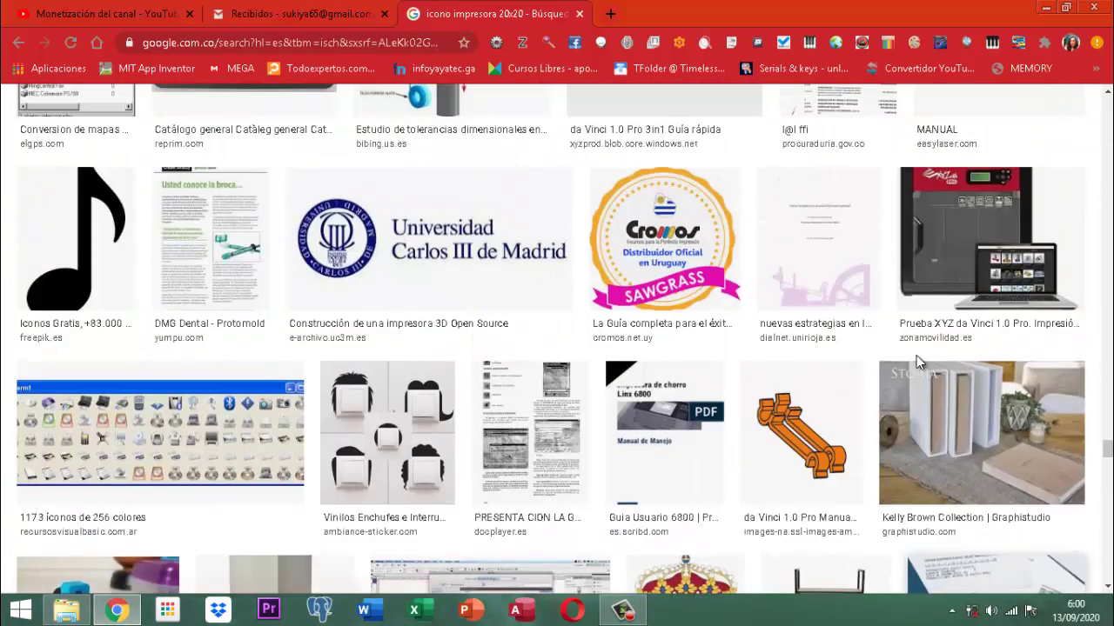
Return to the first image results and re-examine the printer icons there, including the icon-icons.com ones.
{"action": "scroll", "coordinate": [916, 355], "scroll_direction": "up", "scroll_amount": 10}
{"action": "scroll", "coordinate": [919, 363], "scroll_direction": "up", "scroll_amount": 15}
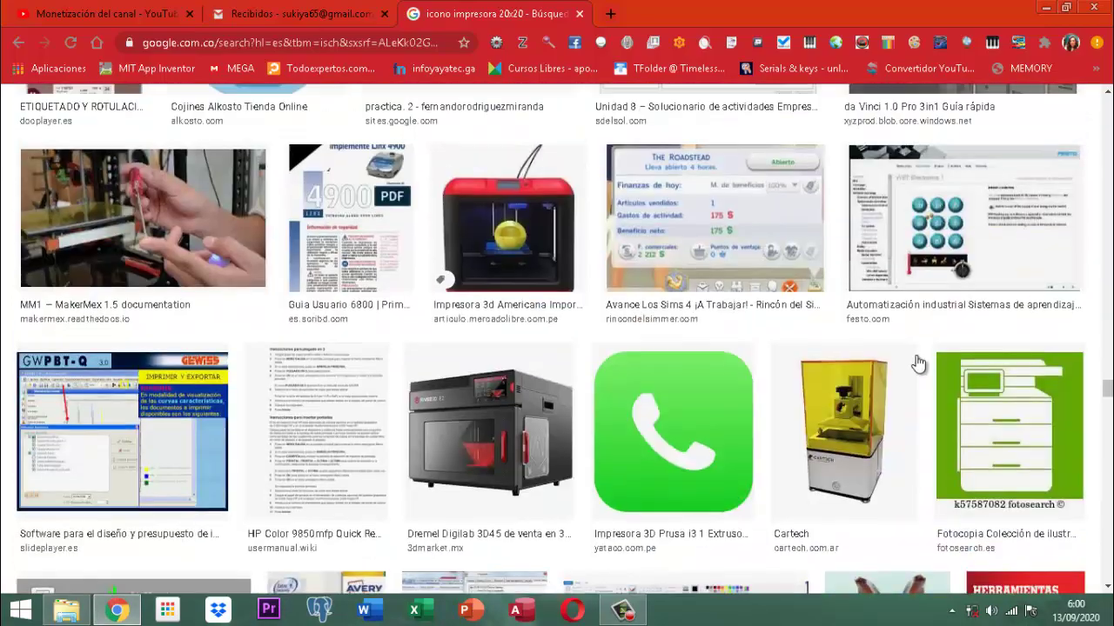
{"action": "scroll", "coordinate": [919, 363], "scroll_direction": "up", "scroll_amount": 5}
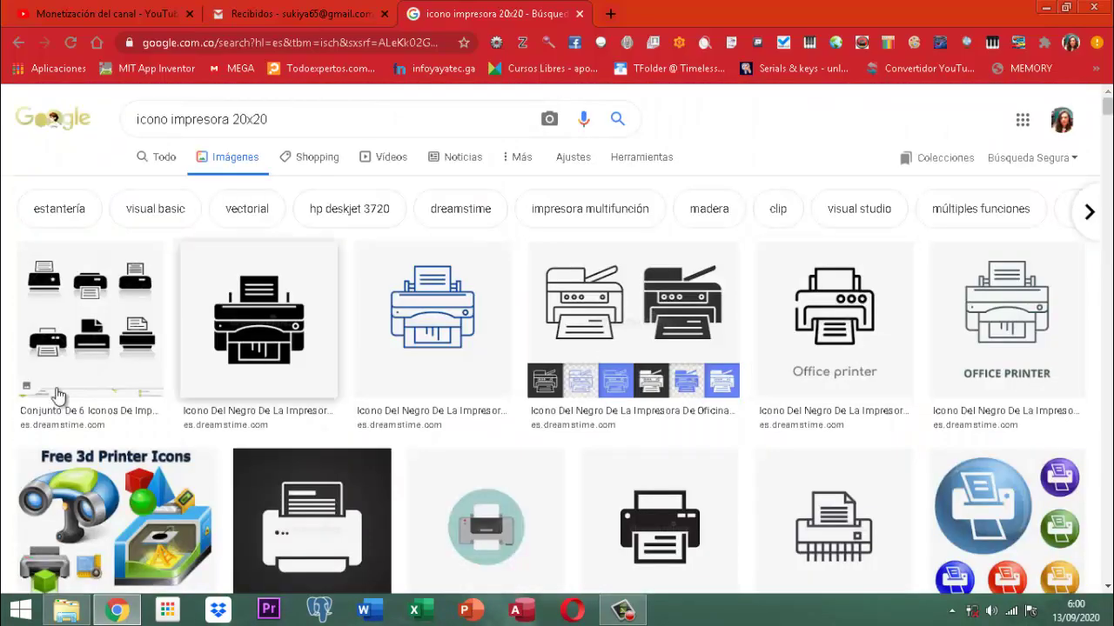
{"action": "scroll", "coordinate": [50, 396], "scroll_direction": "down", "scroll_amount": 2}
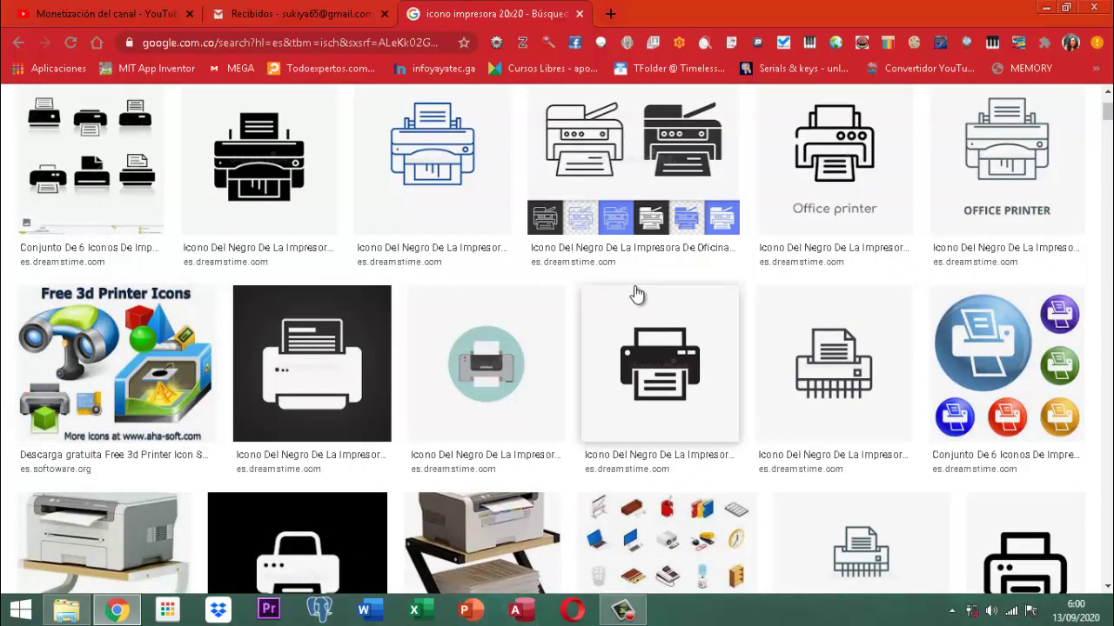
{"action": "scroll", "coordinate": [636, 296], "scroll_direction": "down", "scroll_amount": 2}
{"action": "scroll", "coordinate": [981, 285], "scroll_direction": "down", "scroll_amount": 3}
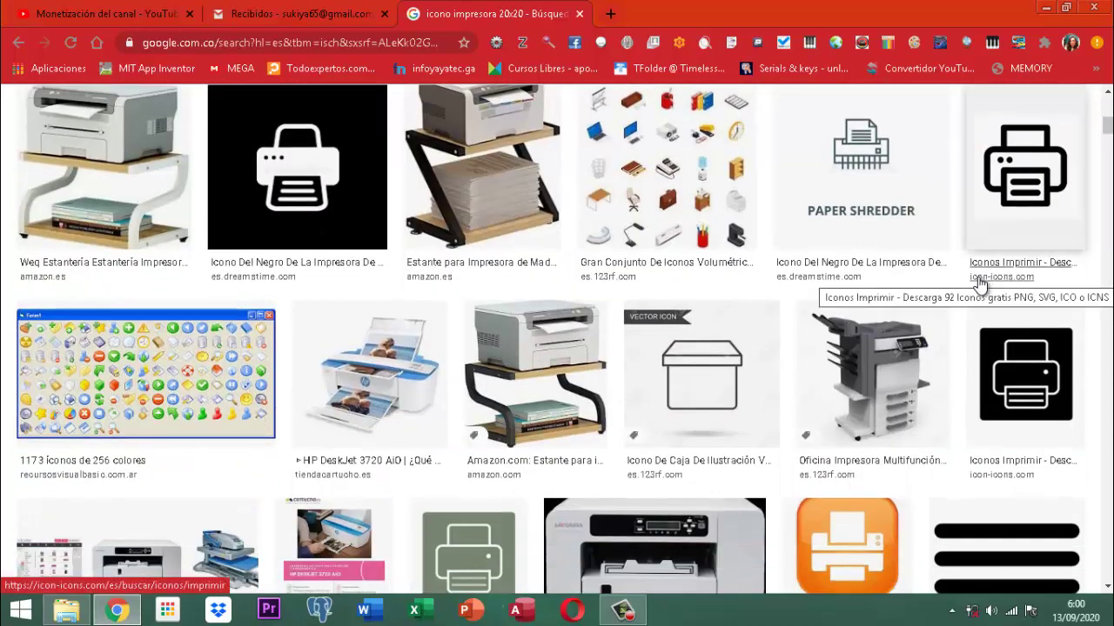
Look through the HP DeskJet 3720 printer images and their related results for a suitable printer picture.
{"action": "left_click", "coordinate": [384, 383]}
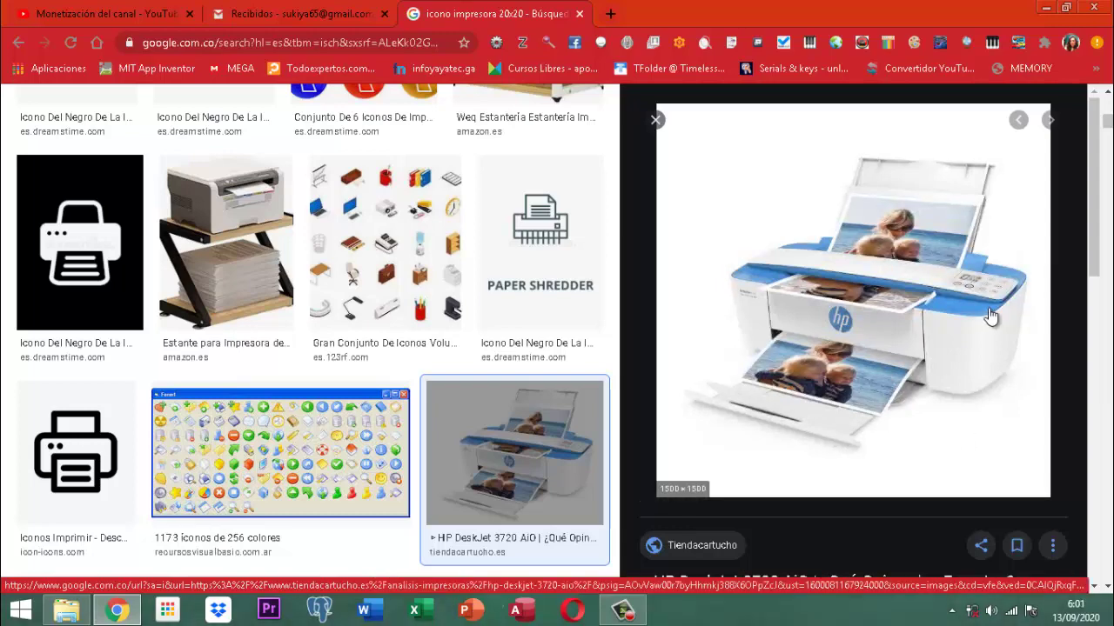
{"action": "scroll", "coordinate": [990, 317], "scroll_direction": "down", "scroll_amount": 5}
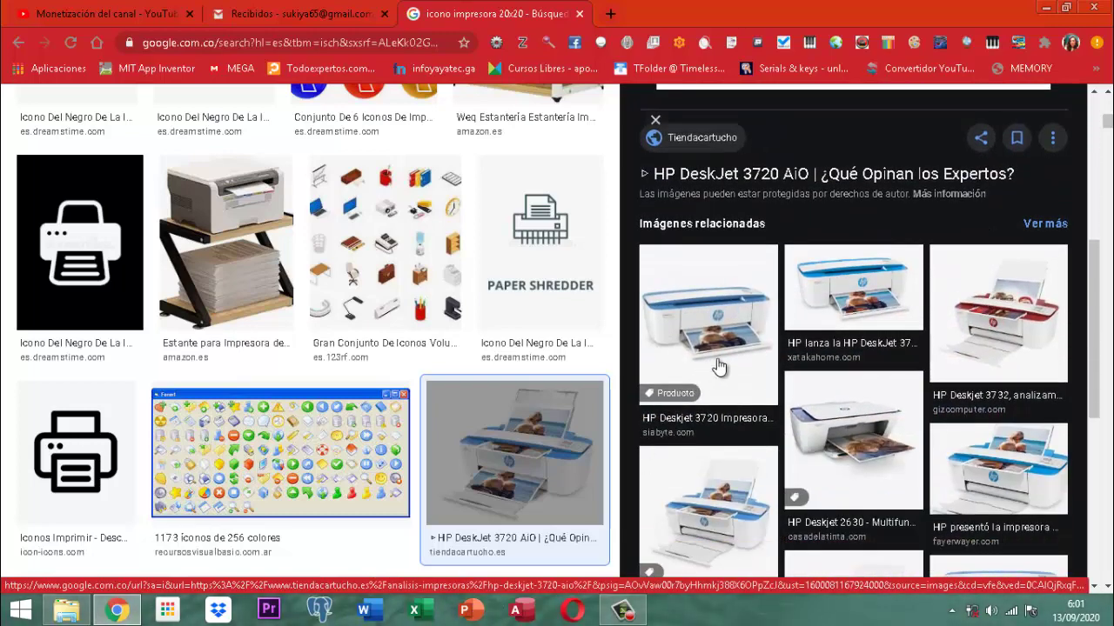
{"action": "scroll", "coordinate": [870, 383], "scroll_direction": "down", "scroll_amount": 3}
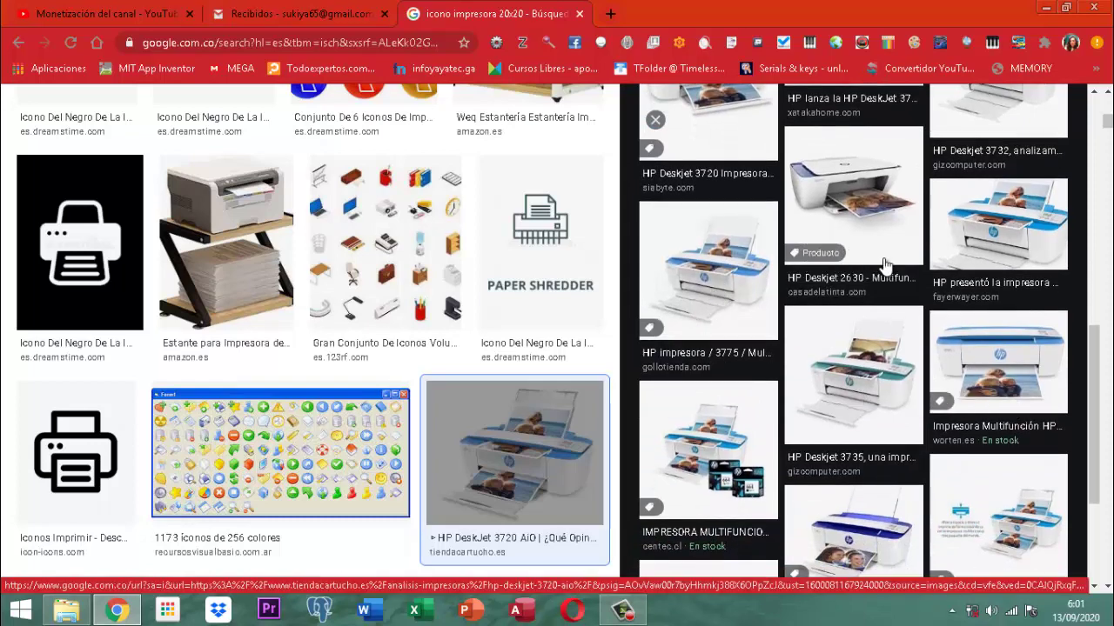
{"action": "scroll", "coordinate": [896, 278], "scroll_direction": "down", "scroll_amount": 2}
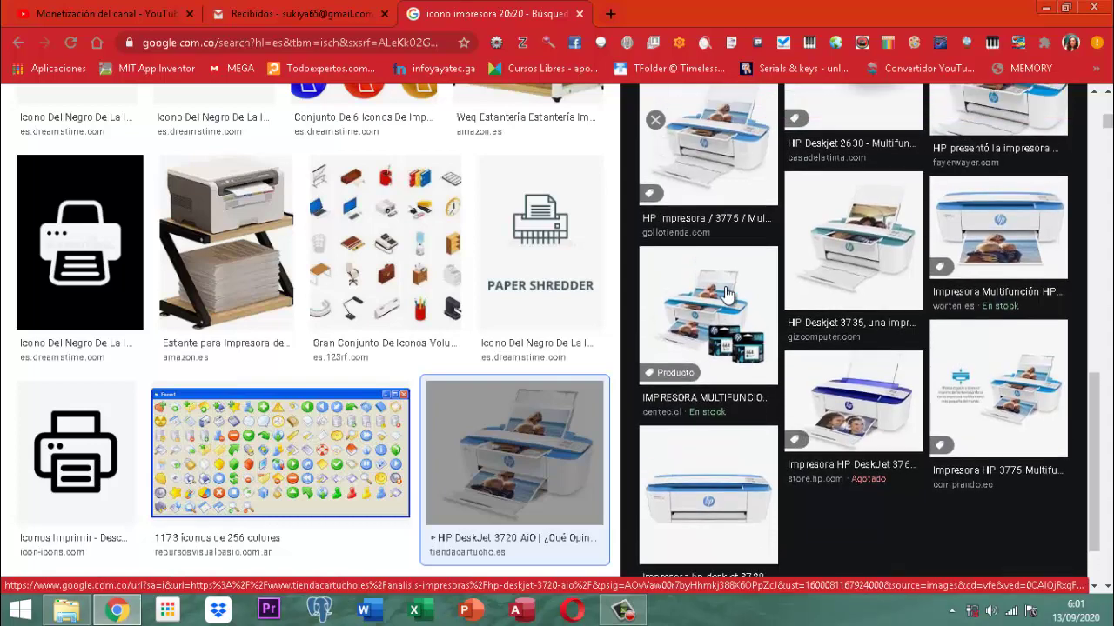
{"action": "scroll", "coordinate": [1066, 213], "scroll_direction": "up", "scroll_amount": 2}
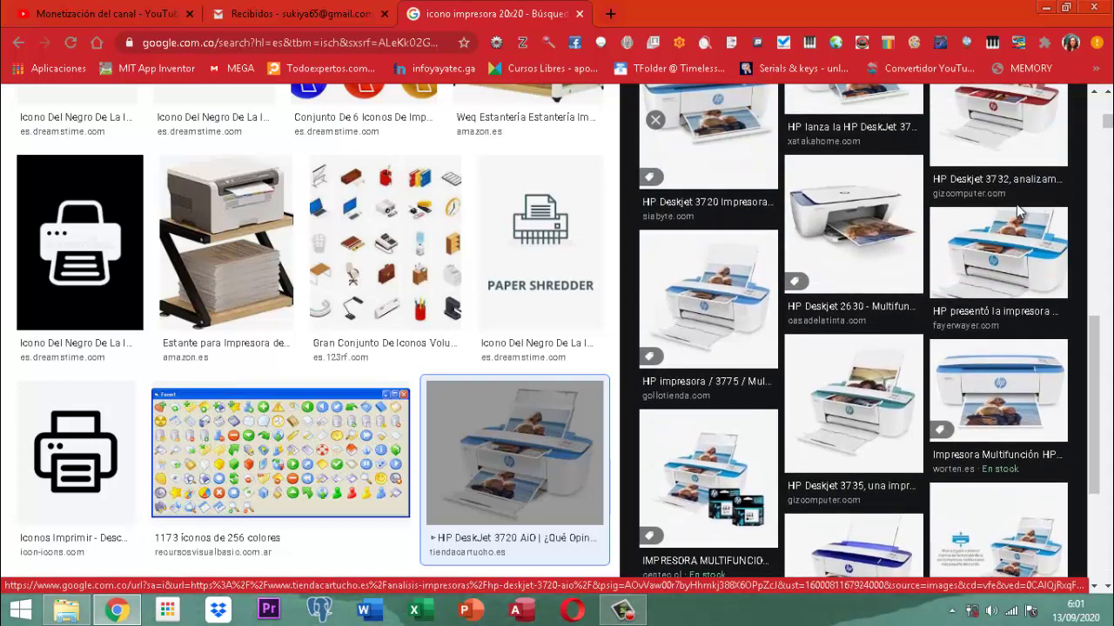
{"action": "scroll", "coordinate": [1036, 213], "scroll_direction": "up", "scroll_amount": 2}
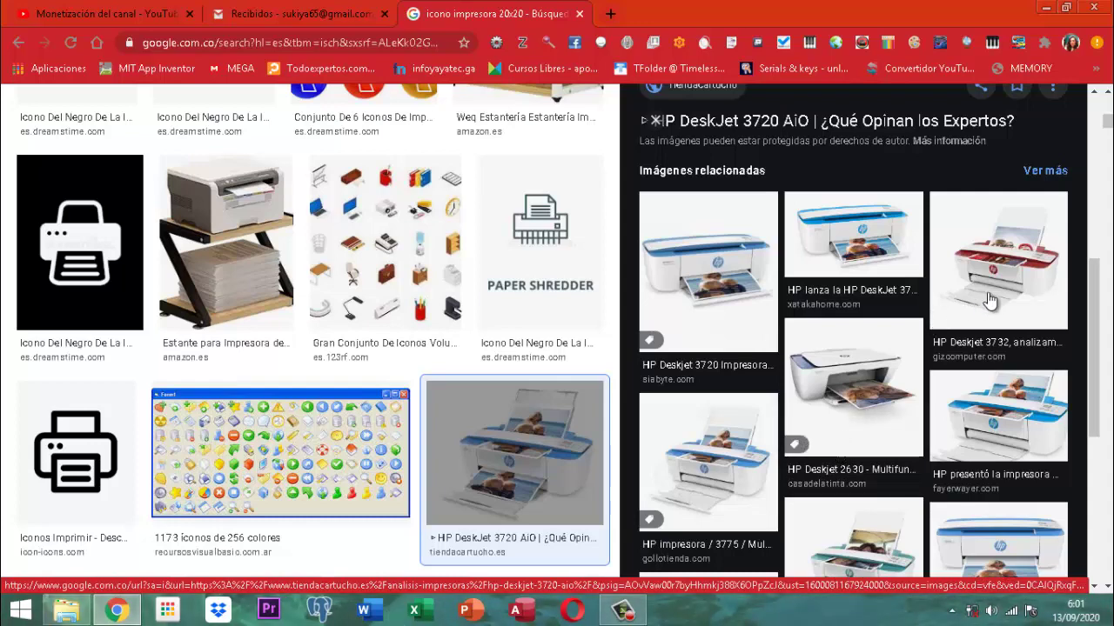
{"action": "left_click", "coordinate": [730, 288]}
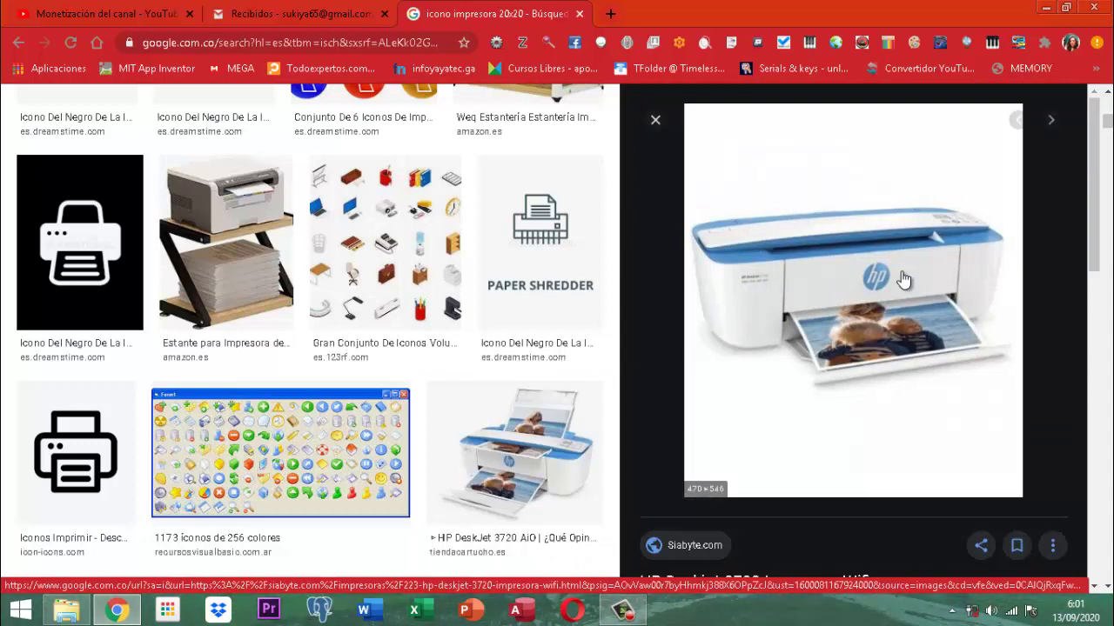
{"action": "scroll", "coordinate": [881, 338], "scroll_direction": "down", "scroll_amount": 5}
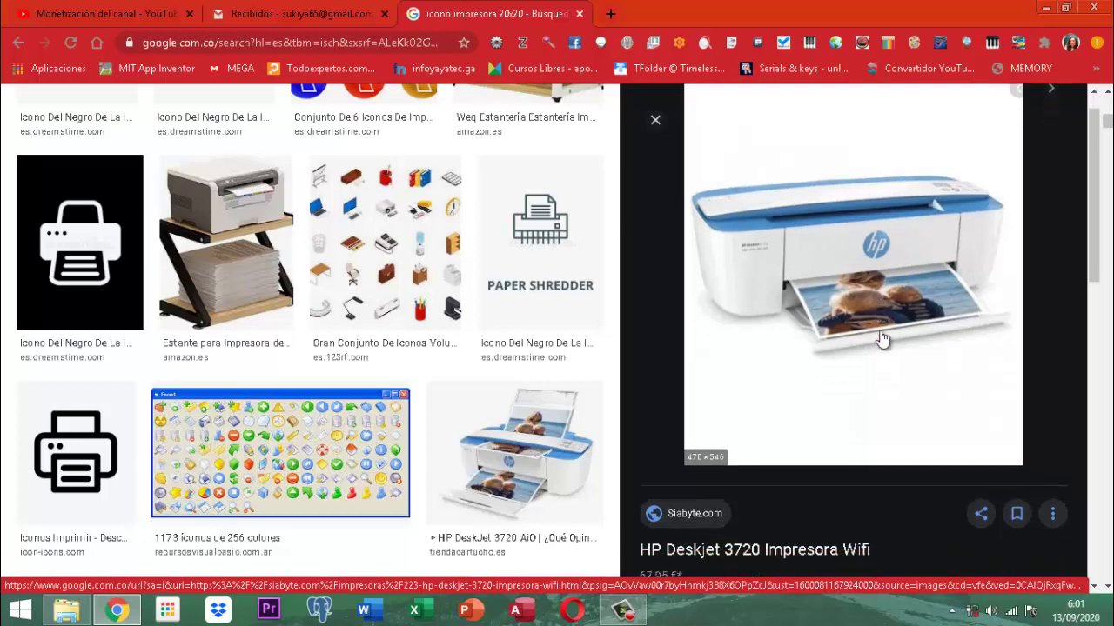
{"action": "scroll", "coordinate": [882, 337], "scroll_direction": "down", "scroll_amount": 3}
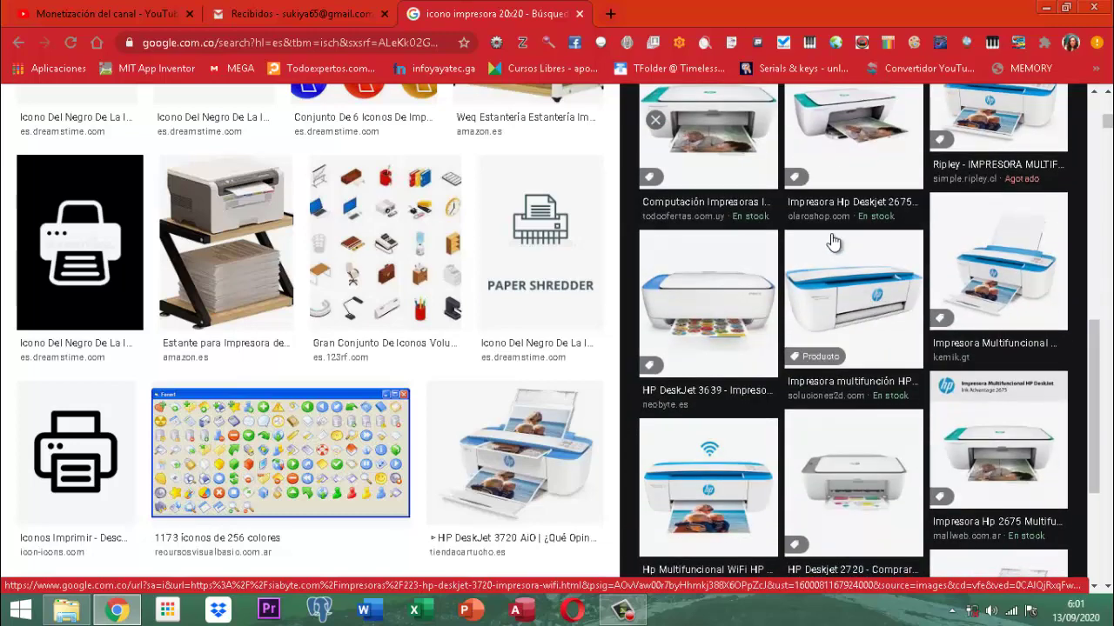
{"action": "scroll", "coordinate": [881, 338], "scroll_direction": "up", "scroll_amount": 2}
Copy the teal-and-white HP Deskjet 2675 image from the Todo Ofertas result and paste it into a new Paint drawing.
{"action": "left_click", "coordinate": [720, 302]}
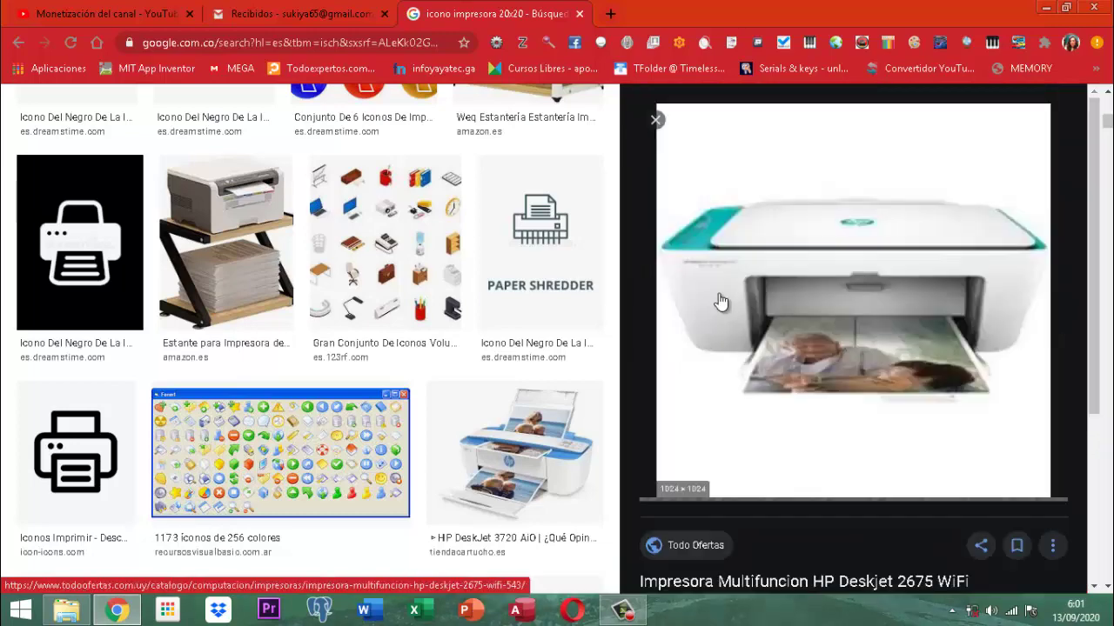
{"action": "right_click", "coordinate": [859, 273]}
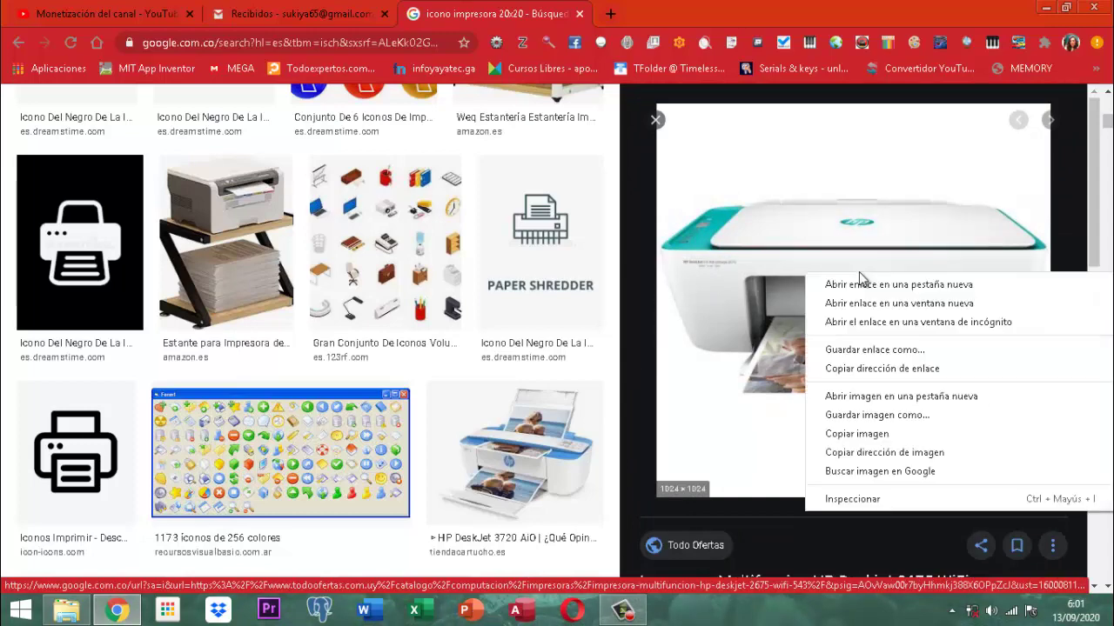
{"action": "left_click", "coordinate": [843, 434]}
{"action": "left_click", "coordinate": [21, 611]}
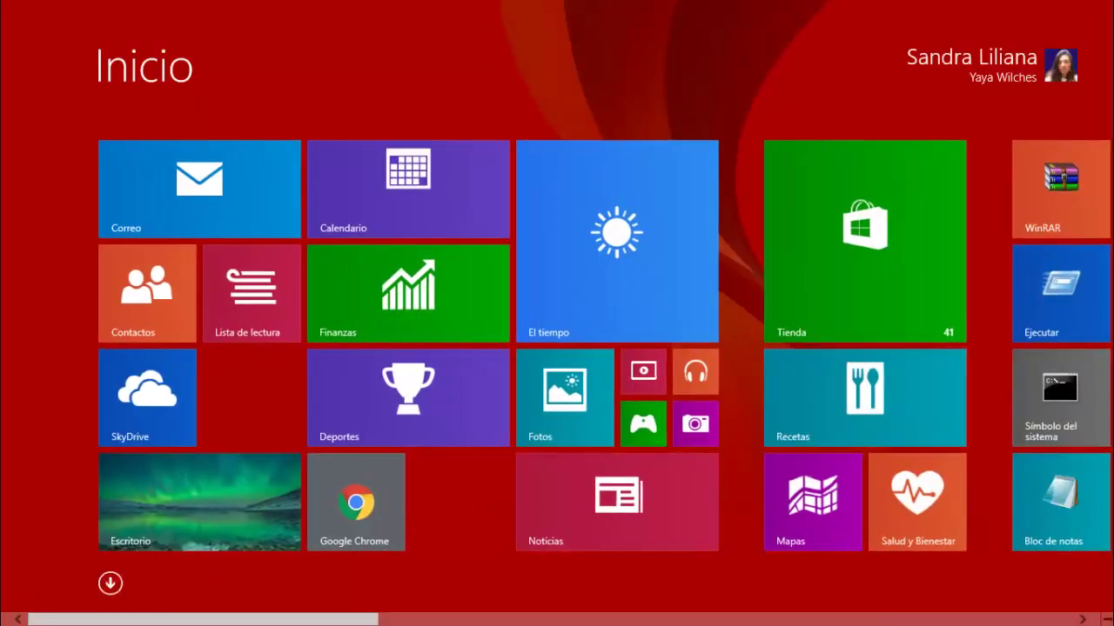
{"action": "scroll", "coordinate": [1068, 329], "scroll_direction": "down", "scroll_amount": 5}
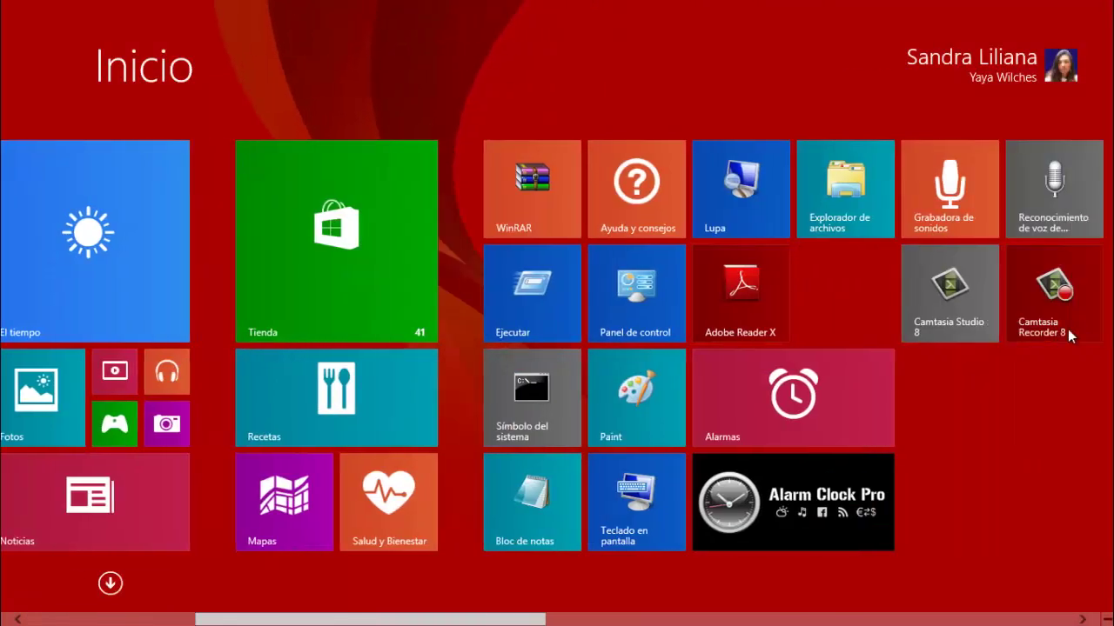
{"action": "left_click", "coordinate": [609, 405]}
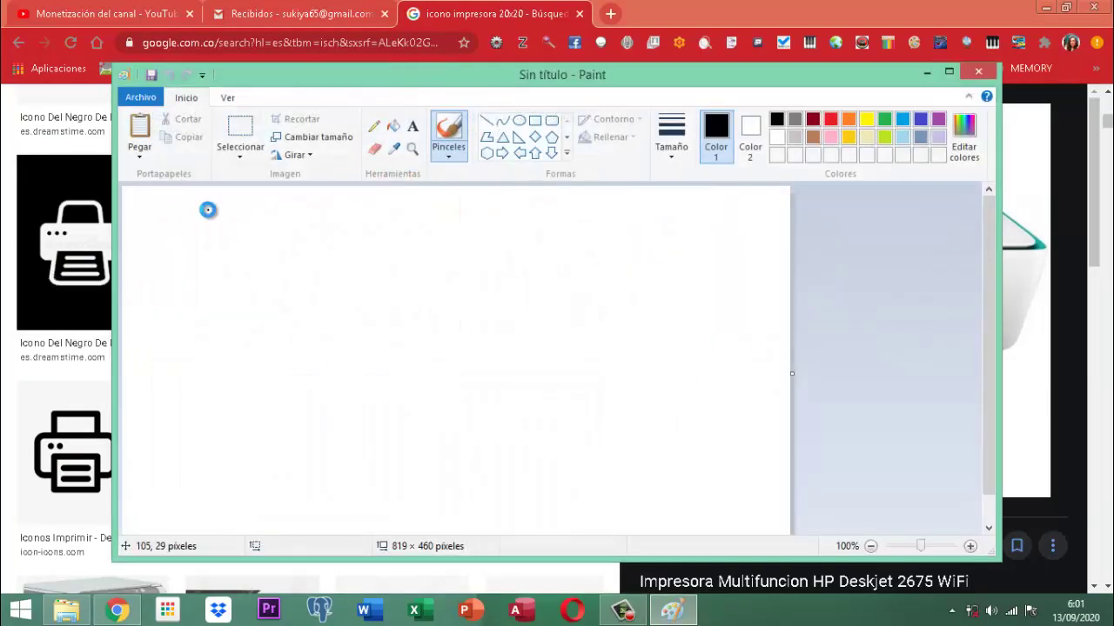
{"action": "key", "text": "ctrl+v"}
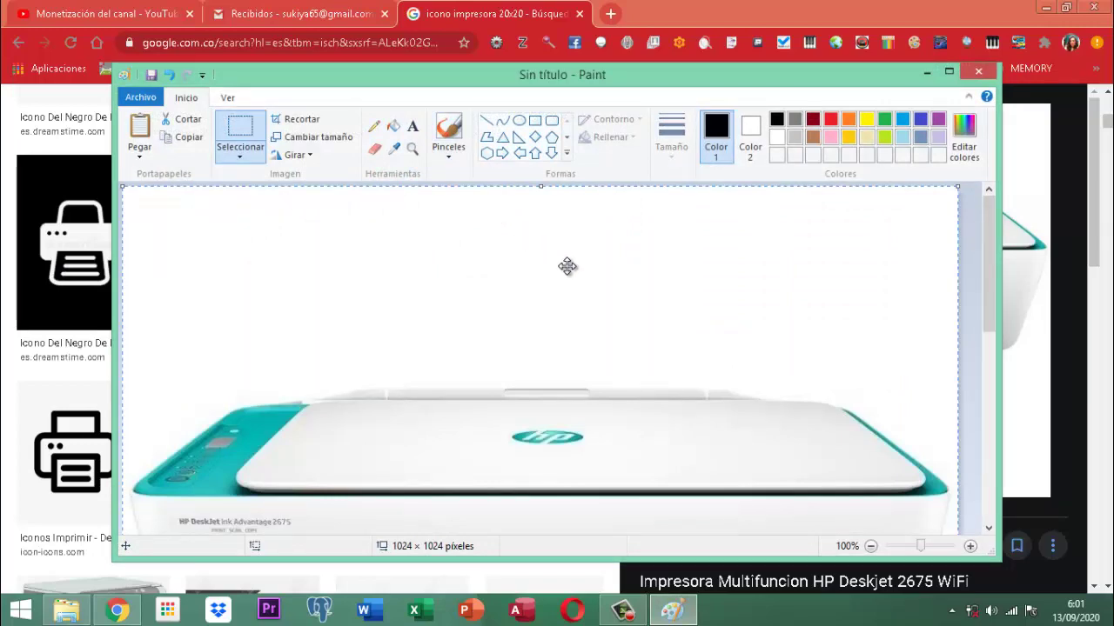
Shrink the pasted printer image to about 186 × 630 pixels.
{"action": "scroll", "coordinate": [567, 266], "scroll_direction": "down", "scroll_amount": 3}
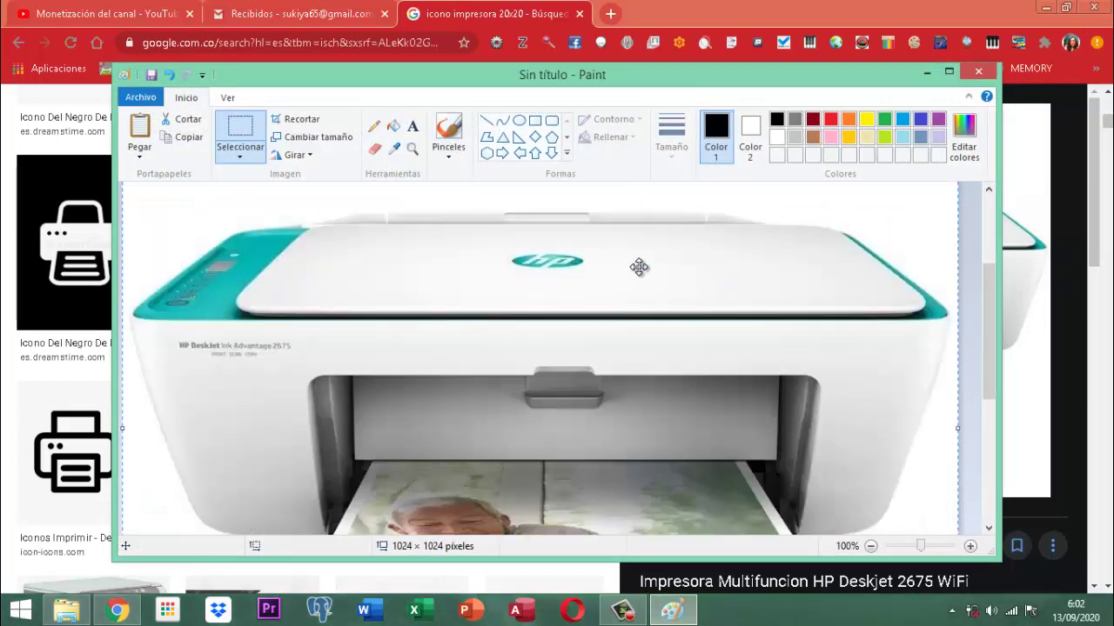
{"action": "scroll", "coordinate": [826, 287], "scroll_direction": "down", "scroll_amount": 2}
{"action": "scroll", "coordinate": [829, 299], "scroll_direction": "down", "scroll_amount": 3}
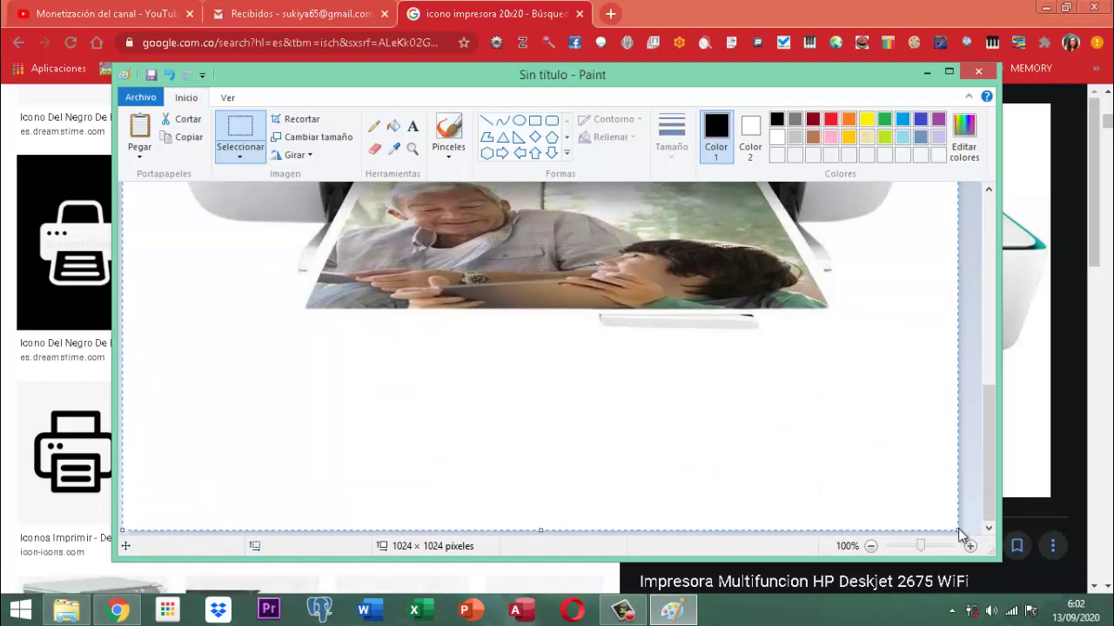
{"action": "left_click_drag", "start_coordinate": [956, 531], "coordinate": [562, 365]}
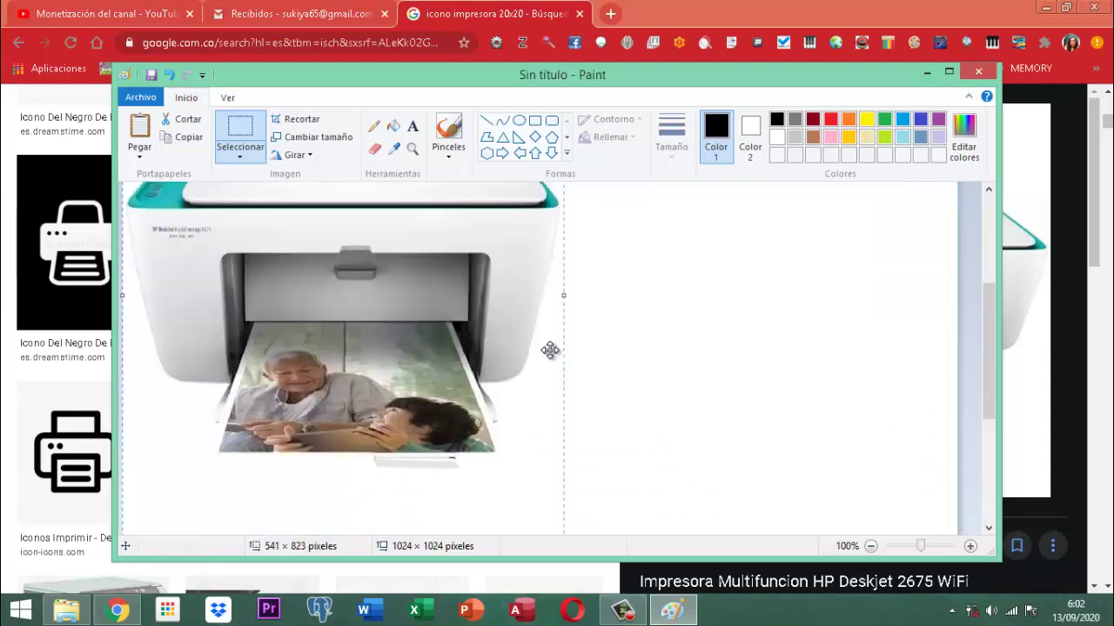
{"action": "scroll", "coordinate": [550, 351], "scroll_direction": "up", "scroll_amount": 5}
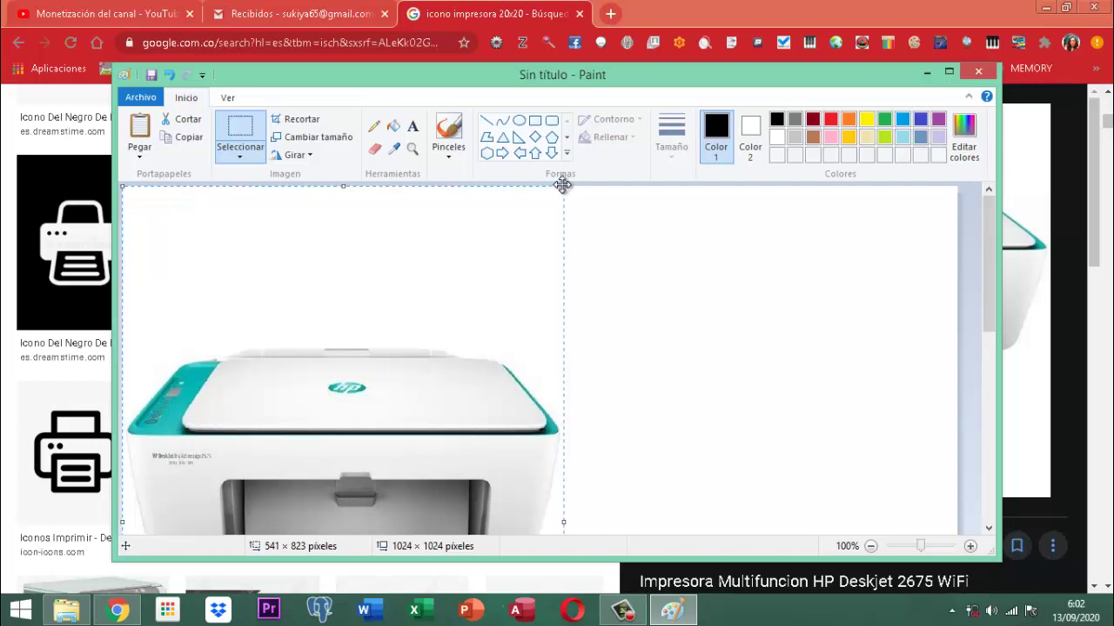
{"action": "left_click_drag", "start_coordinate": [557, 191], "coordinate": [274, 343]}
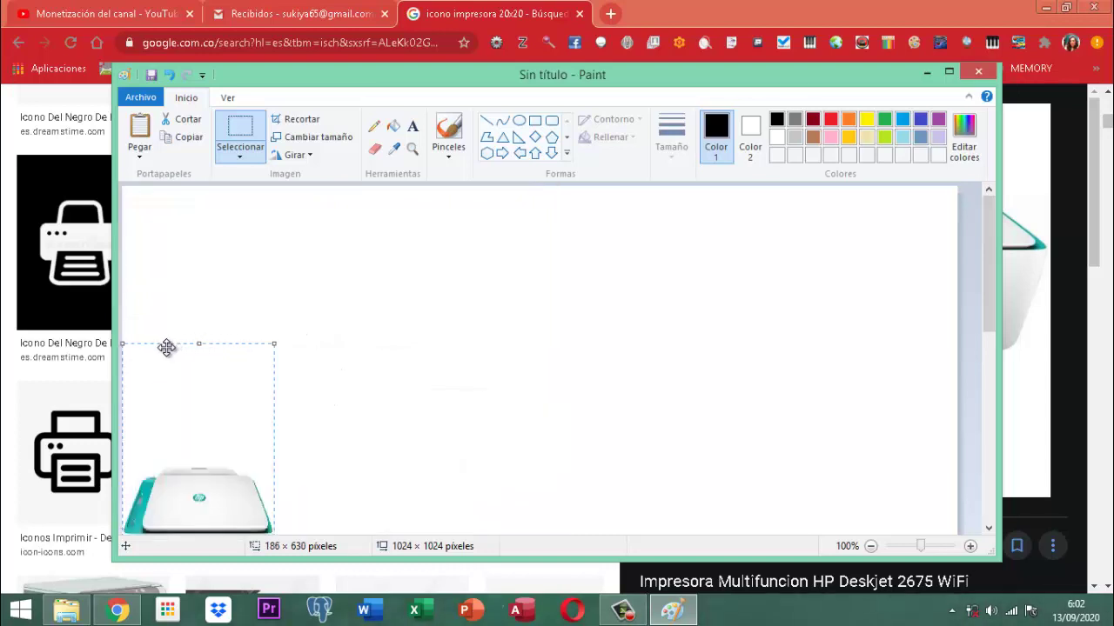
Move the printer image to the canvas's upper edge and reduce it to about 156 × 170 pixels.
{"action": "left_click_drag", "start_coordinate": [167, 348], "coordinate": [357, 175]}
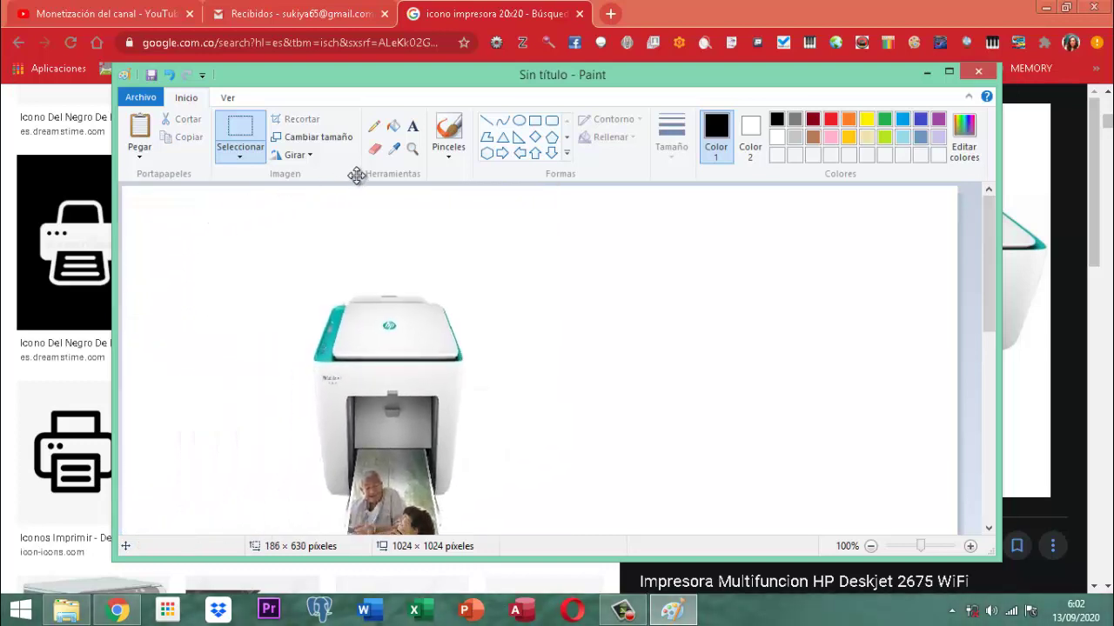
{"action": "scroll", "coordinate": [402, 329], "scroll_direction": "down", "scroll_amount": 5}
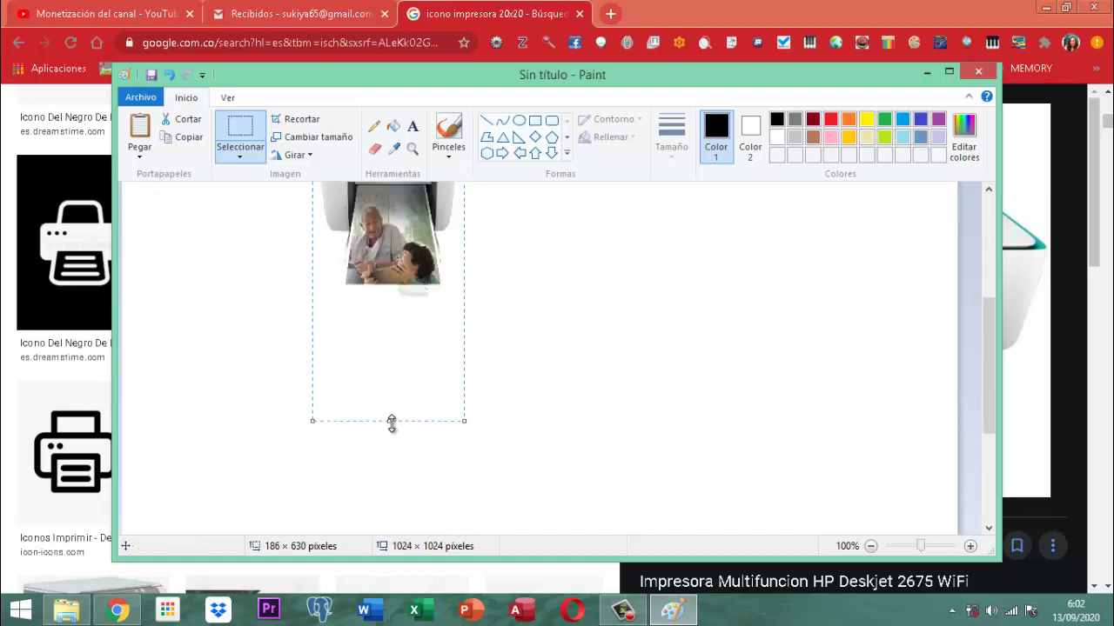
{"action": "left_click_drag", "start_coordinate": [393, 422], "coordinate": [393, 253]}
{"action": "scroll", "coordinate": [402, 291], "scroll_direction": "up", "scroll_amount": 5}
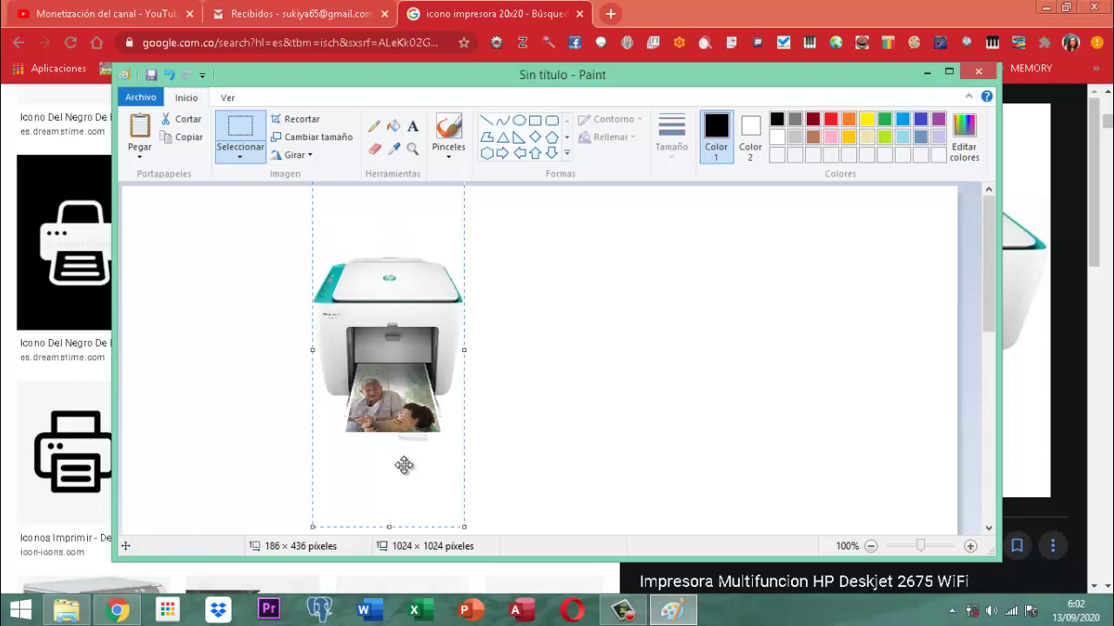
{"action": "left_click_drag", "start_coordinate": [390, 526], "coordinate": [393, 357]}
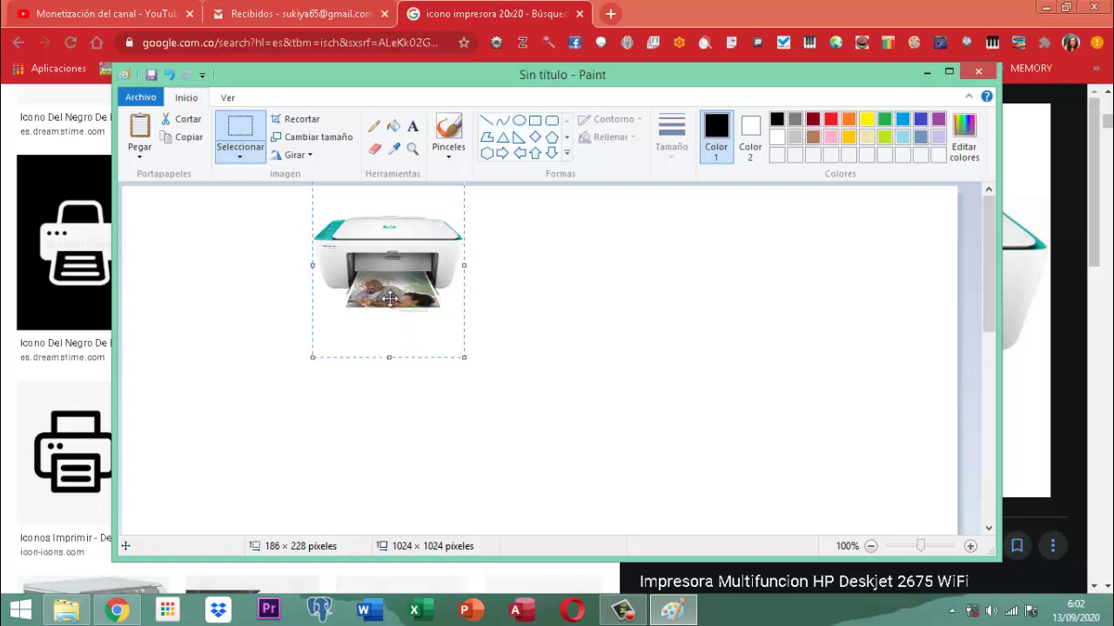
{"action": "left_click_drag", "start_coordinate": [463, 356], "coordinate": [439, 309]}
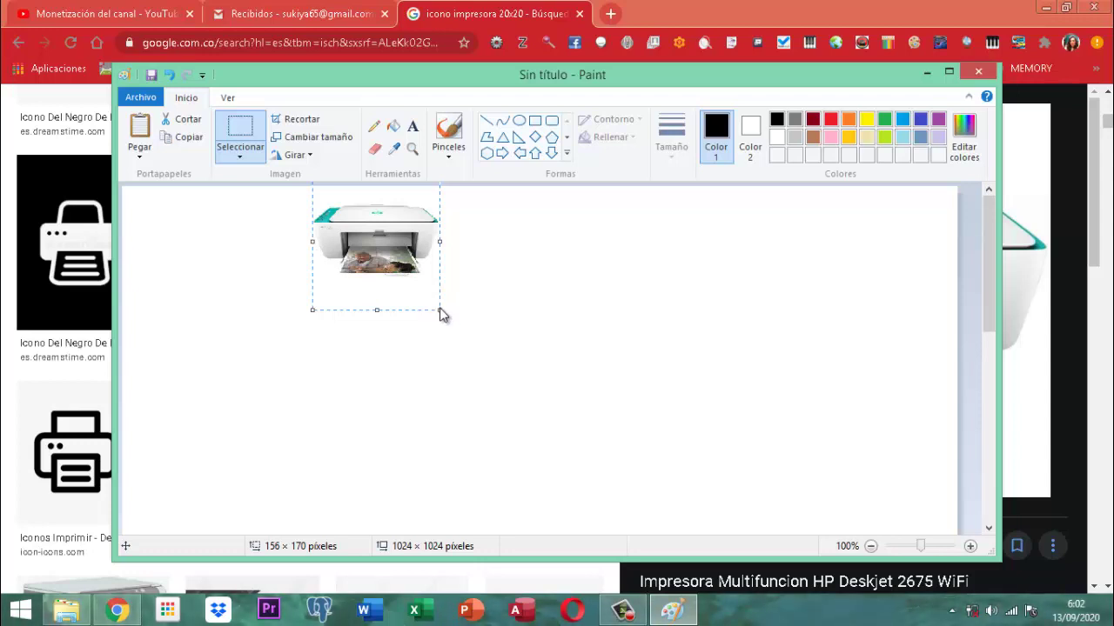
Shrink the printer image to about 52 × 65 pixels and place it in the canvas's upper-left corner.
{"action": "left_click_drag", "start_coordinate": [392, 256], "coordinate": [190, 285]}
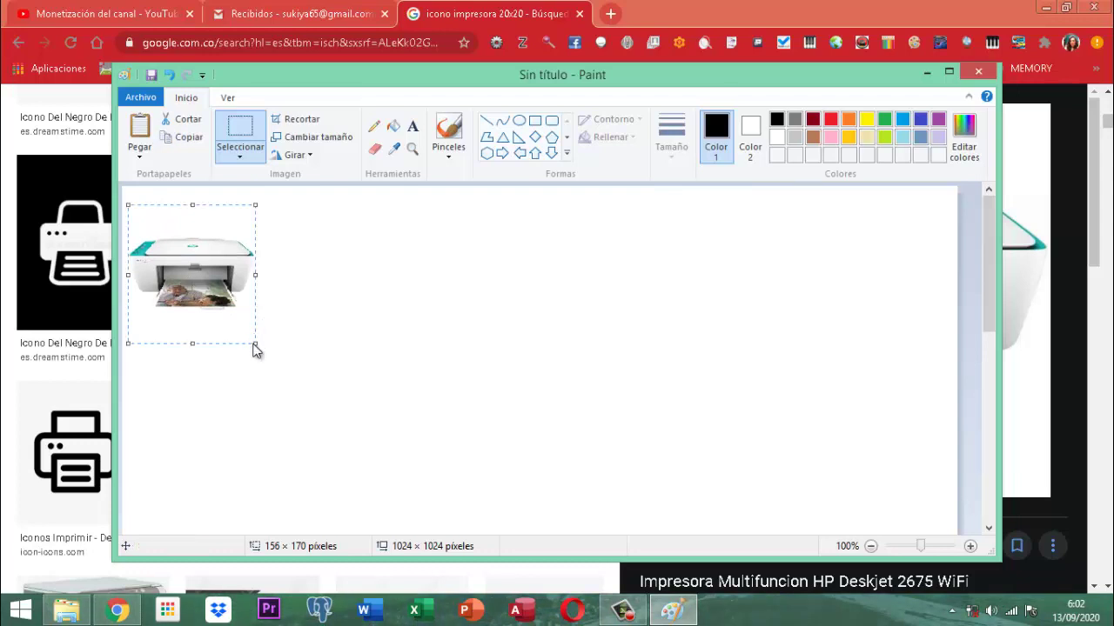
{"action": "left_click_drag", "start_coordinate": [254, 342], "coordinate": [174, 233]}
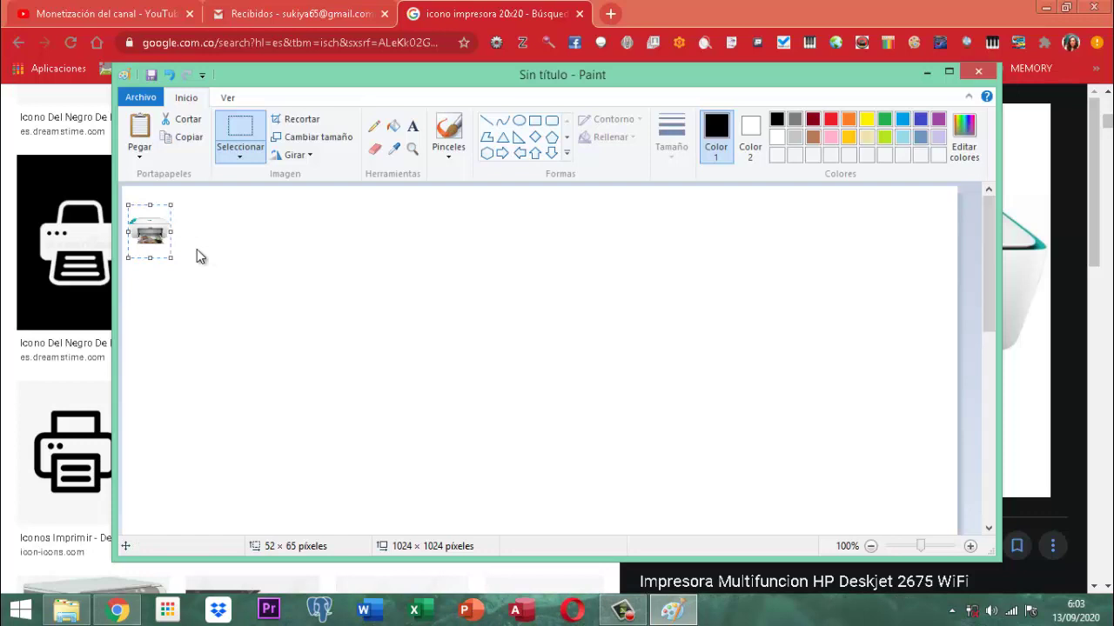
{"action": "left_click", "coordinate": [150, 228]}
{"action": "left_click_drag", "start_coordinate": [149, 228], "coordinate": [151, 209]}
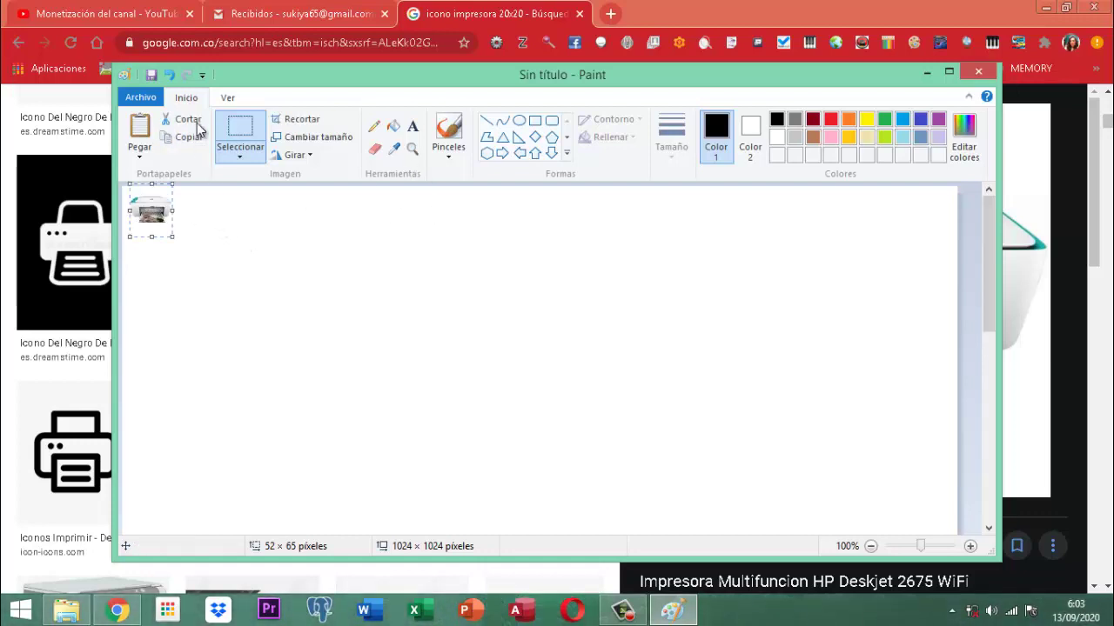
Crop the canvas to the selected printer, and crop away the surplus white margin to about 52 × 49 pixels.
{"action": "left_click", "coordinate": [296, 119]}
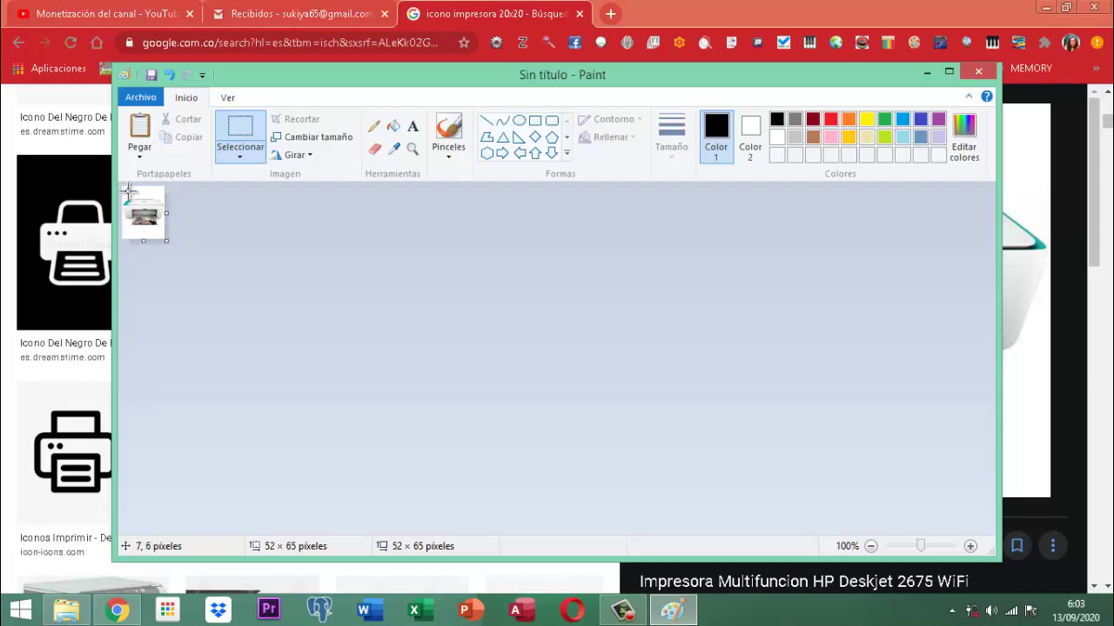
{"action": "left_click_drag", "start_coordinate": [119, 190], "coordinate": [165, 230]}
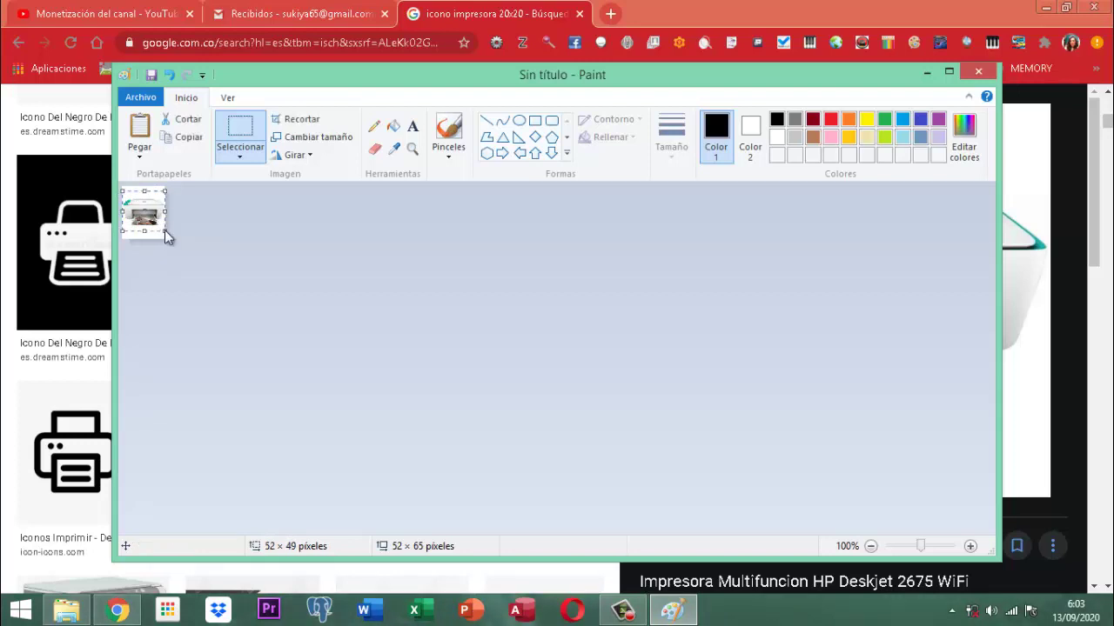
{"action": "left_click", "coordinate": [292, 123]}
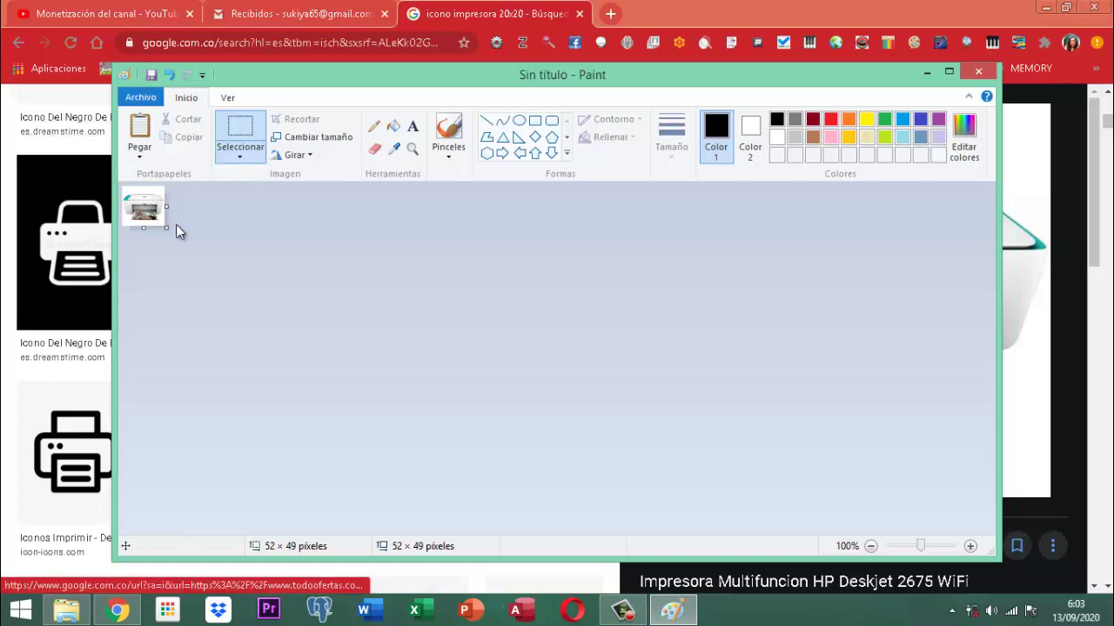
Start saving the image as a JPEG in DATA (D:) > documentos 2020 > proyecto DataMining > iconografia.
{"action": "left_click", "coordinate": [144, 96]}
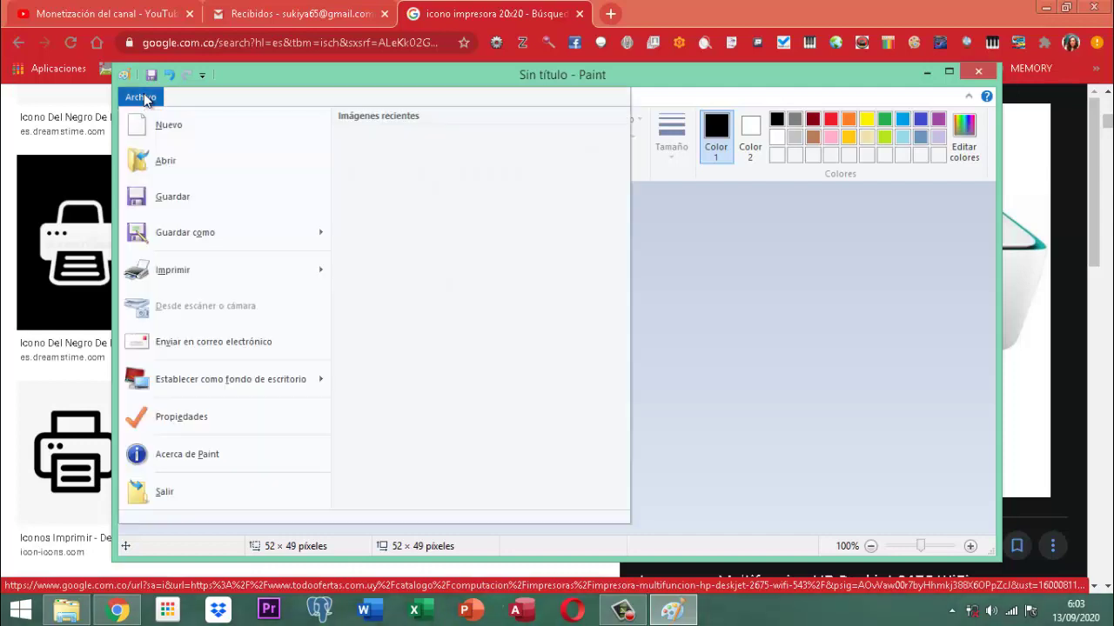
{"action": "mouse_move", "coordinate": [173, 241]}
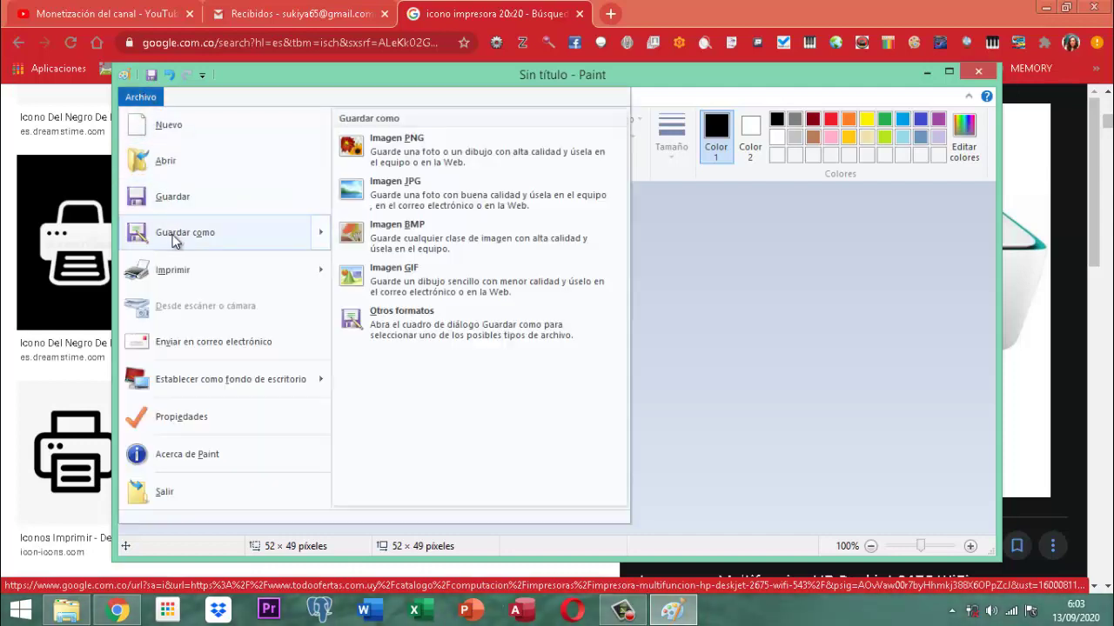
{"action": "left_click", "coordinate": [391, 190]}
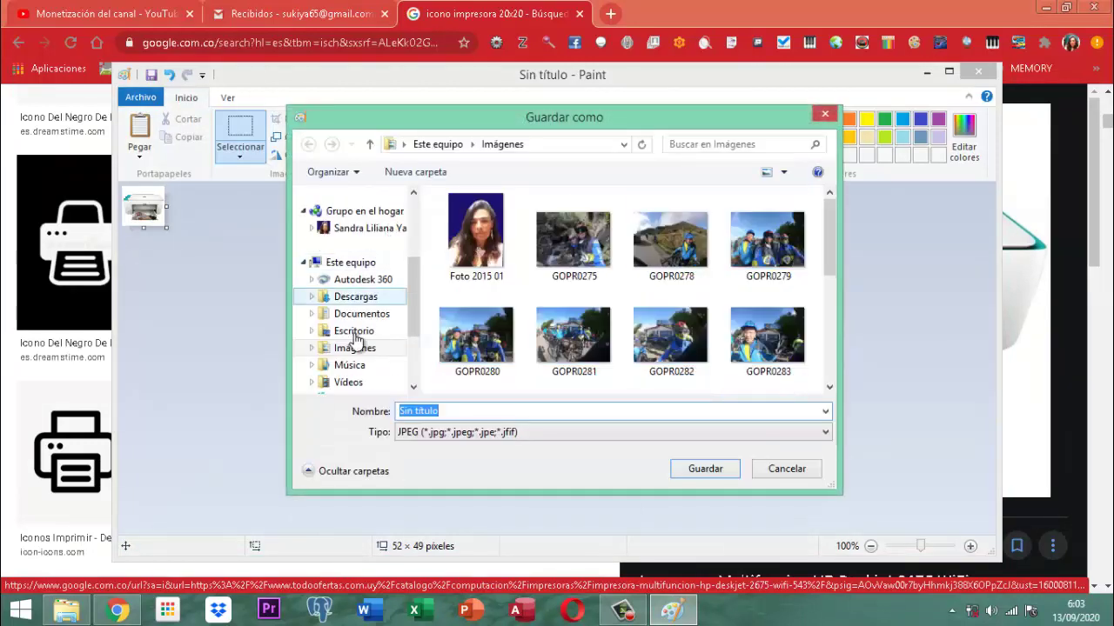
{"action": "scroll", "coordinate": [416, 392], "scroll_direction": "down", "scroll_amount": 2}
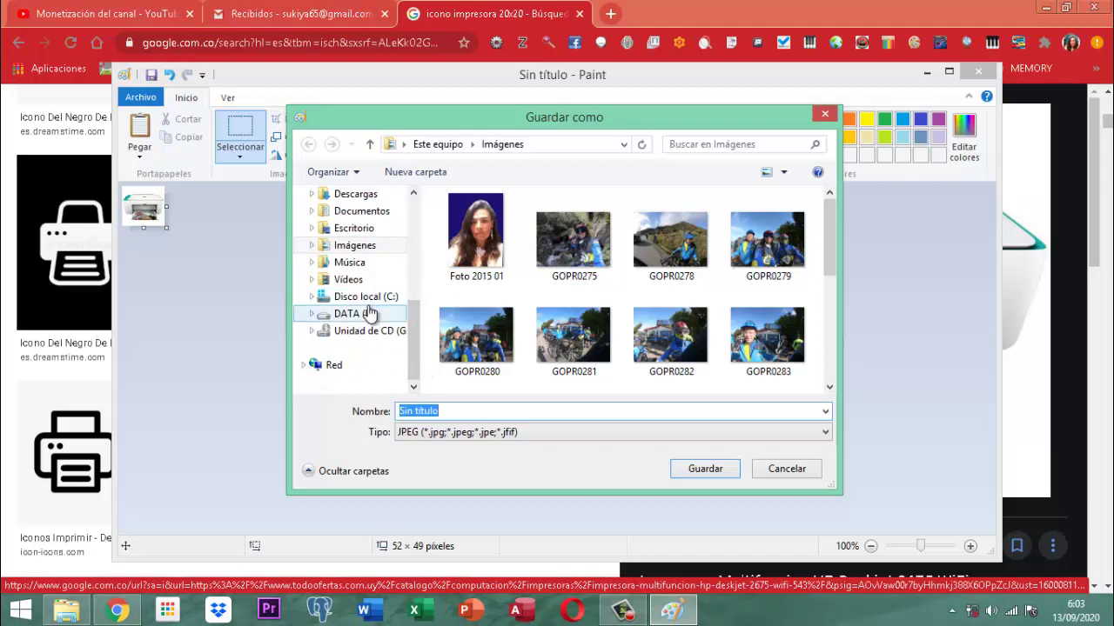
{"action": "left_click", "coordinate": [370, 314]}
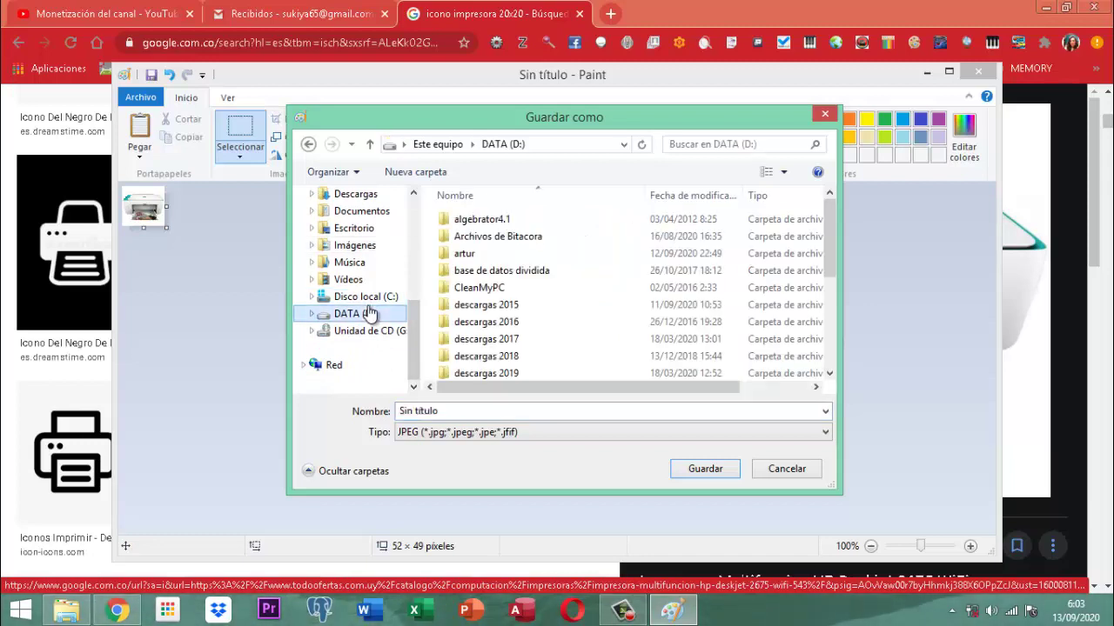
{"action": "scroll", "coordinate": [494, 341], "scroll_direction": "down", "scroll_amount": 3}
{"action": "double_click", "coordinate": [497, 339]}
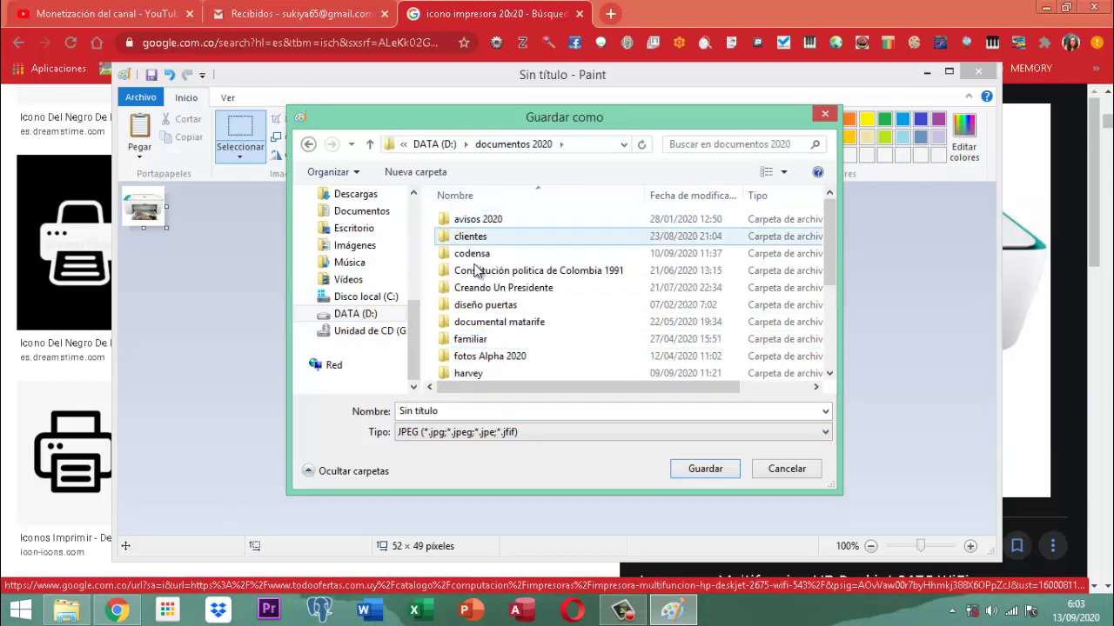
{"action": "scroll", "coordinate": [487, 313], "scroll_direction": "down", "scroll_amount": 3}
{"action": "scroll", "coordinate": [489, 337], "scroll_direction": "down", "scroll_amount": 1}
{"action": "double_click", "coordinate": [489, 324]}
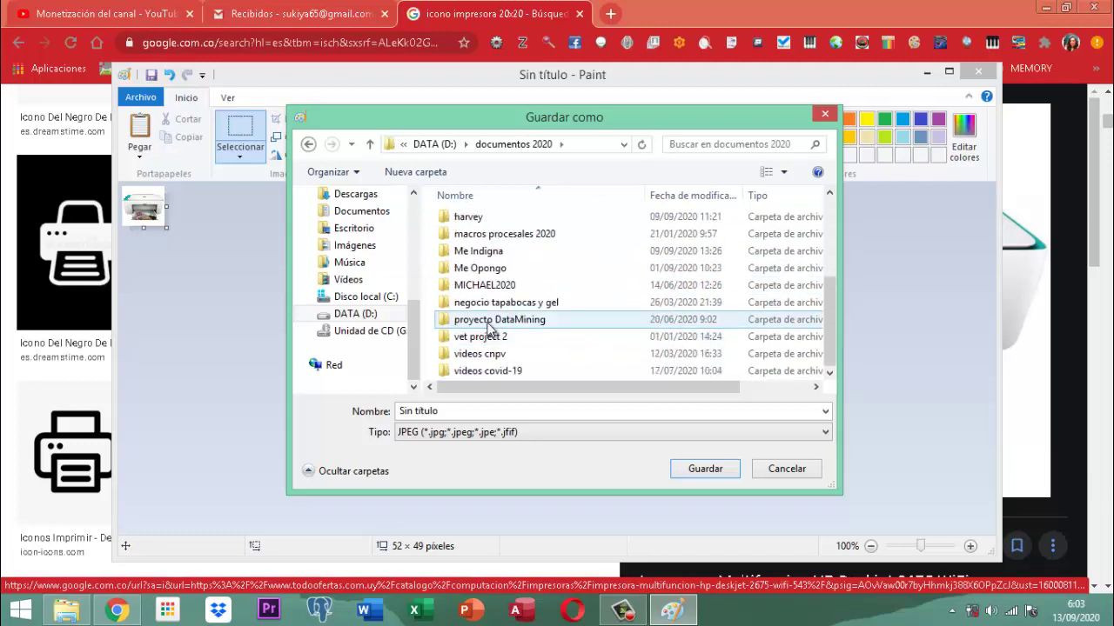
{"action": "double_click", "coordinate": [477, 221]}
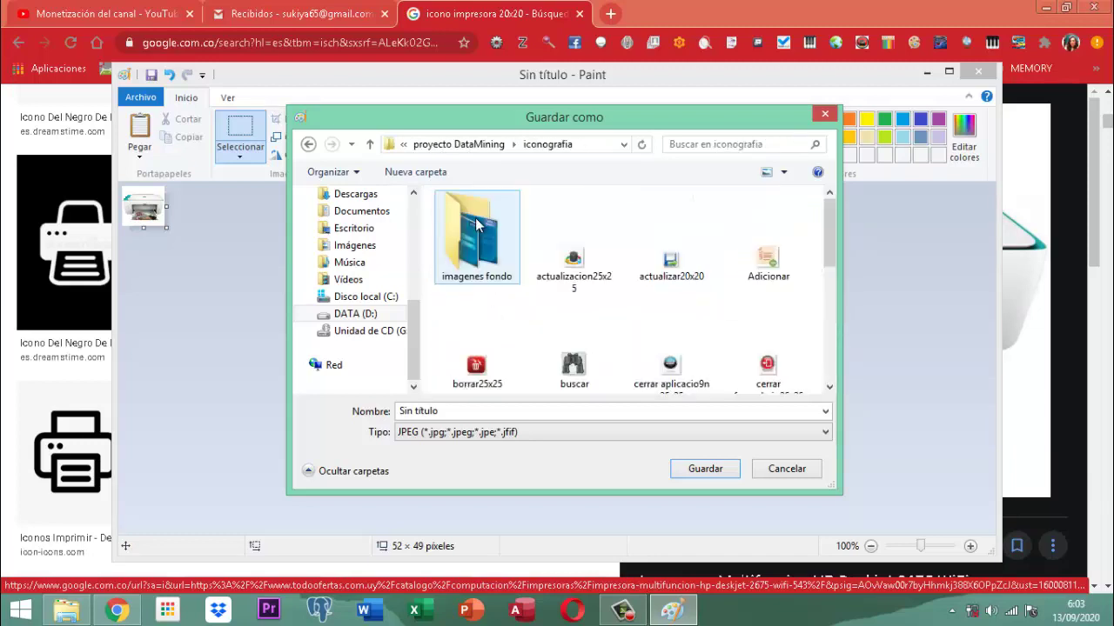
Save the picture over the existing file "impresora icono 25x25", confirm the replacement, and close Paint.
{"action": "scroll", "coordinate": [716, 330], "scroll_direction": "down", "scroll_amount": 3}
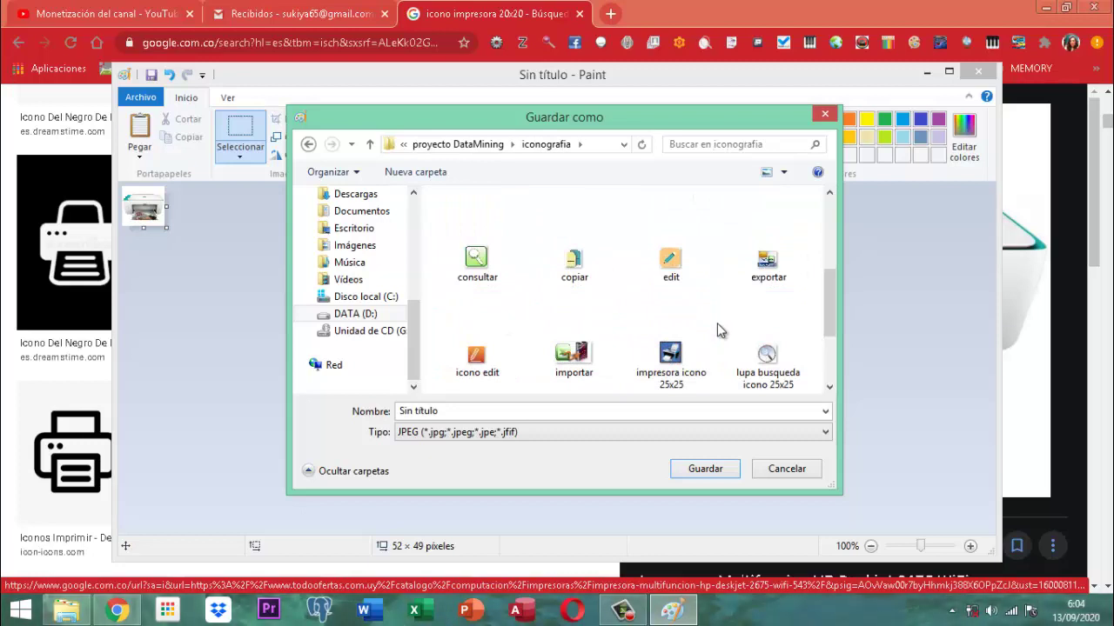
{"action": "left_click", "coordinate": [677, 381]}
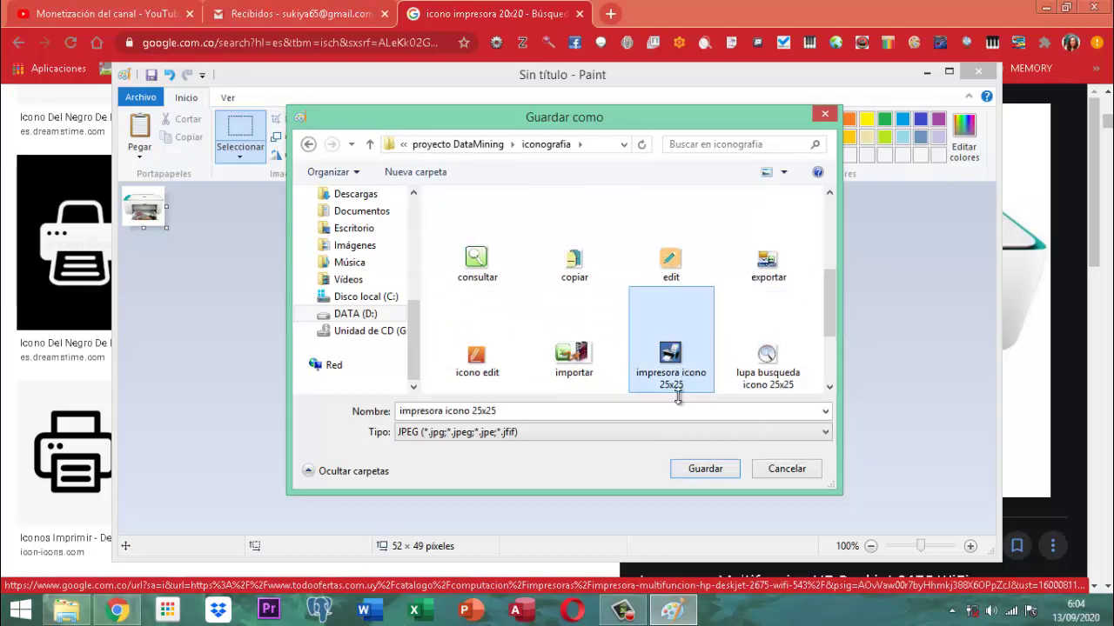
{"action": "left_click", "coordinate": [703, 469]}
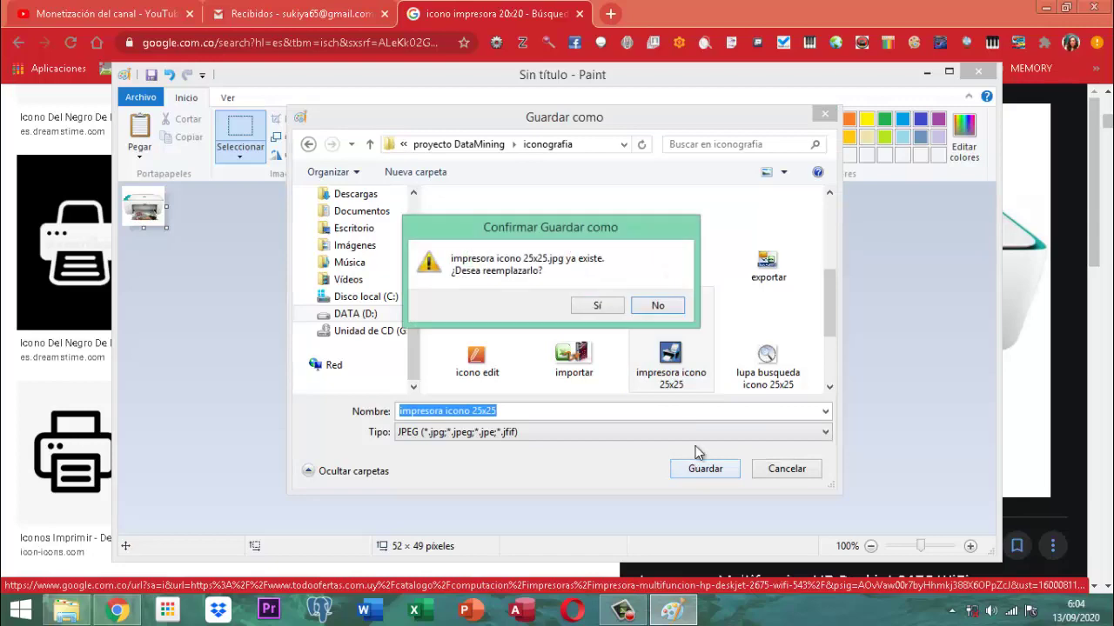
{"action": "left_click", "coordinate": [597, 306]}
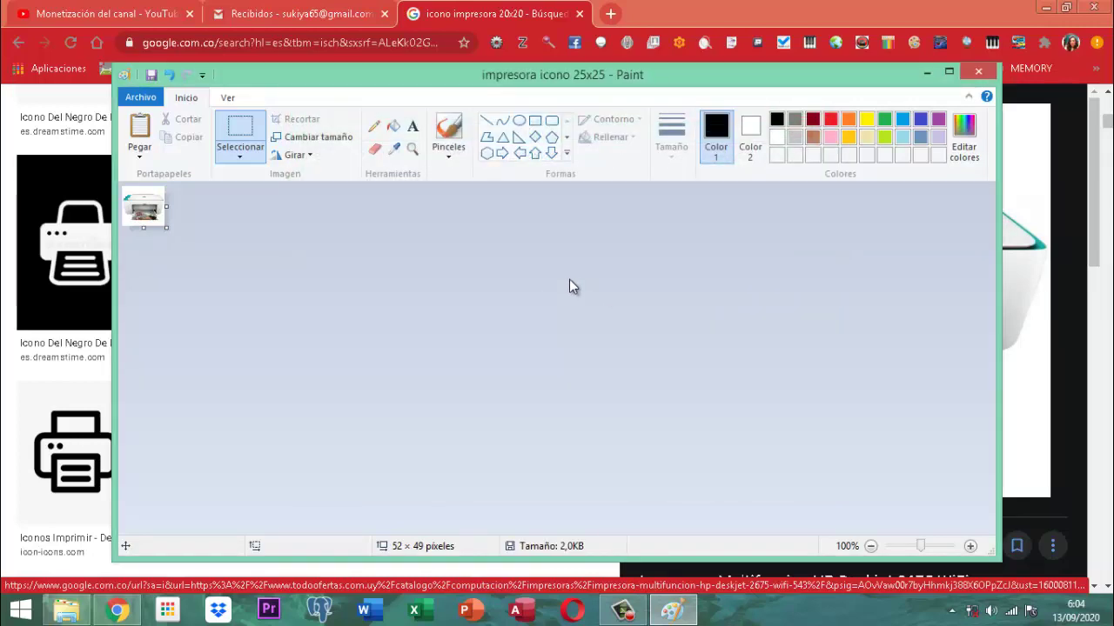
{"action": "left_click", "coordinate": [989, 75]}
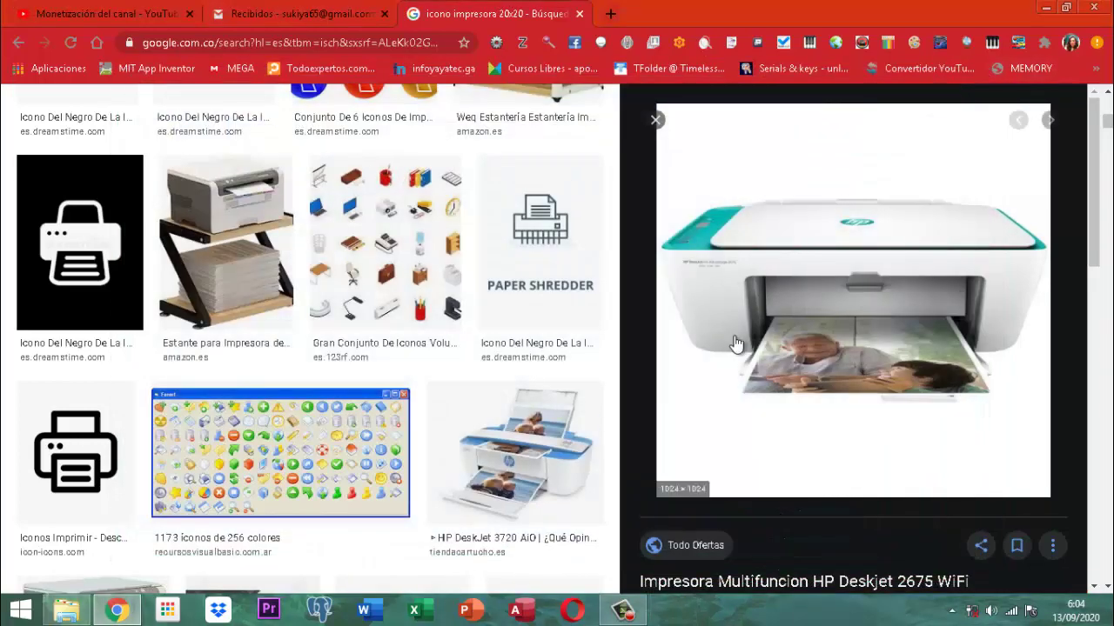
Switch to File Explorer and open the Proyecto DataMining database from the project's "versiones Base Datos" folder.
{"action": "left_click", "coordinate": [66, 610]}
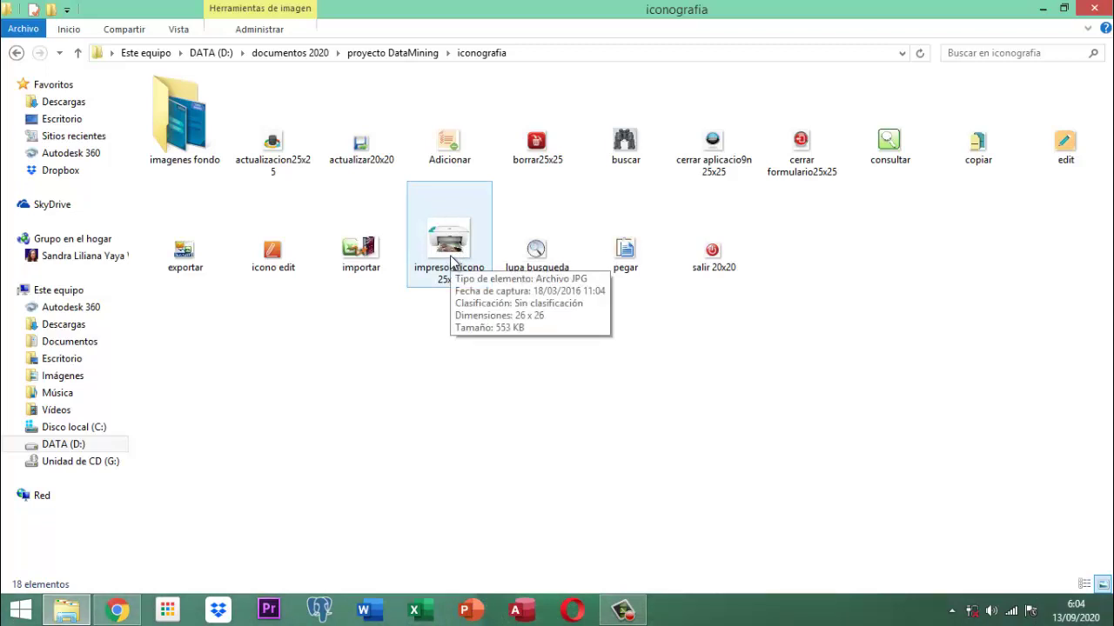
{"action": "left_click", "coordinate": [462, 341]}
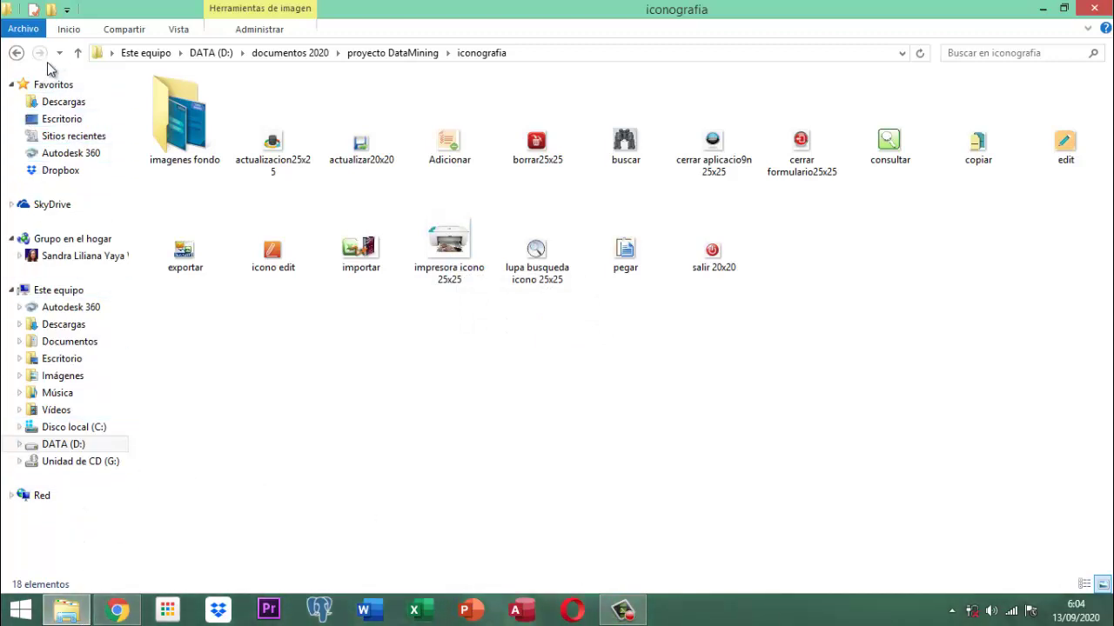
{"action": "left_click", "coordinate": [75, 53]}
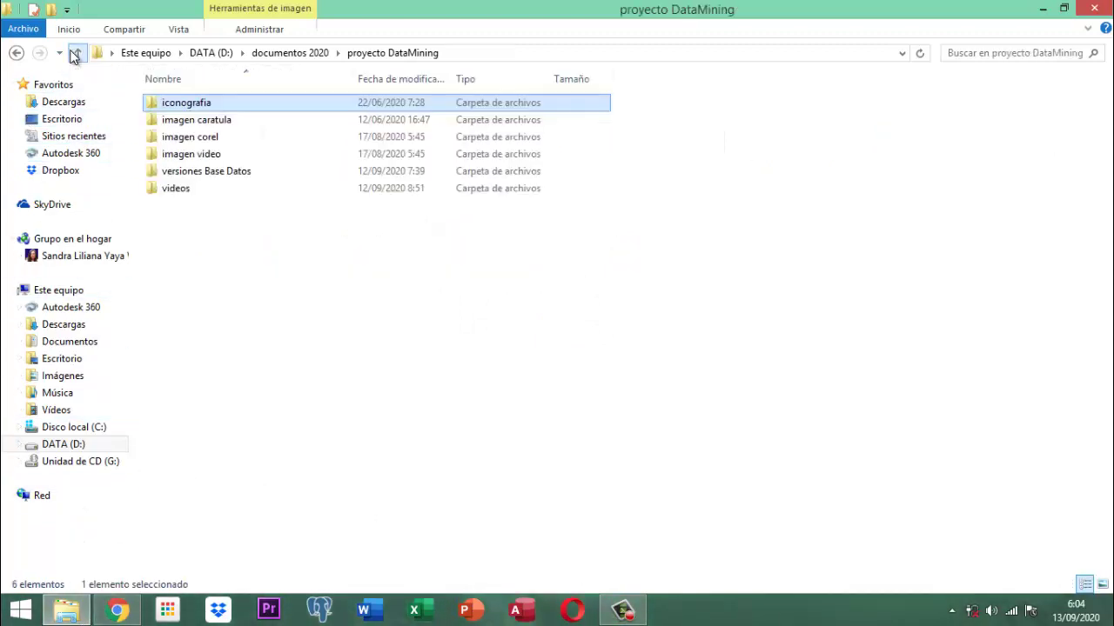
{"action": "double_click", "coordinate": [193, 169]}
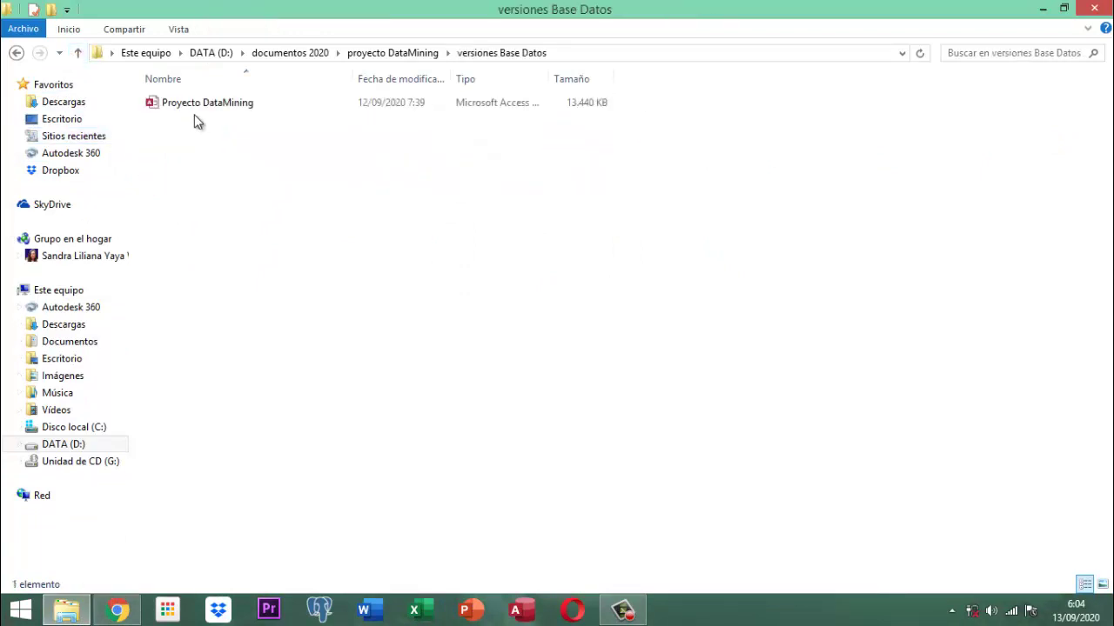
{"action": "left_click", "coordinate": [194, 107]}
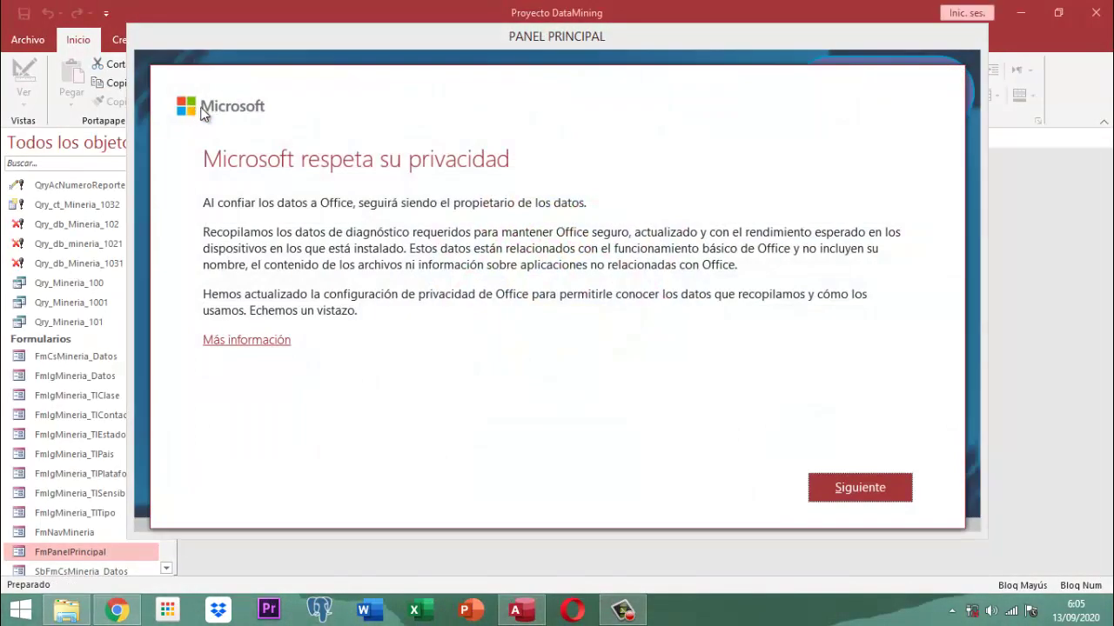
Go through the Microsoft privacy notice, choosing not to send optional data, and finish it.
{"action": "left_click", "coordinate": [864, 485]}
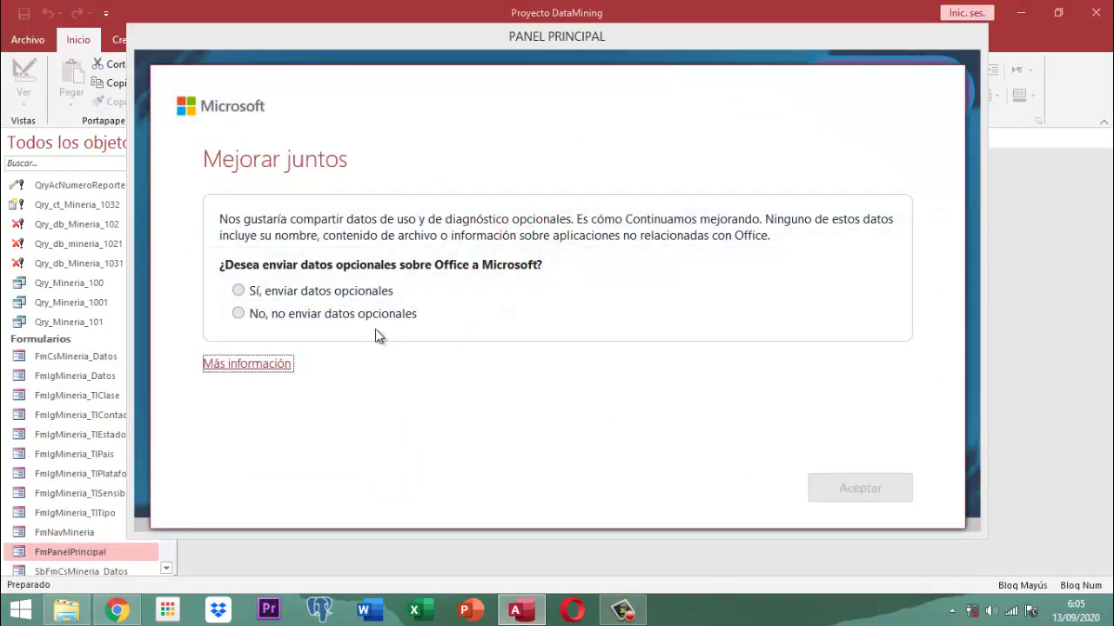
{"action": "left_click", "coordinate": [372, 315]}
{"action": "left_click", "coordinate": [833, 493]}
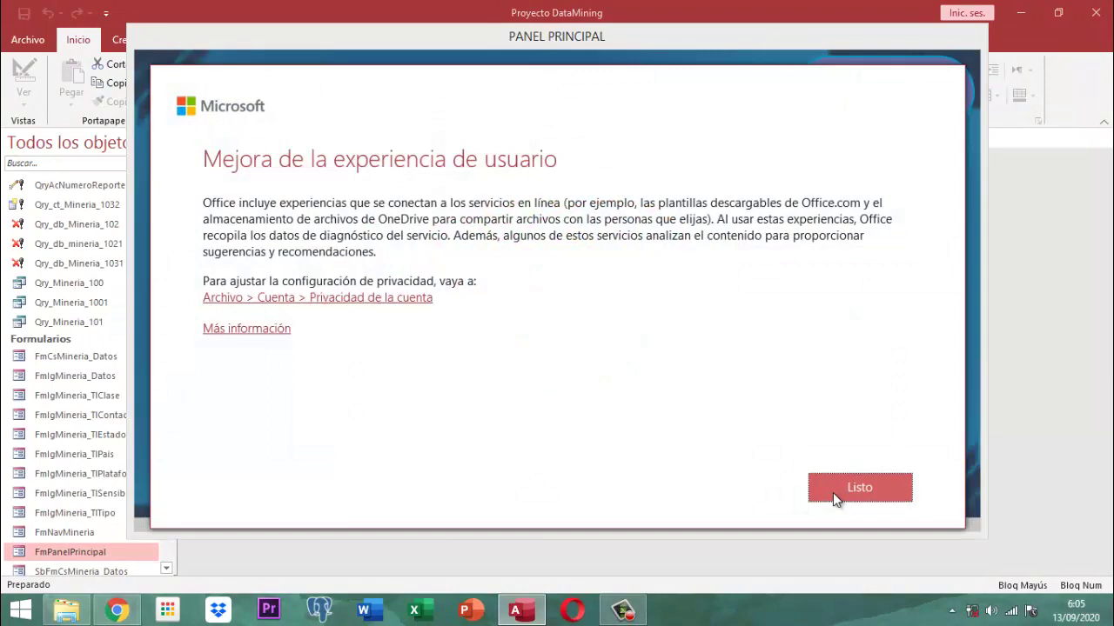
{"action": "left_click", "coordinate": [832, 492]}
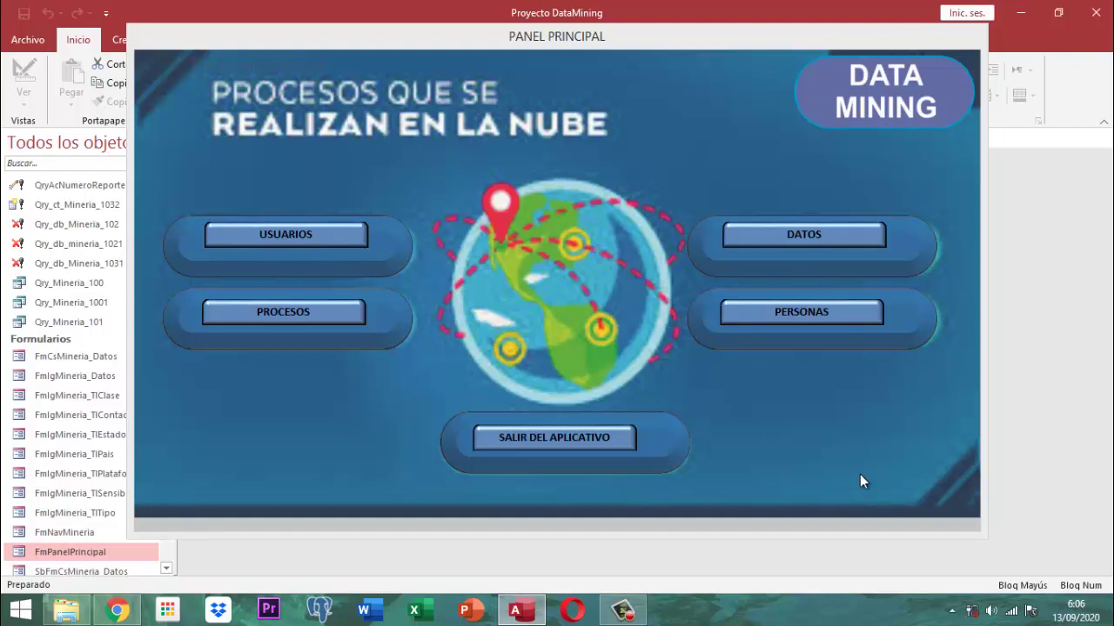
Close the PANEL PRINCIPAL form and open the FmCsMineria_Datos form in Design view.
{"action": "right_click", "coordinate": [553, 43]}
{"action": "left_click", "coordinate": [588, 74]}
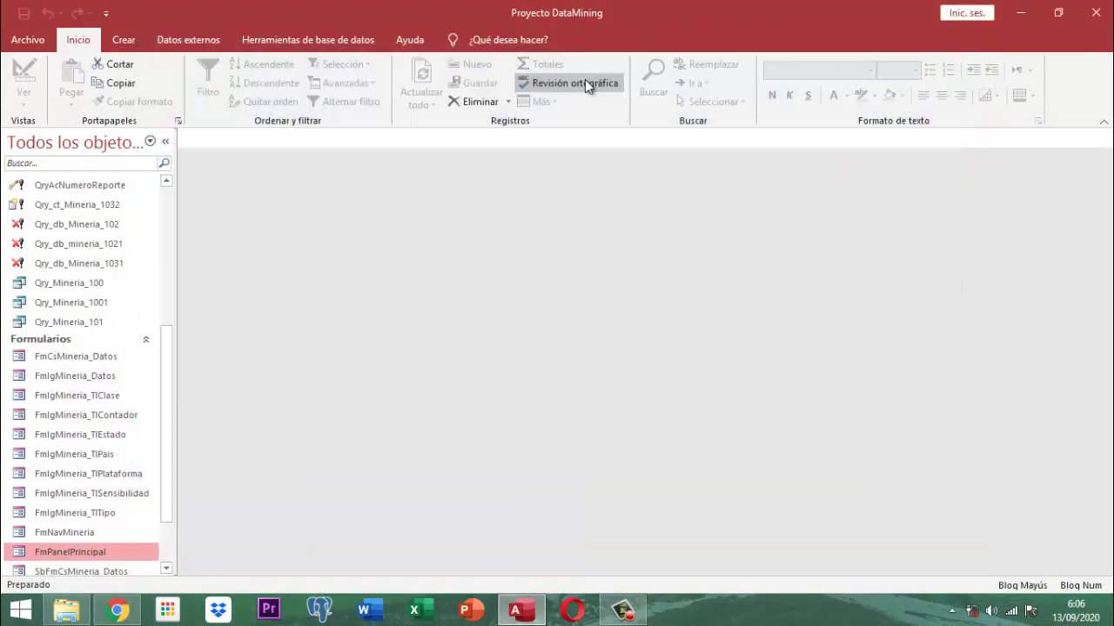
{"action": "left_click", "coordinate": [79, 165]}
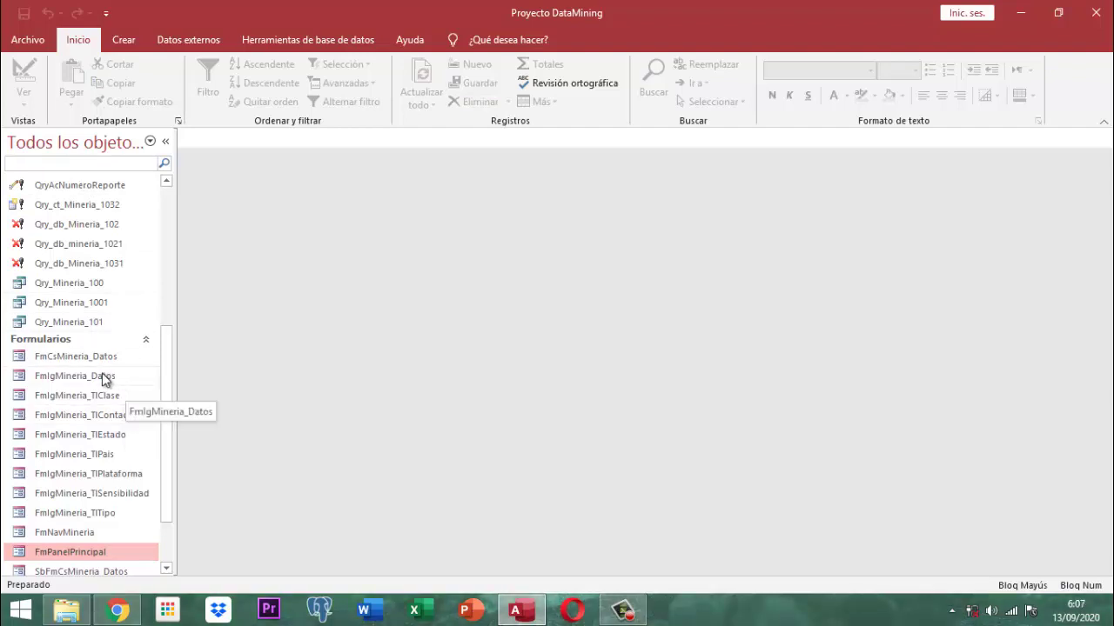
{"action": "left_click", "coordinate": [96, 357]}
{"action": "right_click", "coordinate": [98, 364]}
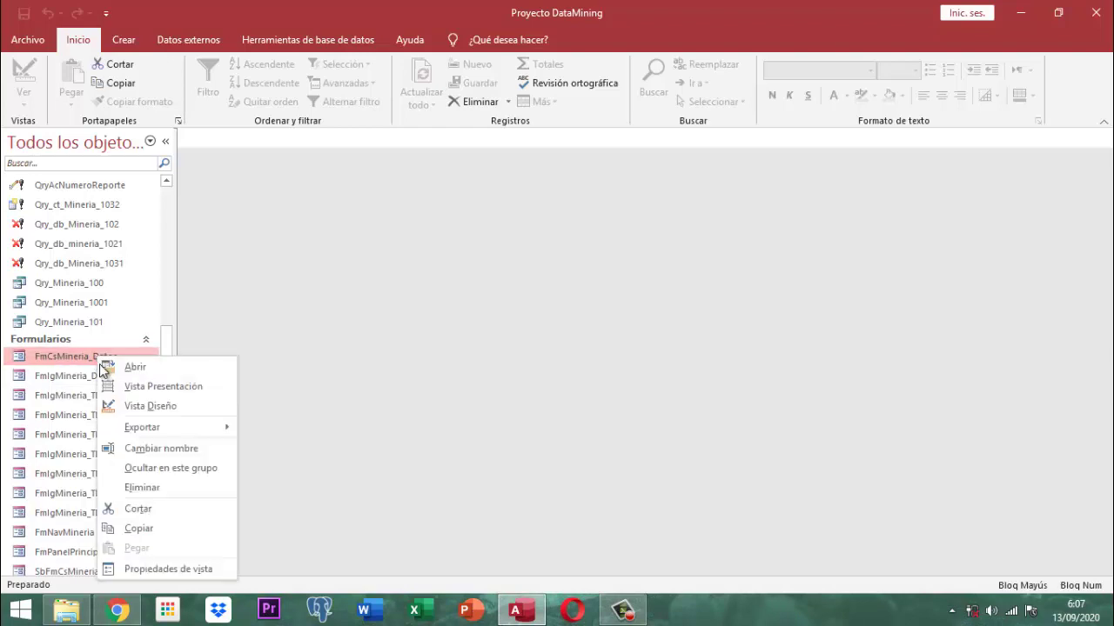
{"action": "left_click", "coordinate": [151, 406]}
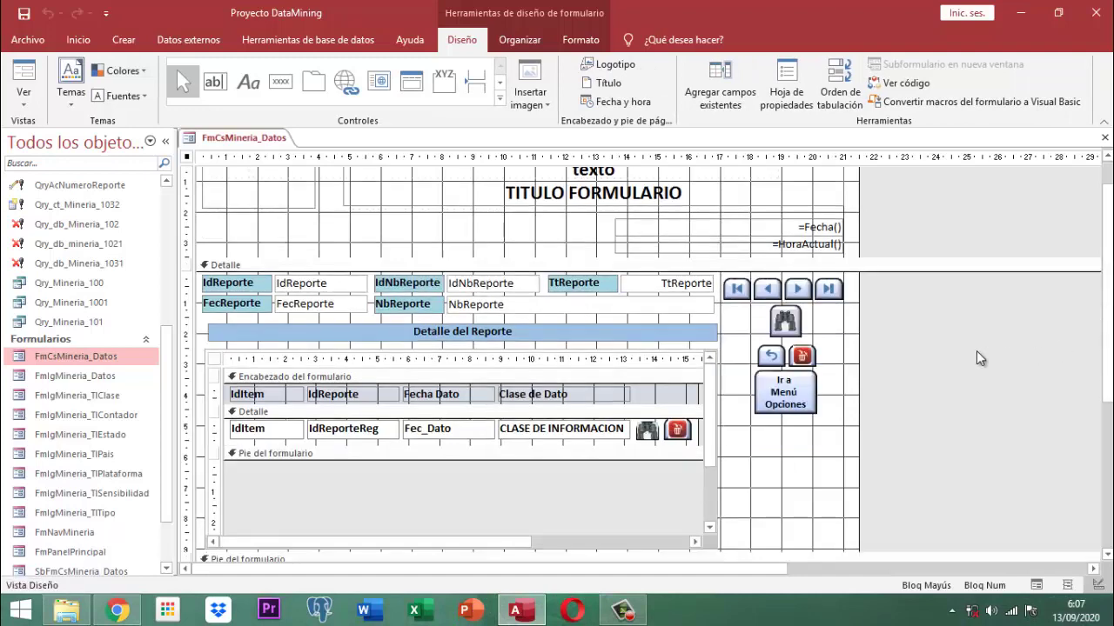
Duplicate the binoculars search button beside the main record fields and place the copy just below the "Ir a Menú Opciones" button.
{"action": "scroll", "coordinate": [962, 350], "scroll_direction": "down", "scroll_amount": 2}
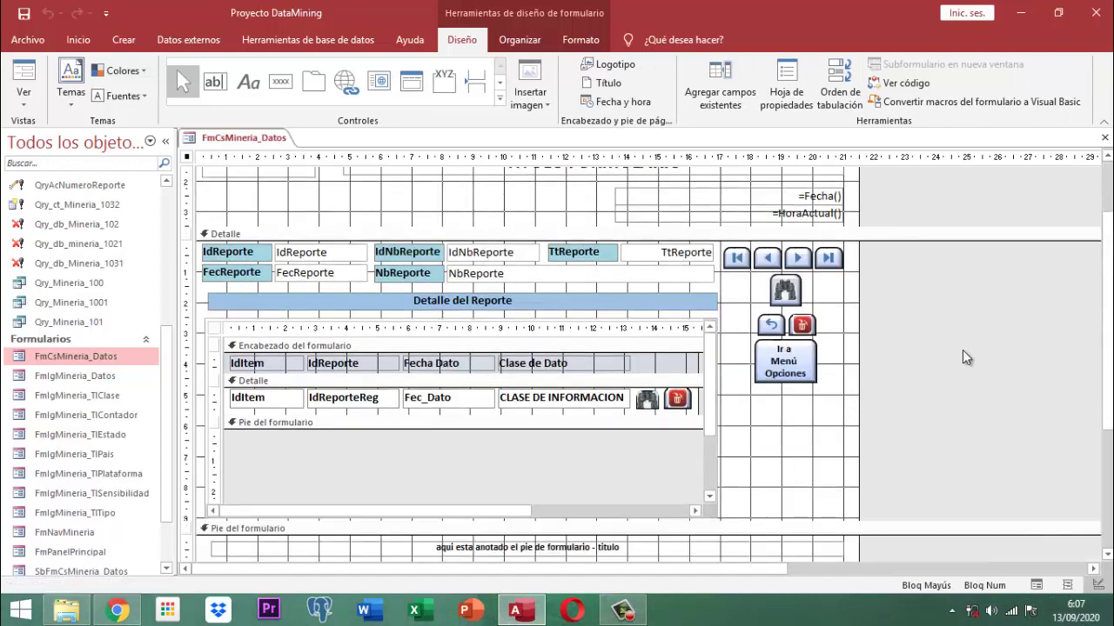
{"action": "left_click", "coordinate": [787, 300]}
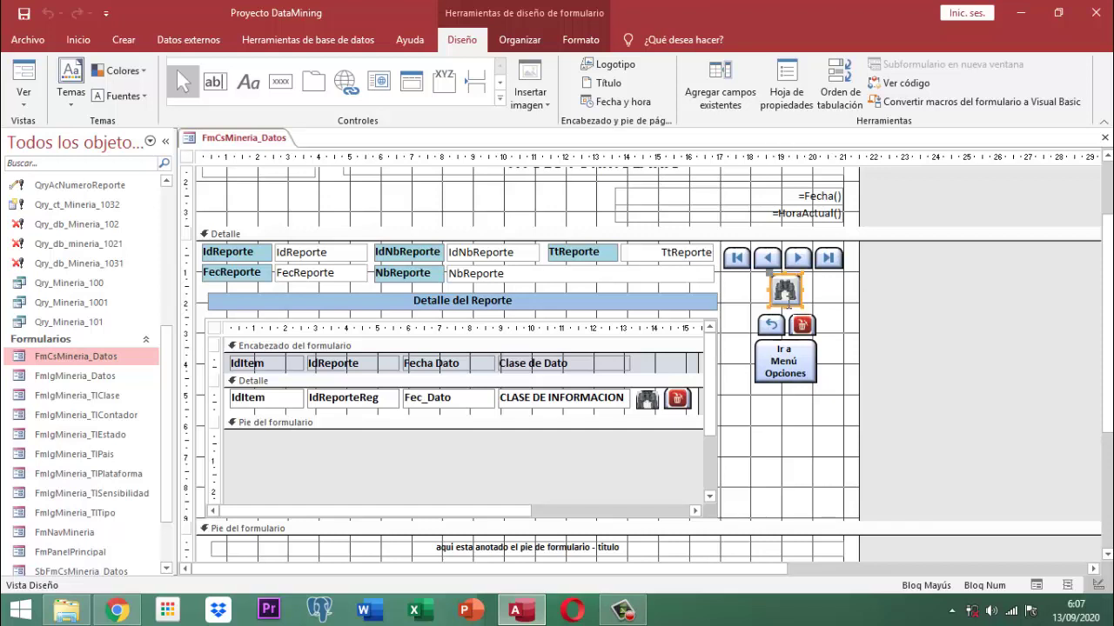
{"action": "key", "text": "ctrl+c"}
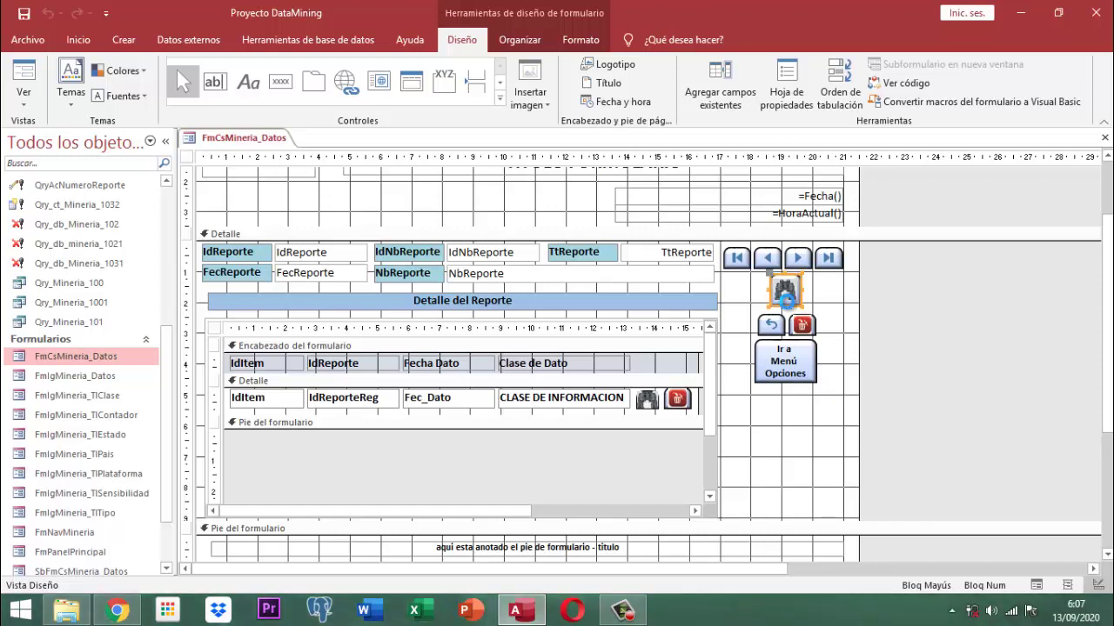
{"action": "key", "text": "ctrl+v"}
{"action": "key", "text": "Down"}
{"action": "key", "text": "Down"}
{"action": "key", "text": "Down"}
{"action": "key", "text": "Down"}
{"action": "key", "text": "Down"}
{"action": "key", "text": "Down"}
{"action": "key", "text": "Down"}
{"action": "key", "text": "Down"}
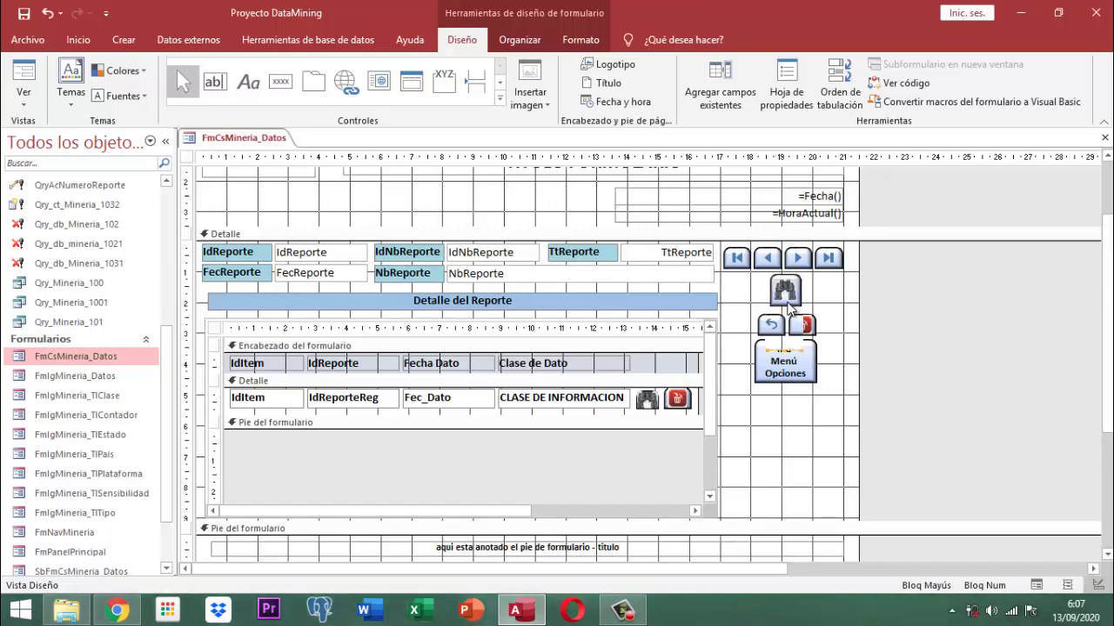
{"action": "key", "text": "Down"}
{"action": "key", "text": "Down"}
{"action": "key", "text": "Down"}
{"action": "key", "text": "Down"}
{"action": "key", "text": "Down"}
{"action": "key", "text": "Down"}
{"action": "key", "text": "Down"}
{"action": "key", "text": "Down"}
{"action": "key", "text": "Down"}
{"action": "key", "text": "Down"}
{"action": "key", "text": "Down"}
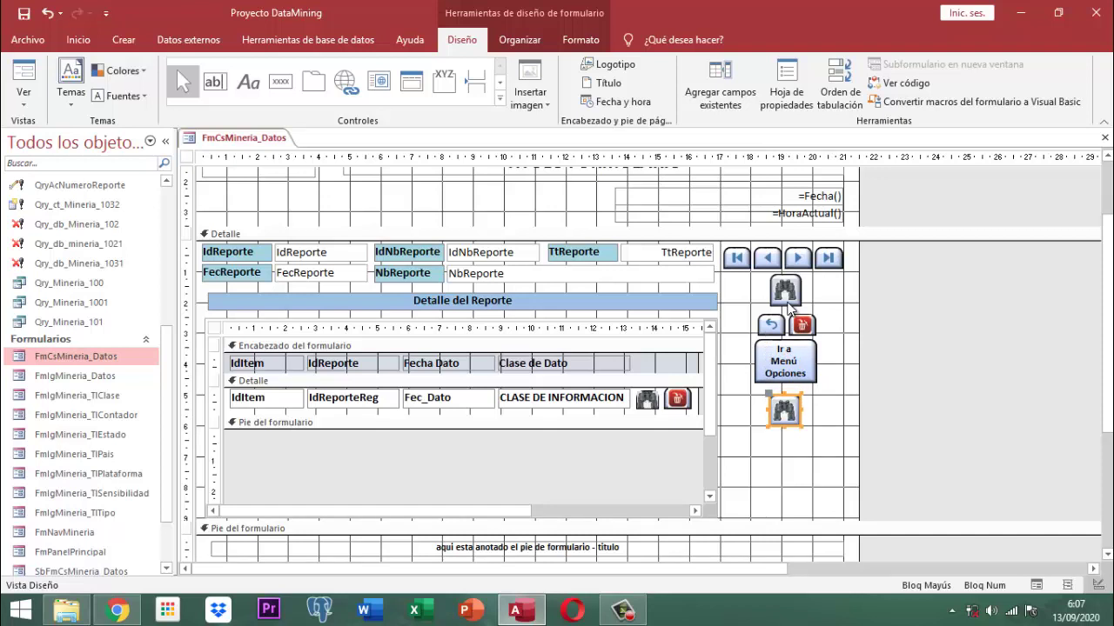
{"action": "key", "text": "Up"}
{"action": "key", "text": "Up"}
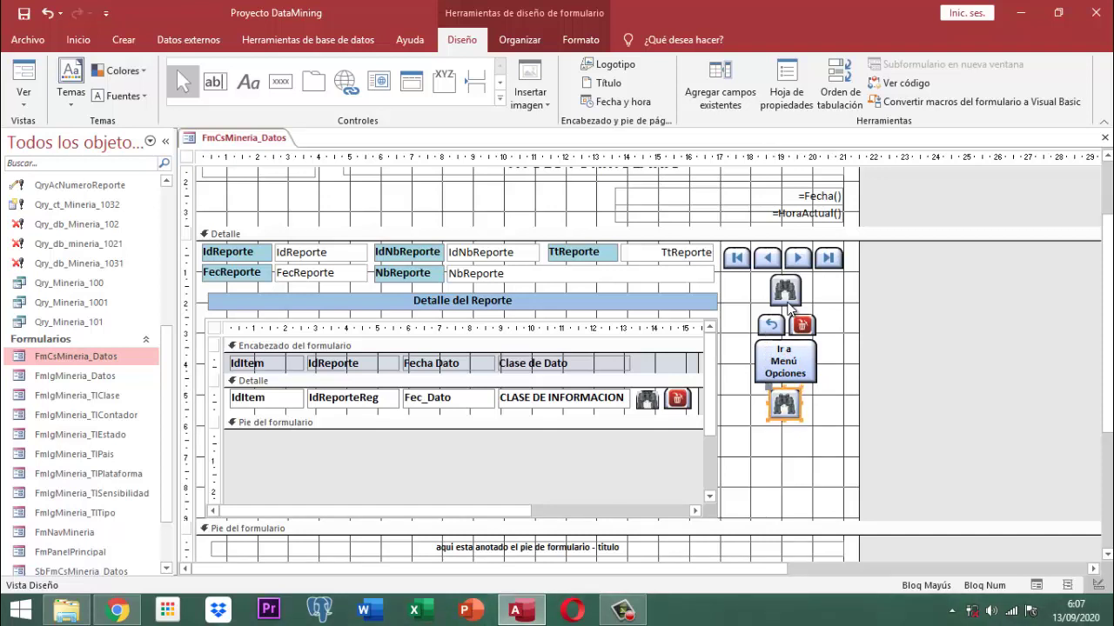
{"action": "left_click", "coordinate": [902, 322]}
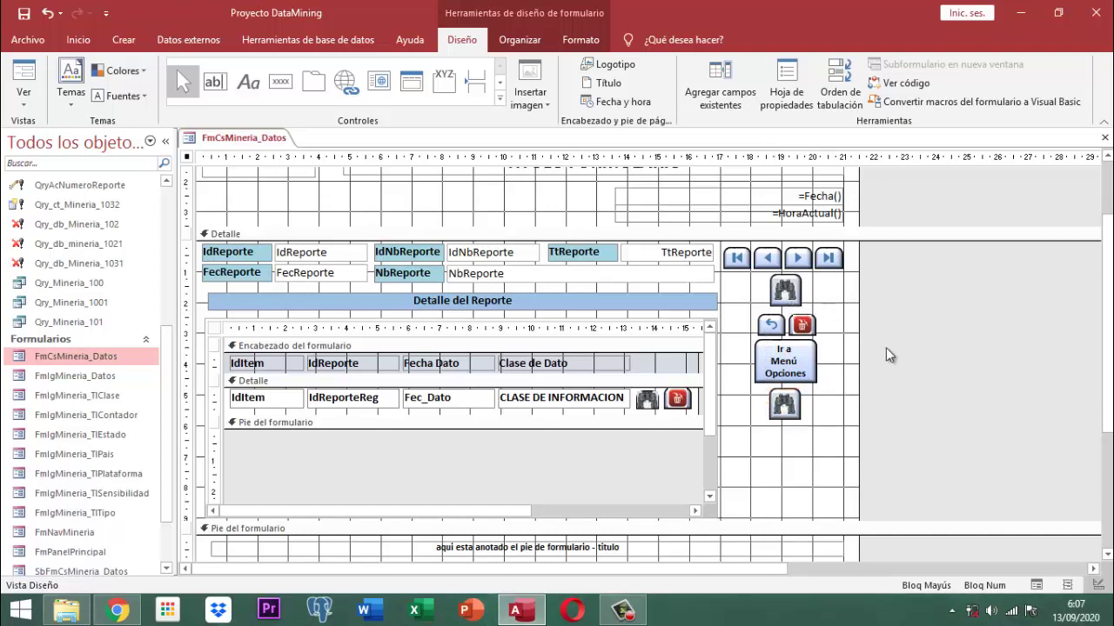
Rename the copied binoculars button below "Ir a Menú Opciones" as BtnImprimir in its properties.
{"action": "left_click", "coordinate": [792, 416]}
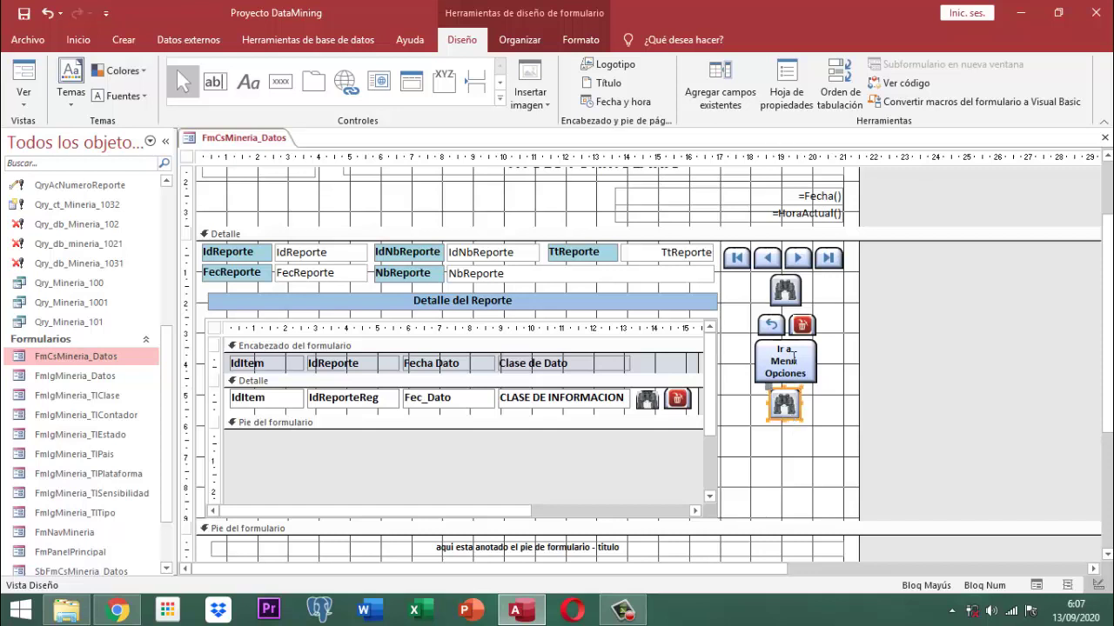
{"action": "left_click", "coordinate": [787, 87]}
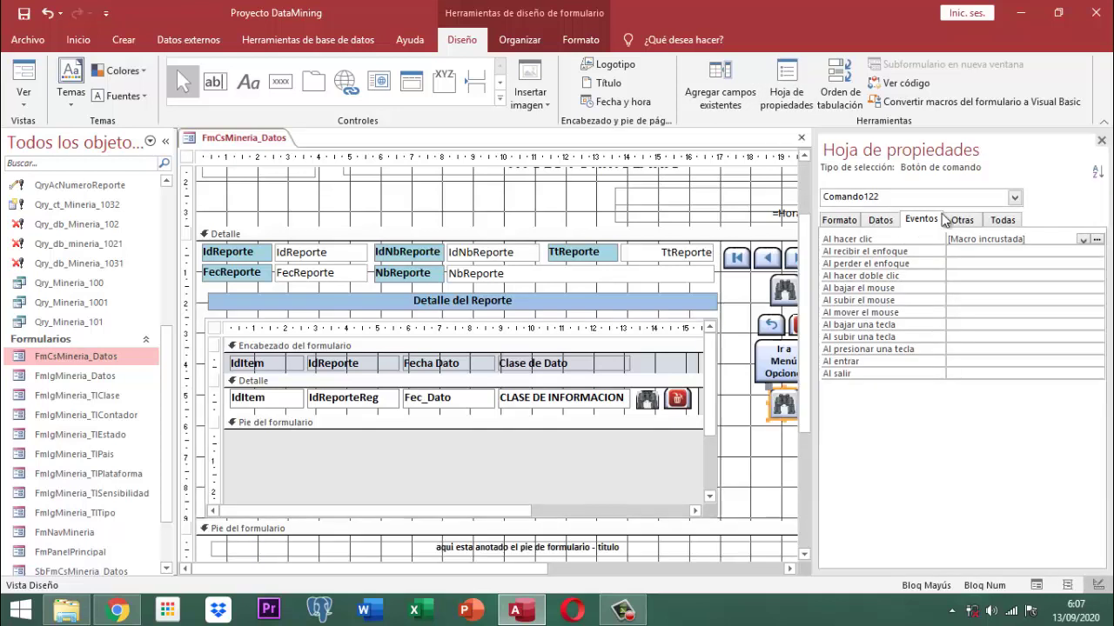
{"action": "left_click", "coordinate": [962, 219]}
{"action": "left_click_drag", "start_coordinate": [1030, 238], "coordinate": [907, 244]}
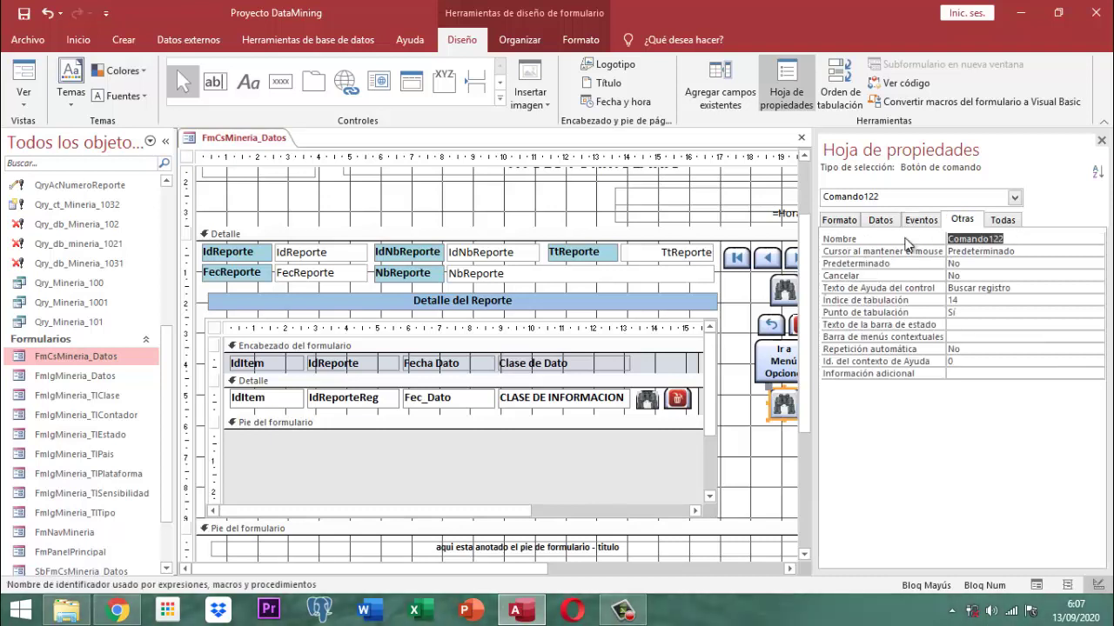
{"action": "type", "text": "btn"}
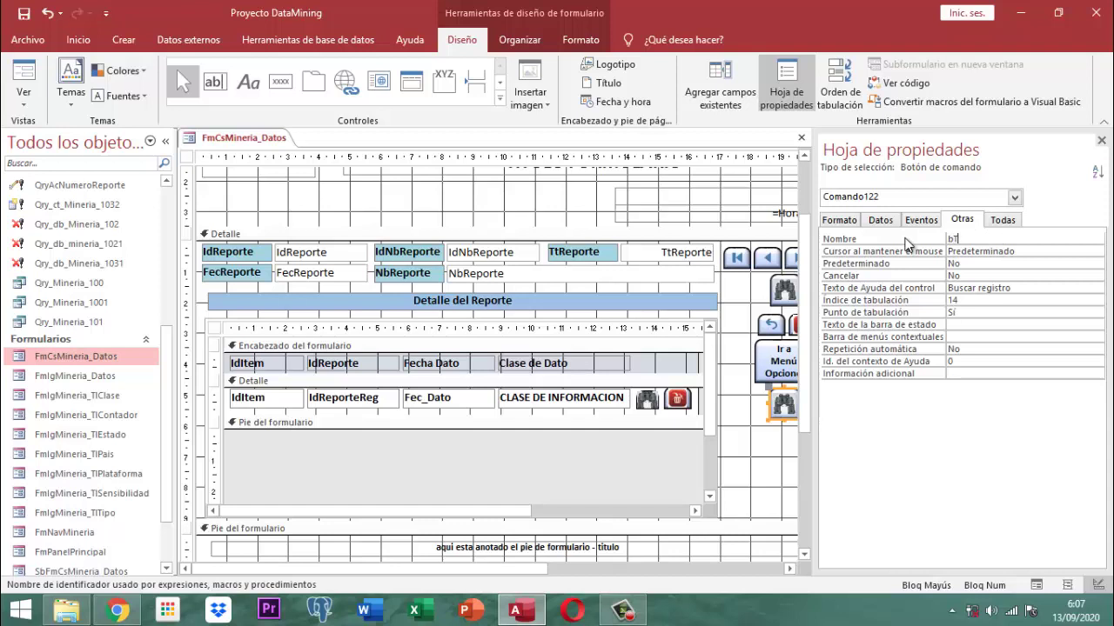
{"action": "key", "text": "BackSpace"}
{"action": "key", "text": "BackSpace"}
{"action": "key", "text": "BackSpace"}
{"action": "type", "text": "B"}
{"action": "key", "text": "Caps_Lock"}
{"action": "type", "text": "tnImprimir"}
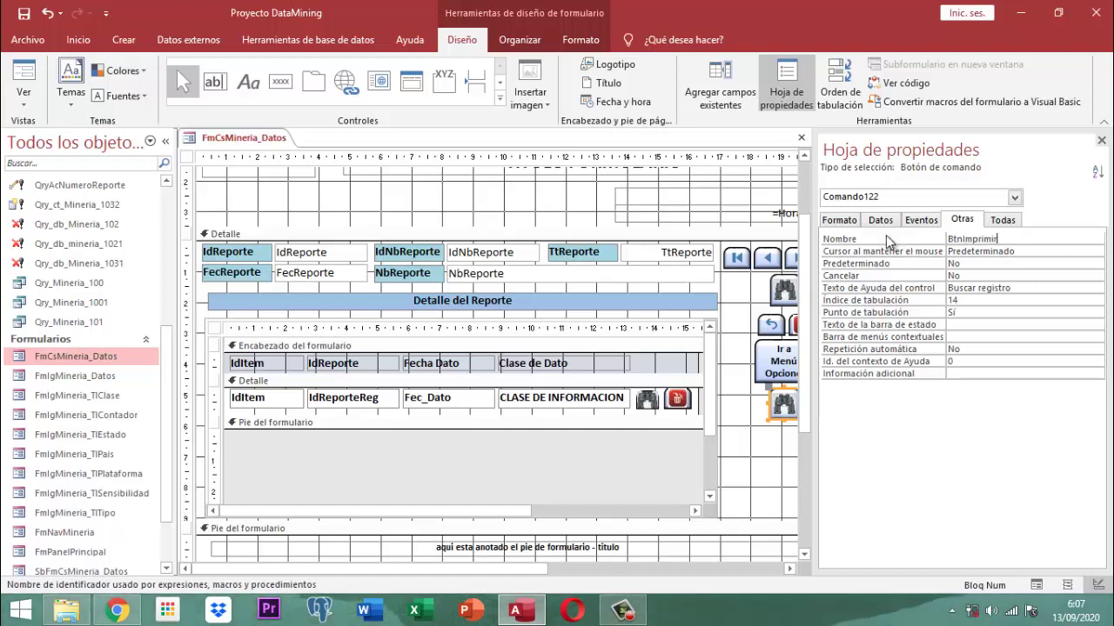
Remove the embedded macro from BtnImprimir's "Al hacer clic" event and close its properties.
{"action": "left_click", "coordinate": [922, 222]}
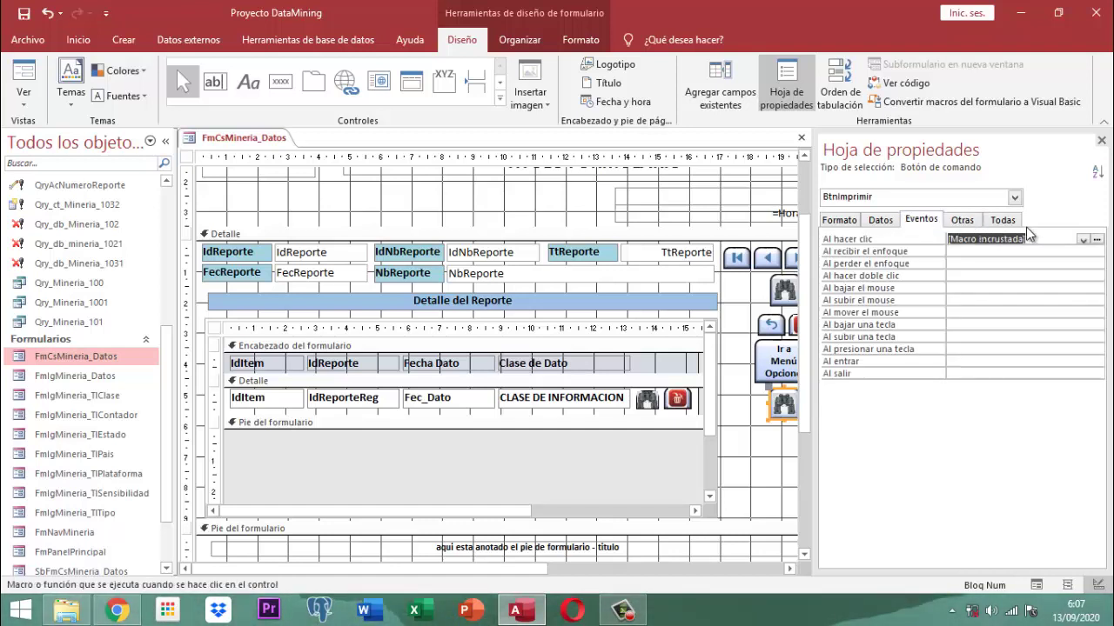
{"action": "key", "text": "Delete"}
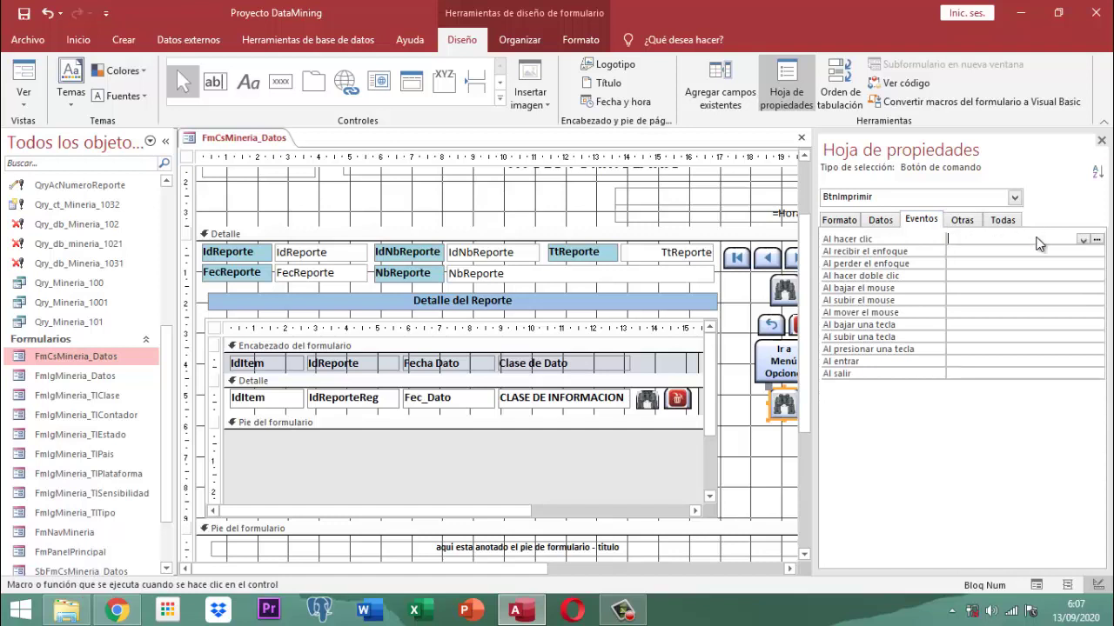
{"action": "left_click", "coordinate": [1100, 140]}
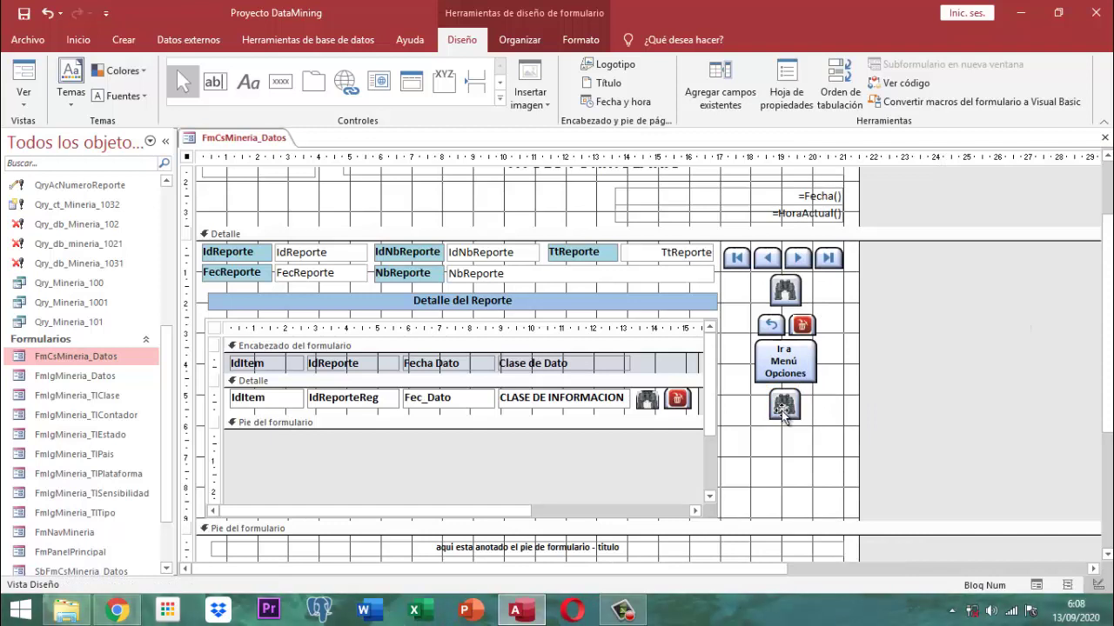
Start browsing for a custom picture for BtnImprimir's Imagen property, allowing the image builder past the security notice.
{"action": "left_click", "coordinate": [790, 78]}
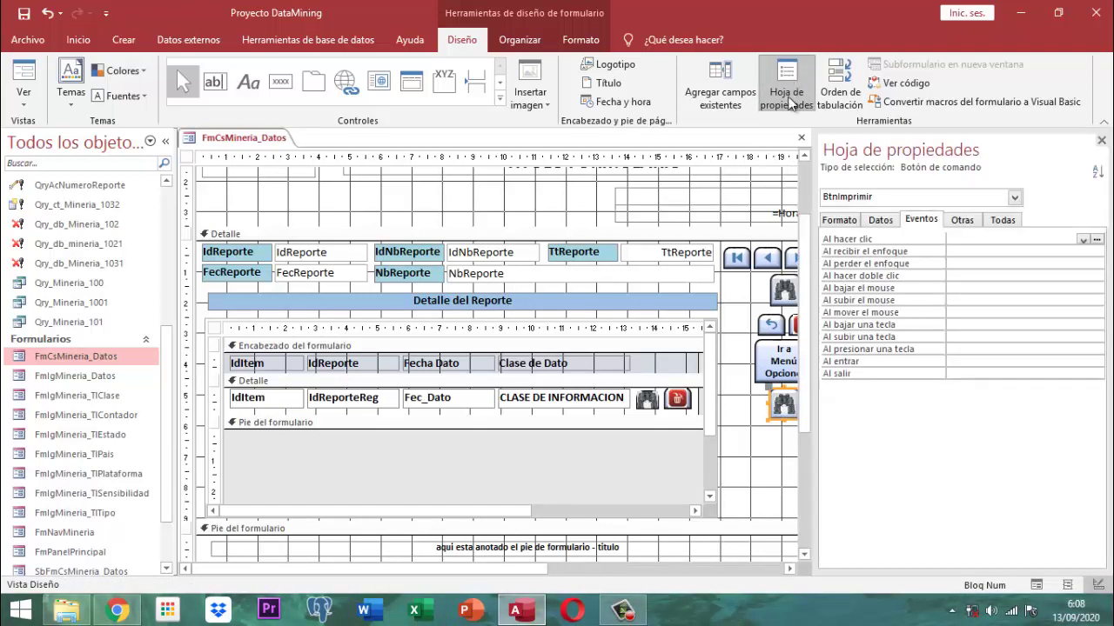
{"action": "left_click", "coordinate": [854, 221]}
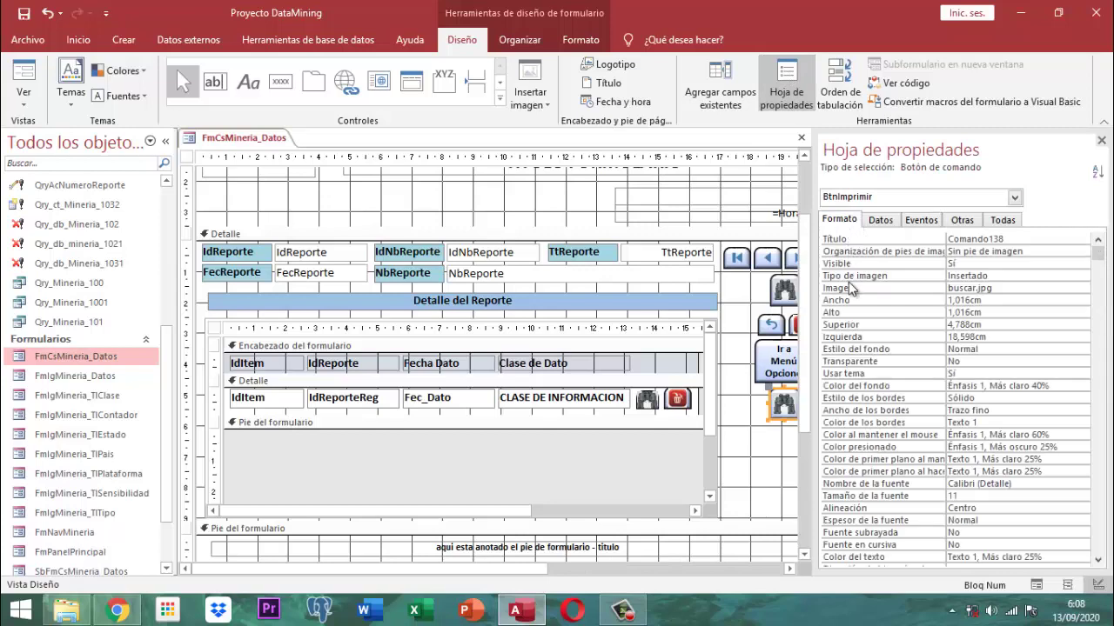
{"action": "left_click", "coordinate": [1013, 287]}
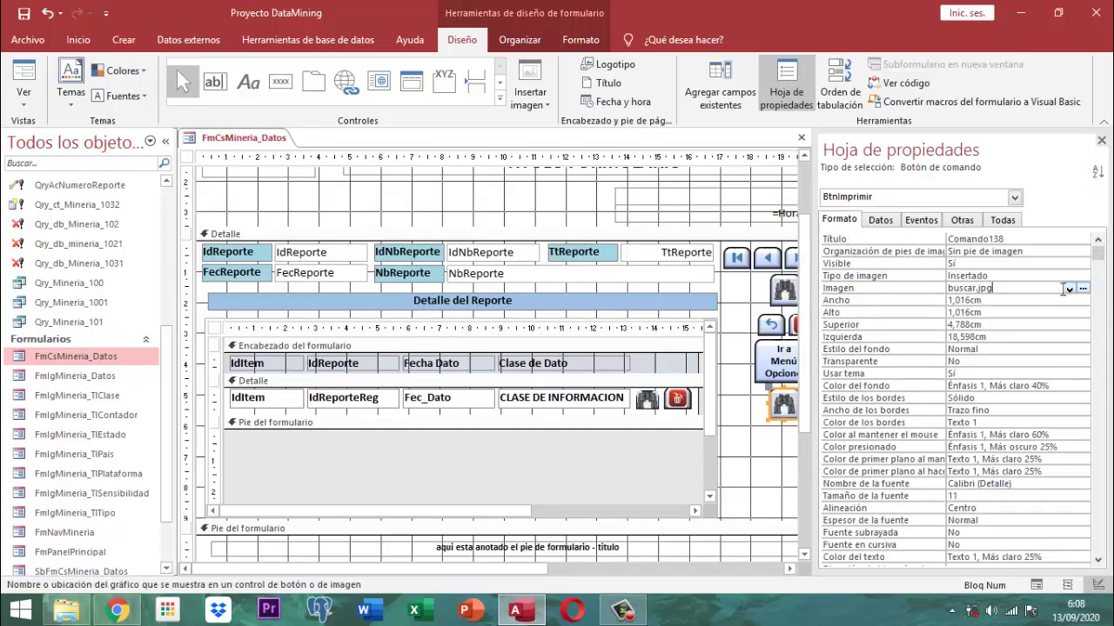
{"action": "left_click", "coordinate": [1083, 288]}
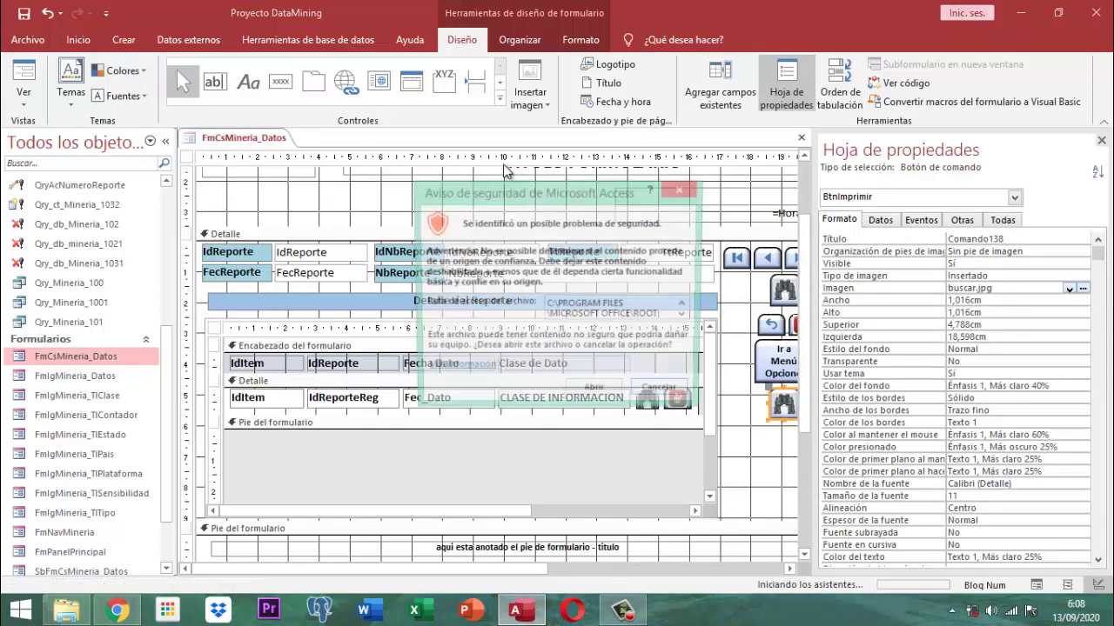
{"action": "left_click", "coordinate": [599, 392]}
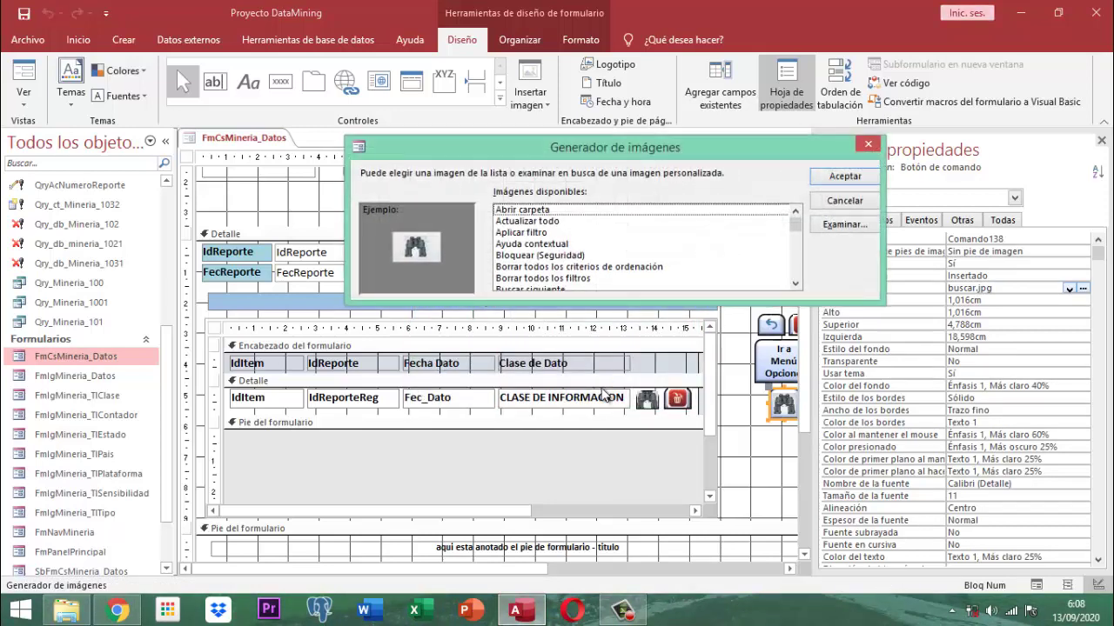
{"action": "left_click", "coordinate": [844, 224]}
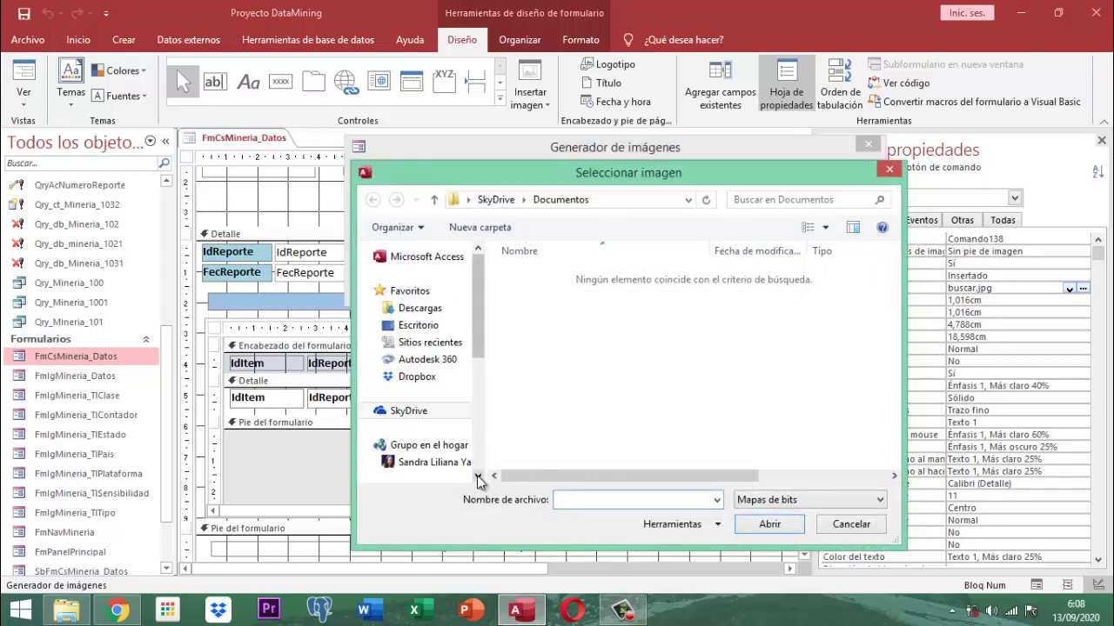
Go to the iconografia folder under "documentos 2020" and "proyecto DataMining" on the DATA (D:) drive.
{"action": "scroll", "coordinate": [478, 479], "scroll_direction": "down", "scroll_amount": 4}
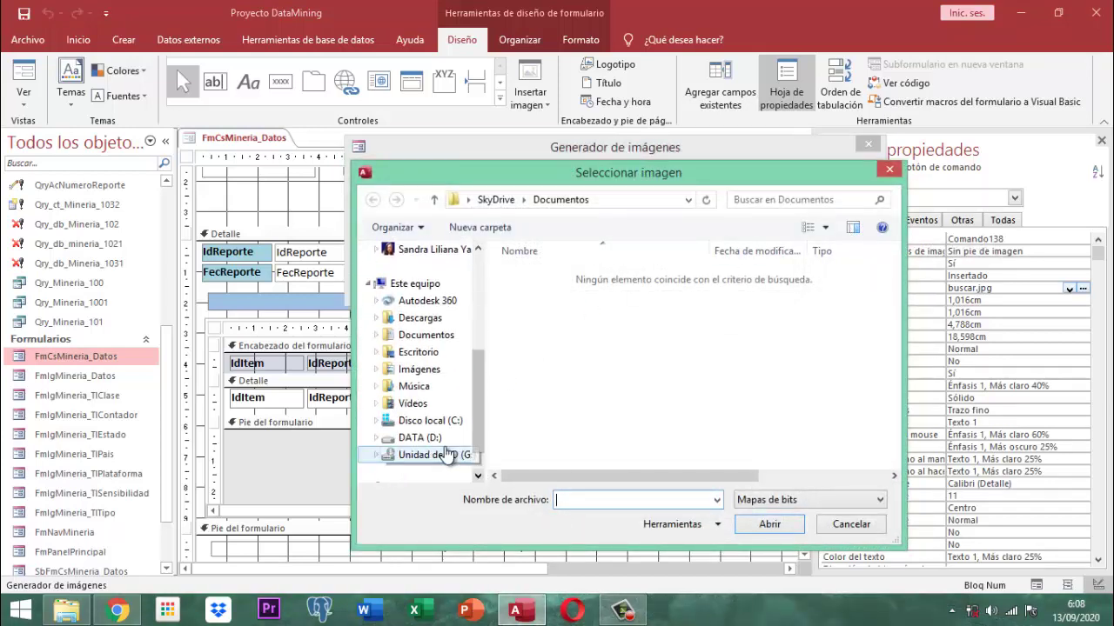
{"action": "left_click", "coordinate": [421, 440]}
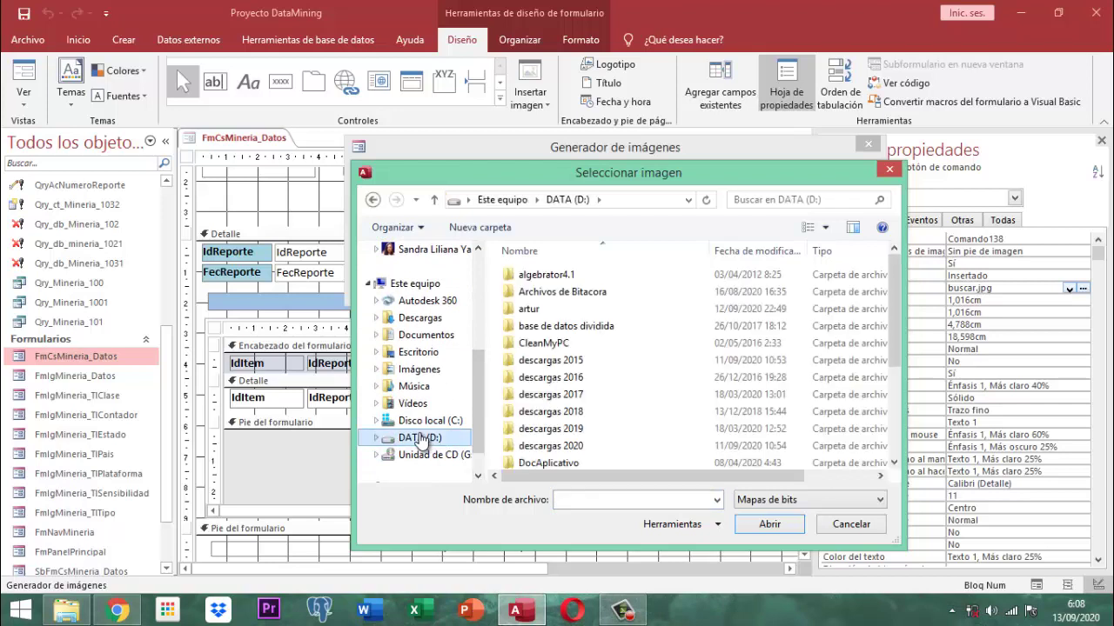
{"action": "left_click", "coordinate": [561, 447]}
{"action": "scroll", "coordinate": [563, 445], "scroll_direction": "down", "scroll_amount": 2}
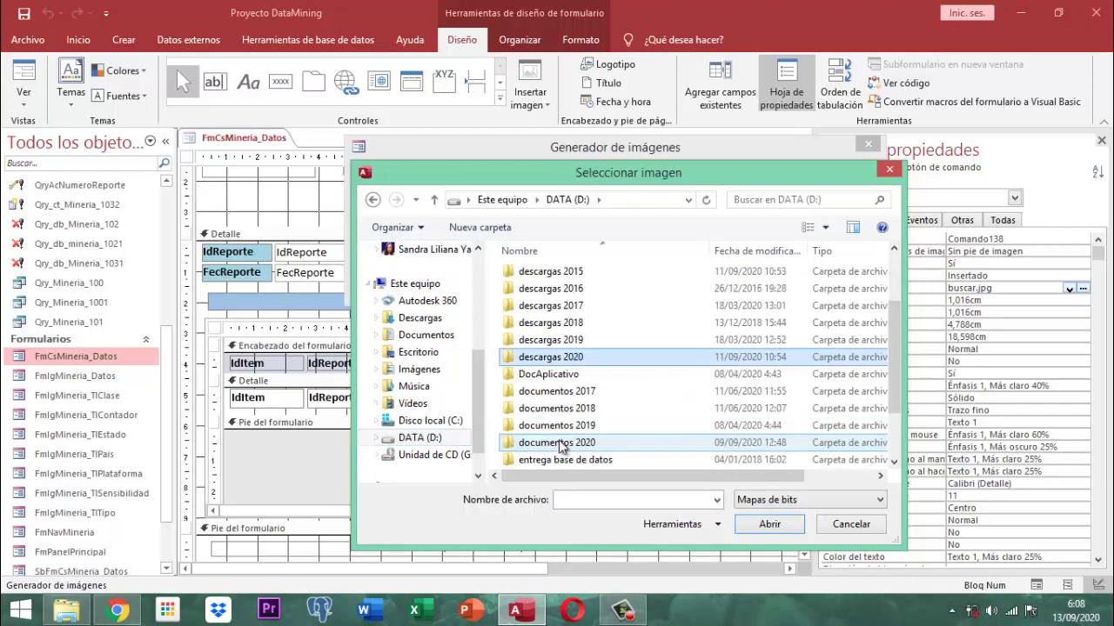
{"action": "double_click", "coordinate": [568, 447]}
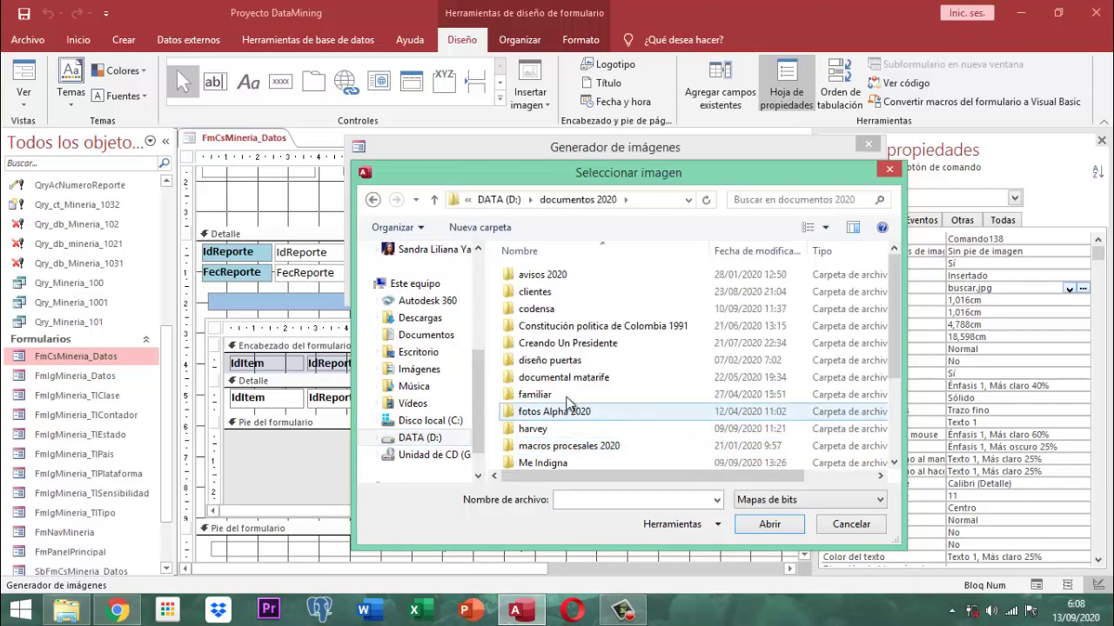
{"action": "scroll", "coordinate": [557, 417], "scroll_direction": "down", "scroll_amount": 2}
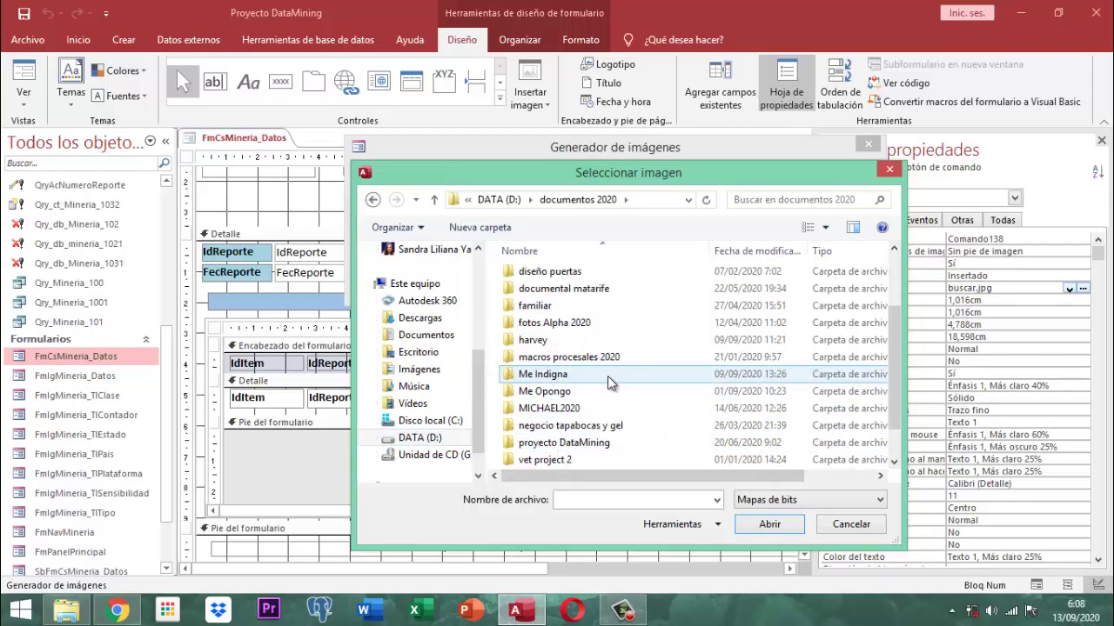
{"action": "scroll", "coordinate": [557, 418], "scroll_direction": "down", "scroll_amount": 1}
{"action": "left_click", "coordinate": [563, 409]}
{"action": "double_click", "coordinate": [563, 410]}
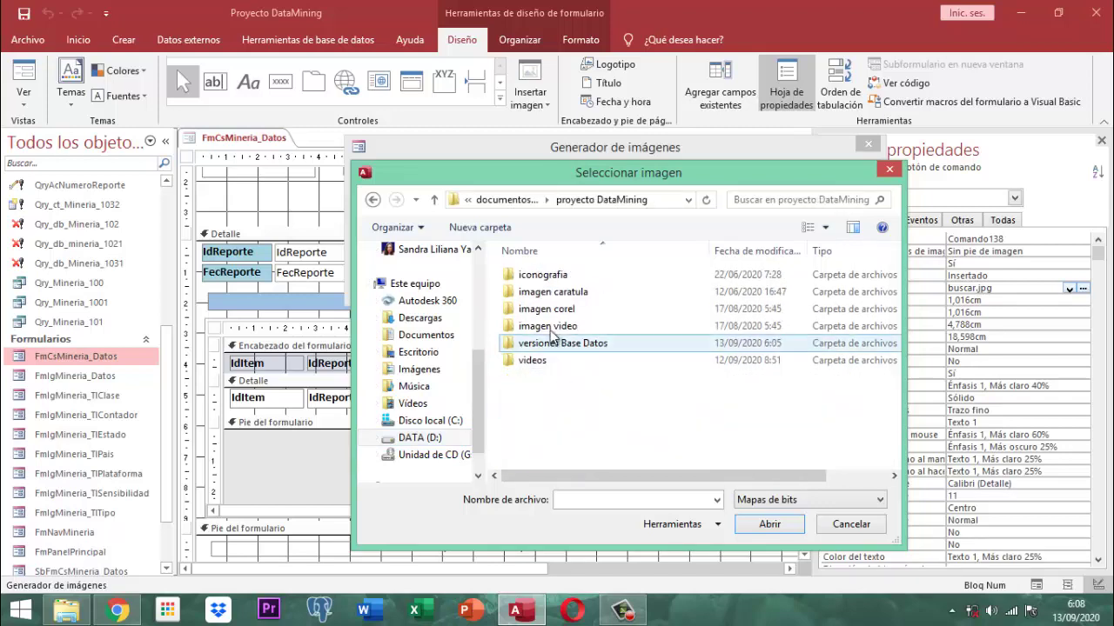
{"action": "left_click", "coordinate": [547, 274]}
{"action": "double_click", "coordinate": [546, 274]}
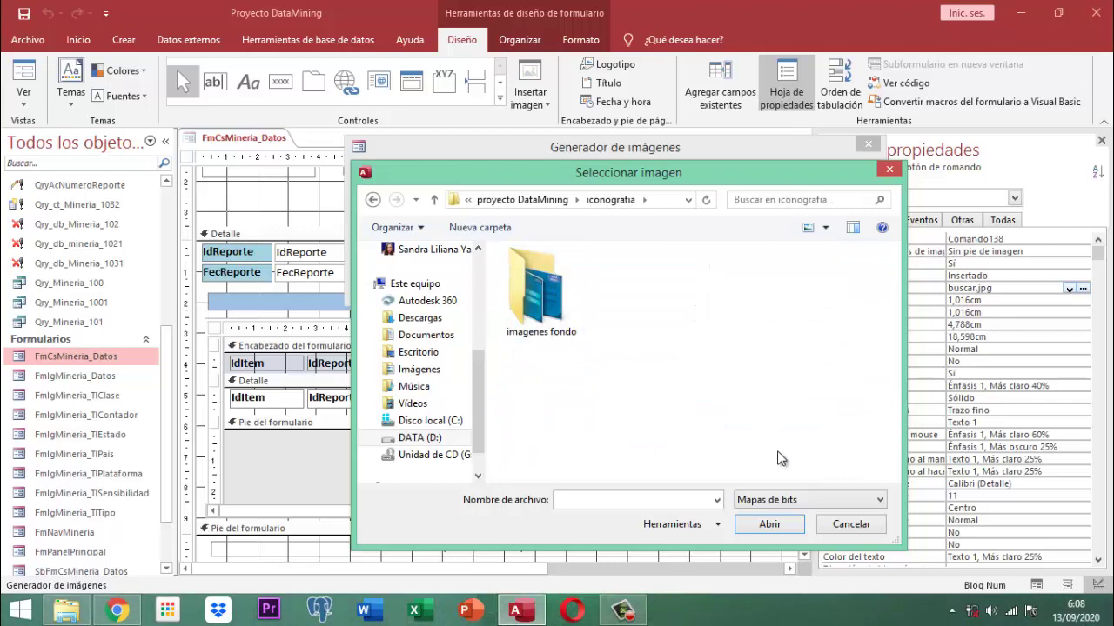
List all file types, assign "impresora icono 25x25" as the button's image, and close its properties.
{"action": "left_click", "coordinate": [791, 506]}
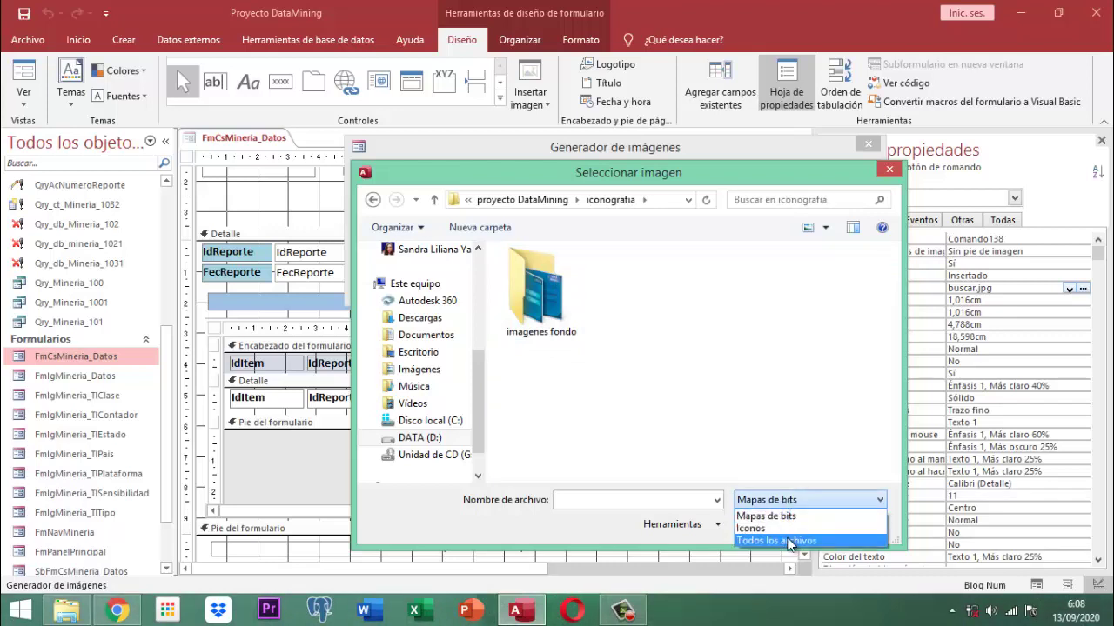
{"action": "left_click", "coordinate": [789, 539]}
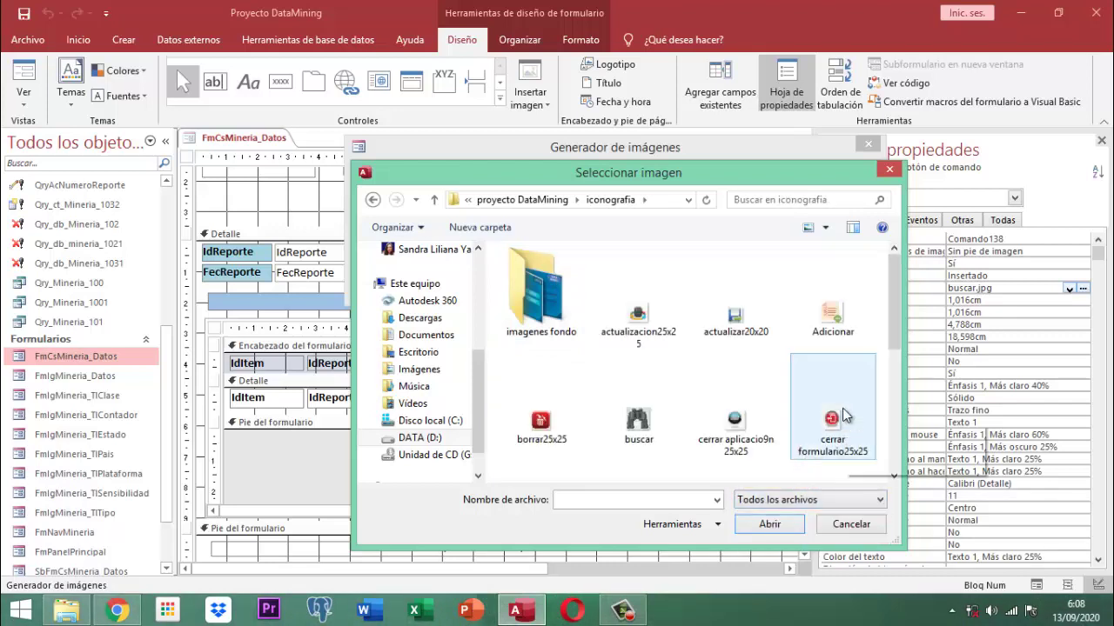
{"action": "left_click", "coordinate": [893, 477]}
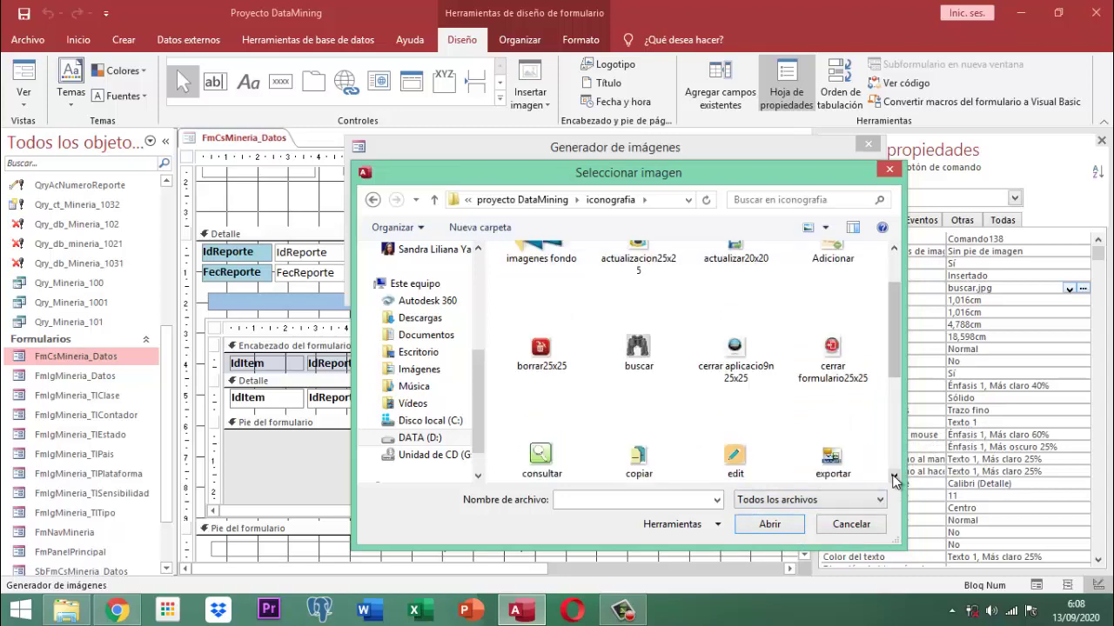
{"action": "left_click", "coordinate": [893, 477]}
{"action": "left_click", "coordinate": [735, 435]}
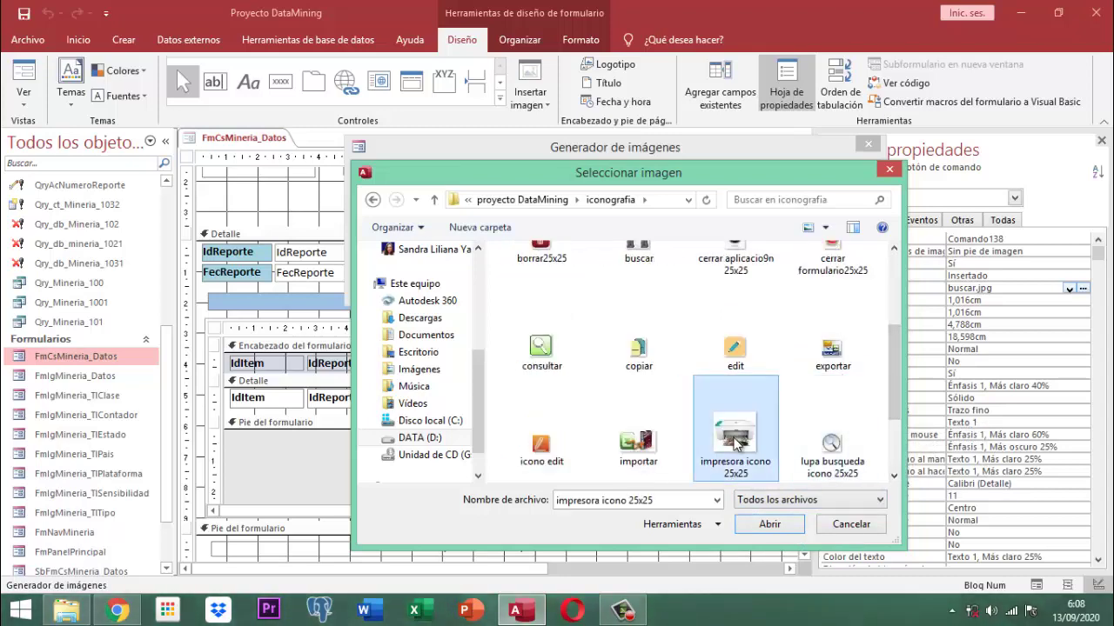
{"action": "left_click", "coordinate": [769, 524]}
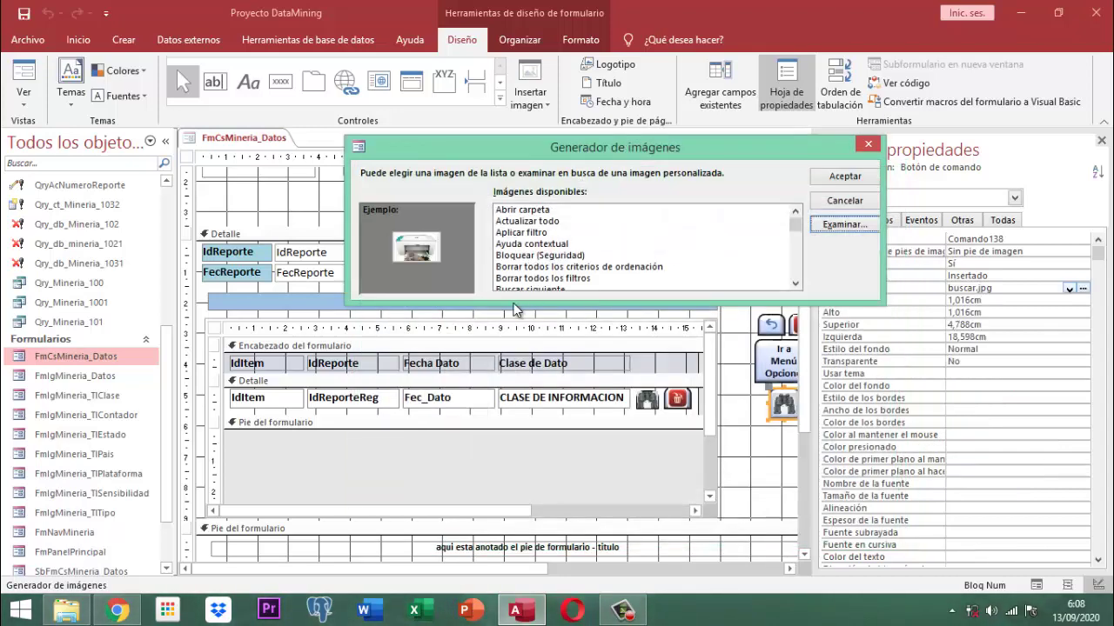
{"action": "left_click", "coordinate": [855, 177]}
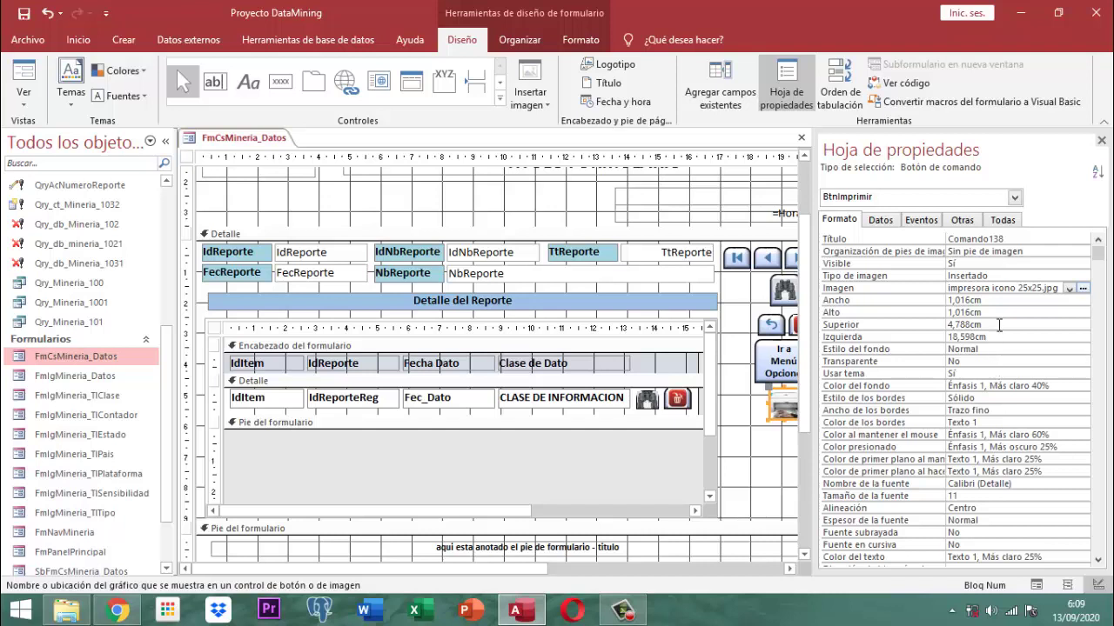
{"action": "left_click", "coordinate": [1101, 141]}
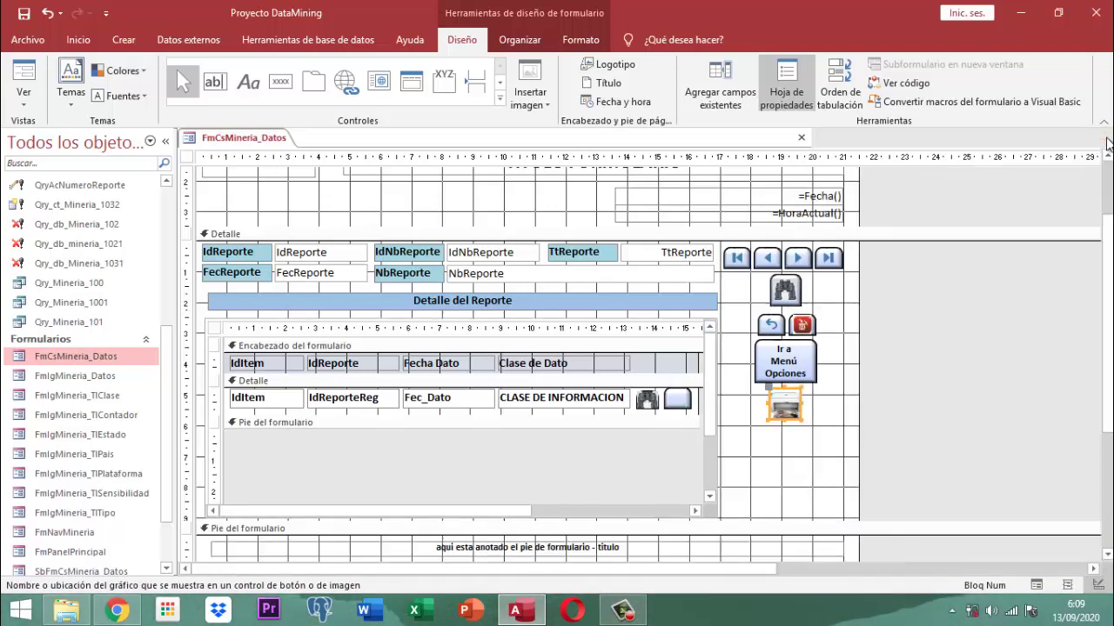
{"action": "left_click", "coordinate": [940, 405]}
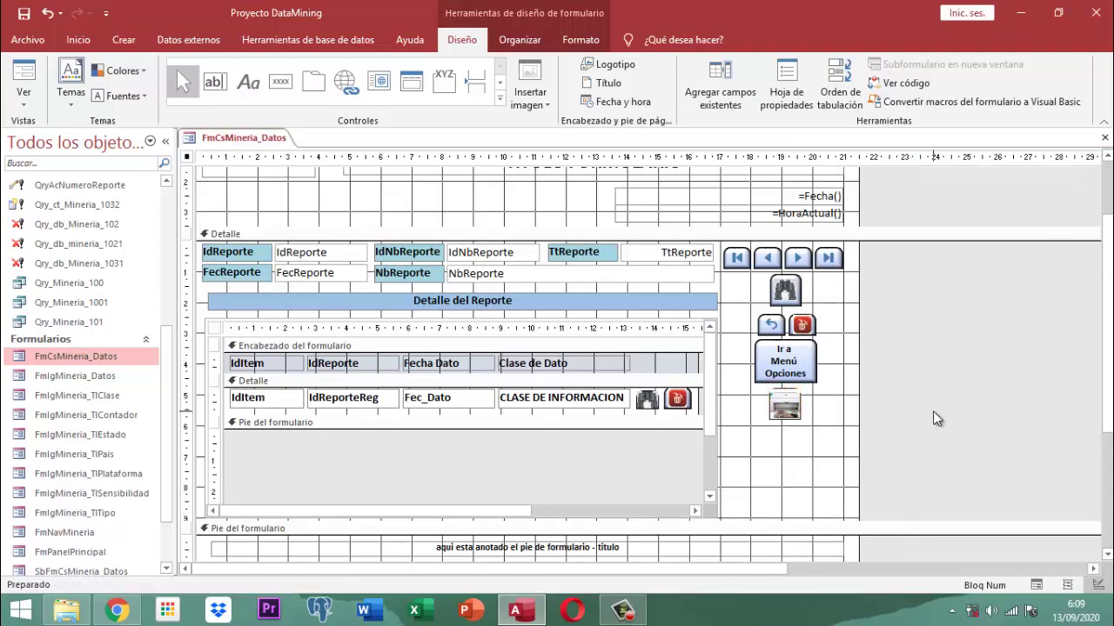
Switch to Chrome and look through the "icono impresora 20x20" image results for a more suitable printer icon.
{"action": "left_click", "coordinate": [780, 421]}
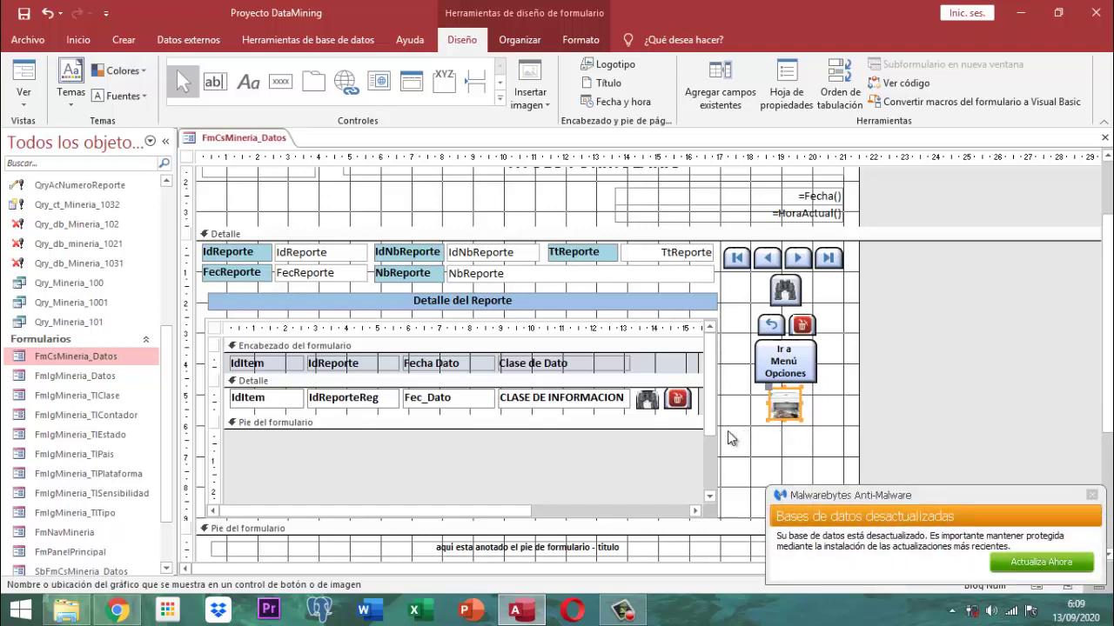
{"action": "mouse_move", "coordinate": [128, 616]}
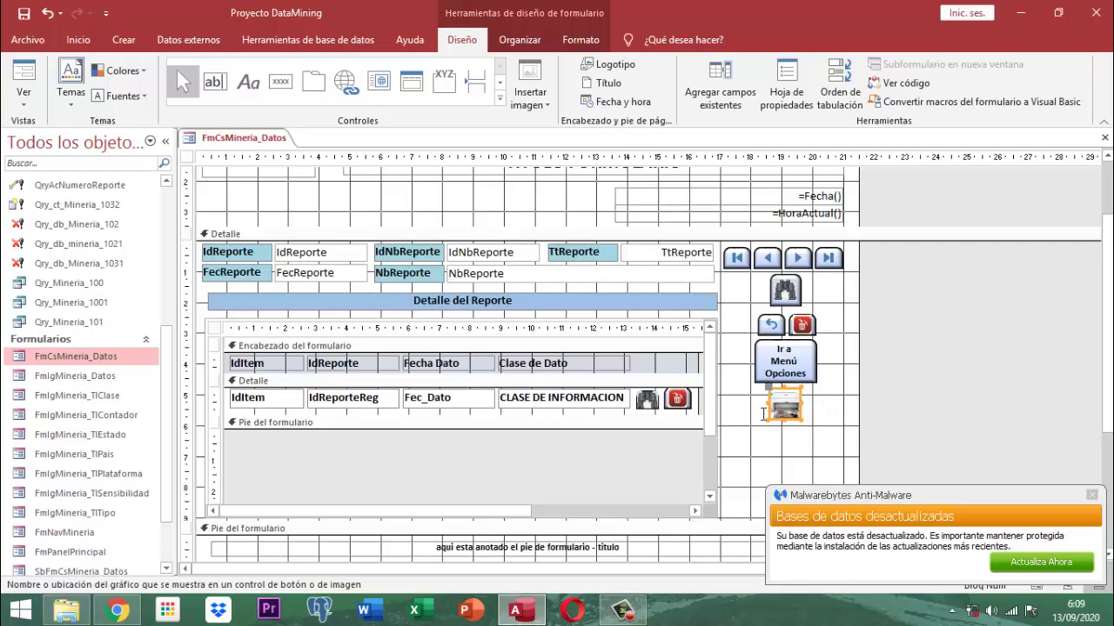
{"action": "left_click", "coordinate": [117, 611]}
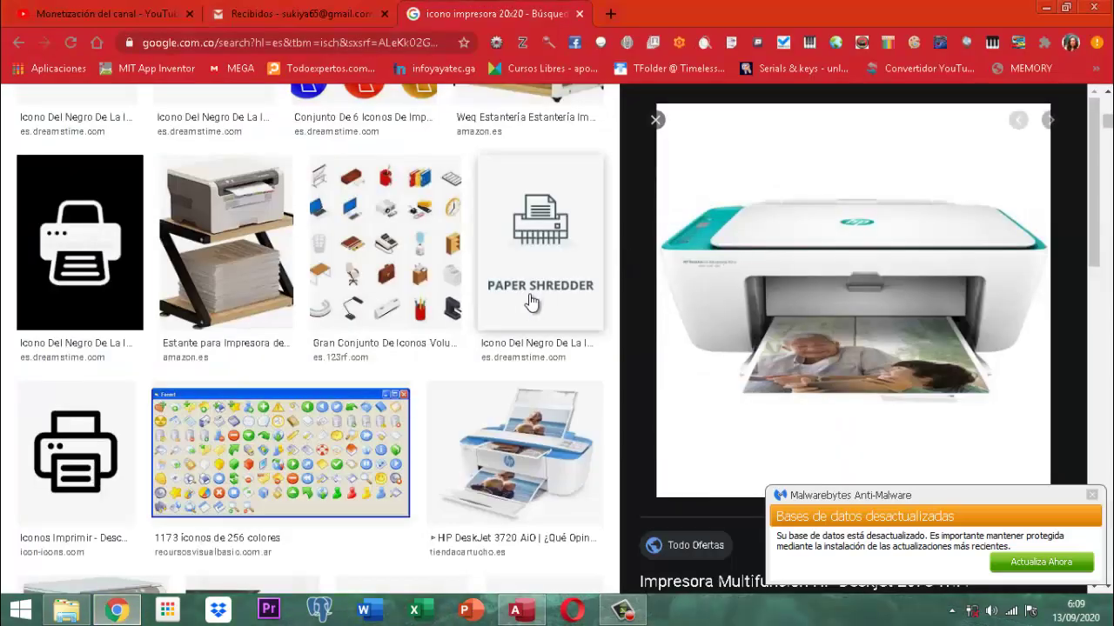
{"action": "scroll", "coordinate": [516, 371], "scroll_direction": "down", "scroll_amount": 5}
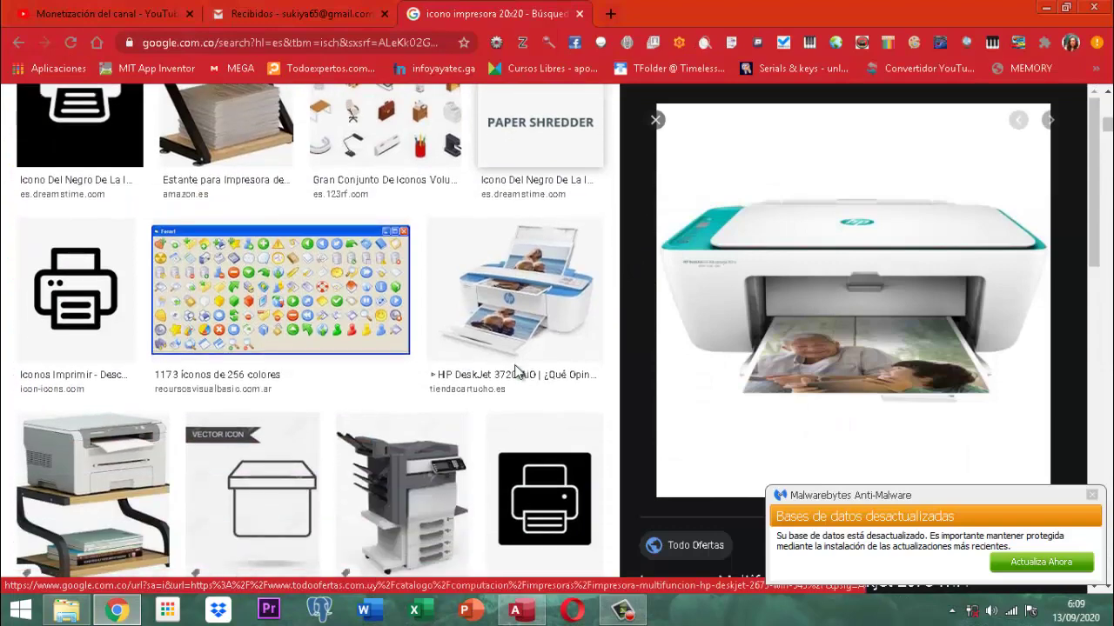
{"action": "scroll", "coordinate": [516, 369], "scroll_direction": "down", "scroll_amount": 3}
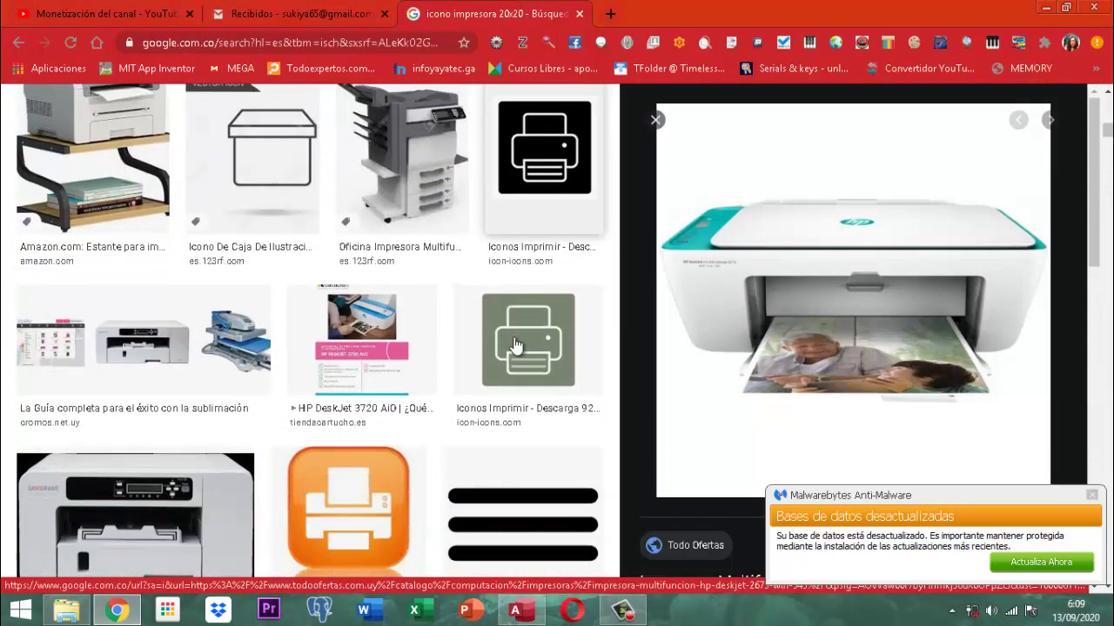
{"action": "scroll", "coordinate": [516, 345], "scroll_direction": "down", "scroll_amount": 3}
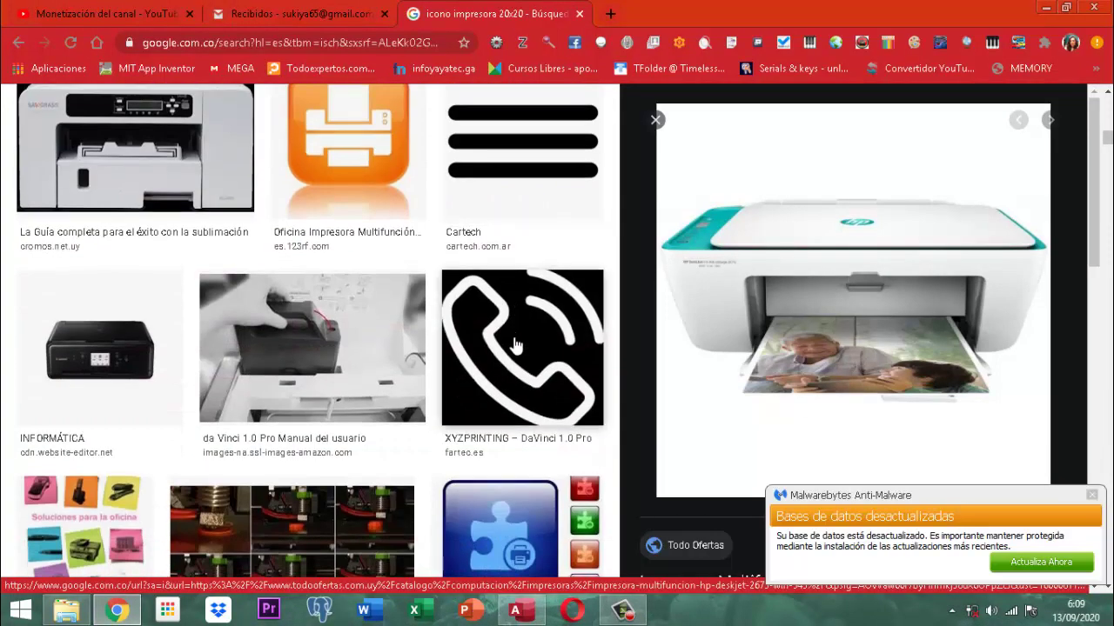
{"action": "scroll", "coordinate": [515, 345], "scroll_direction": "down", "scroll_amount": 3}
{"action": "scroll", "coordinate": [516, 346], "scroll_direction": "up", "scroll_amount": 8}
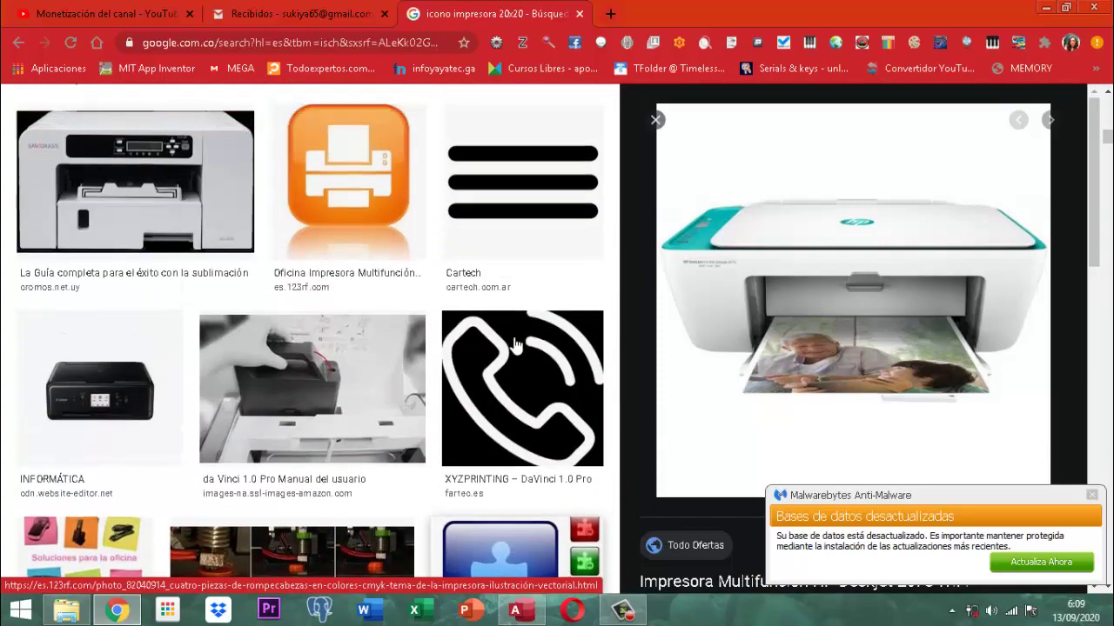
{"action": "scroll", "coordinate": [516, 346], "scroll_direction": "up", "scroll_amount": 5}
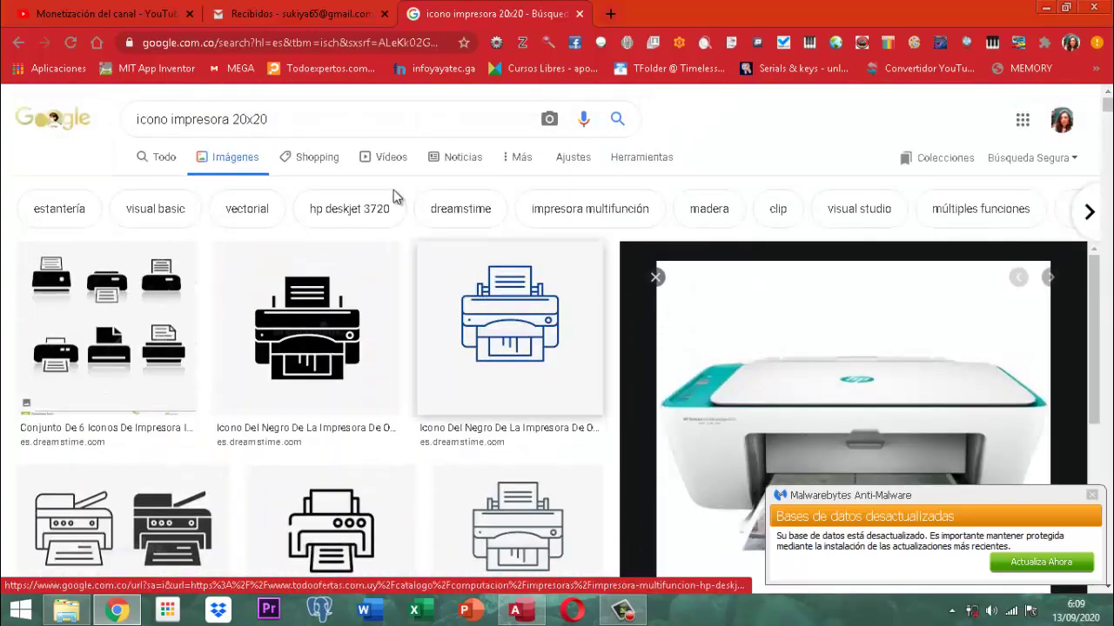
Change the image search to "icono printer 20x20" and run it.
{"action": "double_click", "coordinate": [211, 115]}
{"action": "scroll", "coordinate": [211, 115], "scroll_direction": "up", "scroll_amount": 5}
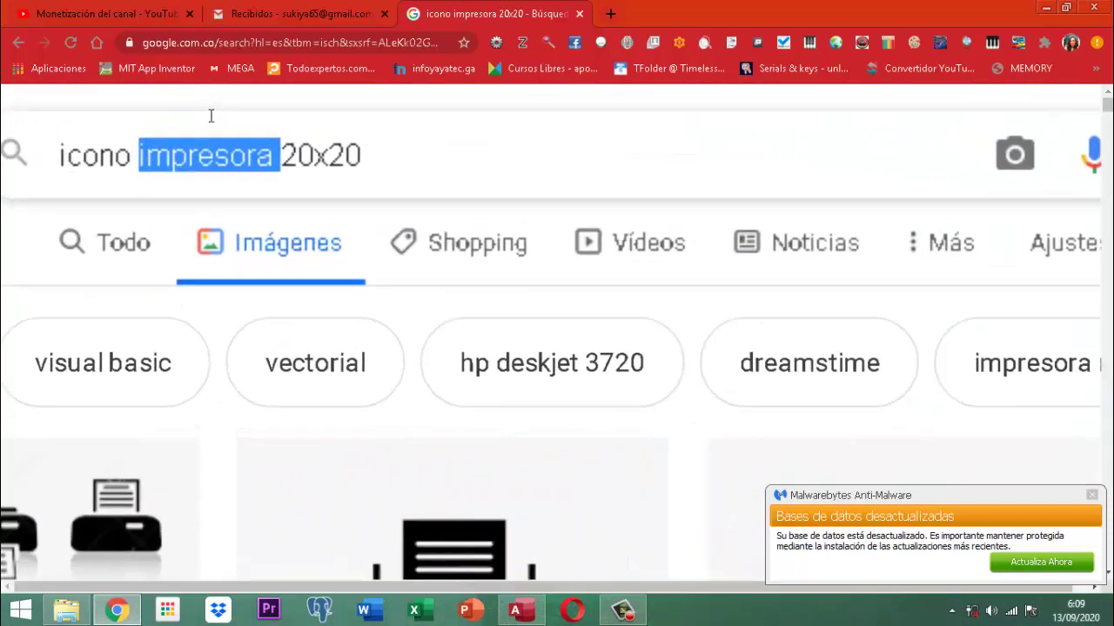
{"action": "type", "text": "printer"}
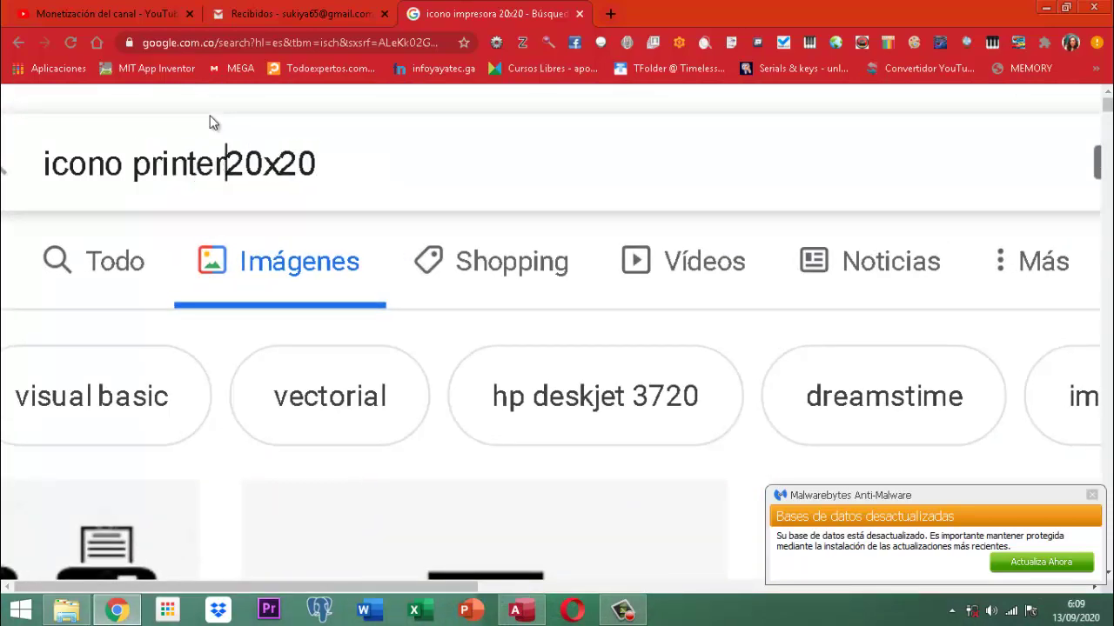
{"action": "key", "text": "Return"}
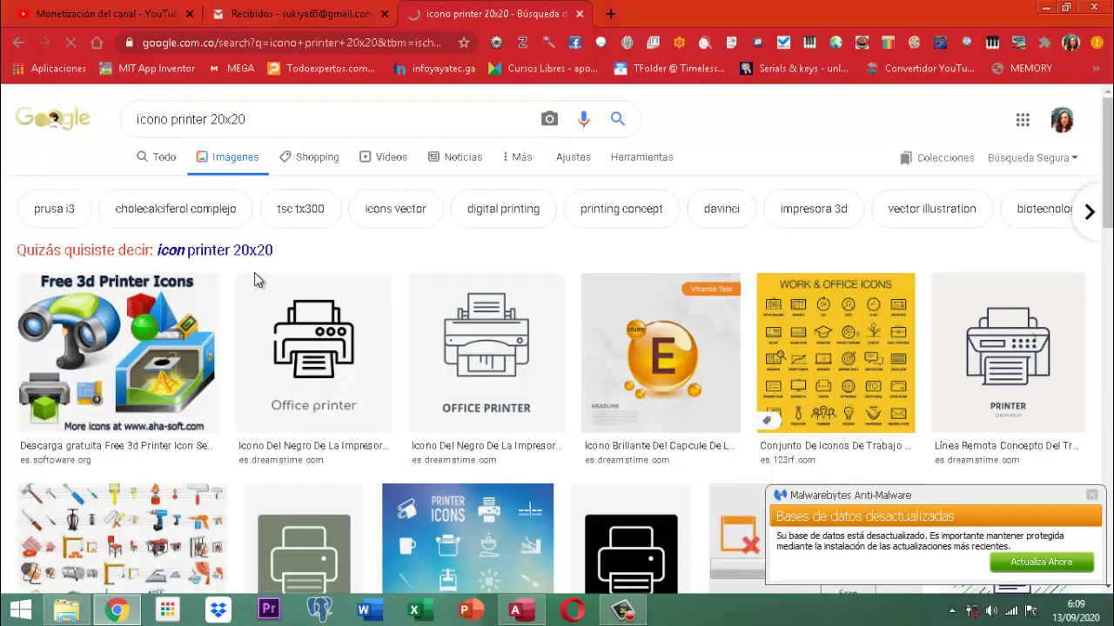
Examine the "icono printer 20x20" image results for a small printer icon suited to the button.
{"action": "scroll", "coordinate": [641, 380], "scroll_direction": "down", "scroll_amount": 3}
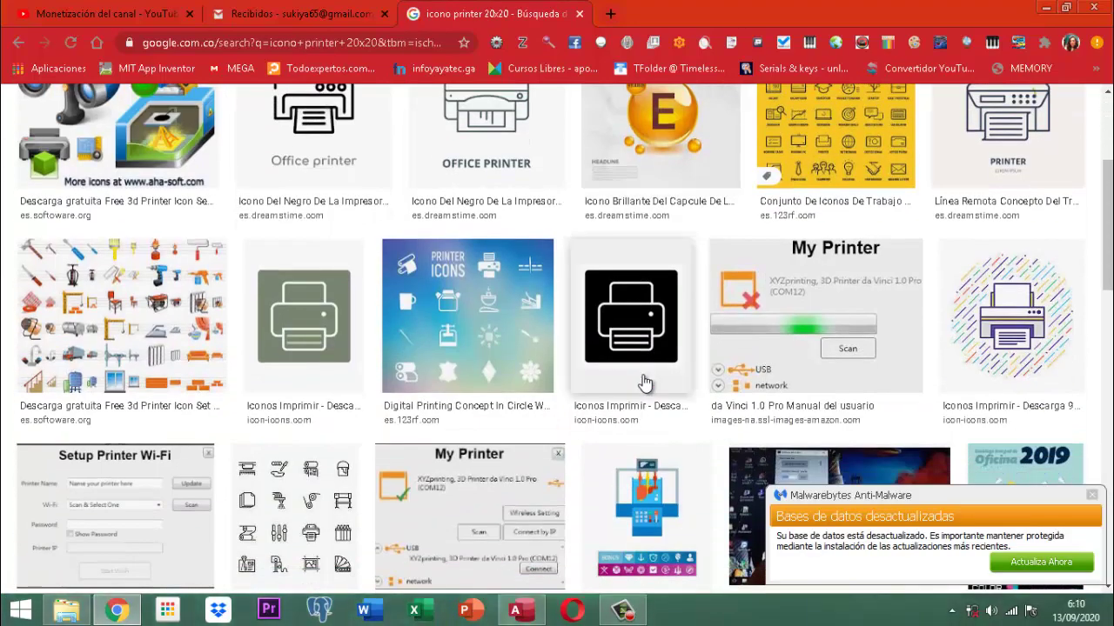
{"action": "scroll", "coordinate": [643, 383], "scroll_direction": "down", "scroll_amount": 3}
{"action": "scroll", "coordinate": [644, 384], "scroll_direction": "down", "scroll_amount": 3}
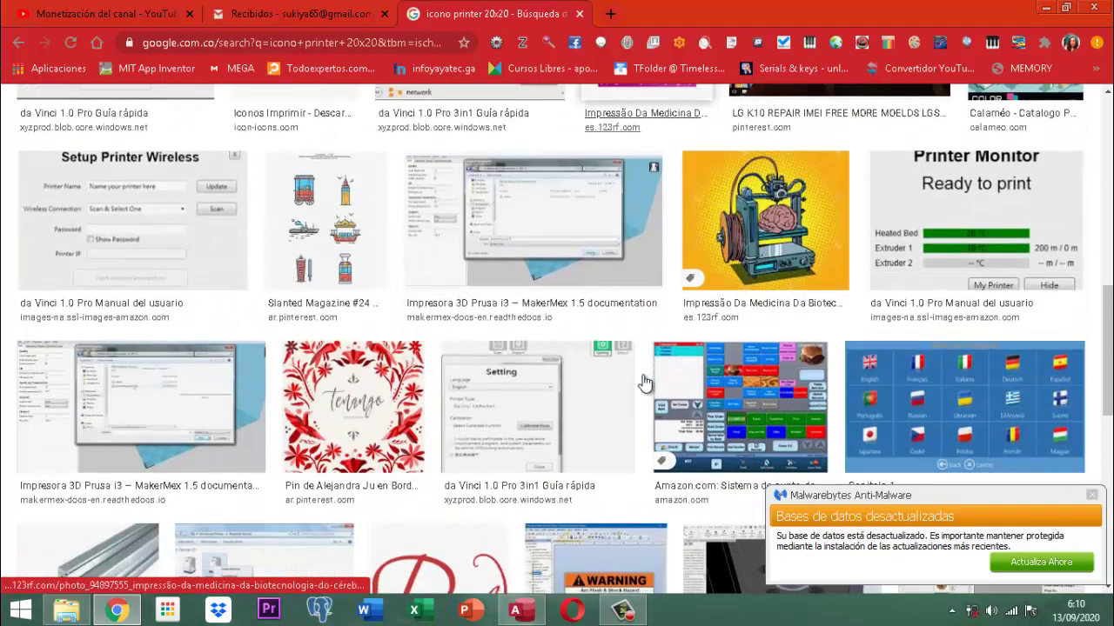
{"action": "scroll", "coordinate": [643, 380], "scroll_direction": "down", "scroll_amount": 3}
{"action": "scroll", "coordinate": [643, 375], "scroll_direction": "down", "scroll_amount": 3}
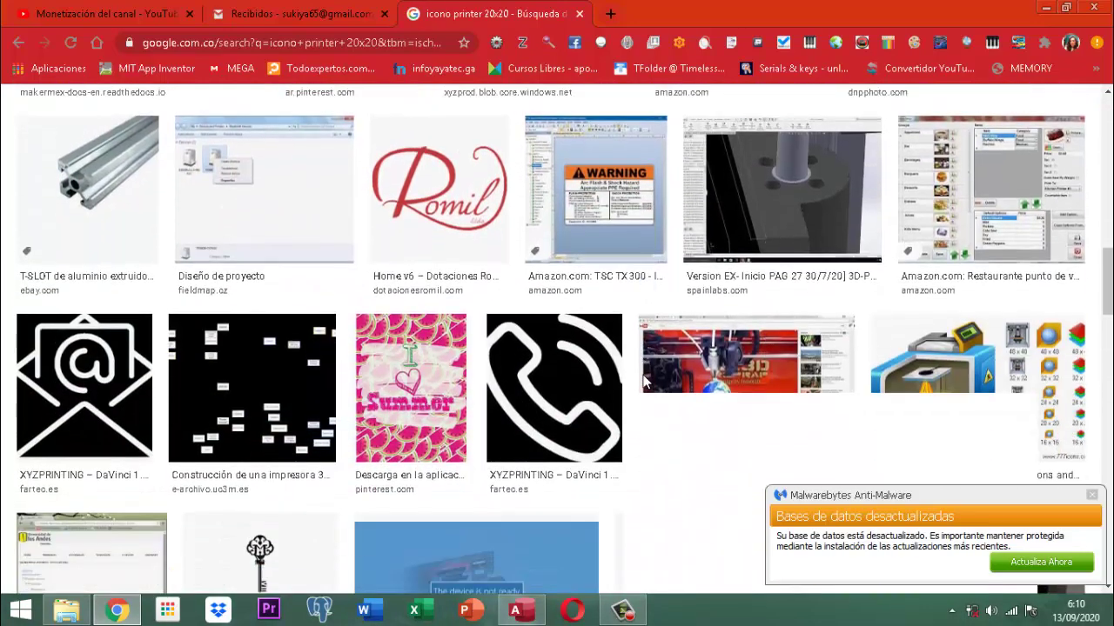
{"action": "scroll", "coordinate": [545, 361], "scroll_direction": "down", "scroll_amount": 6}
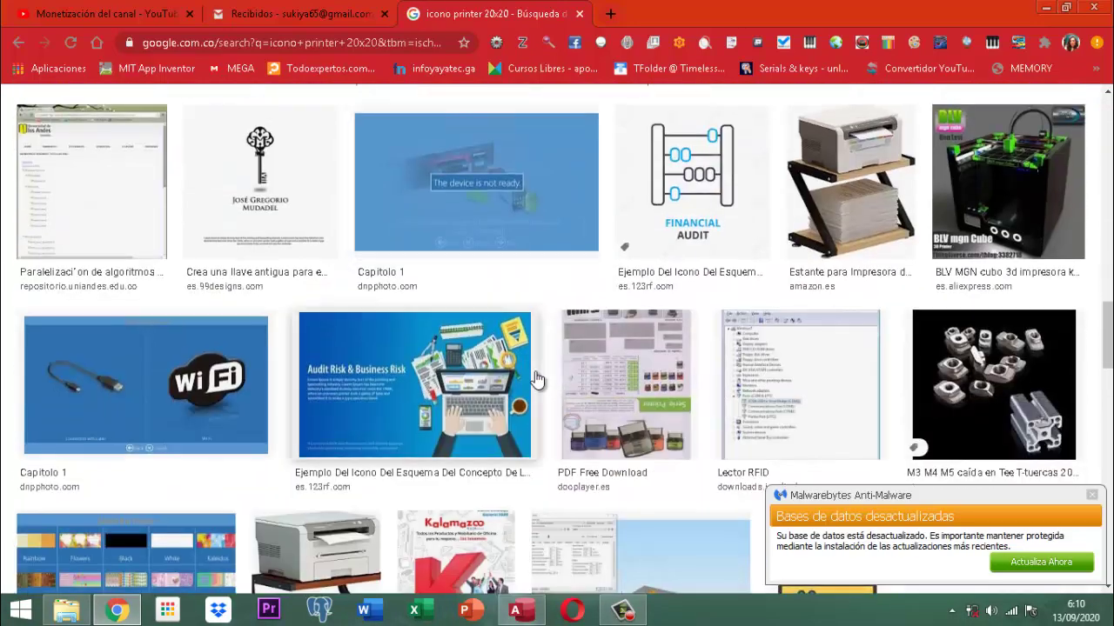
{"action": "scroll", "coordinate": [536, 379], "scroll_direction": "down", "scroll_amount": 3}
{"action": "scroll", "coordinate": [537, 380], "scroll_direction": "down", "scroll_amount": 1}
{"action": "scroll", "coordinate": [538, 379], "scroll_direction": "down", "scroll_amount": 1}
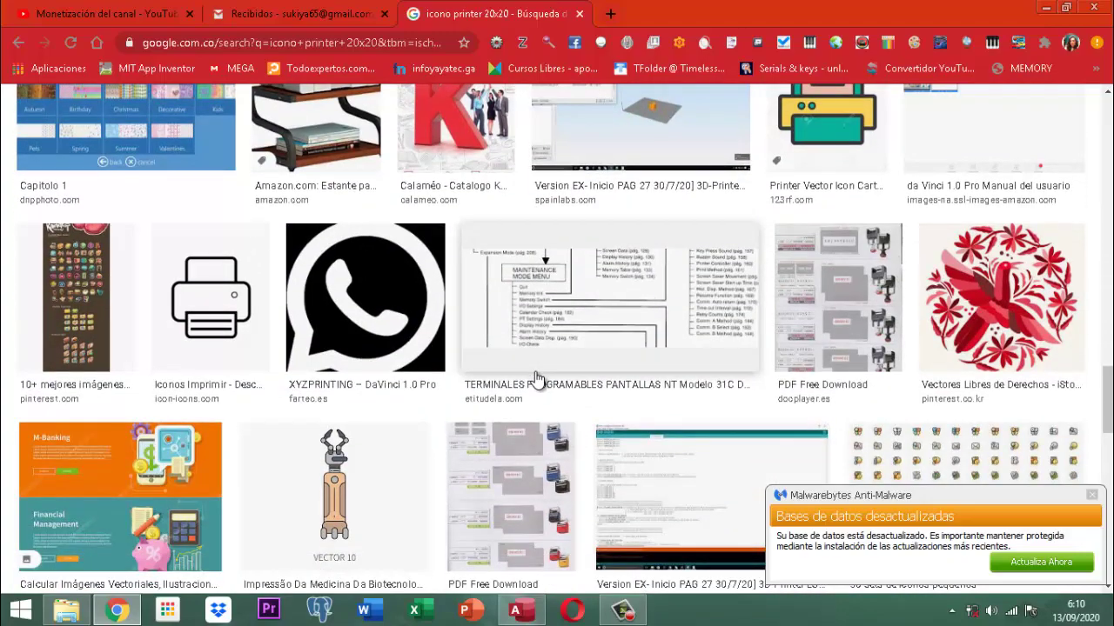
{"action": "scroll", "coordinate": [537, 379], "scroll_direction": "down", "scroll_amount": 7}
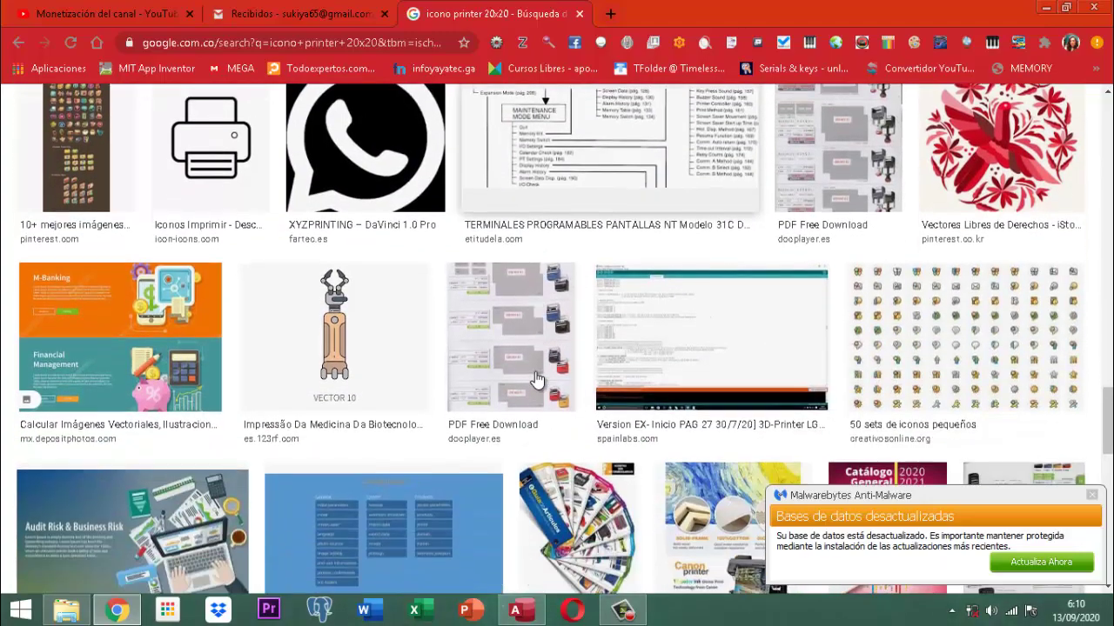
{"action": "scroll", "coordinate": [535, 377], "scroll_direction": "down", "scroll_amount": 2}
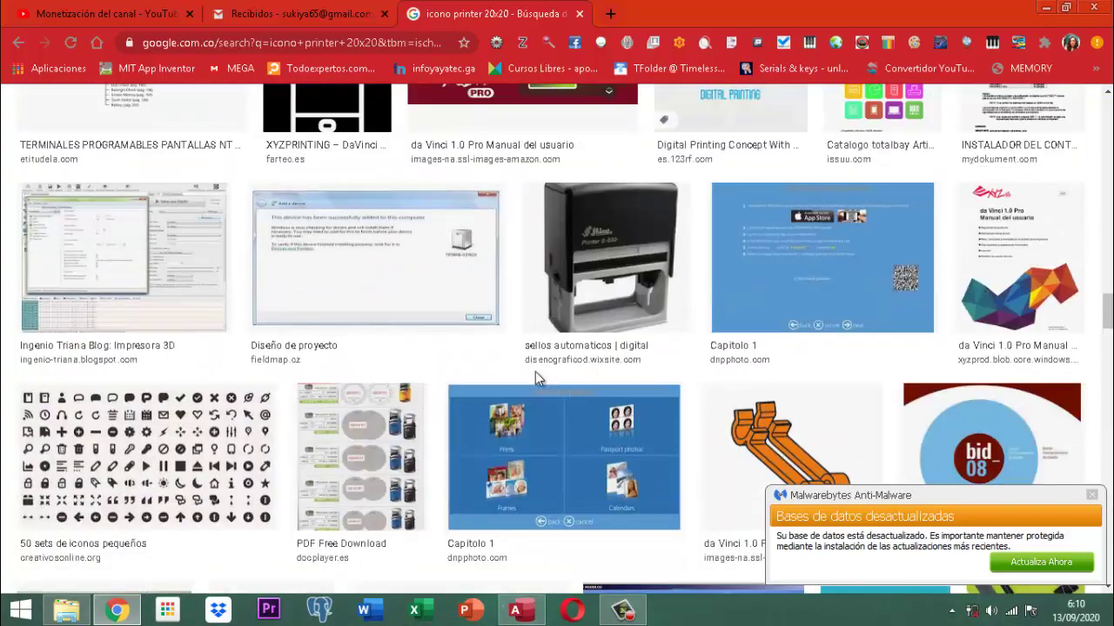
{"action": "scroll", "coordinate": [535, 376], "scroll_direction": "down", "scroll_amount": 3}
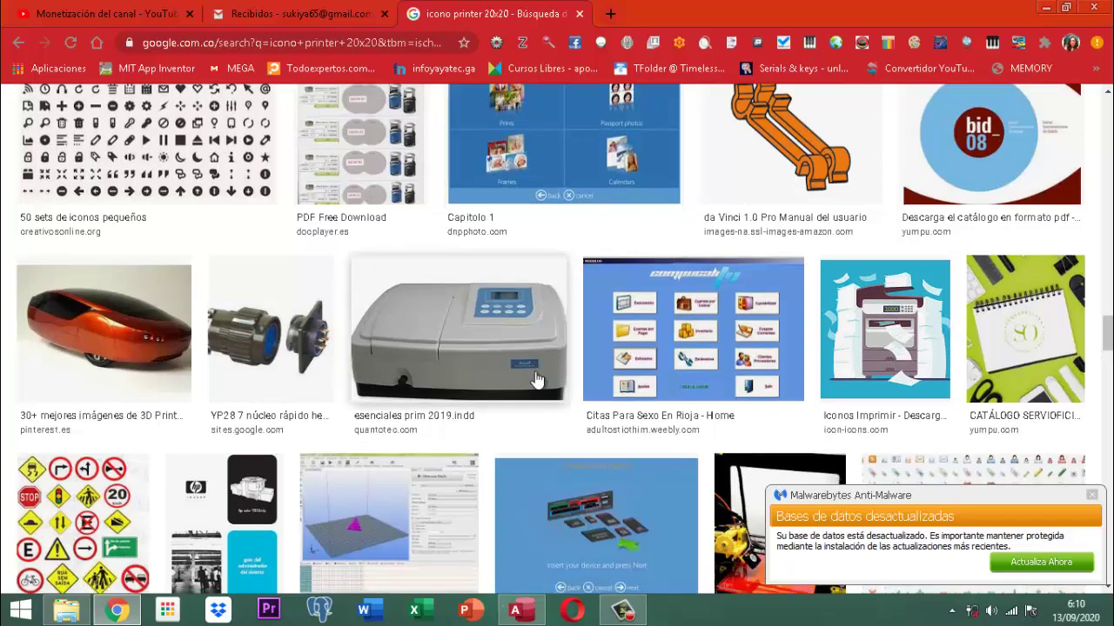
{"action": "scroll", "coordinate": [537, 379], "scroll_direction": "down", "scroll_amount": 3}
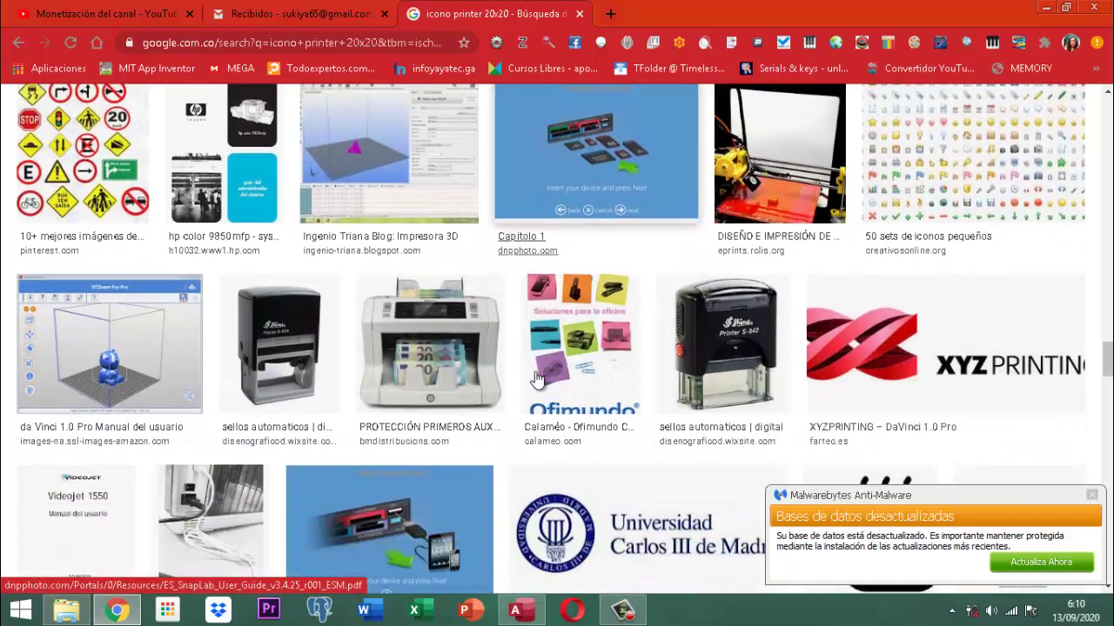
{"action": "scroll", "coordinate": [537, 379], "scroll_direction": "down", "scroll_amount": 12}
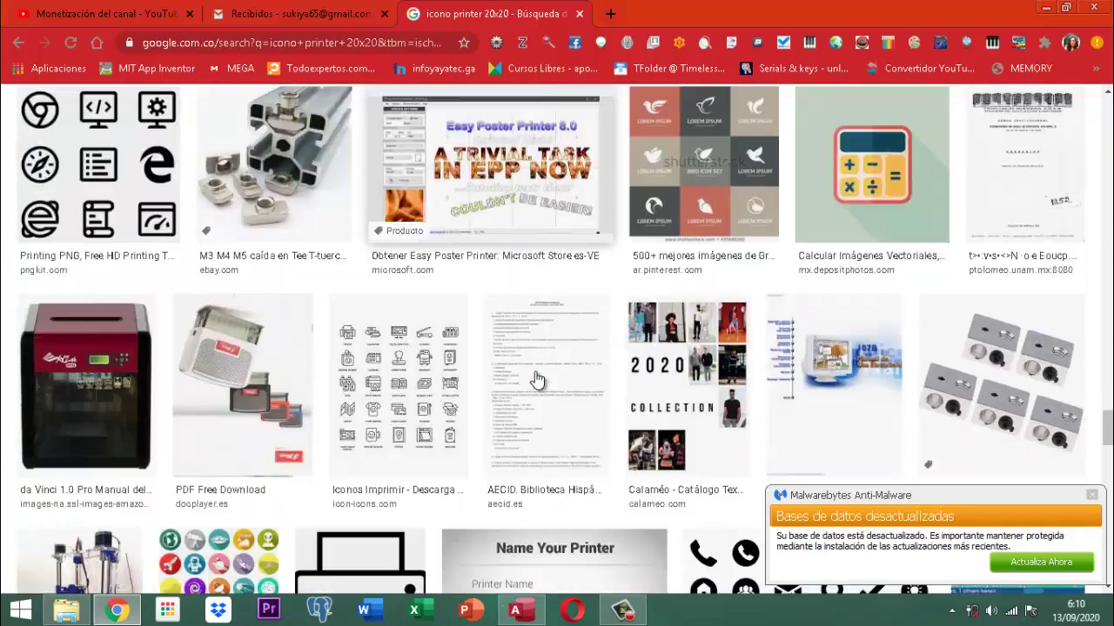
{"action": "scroll", "coordinate": [537, 379], "scroll_direction": "down", "scroll_amount": 5}
{"action": "scroll", "coordinate": [535, 378], "scroll_direction": "down", "scroll_amount": 3}
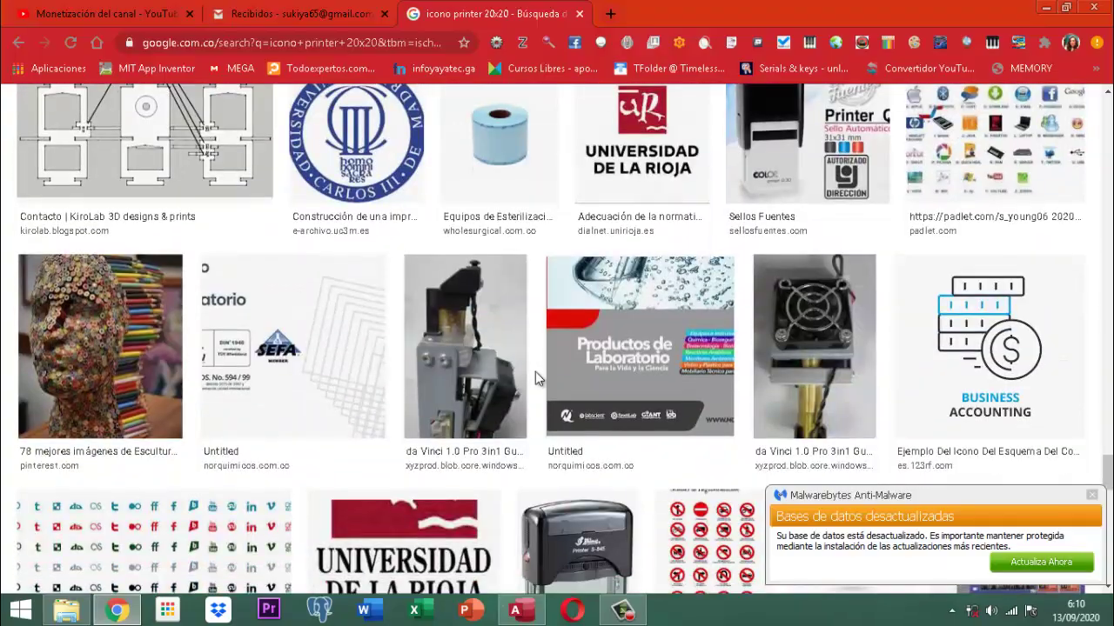
{"action": "scroll", "coordinate": [535, 372], "scroll_direction": "down", "scroll_amount": 8}
{"action": "scroll", "coordinate": [535, 378], "scroll_direction": "up", "scroll_amount": 4}
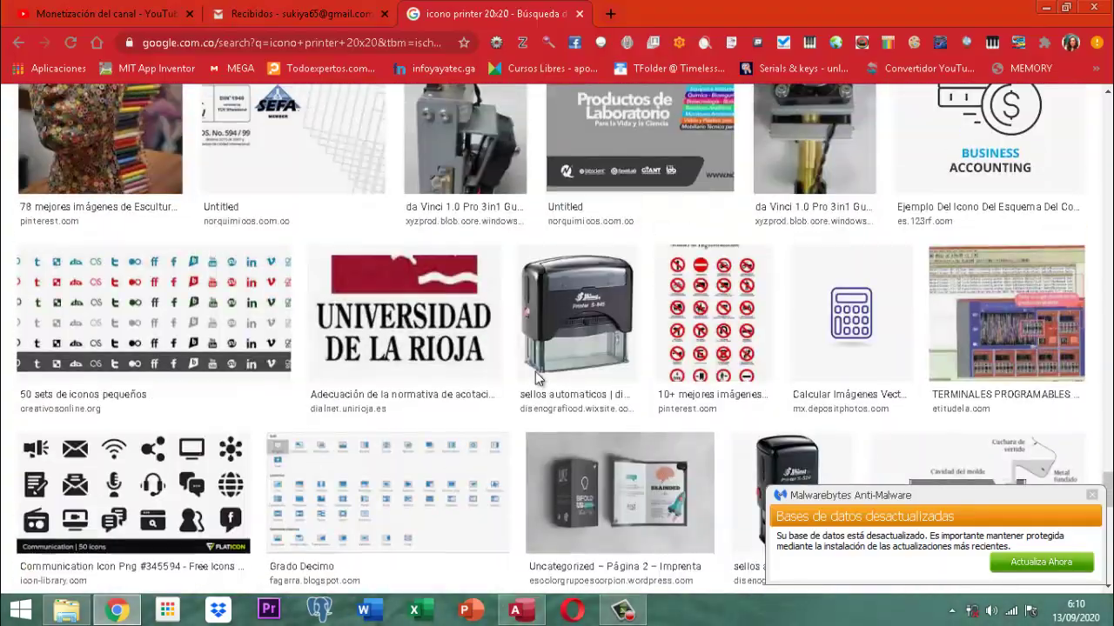
{"action": "scroll", "coordinate": [536, 379], "scroll_direction": "up", "scroll_amount": 15}
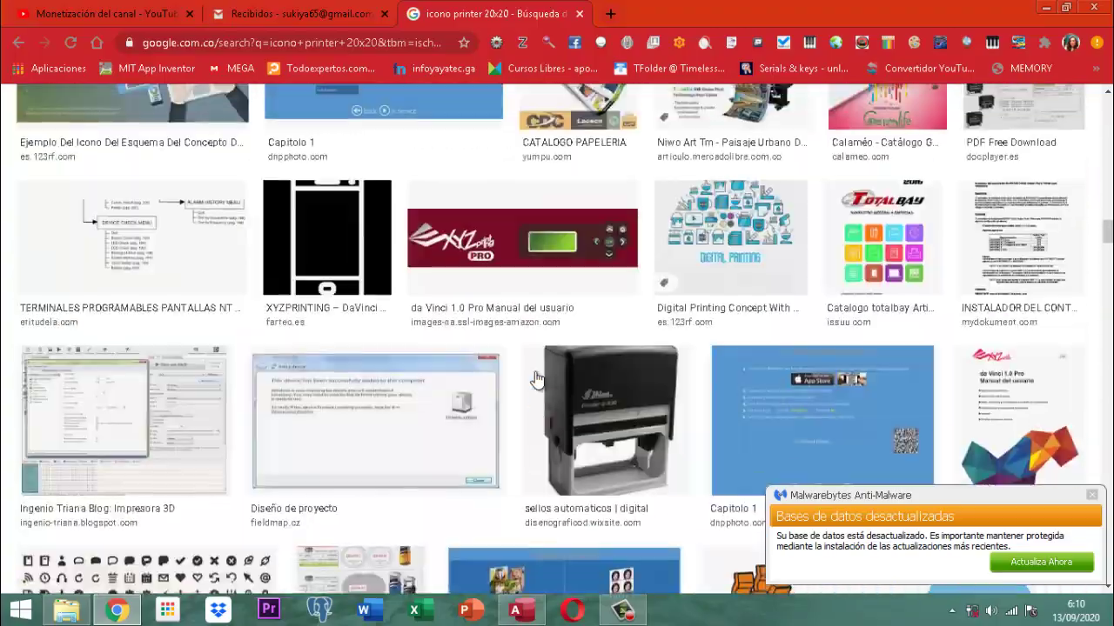
{"action": "scroll", "coordinate": [535, 379], "scroll_direction": "up", "scroll_amount": 15}
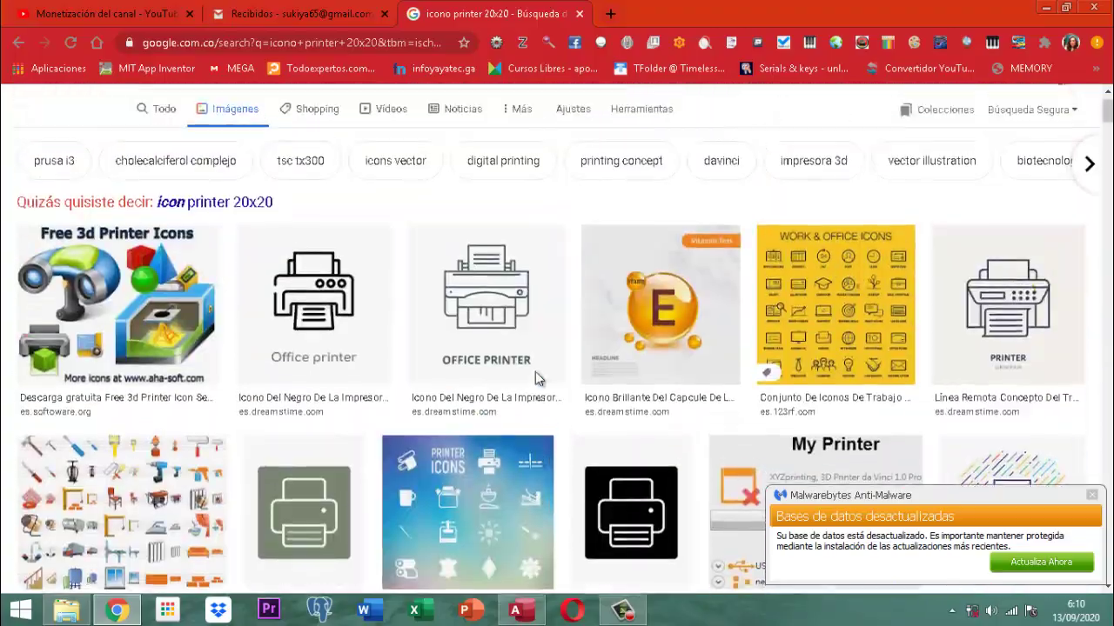
{"action": "scroll", "coordinate": [535, 378], "scroll_direction": "up", "scroll_amount": 1}
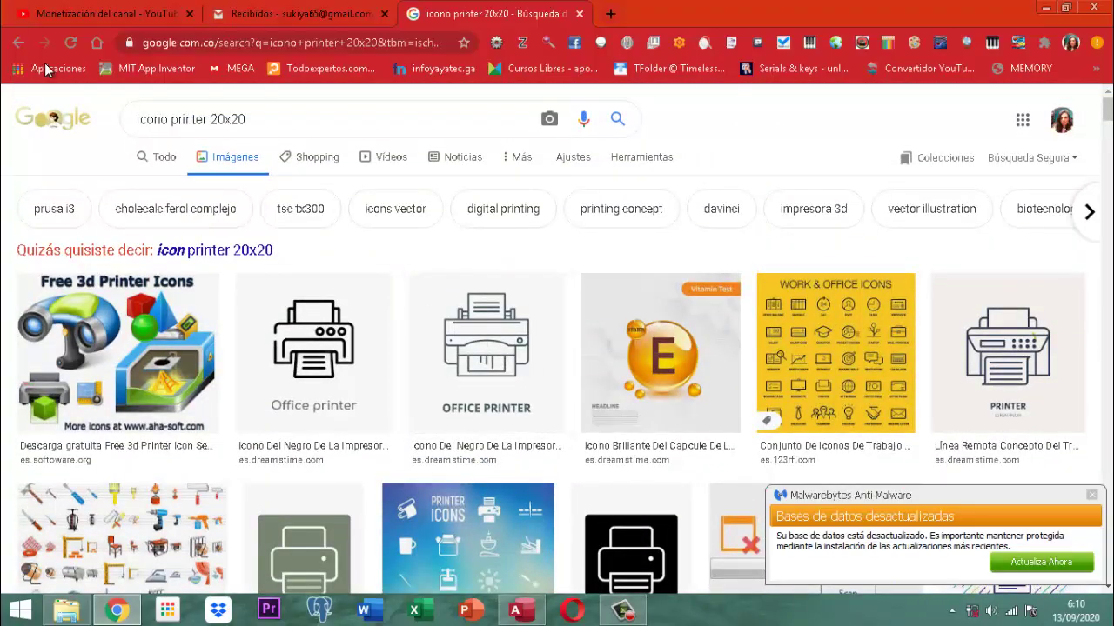
Search for images of "icono impresora" without a size in the query.
{"action": "left_click_drag", "start_coordinate": [253, 114], "coordinate": [161, 113]}
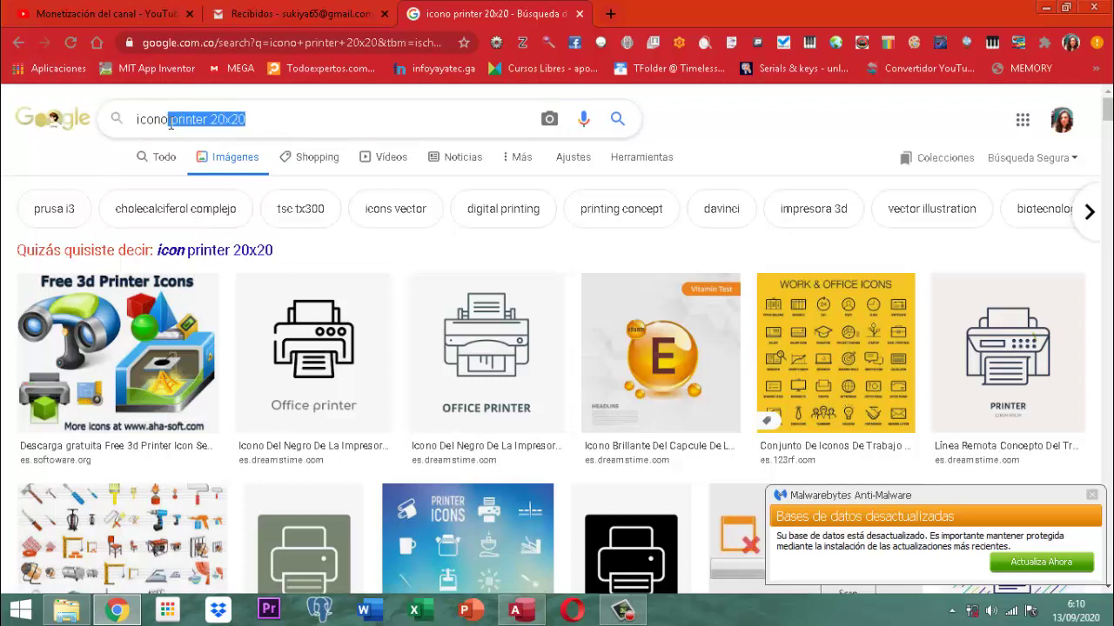
{"action": "key", "text": "BackSpace"}
{"action": "type", "text": "m"}
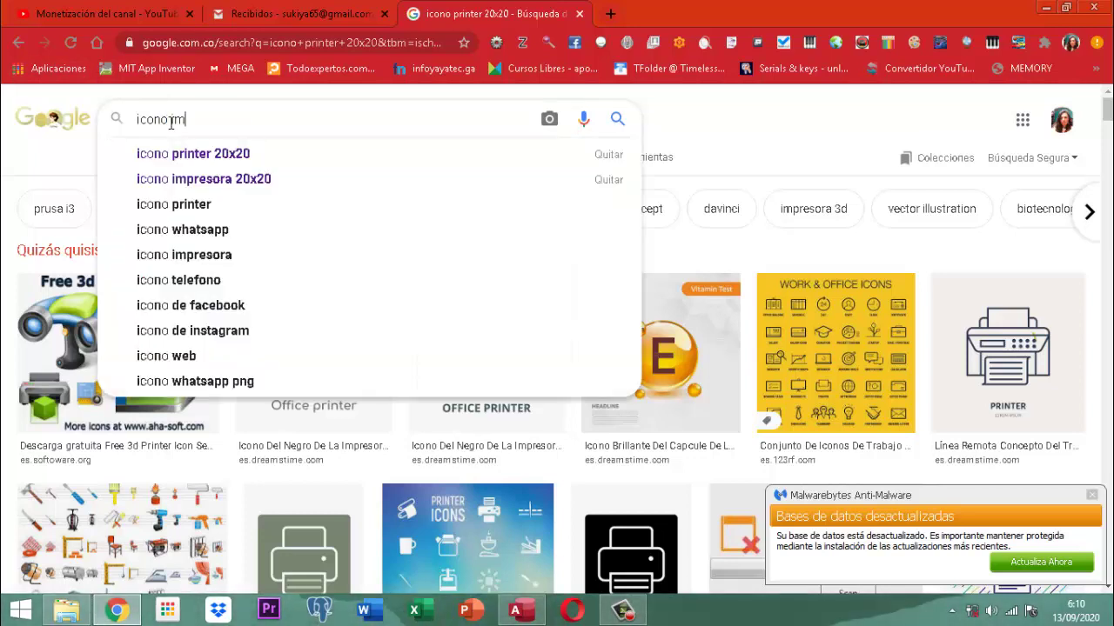
{"action": "key", "text": "Return"}
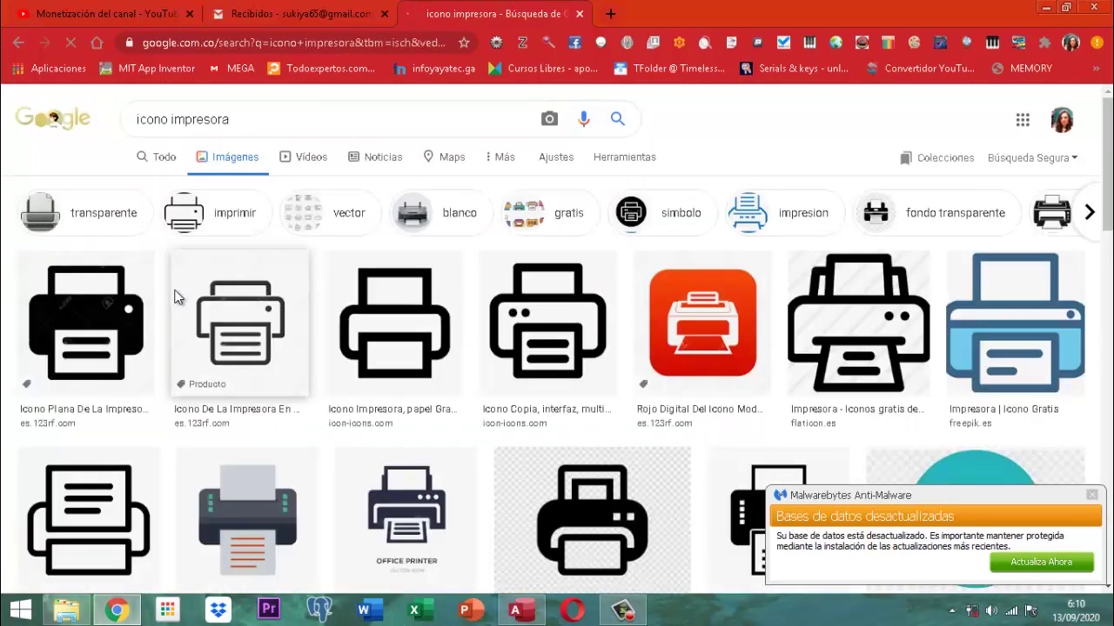
Find the red and white "Impresora De Hardware Roja" icon from es.gofreedownload.net in the results and open its preview.
{"action": "scroll", "coordinate": [849, 287], "scroll_direction": "down", "scroll_amount": 2}
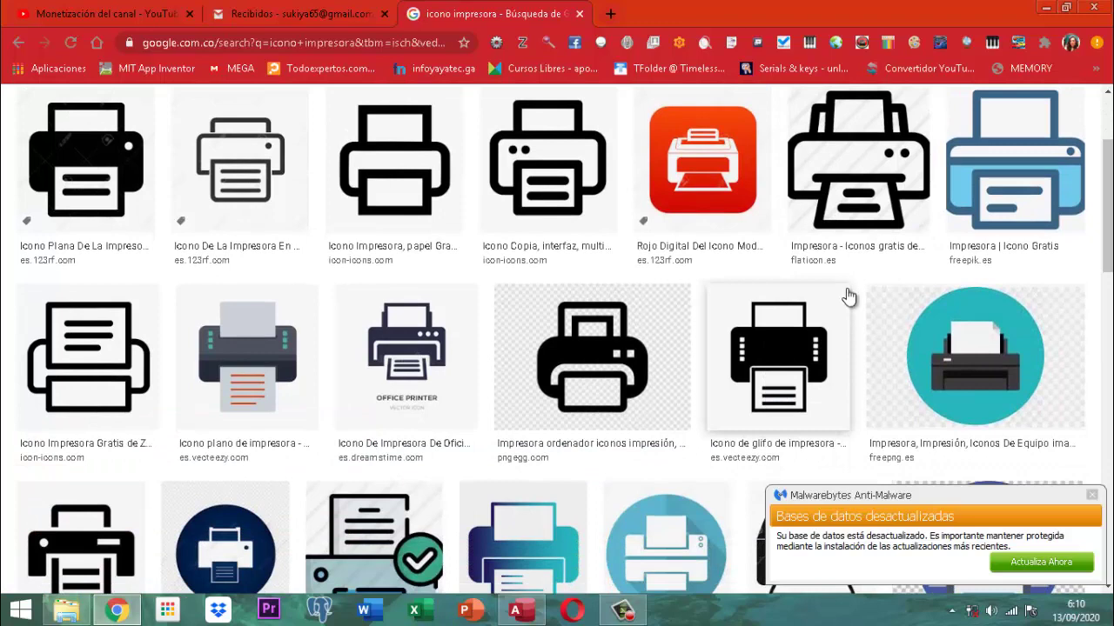
{"action": "scroll", "coordinate": [514, 357], "scroll_direction": "down", "scroll_amount": 2}
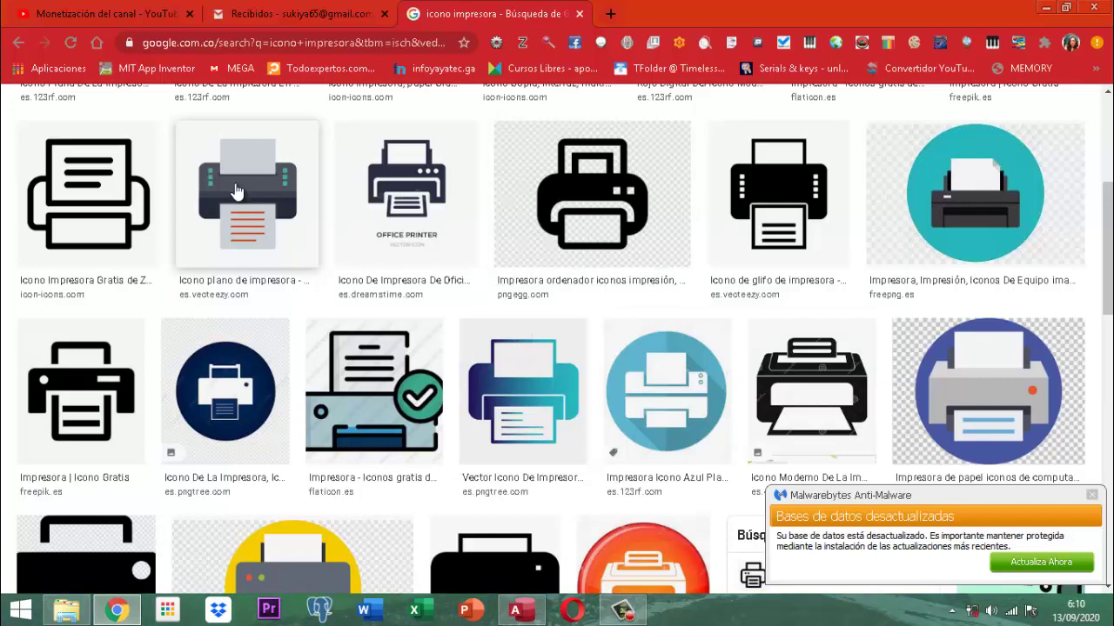
{"action": "scroll", "coordinate": [534, 250], "scroll_direction": "down", "scroll_amount": 3}
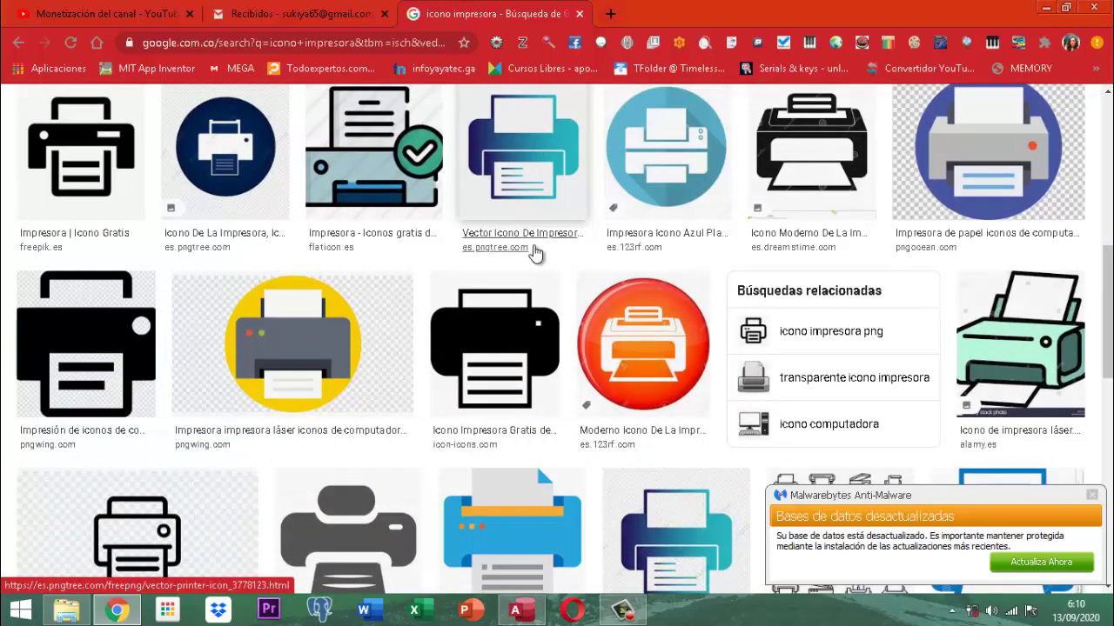
{"action": "scroll", "coordinate": [534, 250], "scroll_direction": "down", "scroll_amount": 3}
{"action": "scroll", "coordinate": [534, 252], "scroll_direction": "down", "scroll_amount": 1}
{"action": "scroll", "coordinate": [535, 253], "scroll_direction": "down", "scroll_amount": 2}
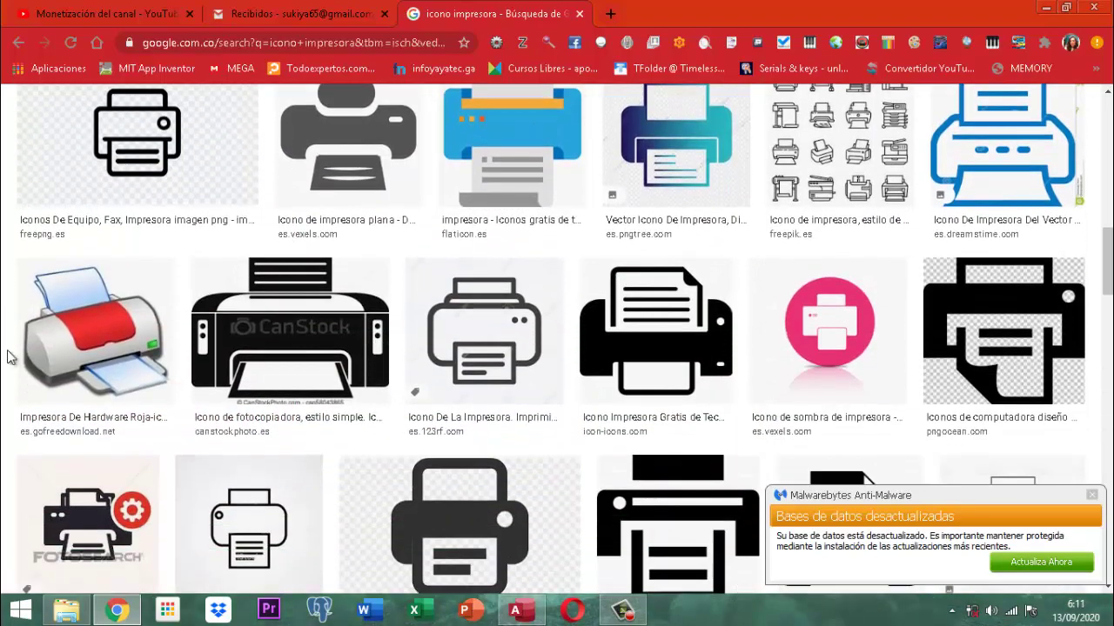
{"action": "right_click", "coordinate": [77, 323]}
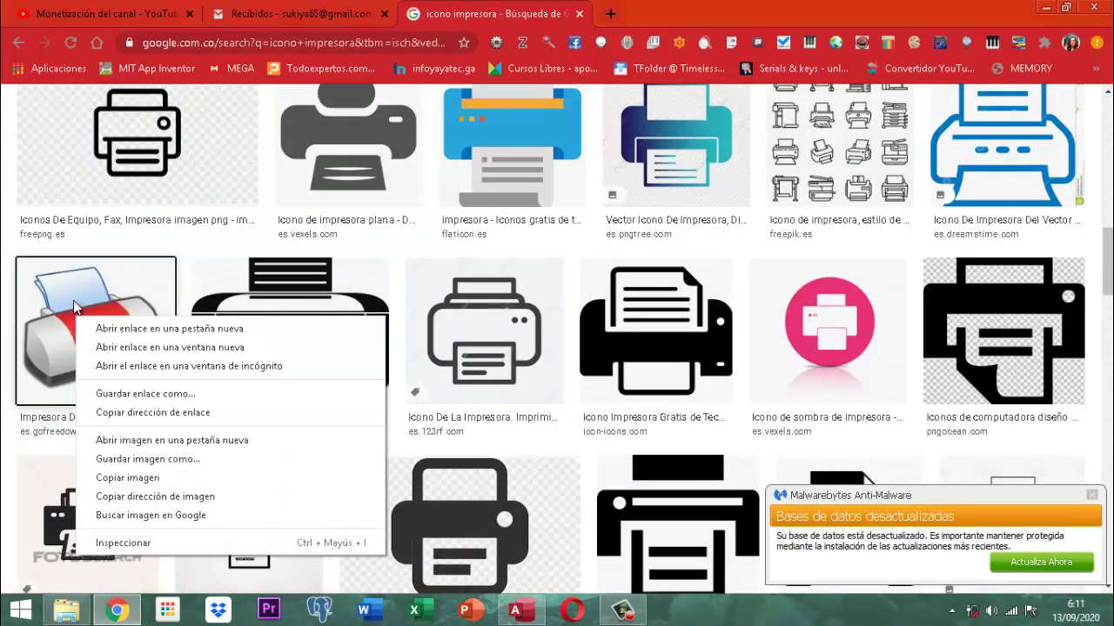
{"action": "left_click", "coordinate": [75, 310]}
{"action": "left_click", "coordinate": [76, 315]}
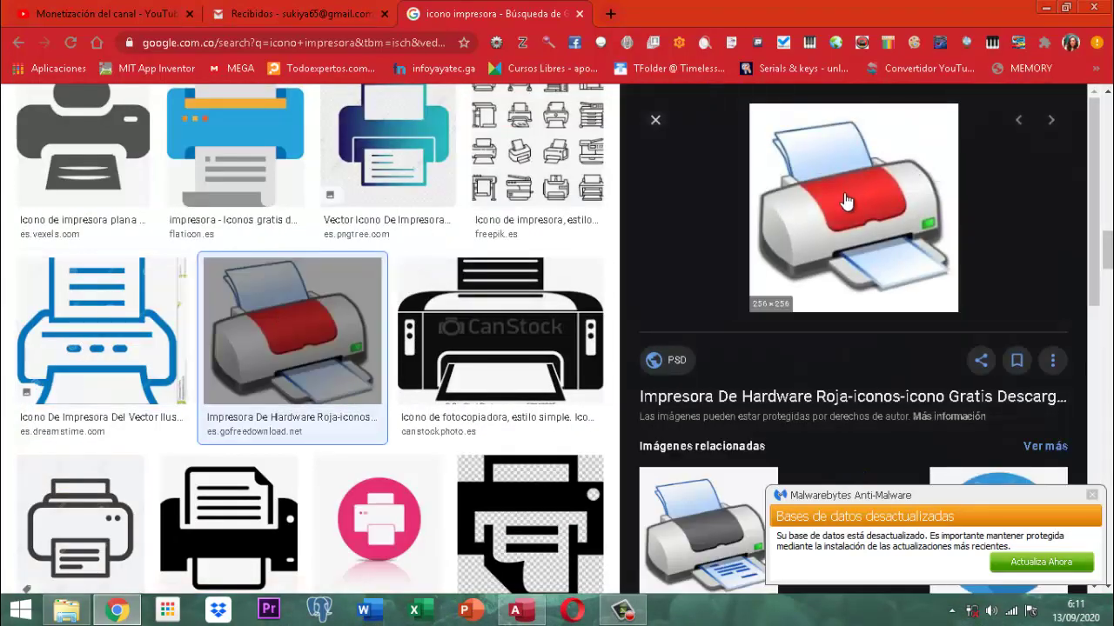
Copy the previewed red and white printer image and paste it into a new Paint drawing.
{"action": "right_click", "coordinate": [845, 200]}
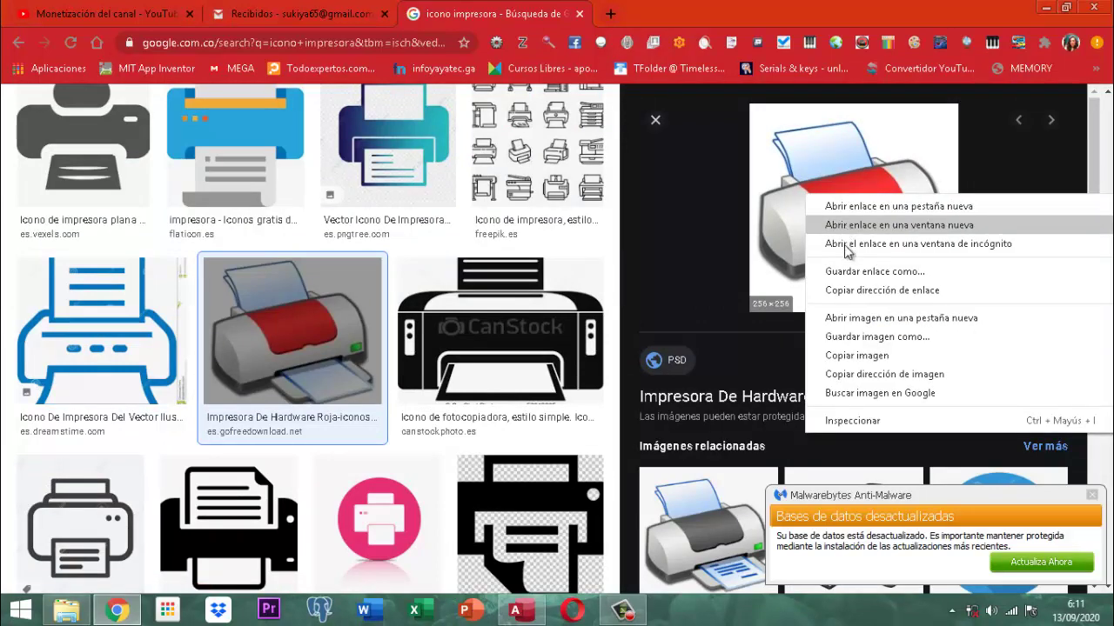
{"action": "left_click", "coordinate": [844, 356]}
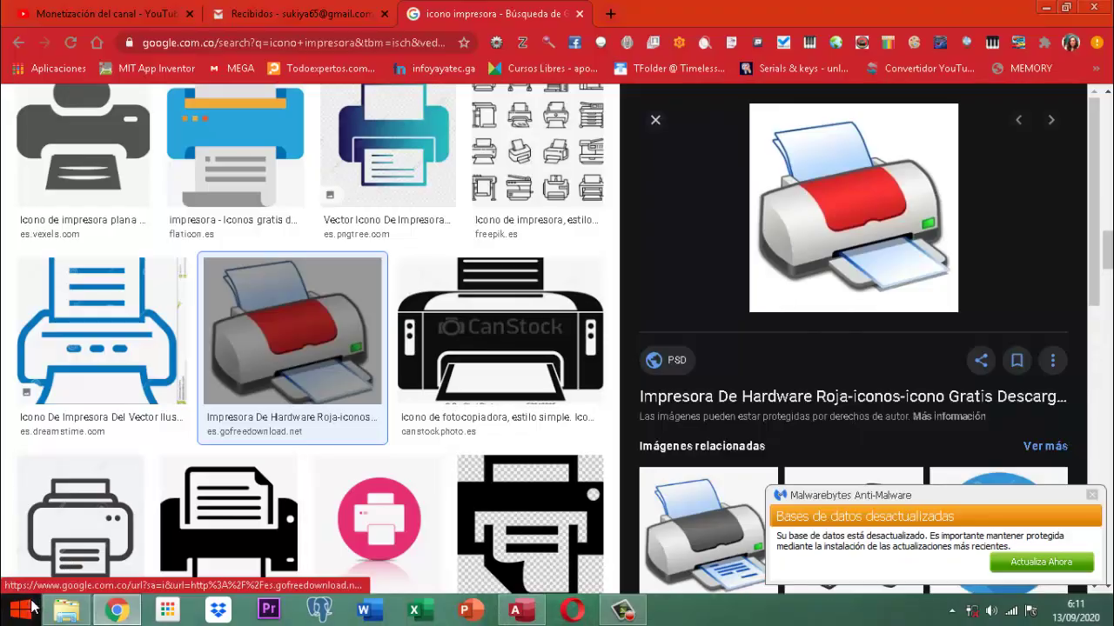
{"action": "key", "text": "super"}
{"action": "scroll", "coordinate": [1018, 406], "scroll_direction": "down", "scroll_amount": 4}
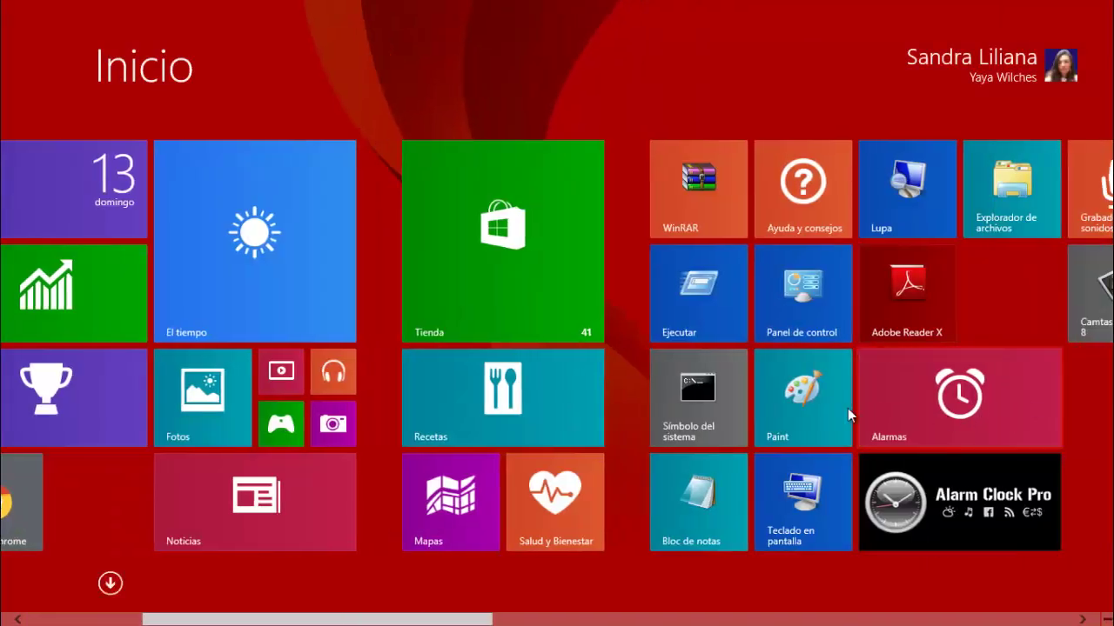
{"action": "left_click", "coordinate": [793, 421]}
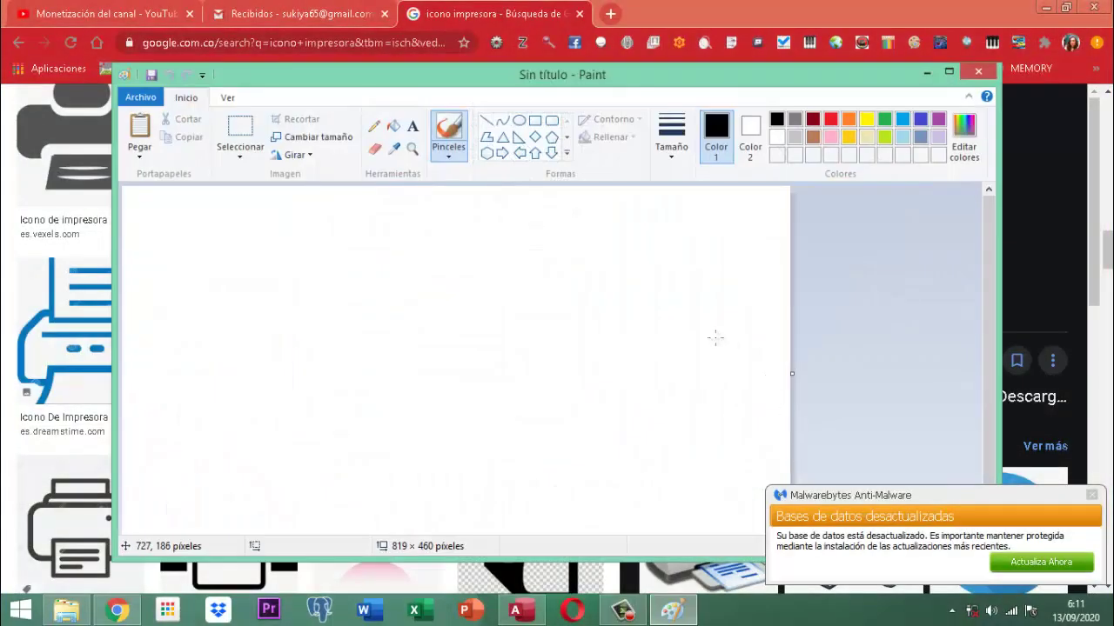
{"action": "key", "text": "ctrl+v"}
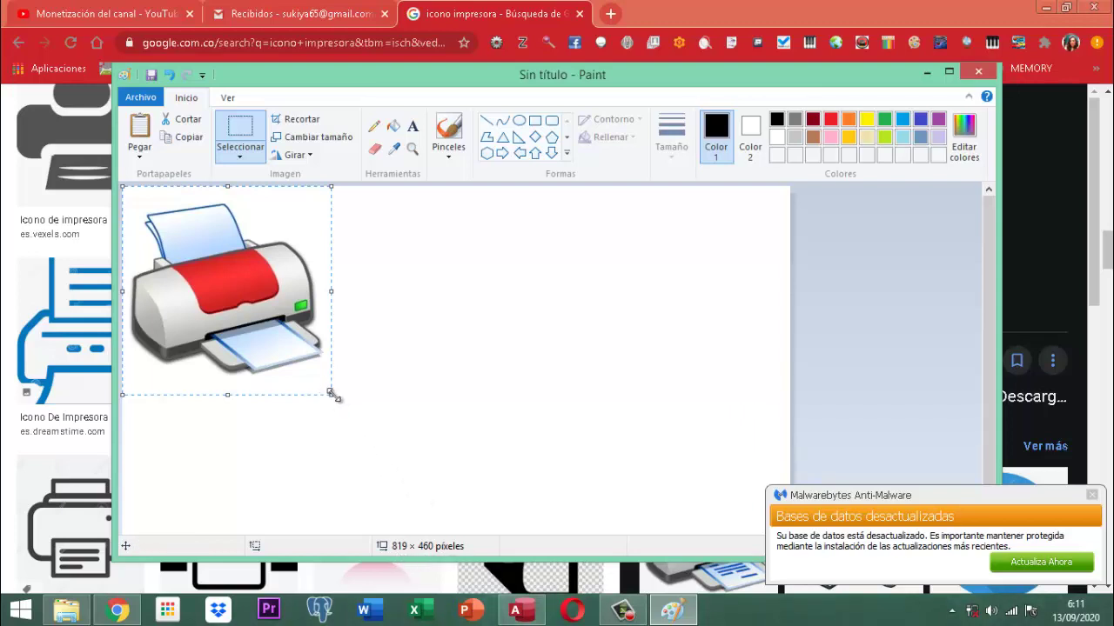
Shrink the pasted printer image to about 27 × 24 pixels and crop the canvas to it.
{"action": "left_click_drag", "start_coordinate": [333, 391], "coordinate": [157, 211]}
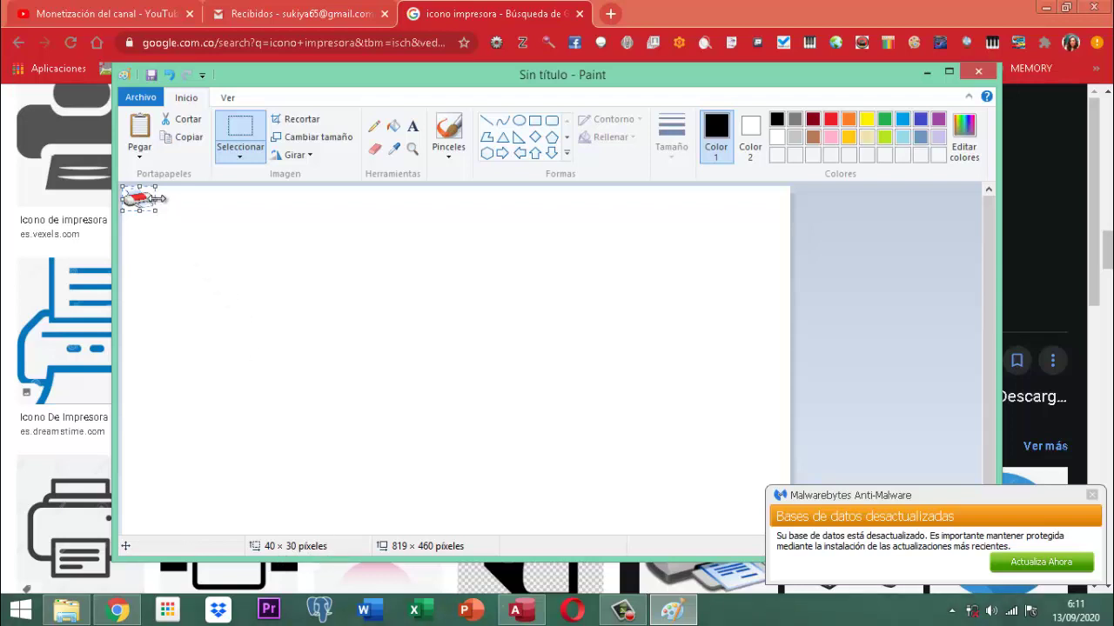
{"action": "left_click_drag", "start_coordinate": [159, 211], "coordinate": [146, 205]}
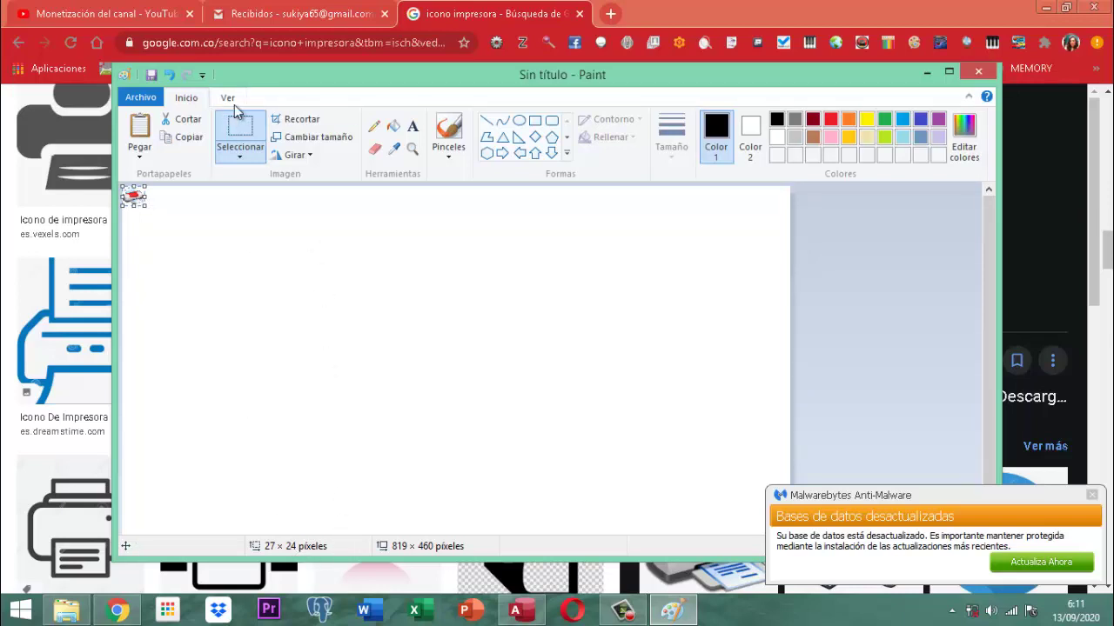
{"action": "left_click", "coordinate": [300, 119]}
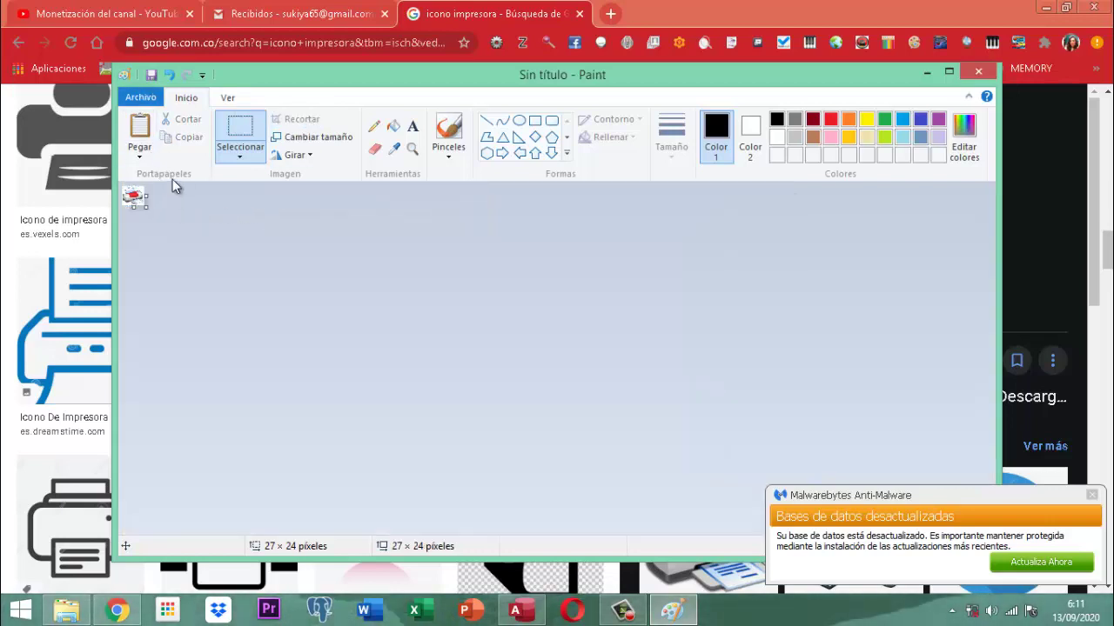
Save the picture as a JPEG over "impresora icono 25x25" in the iconografia folder, replacing the existing file, and close Paint.
{"action": "left_click", "coordinate": [135, 97]}
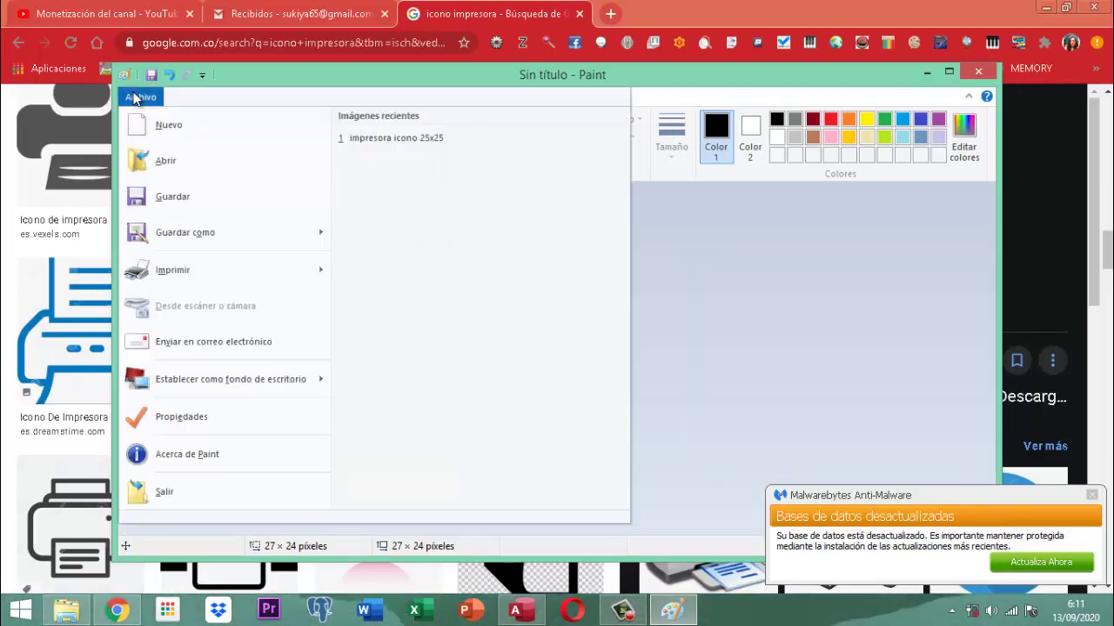
{"action": "mouse_move", "coordinate": [203, 230]}
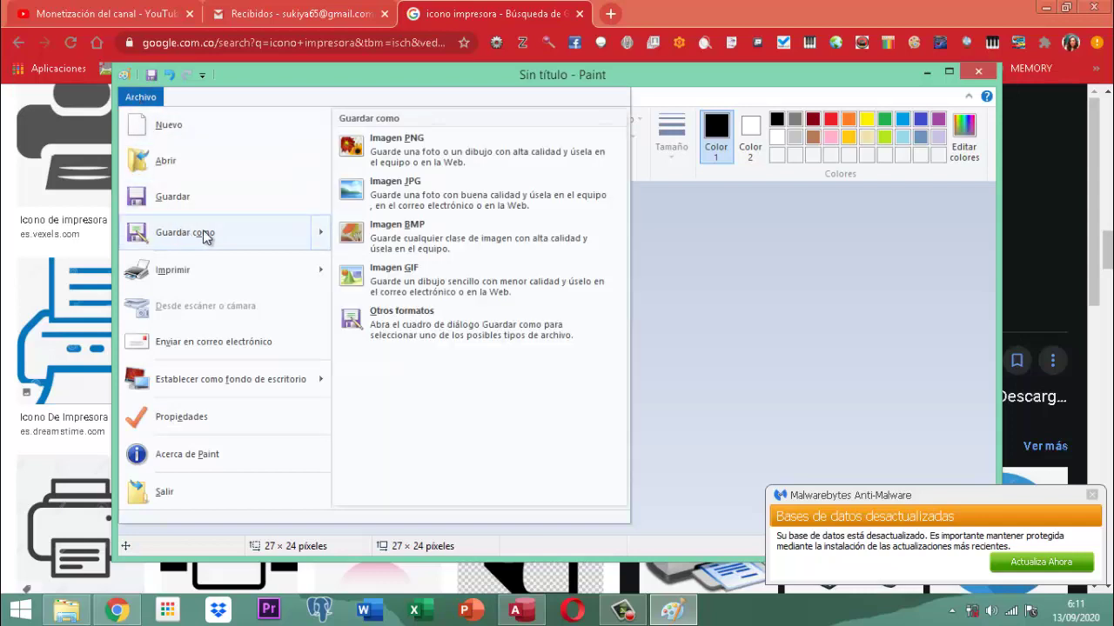
{"action": "left_click", "coordinate": [402, 193]}
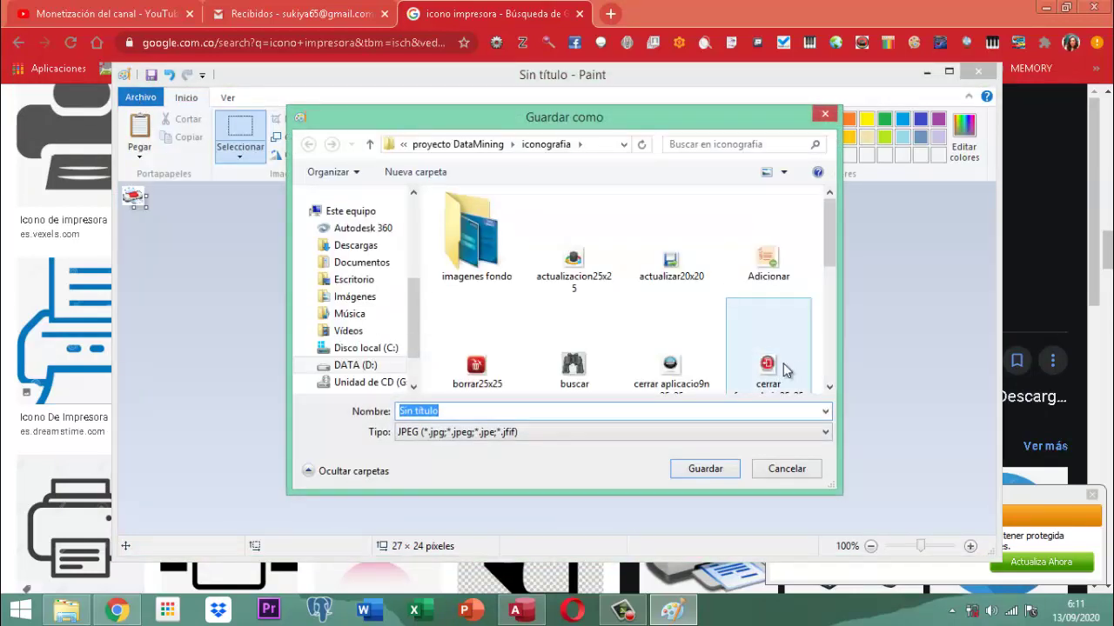
{"action": "scroll", "coordinate": [834, 392], "scroll_direction": "down", "scroll_amount": 3}
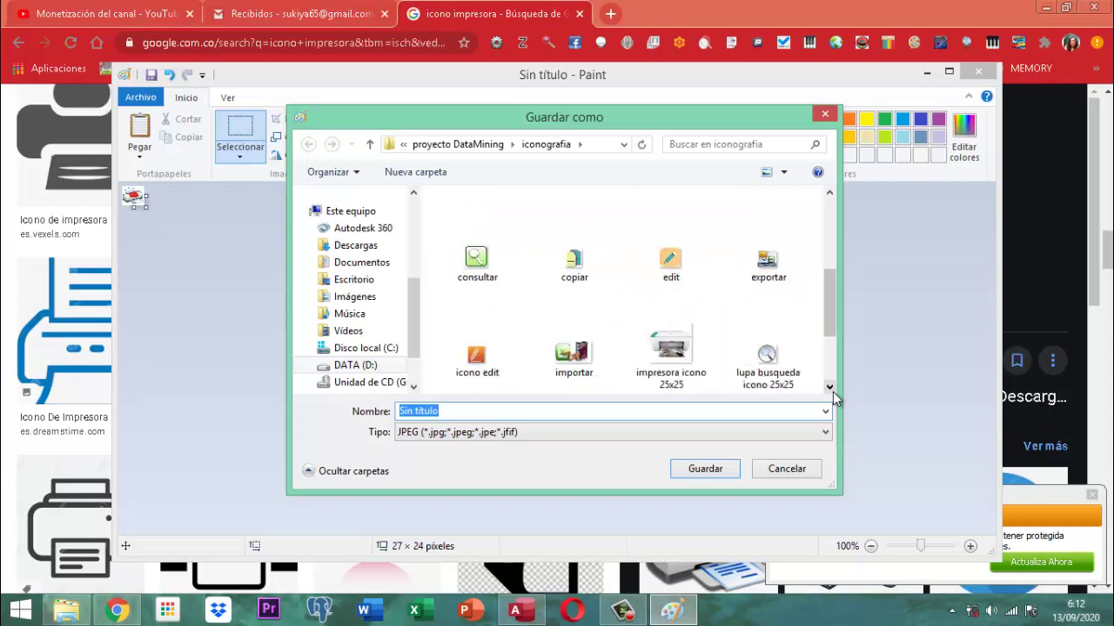
{"action": "left_click", "coordinate": [668, 352]}
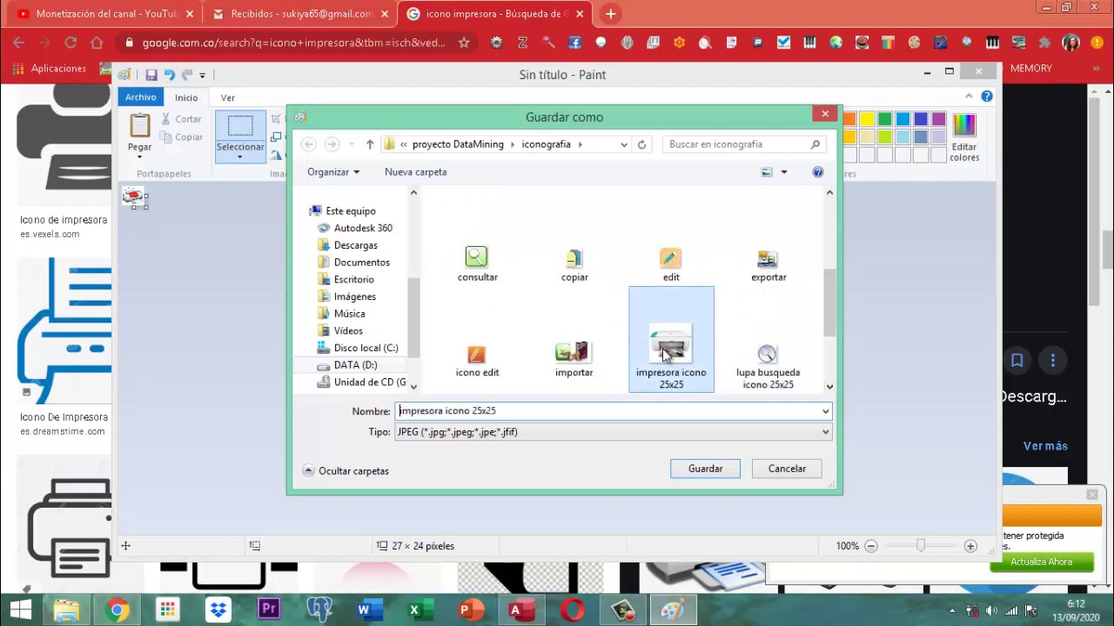
{"action": "left_click", "coordinate": [701, 471]}
{"action": "left_click", "coordinate": [612, 312]}
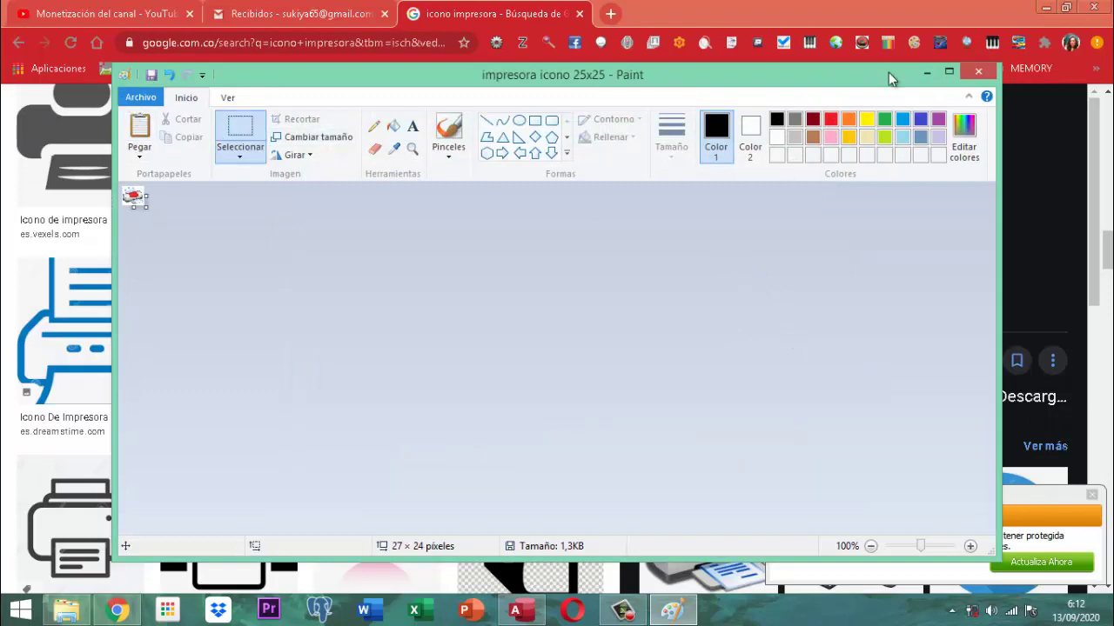
{"action": "left_click", "coordinate": [979, 74]}
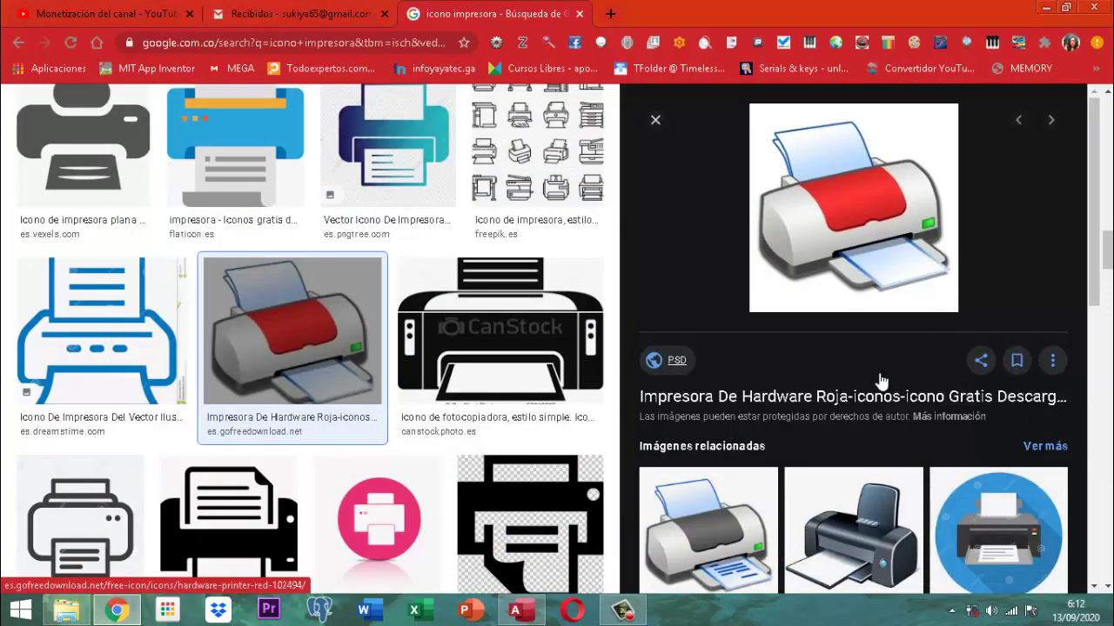
Open the iconografia folder of proyecto DataMining in File Explorer and check the "impresora icono 25x25" thumbnail.
{"action": "left_click", "coordinate": [66, 611]}
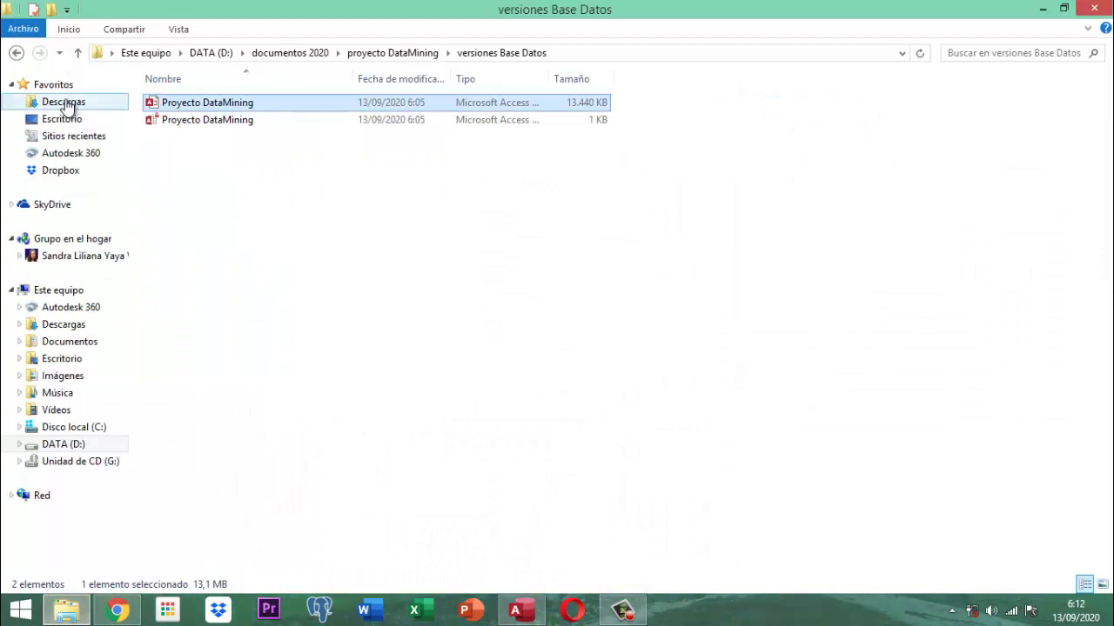
{"action": "left_click", "coordinate": [79, 53]}
{"action": "double_click", "coordinate": [178, 104]}
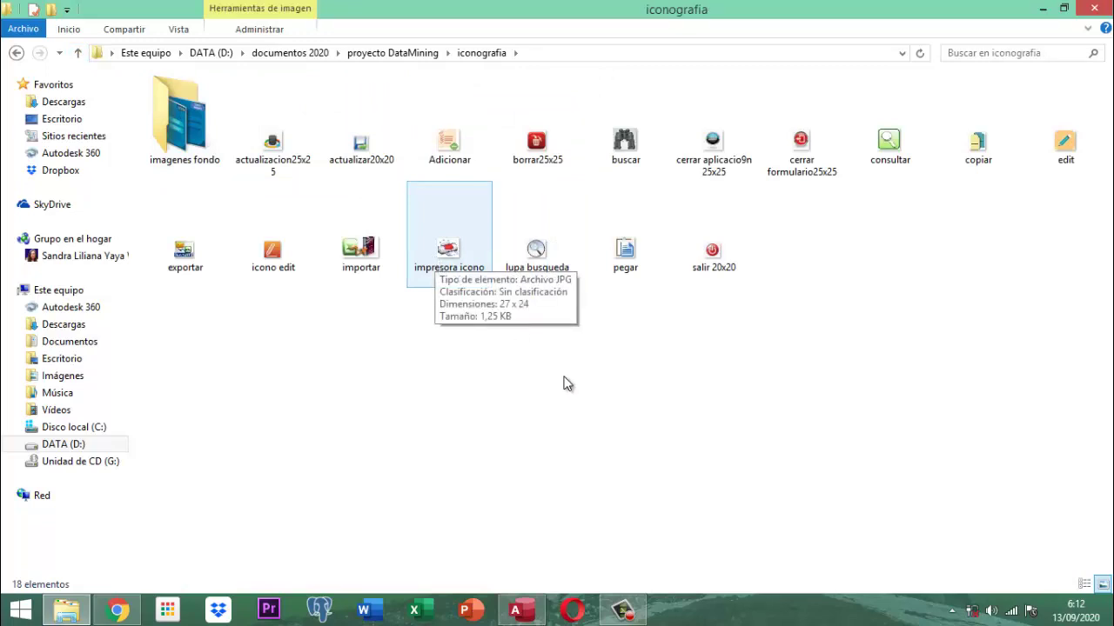
Switch to Access and set the BtnImprimir button's picture to the "impresora icono 25x25" file from the iconografia folder, closing its properties.
{"action": "left_click", "coordinate": [522, 611]}
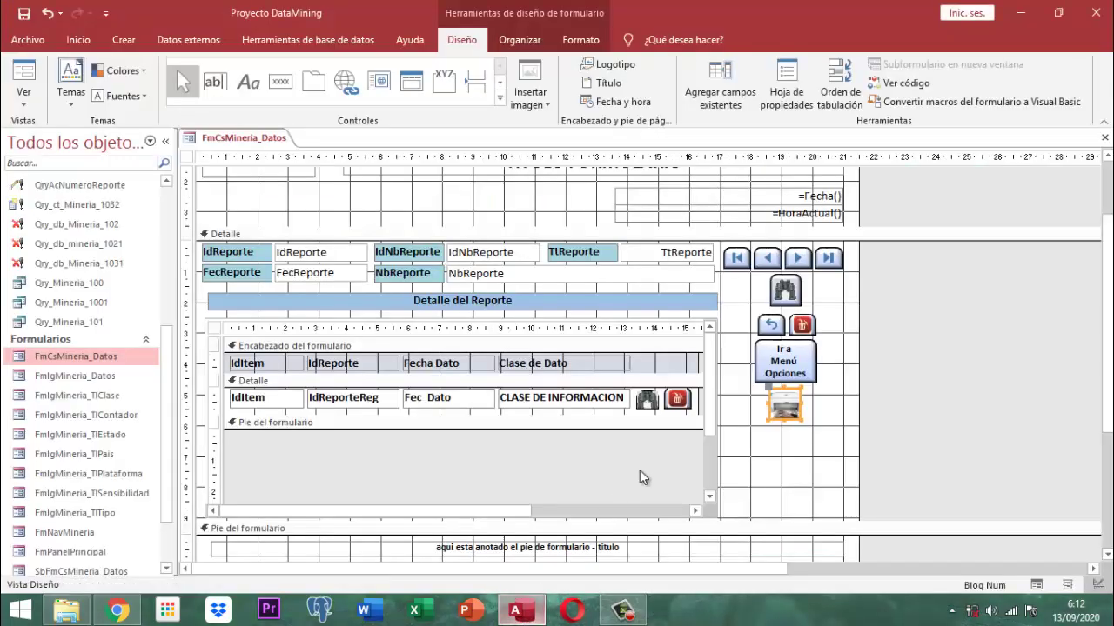
{"action": "left_click", "coordinate": [786, 87]}
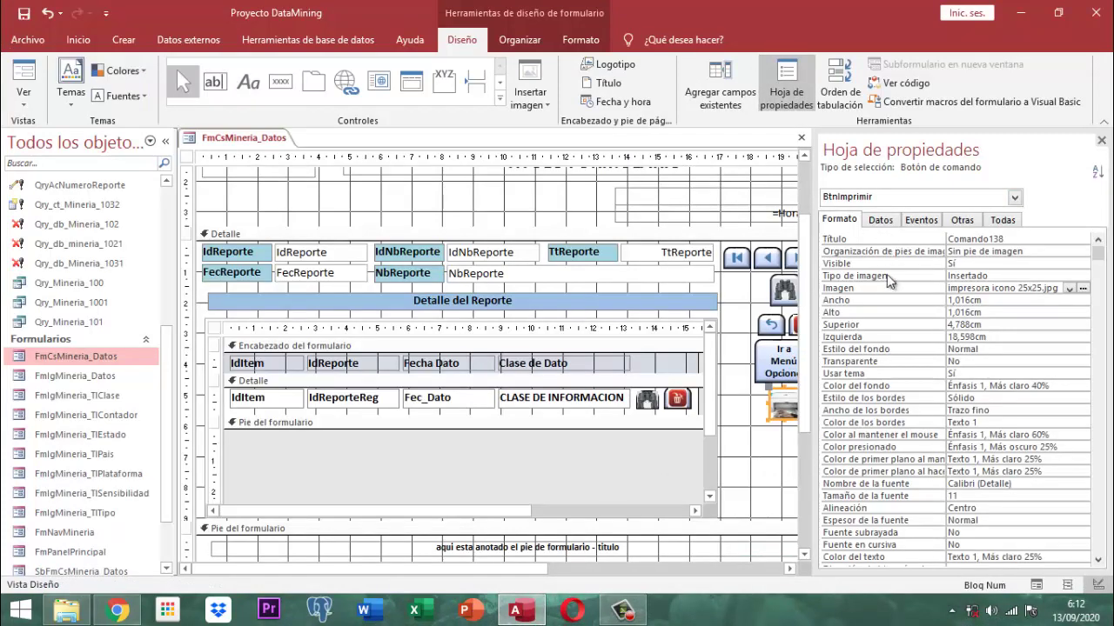
{"action": "left_click", "coordinate": [1083, 288]}
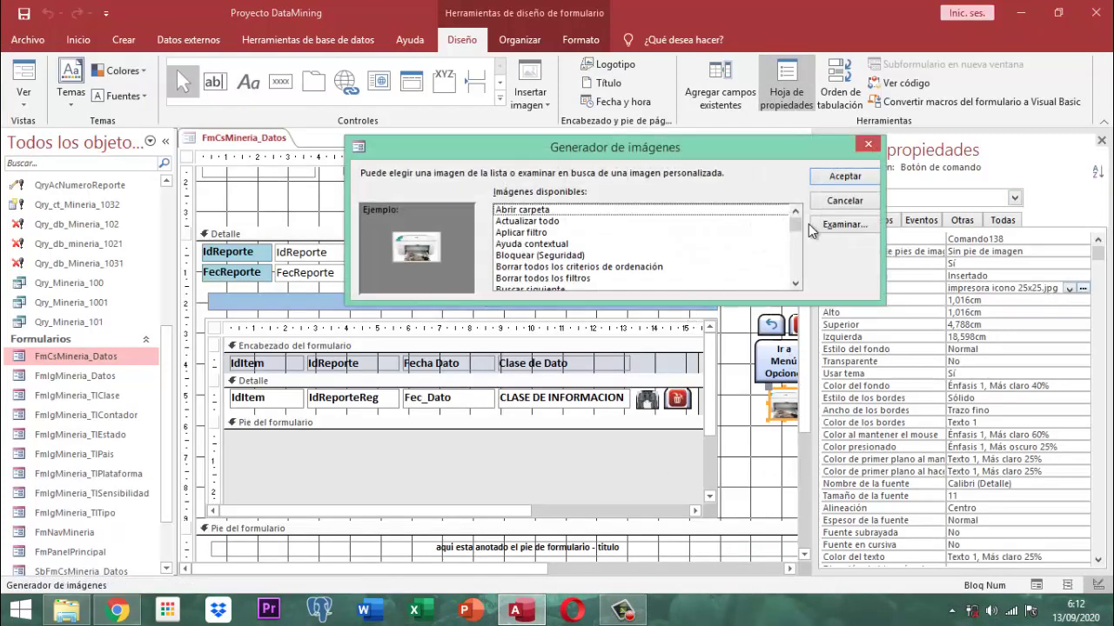
{"action": "left_click", "coordinate": [814, 225]}
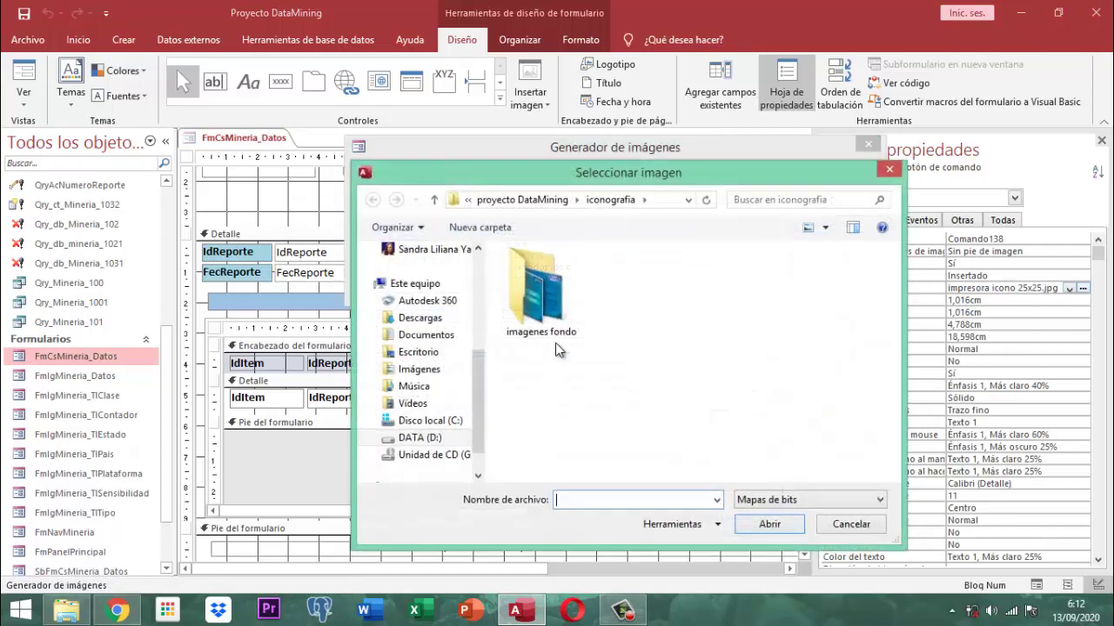
{"action": "left_click", "coordinate": [779, 500]}
{"action": "left_click", "coordinate": [775, 540]}
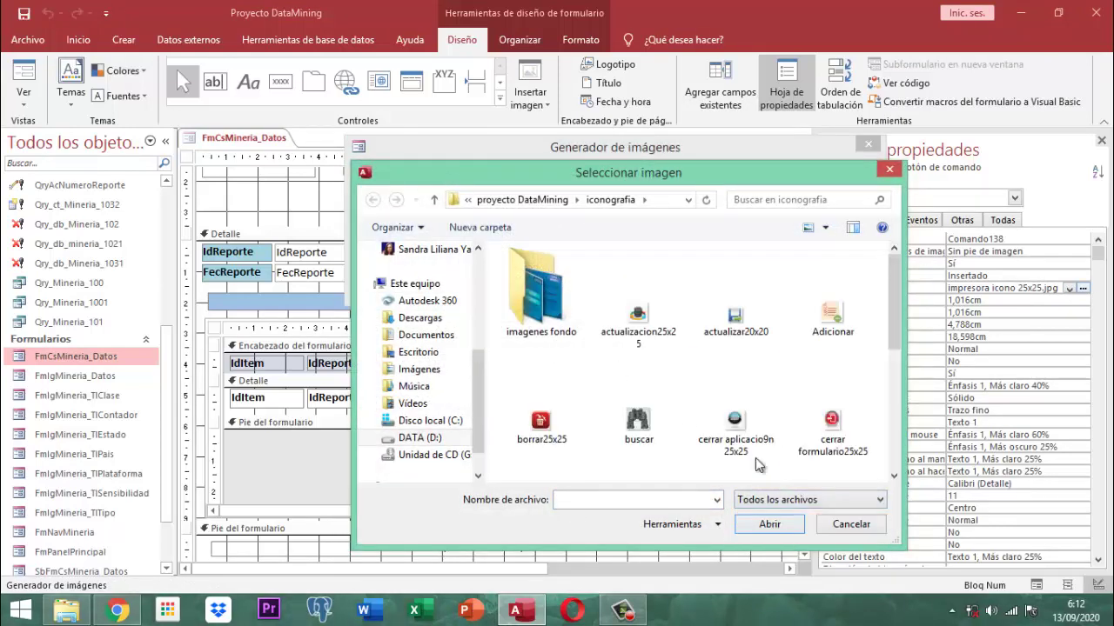
{"action": "scroll", "coordinate": [894, 477], "scroll_direction": "down", "scroll_amount": 4}
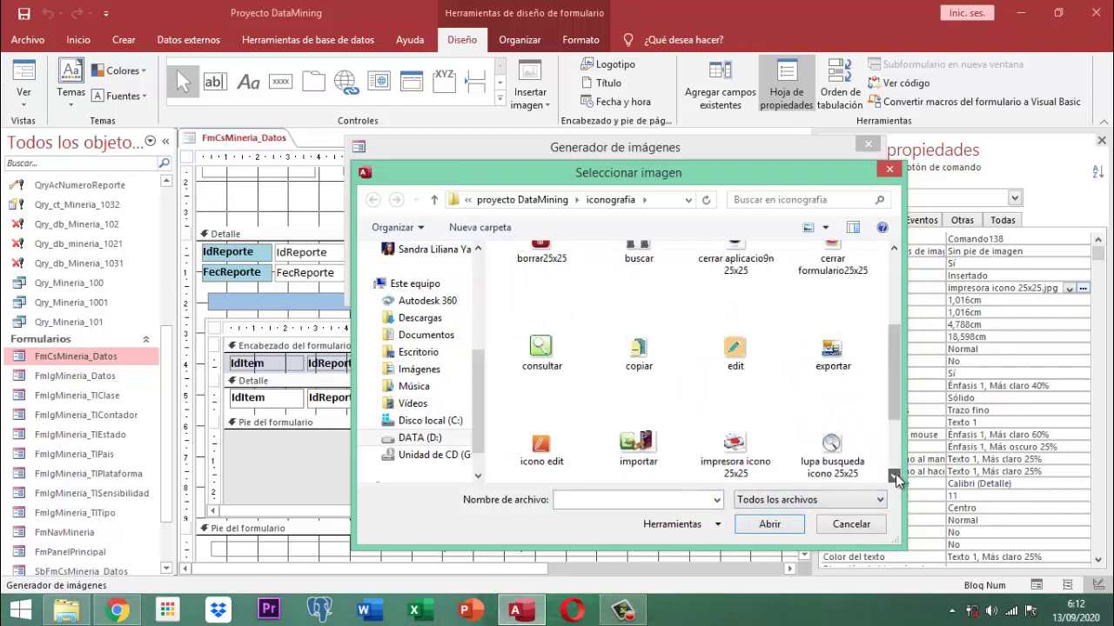
{"action": "left_click", "coordinate": [734, 444]}
{"action": "left_click", "coordinate": [762, 523]}
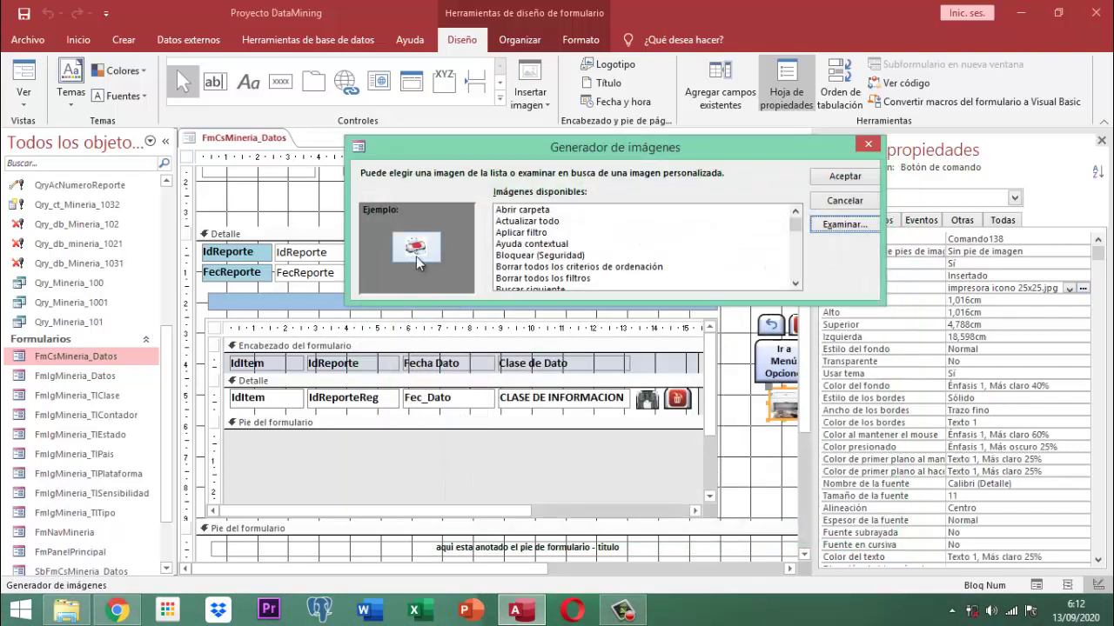
{"action": "left_click", "coordinate": [845, 176]}
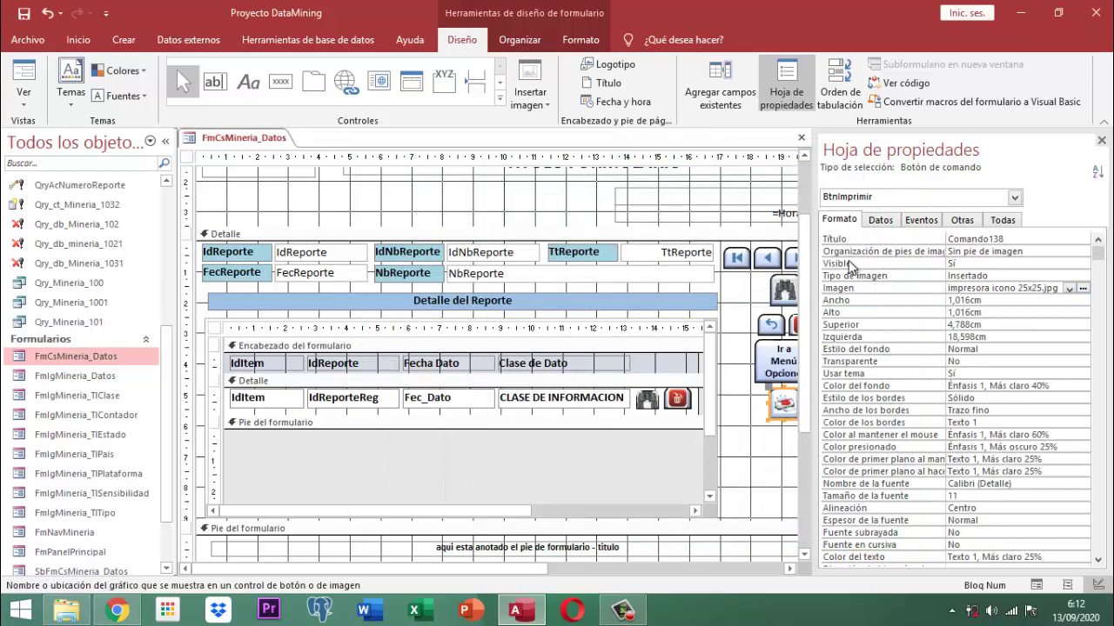
{"action": "left_click", "coordinate": [1101, 140]}
{"action": "left_click", "coordinate": [1039, 325]}
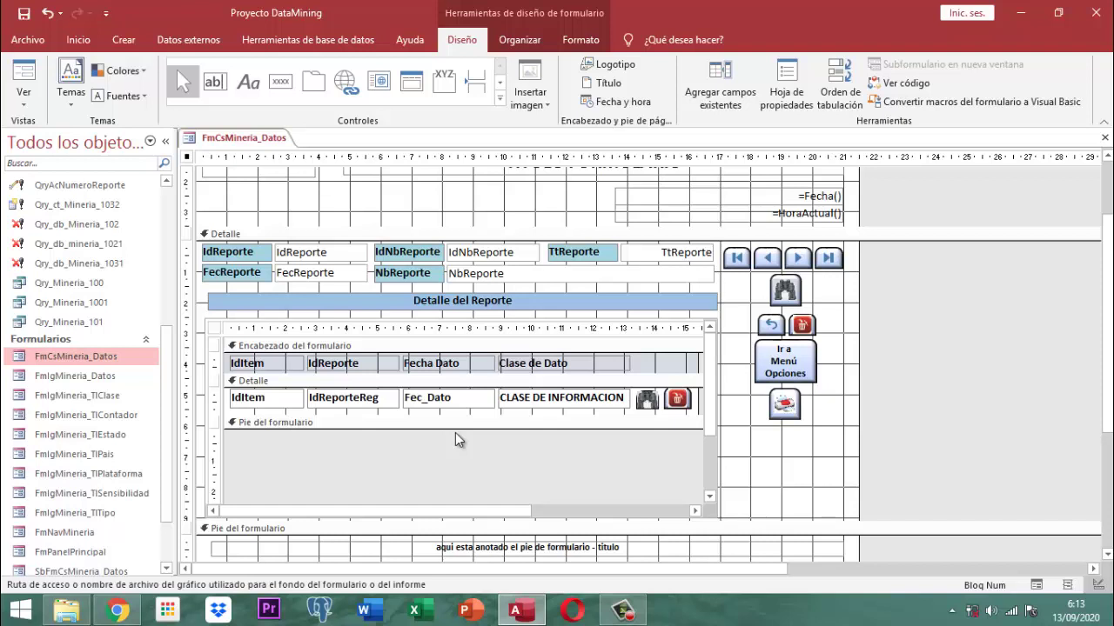
Save the FmCsMineria_Datos form and close it.
{"action": "right_click", "coordinate": [254, 136]}
{"action": "left_click", "coordinate": [246, 141]}
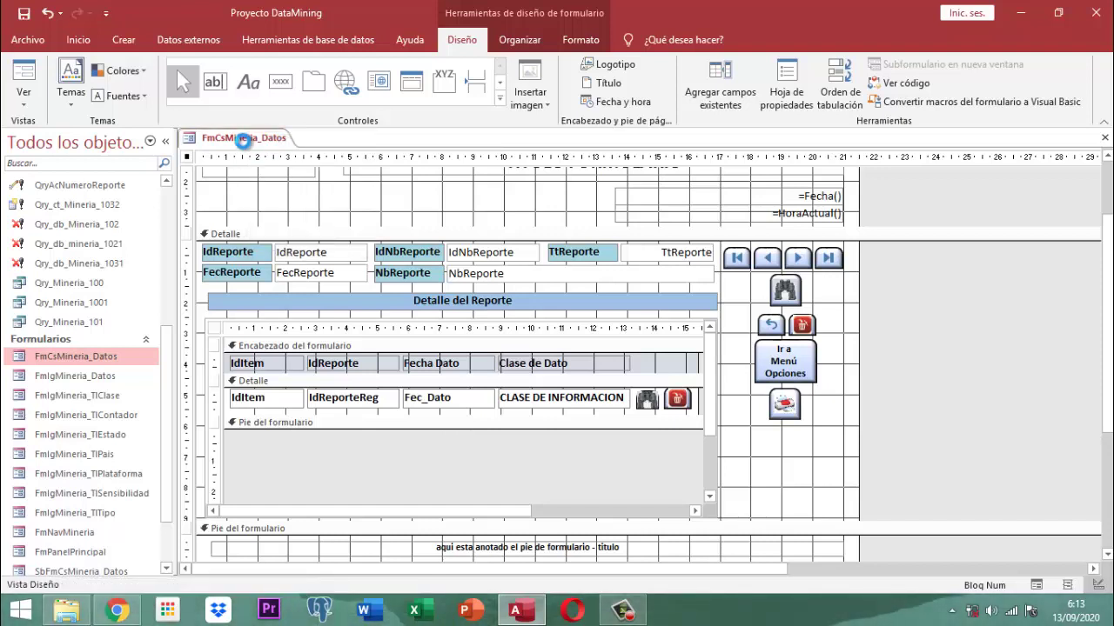
{"action": "right_click", "coordinate": [247, 139]}
{"action": "left_click", "coordinate": [293, 168]}
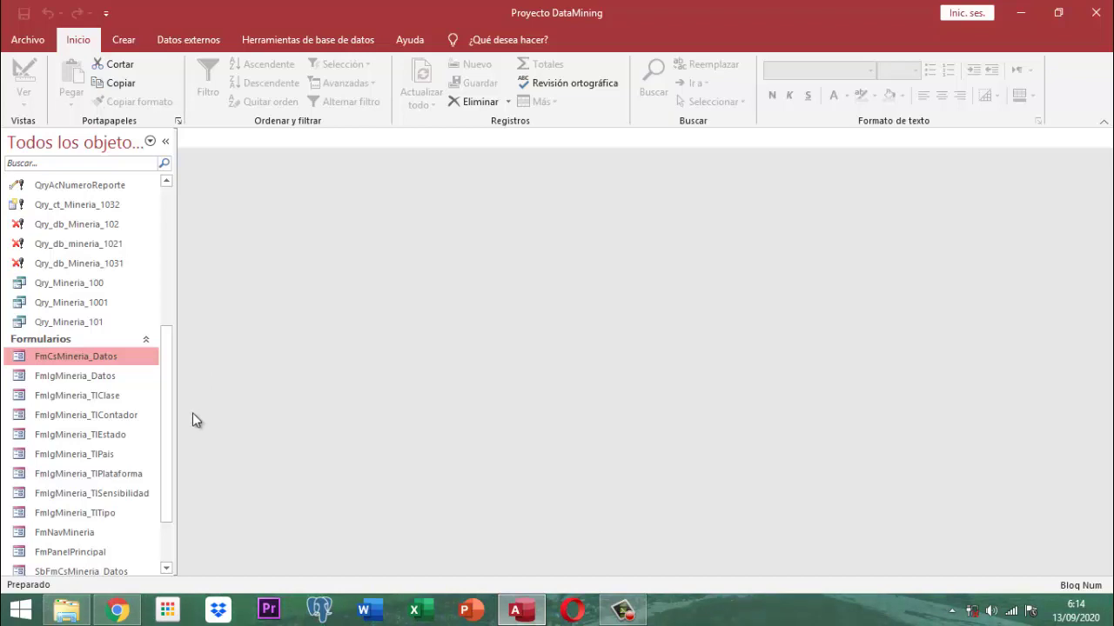
Create a new query in design view and add the Tm_Mineria_grl table to it.
{"action": "left_click", "coordinate": [126, 41]}
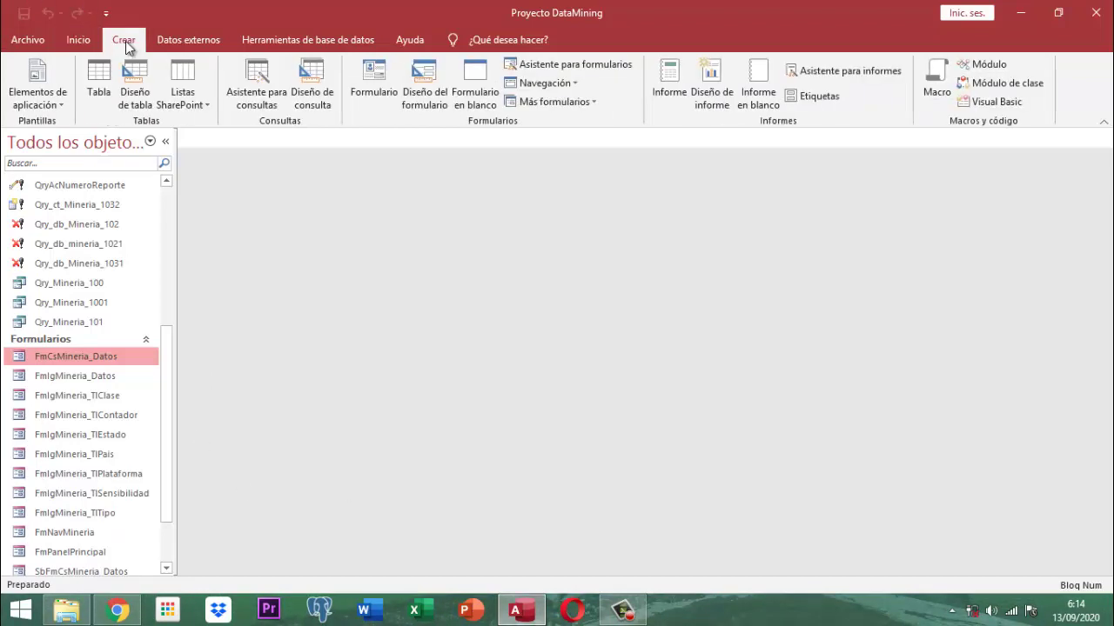
{"action": "left_click", "coordinate": [327, 102]}
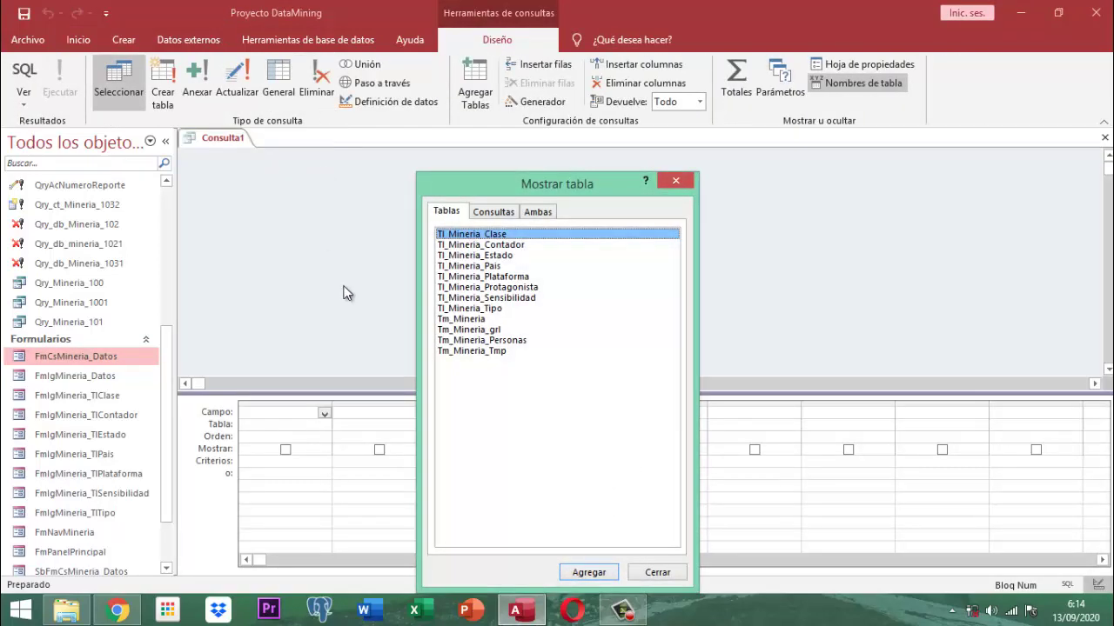
{"action": "left_click", "coordinate": [469, 330]}
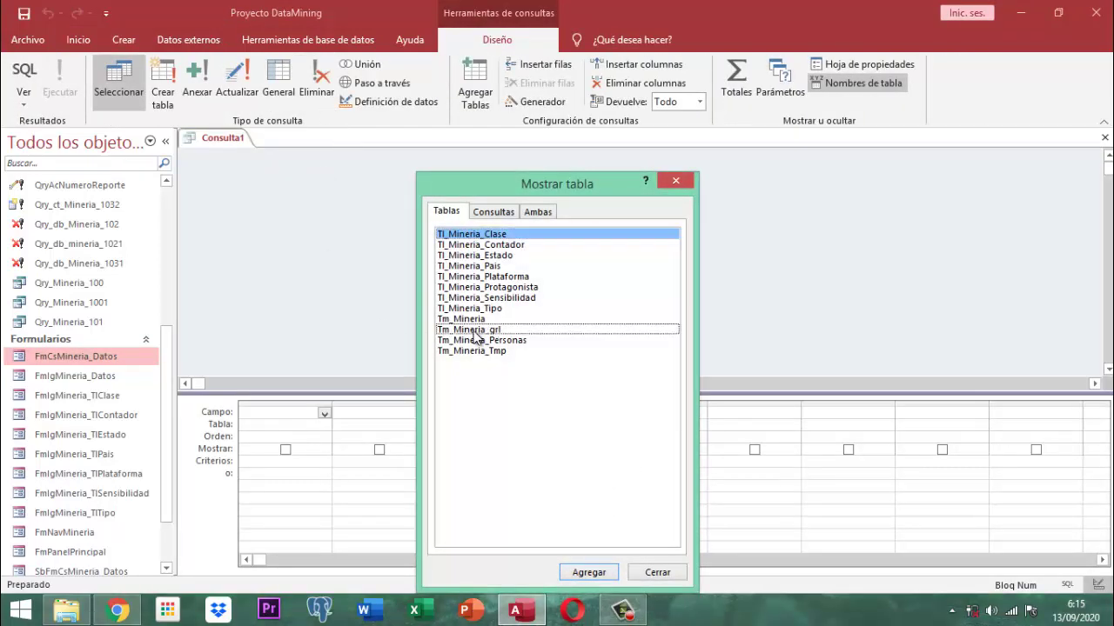
{"action": "left_click", "coordinate": [589, 572]}
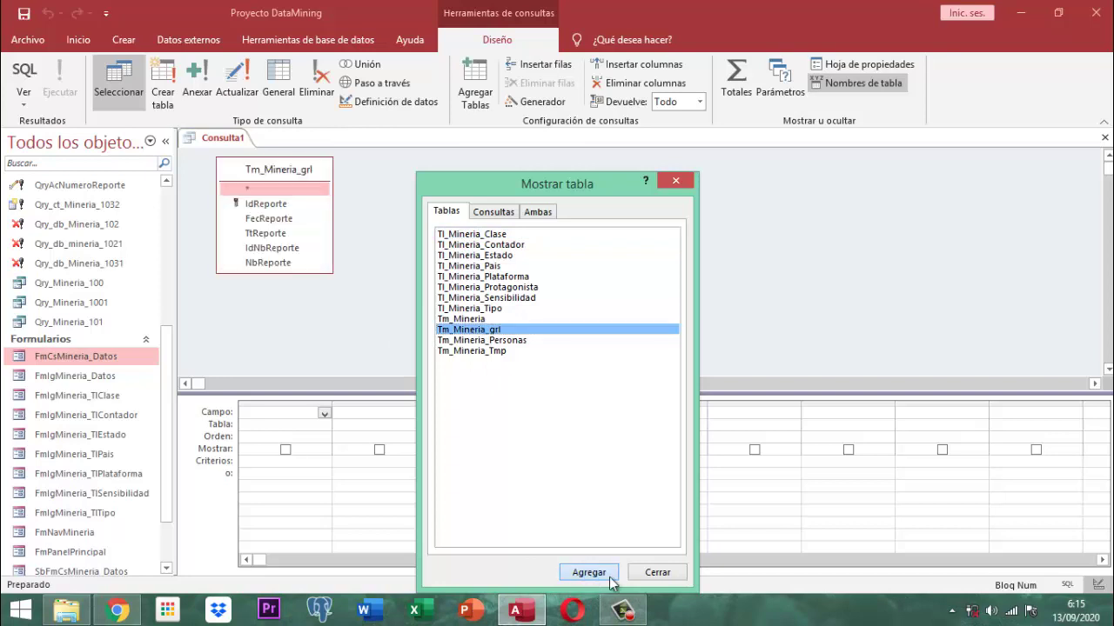
{"action": "left_click", "coordinate": [658, 573]}
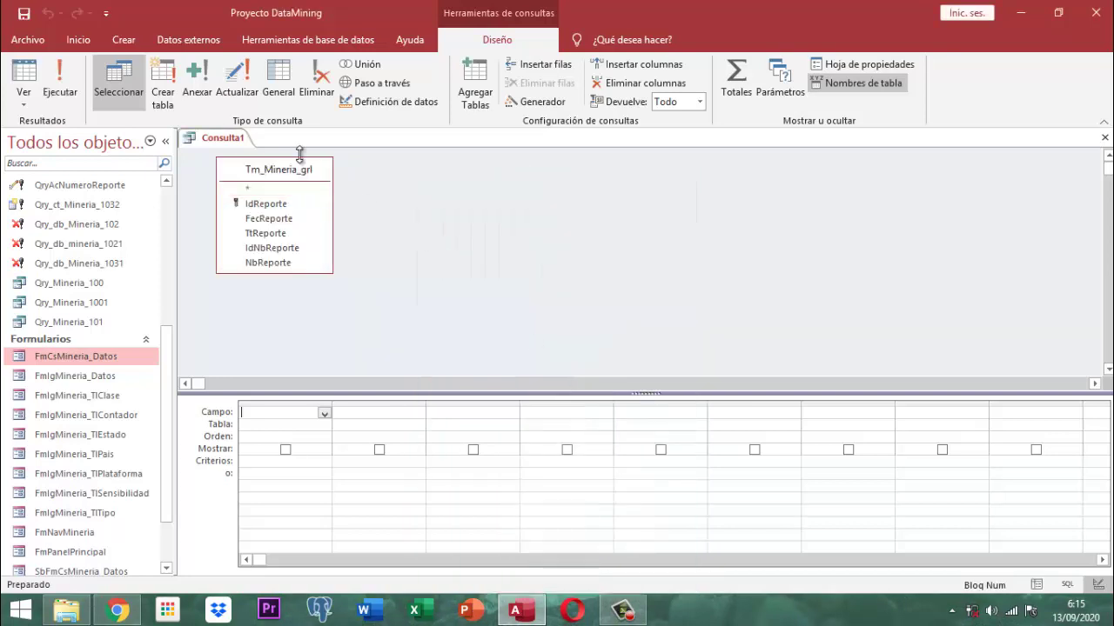
Add the IdReporte, FecReporte, TtReporte, IdNbReporte and NbReporte fields of Tm_Mineria_grl to the query's design grid.
{"action": "left_click", "coordinate": [279, 204]}
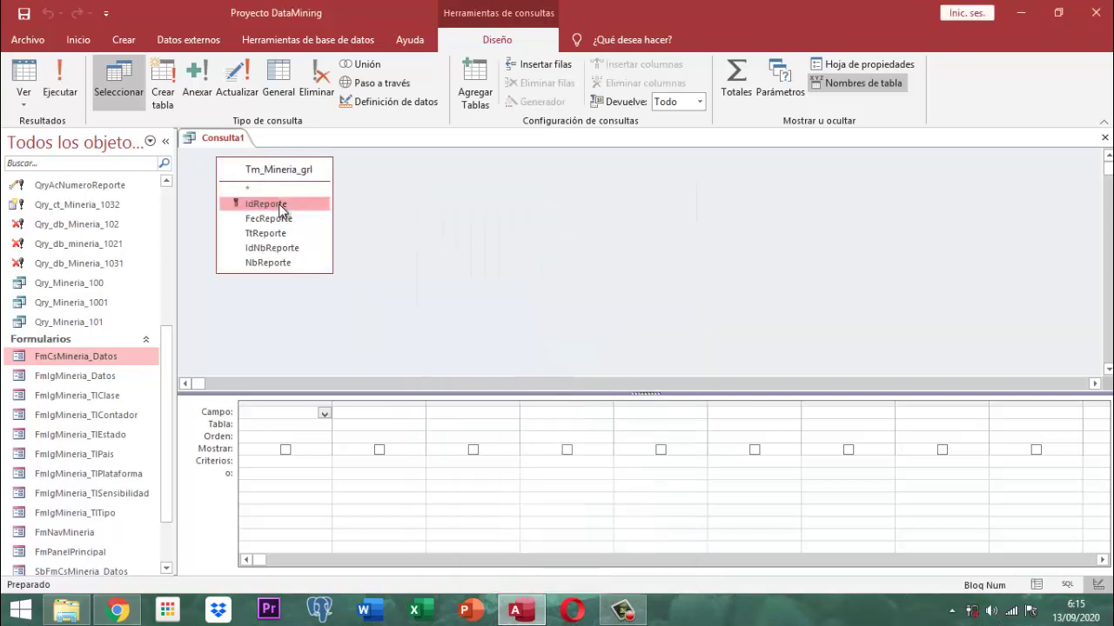
{"action": "key", "text": "shift+Down"}
{"action": "key", "text": "shift+Down"}
{"action": "key", "text": "shift+Down"}
{"action": "key", "text": "shift+Down"}
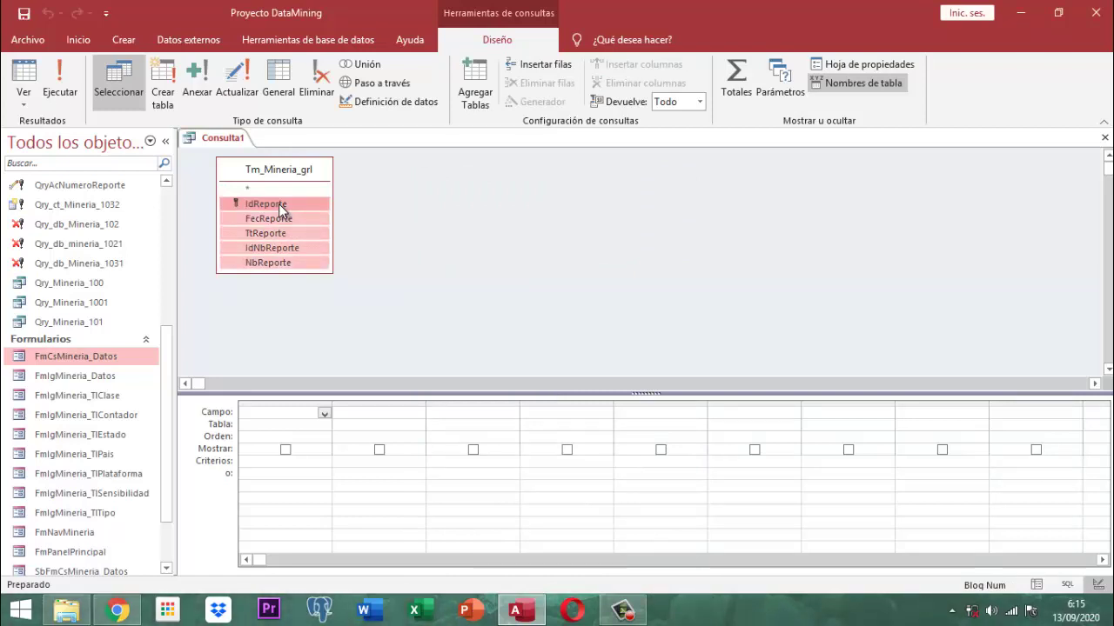
{"action": "left_click_drag", "start_coordinate": [278, 203], "coordinate": [282, 409]}
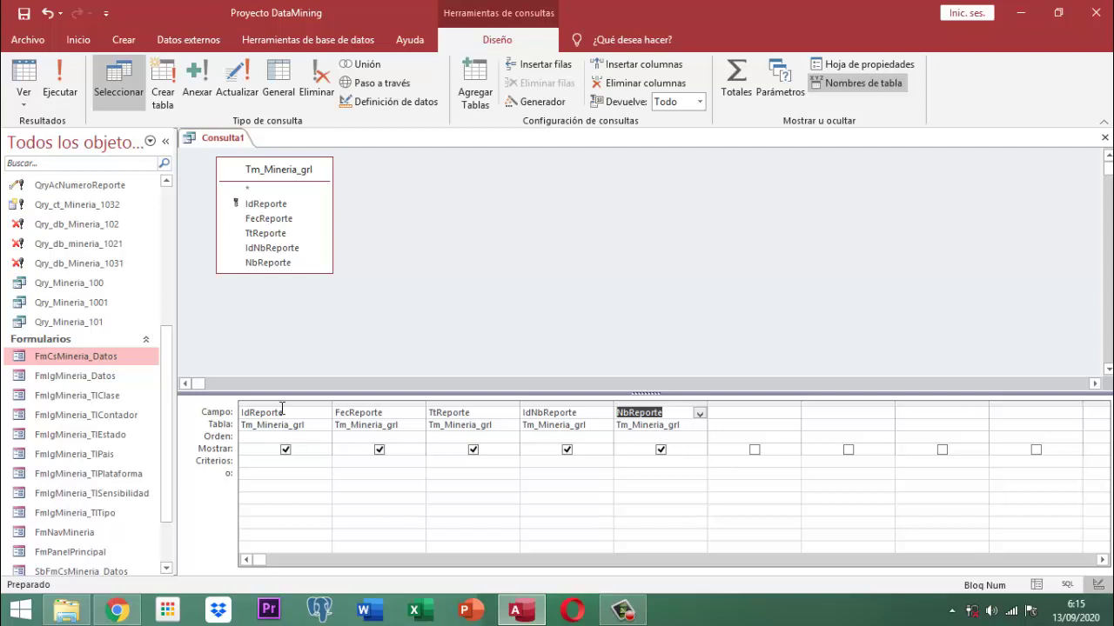
Save the query as Qry_Rp_Mineria_104 and close it.
{"action": "right_click", "coordinate": [224, 141]}
{"action": "left_click", "coordinate": [266, 145]}
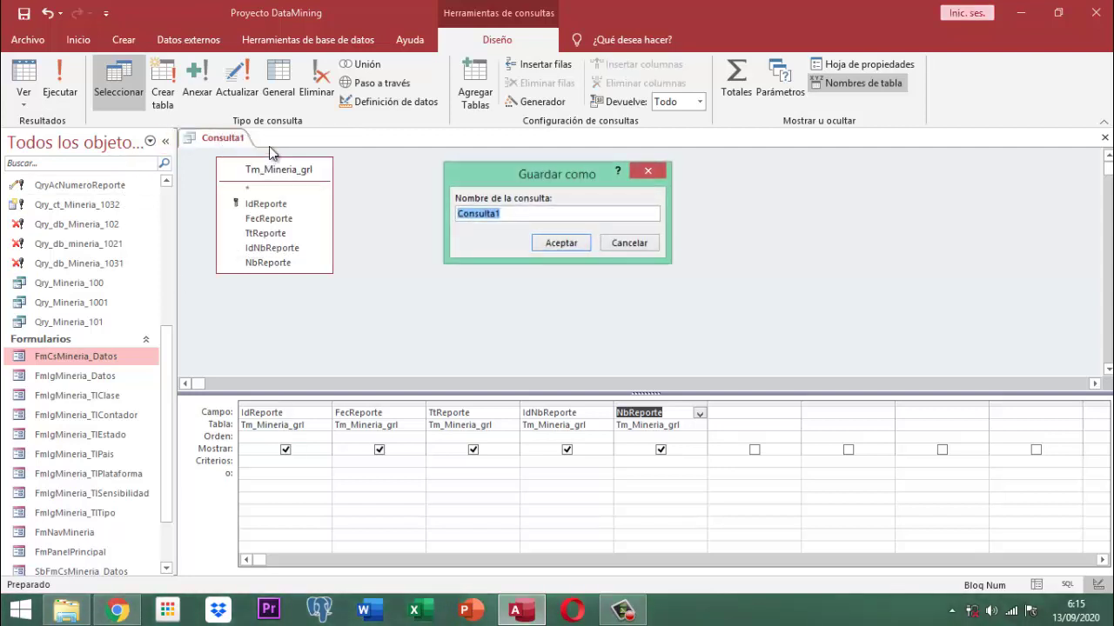
{"action": "type", "text": "Qry"}
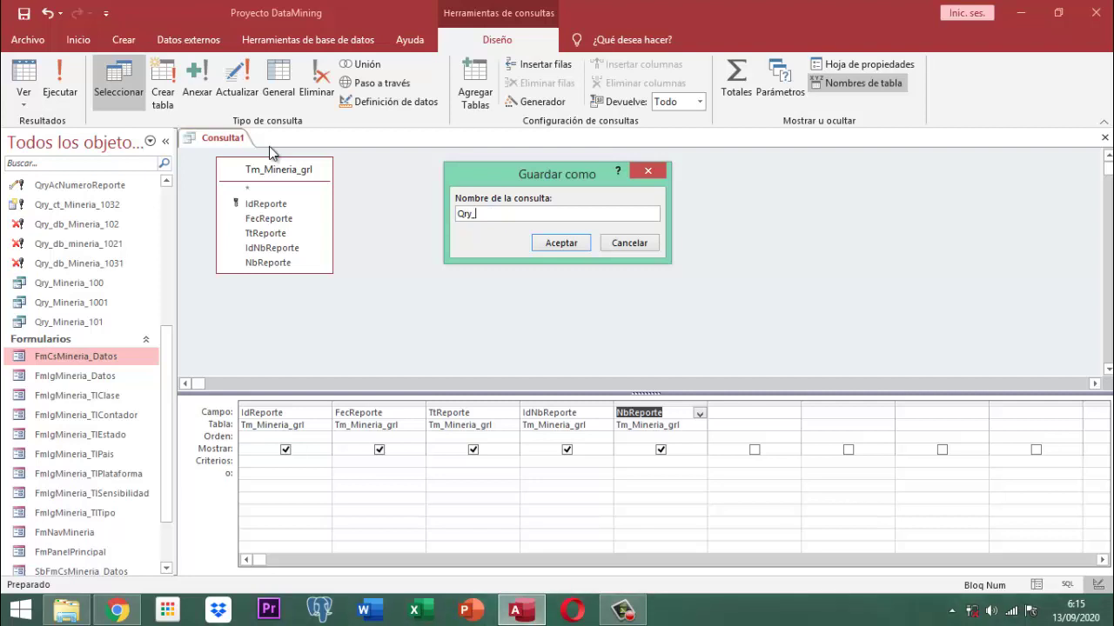
{"action": "type", "text": "_Rp_Mineria_"}
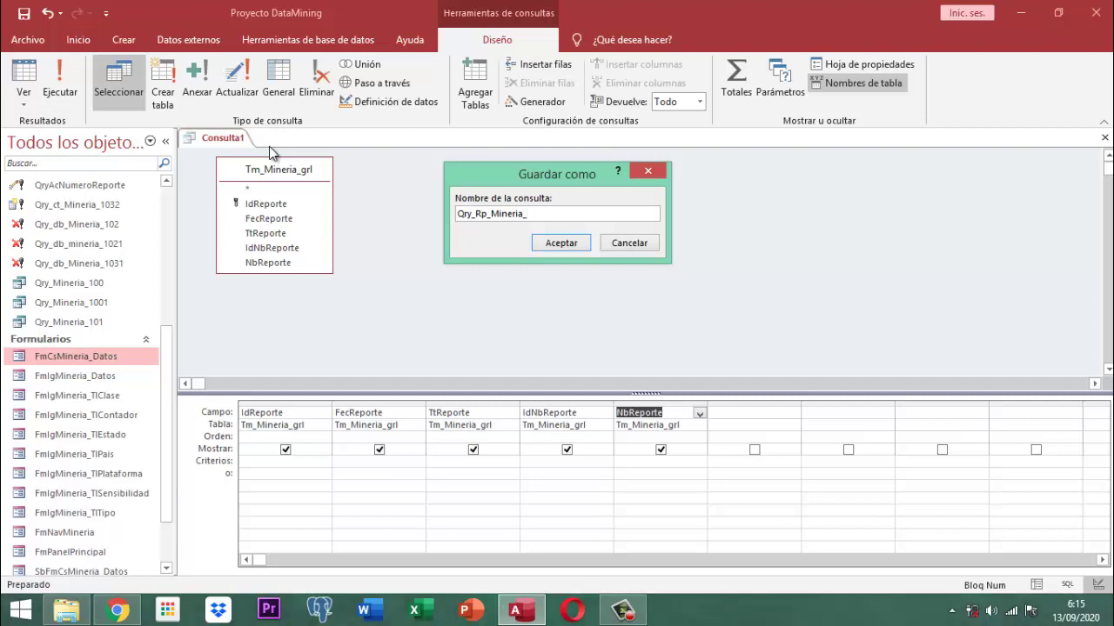
{"action": "type", "text": "104"}
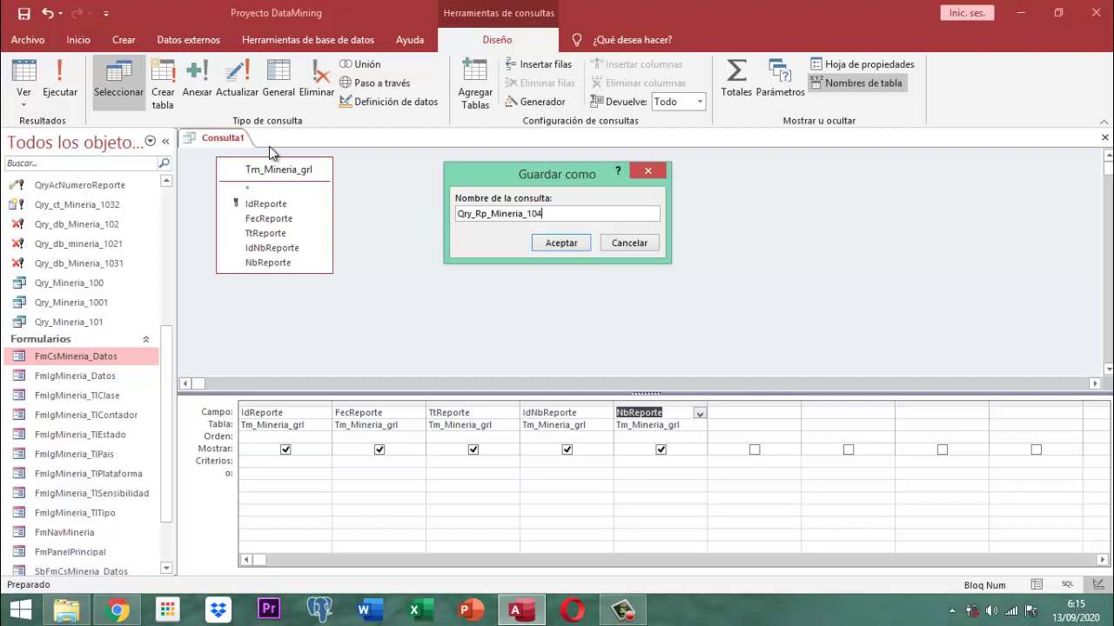
{"action": "left_click", "coordinate": [558, 244]}
{"action": "right_click", "coordinate": [263, 138]}
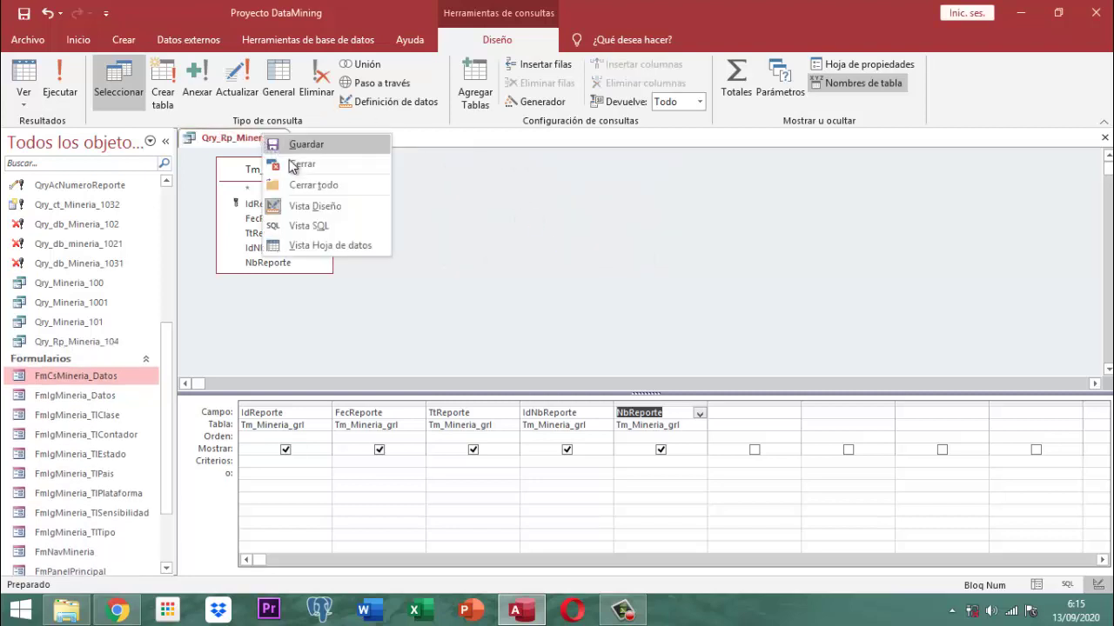
{"action": "left_click", "coordinate": [298, 164]}
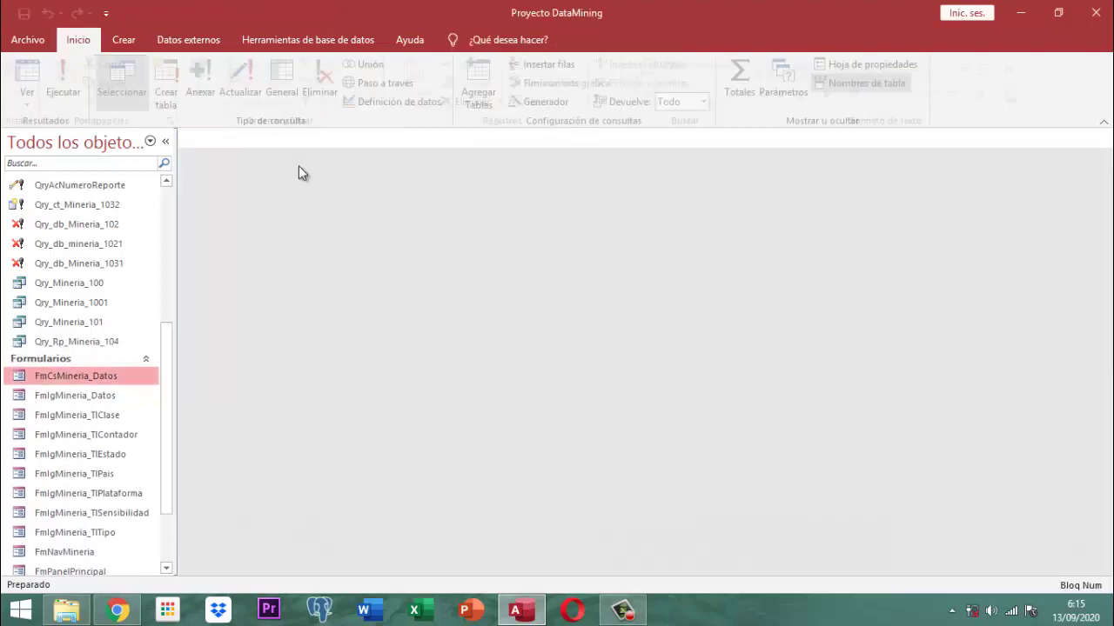
Create another query in design view and add the Tm_Mineria table to it.
{"action": "left_click", "coordinate": [133, 40]}
{"action": "left_click", "coordinate": [325, 85]}
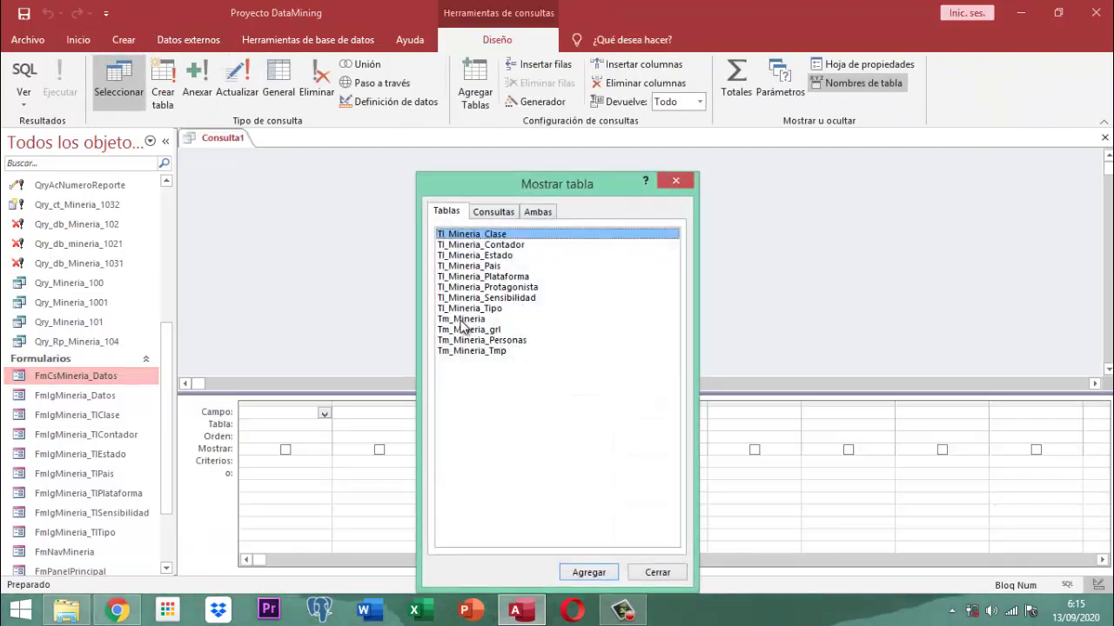
{"action": "left_click", "coordinate": [462, 320]}
{"action": "left_click", "coordinate": [583, 573]}
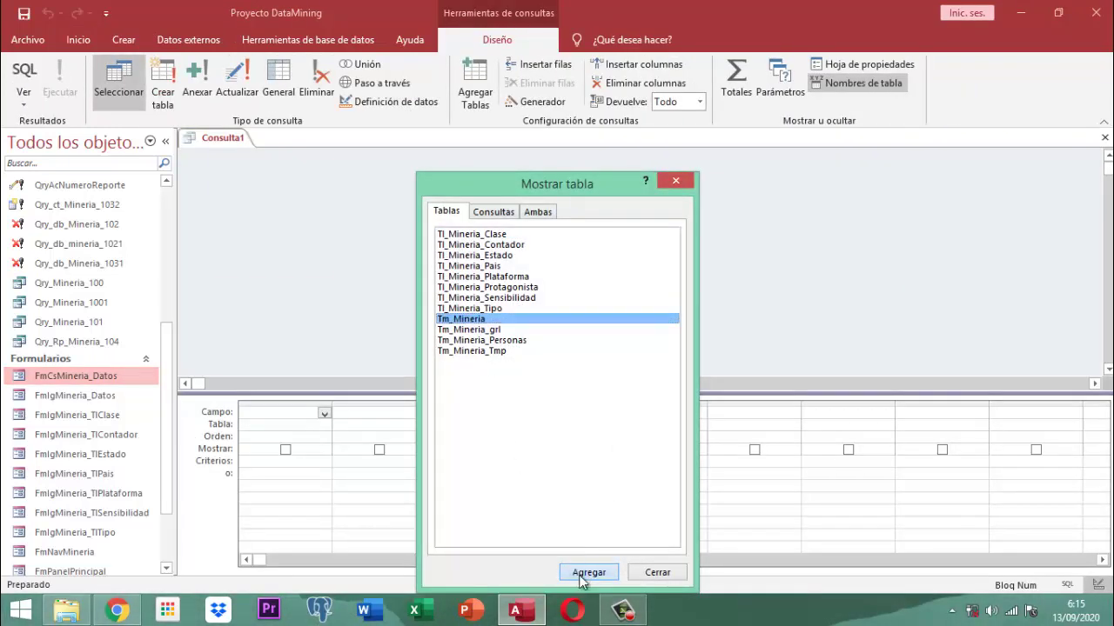
{"action": "left_click", "coordinate": [658, 574]}
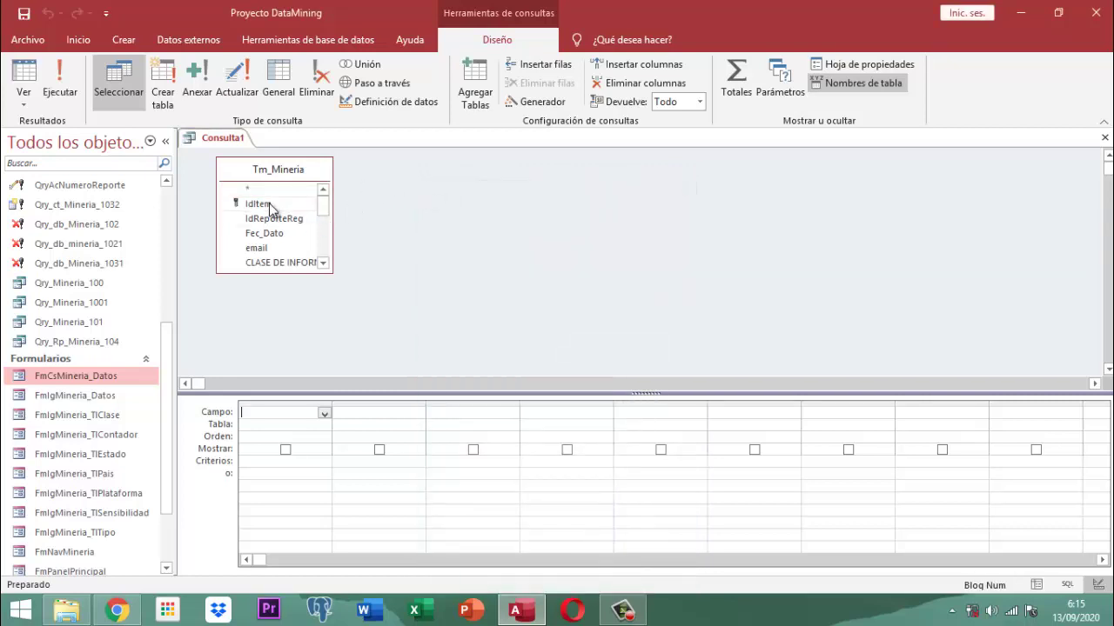
Add the IdItem, IdReporteReg, Fec_Dato and "CLASE DE INFORMACI..." fields of Tm_Mineria to the first four query columns.
{"action": "left_click_drag", "start_coordinate": [264, 205], "coordinate": [259, 414]}
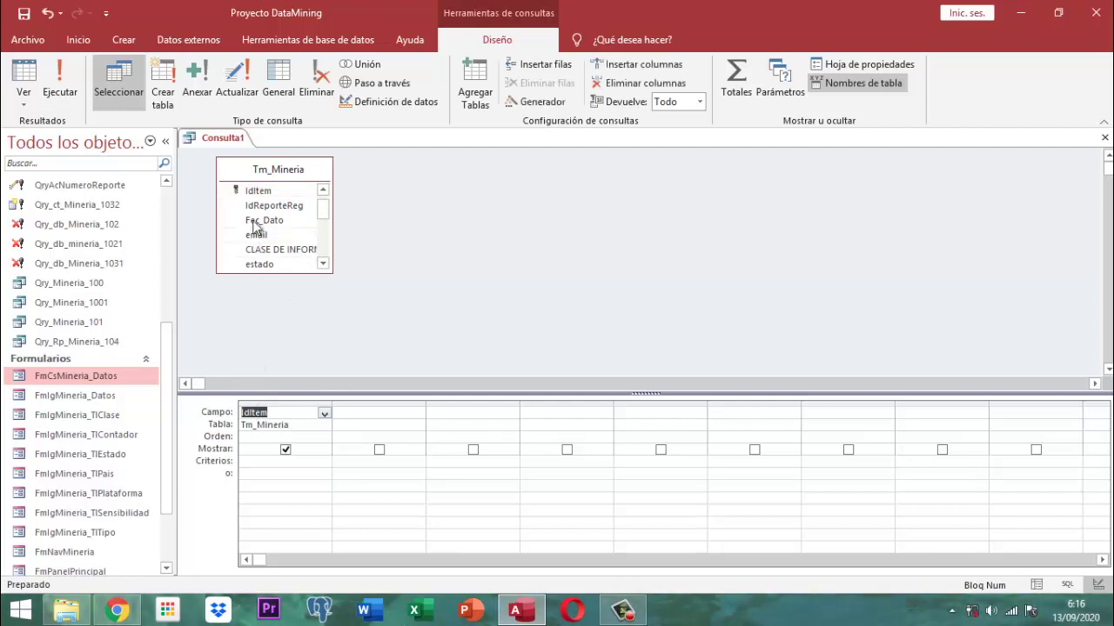
{"action": "left_click_drag", "start_coordinate": [270, 207], "coordinate": [374, 411]}
{"action": "left_click_drag", "start_coordinate": [277, 220], "coordinate": [451, 416]}
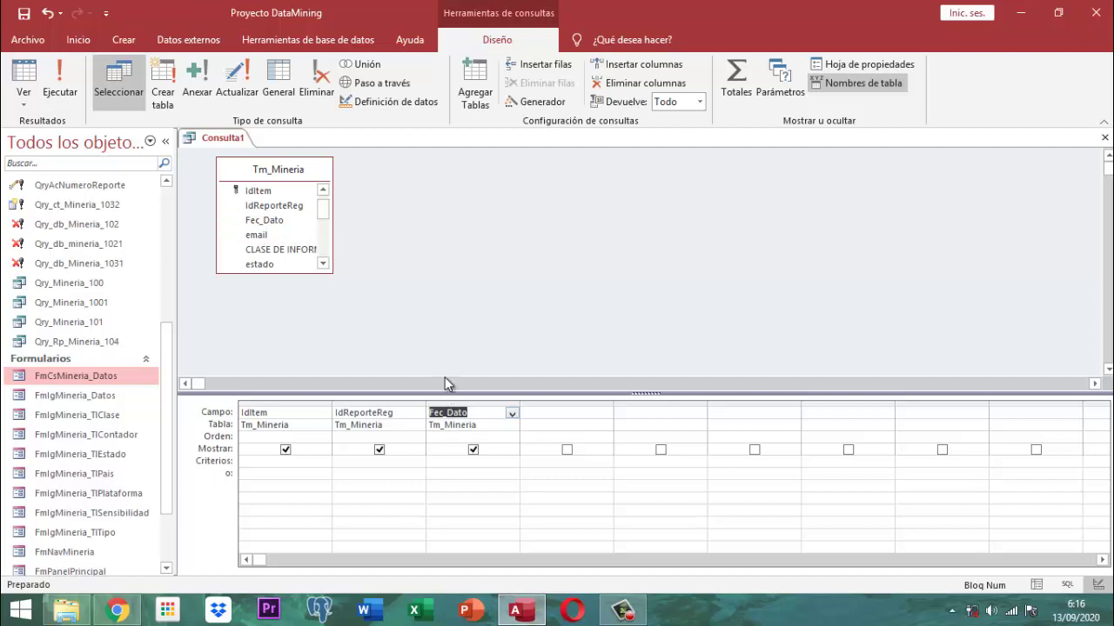
{"action": "left_click", "coordinate": [323, 264]}
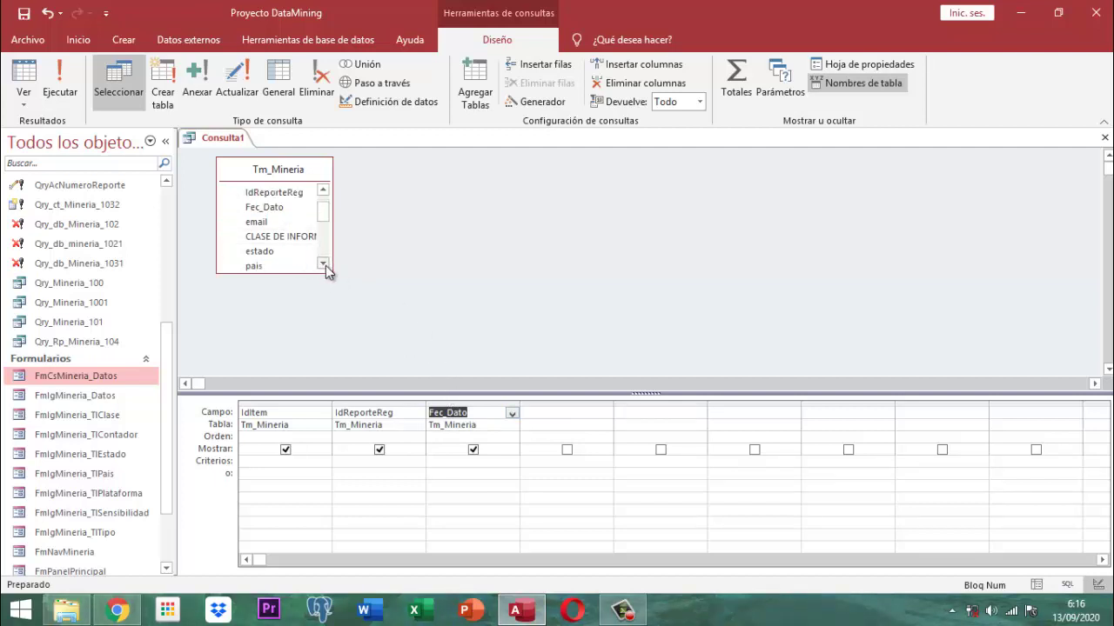
{"action": "left_click", "coordinate": [324, 264]}
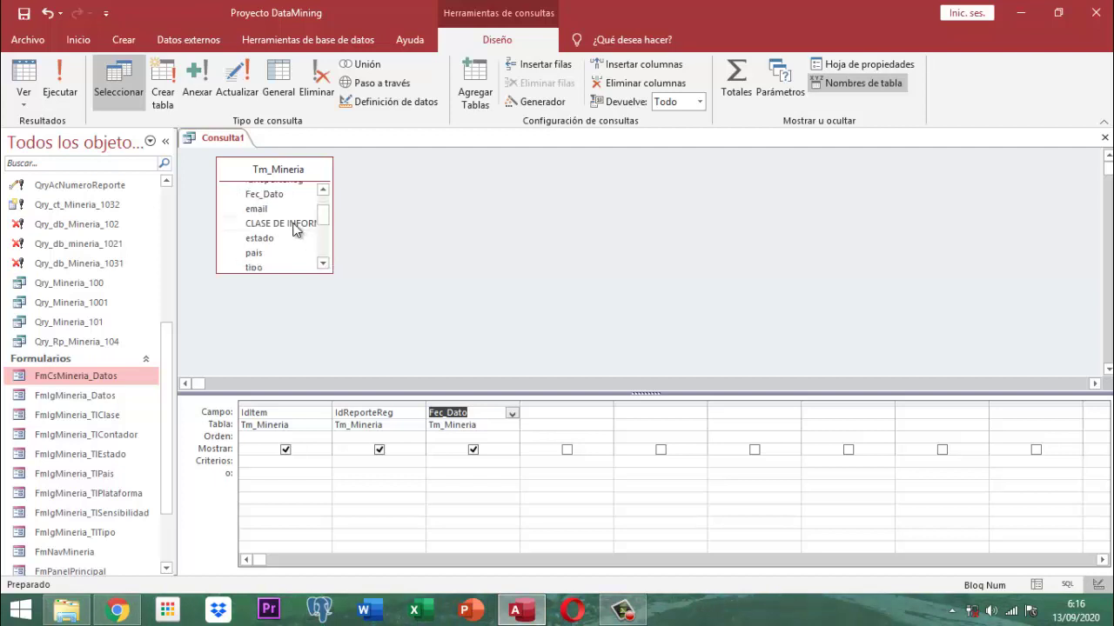
{"action": "left_click_drag", "start_coordinate": [292, 224], "coordinate": [538, 416]}
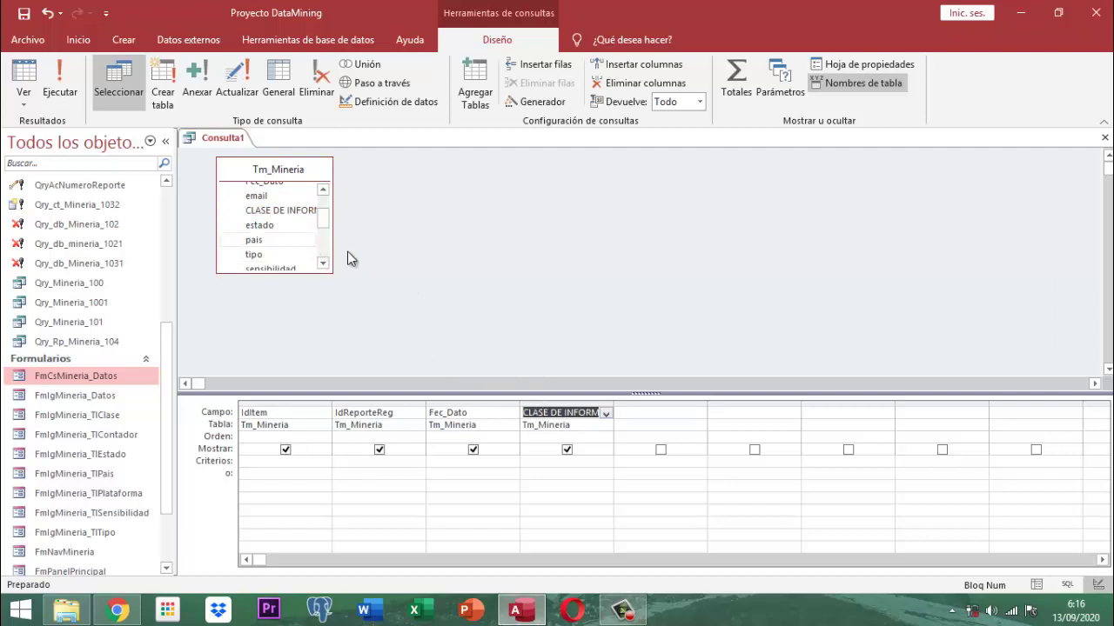
Add the Fec_Dato_Dia field of Tm_Mineria to the query's fifth column and check the remaining fields in the table.
{"action": "left_click", "coordinate": [326, 267]}
{"action": "left_click", "coordinate": [326, 267]}
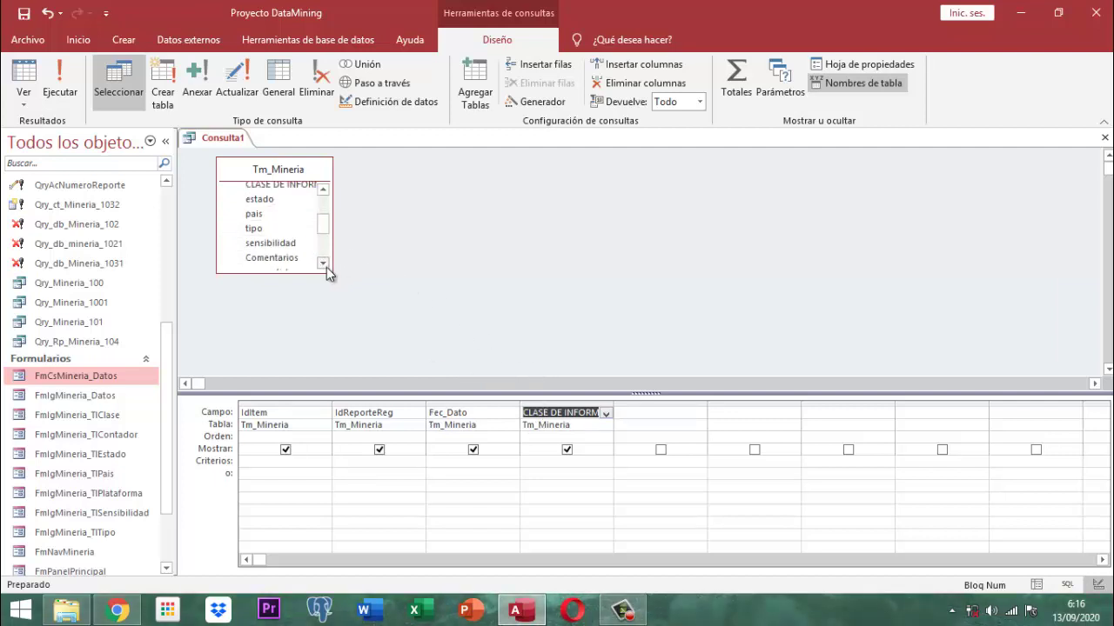
{"action": "left_click", "coordinate": [326, 267]}
{"action": "left_click", "coordinate": [327, 268]}
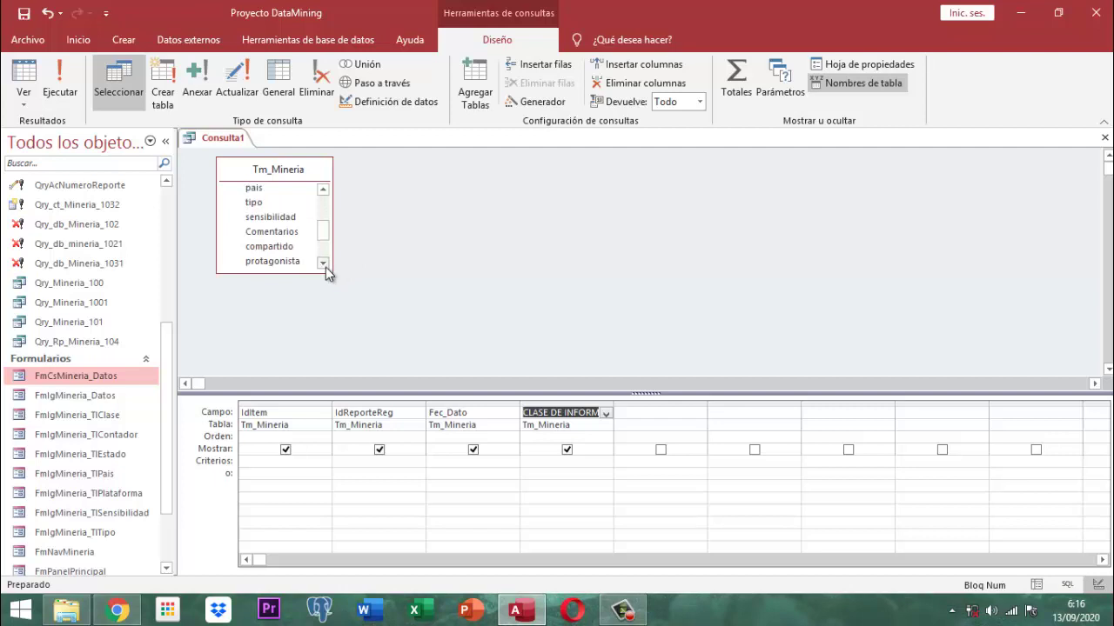
{"action": "left_click", "coordinate": [326, 267]}
{"action": "left_click", "coordinate": [326, 265]}
{"action": "left_click", "coordinate": [327, 265]}
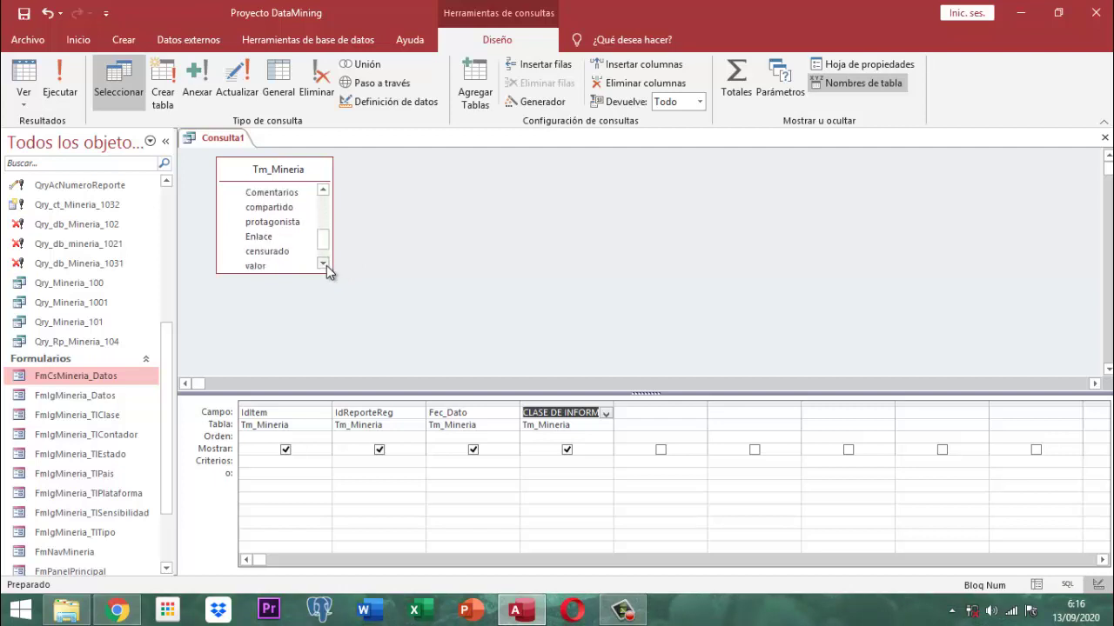
{"action": "left_click", "coordinate": [328, 265]}
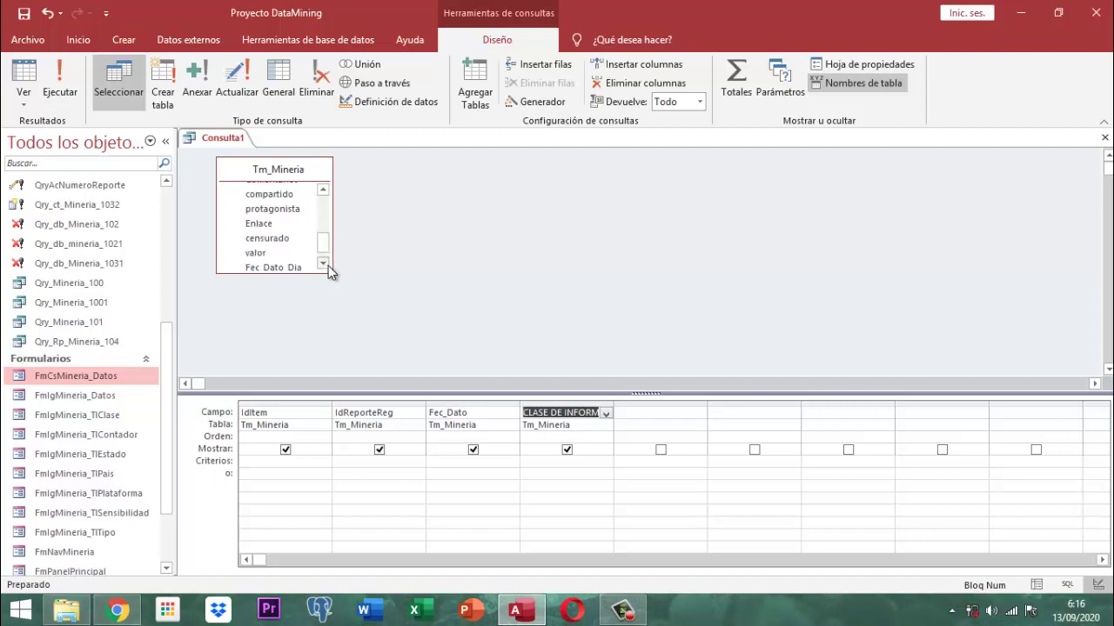
{"action": "left_click", "coordinate": [327, 265]}
{"action": "left_click_drag", "start_coordinate": [288, 255], "coordinate": [644, 409]}
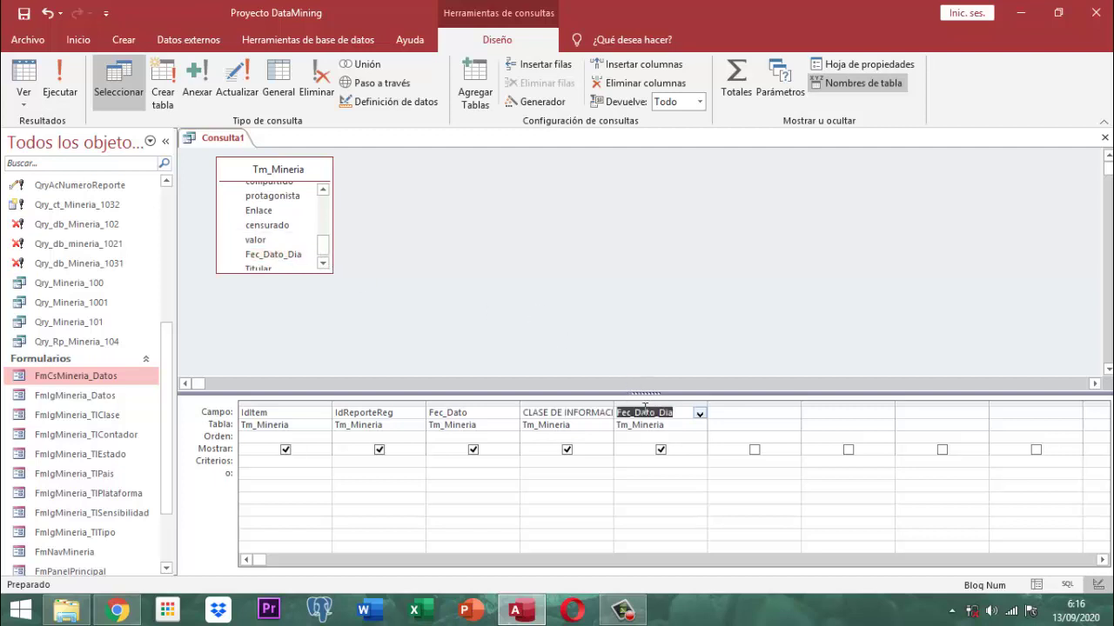
{"action": "left_click", "coordinate": [327, 263]}
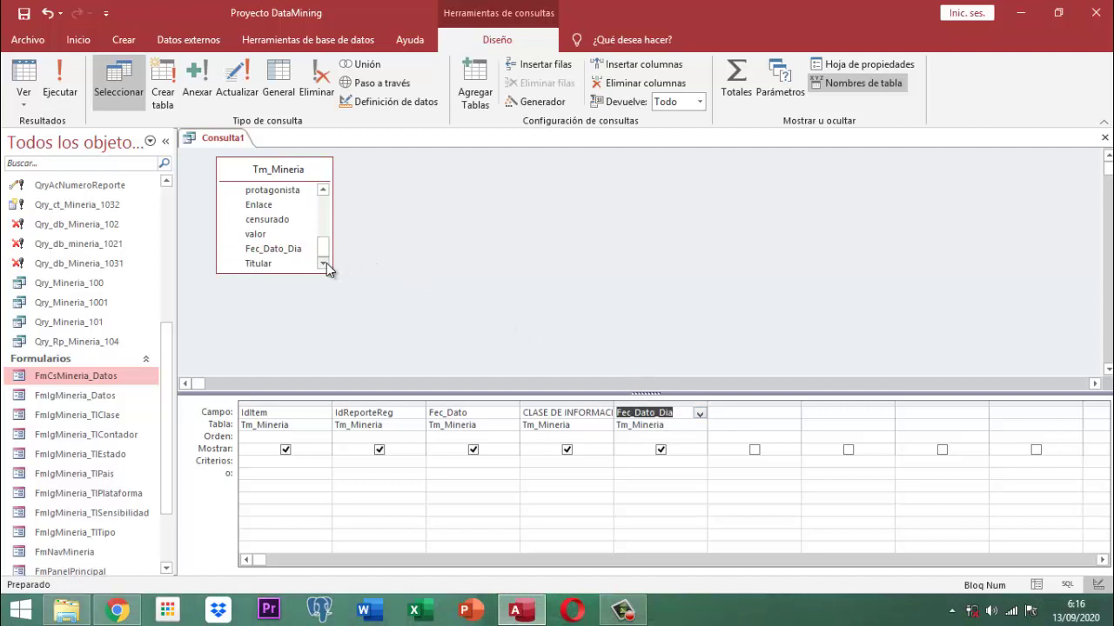
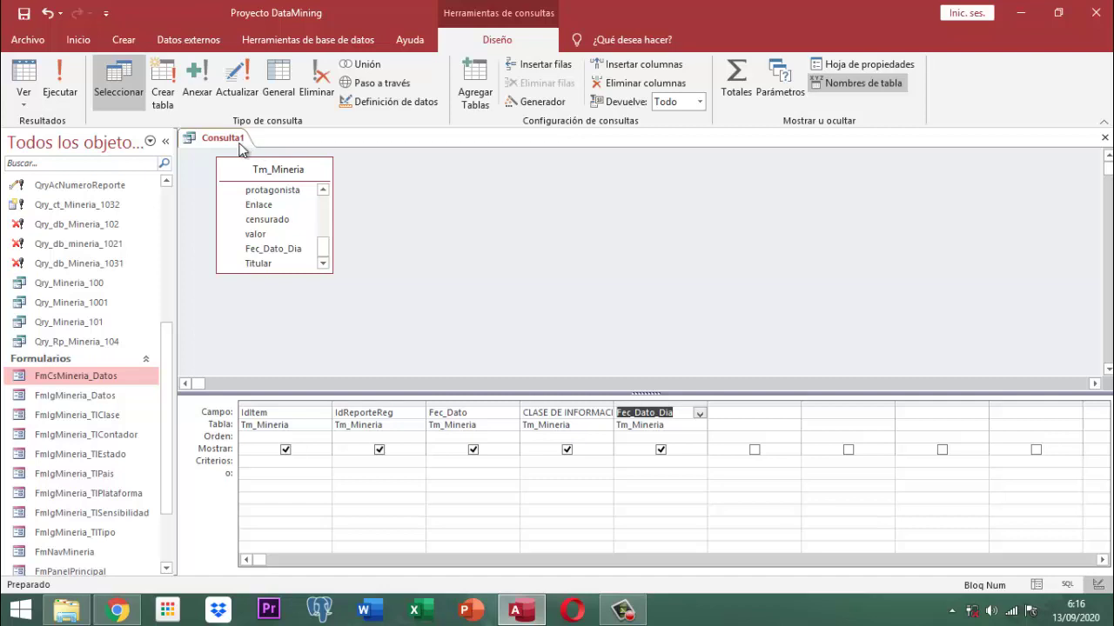
Save the Tm_Mineria query as Qry_Rp_Mineria_1041 and close it.
{"action": "right_click", "coordinate": [240, 144]}
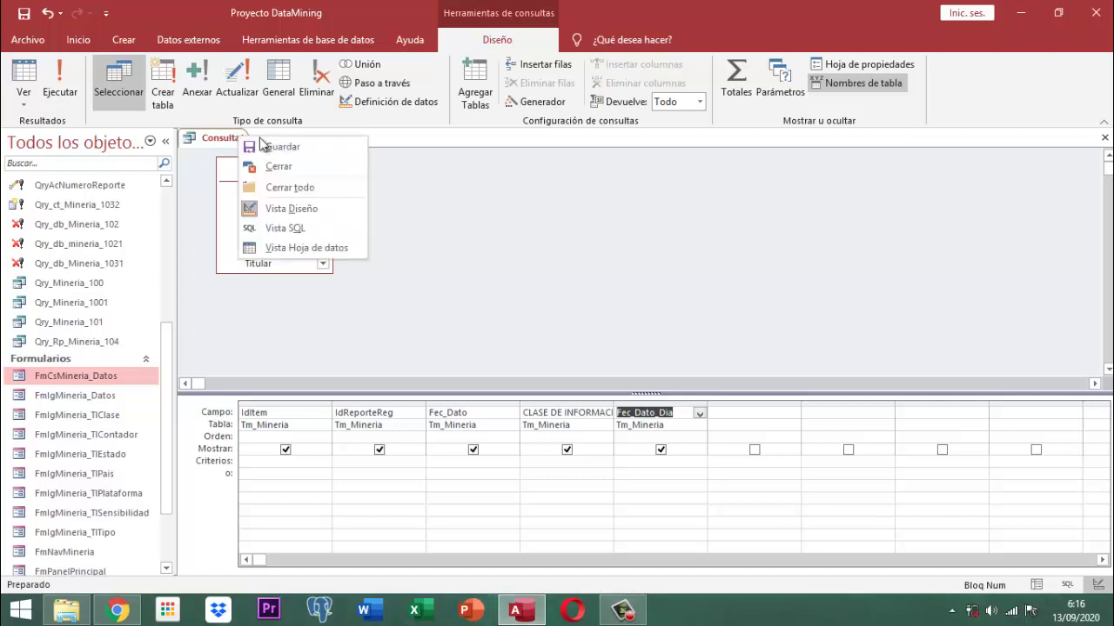
{"action": "left_click", "coordinate": [285, 146]}
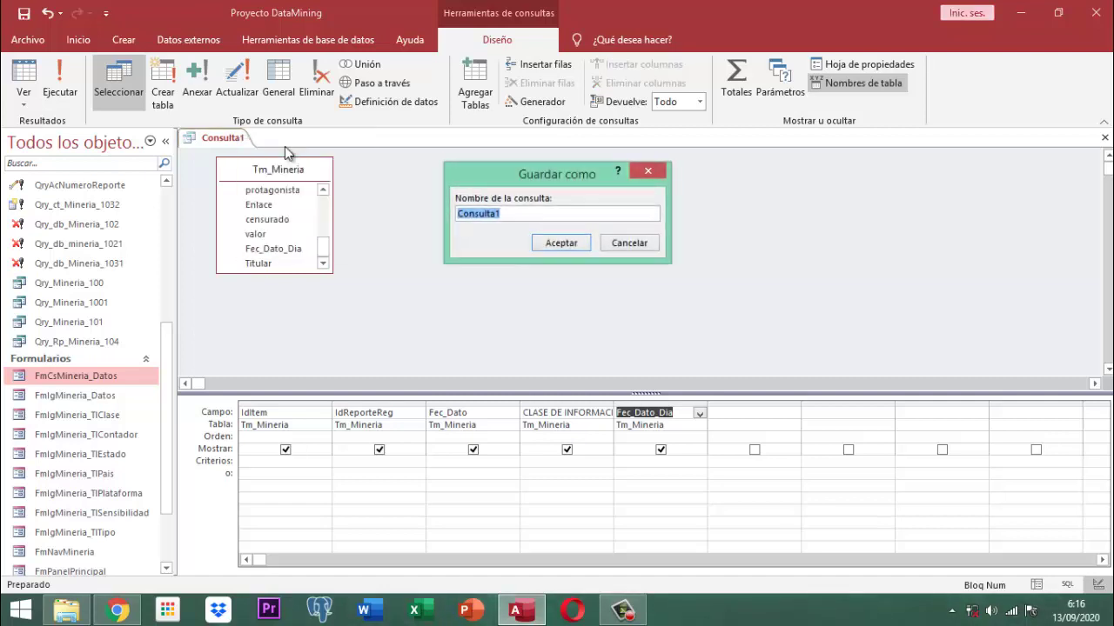
{"action": "type", "text": "Qry_Rp_Mineria"}
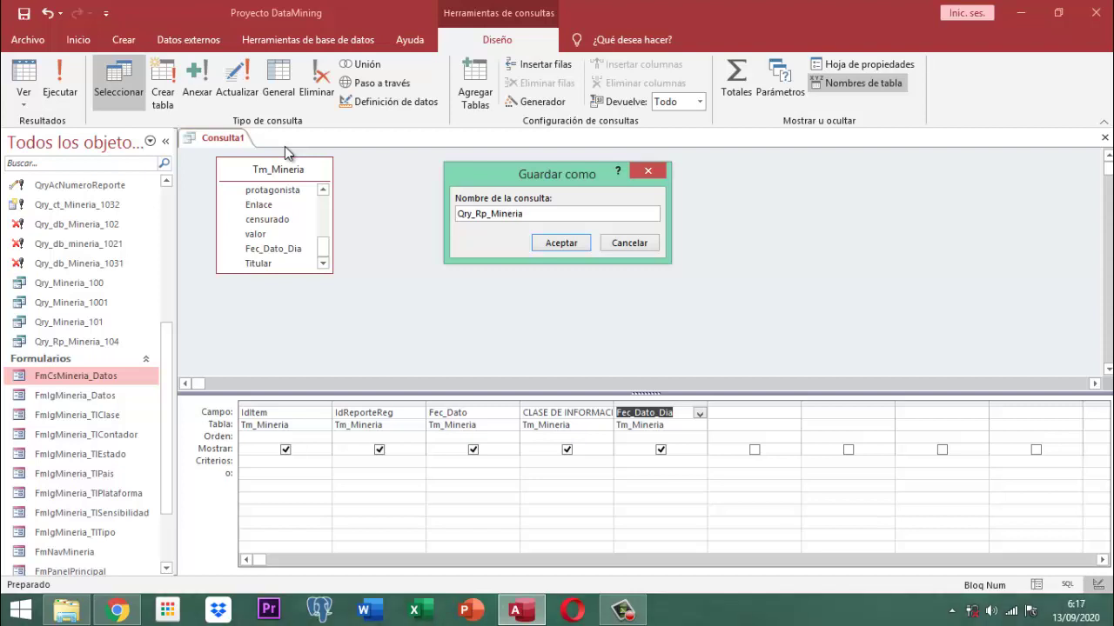
{"action": "type", "text": "_1041"}
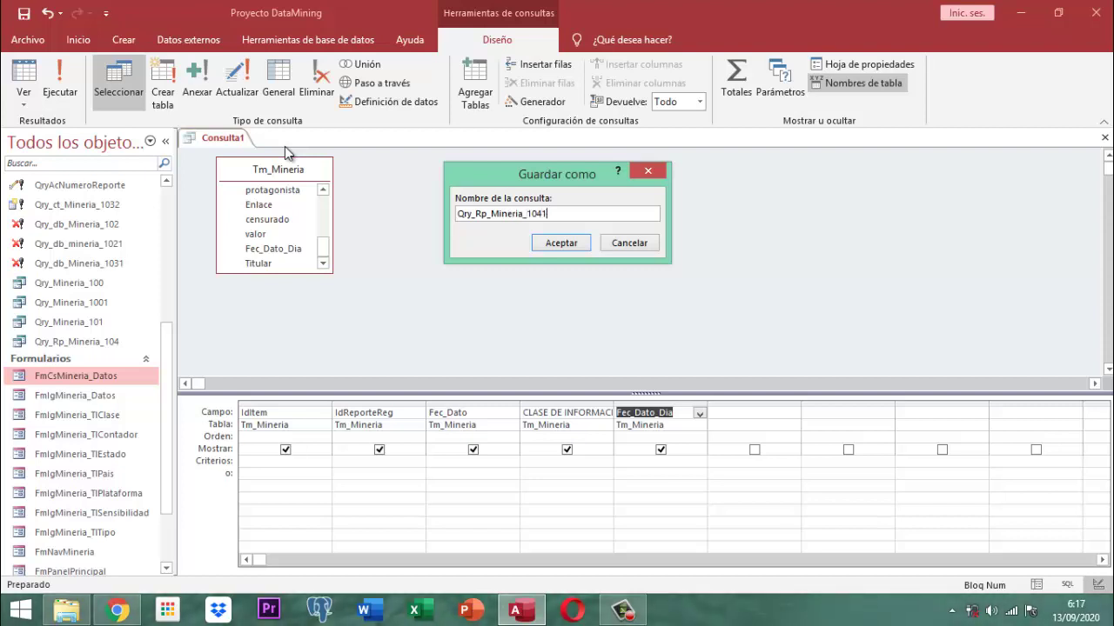
{"action": "left_click", "coordinate": [555, 242]}
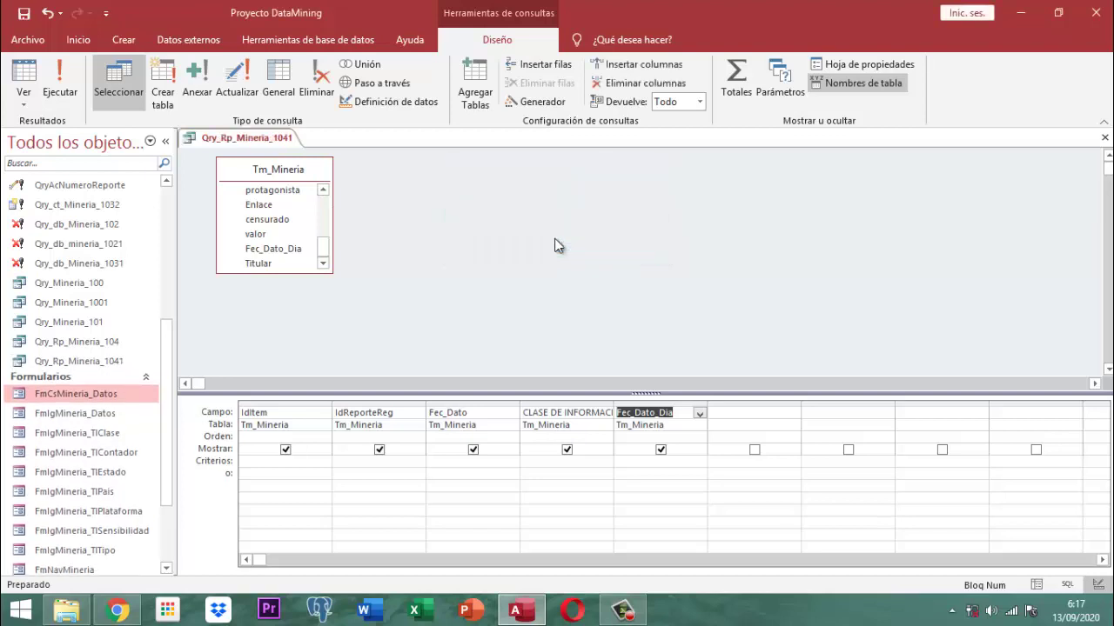
{"action": "right_click", "coordinate": [259, 142]}
{"action": "left_click", "coordinate": [287, 166]}
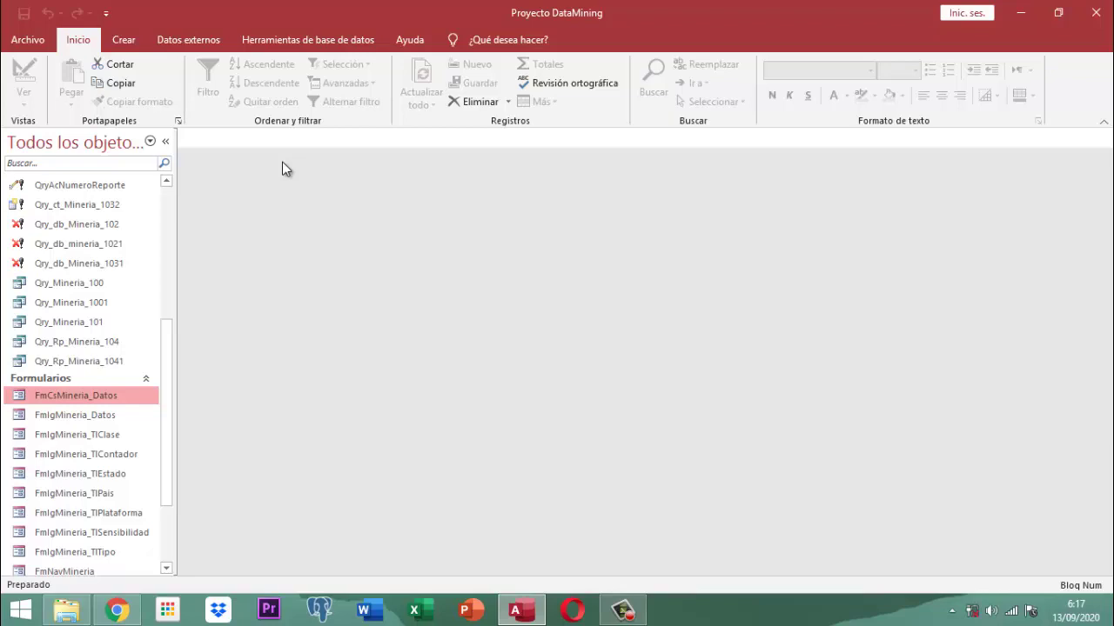
Create a blank report without the field list and save it as Inf_Mineria_1041.
{"action": "left_click", "coordinate": [110, 37]}
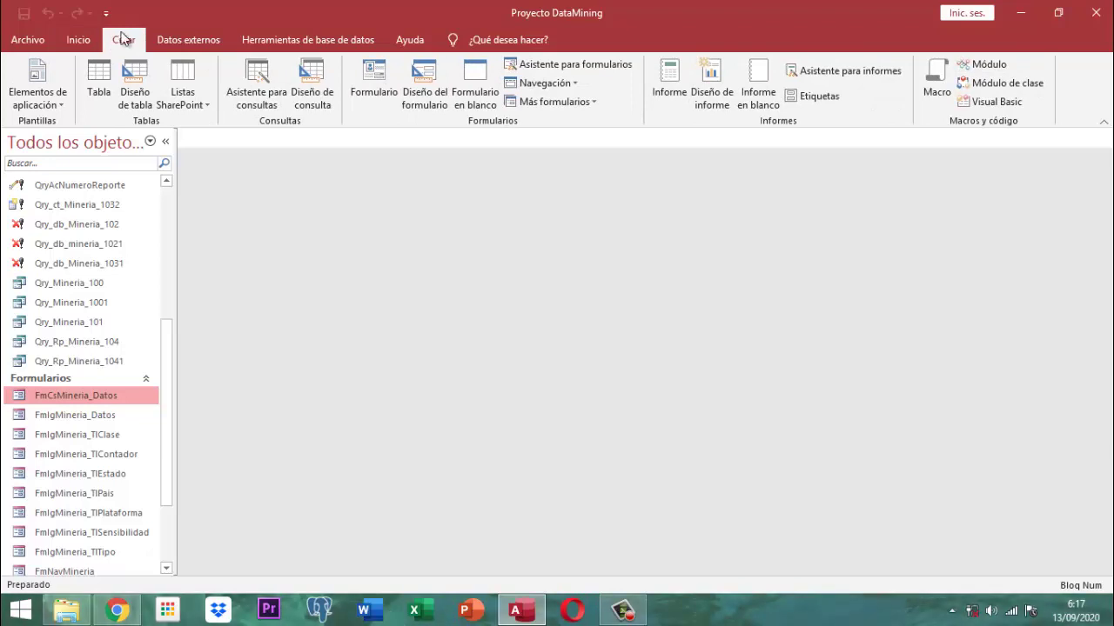
{"action": "left_click", "coordinate": [764, 97]}
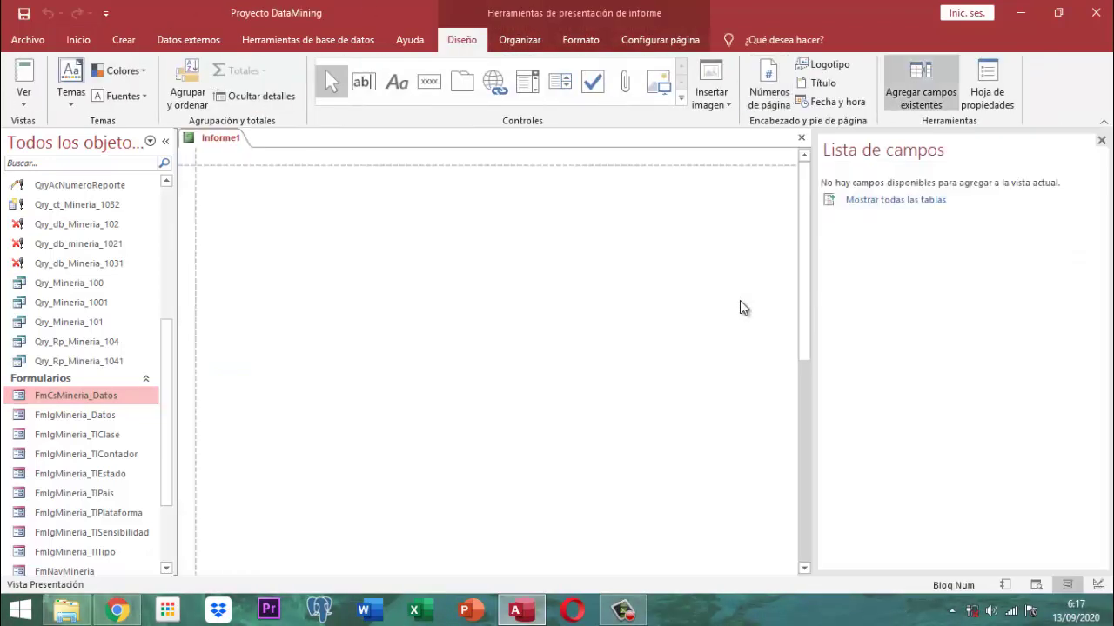
{"action": "left_click", "coordinate": [1101, 142]}
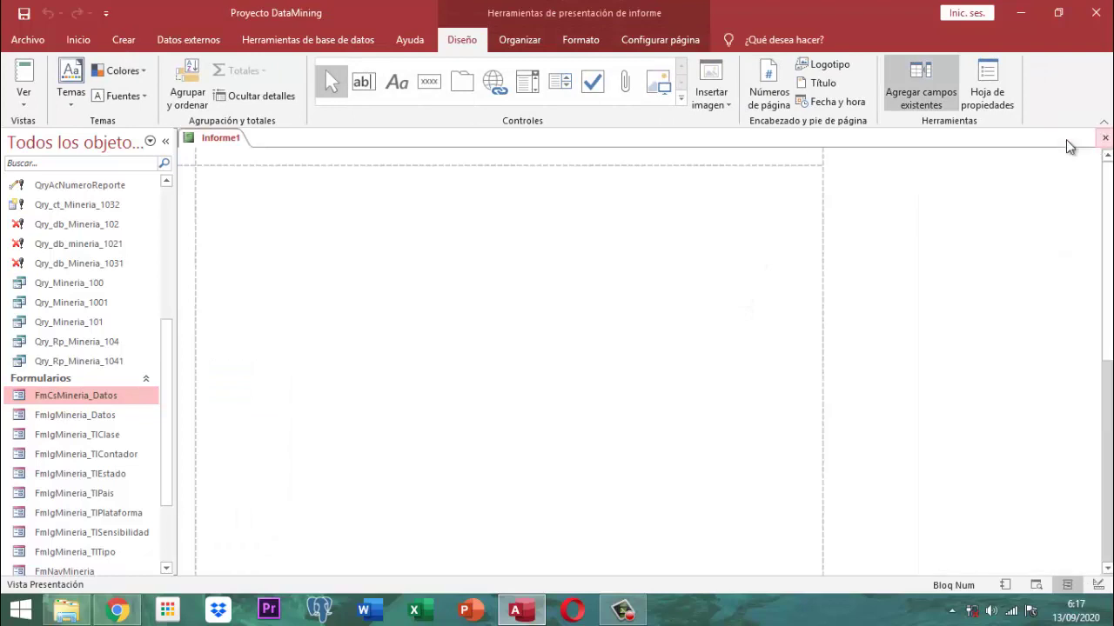
{"action": "right_click", "coordinate": [234, 143]}
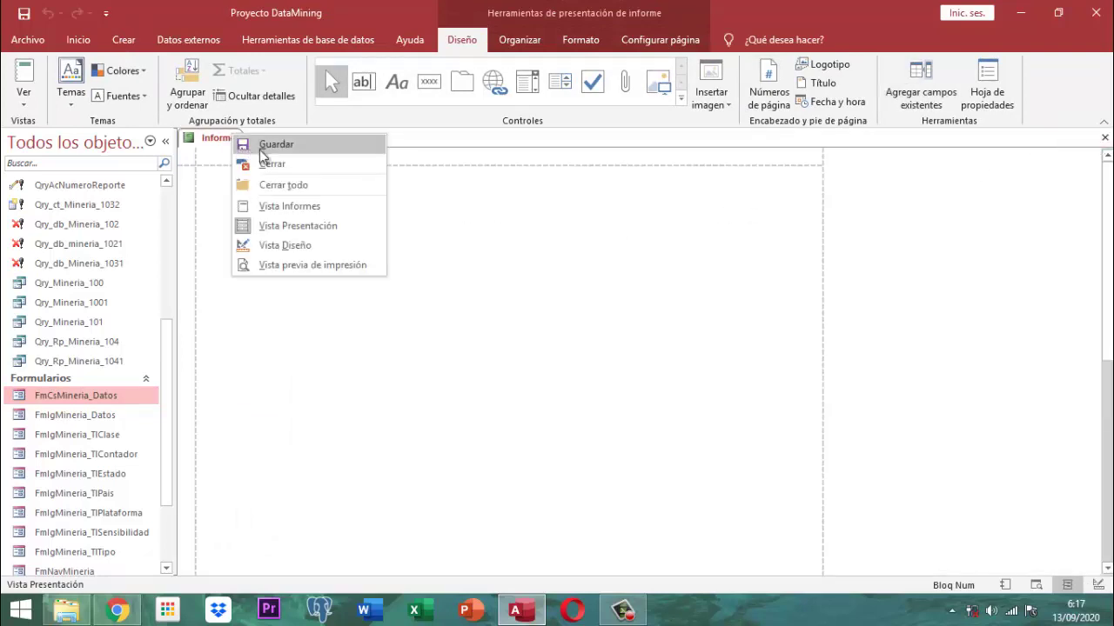
{"action": "left_click", "coordinate": [269, 145]}
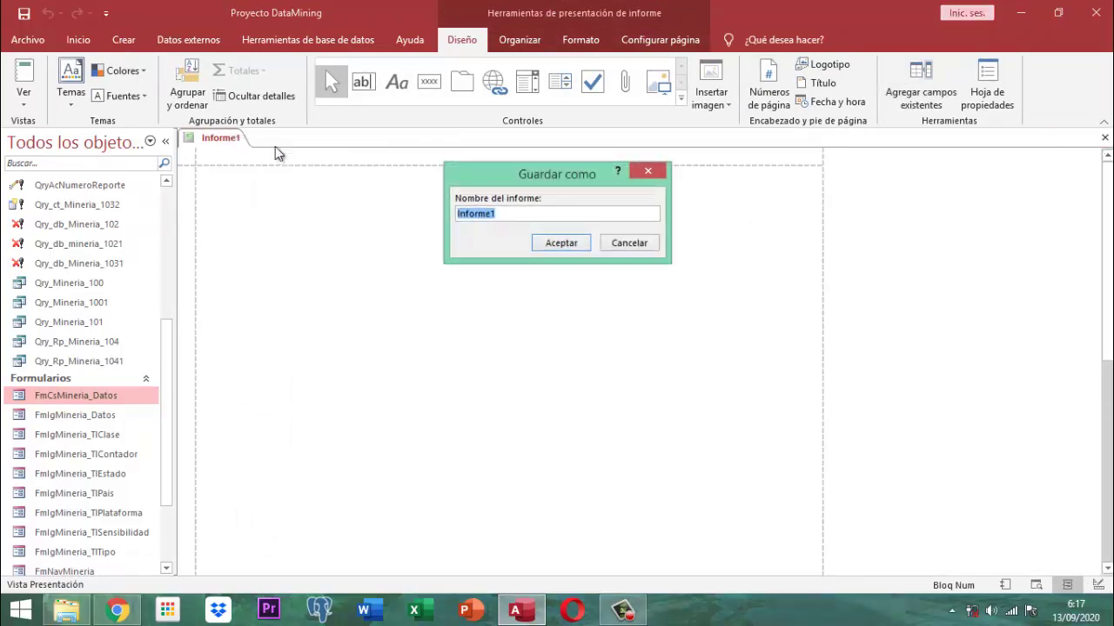
{"action": "type", "text": "Inf"}
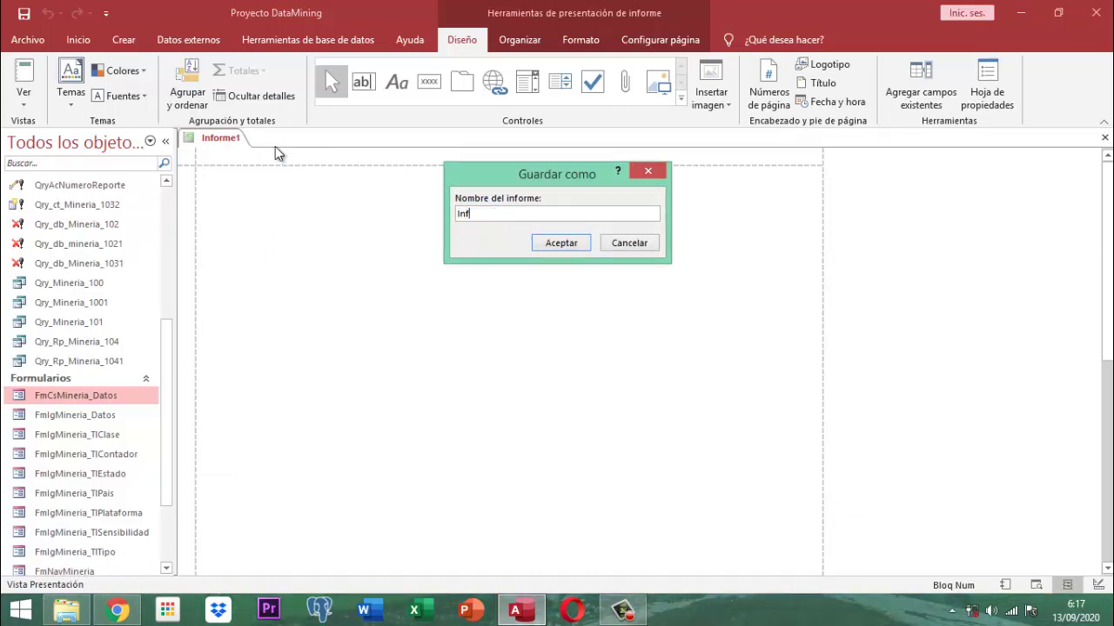
{"action": "type", "text": "_Mineria_1041"}
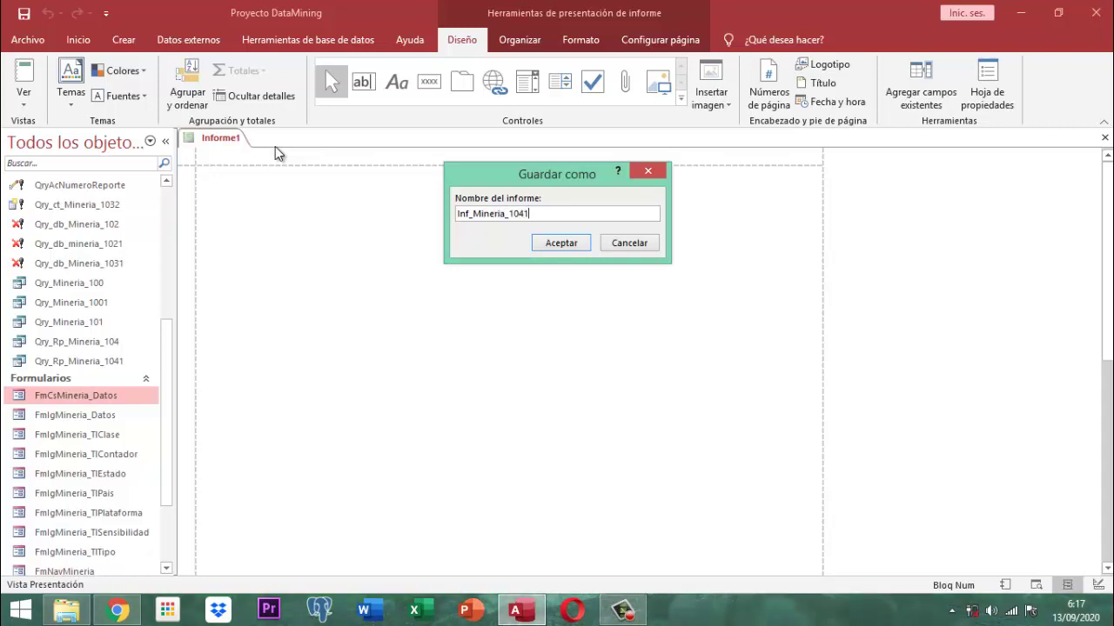
{"action": "left_click", "coordinate": [561, 244]}
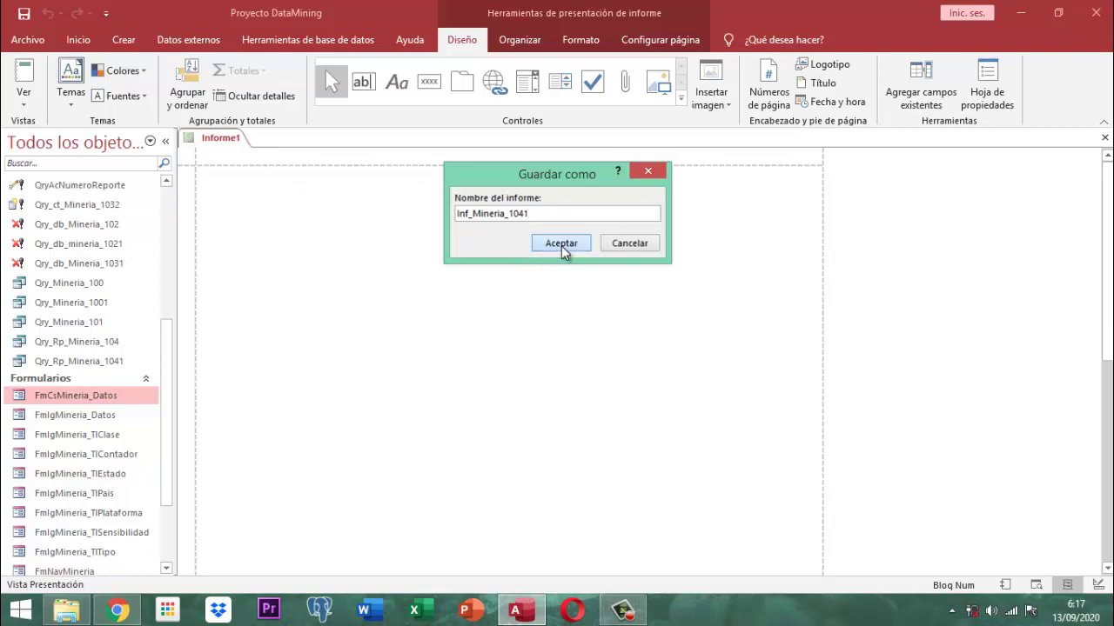
Open the Inf_Mineria_1041 report in design view and set its record source to Qry_Rp_Mineria_1041.
{"action": "right_click", "coordinate": [232, 136]}
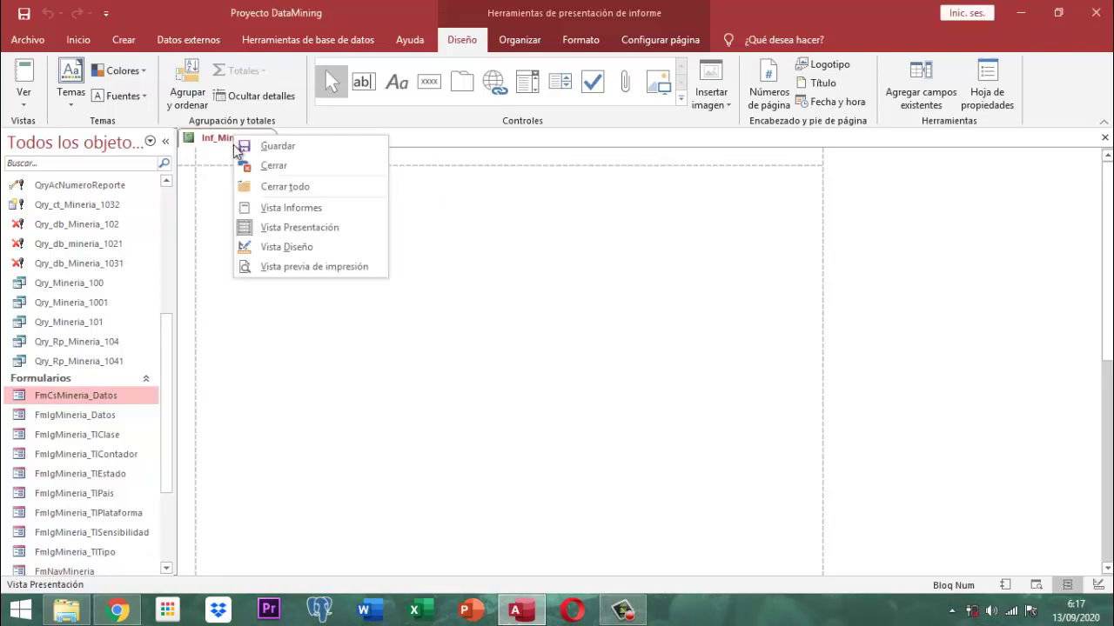
{"action": "left_click", "coordinate": [272, 247]}
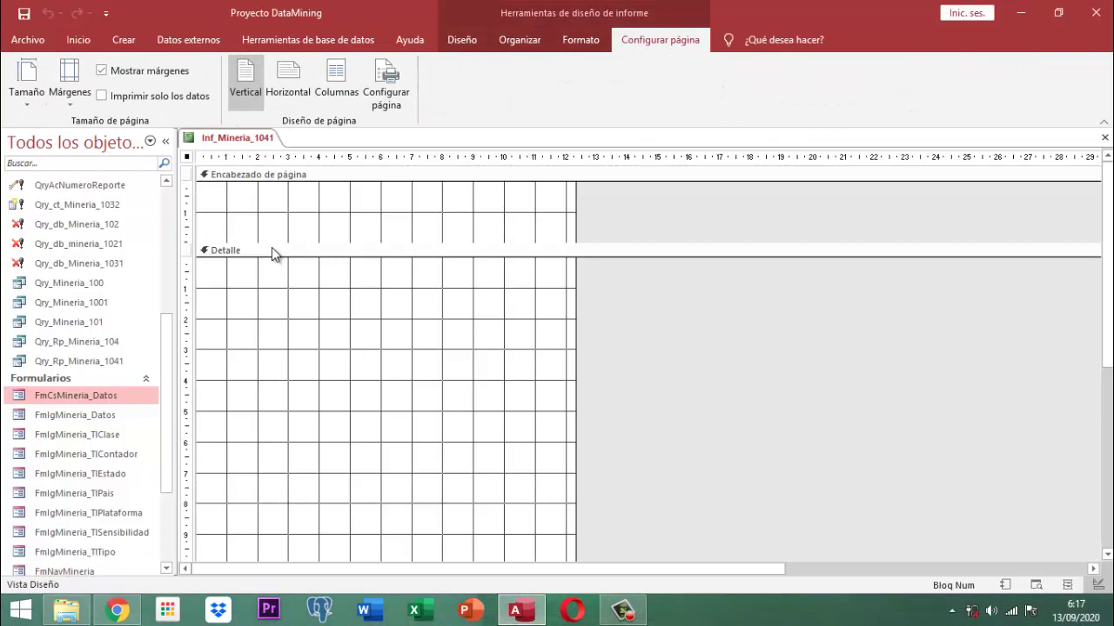
{"action": "left_click", "coordinate": [475, 44]}
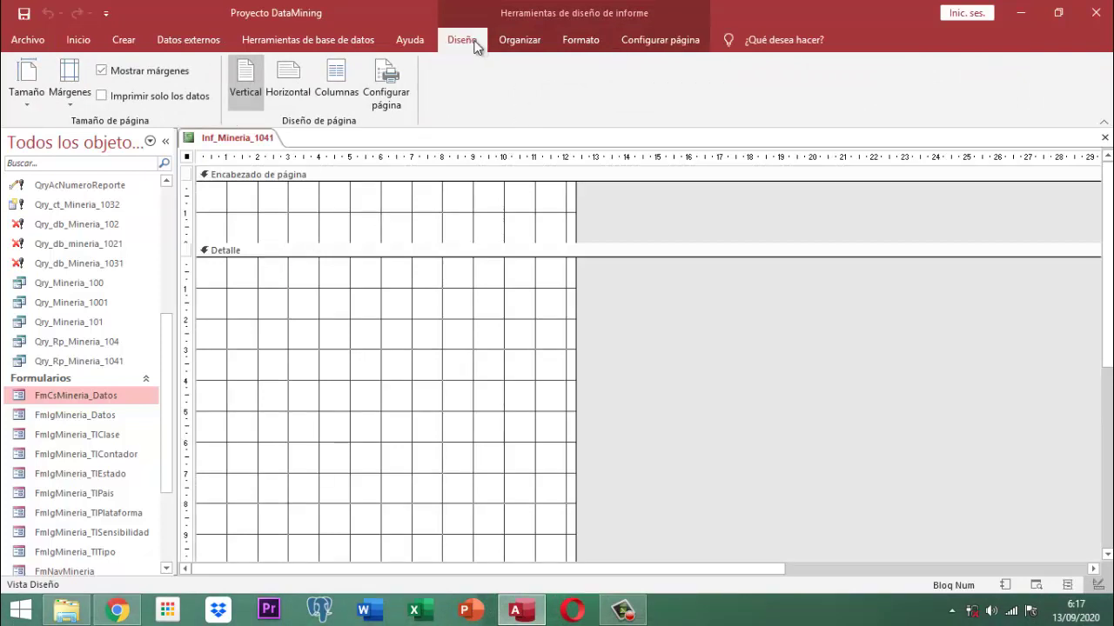
{"action": "left_click", "coordinate": [905, 103]}
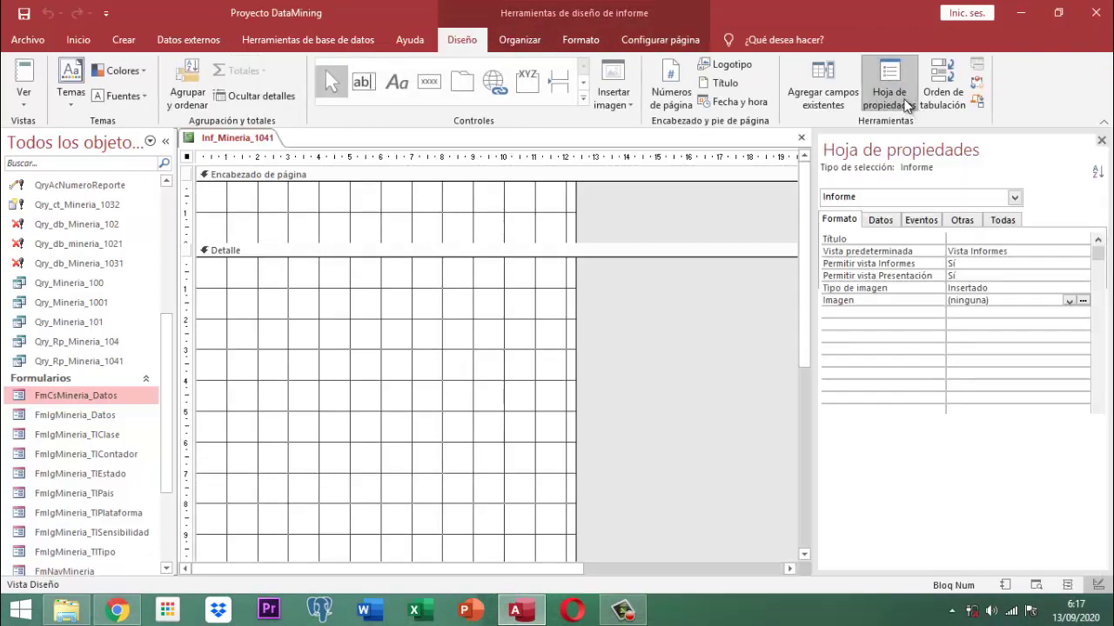
{"action": "left_click", "coordinate": [880, 219]}
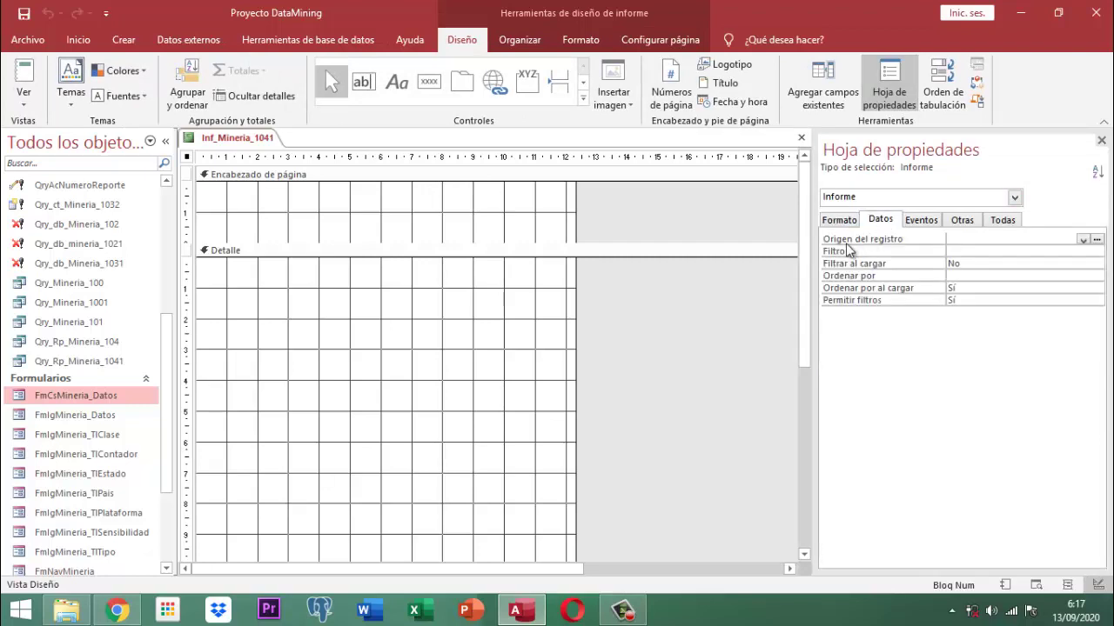
{"action": "left_click", "coordinate": [1083, 240]}
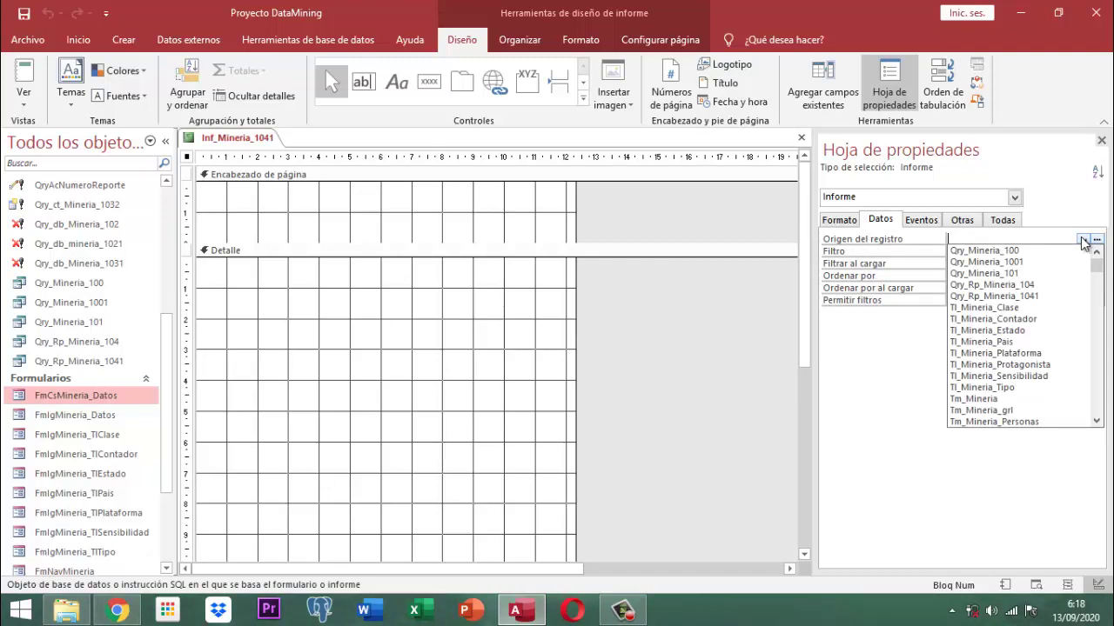
{"action": "left_click", "coordinate": [1023, 297]}
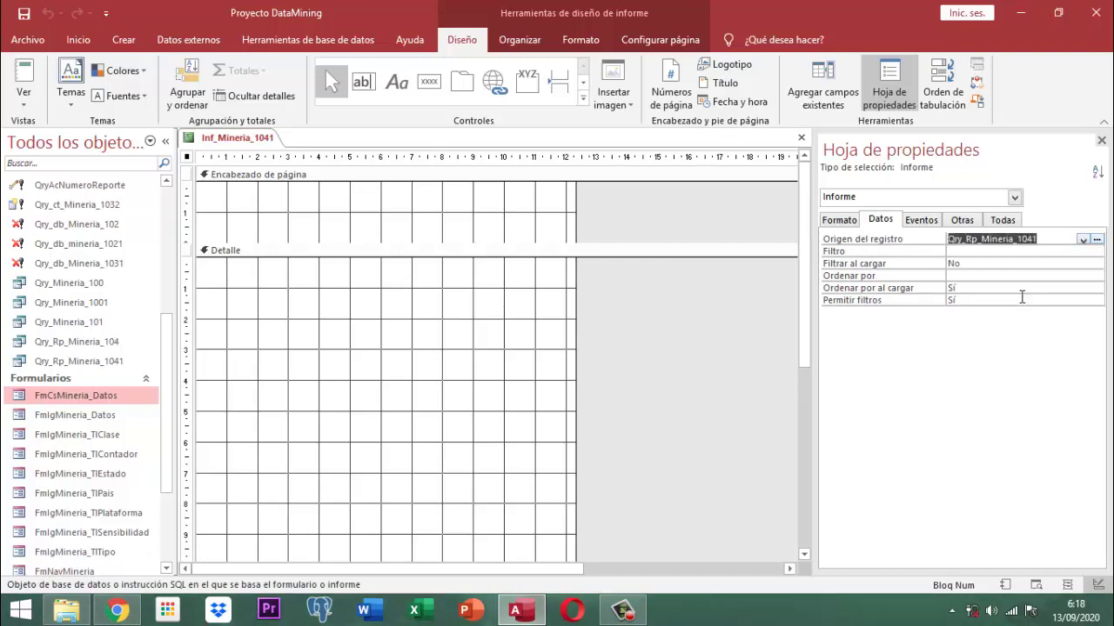
{"action": "left_click", "coordinate": [1100, 141]}
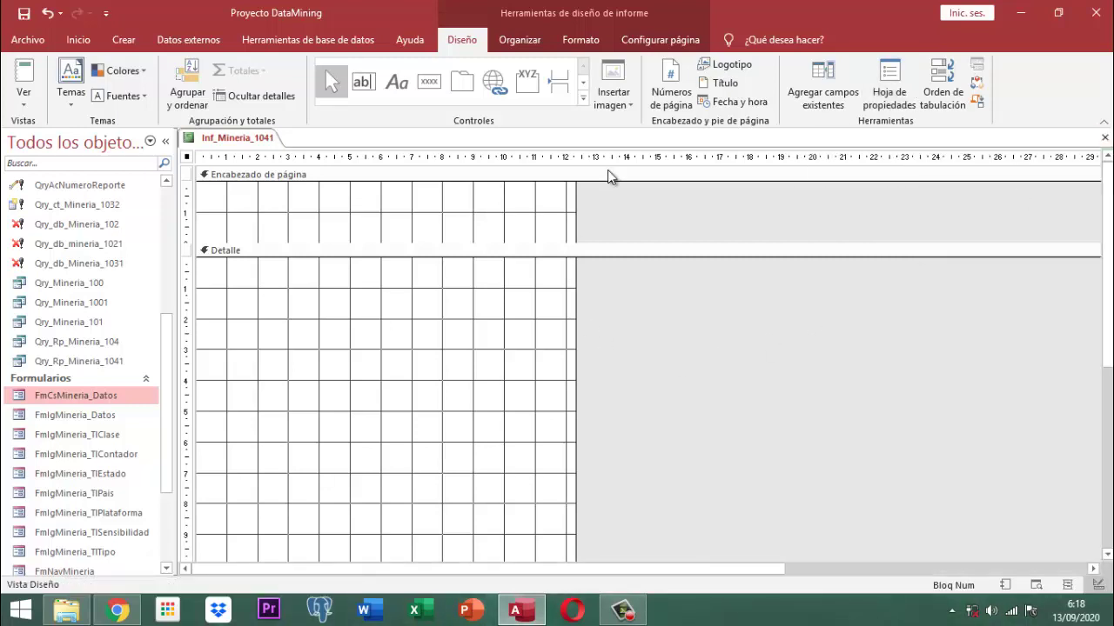
Add the IdItem, IdReporteReg, Fec_Dato, CLASE DE INFORMACION and Fec_Dato_Dia fields to the report's Detail section.
{"action": "left_click", "coordinate": [820, 78]}
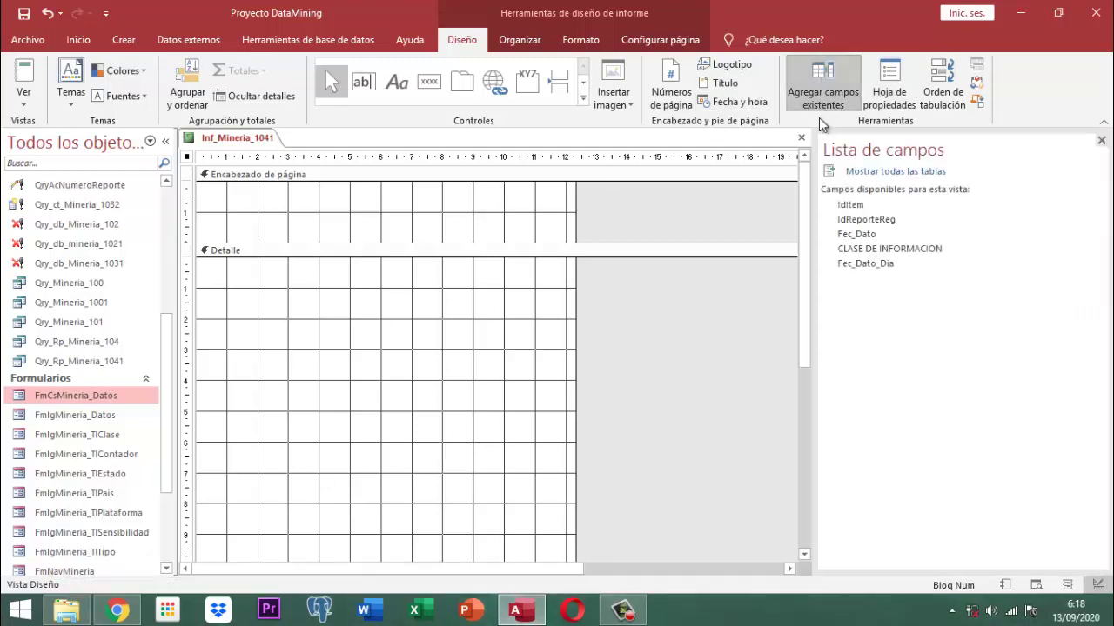
{"action": "left_click", "coordinate": [852, 206]}
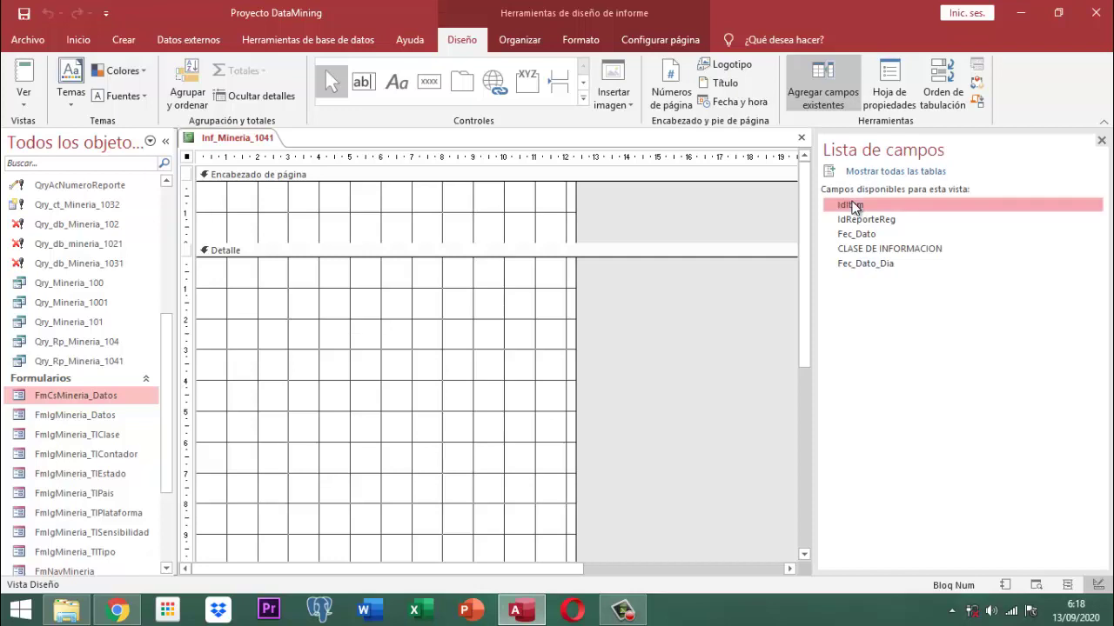
{"action": "key", "text": "shift+Down"}
{"action": "key", "text": "shift+Down"}
{"action": "key", "text": "shift+Down"}
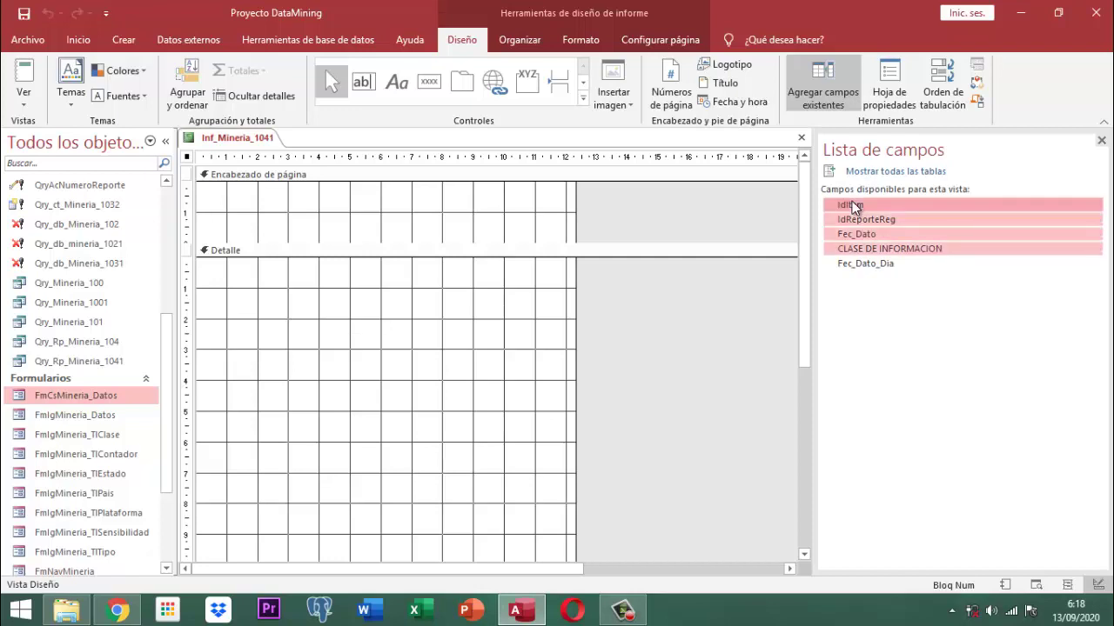
{"action": "left_click_drag", "start_coordinate": [852, 201], "coordinate": [325, 310]}
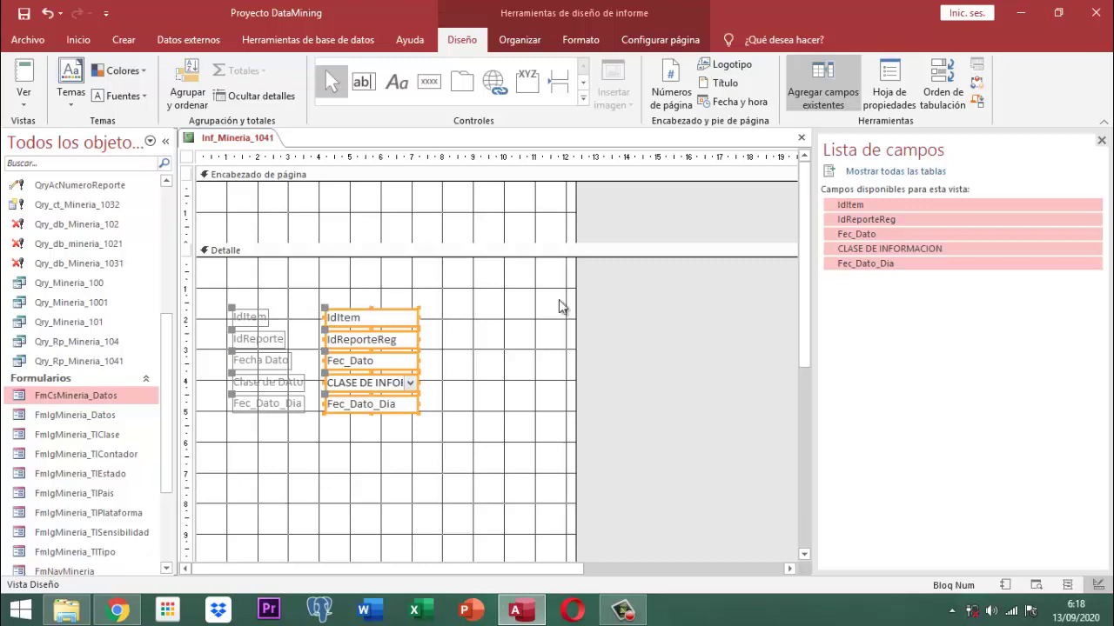
{"action": "left_click", "coordinate": [1102, 140]}
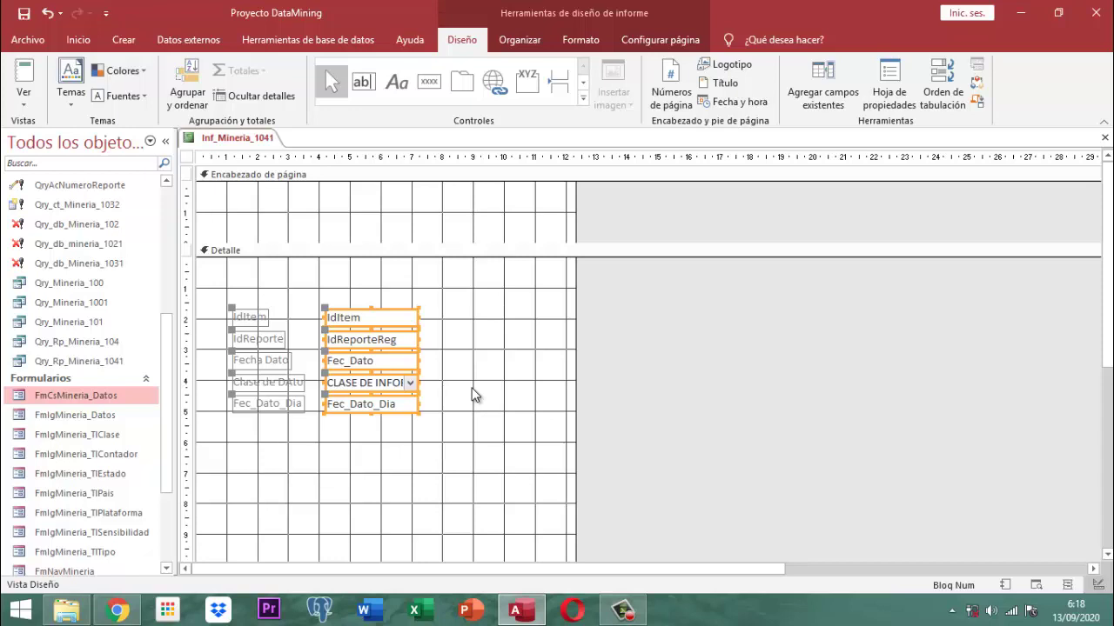
Arrange the five report fields in a tabular layout and move the whole layout to the report's left edge.
{"action": "left_click", "coordinate": [527, 39]}
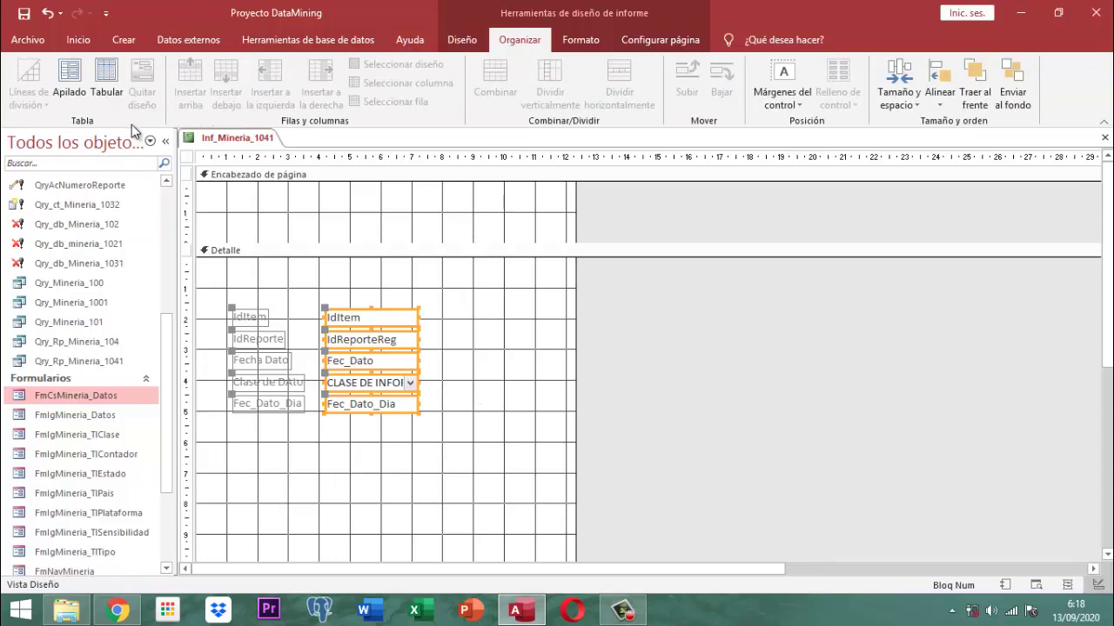
{"action": "left_click", "coordinate": [107, 76]}
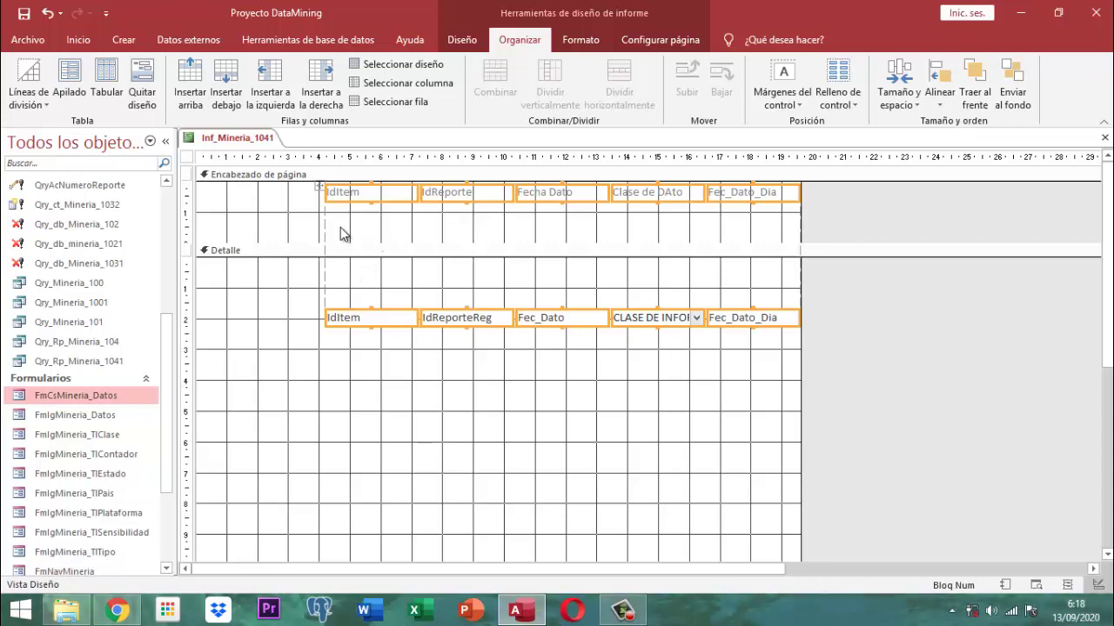
{"action": "key", "text": "Left"}
{"action": "key", "text": "Left"}
{"action": "key", "text": "Left"}
{"action": "key", "text": "Left"}
{"action": "key", "text": "Left"}
{"action": "key", "text": "Left"}
{"action": "key", "text": "Left"}
{"action": "key", "text": "Left"}
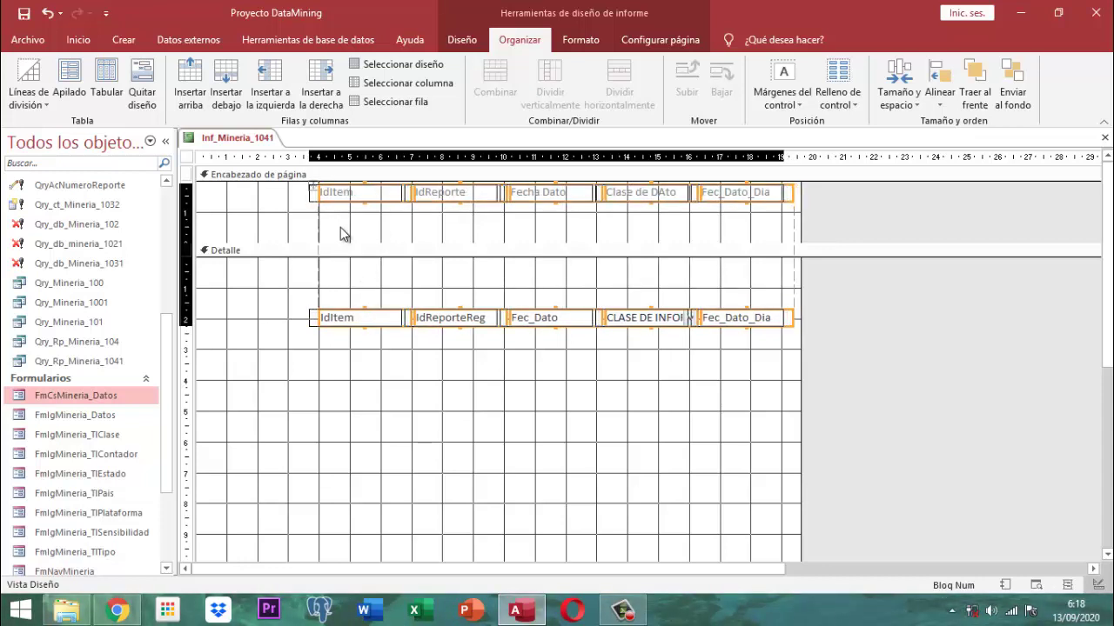
{"action": "key", "text": "Left"}
{"action": "key", "text": "Left"}
{"action": "key", "text": "Left"}
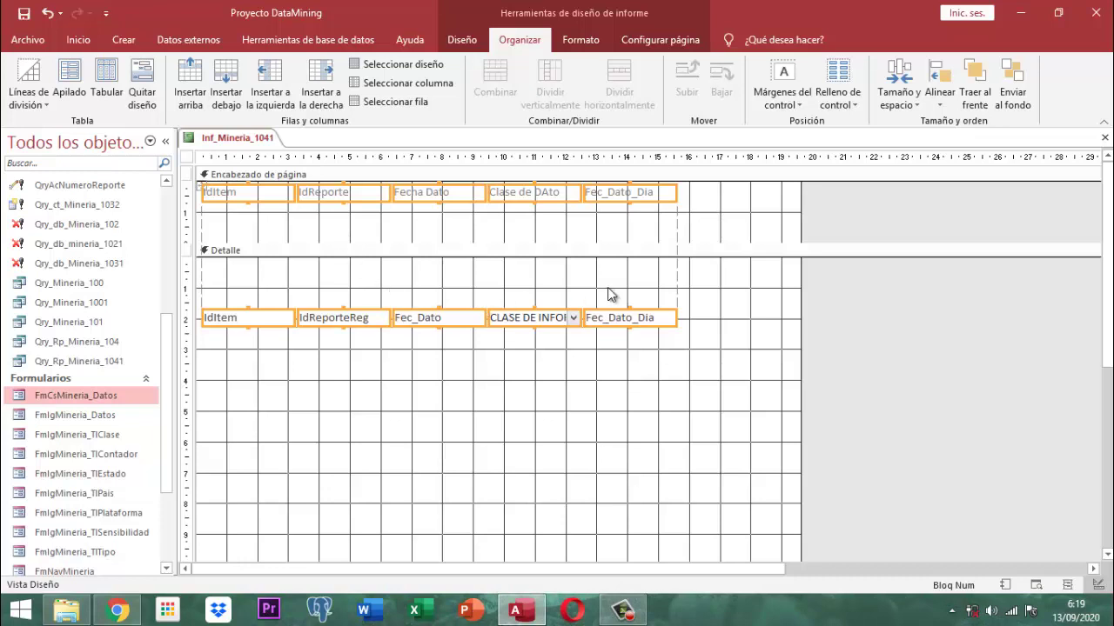
{"action": "key", "text": "Delete"}
{"action": "key", "text": "ctrl+z"}
Reduce the page header to the height of its labels, shorten the Detail section below its fields and collapse the page footer.
{"action": "left_click", "coordinate": [660, 252]}
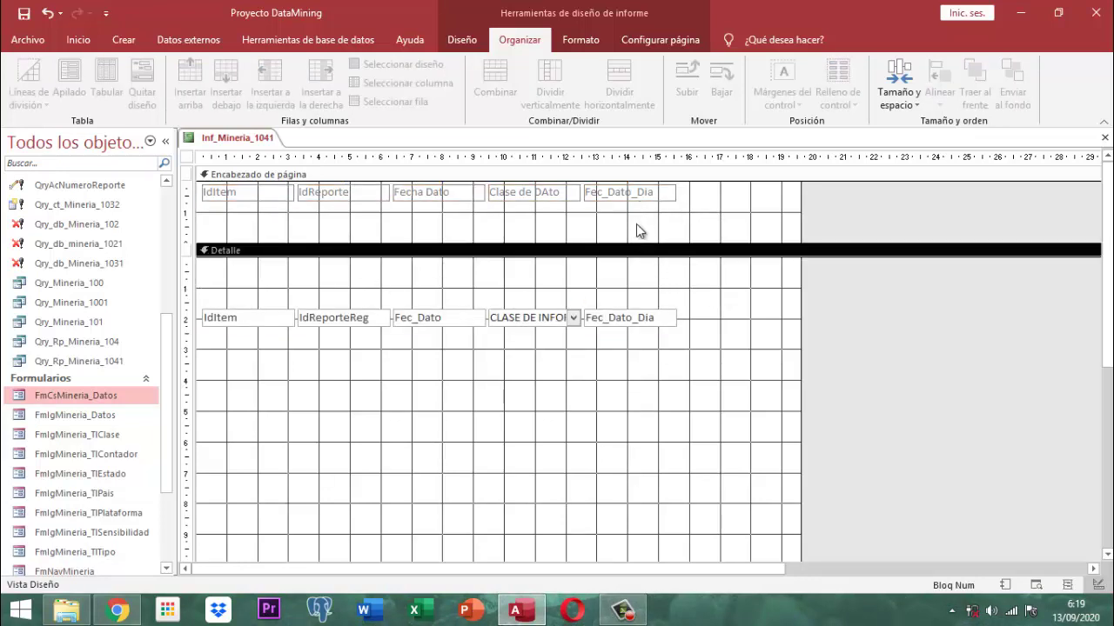
{"action": "left_click_drag", "start_coordinate": [636, 240], "coordinate": [636, 205]}
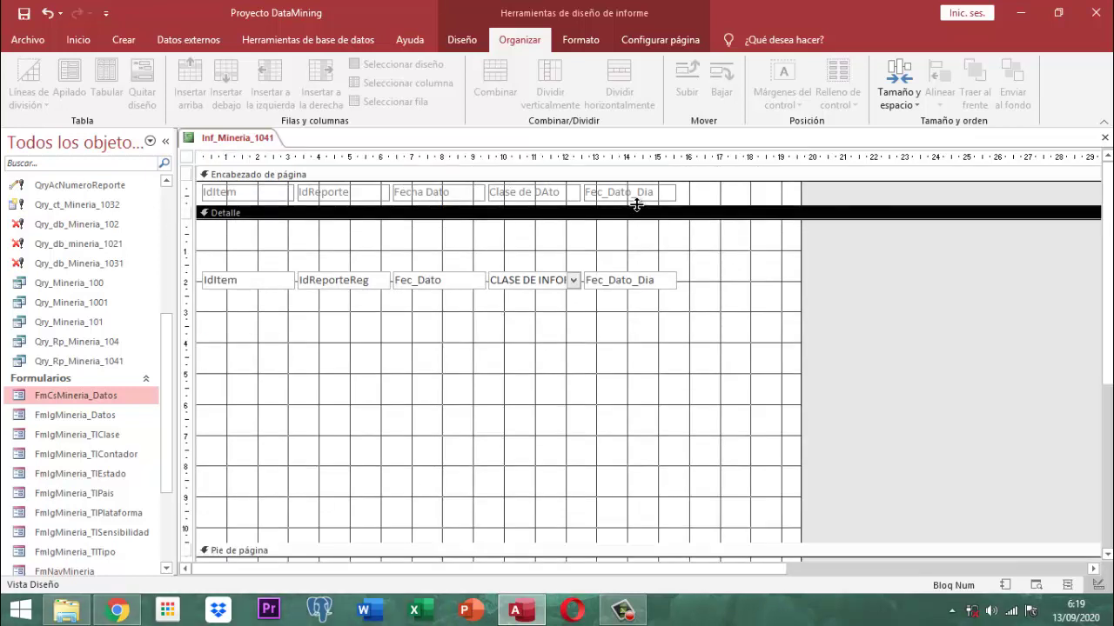
{"action": "left_click", "coordinate": [635, 278]}
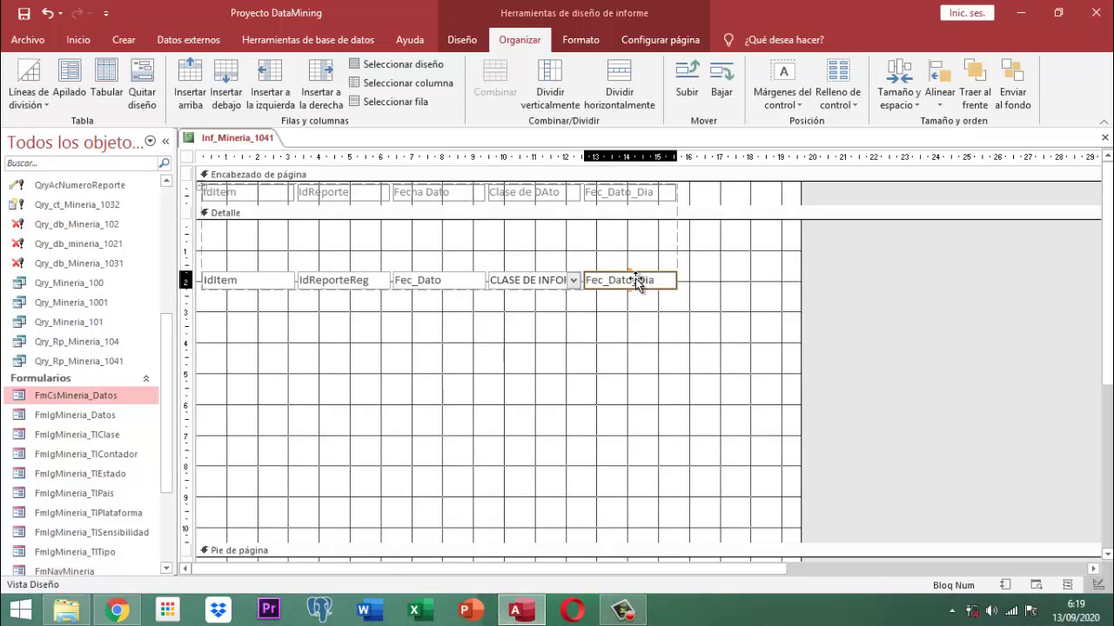
{"action": "left_click", "coordinate": [572, 343]}
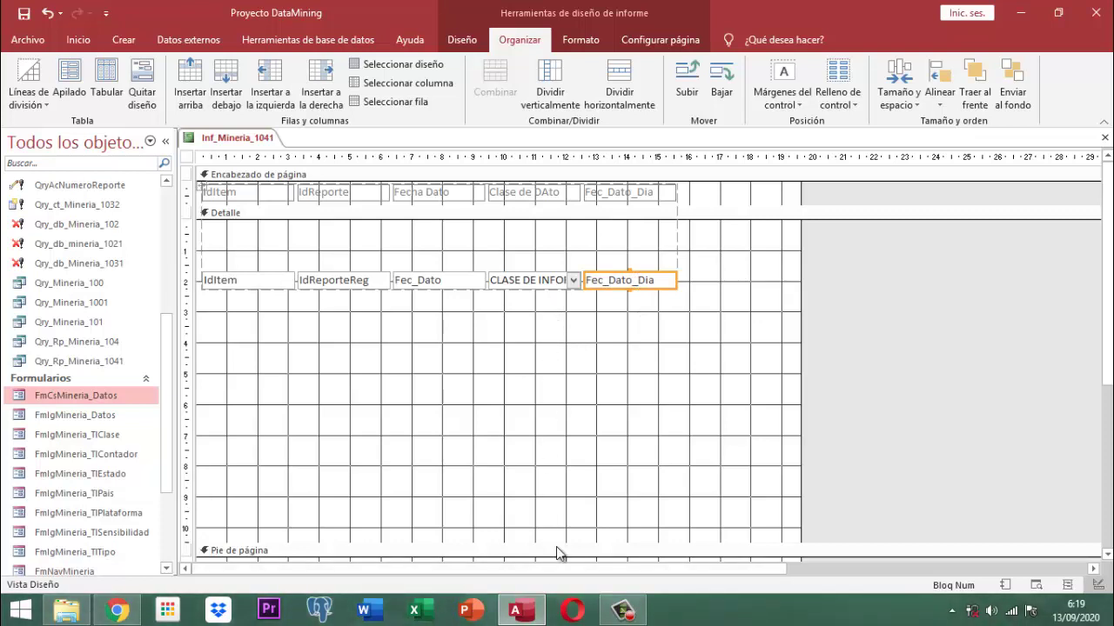
{"action": "left_click_drag", "start_coordinate": [557, 545], "coordinate": [561, 304]}
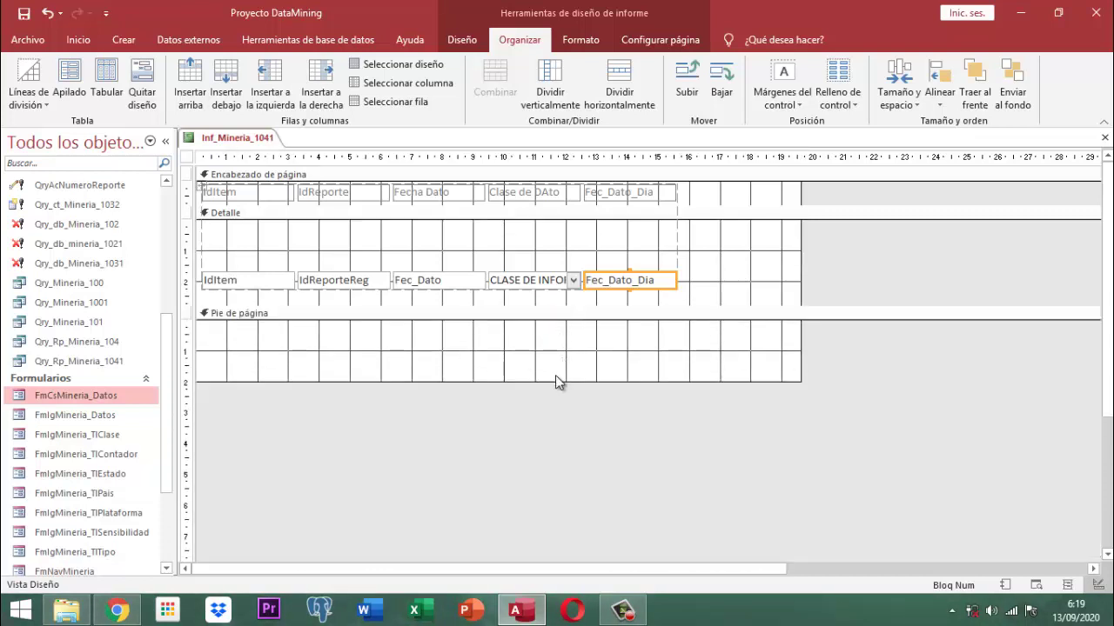
{"action": "left_click_drag", "start_coordinate": [556, 382], "coordinate": [577, 319]}
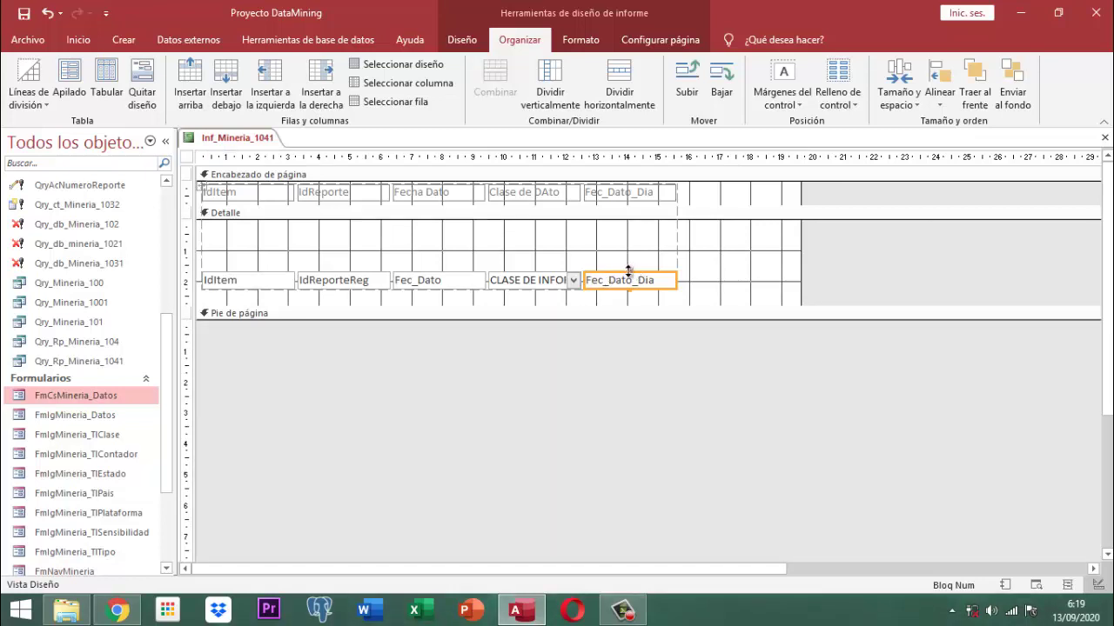
Bring the field row to the top of the Detail section at single-line height and shrink the section to fit it.
{"action": "left_click_drag", "start_coordinate": [629, 272], "coordinate": [629, 217]}
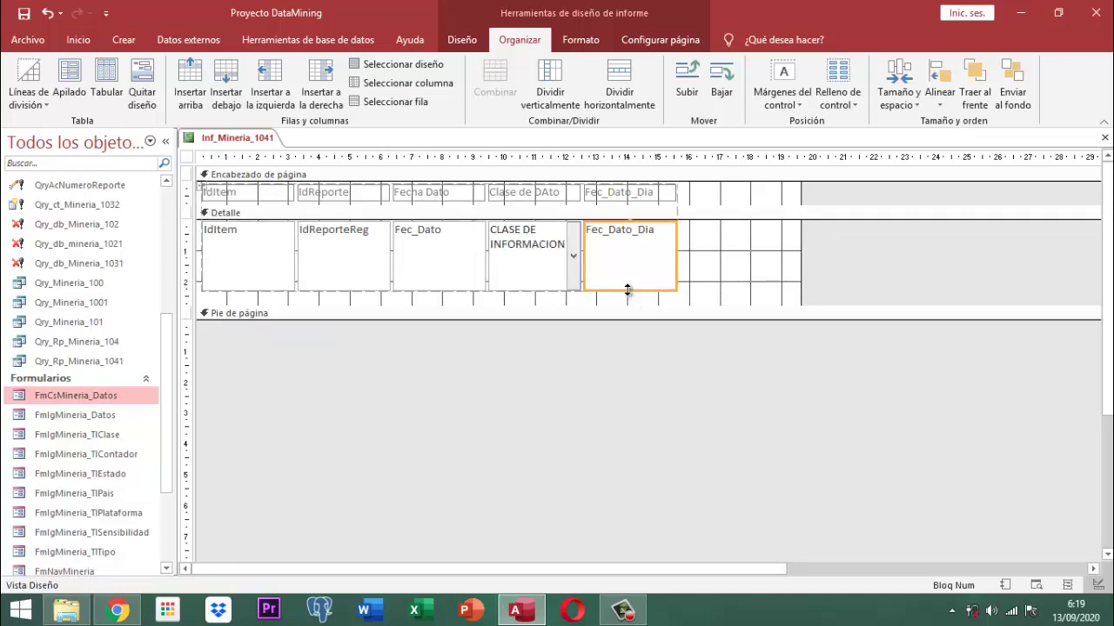
{"action": "left_click_drag", "start_coordinate": [628, 290], "coordinate": [632, 237]}
{"action": "left_click", "coordinate": [723, 259]}
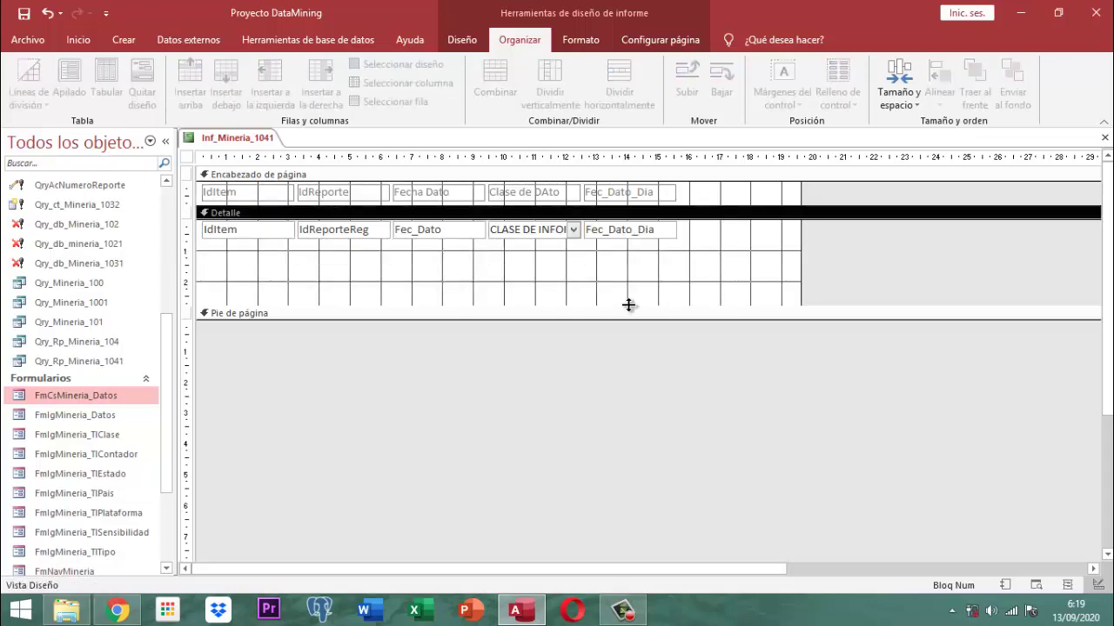
{"action": "left_click_drag", "start_coordinate": [632, 297], "coordinate": [644, 241]}
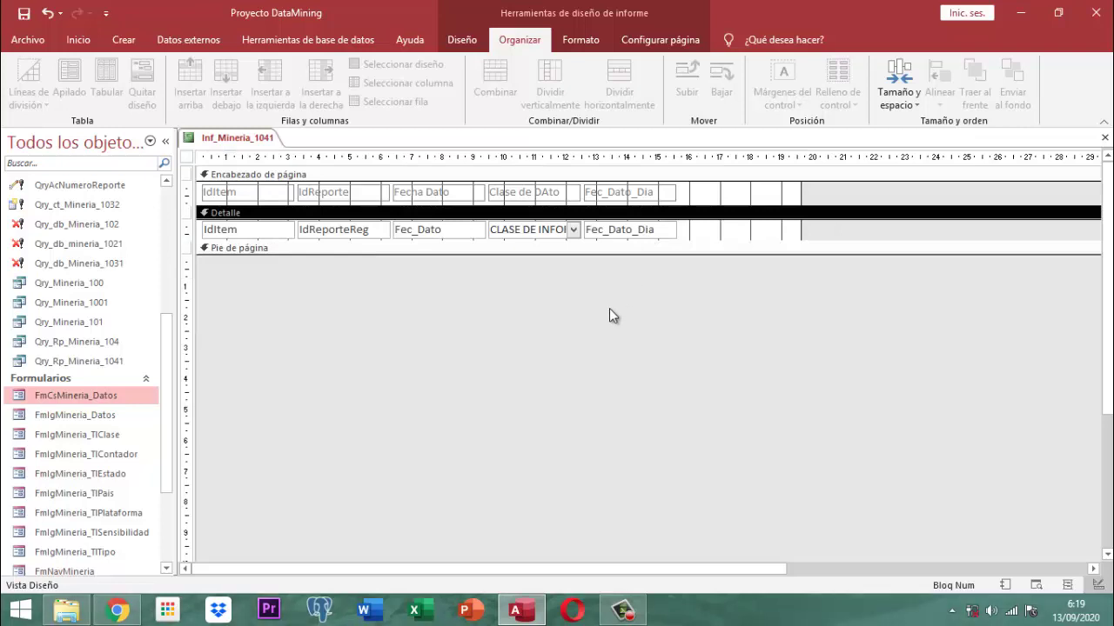
Change the CLASE DE INFORMACION combo box in the Detail section to a text box.
{"action": "left_click", "coordinate": [527, 231]}
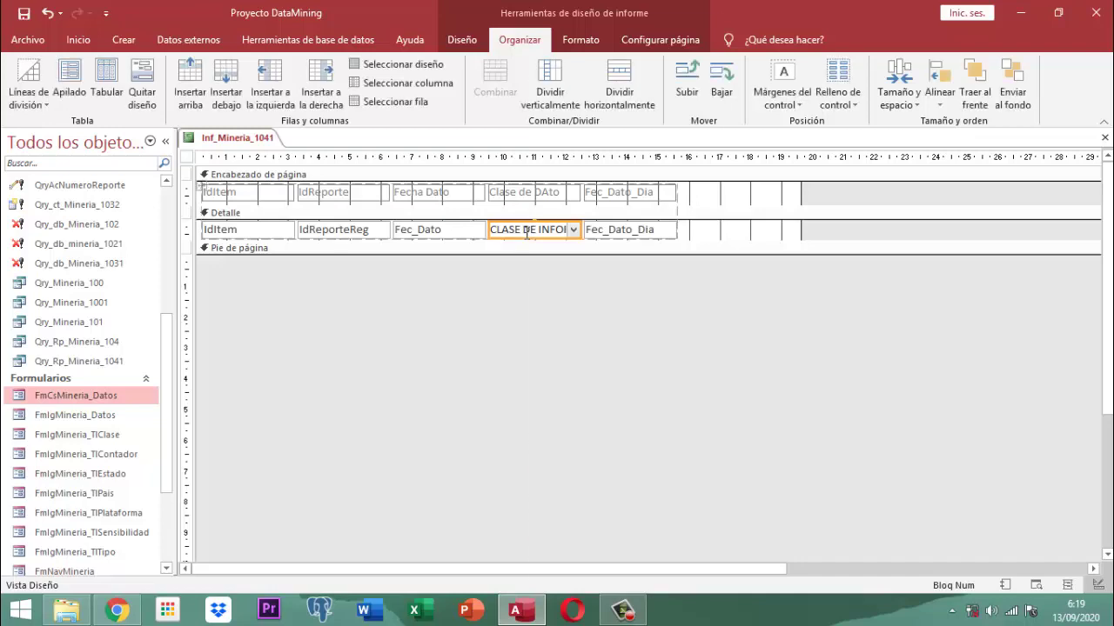
{"action": "right_click", "coordinate": [527, 232]}
{"action": "mouse_move", "coordinate": [711, 67]}
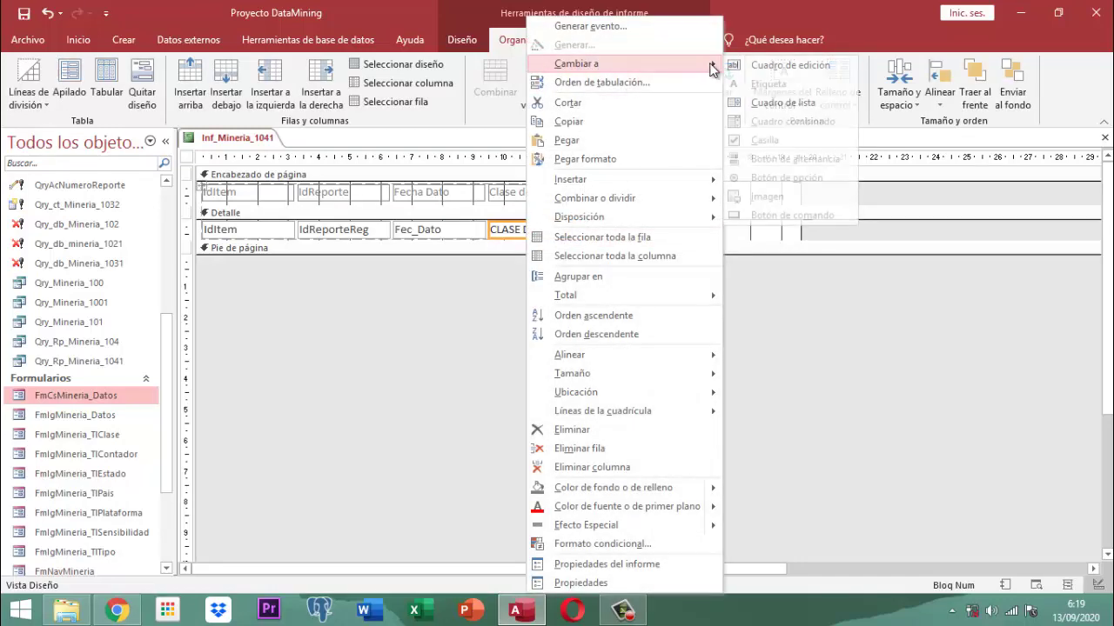
{"action": "left_click", "coordinate": [783, 66]}
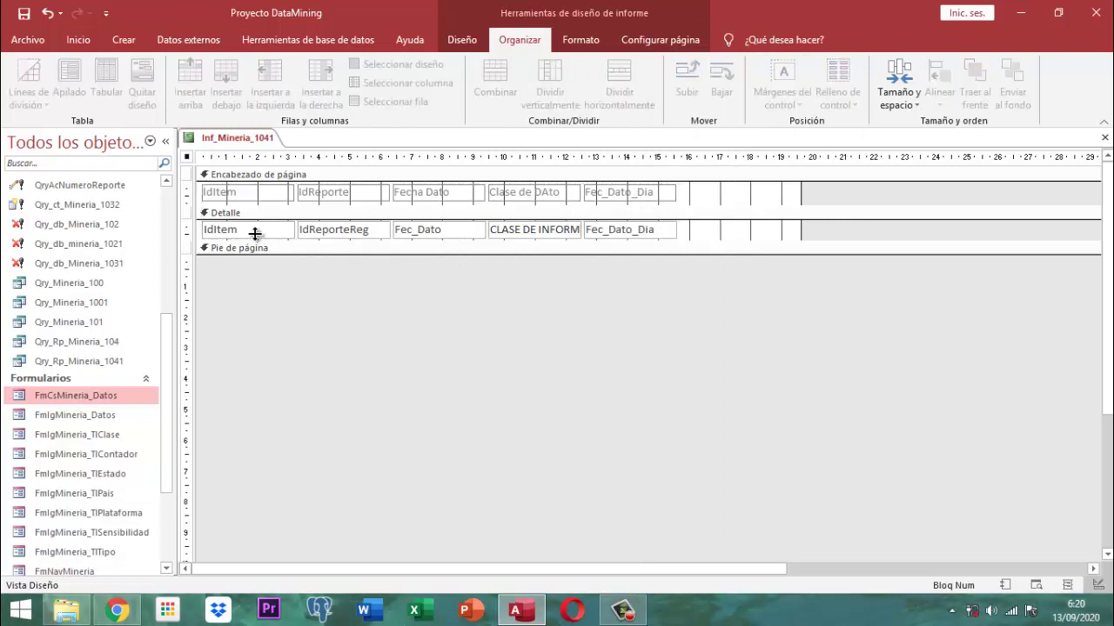
Narrow the IdItem column to end near the 2 cm ruler mark and widen the Clase de DAto column until CLASE DE INFORMACION fits.
{"action": "left_click", "coordinate": [265, 196]}
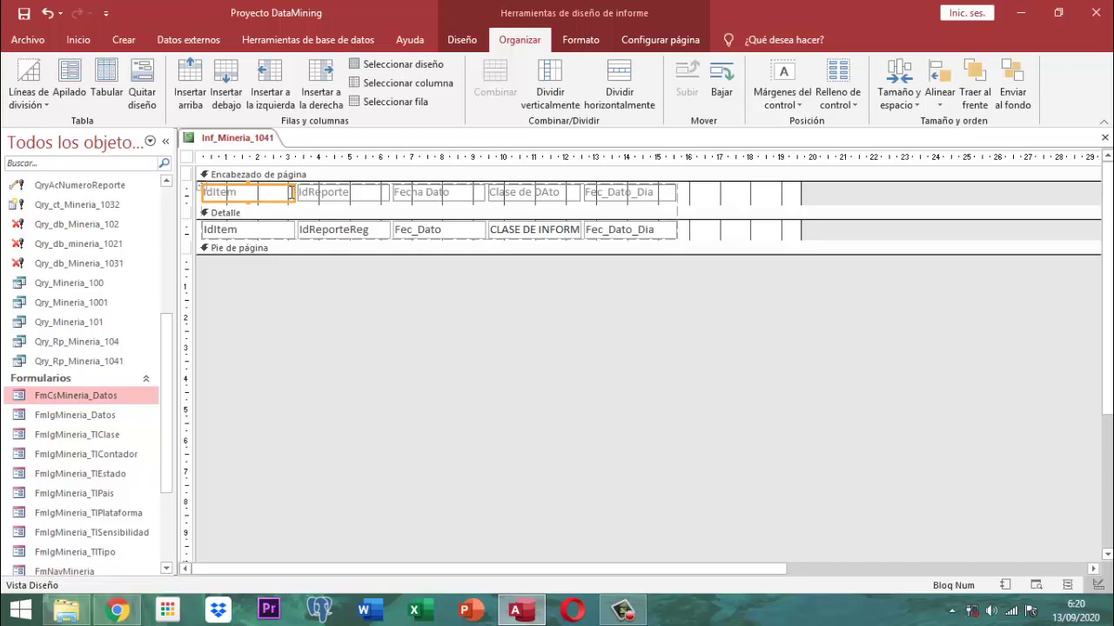
{"action": "left_click_drag", "start_coordinate": [293, 192], "coordinate": [258, 196]}
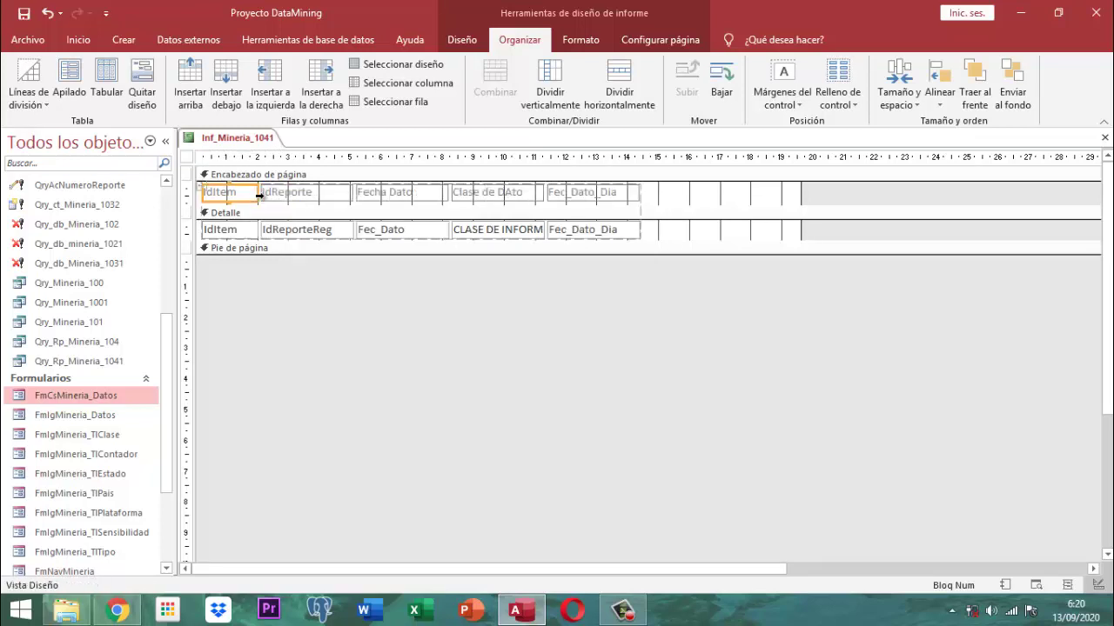
{"action": "left_click", "coordinate": [324, 321]}
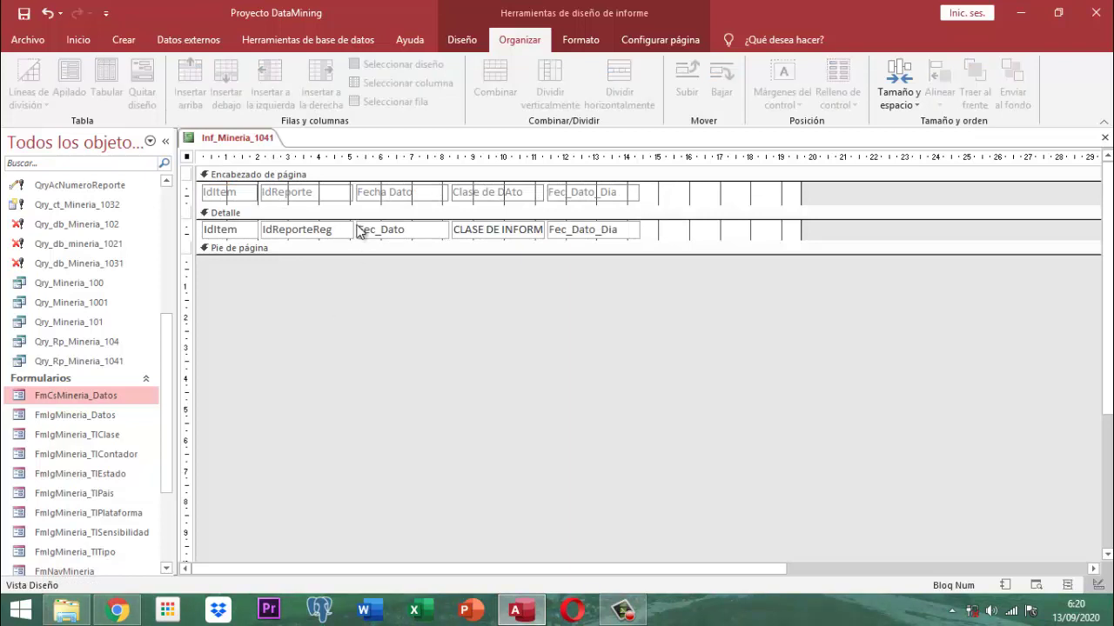
{"action": "left_click", "coordinate": [508, 192]}
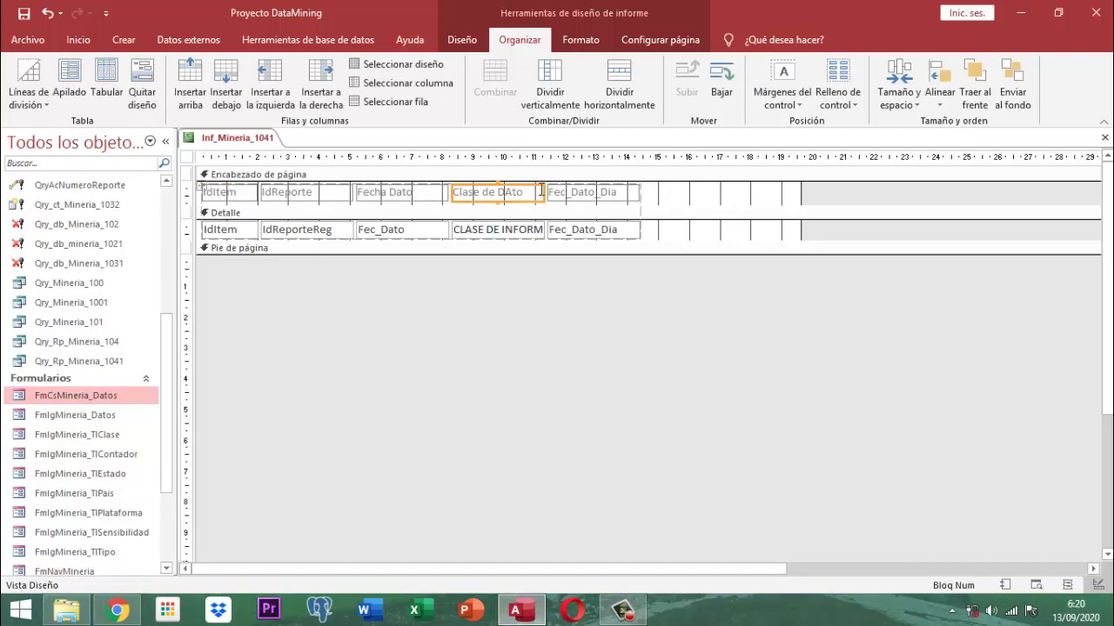
{"action": "left_click_drag", "start_coordinate": [545, 190], "coordinate": [575, 201]}
{"action": "left_click", "coordinate": [584, 311]}
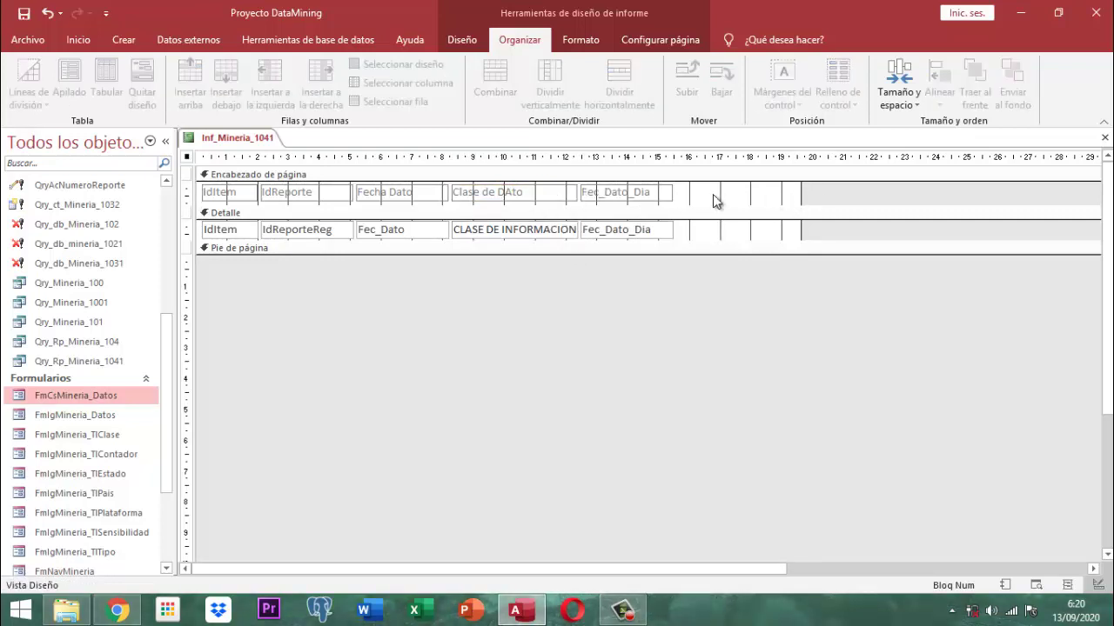
Set the text of all labels and fields in the report layout to black and bold.
{"action": "left_click", "coordinate": [204, 192]}
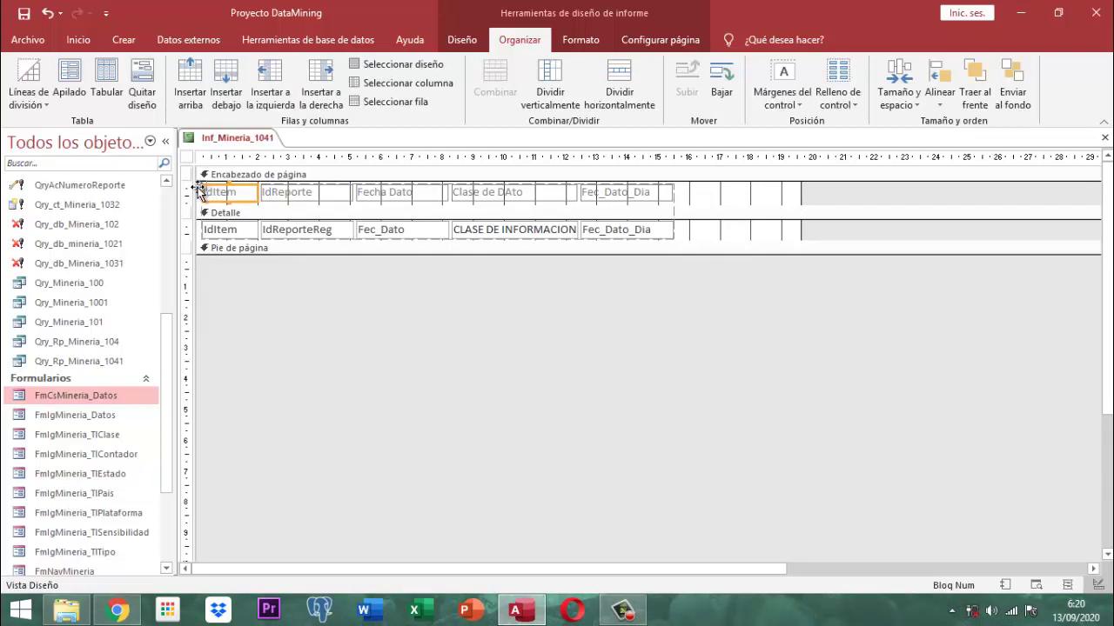
{"action": "left_click", "coordinate": [198, 186]}
{"action": "left_click", "coordinate": [581, 40]}
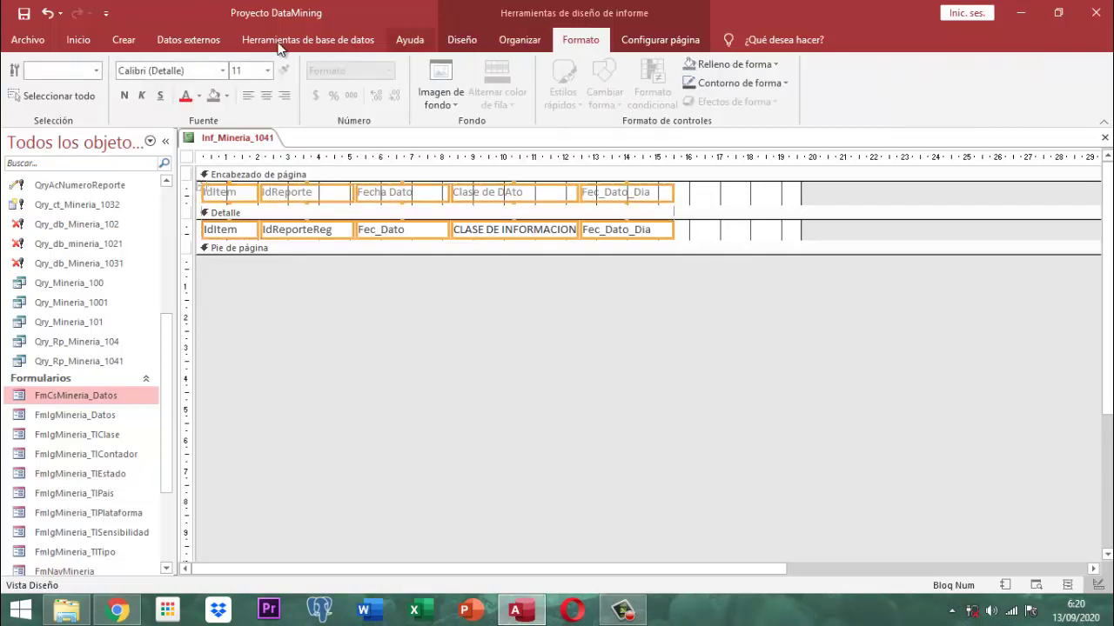
{"action": "left_click", "coordinate": [201, 97]}
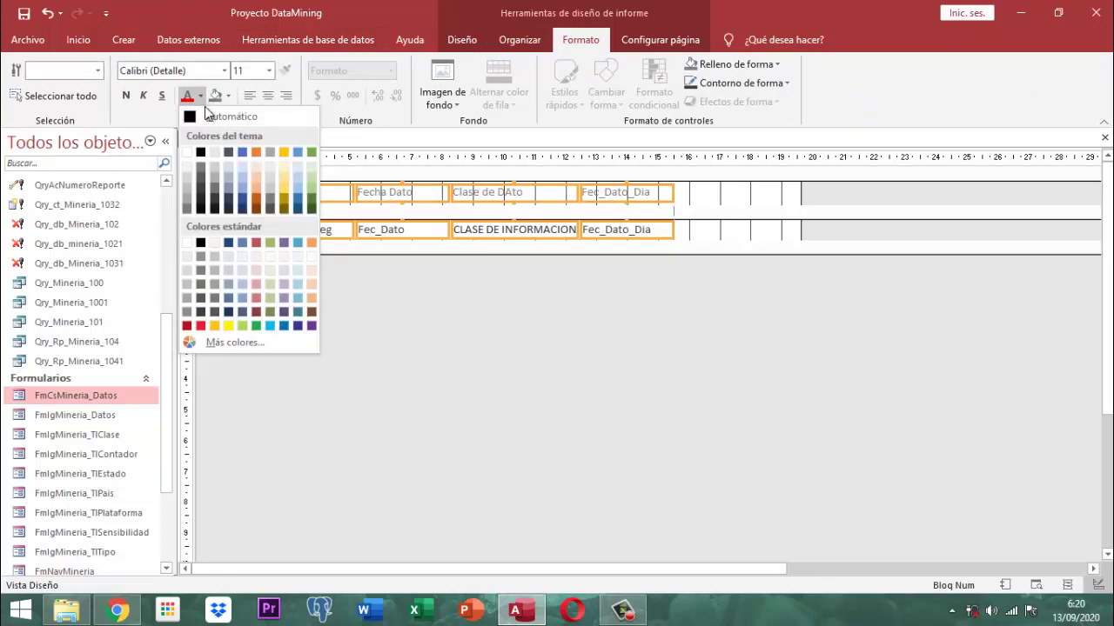
{"action": "left_click", "coordinate": [202, 153]}
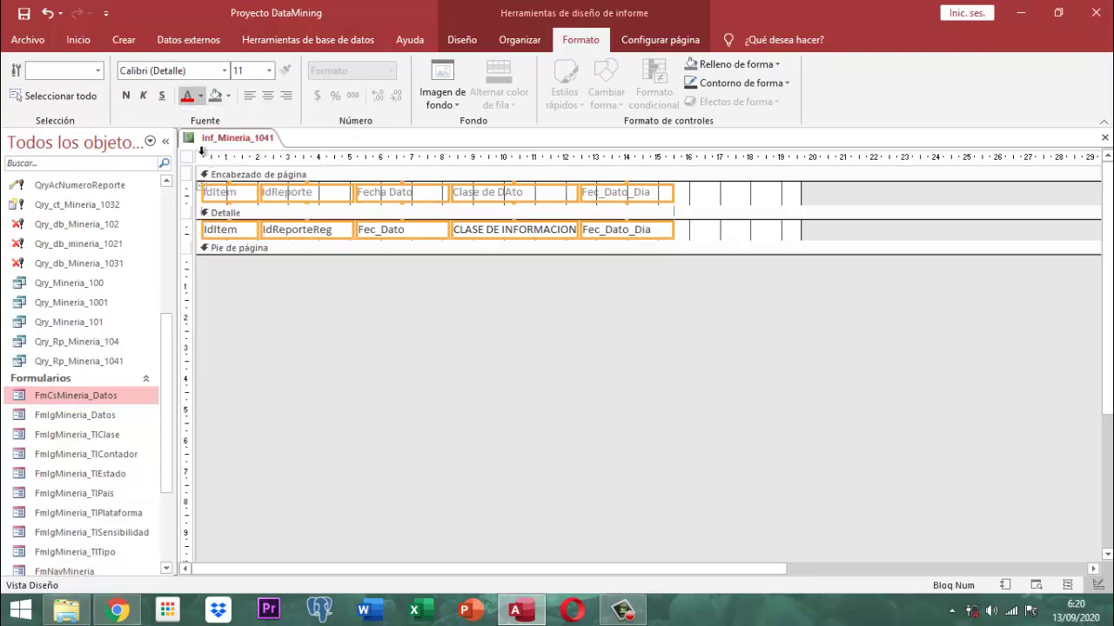
{"action": "left_click", "coordinate": [126, 96]}
Fill the five page header labels with a light blue theme colour.
{"action": "left_click", "coordinate": [766, 206]}
{"action": "left_click_drag", "start_coordinate": [818, 194], "coordinate": [217, 197]}
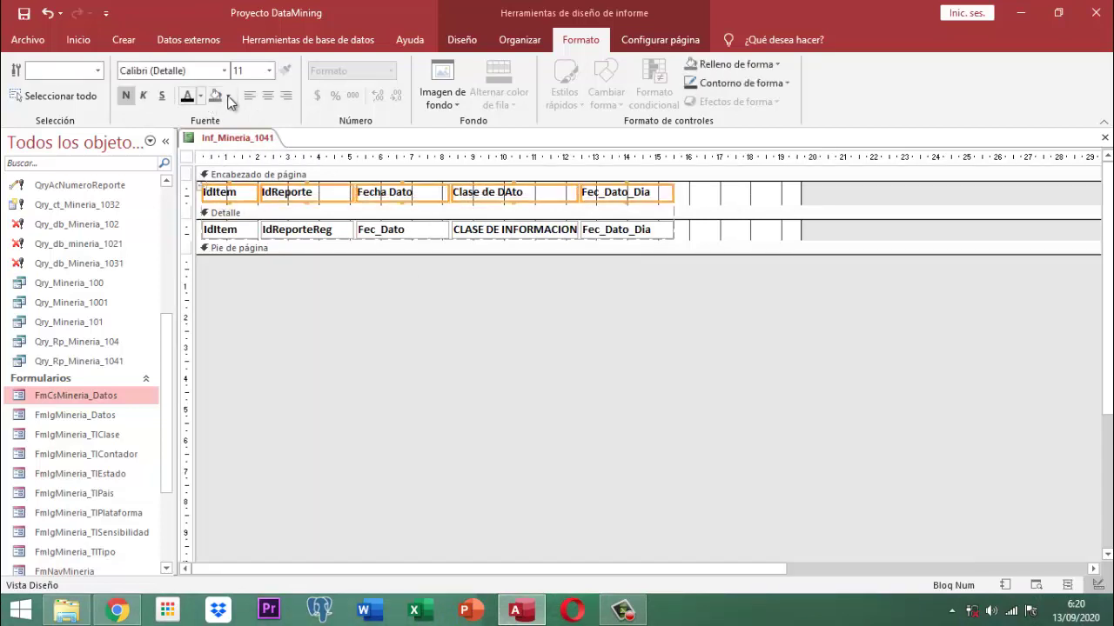
{"action": "left_click", "coordinate": [229, 96]}
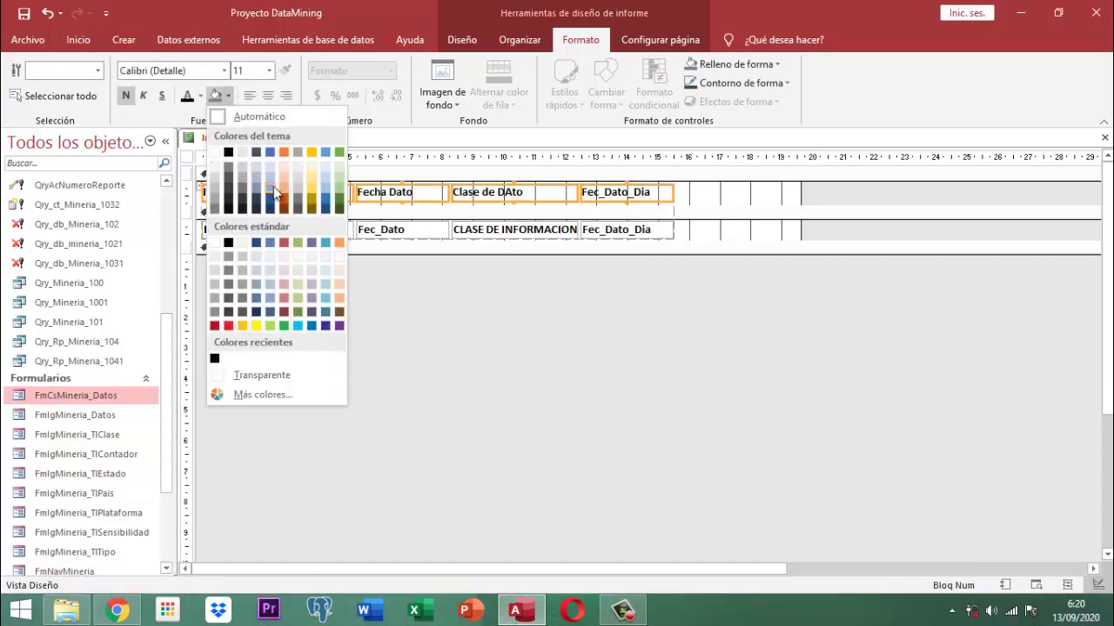
{"action": "left_click", "coordinate": [268, 181]}
{"action": "left_click", "coordinate": [610, 334]}
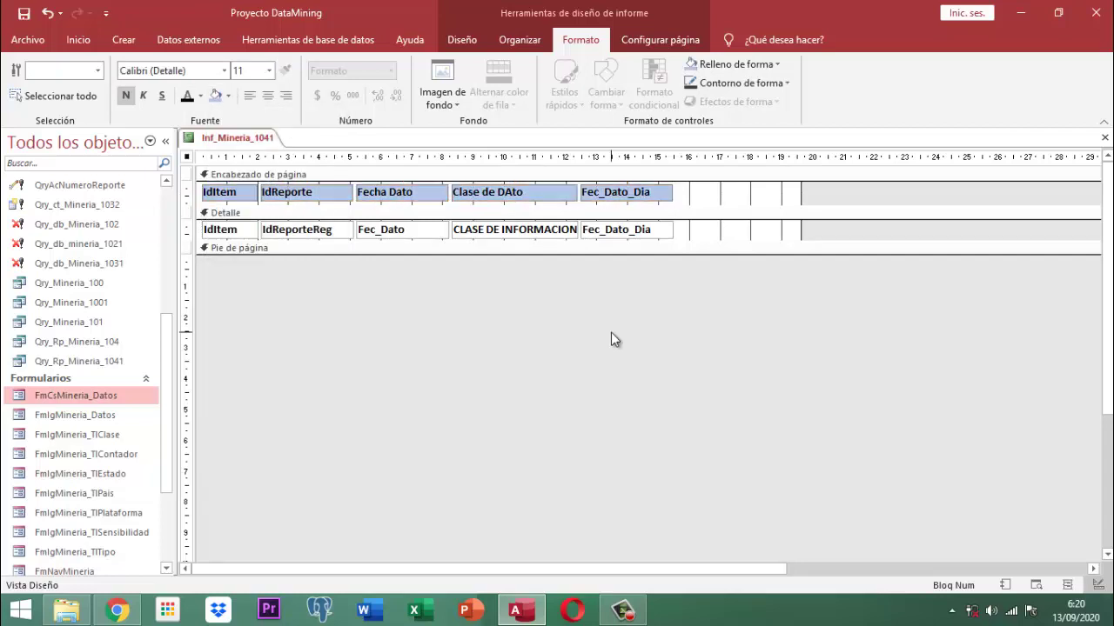
Set the Detail section's alternate row colour to Sin color.
{"action": "left_click", "coordinate": [645, 215]}
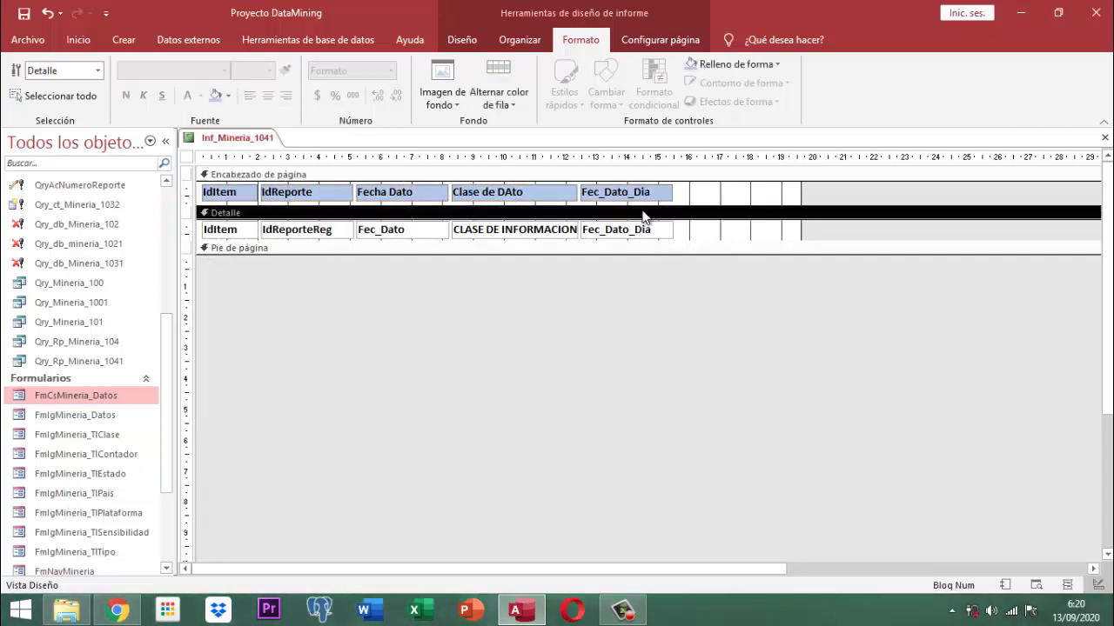
{"action": "left_click", "coordinate": [506, 105]}
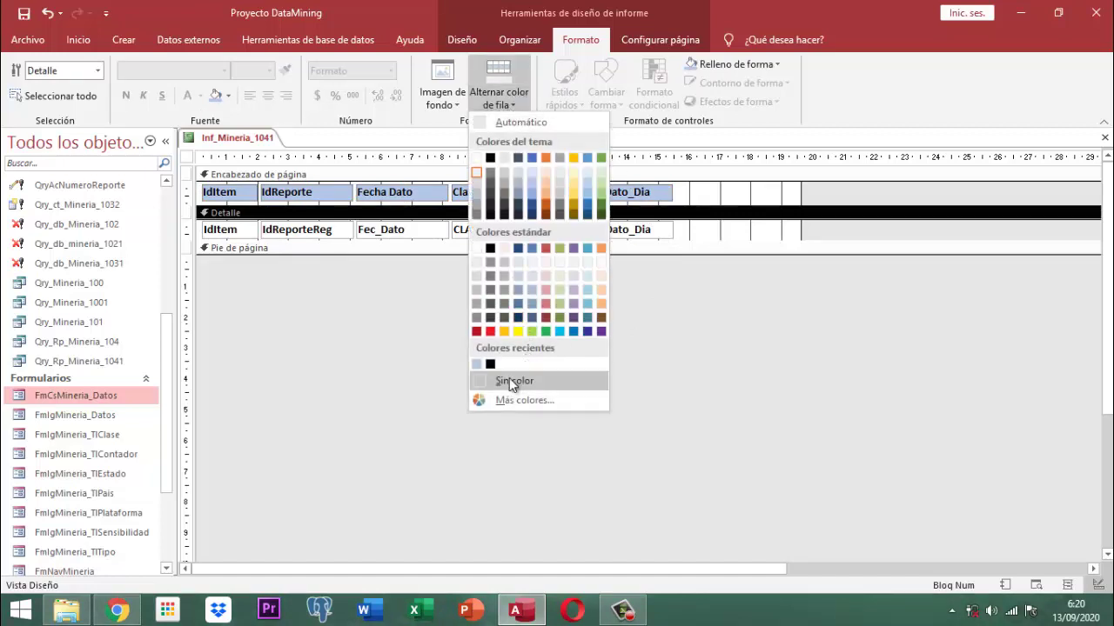
{"action": "left_click", "coordinate": [504, 382]}
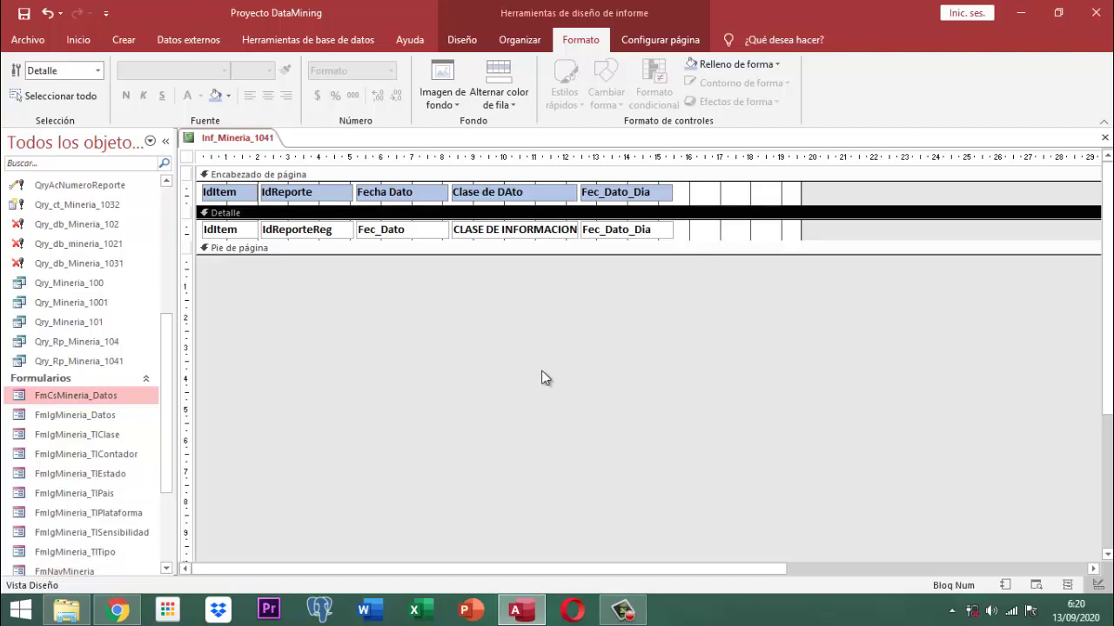
Make the outlines of the five Detail fields transparent and narrow the report to just past the Fec_Dato_Dia column.
{"action": "left_click_drag", "start_coordinate": [833, 232], "coordinate": [215, 225]}
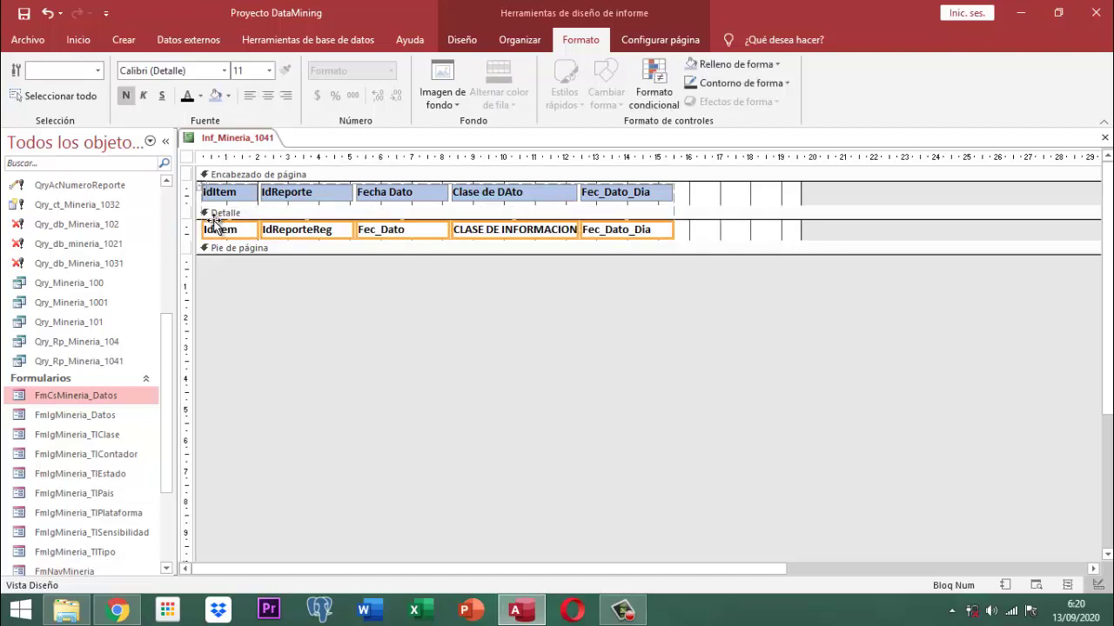
{"action": "left_click", "coordinate": [788, 83]}
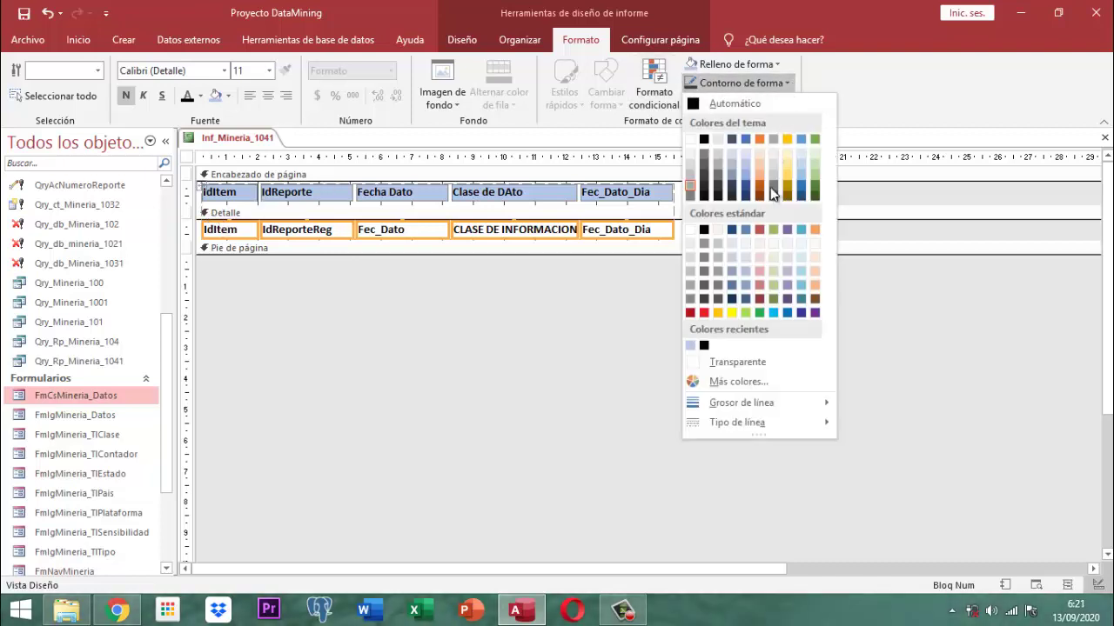
{"action": "left_click", "coordinate": [738, 361]}
{"action": "left_click", "coordinate": [898, 200]}
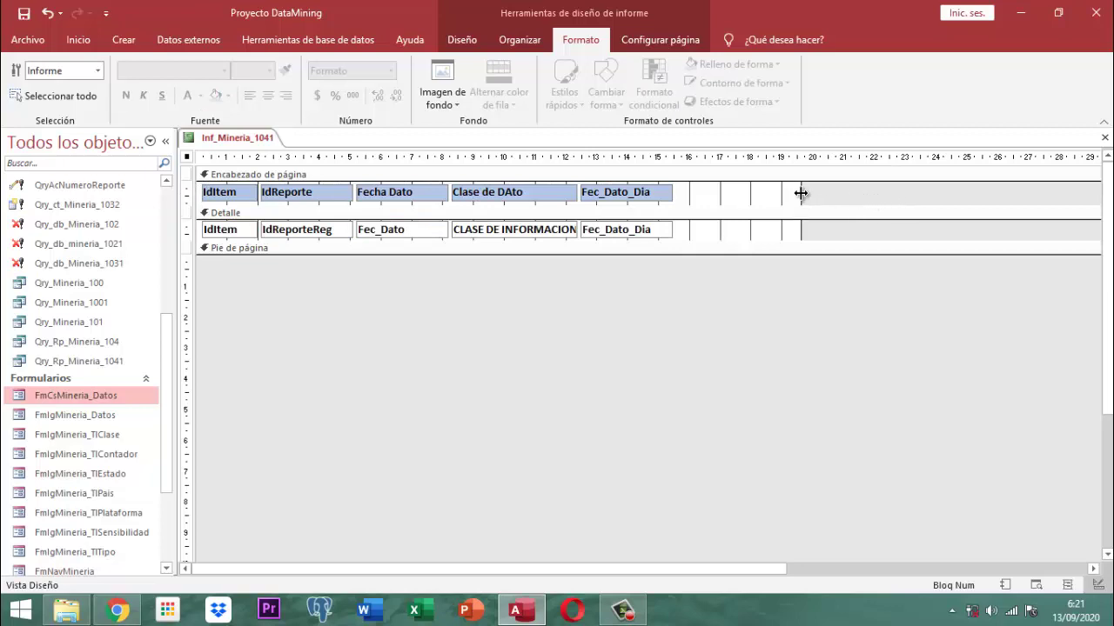
{"action": "left_click_drag", "start_coordinate": [798, 193], "coordinate": [677, 193]}
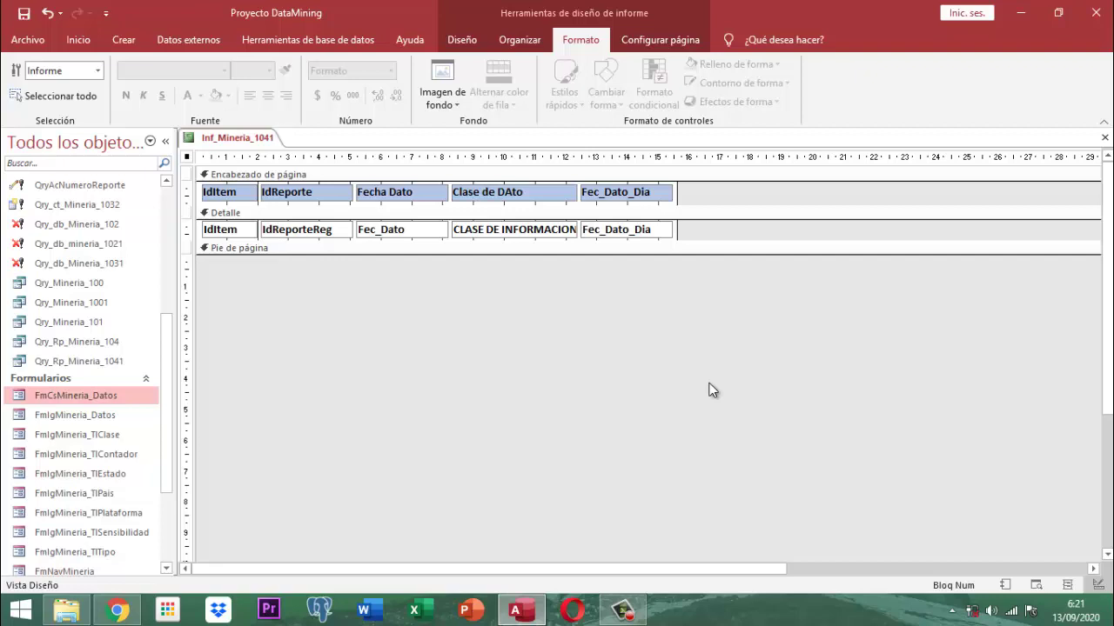
Examine the report's format properties and the layout and formatting options available in design view.
{"action": "left_click", "coordinate": [471, 39]}
{"action": "left_click", "coordinate": [892, 87]}
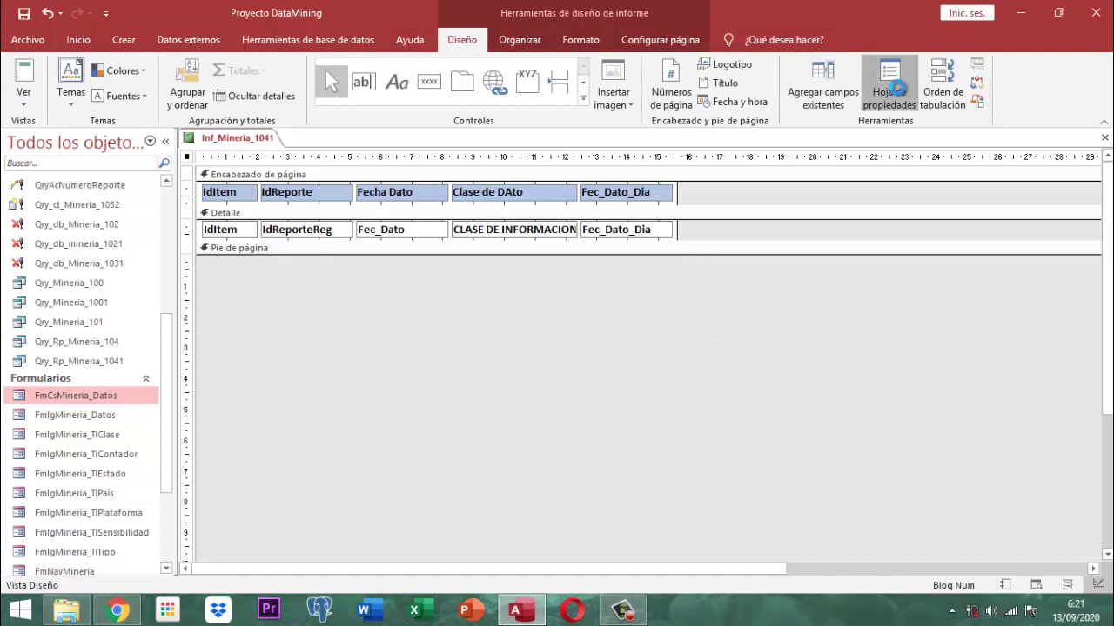
{"action": "left_click", "coordinate": [840, 219]}
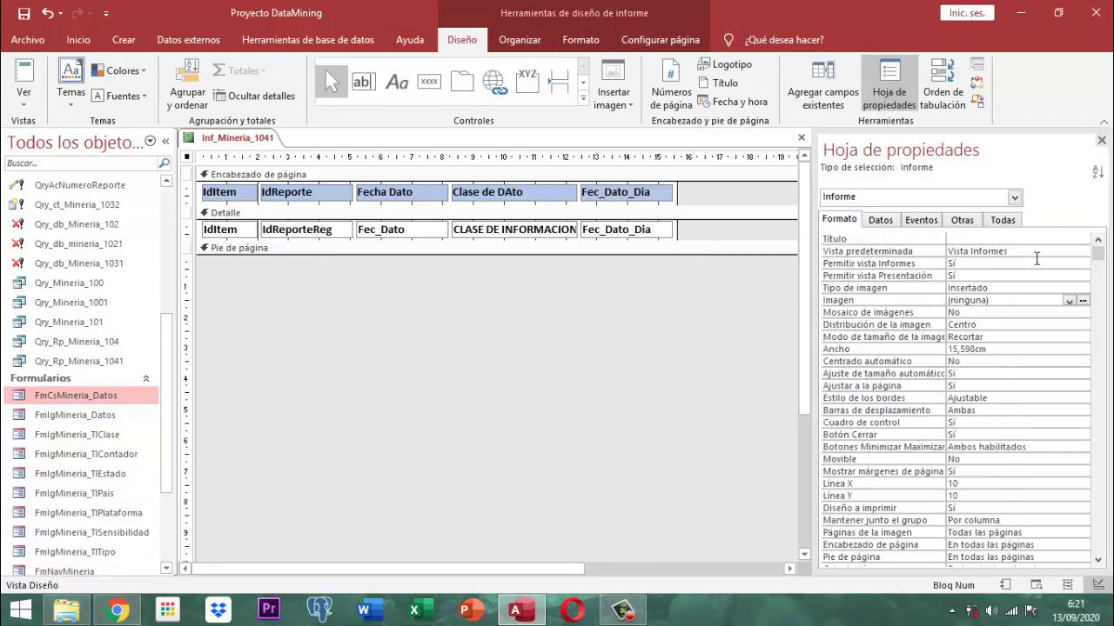
{"action": "left_click", "coordinate": [1100, 140]}
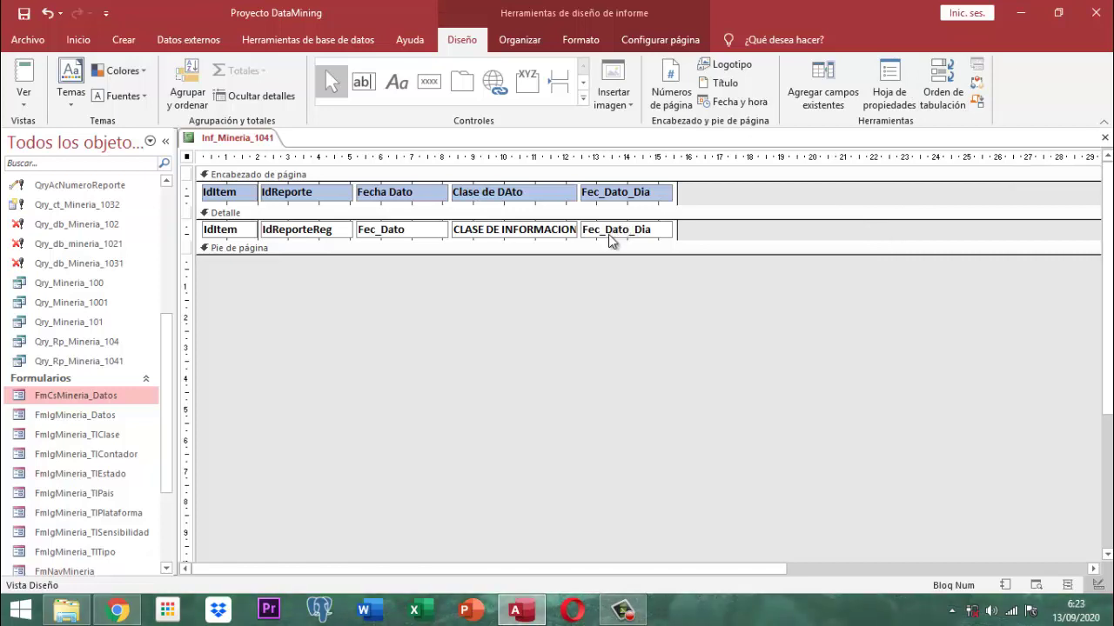
{"action": "left_click", "coordinate": [522, 39]}
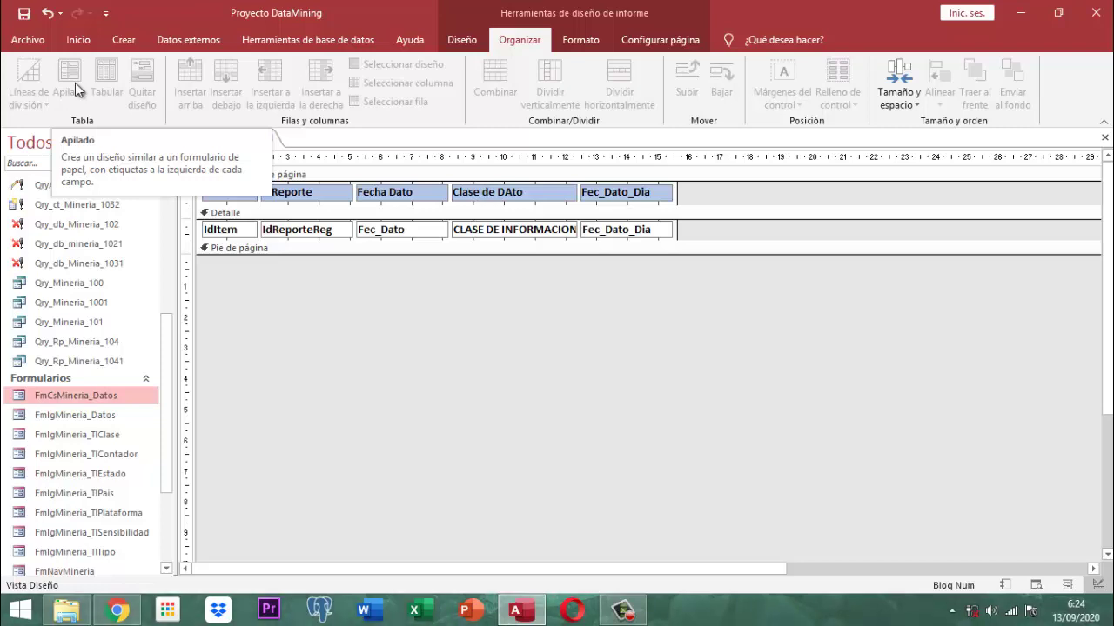
{"action": "left_click", "coordinate": [592, 44]}
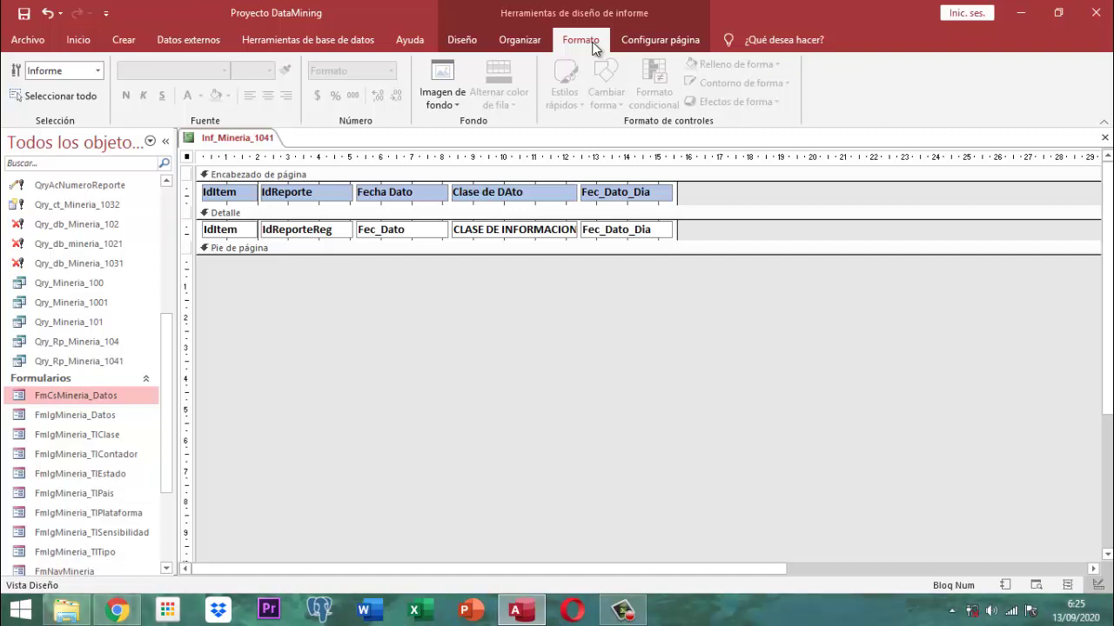
Set the report page to portrait orientation with 6,35 mm margins on all four sides.
{"action": "left_click", "coordinate": [663, 41]}
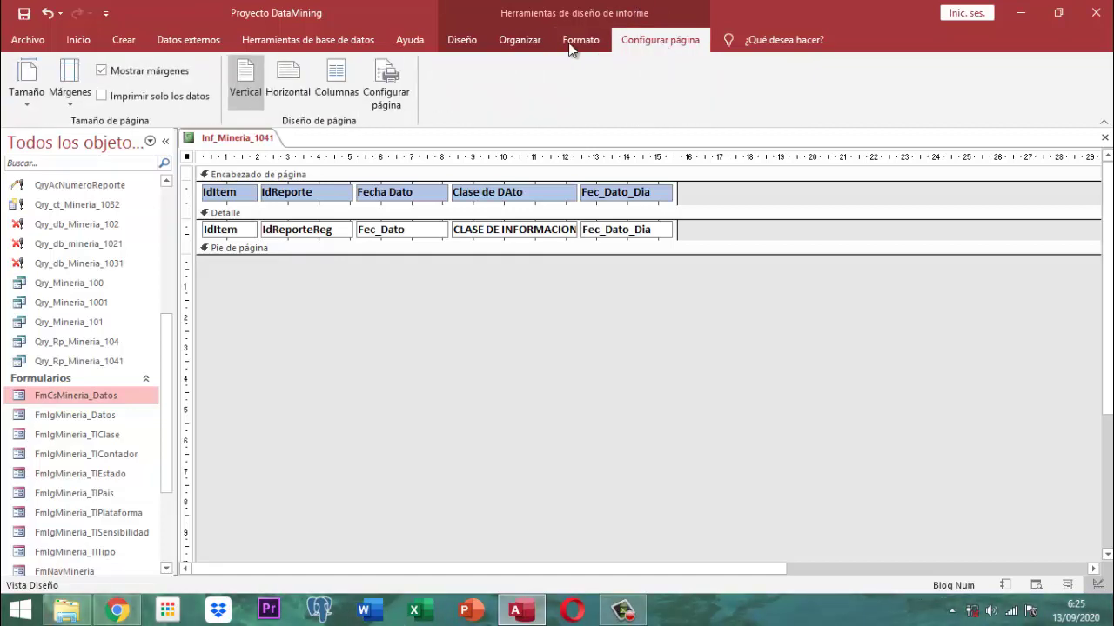
{"action": "left_click", "coordinate": [24, 104]}
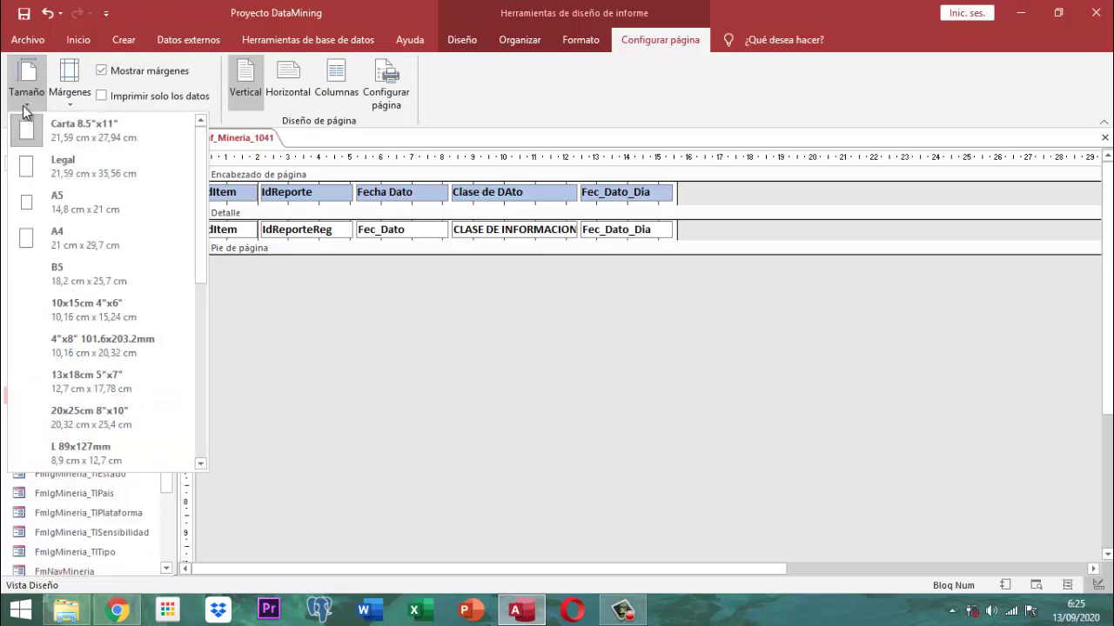
{"action": "left_click", "coordinate": [67, 106]}
{"action": "left_click", "coordinate": [68, 95]}
{"action": "left_click", "coordinate": [70, 250]}
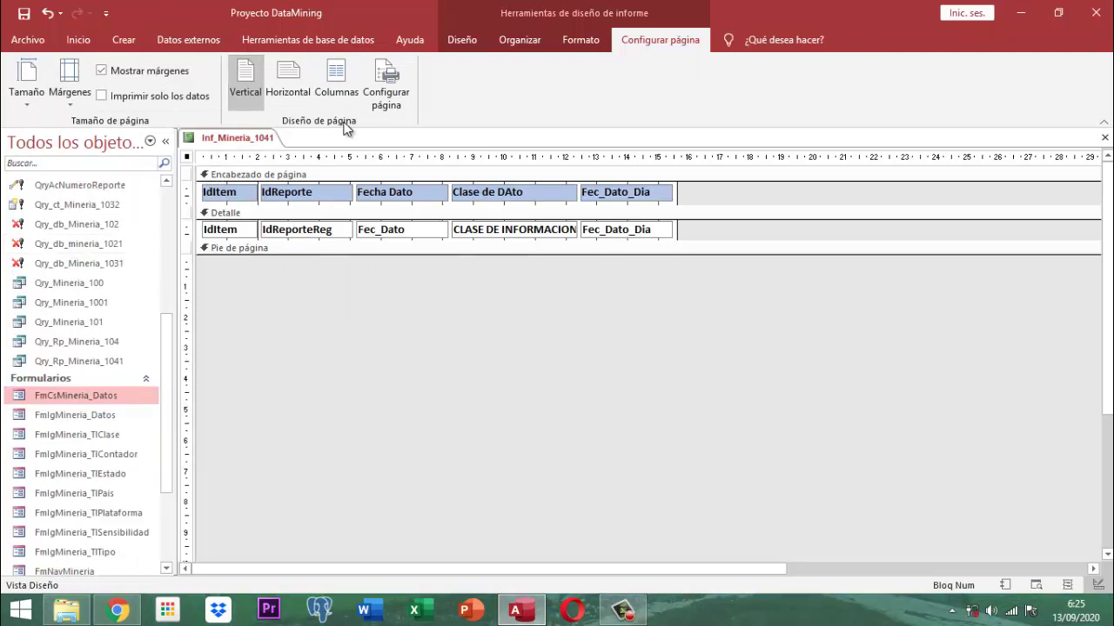
{"action": "left_click", "coordinate": [250, 81]}
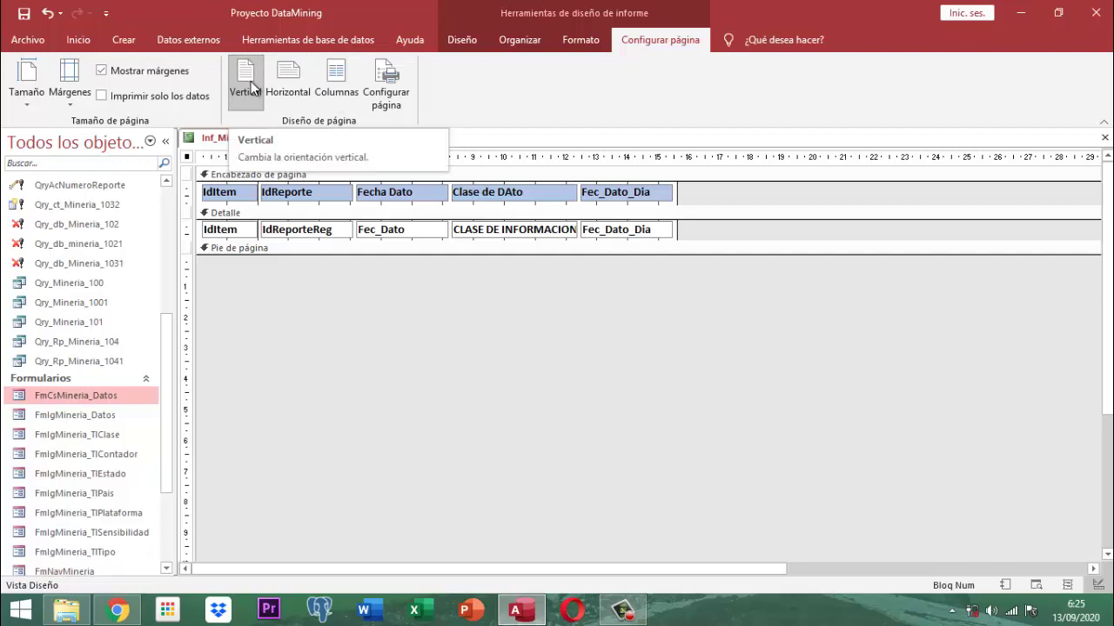
{"action": "left_click", "coordinate": [398, 103]}
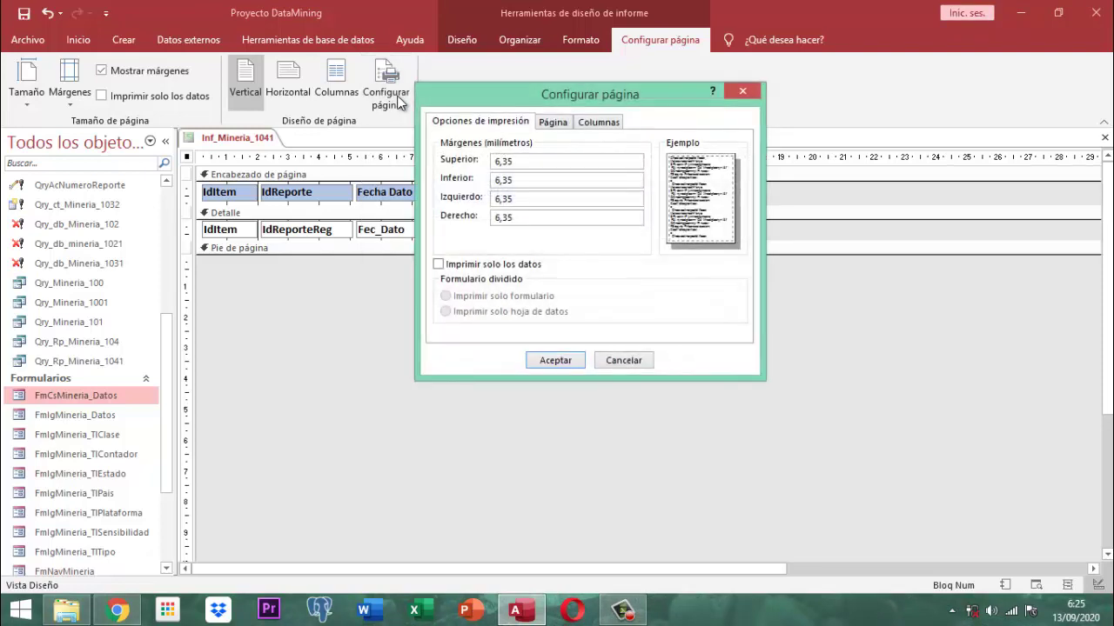
{"action": "left_click", "coordinate": [555, 360]}
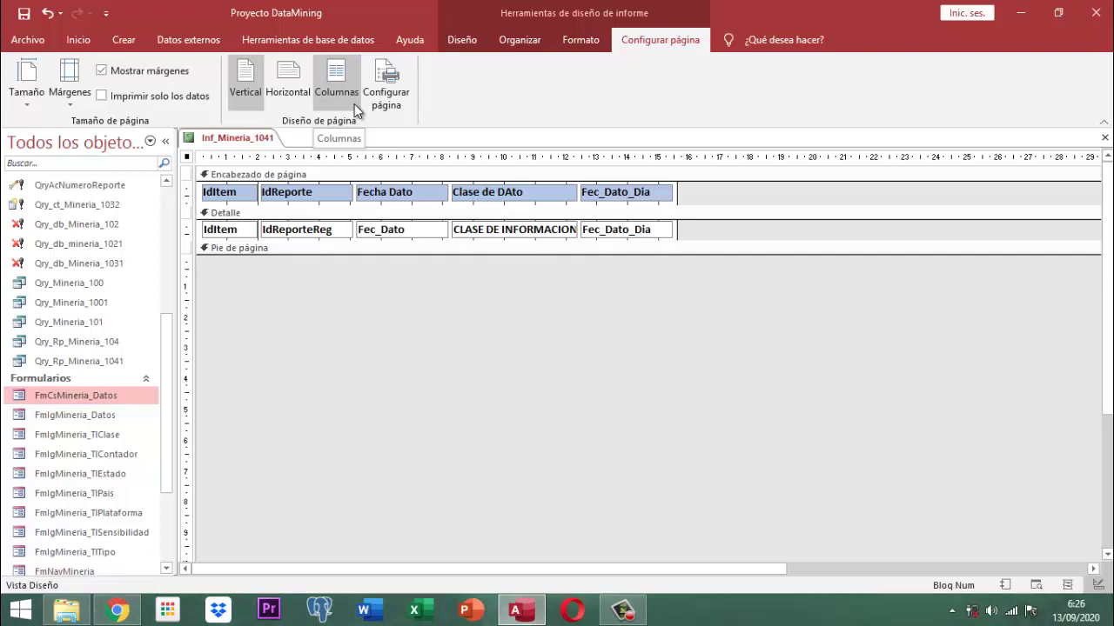
{"action": "left_click", "coordinate": [65, 101]}
{"action": "left_click", "coordinate": [112, 246]}
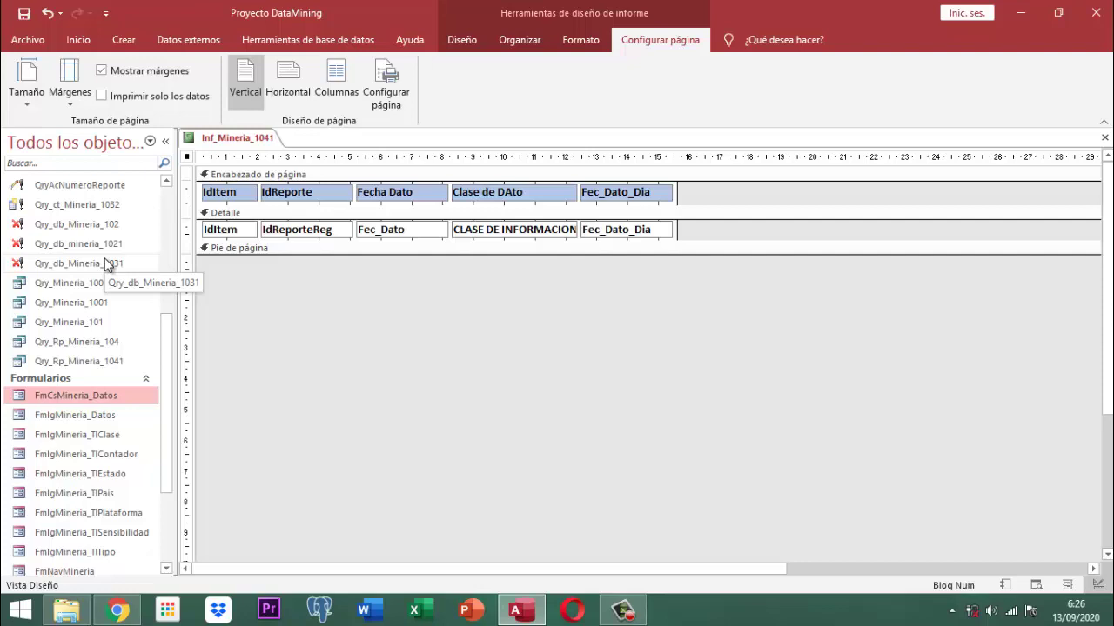
Save the Inf_Mineria_1041 report and close it.
{"action": "right_click", "coordinate": [250, 144]}
{"action": "left_click", "coordinate": [290, 147]}
{"action": "right_click", "coordinate": [238, 144]}
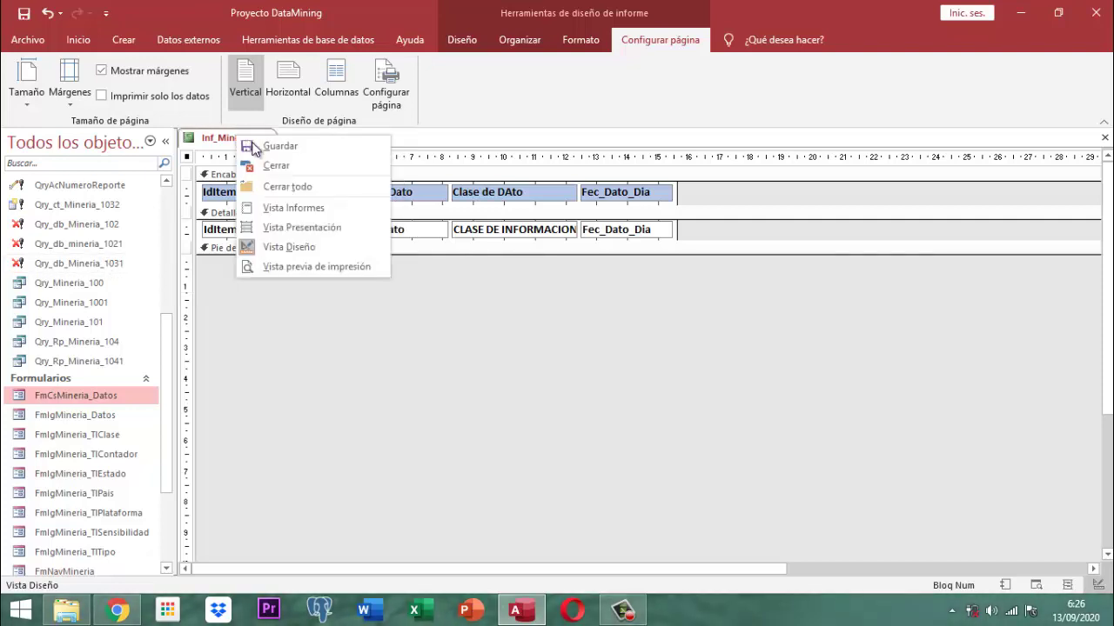
{"action": "left_click", "coordinate": [272, 165]}
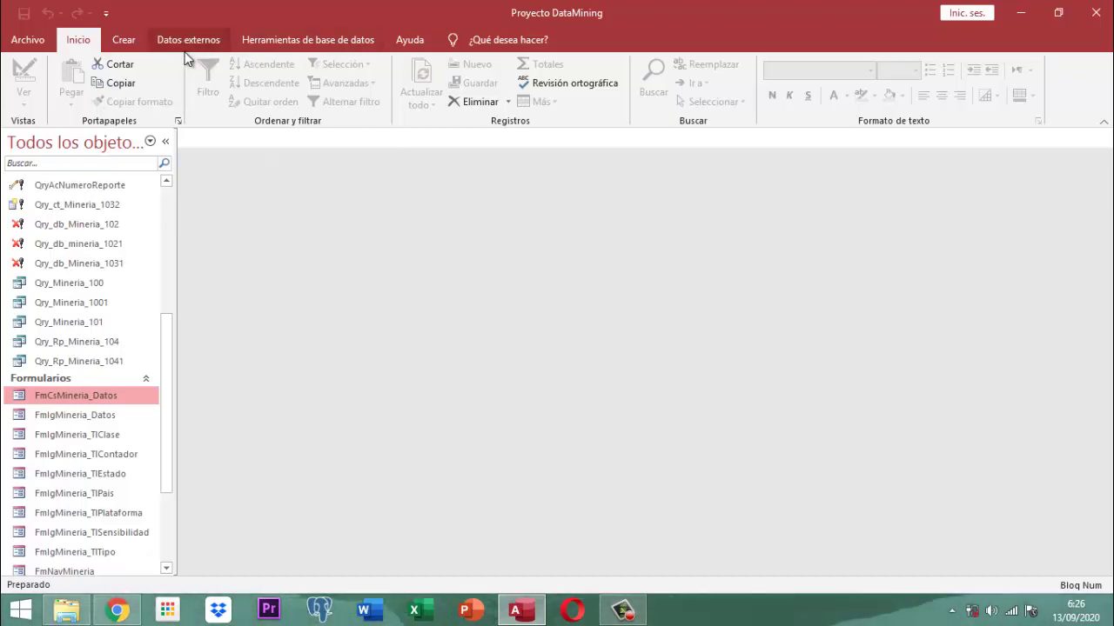
Create a blank report saved as Inf_Mineria_104 and switch it to design view.
{"action": "left_click", "coordinate": [122, 39]}
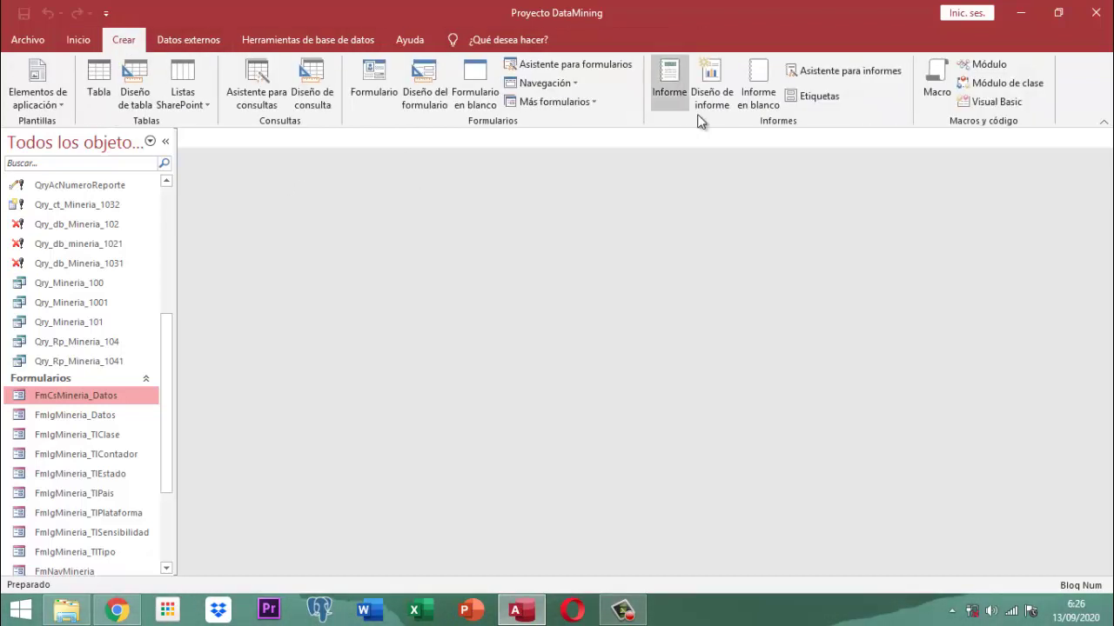
{"action": "left_click", "coordinate": [759, 81]}
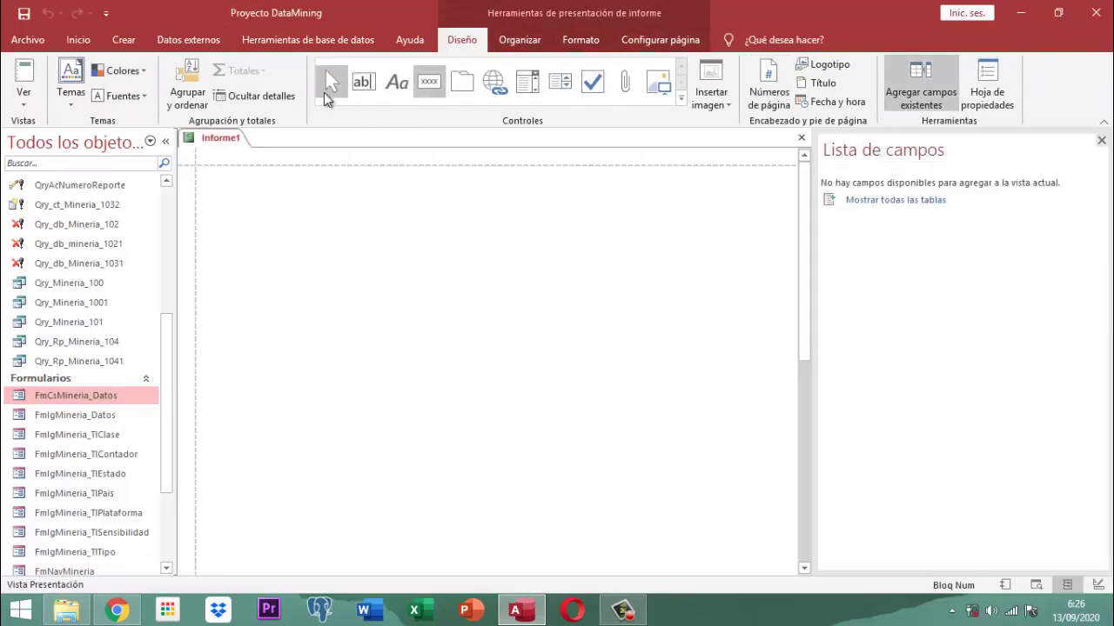
{"action": "right_click", "coordinate": [228, 144]}
{"action": "left_click", "coordinate": [268, 150]}
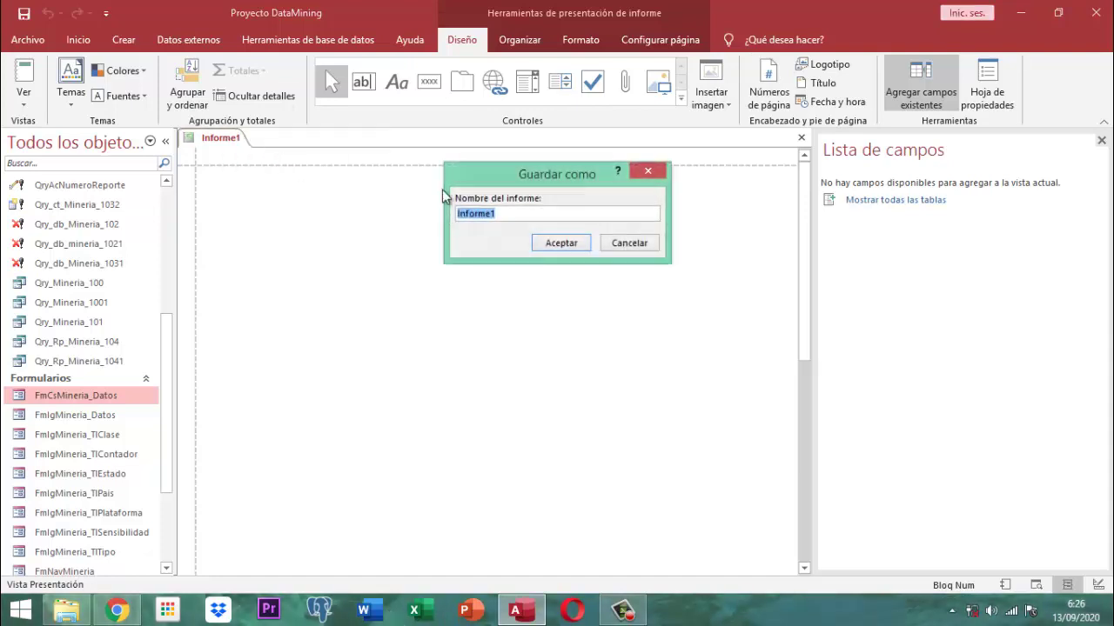
{"action": "type", "text": "Inf_Mineria_104"}
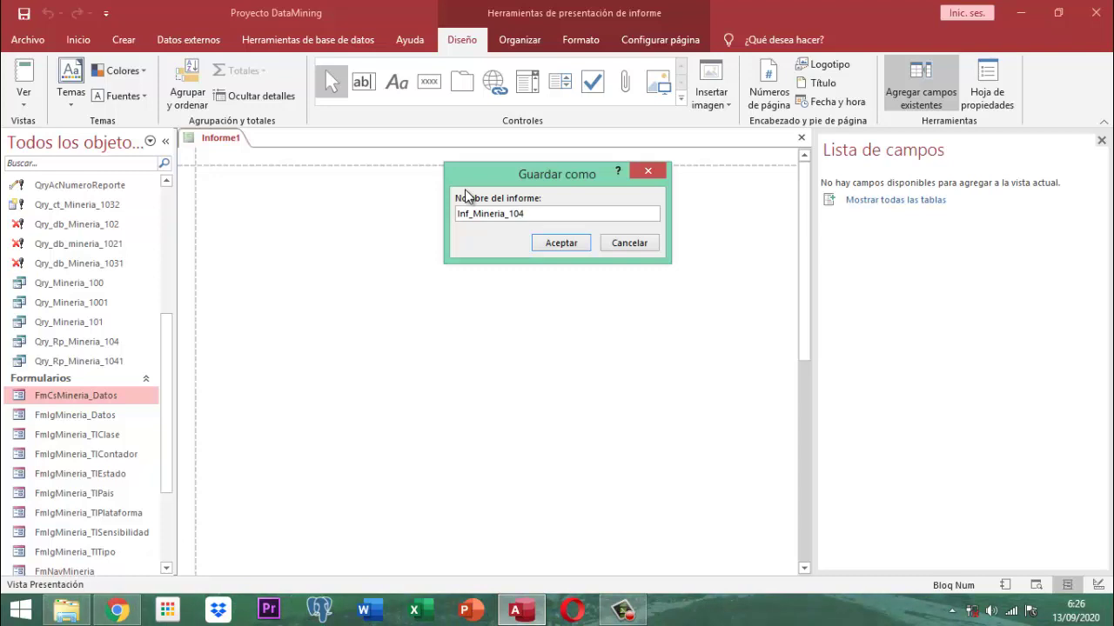
{"action": "key", "text": "Return"}
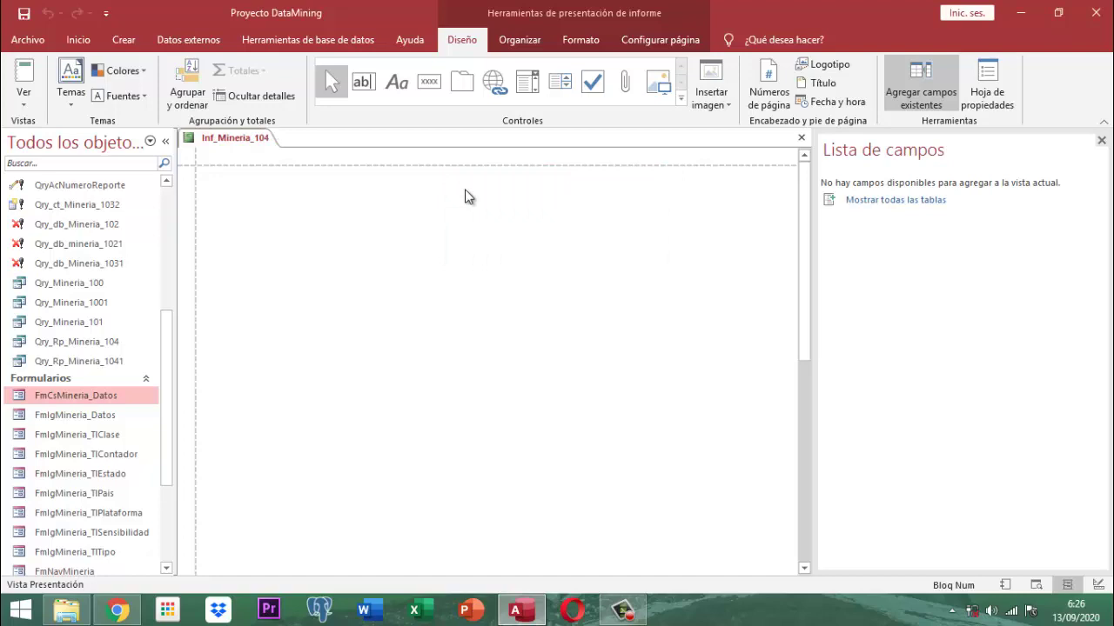
{"action": "right_click", "coordinate": [224, 141]}
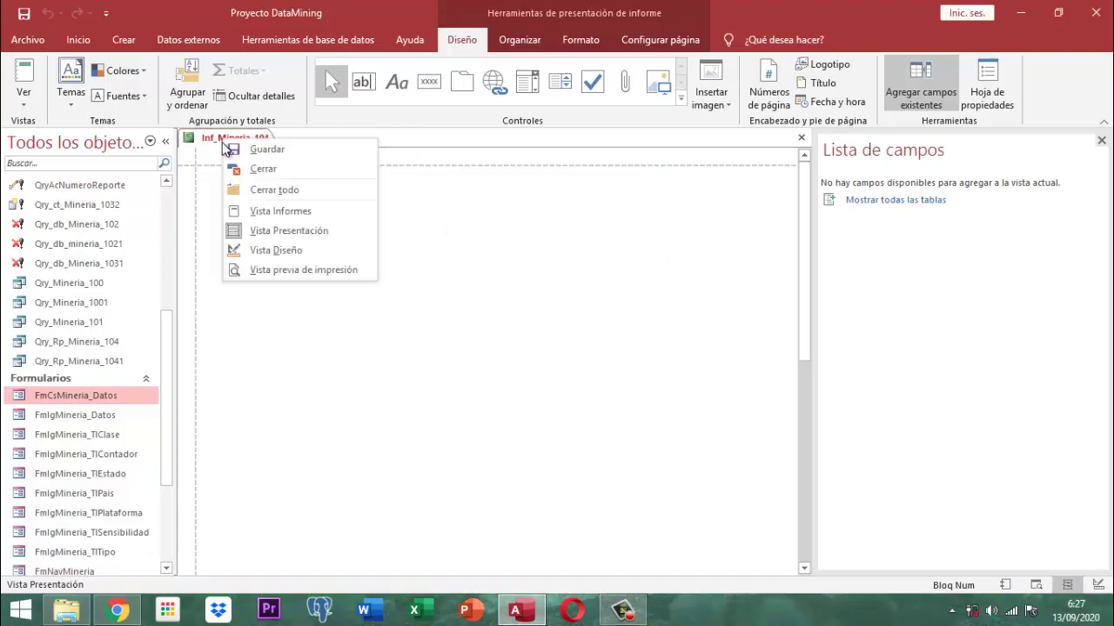
{"action": "left_click", "coordinate": [285, 250]}
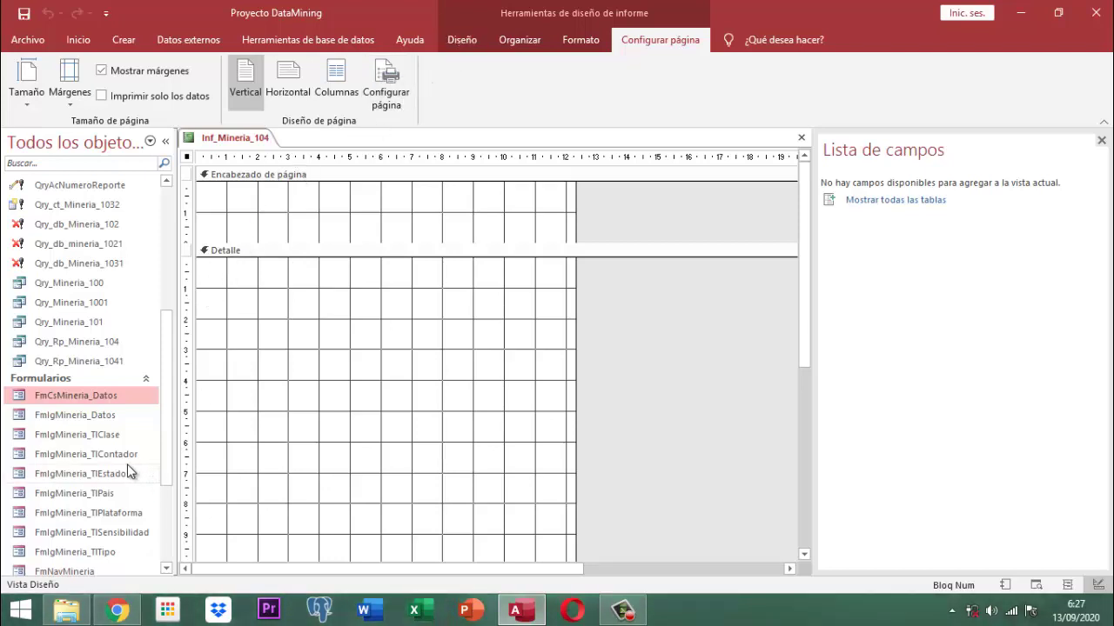
Open the FmCsMineria_Datos form in design view and copy the logo image and title label from its form header.
{"action": "right_click", "coordinate": [55, 399]}
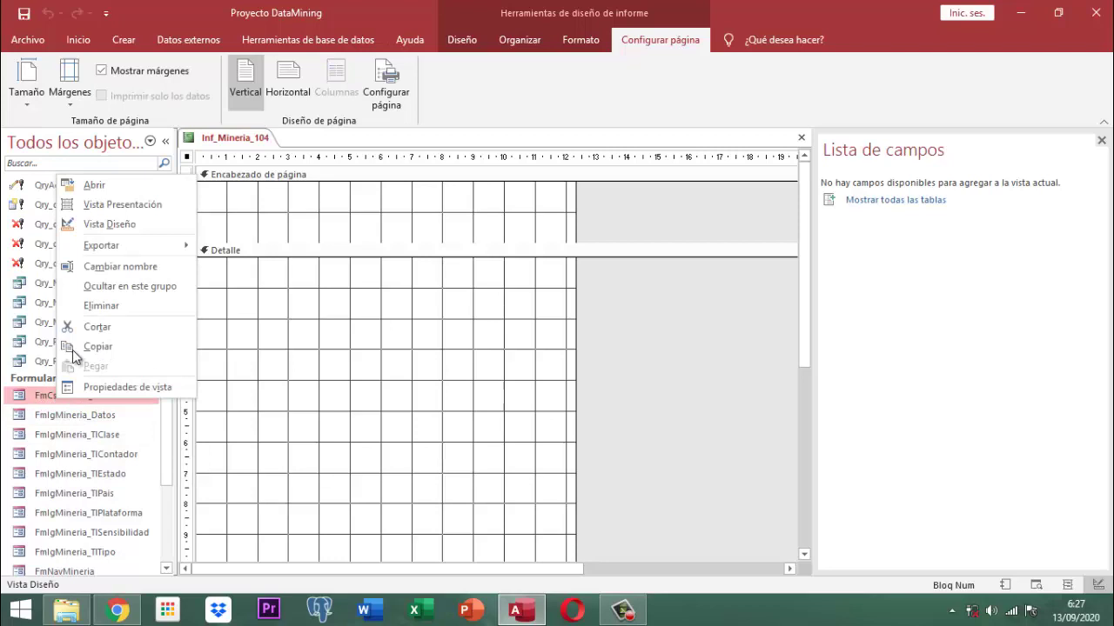
{"action": "left_click", "coordinate": [112, 223]}
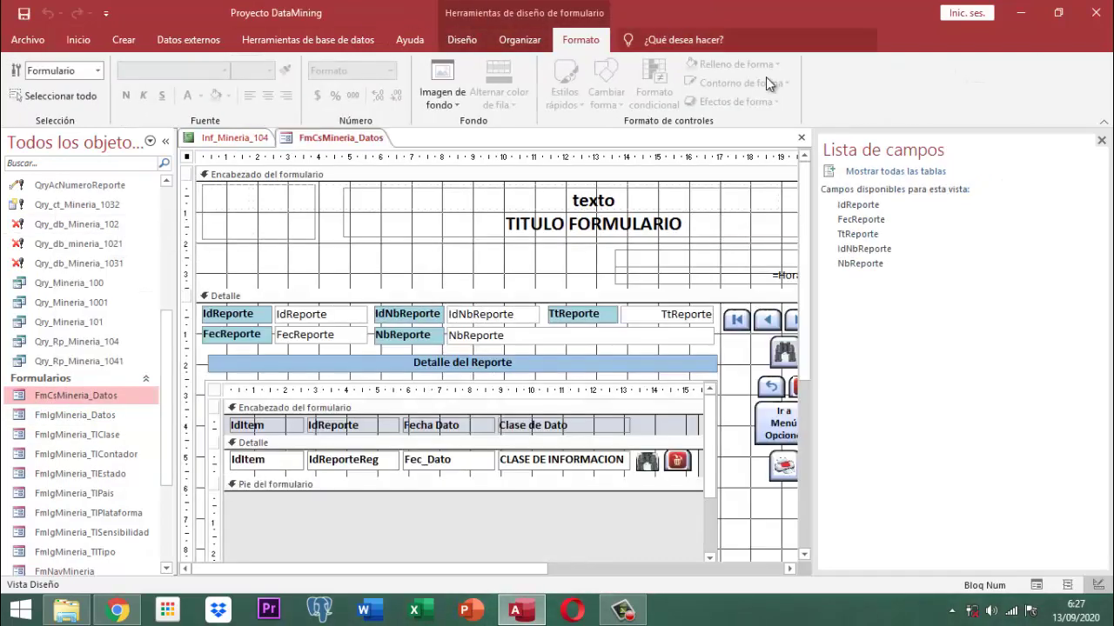
{"action": "left_click", "coordinate": [1101, 140]}
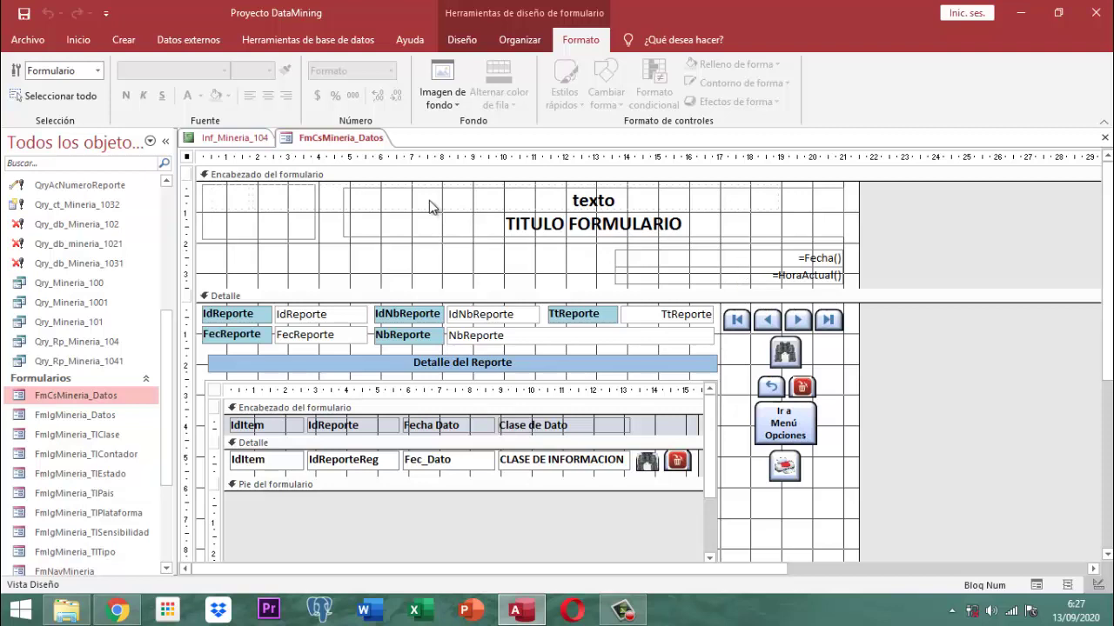
{"action": "left_click", "coordinate": [251, 221]}
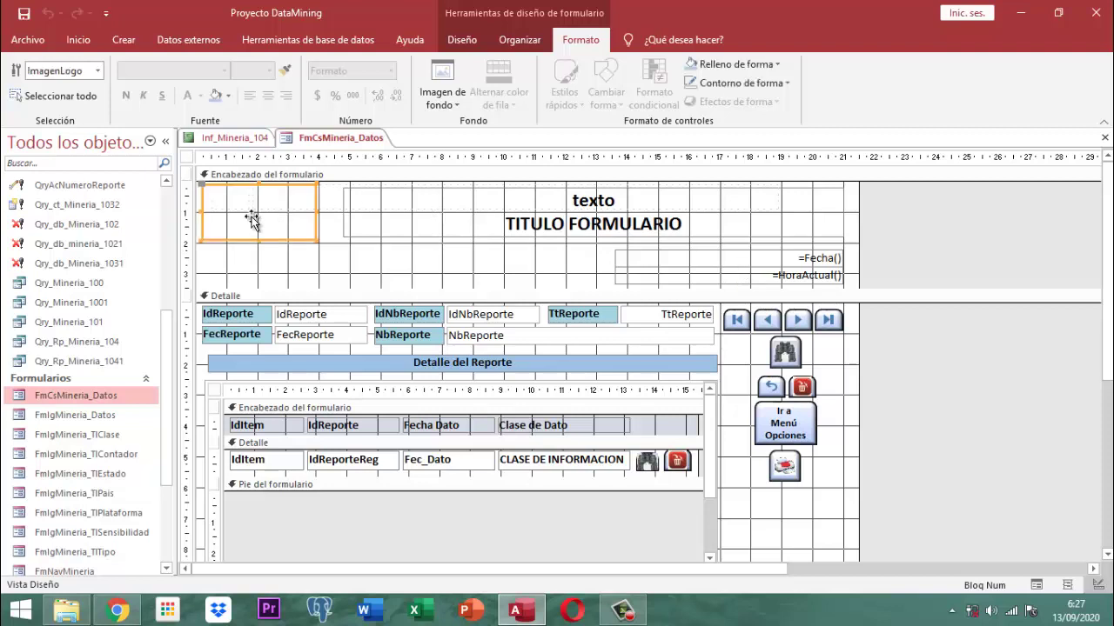
{"action": "left_click", "coordinate": [398, 220], "text": "shift"}
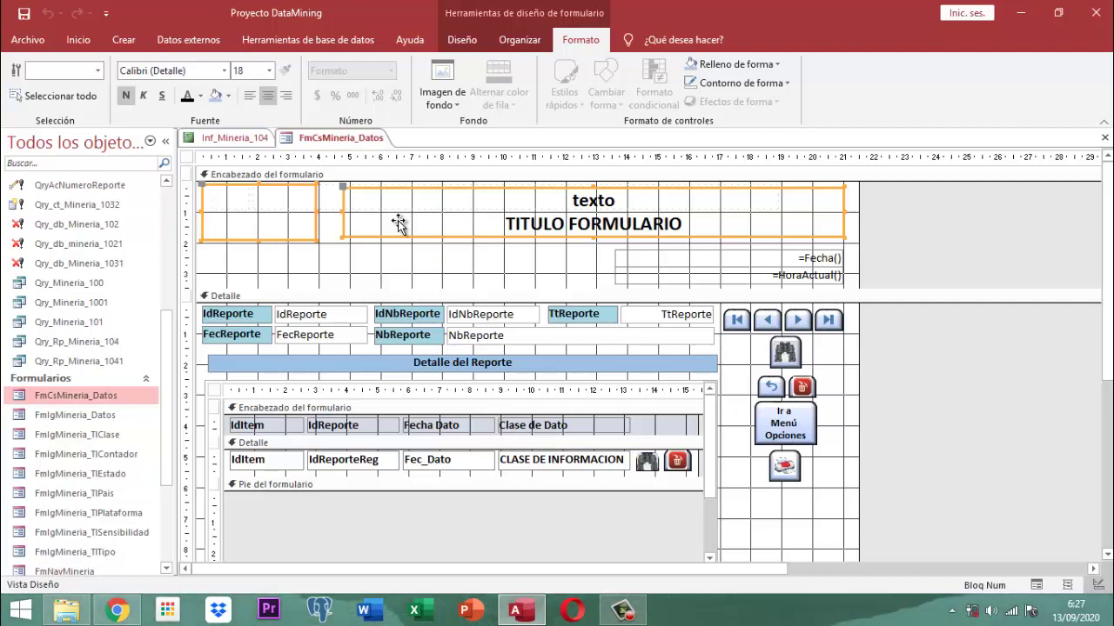
Try to paste the copied logo image and title label into the Detail section of Inf_Mineria_104.
{"action": "left_click", "coordinate": [230, 139]}
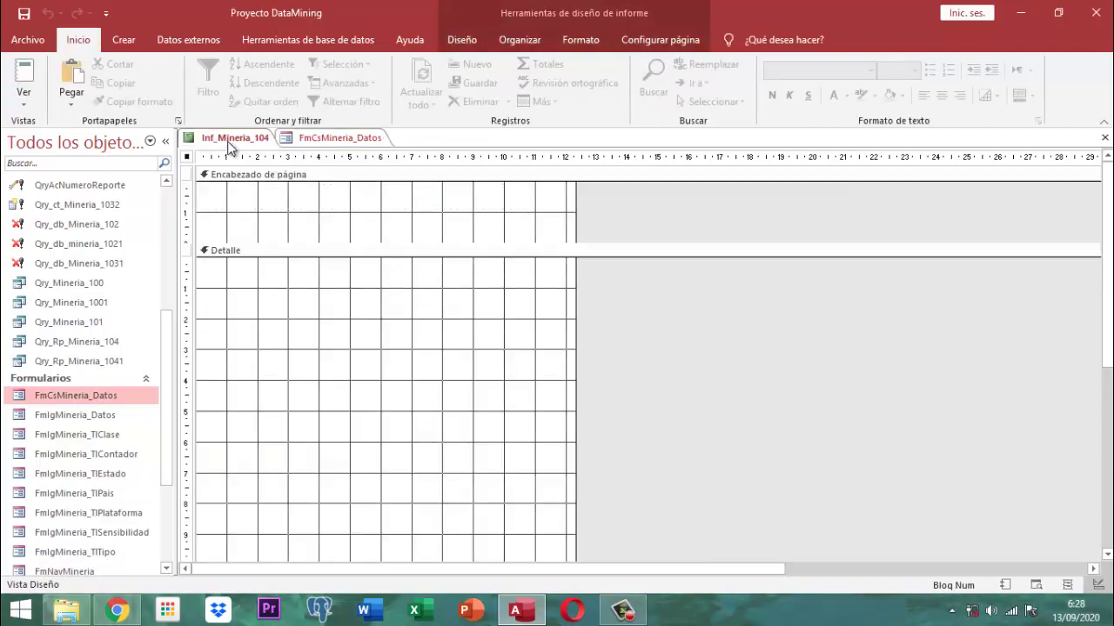
{"action": "key", "text": "ctrl+v"}
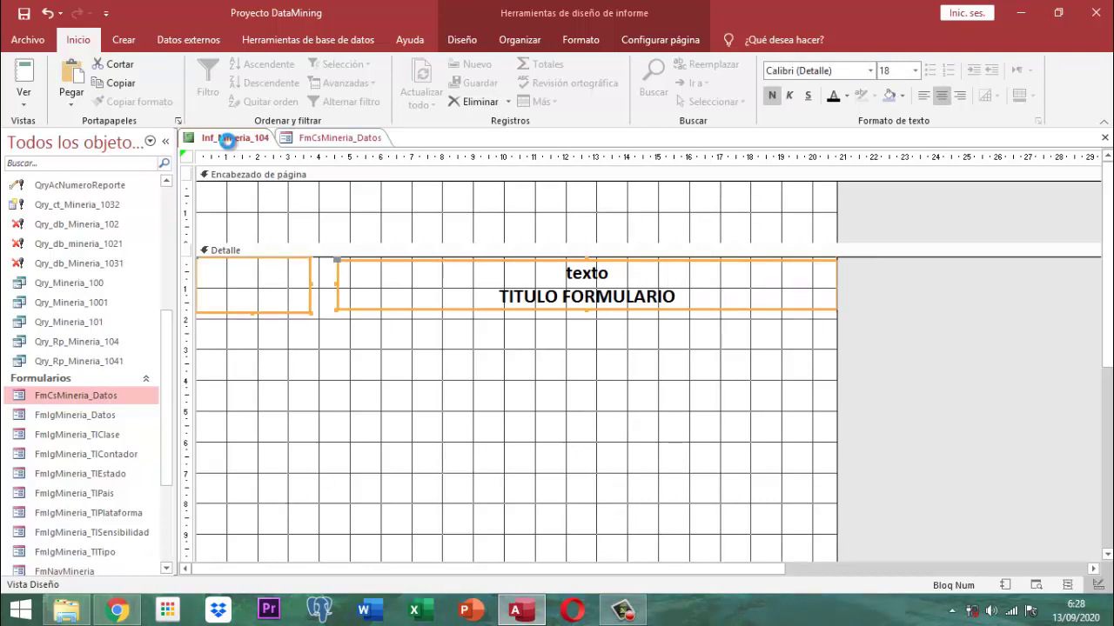
{"action": "key", "text": "Delete"}
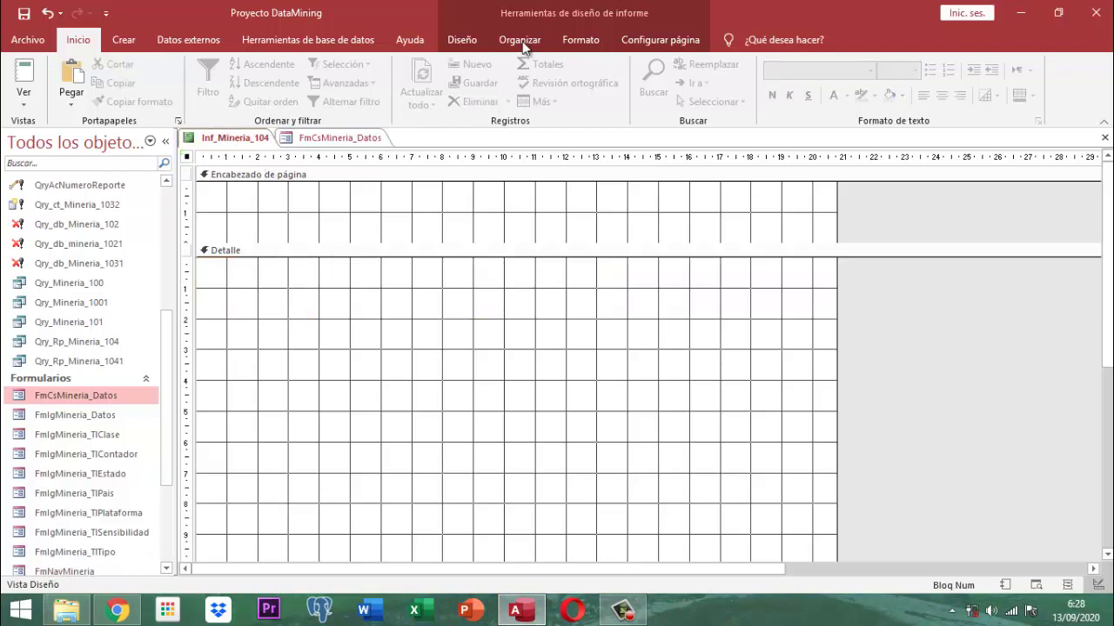
Add a title header section to the report Inf_Mineria_104 and delete the controls automatically placed in it.
{"action": "left_click", "coordinate": [467, 40]}
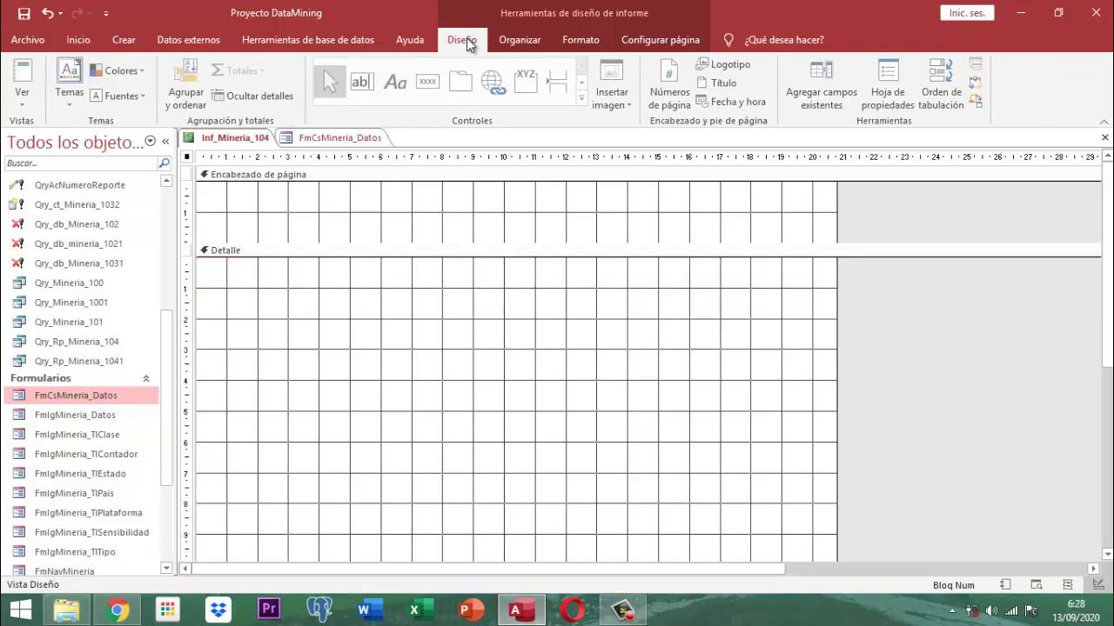
{"action": "left_click", "coordinate": [729, 82]}
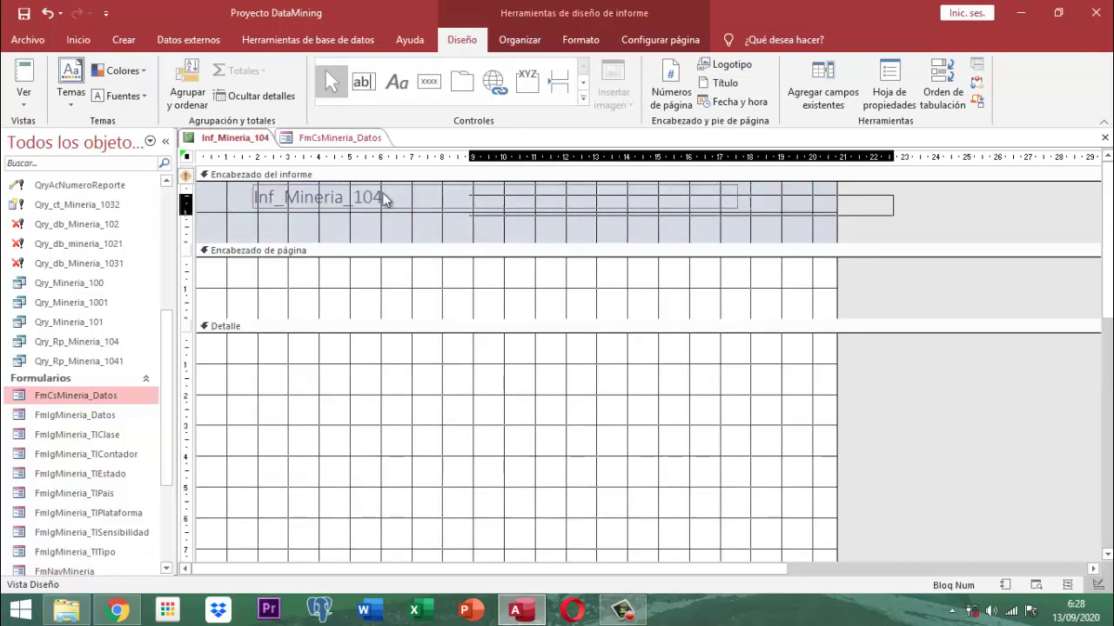
{"action": "left_click", "coordinate": [188, 184]}
{"action": "key", "text": "Delete"}
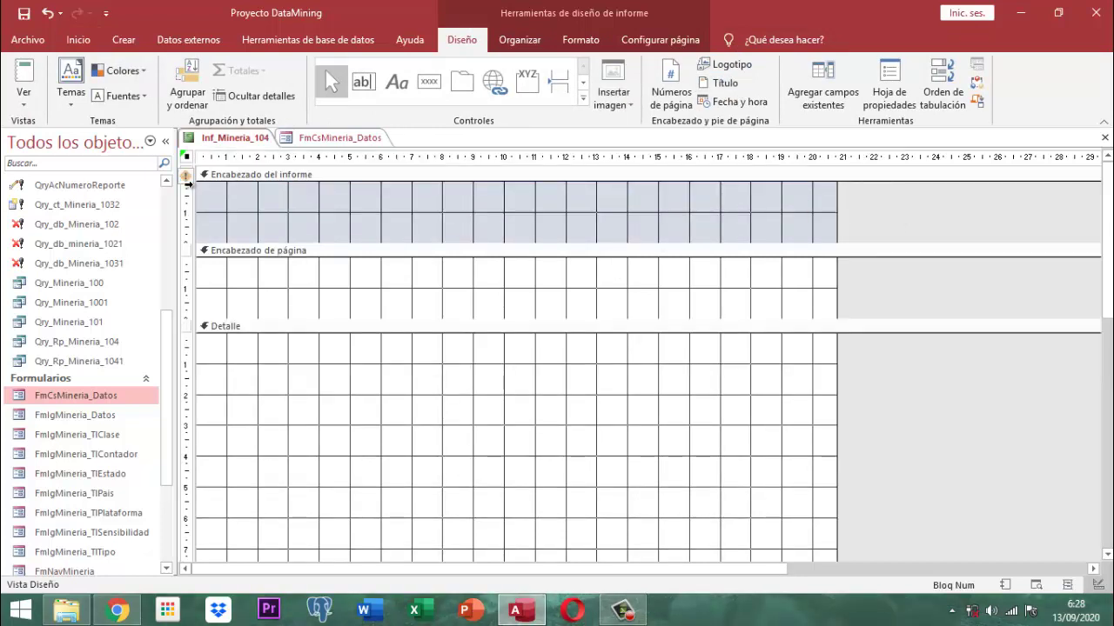
Paste the copied logo frame and title label into the report header and nudge them slightly down and right.
{"action": "left_click", "coordinate": [318, 176]}
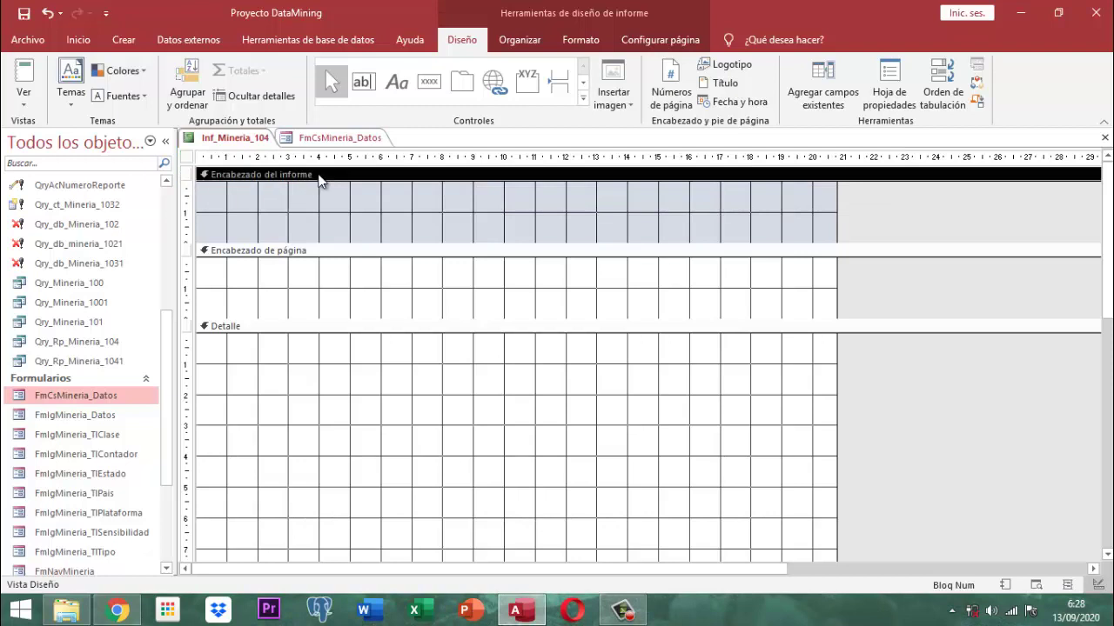
{"action": "key", "text": "ctrl+z"}
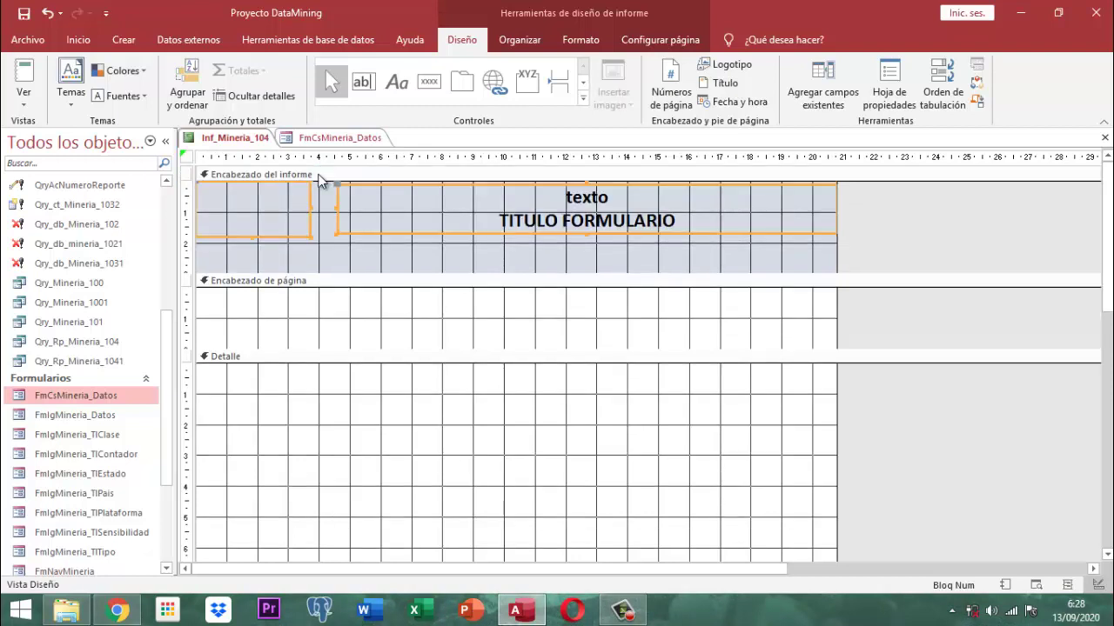
{"action": "key", "text": "Down"}
{"action": "key", "text": "Right"}
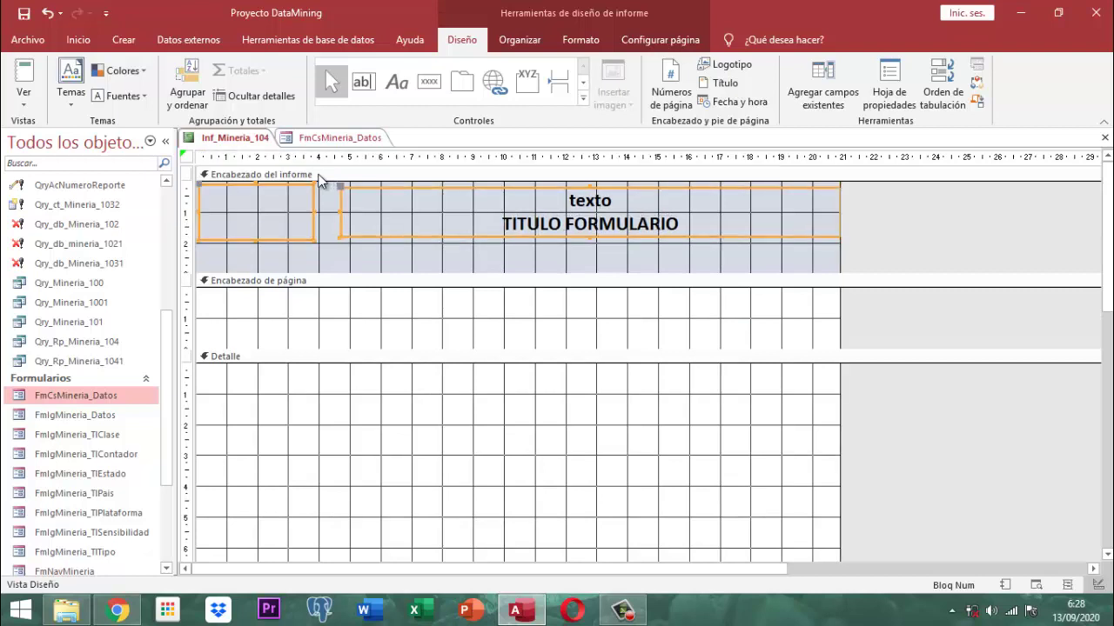
Check the control names of the logo frame and title label, and narrow the label to end at about 16.5 cm on the ruler.
{"action": "left_click", "coordinate": [883, 216]}
{"action": "left_click", "coordinate": [263, 237]}
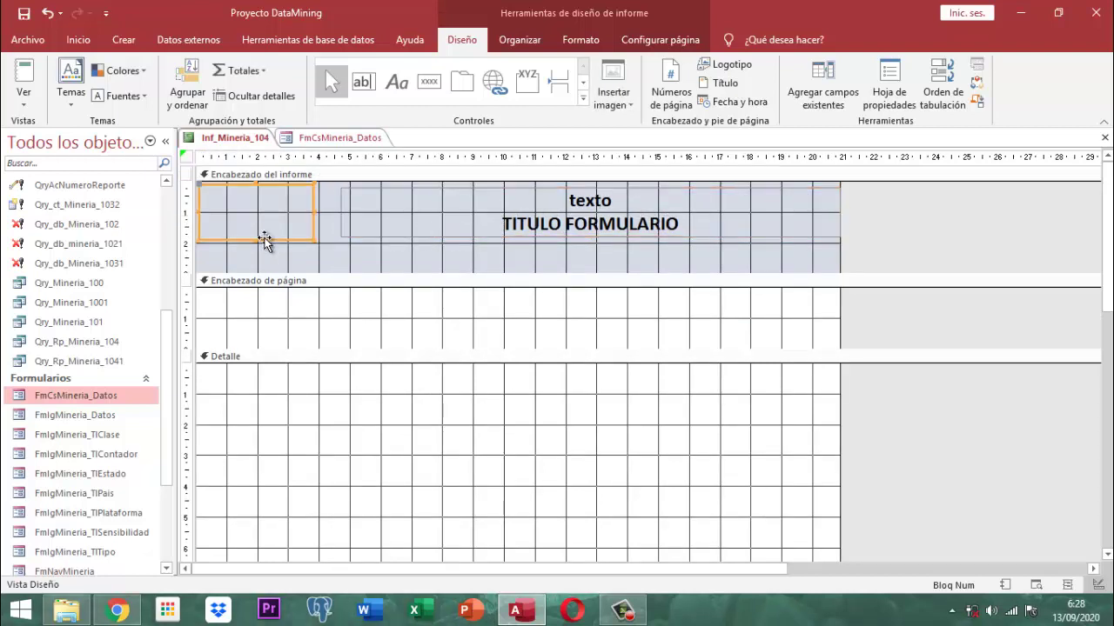
{"action": "left_click", "coordinate": [580, 40]}
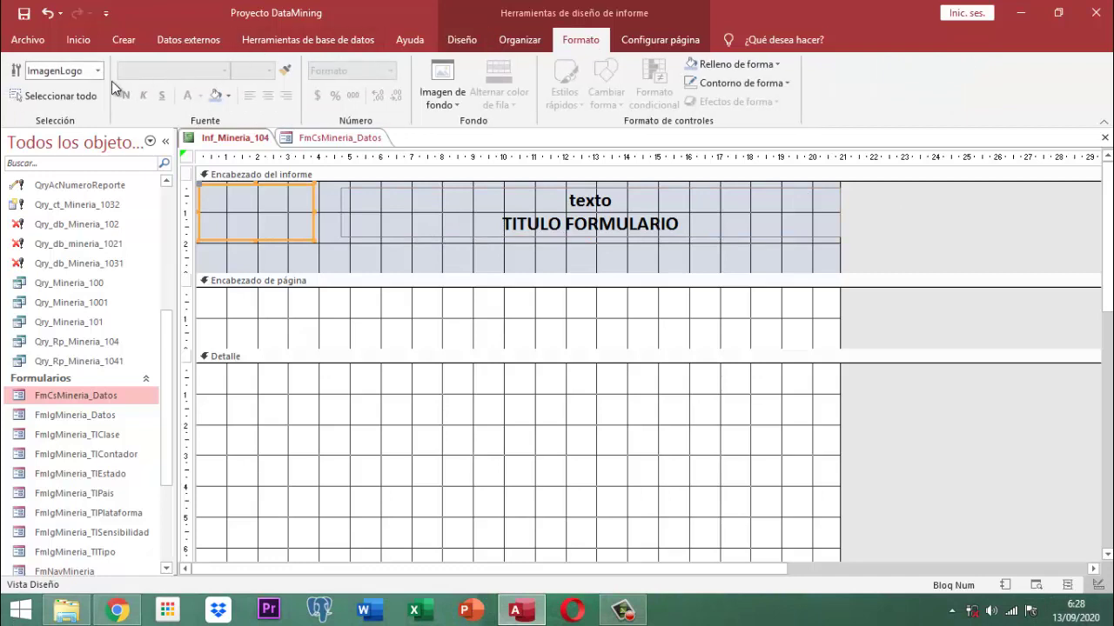
{"action": "left_click", "coordinate": [430, 188]}
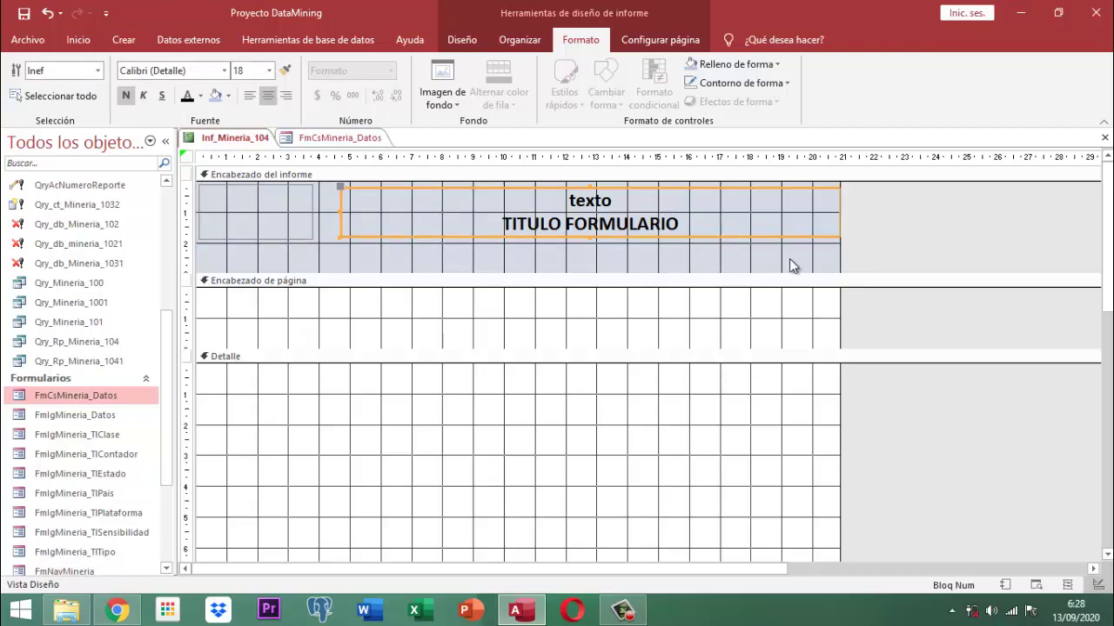
{"action": "left_click", "coordinate": [882, 246]}
{"action": "left_click", "coordinate": [737, 232]}
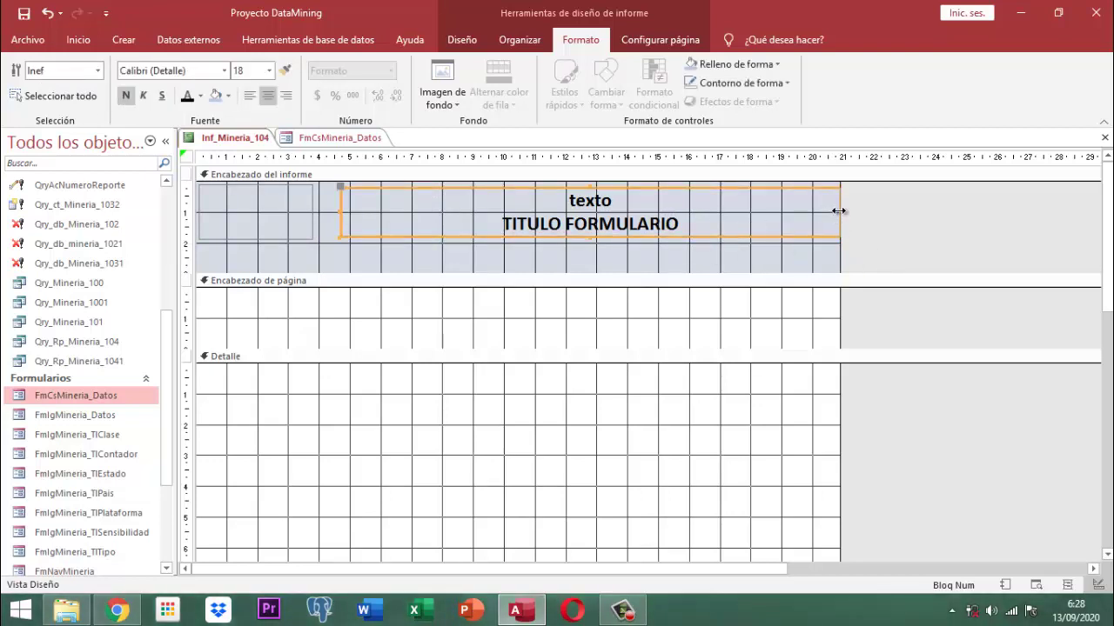
{"action": "left_click_drag", "start_coordinate": [837, 218], "coordinate": [703, 227]}
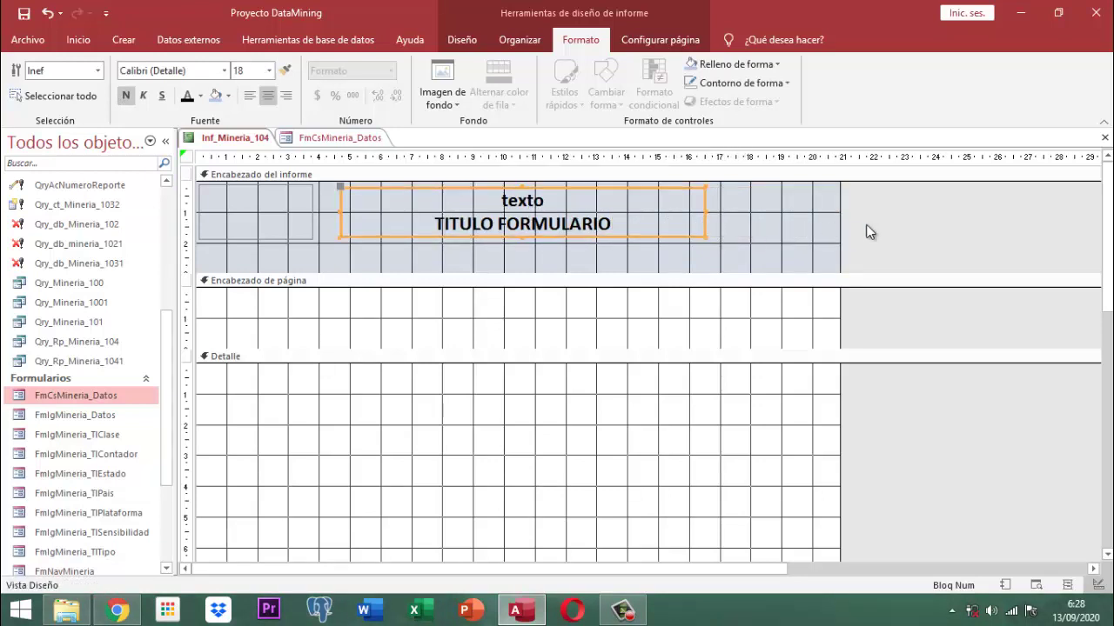
{"action": "left_click", "coordinate": [889, 225]}
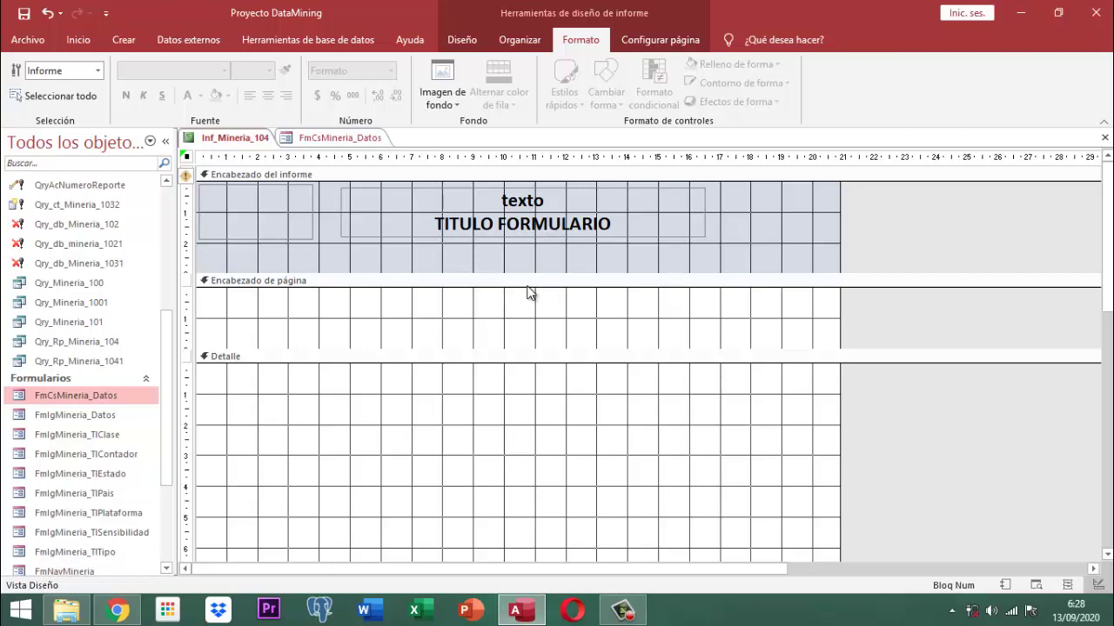
Copy the six Form_Load statements from the code of the form FmCsMineria_Datos and close the code editor.
{"action": "left_click", "coordinate": [348, 138]}
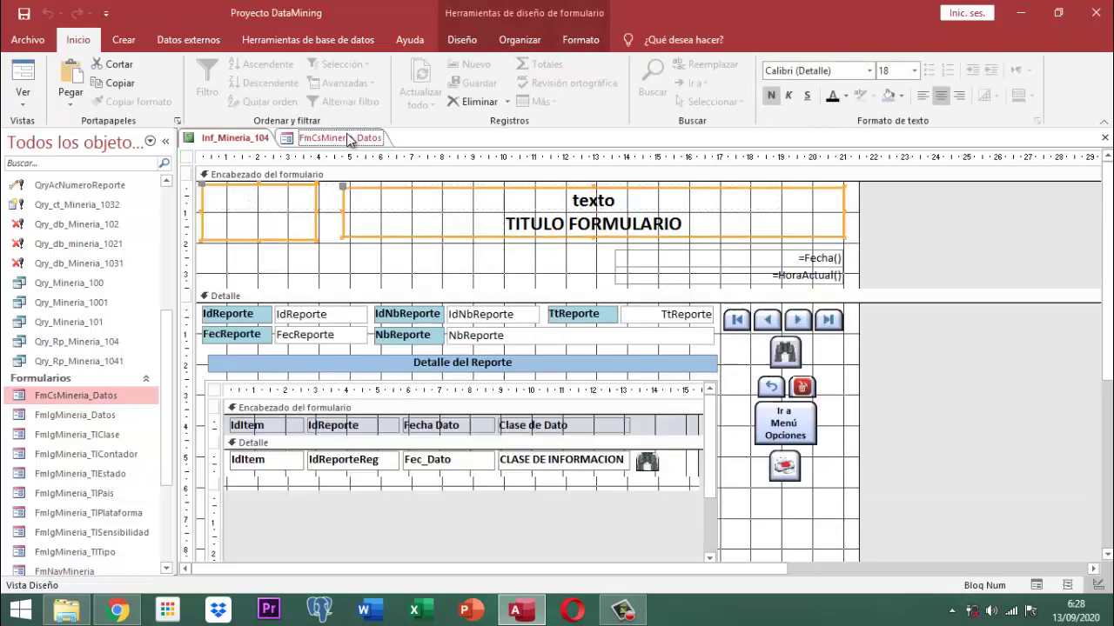
{"action": "left_click", "coordinate": [935, 230]}
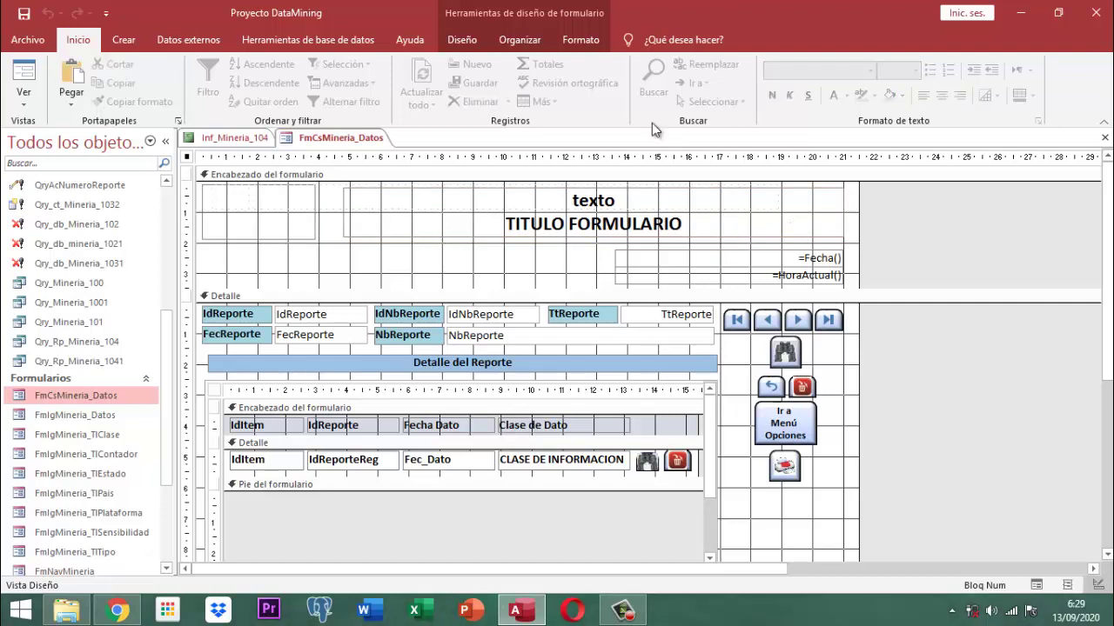
{"action": "left_click", "coordinate": [462, 40]}
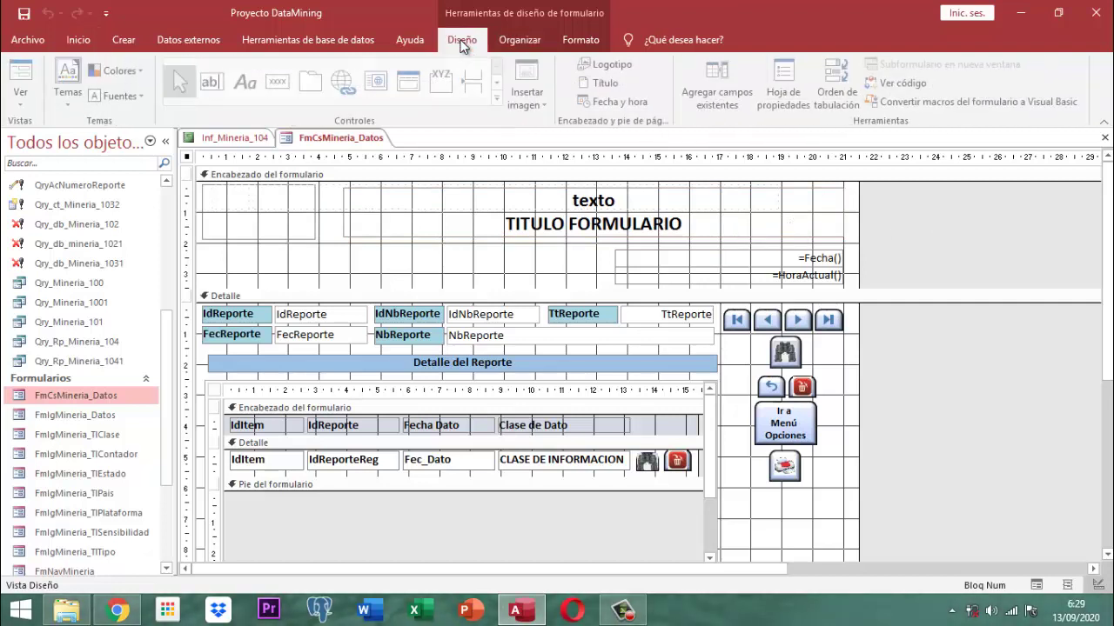
{"action": "left_click", "coordinate": [894, 85]}
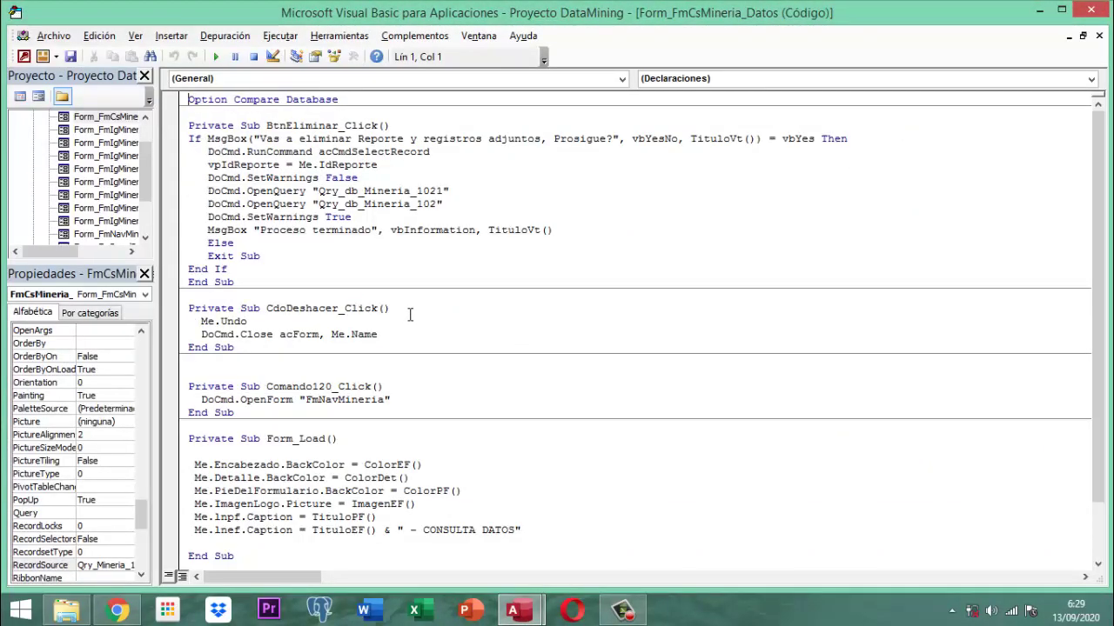
{"action": "scroll", "coordinate": [418, 322], "scroll_direction": "down", "scroll_amount": 2}
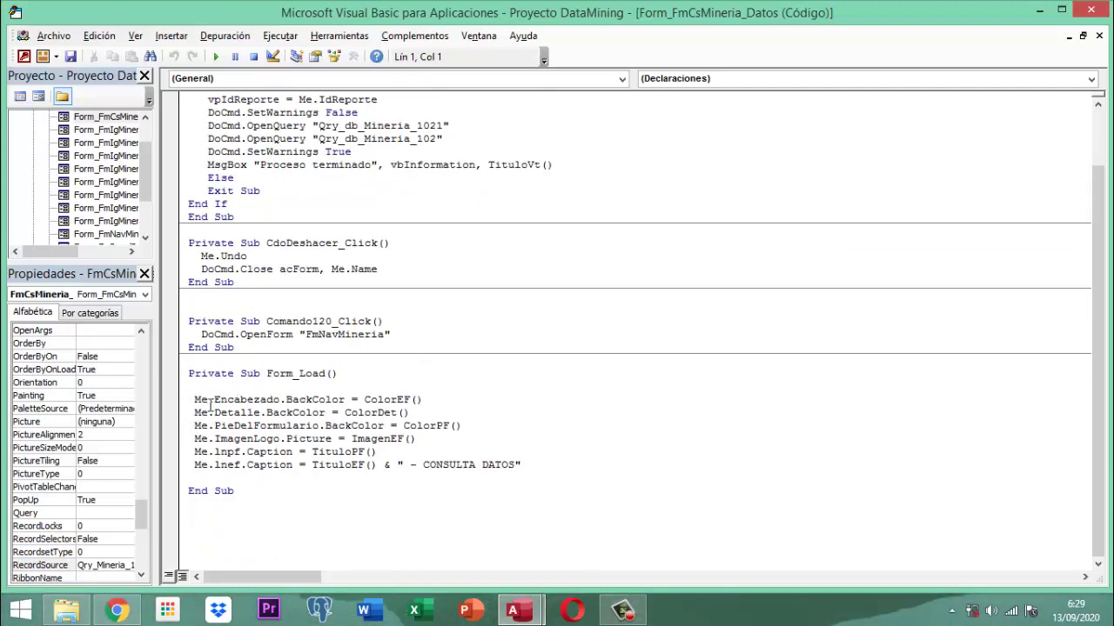
{"action": "left_click_drag", "start_coordinate": [194, 399], "coordinate": [534, 465]}
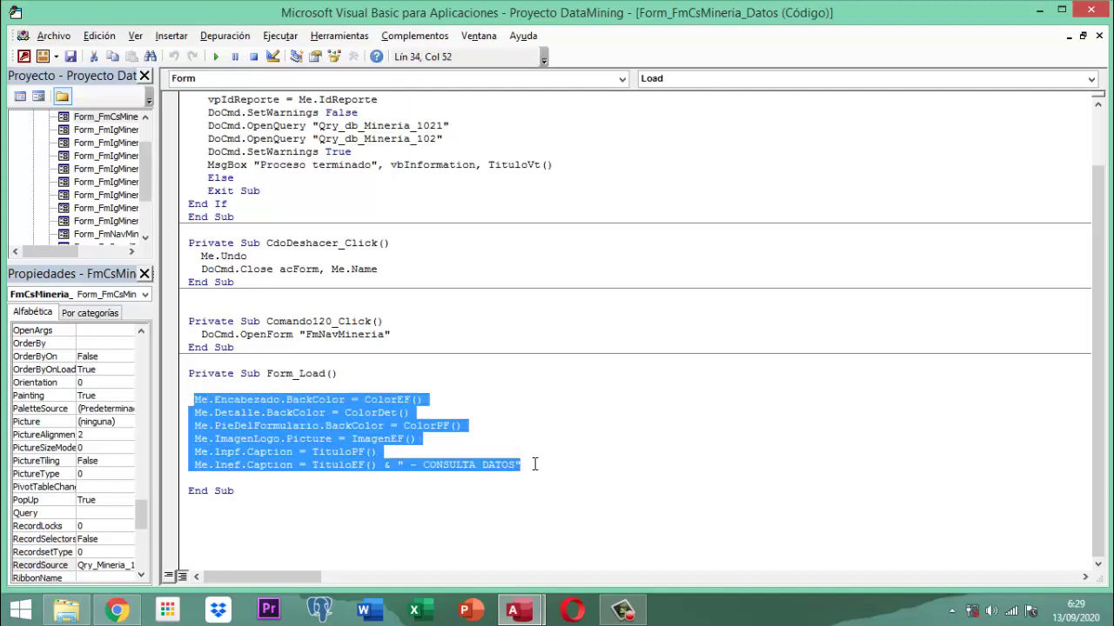
{"action": "key", "text": "ctrl+c"}
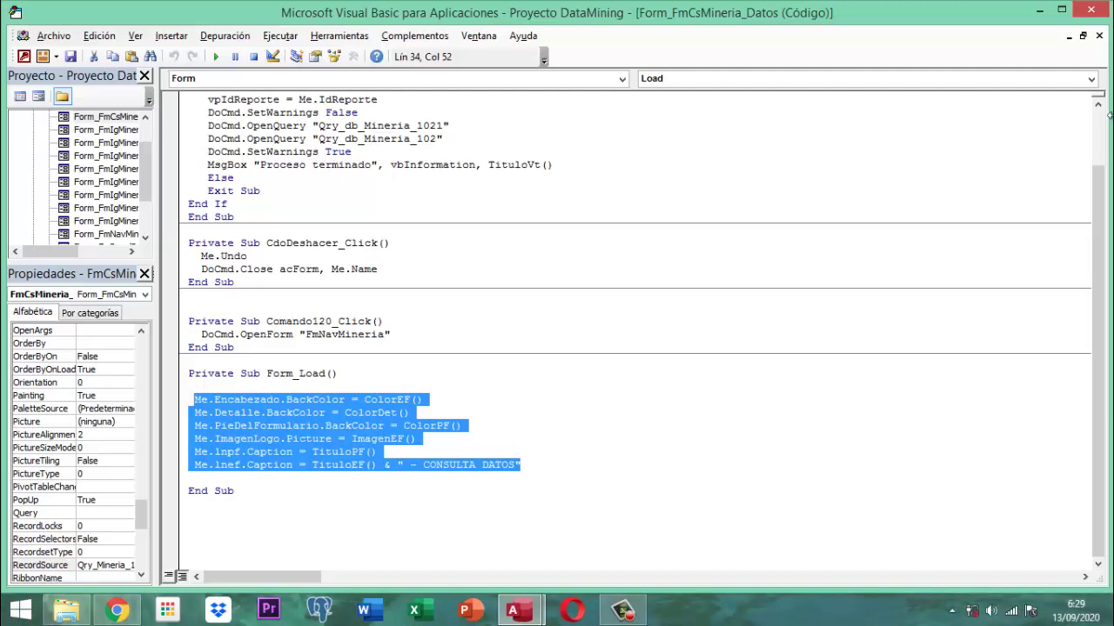
{"action": "left_click", "coordinate": [1094, 10]}
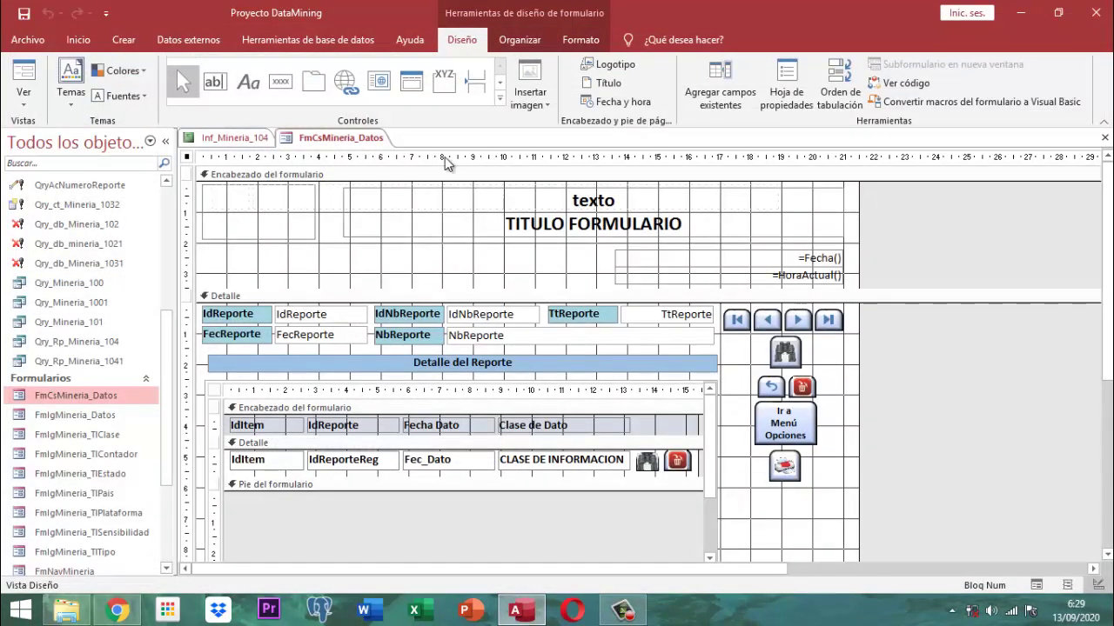
Create an "Al cargar" event procedure for the report Inf_Mineria_104 with the code generator and paste the copied statements into it.
{"action": "left_click", "coordinate": [224, 141]}
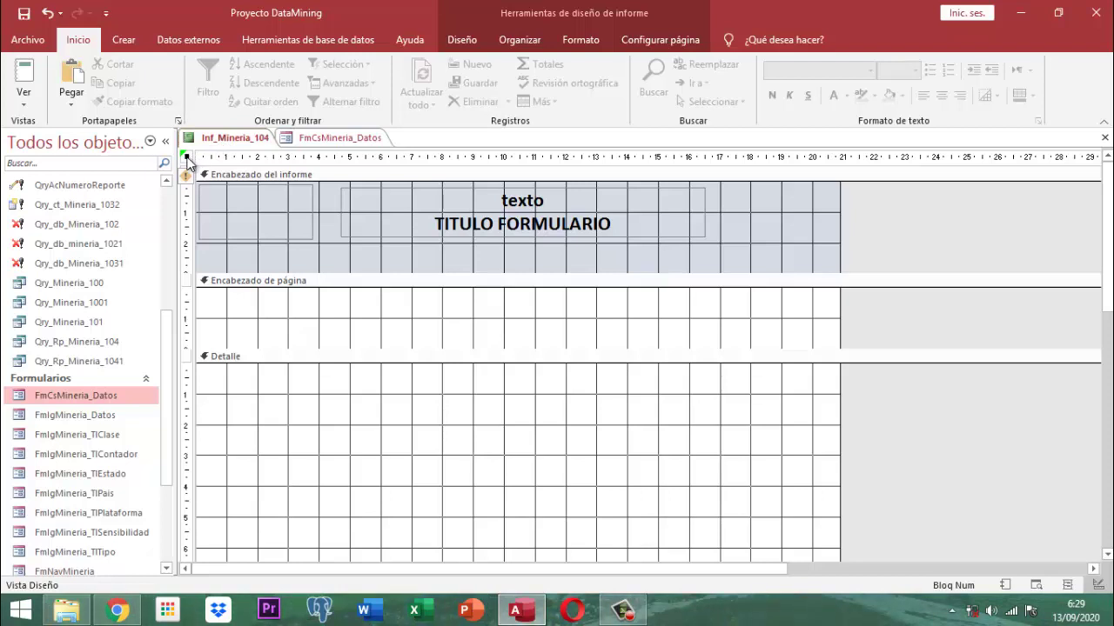
{"action": "left_click", "coordinate": [469, 40]}
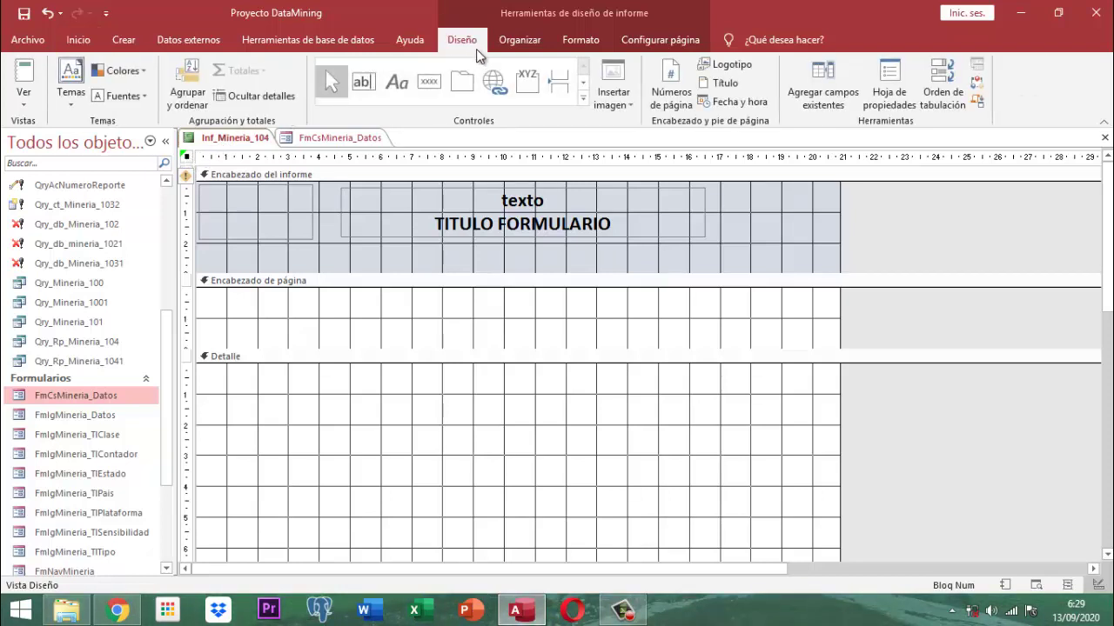
{"action": "left_click", "coordinate": [890, 87]}
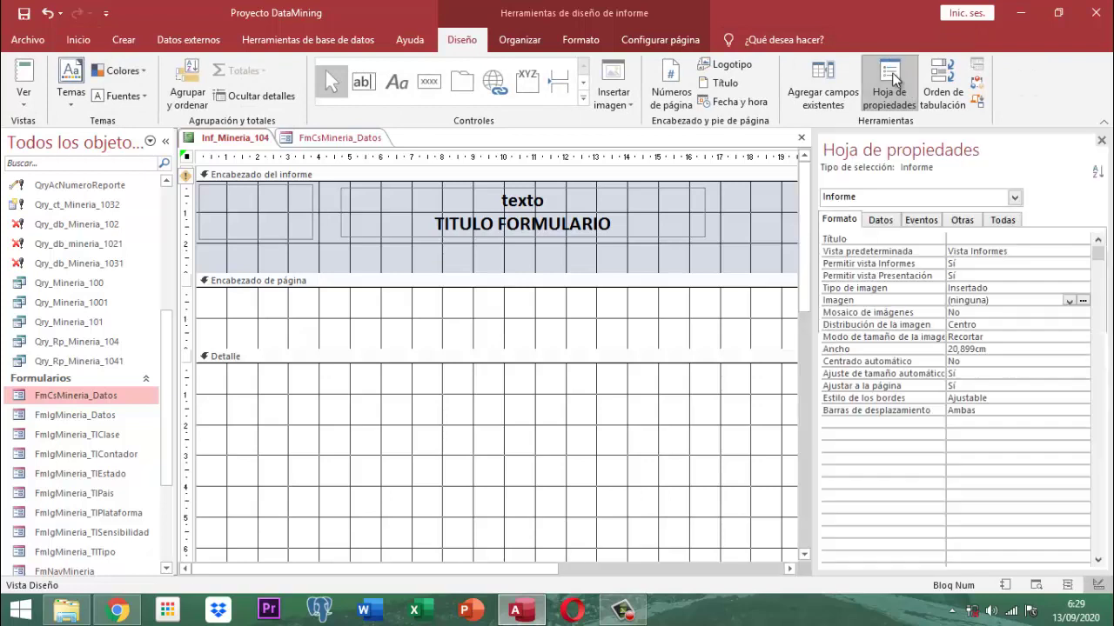
{"action": "left_click", "coordinate": [910, 220]}
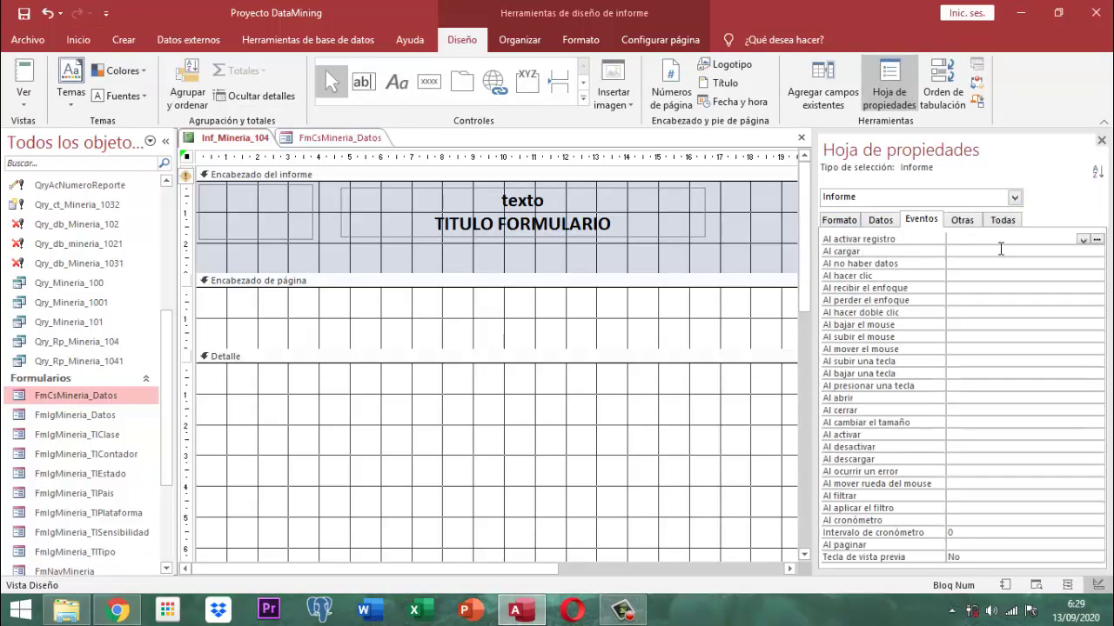
{"action": "left_click", "coordinate": [1000, 251]}
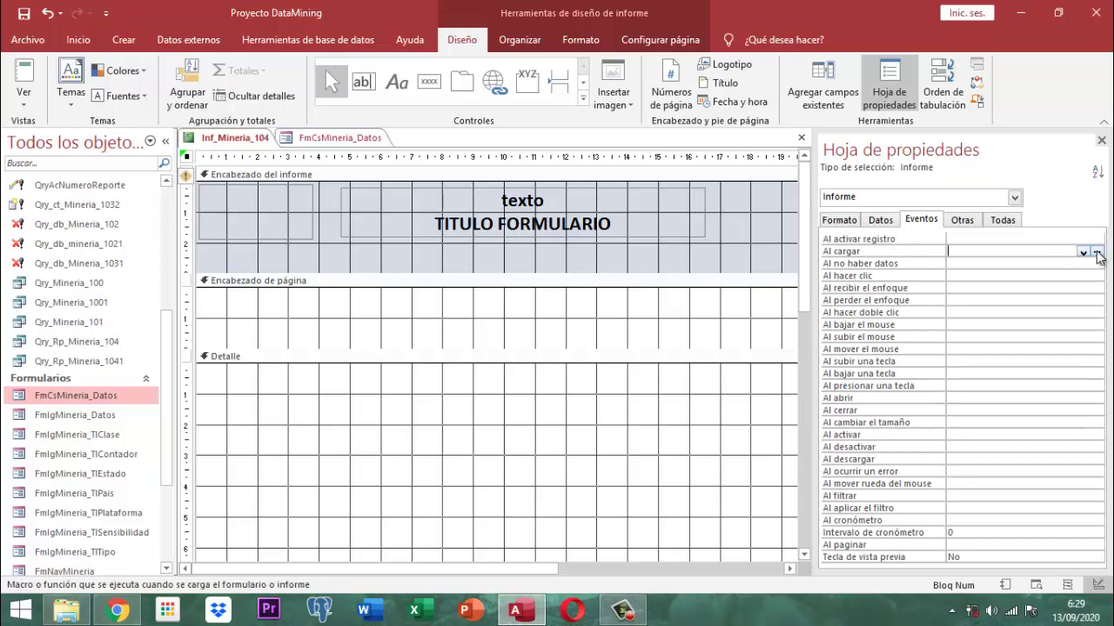
{"action": "left_click", "coordinate": [1096, 251]}
{"action": "left_click", "coordinate": [535, 176]}
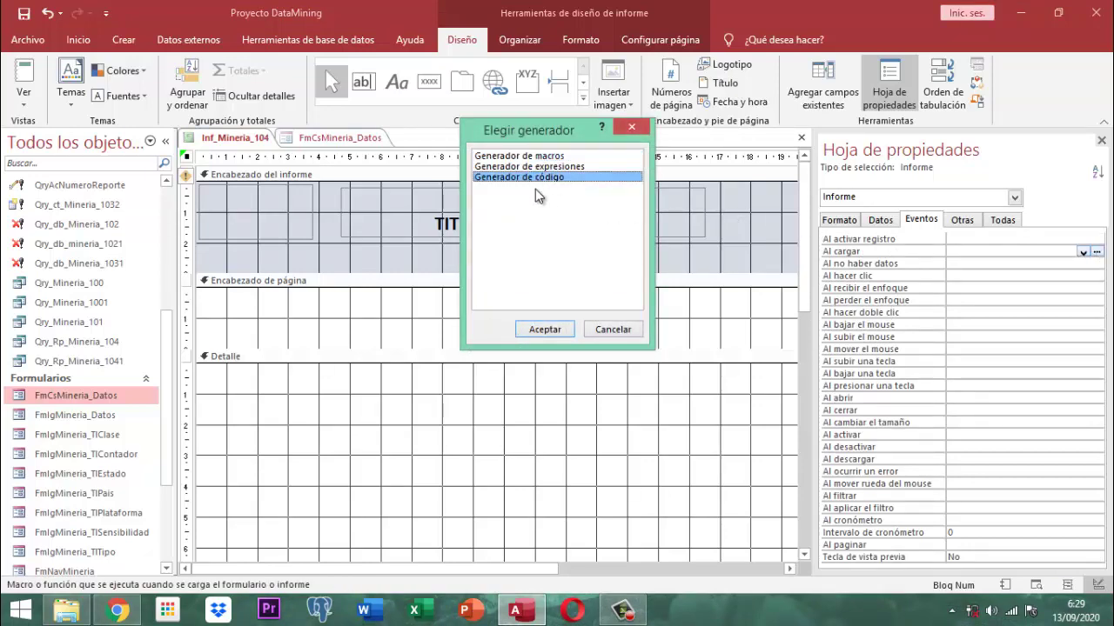
{"action": "left_click", "coordinate": [544, 329]}
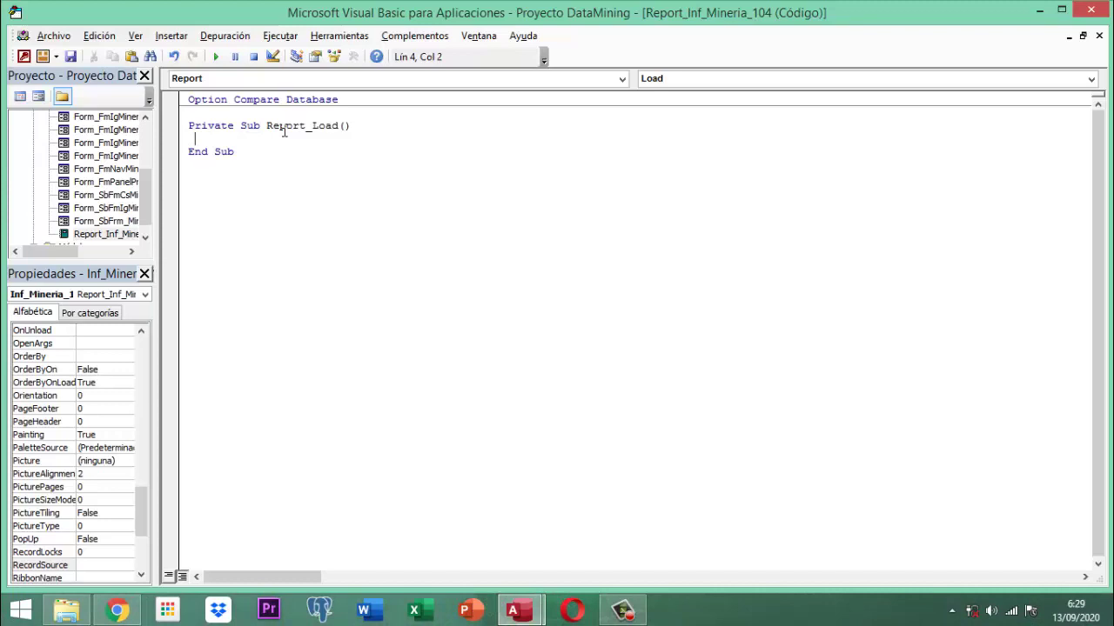
{"action": "key", "text": "ctrl+v"}
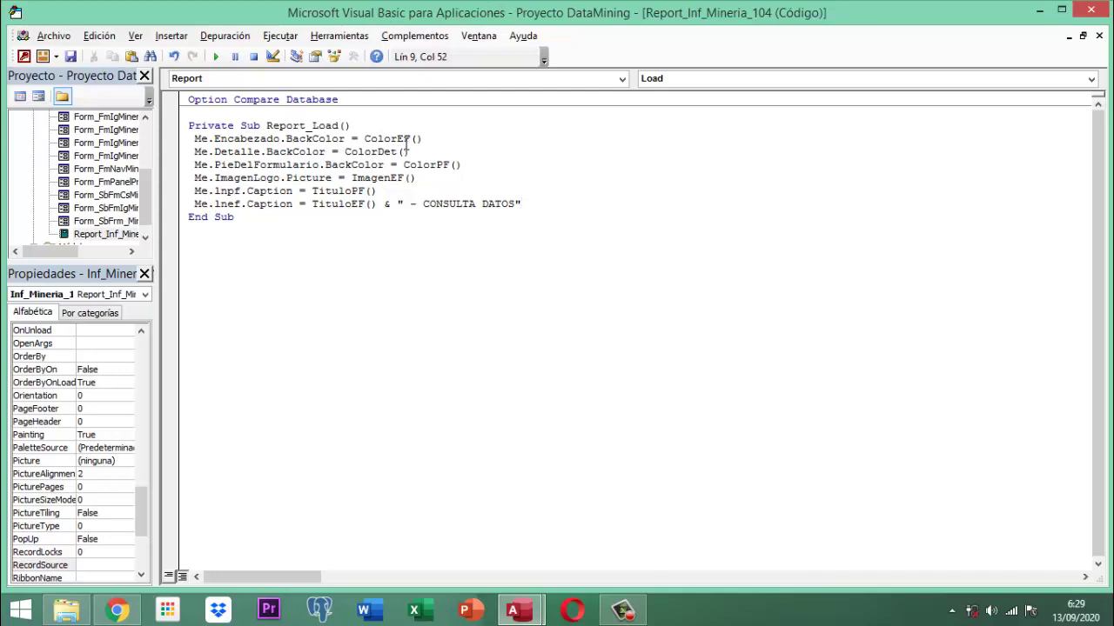
Delete the three BackColor statements and the lnpf.Caption statement from the Report_Load procedure.
{"action": "left_click", "coordinate": [180, 143]}
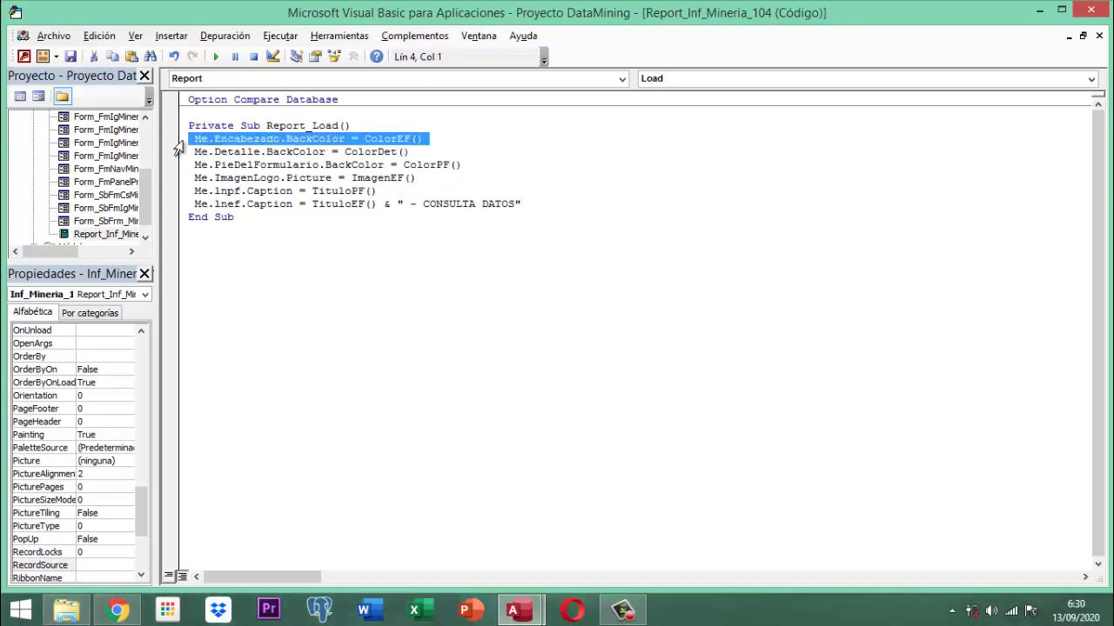
{"action": "key", "text": "Delete"}
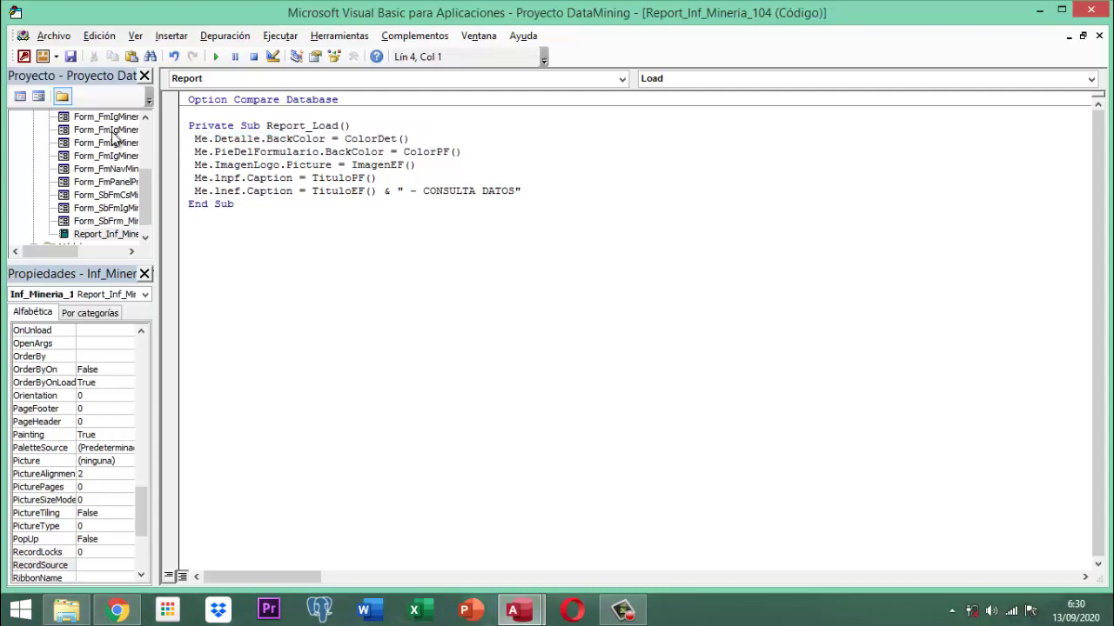
{"action": "left_click", "coordinate": [178, 144]}
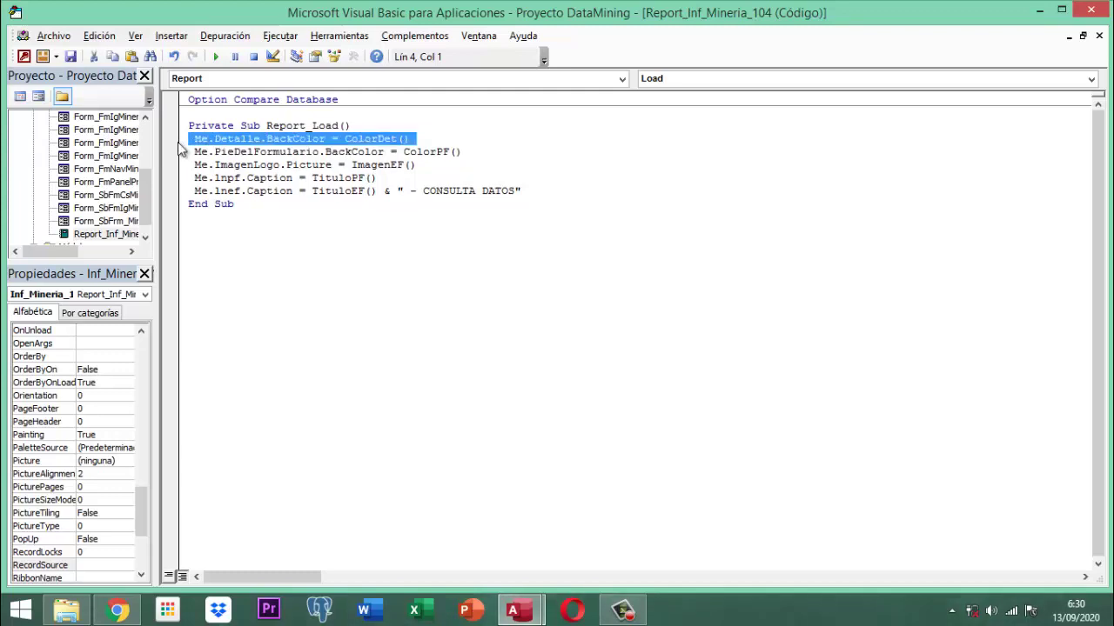
{"action": "key", "text": "Delete"}
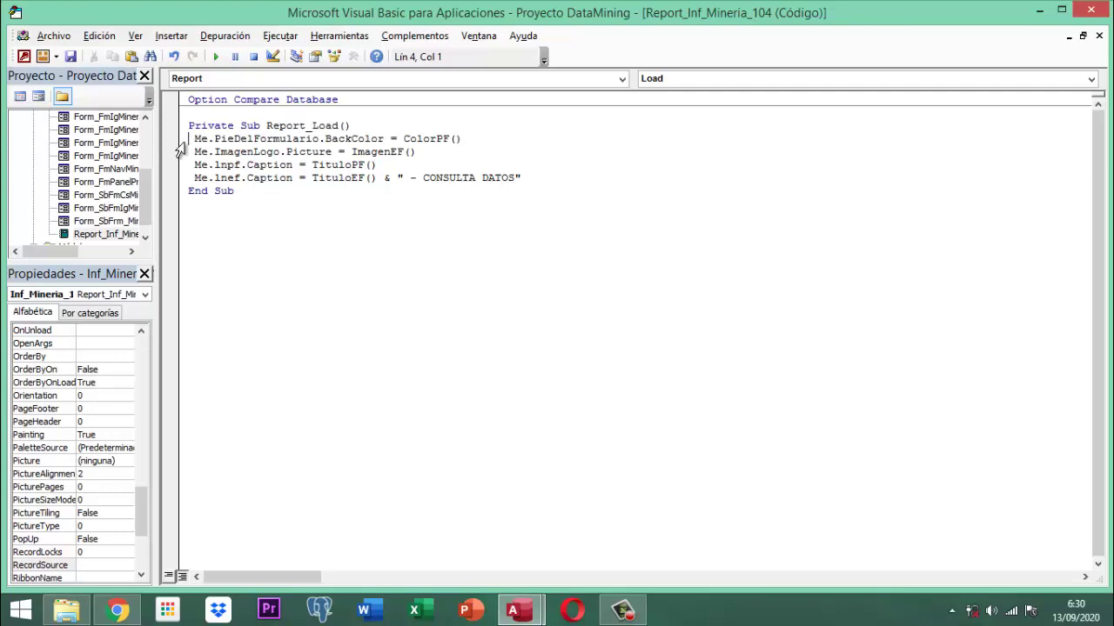
{"action": "left_click", "coordinate": [180, 144]}
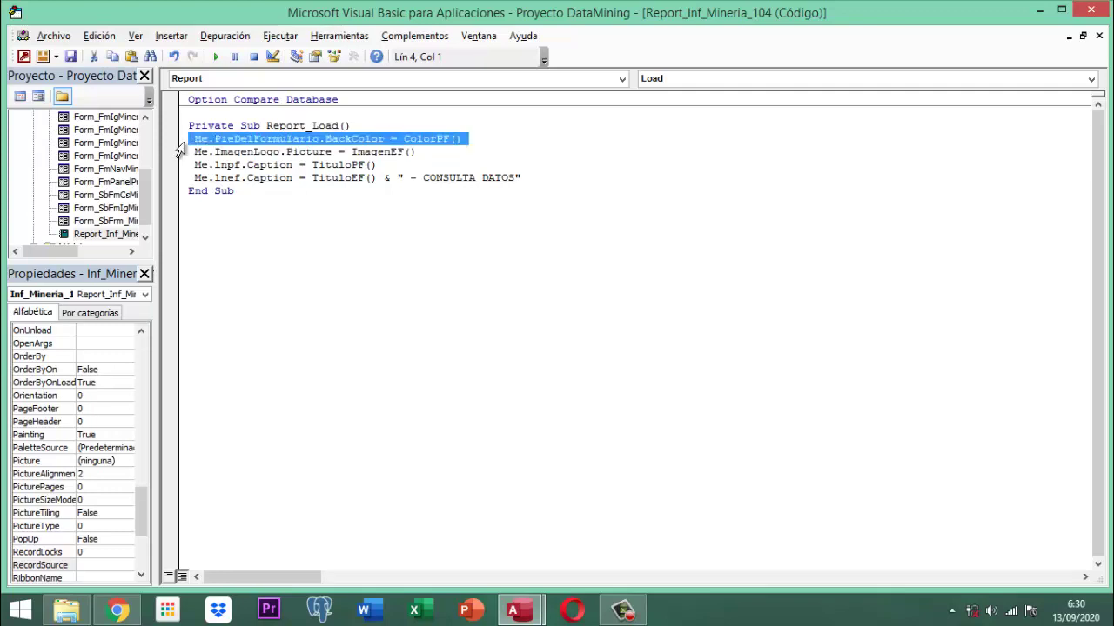
{"action": "key", "text": "Delete"}
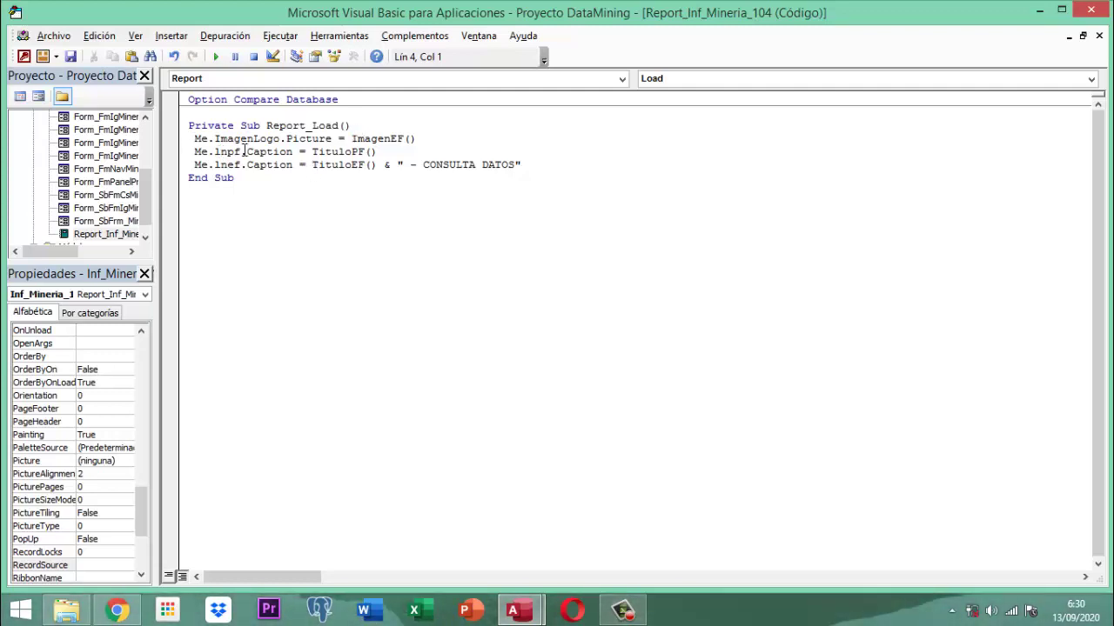
{"action": "left_click", "coordinate": [176, 154]}
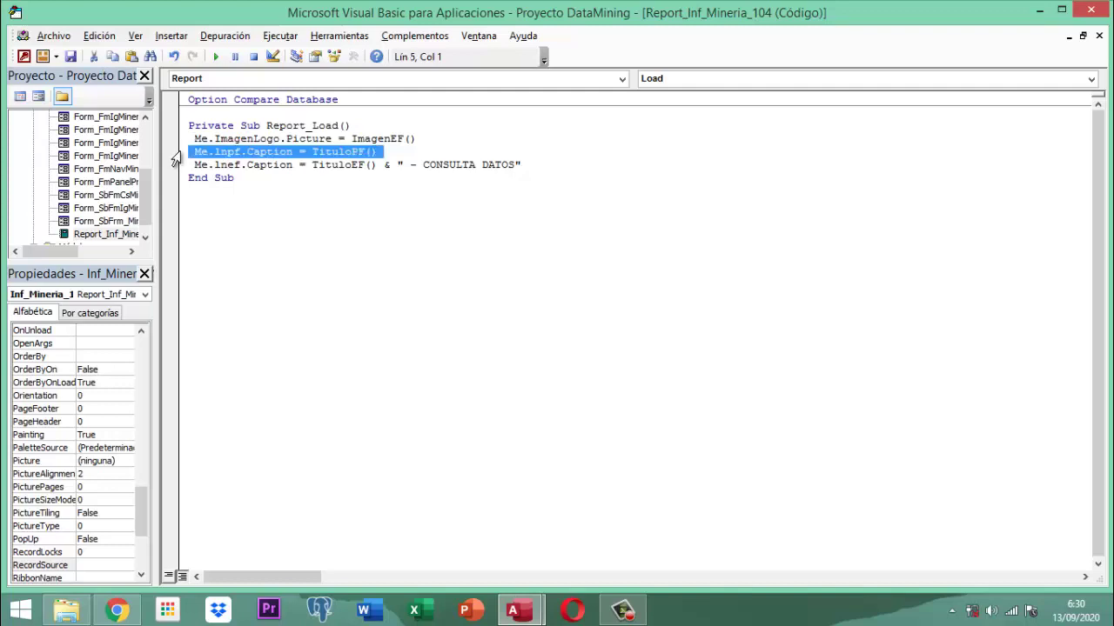
{"action": "key", "text": "Delete"}
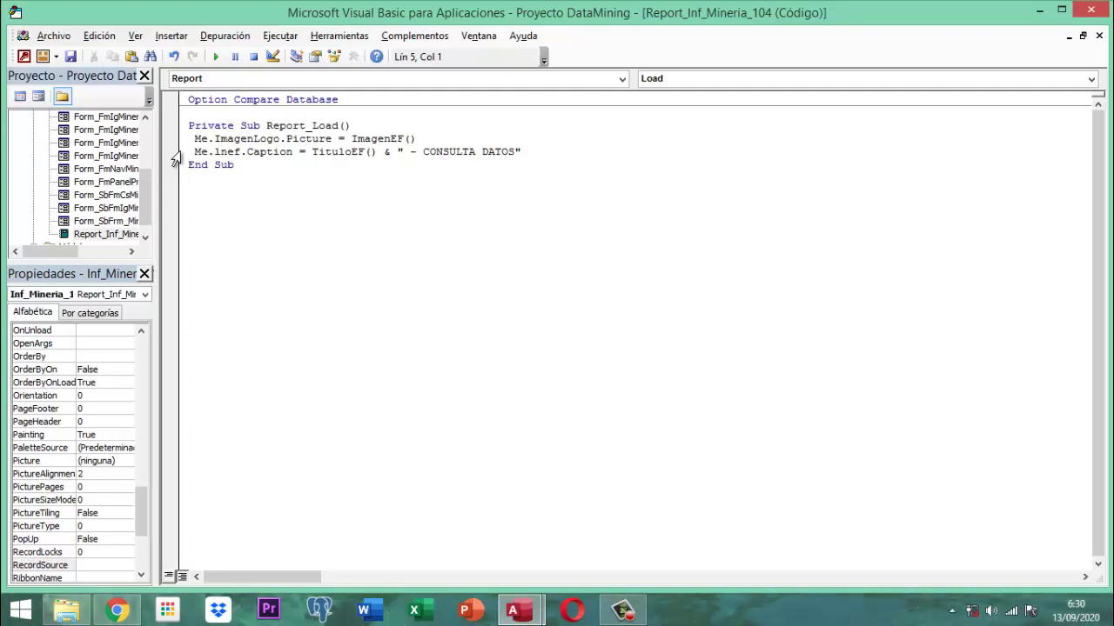
Change the lnef.Caption text to " - REPORTE DATOS" and close the code editor and the property sheet.
{"action": "double_click", "coordinate": [459, 153]}
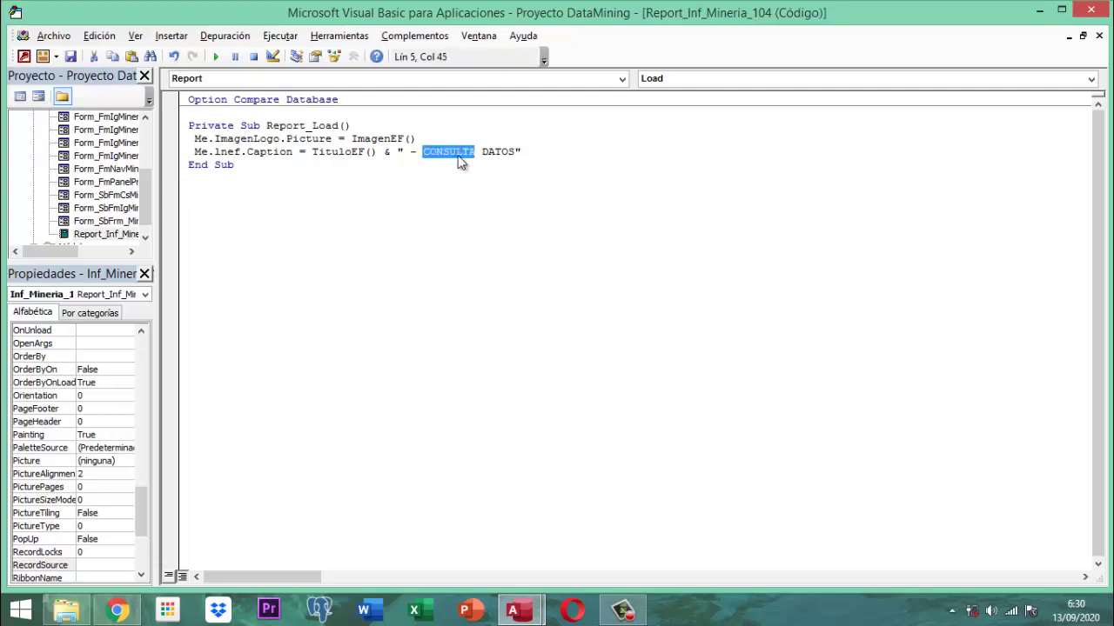
{"action": "type", "text": "R"}
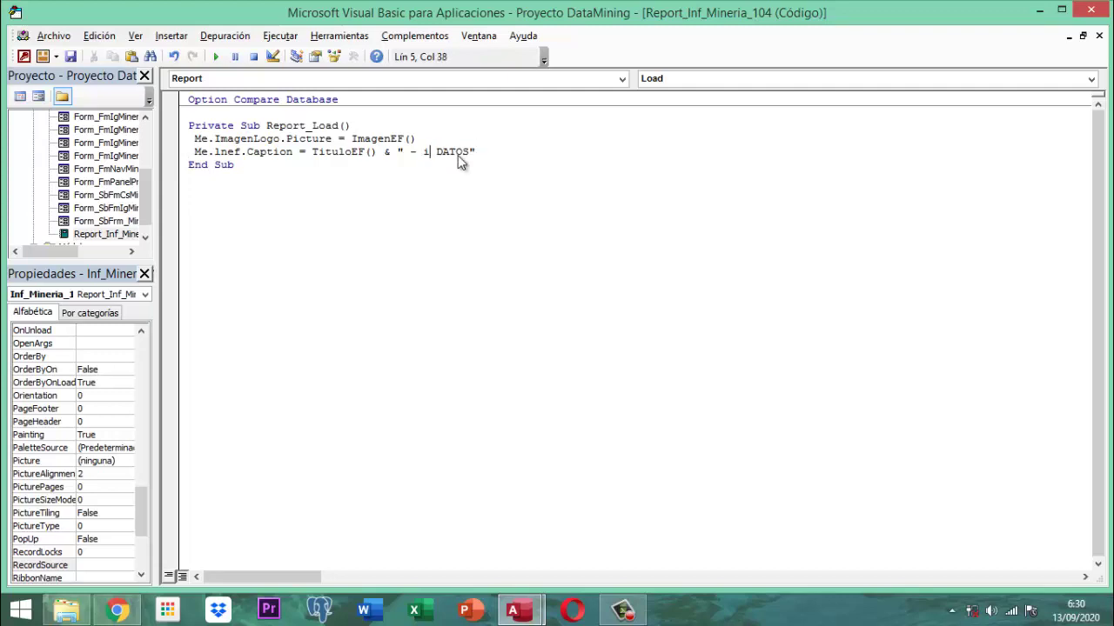
{"action": "key", "text": "BackSpace"}
{"action": "type", "text": "REPORTE"}
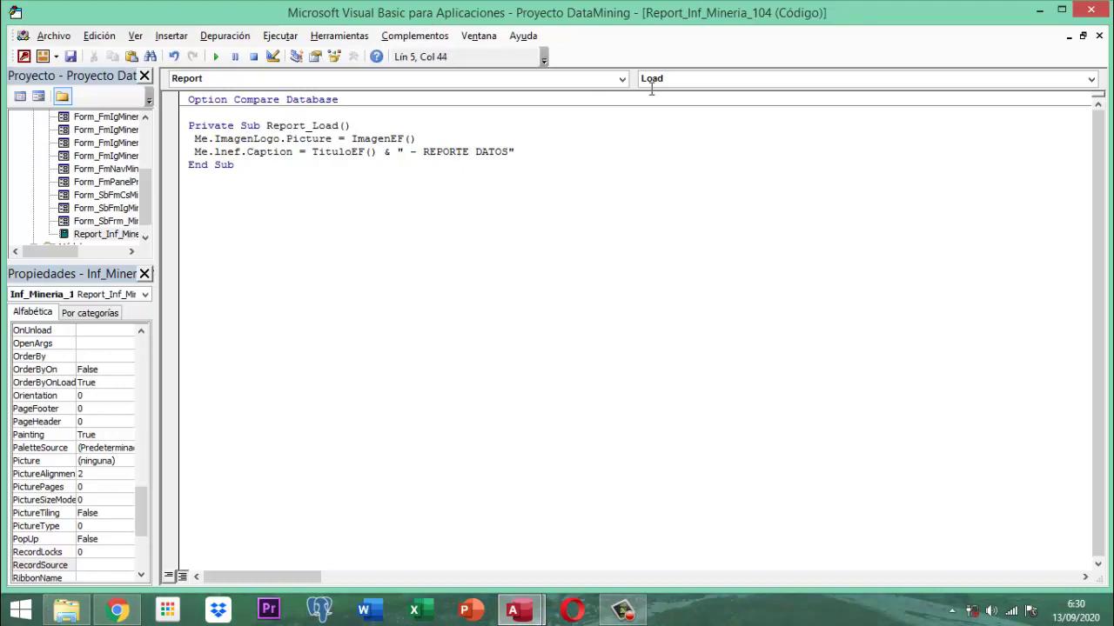
{"action": "left_click", "coordinate": [1093, 11]}
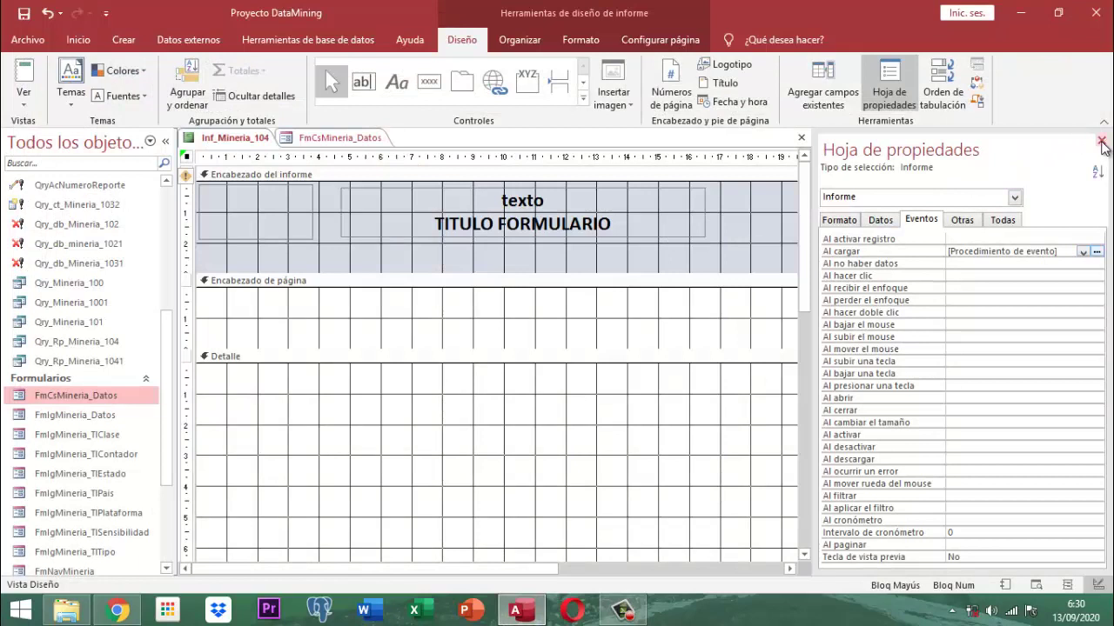
{"action": "left_click", "coordinate": [1100, 140]}
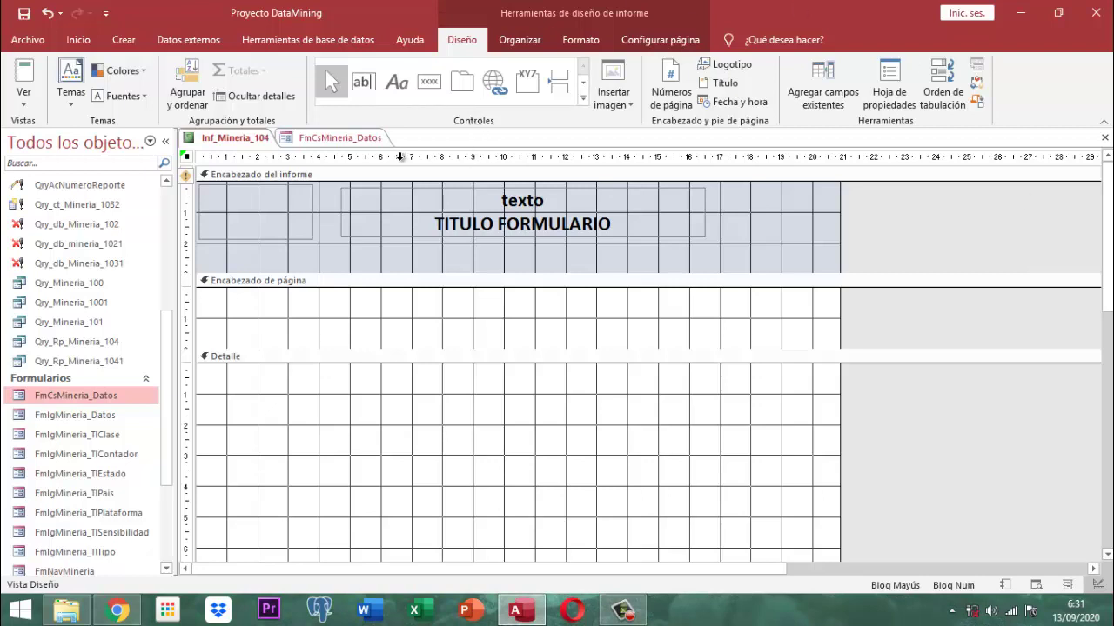
Save the report Inf_Mineria_104 and close the form FmCsMineria_Datos.
{"action": "right_click", "coordinate": [235, 137]}
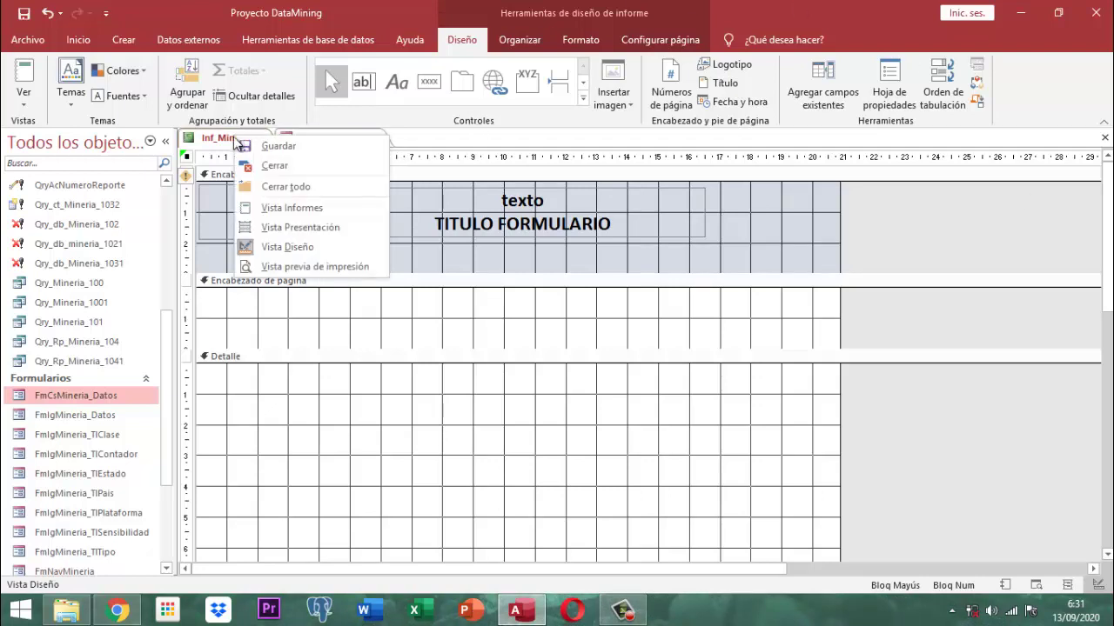
{"action": "left_click", "coordinate": [265, 145]}
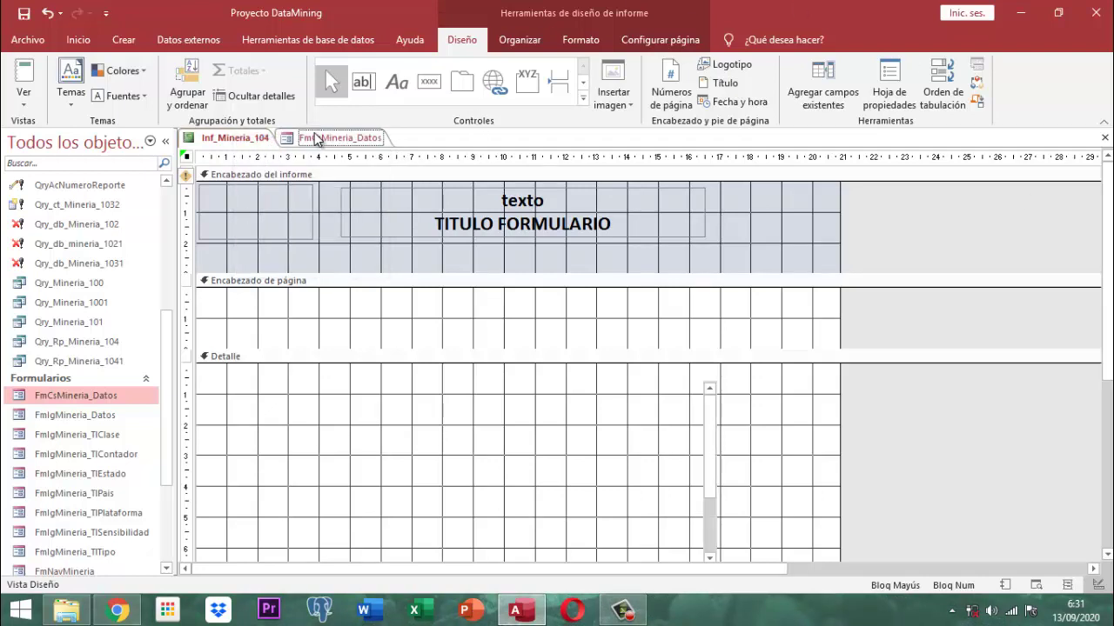
{"action": "left_click", "coordinate": [318, 139]}
{"action": "right_click", "coordinate": [317, 139]}
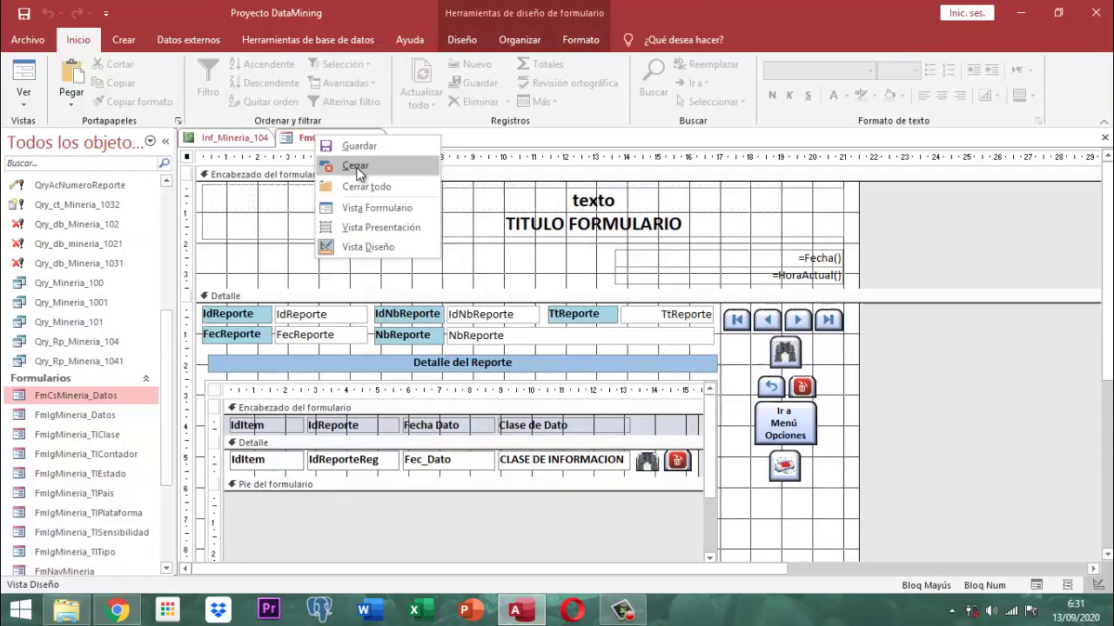
{"action": "left_click", "coordinate": [352, 164]}
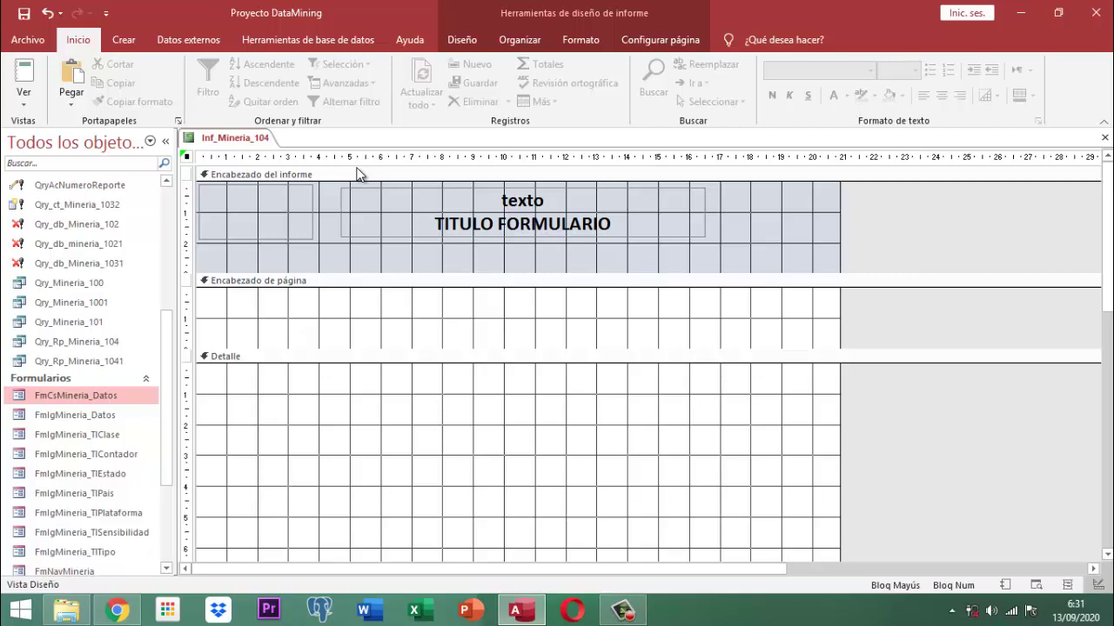
Insert the date in the 13-sep.-20 format and the time with seconds into the report header.
{"action": "left_click", "coordinate": [462, 40]}
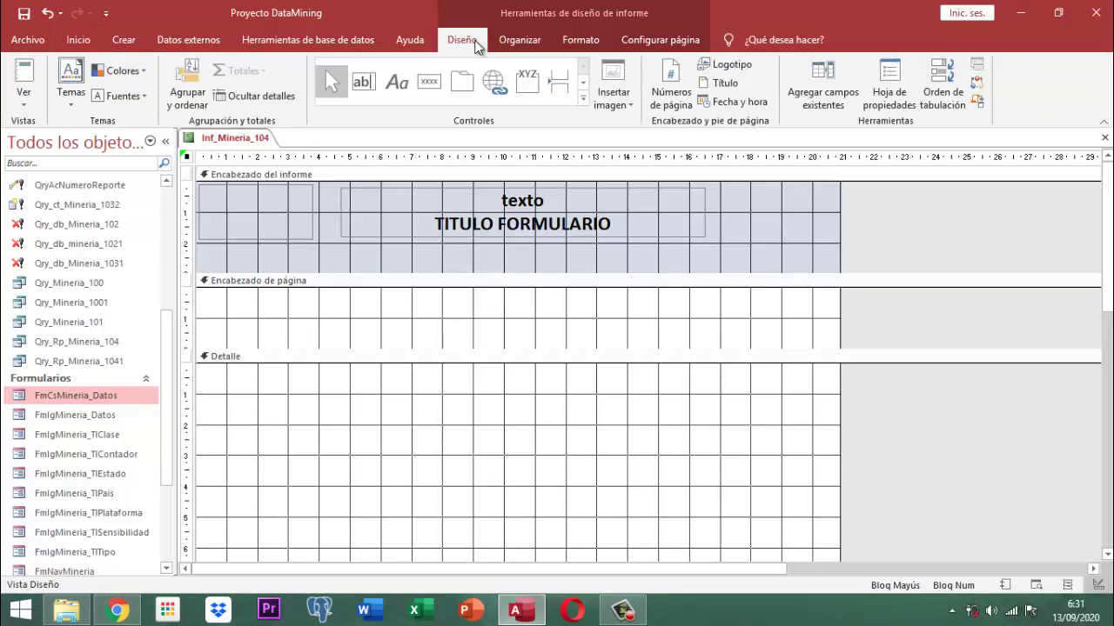
{"action": "left_click", "coordinate": [733, 102]}
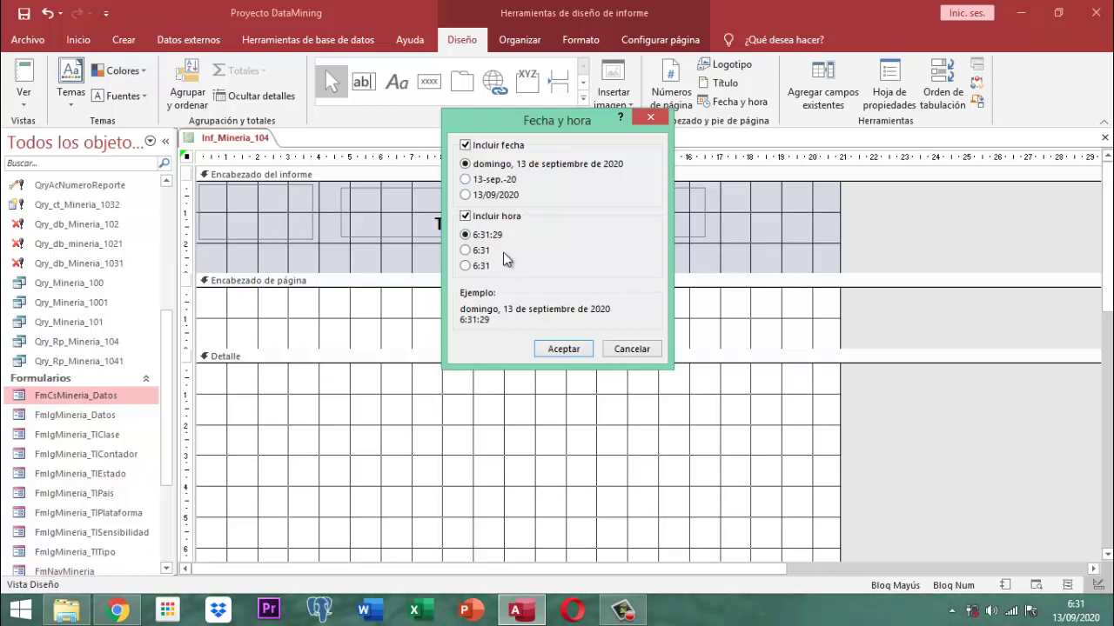
{"action": "left_click", "coordinate": [468, 180]}
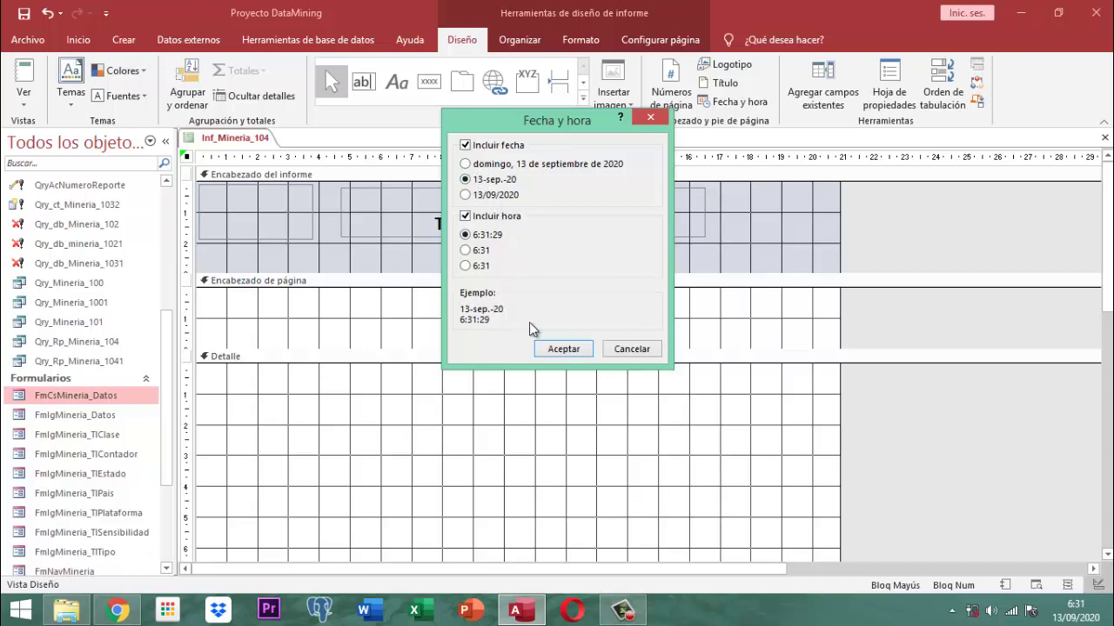
{"action": "left_click", "coordinate": [561, 350]}
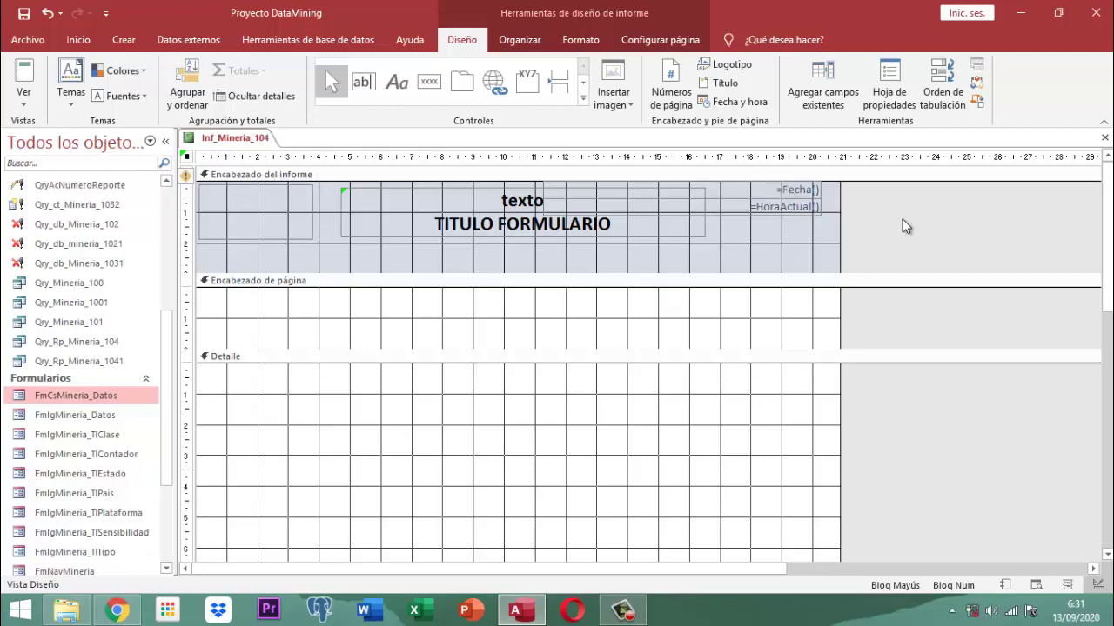
Move the date and time fields together below the title label, with their right edges near the label's right edge.
{"action": "left_click_drag", "start_coordinate": [905, 223], "coordinate": [537, 182]}
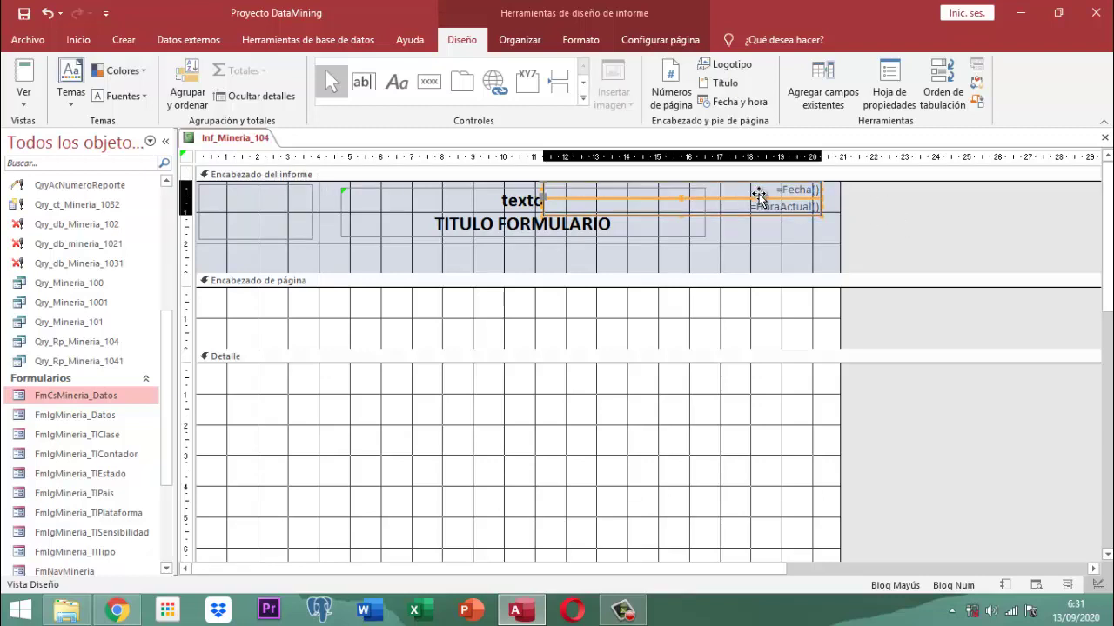
{"action": "left_click_drag", "start_coordinate": [759, 195], "coordinate": [641, 252]}
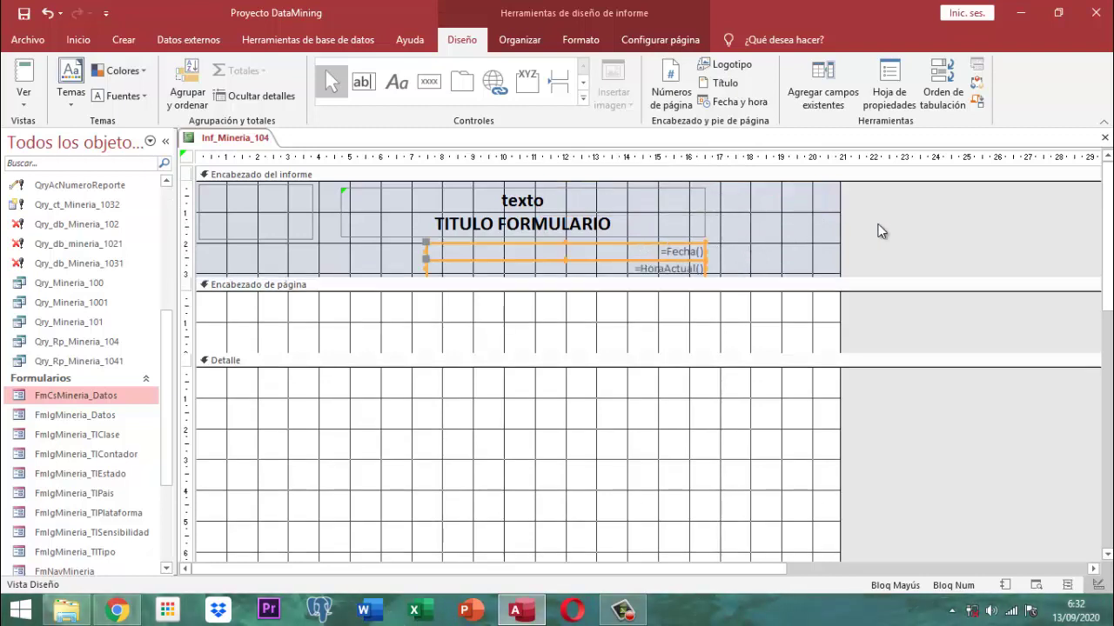
{"action": "left_click", "coordinate": [959, 237]}
{"action": "left_click_drag", "start_coordinate": [747, 271], "coordinate": [623, 246]}
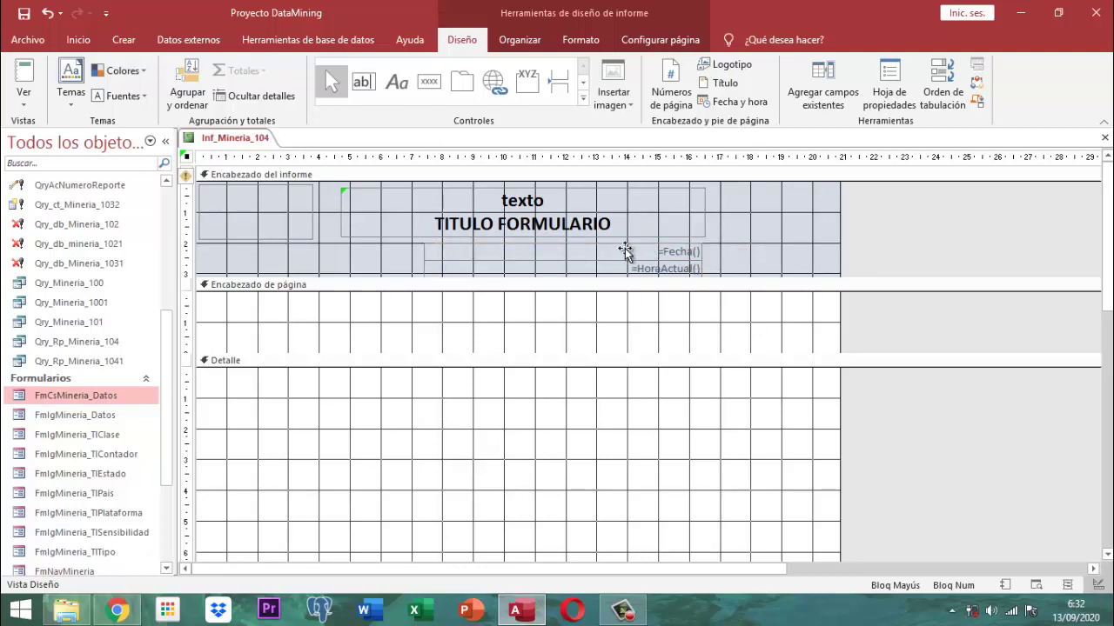
Make the text of the date and time fields bold and deselect them.
{"action": "left_click", "coordinate": [581, 39]}
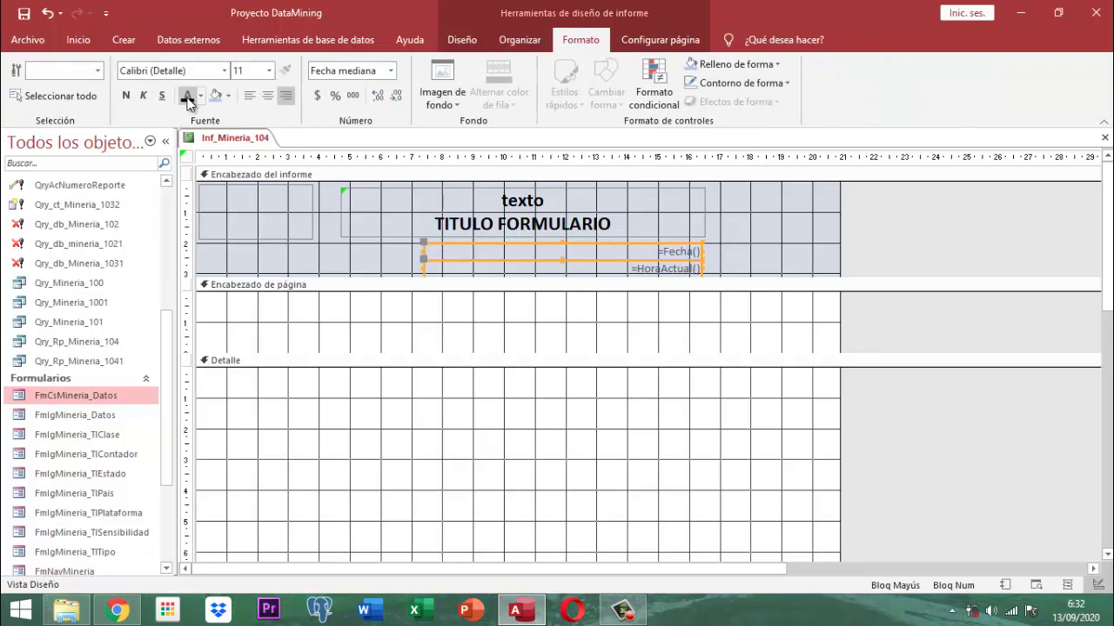
{"action": "left_click", "coordinate": [127, 96]}
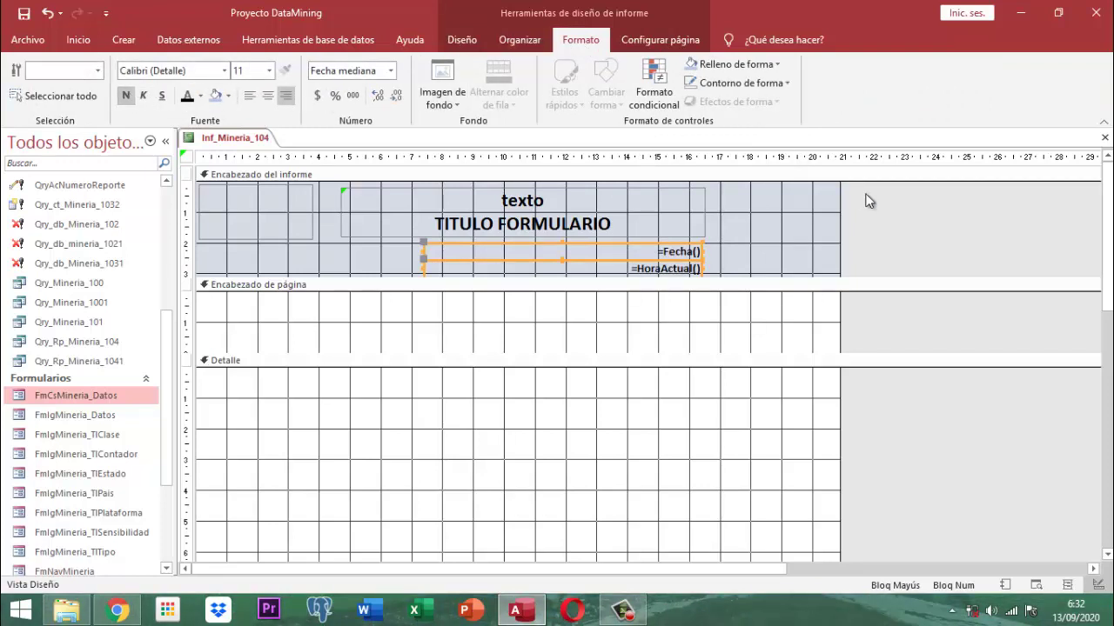
{"action": "left_click", "coordinate": [876, 221]}
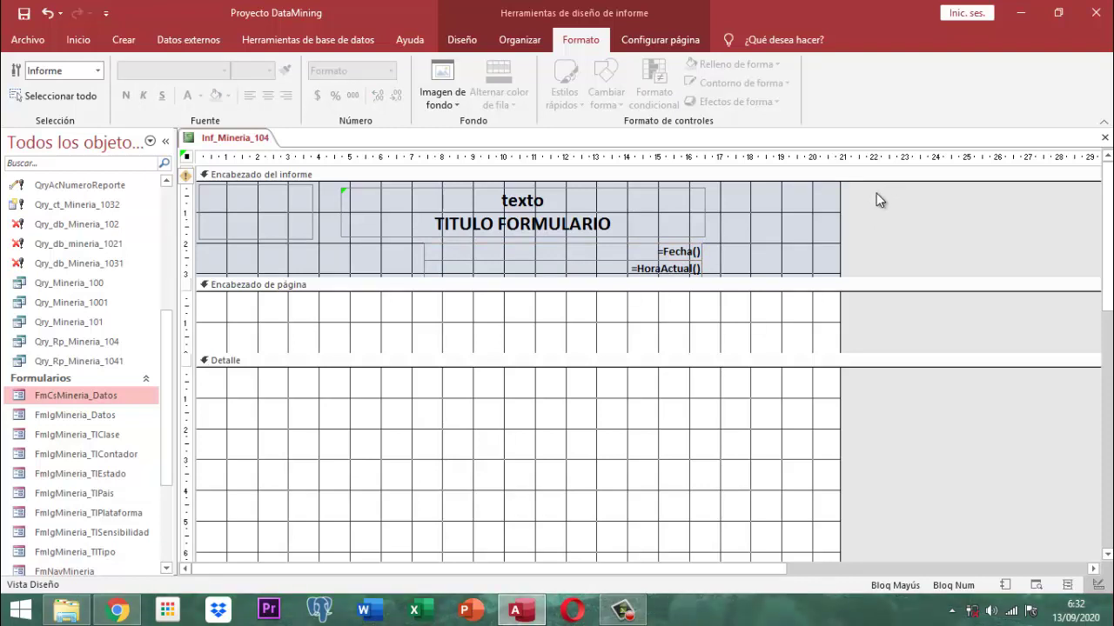
Narrow the report to about 16.8 cm on the ruler and collapse the page header section to zero height.
{"action": "left_click_drag", "start_coordinate": [840, 201], "coordinate": [713, 280]}
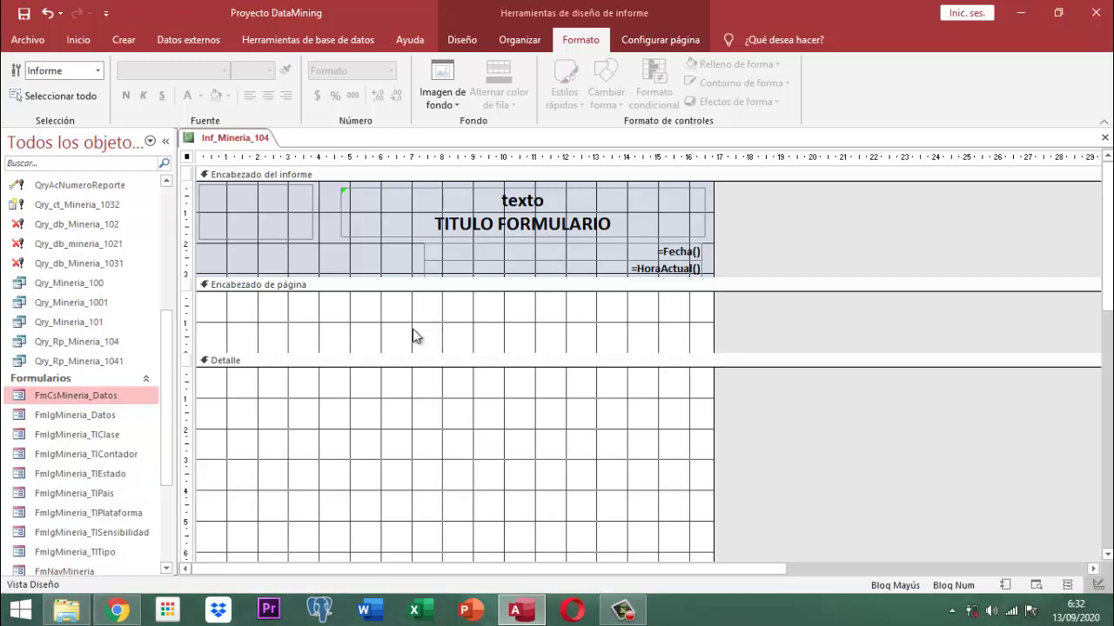
{"action": "left_click_drag", "start_coordinate": [410, 356], "coordinate": [425, 286]}
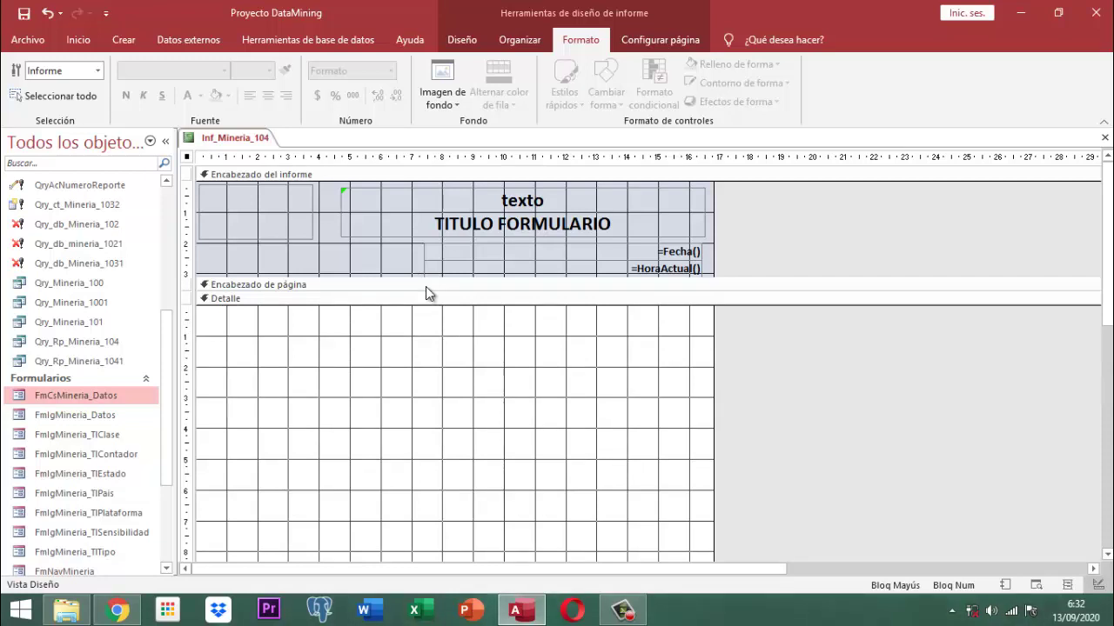
Set the report's record source (Origen del registro) to Qry_Rp_Mineria_104 and close the property sheet.
{"action": "left_click", "coordinate": [462, 39]}
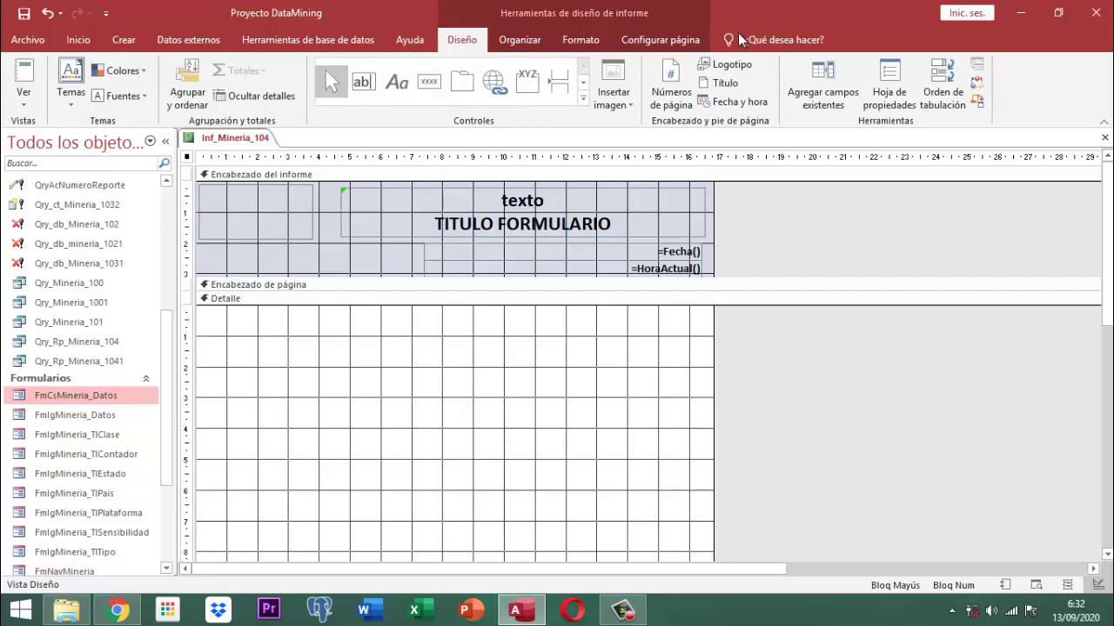
{"action": "left_click", "coordinate": [901, 90]}
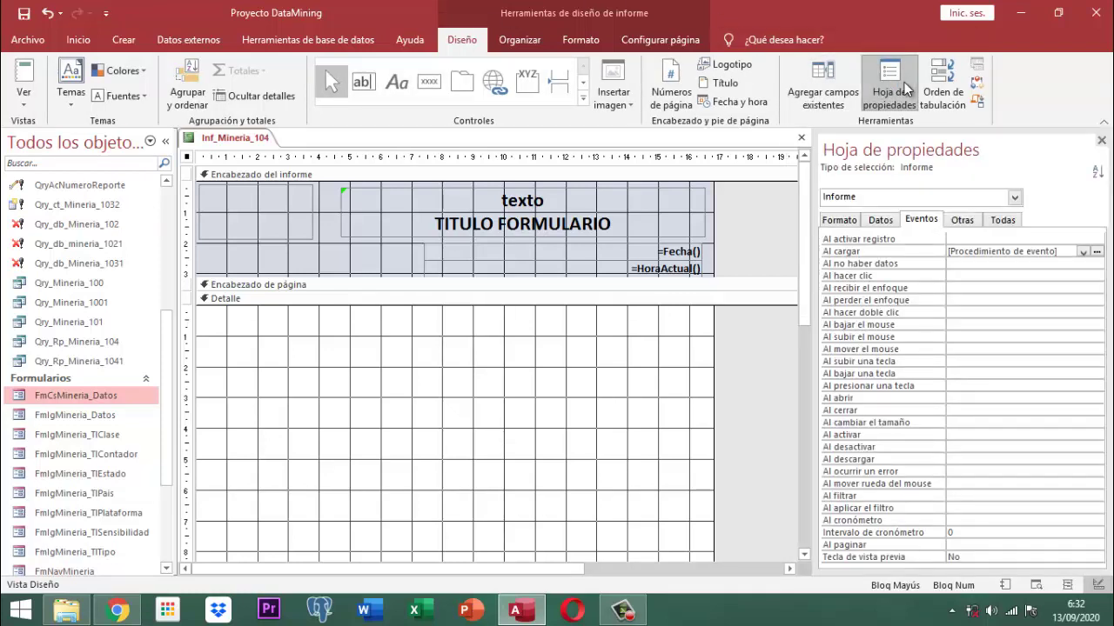
{"action": "left_click", "coordinate": [877, 221]}
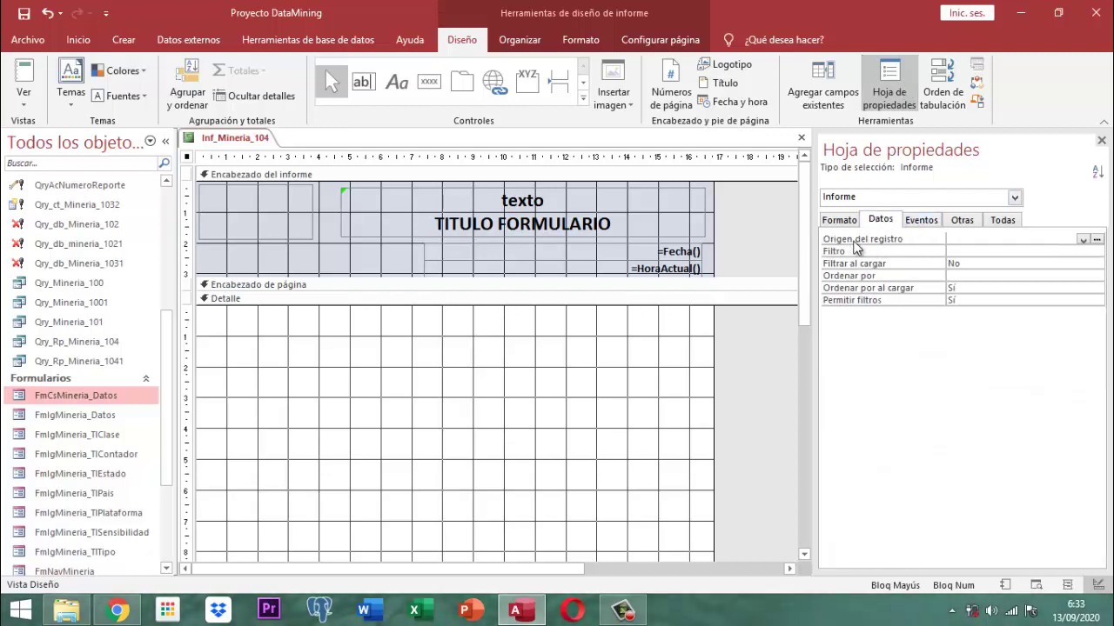
{"action": "left_click", "coordinate": [1083, 240]}
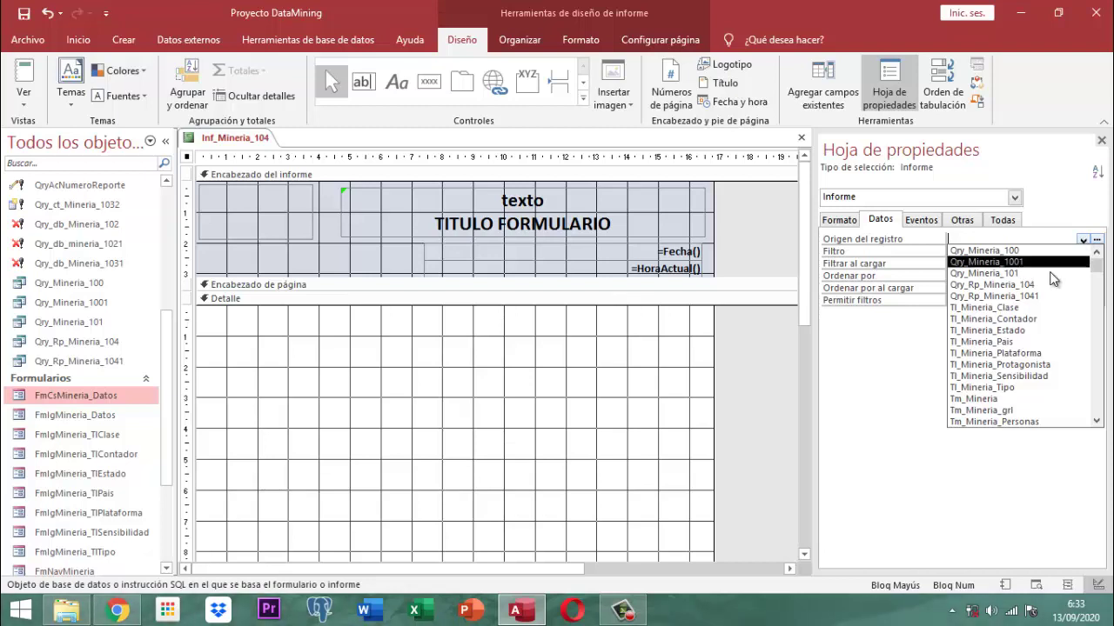
{"action": "left_click", "coordinate": [1022, 284]}
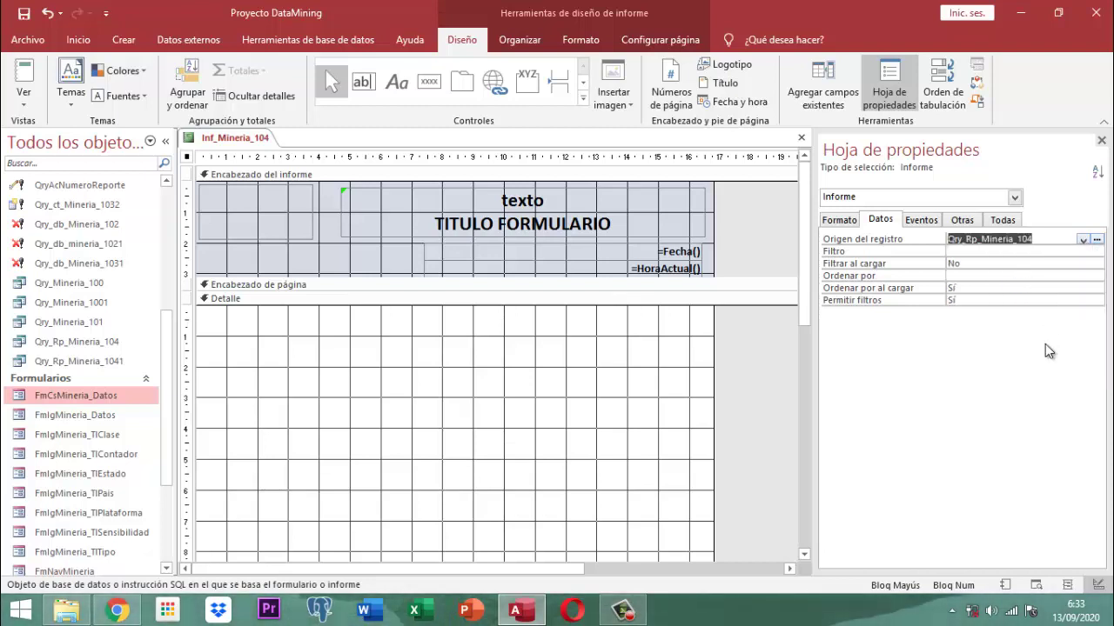
{"action": "left_click", "coordinate": [1102, 141]}
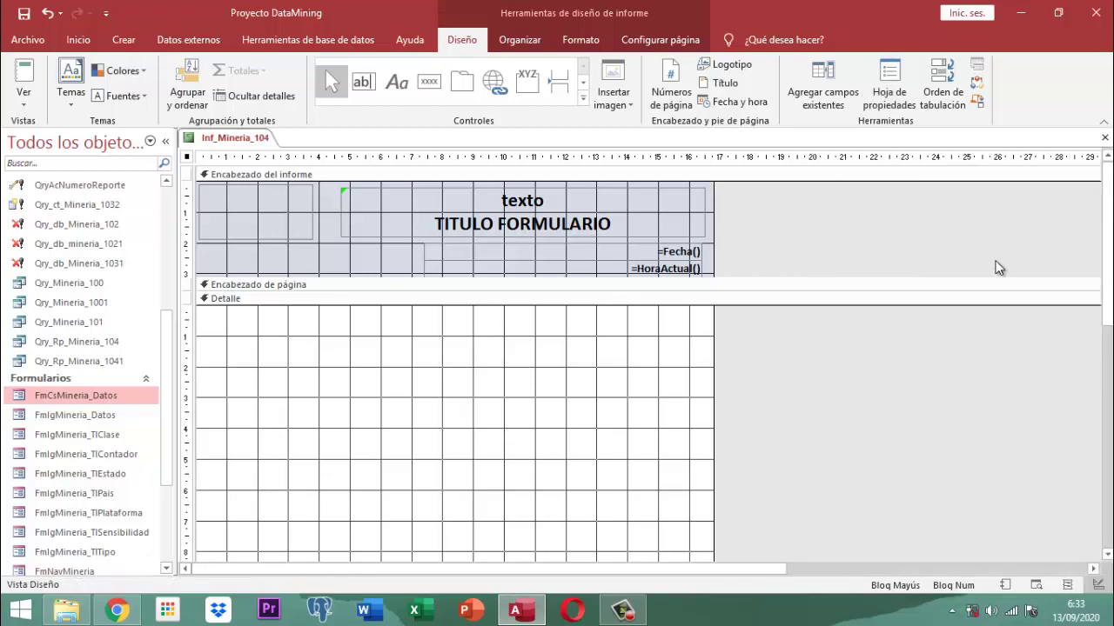
Add the fields IdReporte, FecReporte, TtReporte, IdNbReporte and NbReporte to the Detalle section and close the field list.
{"action": "left_click", "coordinate": [816, 84]}
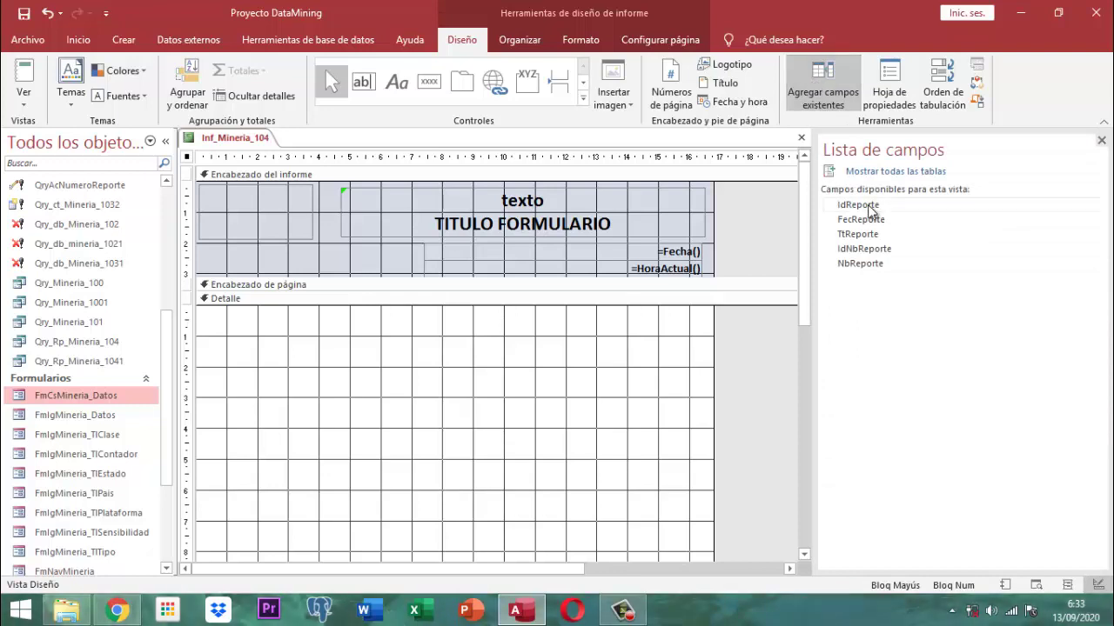
{"action": "left_click", "coordinate": [867, 209]}
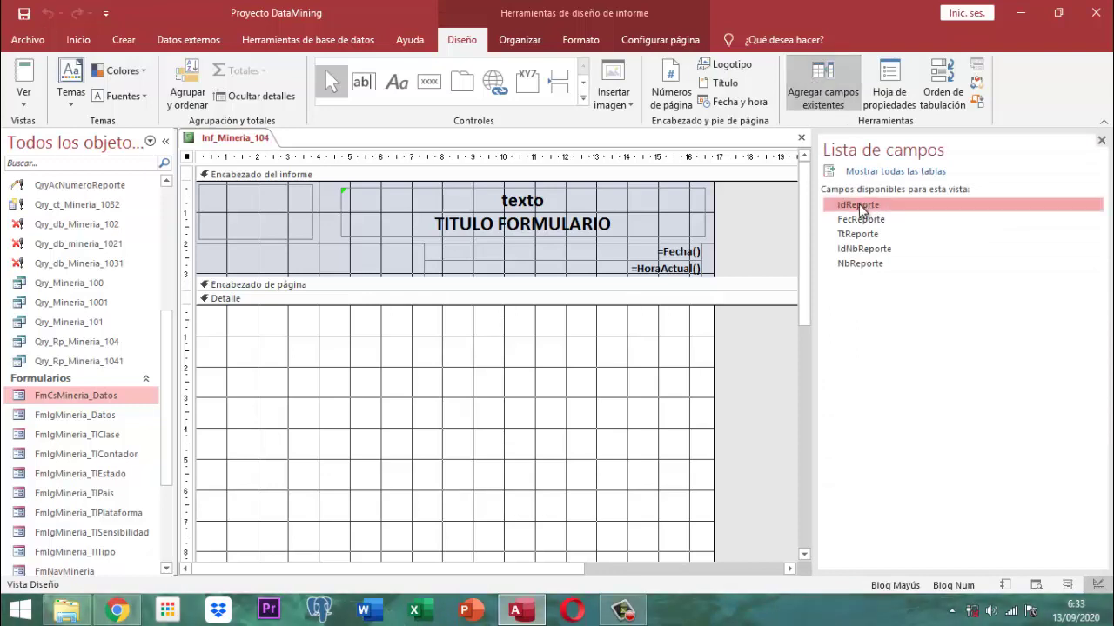
{"action": "key", "text": "shift+Down"}
{"action": "key", "text": "shift+Down"}
{"action": "key", "text": "shift+Down"}
{"action": "key", "text": "shift+Down"}
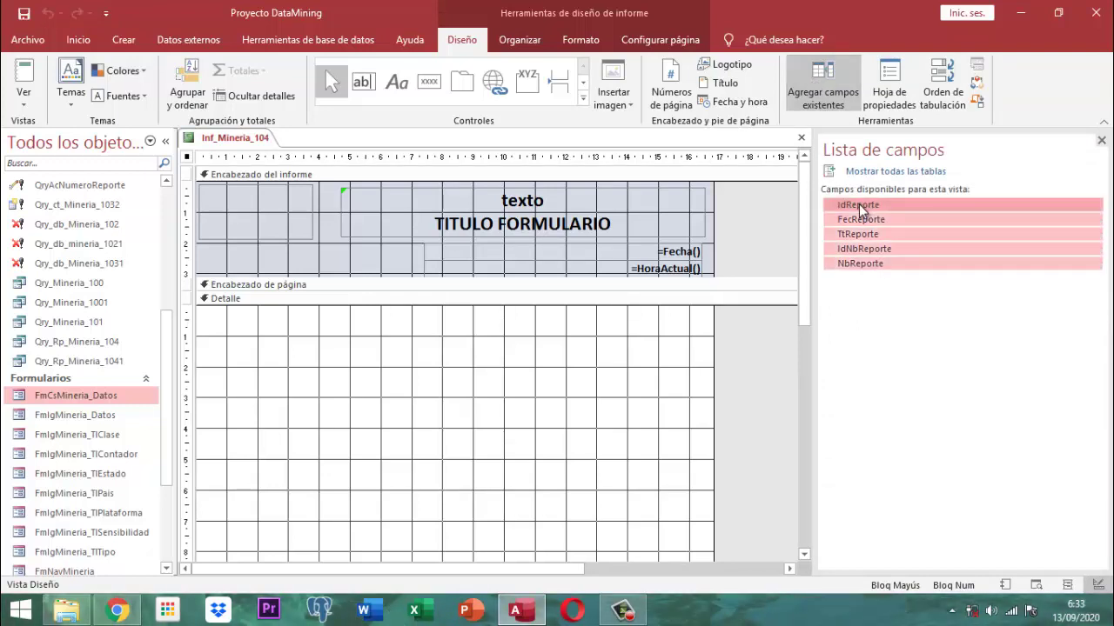
{"action": "left_click_drag", "start_coordinate": [859, 204], "coordinate": [516, 335]}
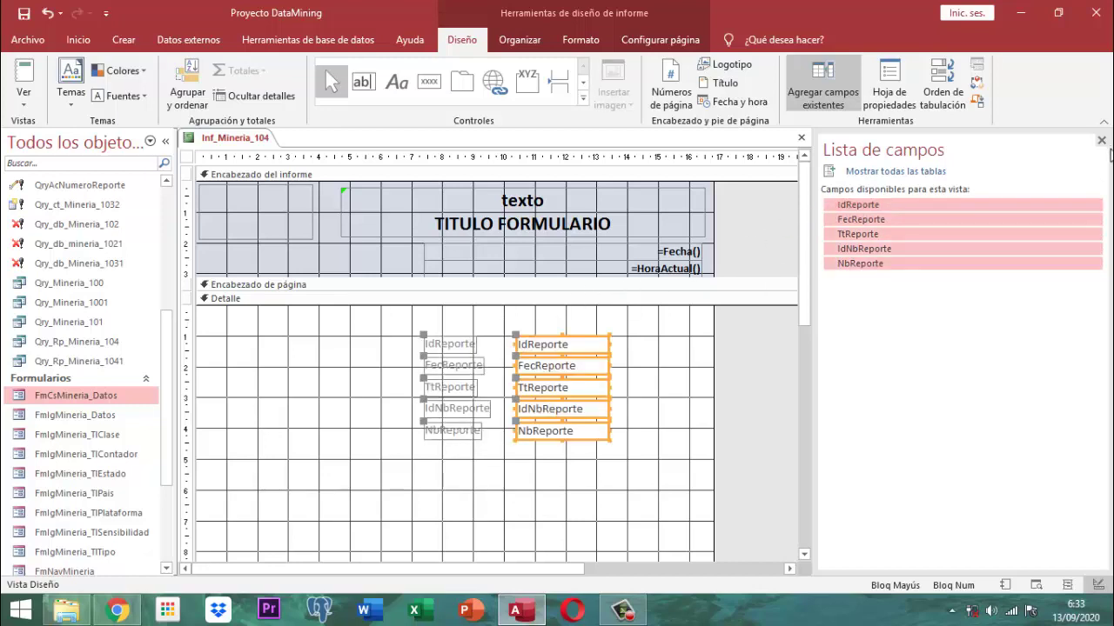
{"action": "left_click", "coordinate": [1100, 140]}
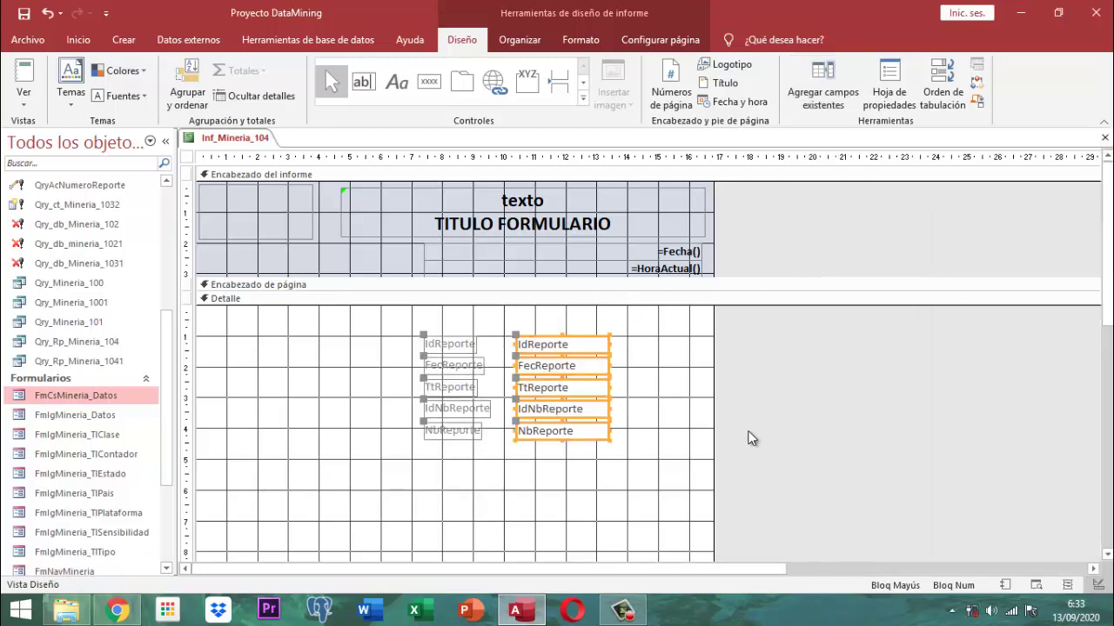
Arrange the five fields and their labels in a stacked layout (Apilado) and move it to the Detalle section's upper-left corner.
{"action": "left_click", "coordinate": [652, 451]}
{"action": "left_click_drag", "start_coordinate": [652, 451], "coordinate": [452, 339]}
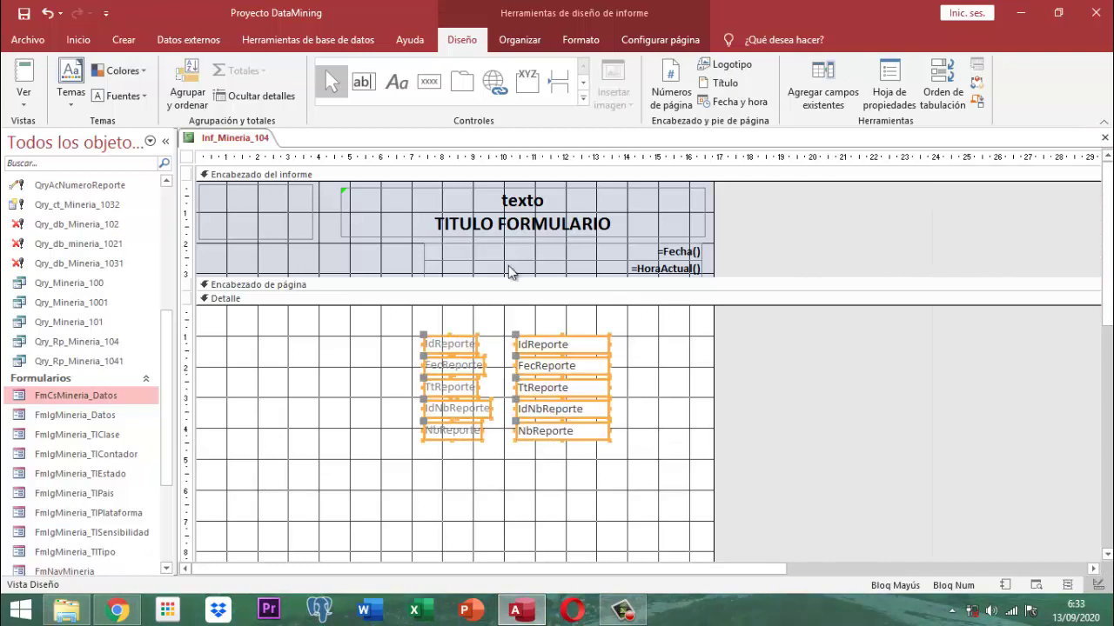
{"action": "left_click", "coordinate": [522, 40]}
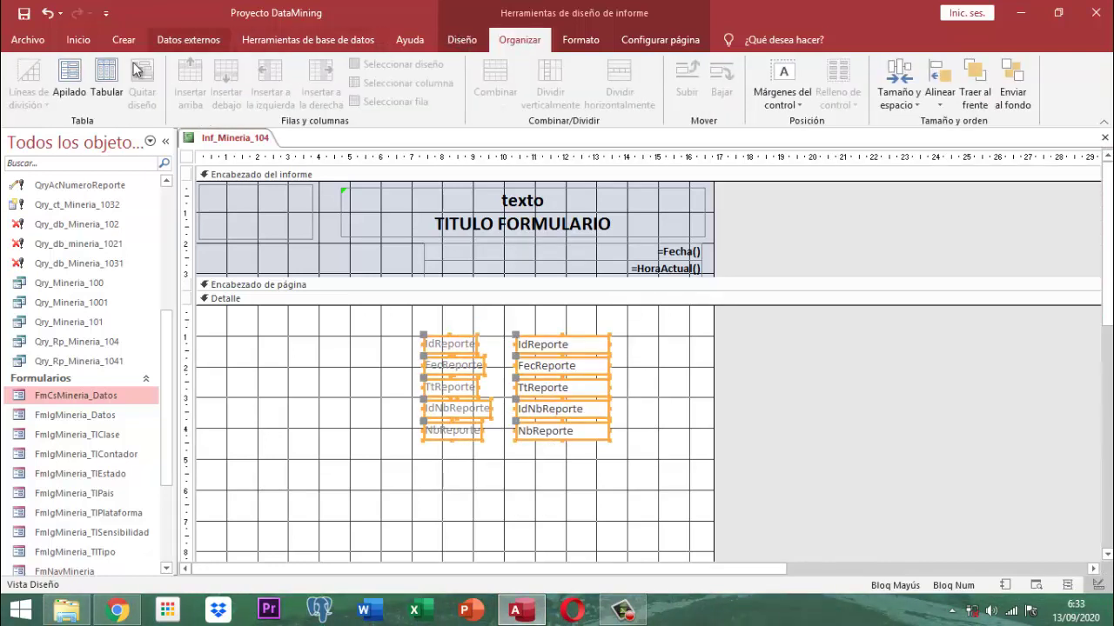
{"action": "left_click", "coordinate": [65, 93]}
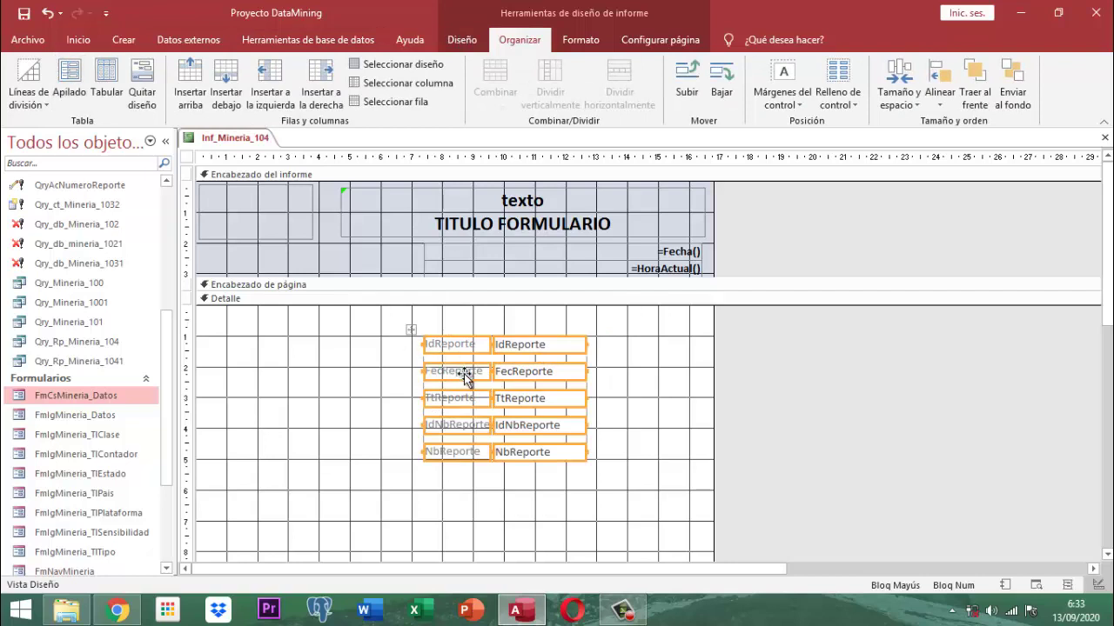
{"action": "left_click_drag", "start_coordinate": [416, 335], "coordinate": [232, 322]}
{"action": "left_click", "coordinate": [851, 377]}
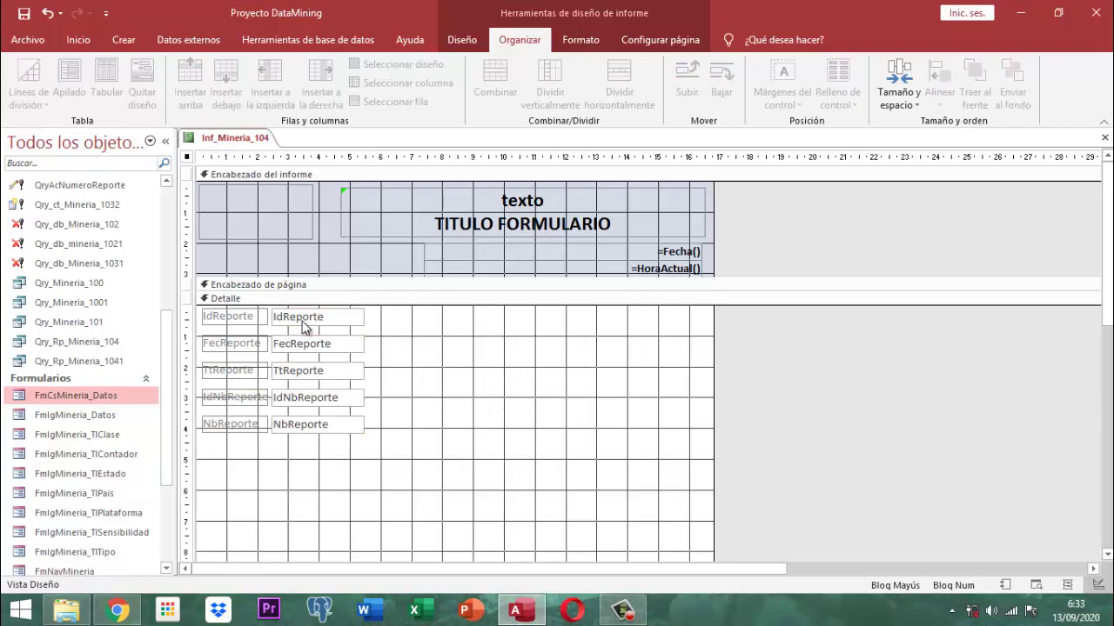
Make the text of all labels and fields in the stacked layout black and bold.
{"action": "left_click", "coordinate": [218, 319]}
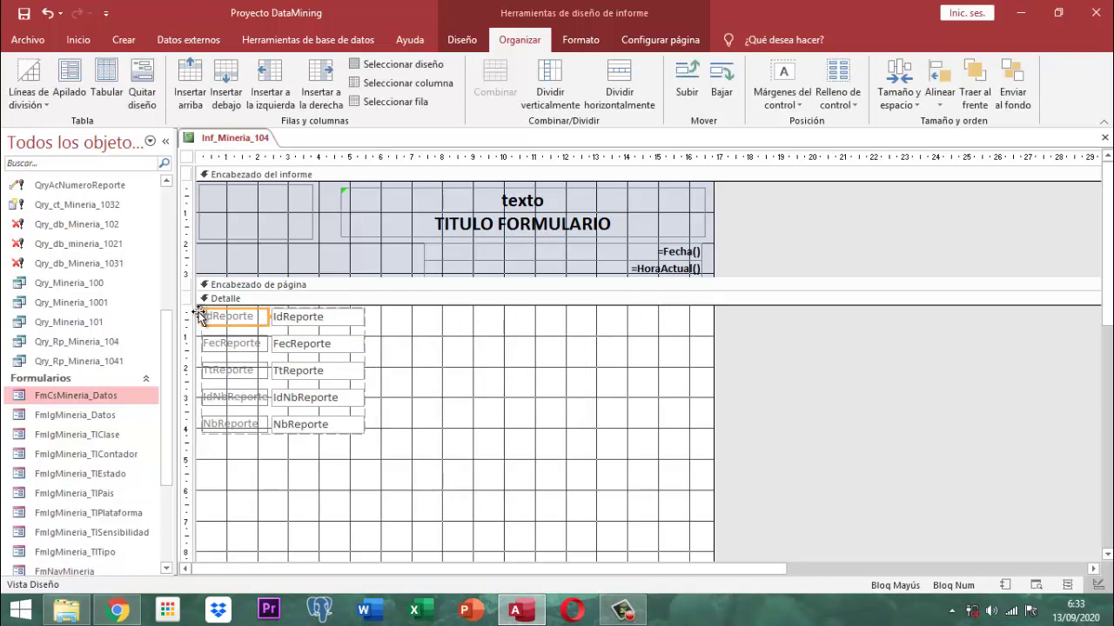
{"action": "left_click", "coordinate": [199, 314]}
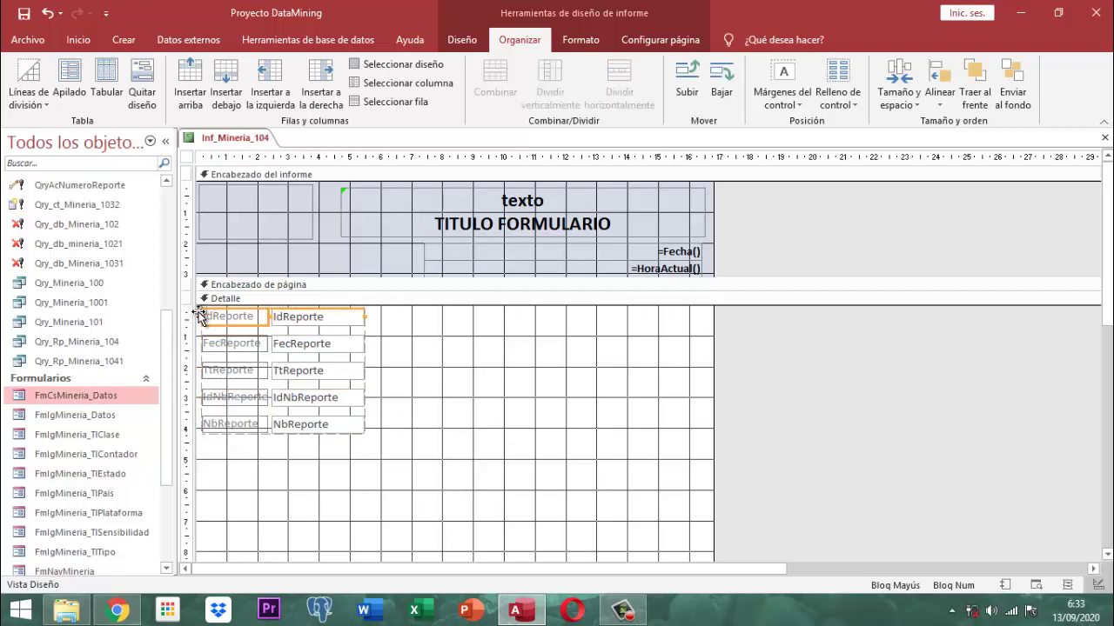
{"action": "left_click", "coordinate": [585, 42]}
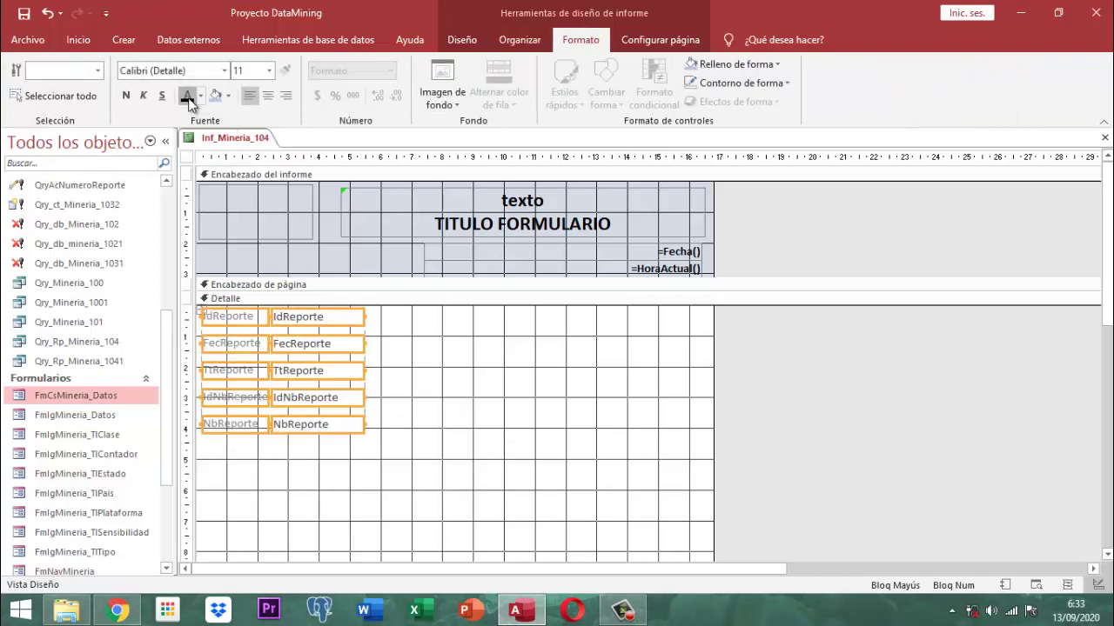
{"action": "left_click", "coordinate": [186, 96]}
{"action": "left_click", "coordinate": [126, 96]}
{"action": "left_click", "coordinate": [972, 430]}
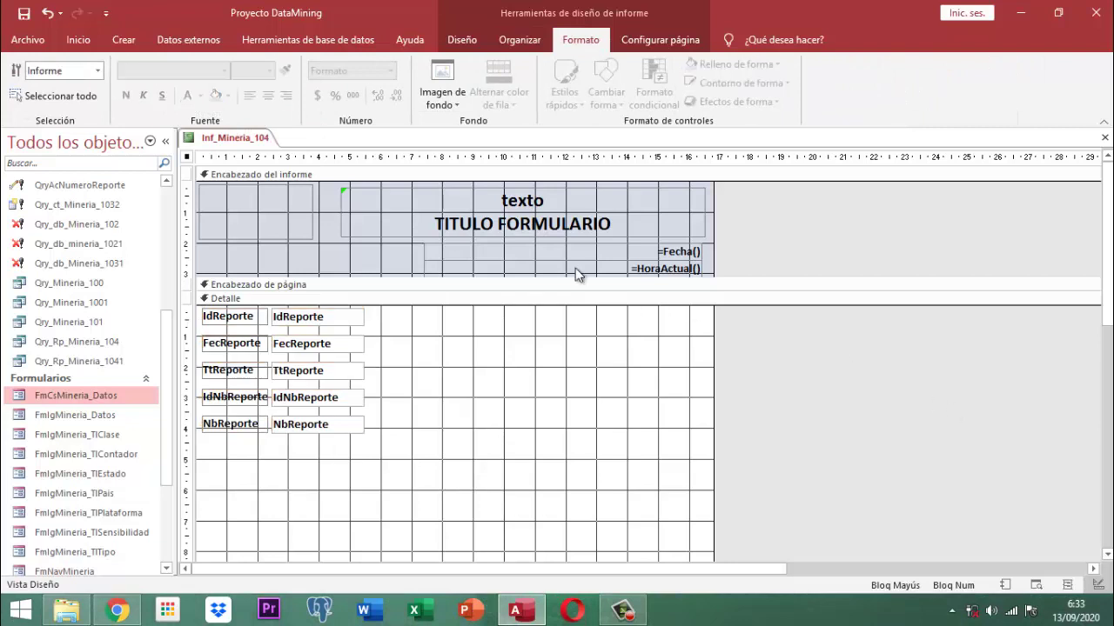
Fill the background of the five field labels in the Detalle section with light blue.
{"action": "left_click", "coordinate": [228, 315]}
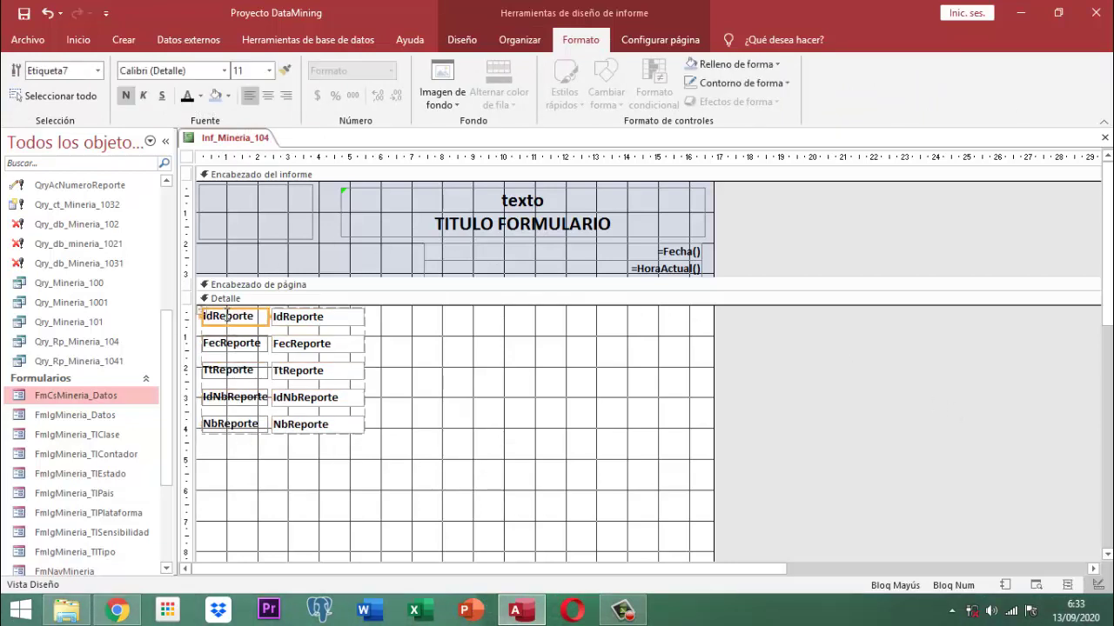
{"action": "left_click", "coordinate": [228, 305]}
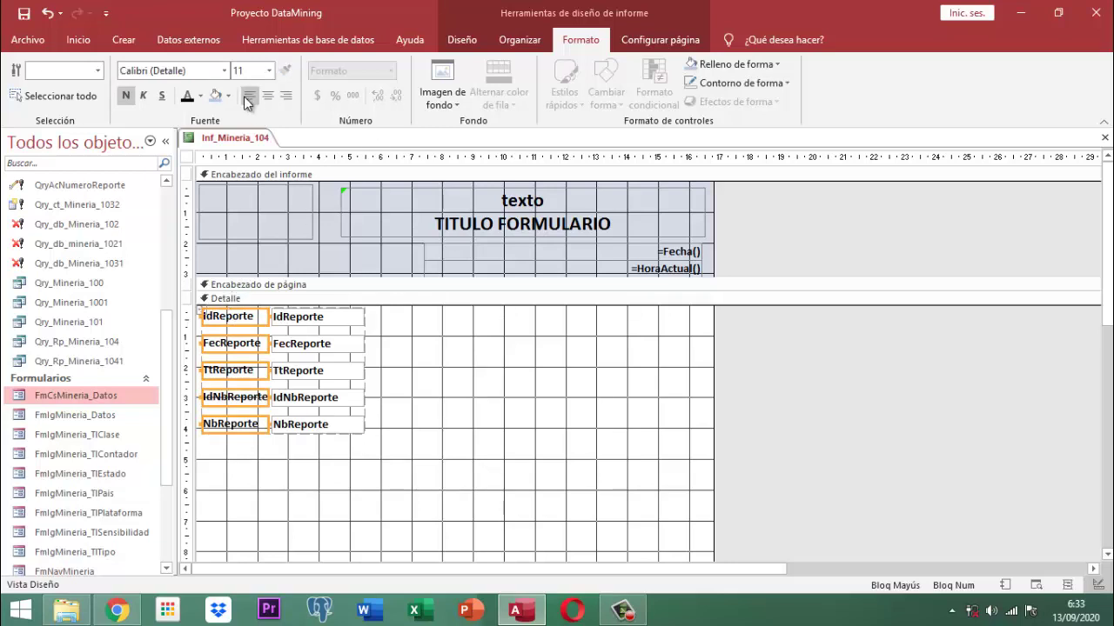
{"action": "left_click", "coordinate": [214, 96]}
{"action": "left_click", "coordinate": [731, 425]}
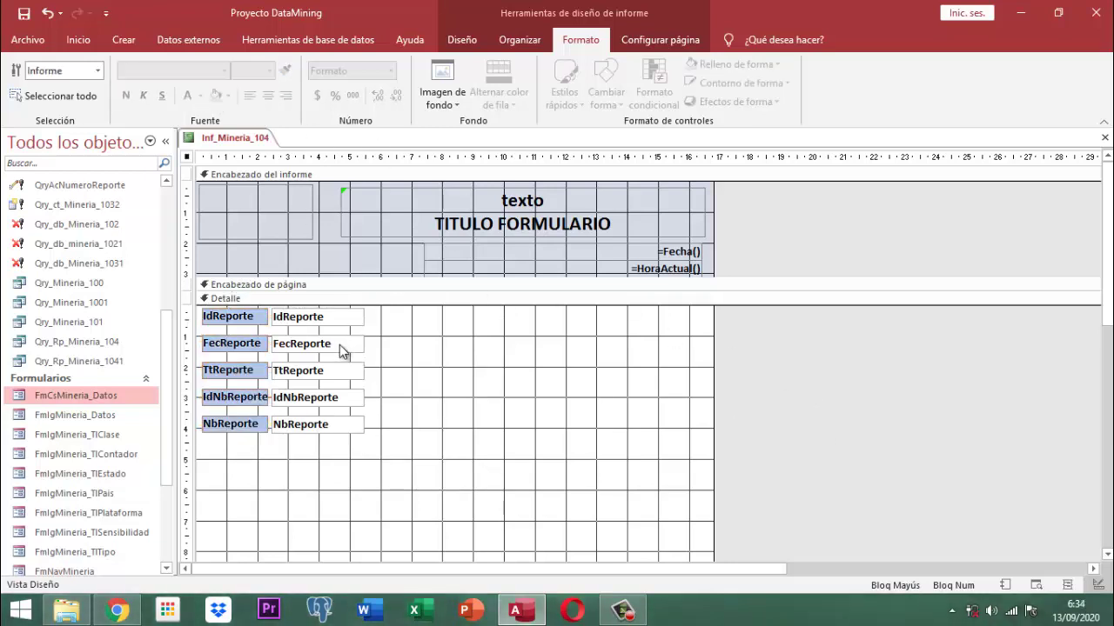
Remove the stacked layout from the labels and fields and decrease their vertical spacing twice (Disminuir vertical).
{"action": "left_click", "coordinate": [224, 319]}
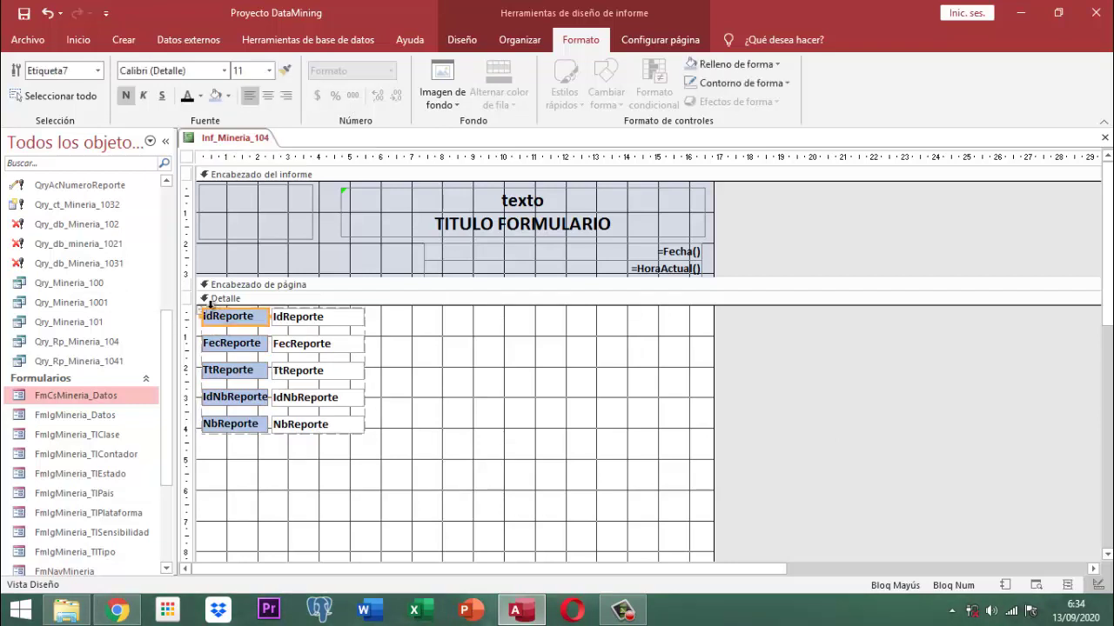
{"action": "left_click", "coordinate": [201, 311]}
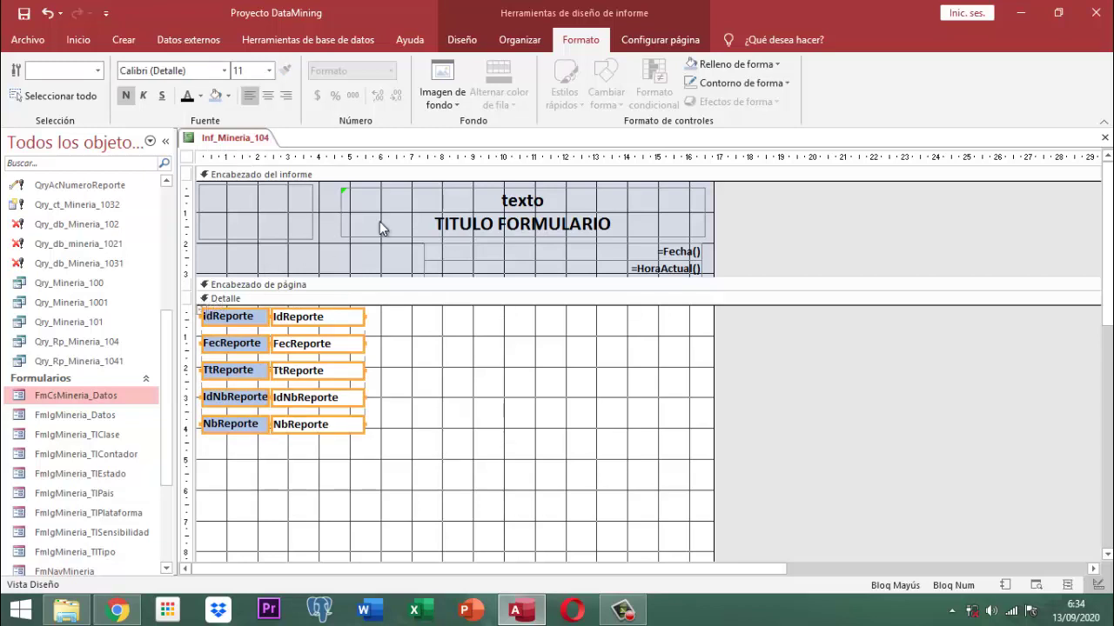
{"action": "left_click", "coordinate": [519, 40]}
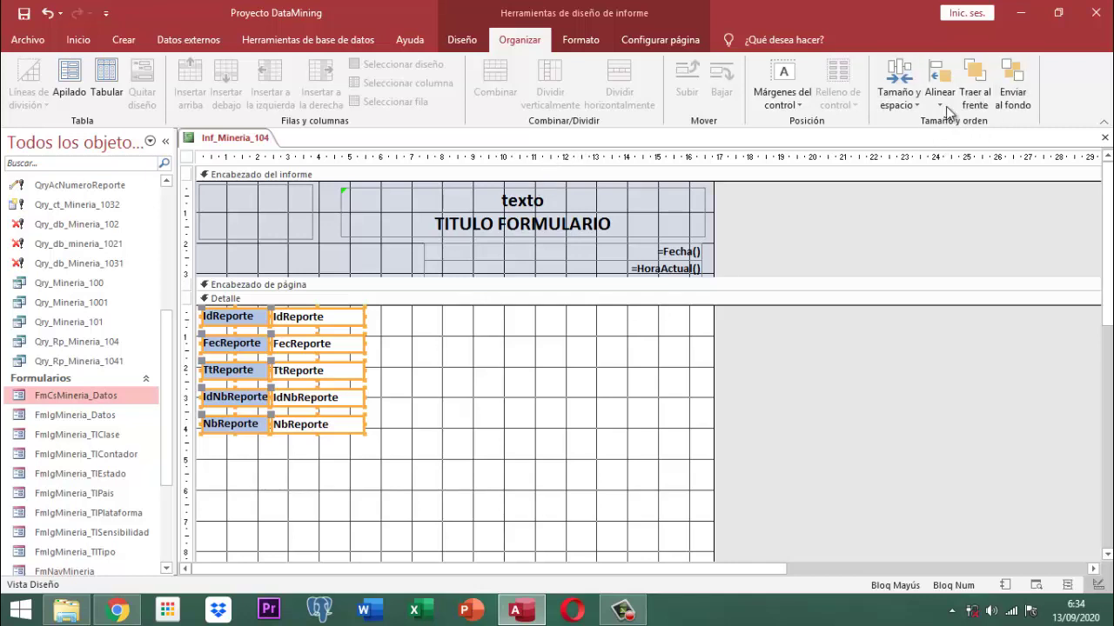
{"action": "left_click", "coordinate": [897, 96]}
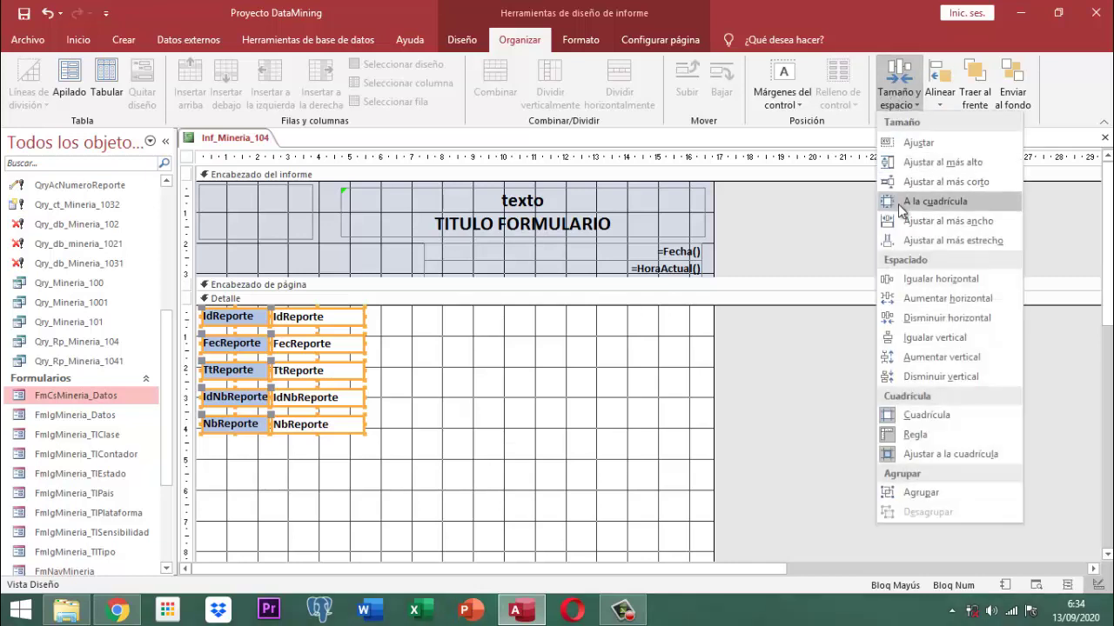
{"action": "left_click", "coordinate": [926, 376]}
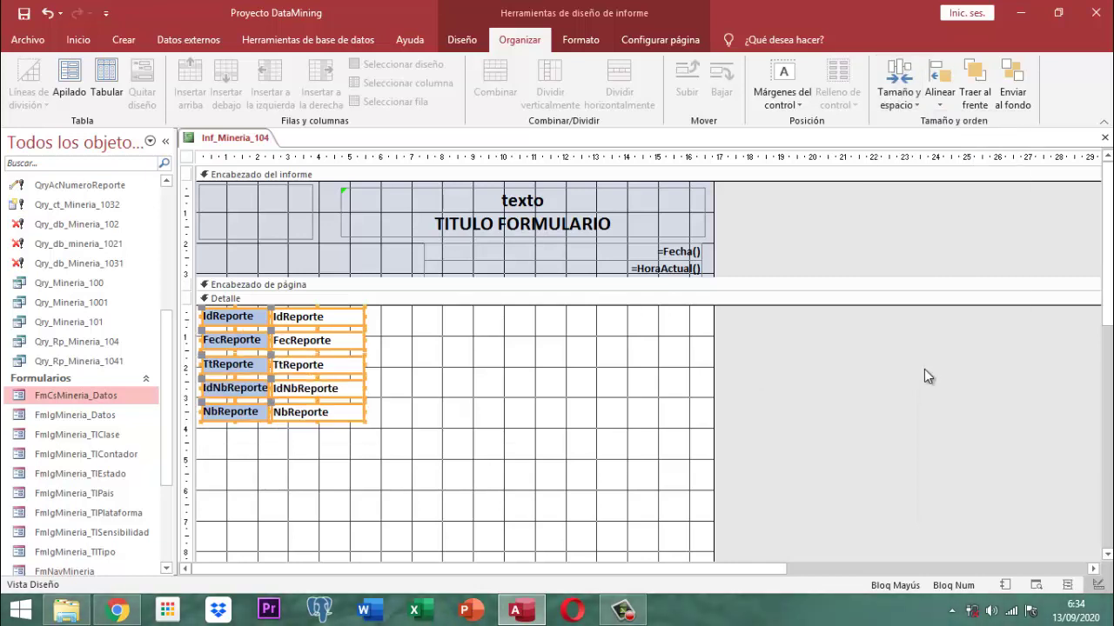
{"action": "left_click", "coordinate": [897, 92]}
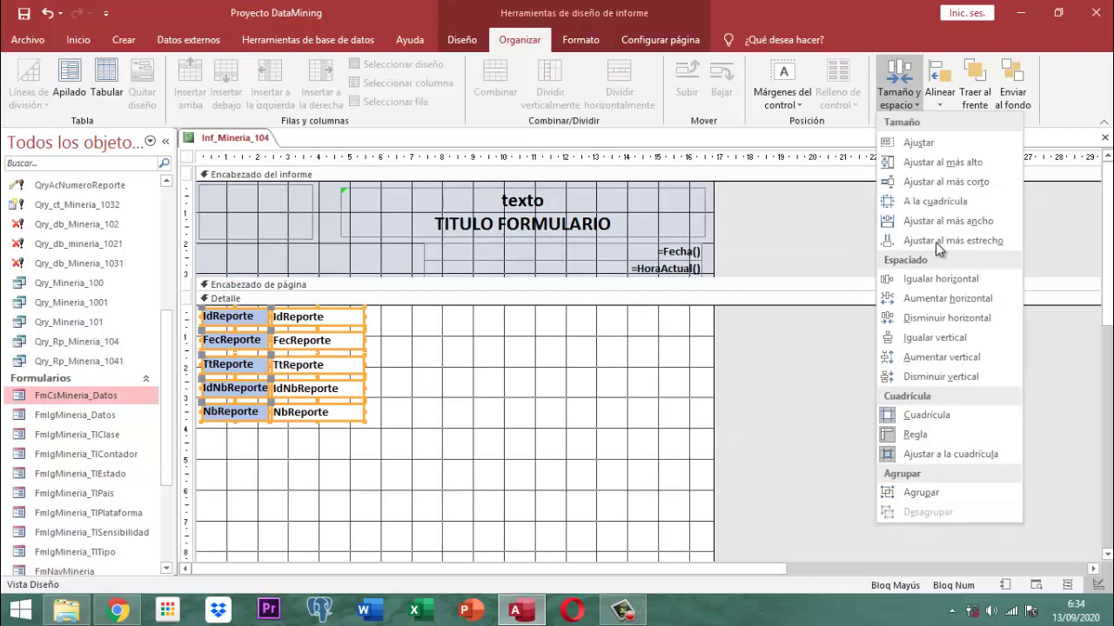
{"action": "left_click", "coordinate": [942, 377]}
{"action": "left_click", "coordinate": [533, 345]}
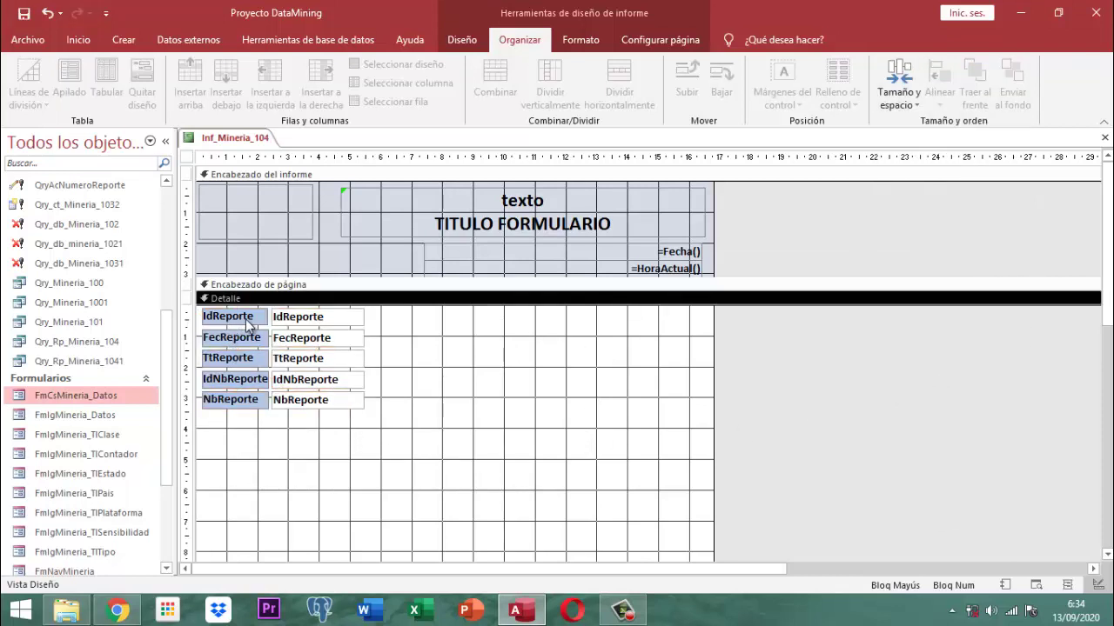
Widen the NbReporte text box until its right edge is at about 14 cm on the ruler.
{"action": "left_click", "coordinate": [321, 383]}
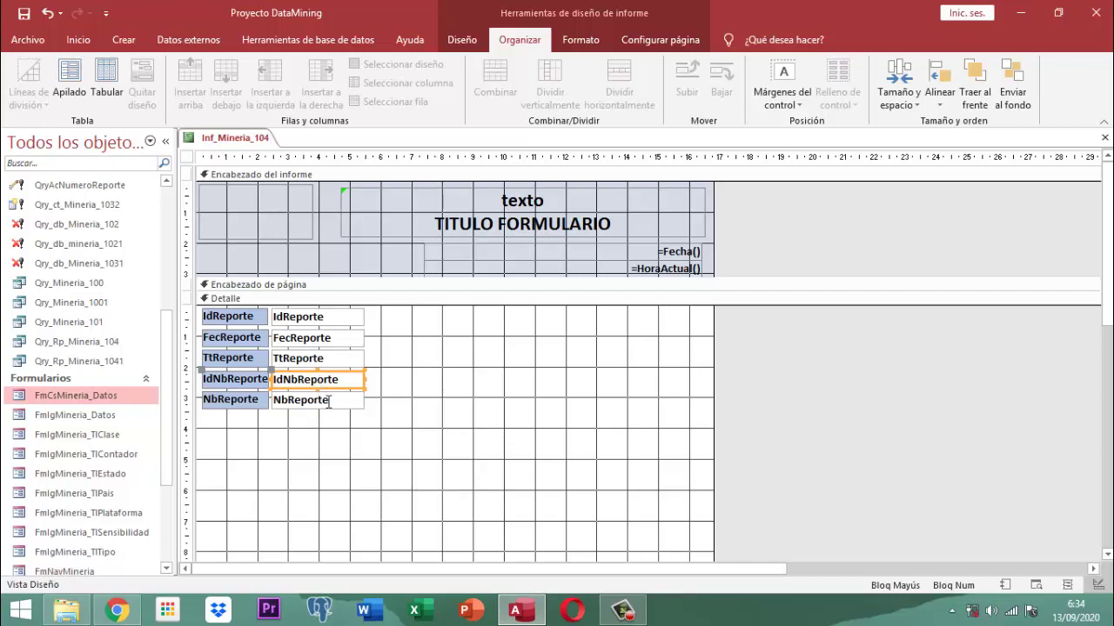
{"action": "left_click", "coordinate": [346, 402]}
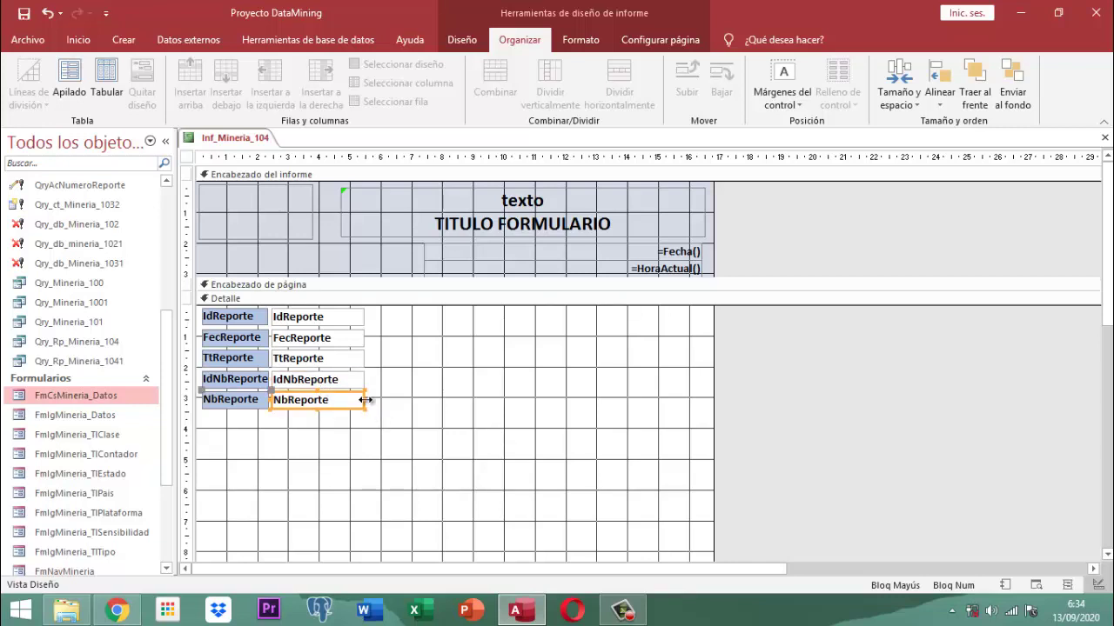
{"action": "left_click_drag", "start_coordinate": [366, 400], "coordinate": [625, 400]}
{"action": "left_click", "coordinate": [898, 362]}
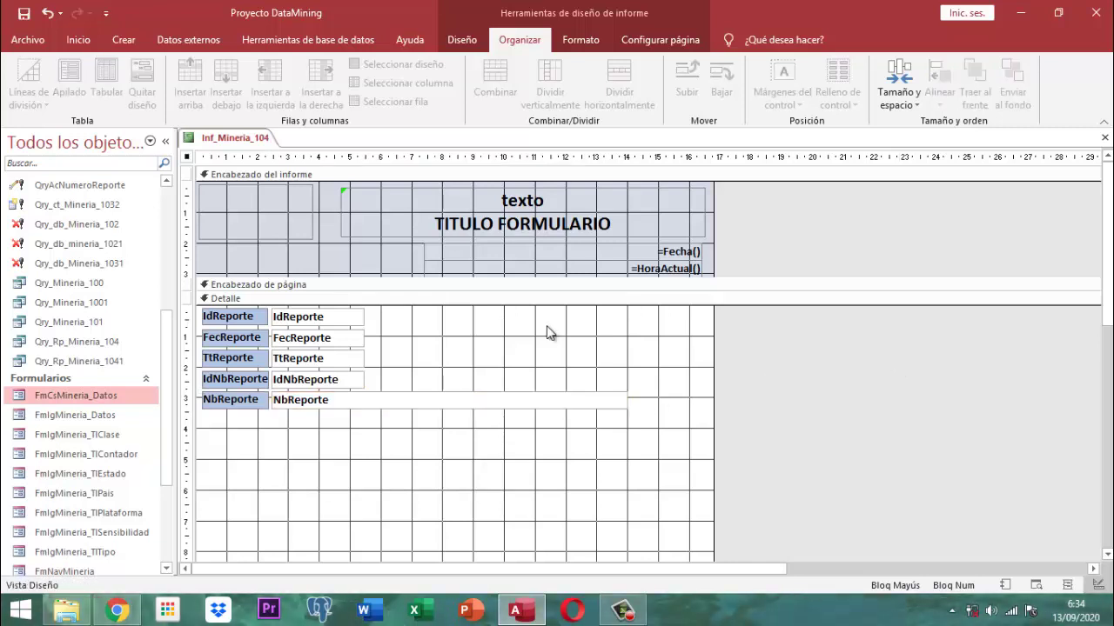
Move FecReporte and TtReporte with their labels right of IdReporte, starting at about 6 cm with FecReporte on the first row.
{"action": "scroll", "coordinate": [832, 352], "scroll_direction": "down", "scroll_amount": 2}
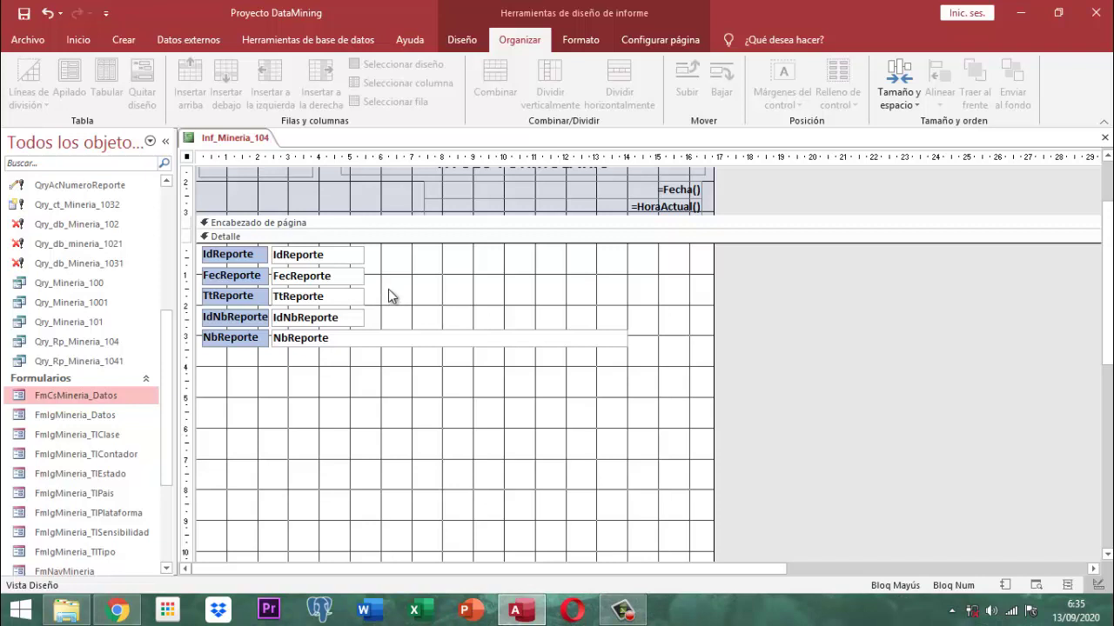
{"action": "left_click_drag", "start_coordinate": [388, 275], "coordinate": [406, 261]}
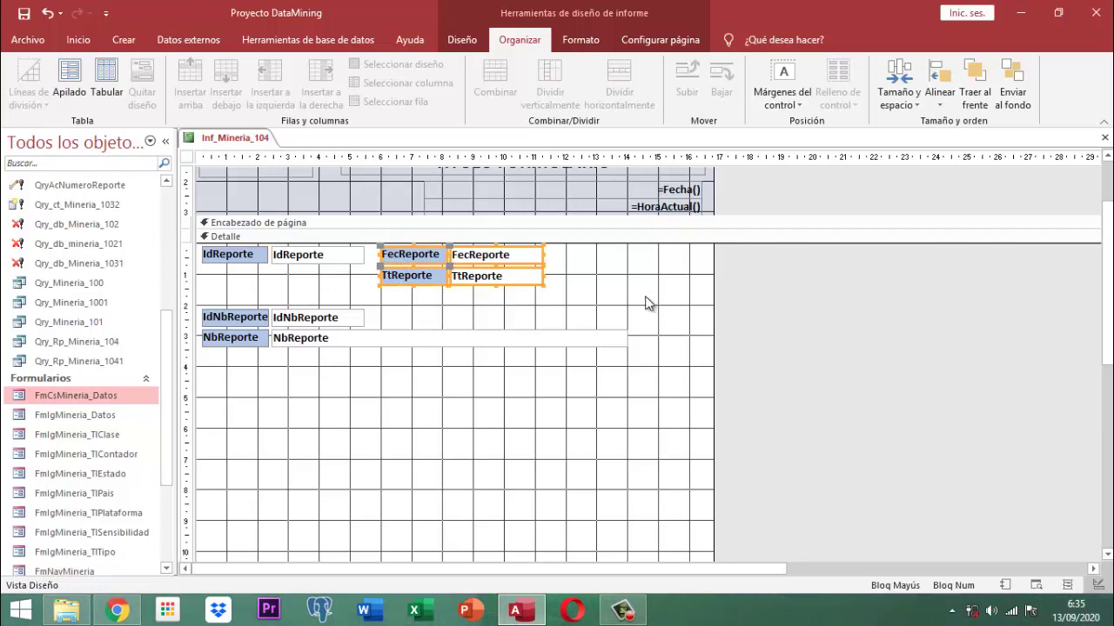
{"action": "left_click", "coordinate": [778, 286]}
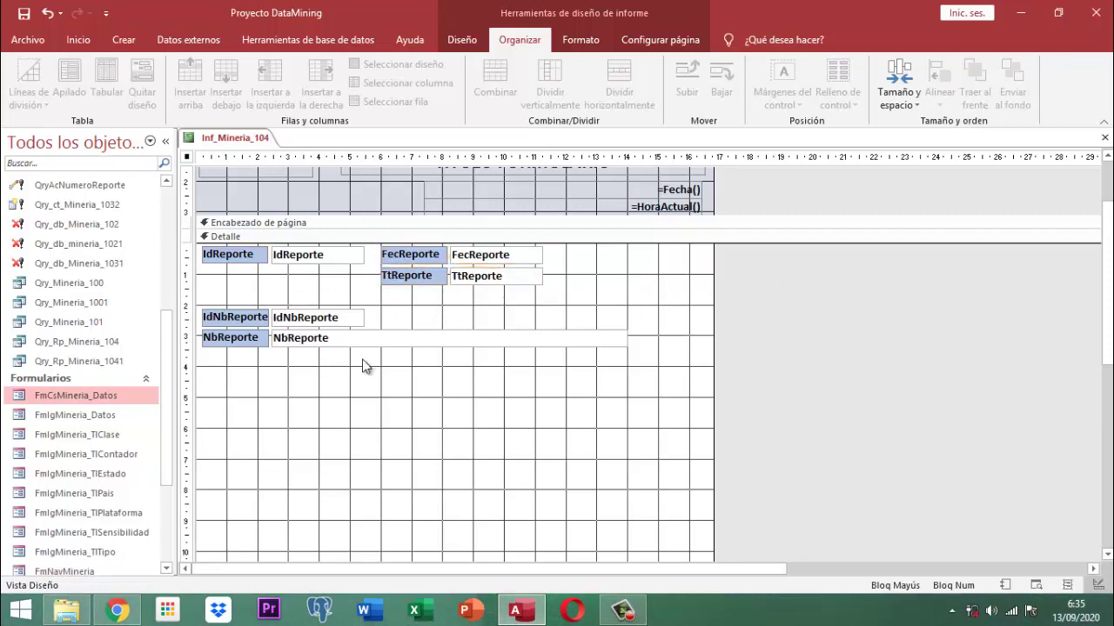
Move IdNbReporte and NbReporte with their labels up to just below the TtReporte row.
{"action": "left_click_drag", "start_coordinate": [381, 376], "coordinate": [222, 322]}
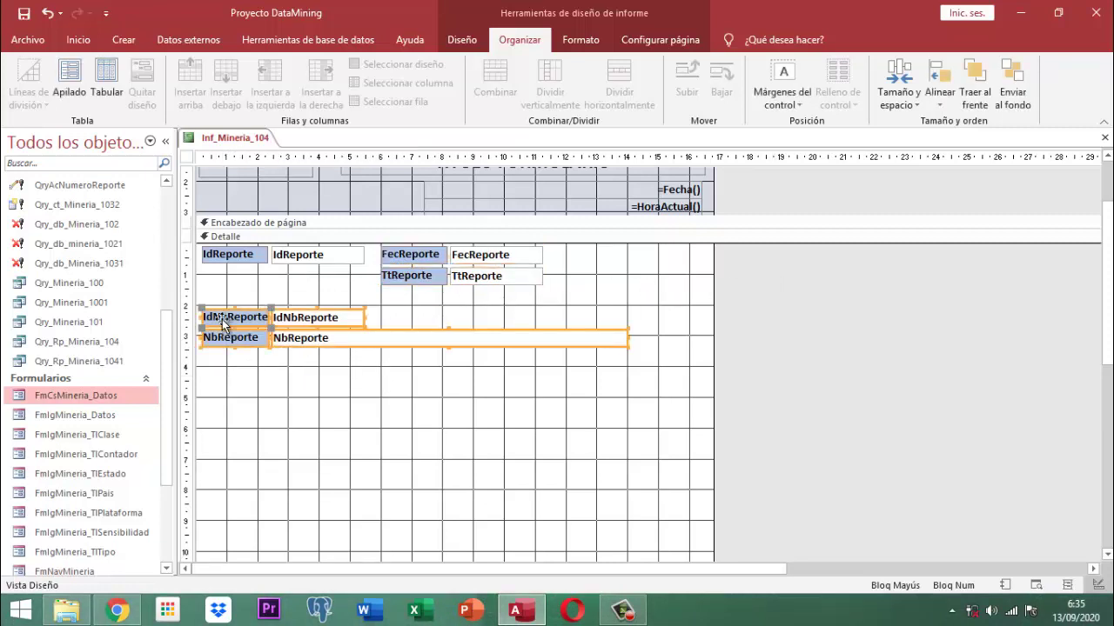
{"action": "key", "text": "Up"}
{"action": "key", "text": "Up"}
{"action": "key", "text": "Up"}
{"action": "key", "text": "Up"}
{"action": "key", "text": "Up"}
{"action": "key", "text": "Up"}
{"action": "key", "text": "Up"}
{"action": "key", "text": "Up"}
{"action": "key", "text": "Up"}
{"action": "key", "text": "Up"}
{"action": "key", "text": "Up"}
{"action": "key", "text": "Up"}
{"action": "key", "text": "Up"}
{"action": "key", "text": "Up"}
{"action": "key", "text": "Up"}
{"action": "key", "text": "Up"}
{"action": "key", "text": "Up"}
{"action": "key", "text": "Up"}
{"action": "key", "text": "Up"}
{"action": "key", "text": "Up"}
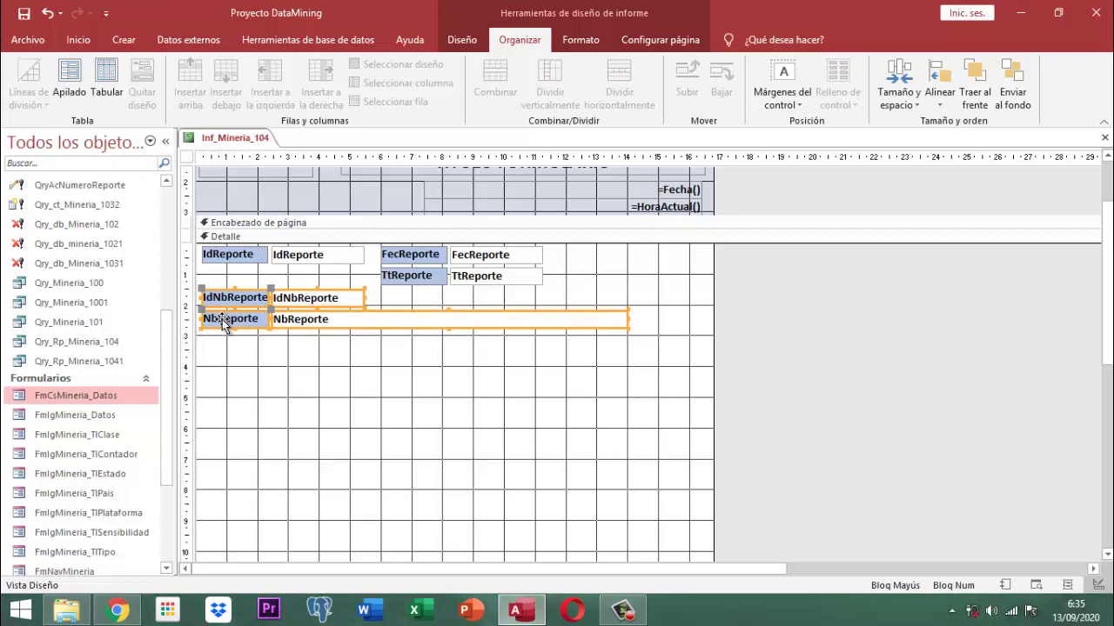
{"action": "left_click", "coordinate": [789, 269]}
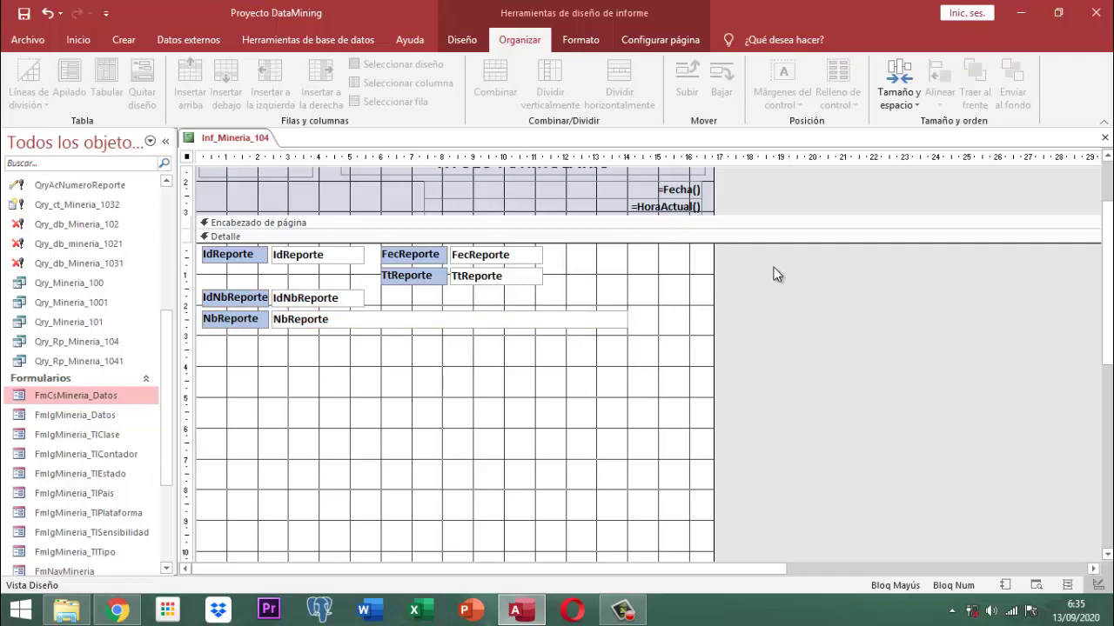
Place TtReporte right of FecReporte on the first row and shift FecReporte slightly left, so all three fields fit the report width.
{"action": "left_click_drag", "start_coordinate": [561, 295], "coordinate": [570, 258]}
{"action": "left_click_drag", "start_coordinate": [750, 276], "coordinate": [400, 261]}
{"action": "left_click", "coordinate": [781, 263]}
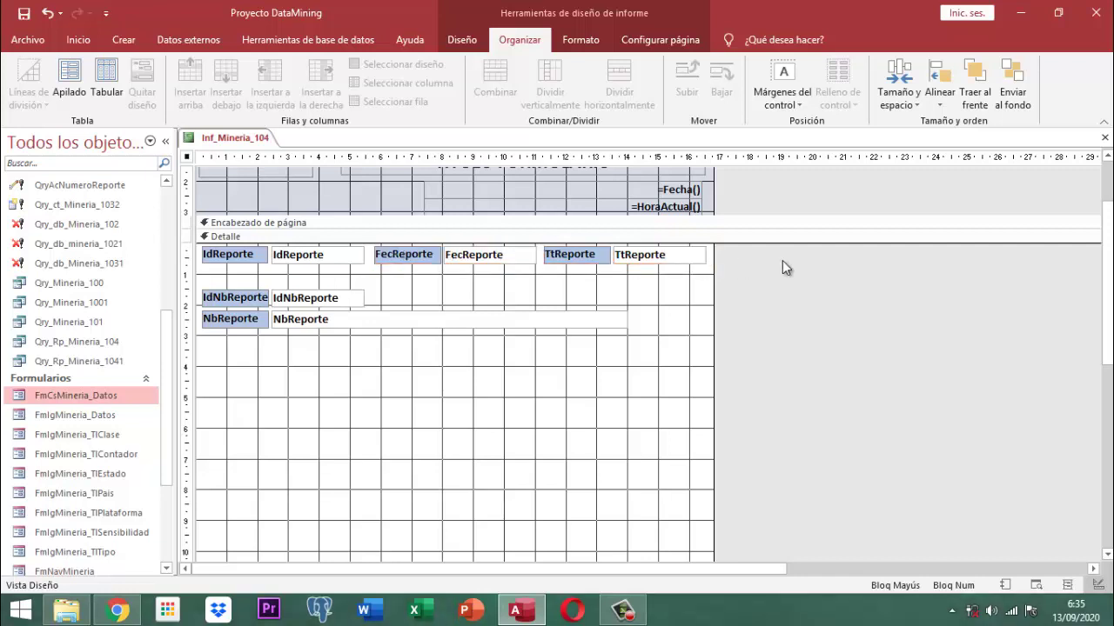
Move the IdNbReporte and NbReporte rows up directly beneath the IdReporte row.
{"action": "left_click_drag", "start_coordinate": [381, 348], "coordinate": [220, 296]}
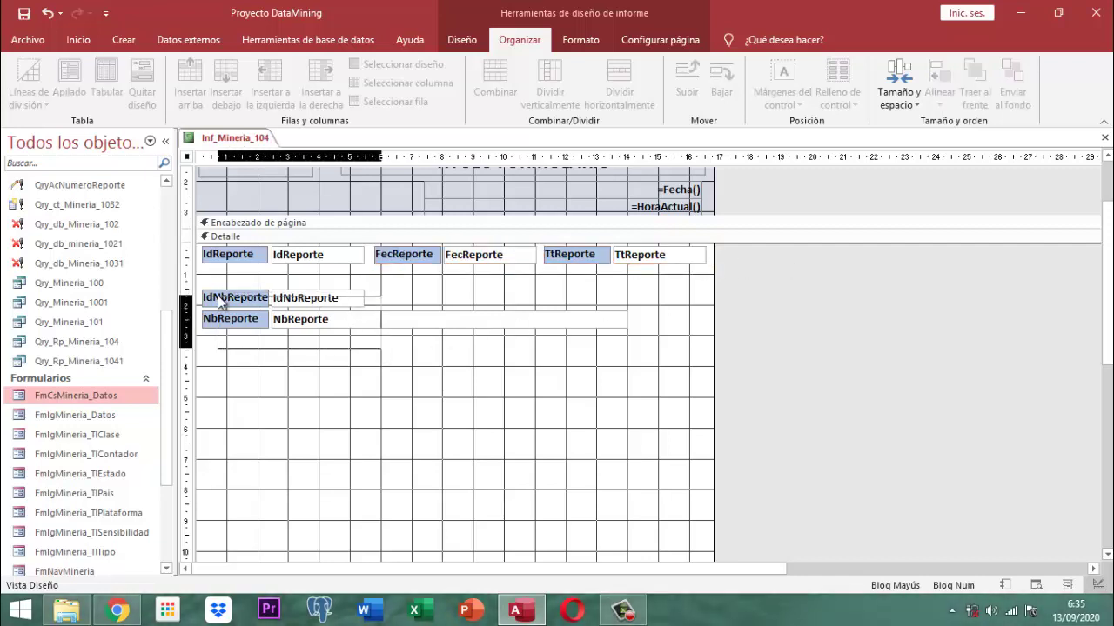
{"action": "key", "text": "Up"}
{"action": "key", "text": "Up"}
{"action": "key", "text": "Up"}
{"action": "key", "text": "Up"}
{"action": "key", "text": "Up"}
{"action": "key", "text": "Up"}
{"action": "key", "text": "Up"}
{"action": "key", "text": "Up"}
{"action": "key", "text": "Up"}
{"action": "key", "text": "Up"}
{"action": "key", "text": "Up"}
{"action": "key", "text": "Up"}
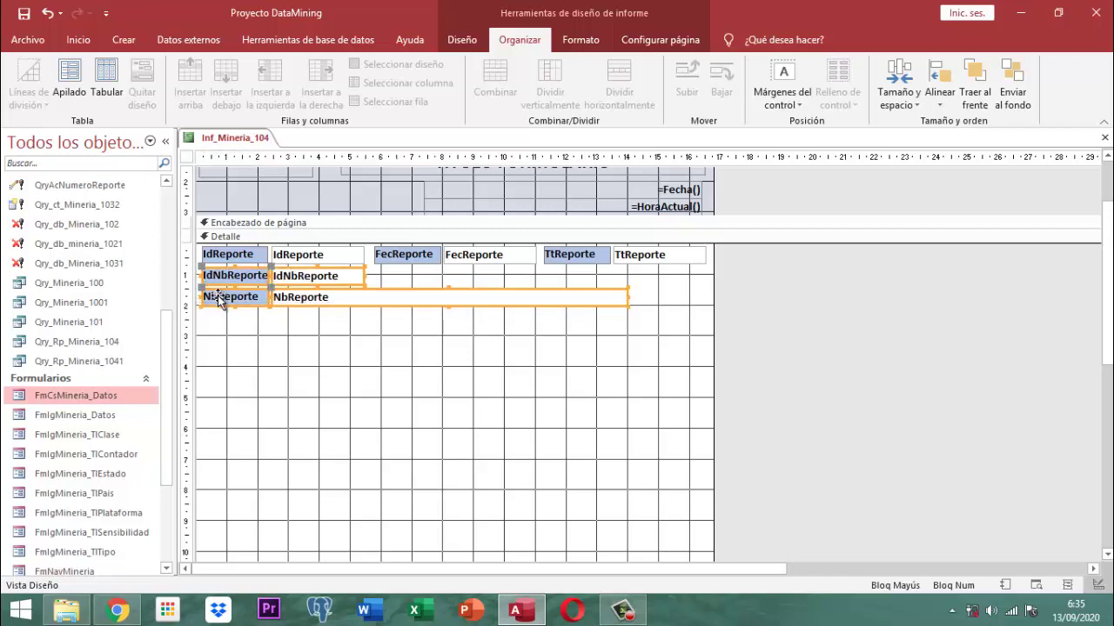
{"action": "left_click", "coordinate": [400, 323]}
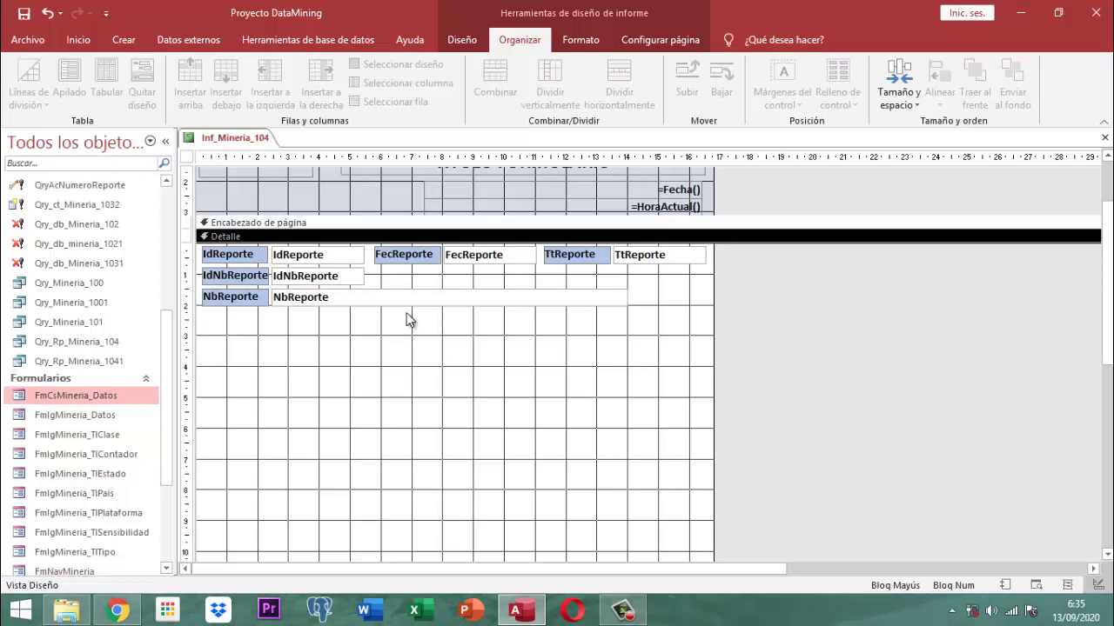
{"action": "left_click", "coordinate": [326, 276]}
{"action": "left_click", "coordinate": [325, 277]}
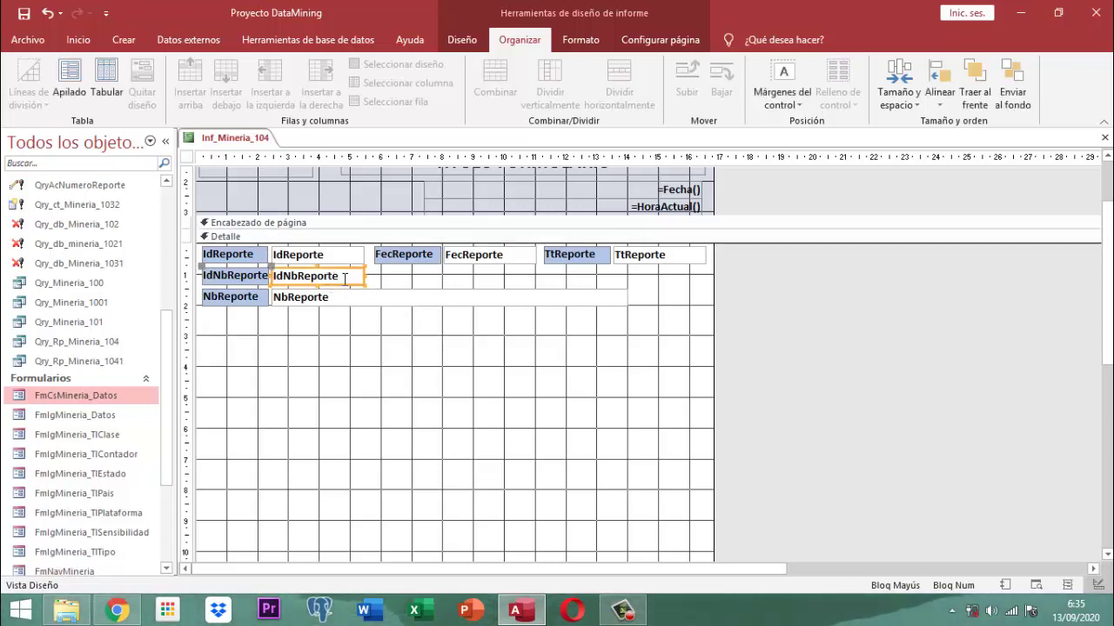
{"action": "left_click", "coordinate": [352, 337]}
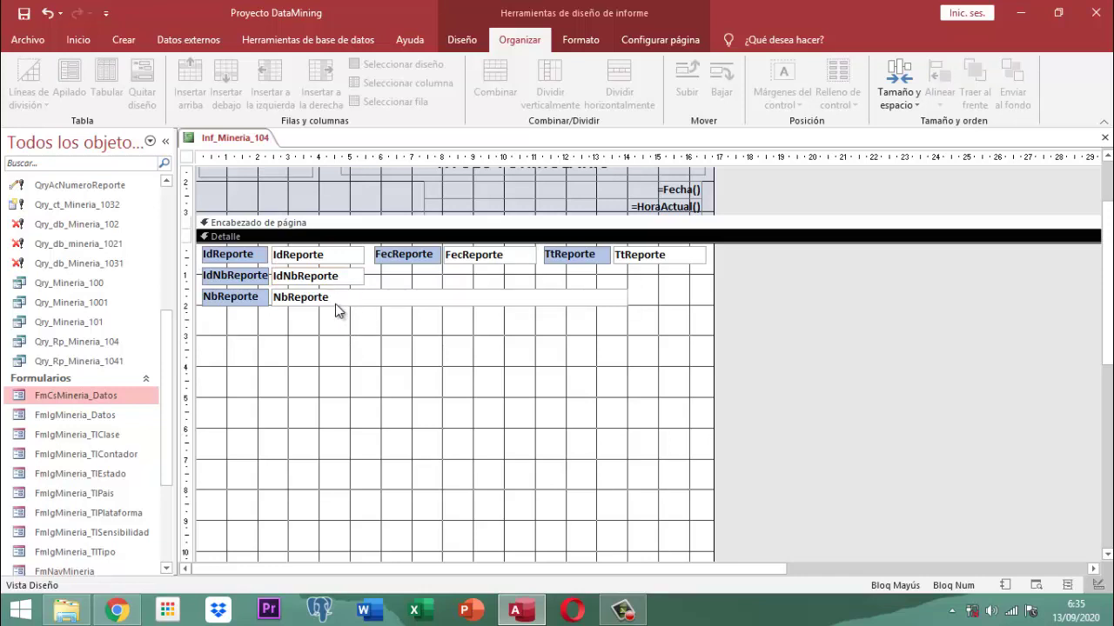
{"action": "left_click", "coordinate": [796, 304]}
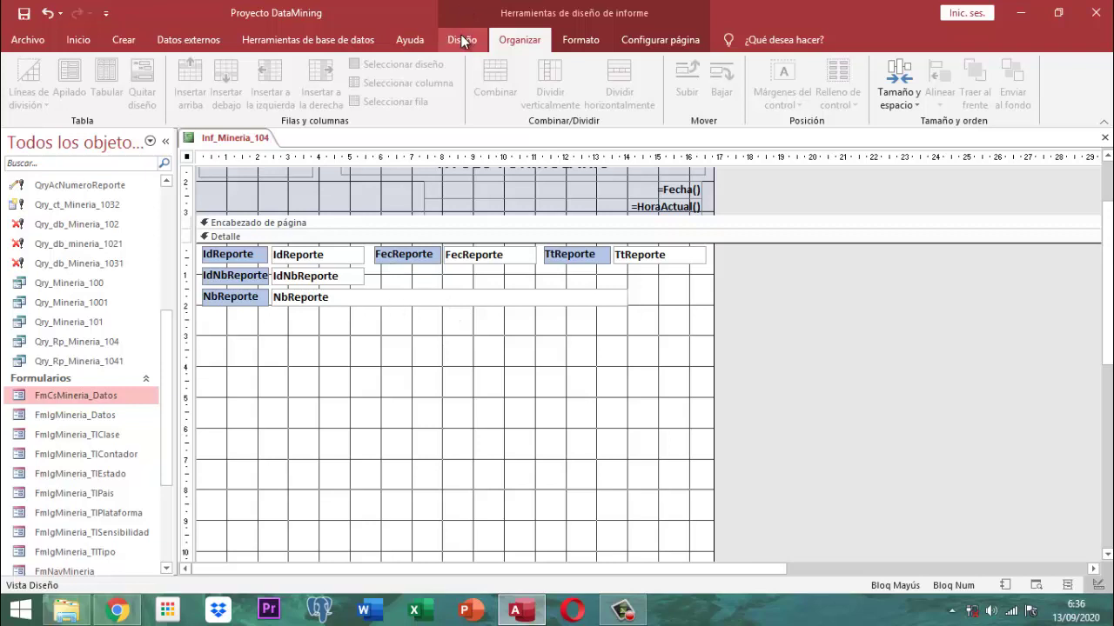
Add a label reading DETALLE DEL REPORTE below the NbReporte row, about 12 cm wide and 1 cm high.
{"action": "left_click", "coordinate": [462, 45]}
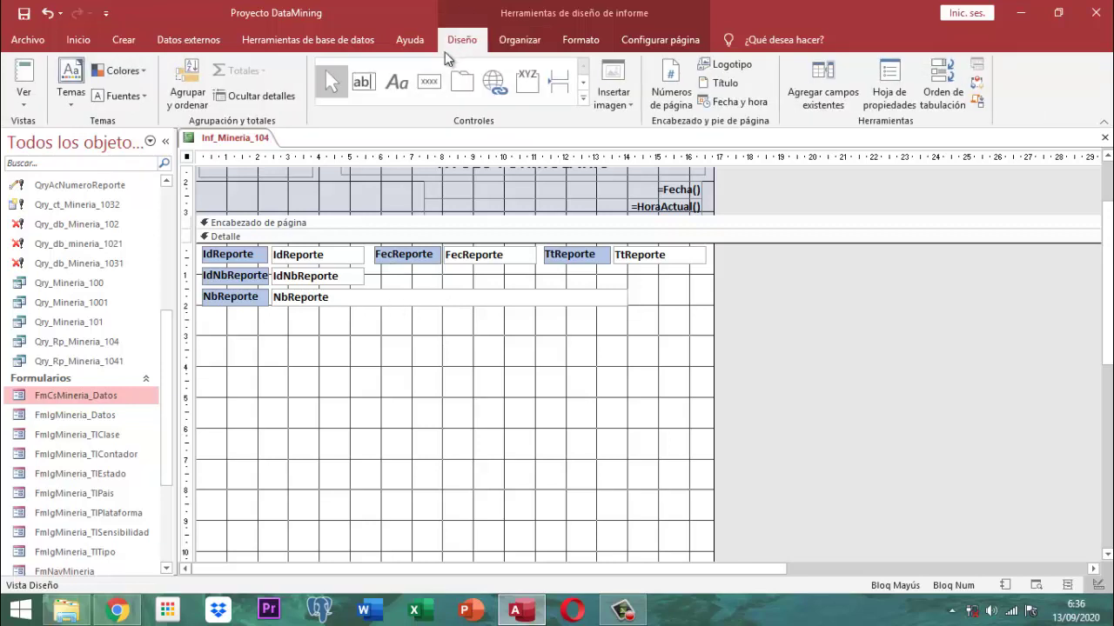
{"action": "left_click", "coordinate": [398, 84]}
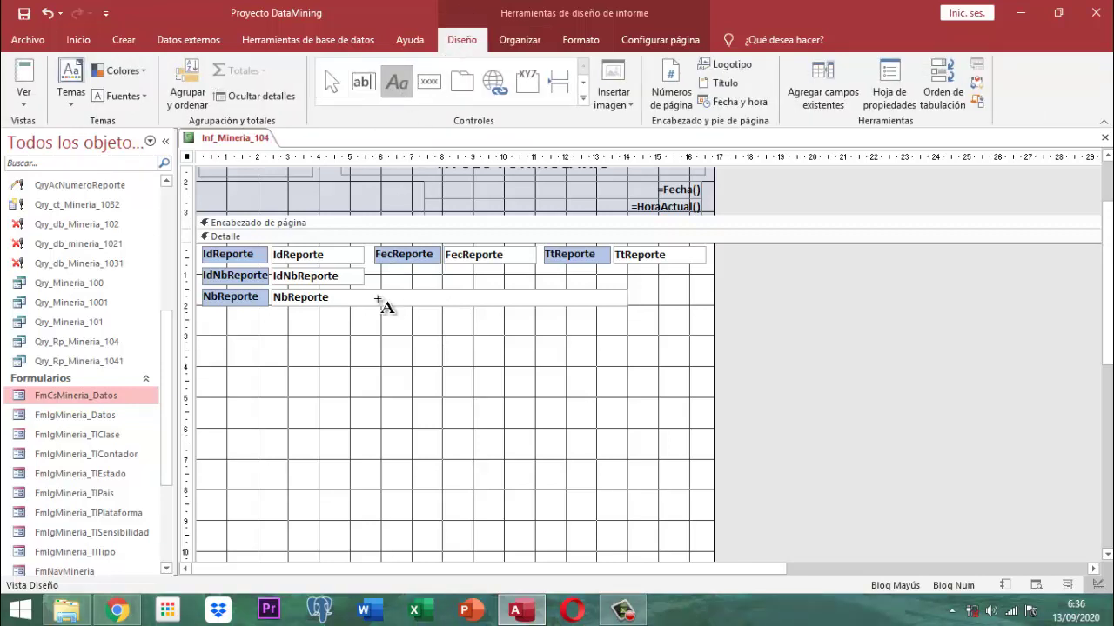
{"action": "left_click_drag", "start_coordinate": [258, 313], "coordinate": [628, 345]}
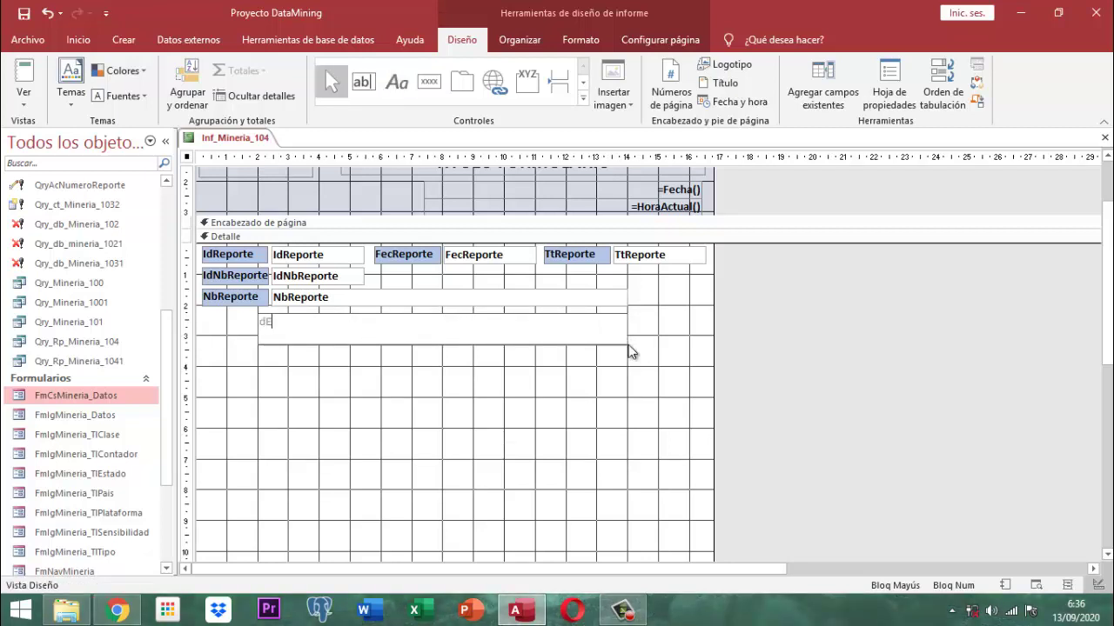
{"action": "key", "text": "Caps_Lock"}
{"action": "type", "text": "de"}
{"action": "key", "text": "BackSpace"}
{"action": "key", "text": "BackSpace"}
{"action": "key", "text": "Caps_Lock"}
{"action": "type", "text": "DETALLE DEL REPORTE"}
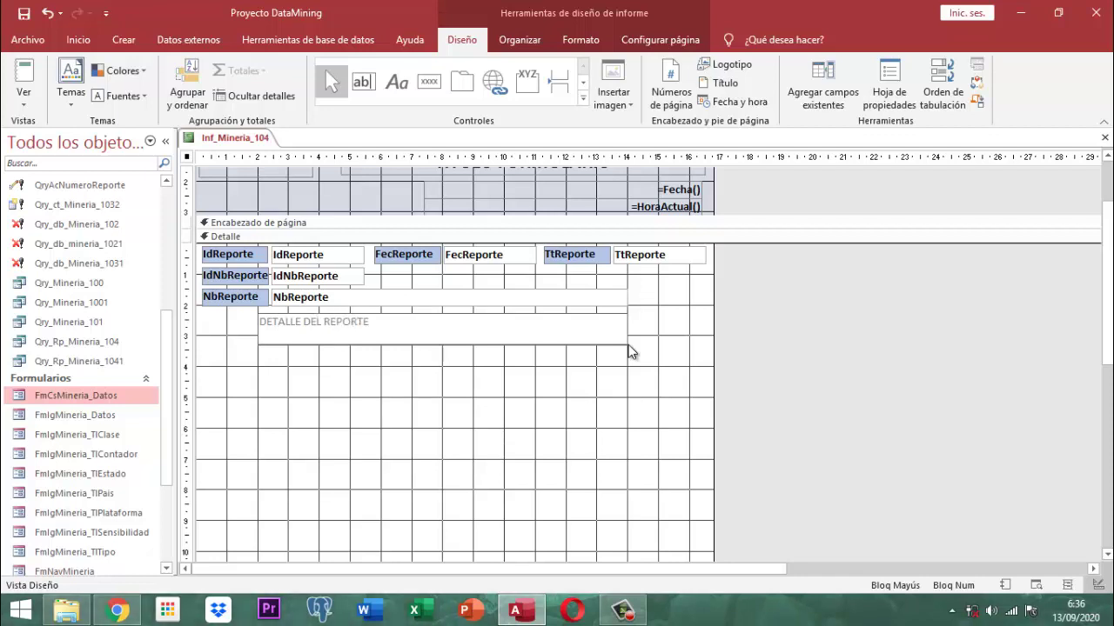
{"action": "left_click", "coordinate": [704, 310]}
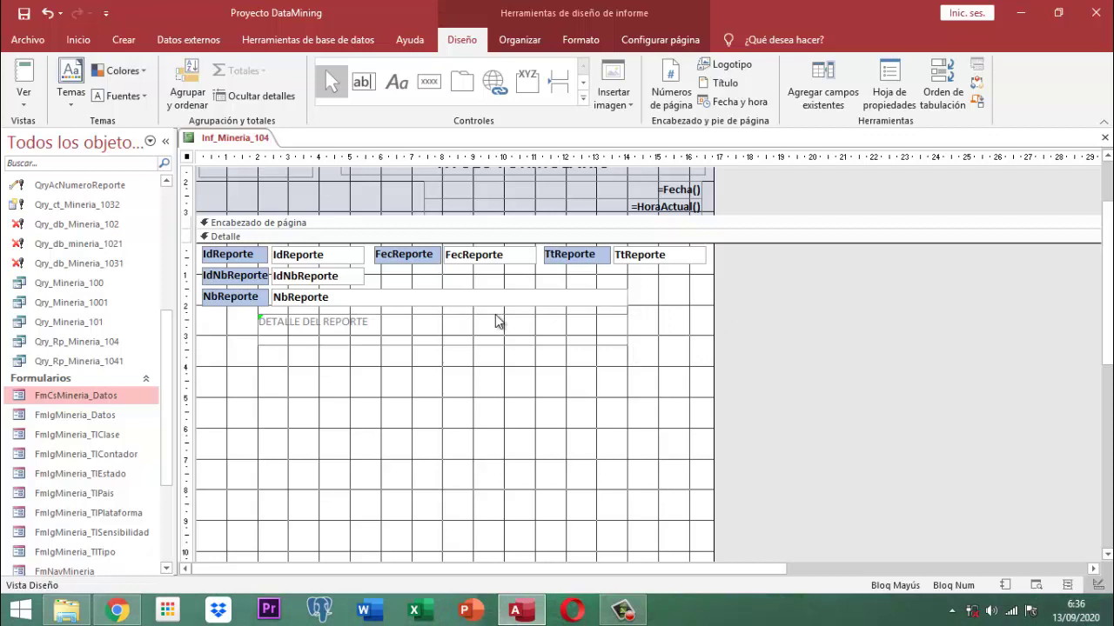
Center the DETALLE DEL REPORTE label's text and make it black and bold.
{"action": "left_click", "coordinate": [435, 332]}
{"action": "left_click", "coordinate": [581, 40]}
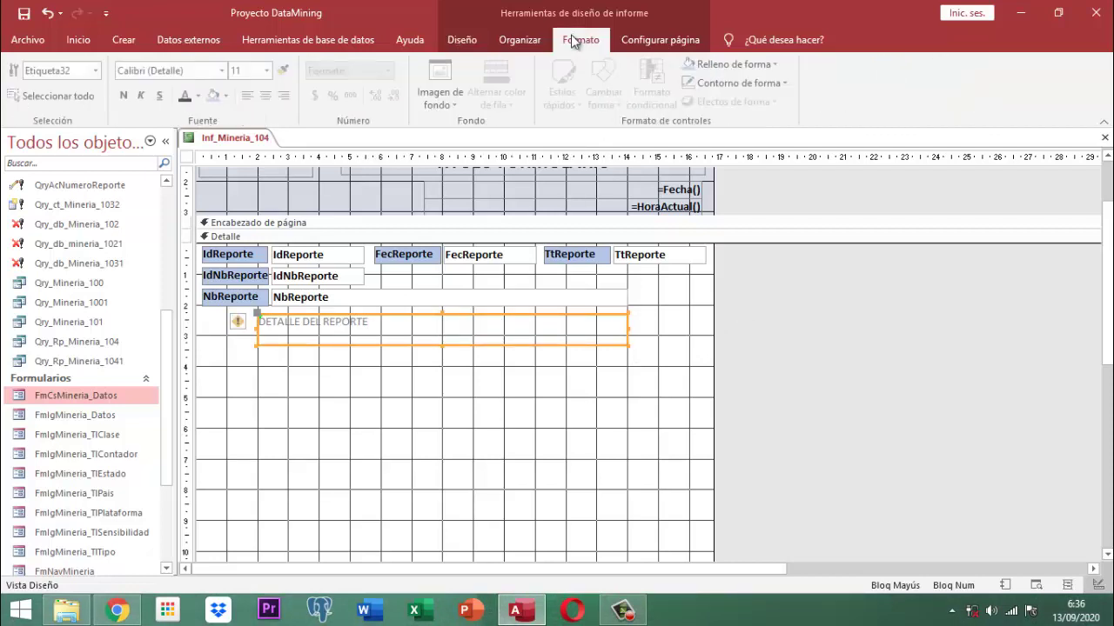
{"action": "left_click", "coordinate": [268, 95]}
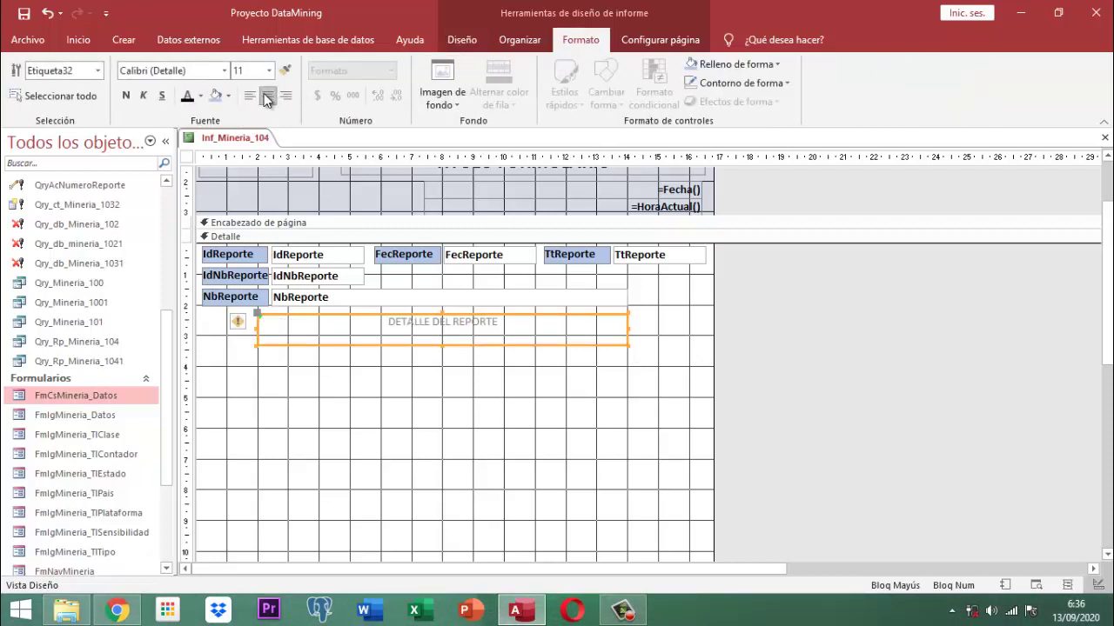
{"action": "left_click", "coordinate": [200, 96]}
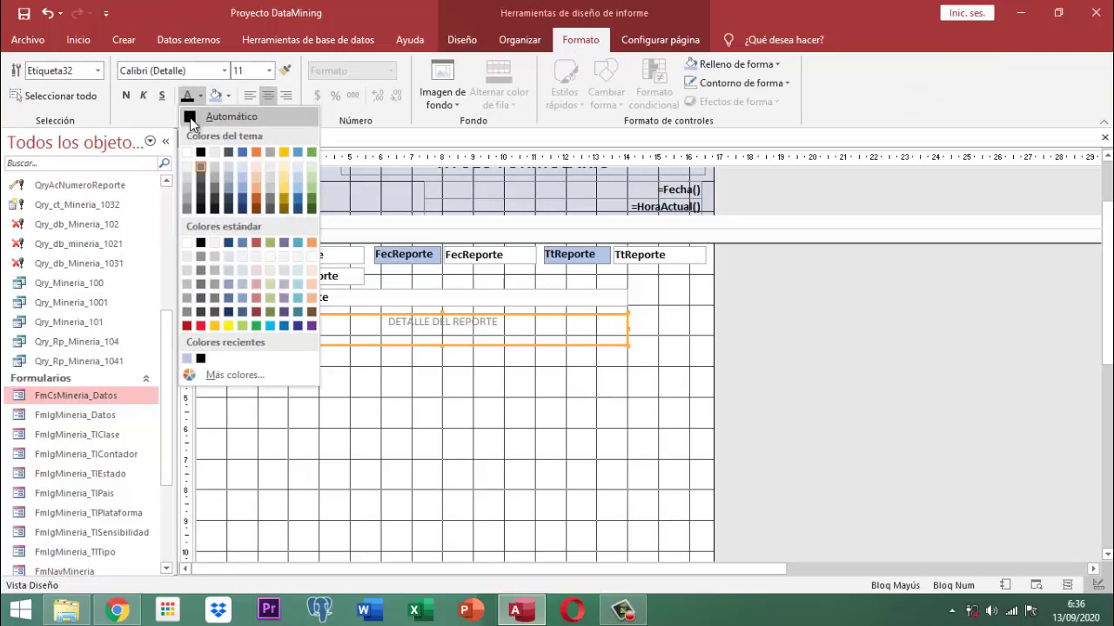
{"action": "left_click", "coordinate": [199, 153]}
{"action": "left_click", "coordinate": [126, 96]}
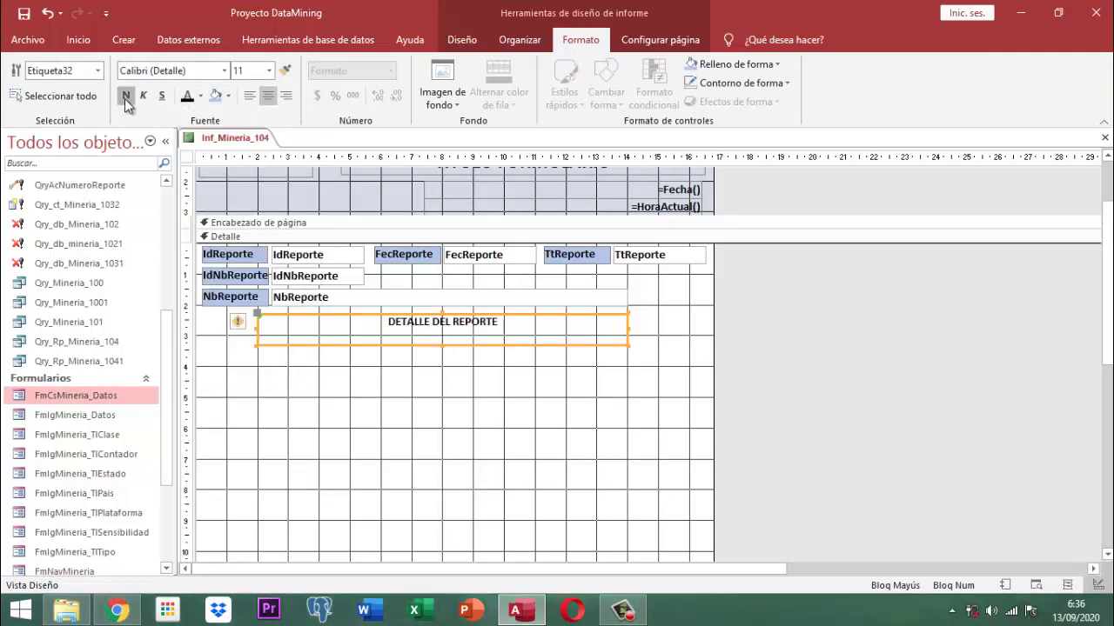
Set the font size of the DETALLE DEL REPORTE label to 14.
{"action": "left_click", "coordinate": [268, 73]}
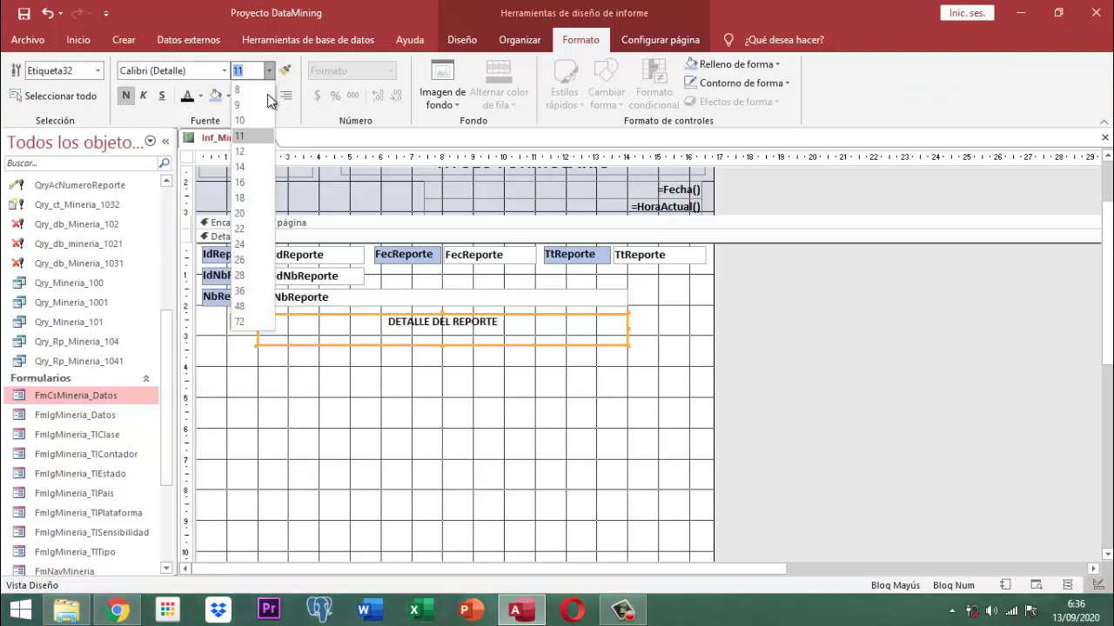
{"action": "left_click", "coordinate": [240, 151]}
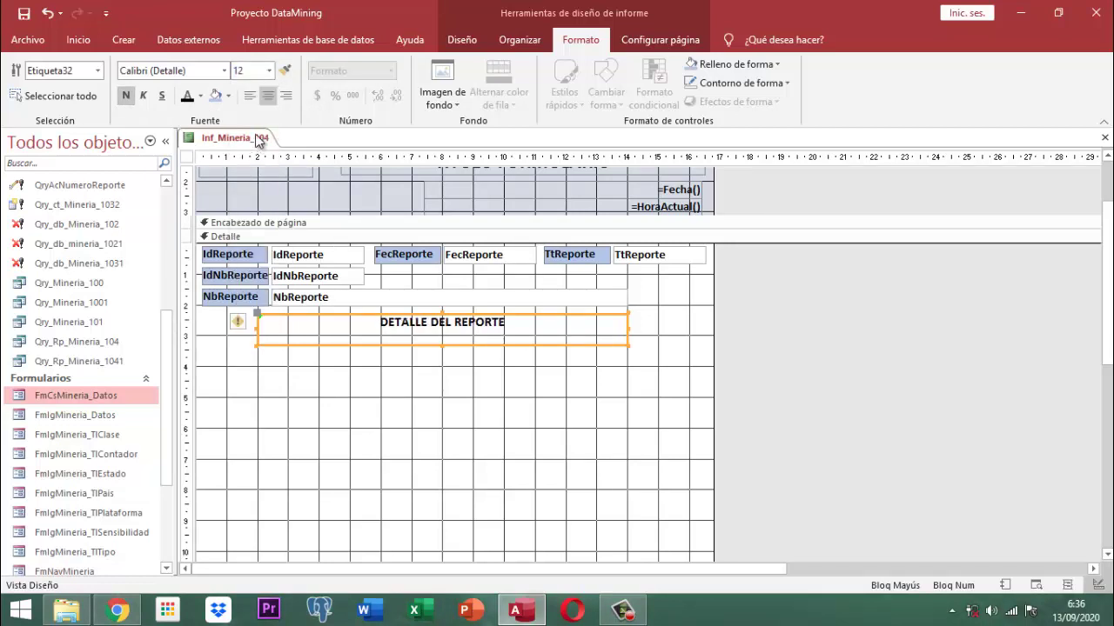
{"action": "left_click", "coordinate": [272, 71]}
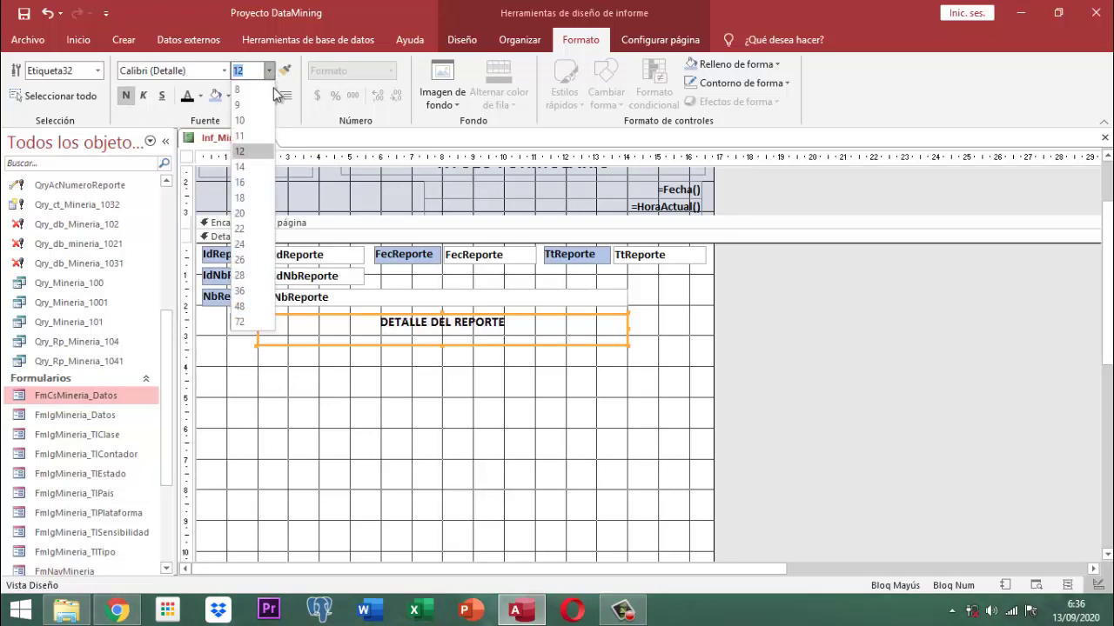
{"action": "left_click", "coordinate": [253, 157]}
{"action": "left_click", "coordinate": [790, 330]}
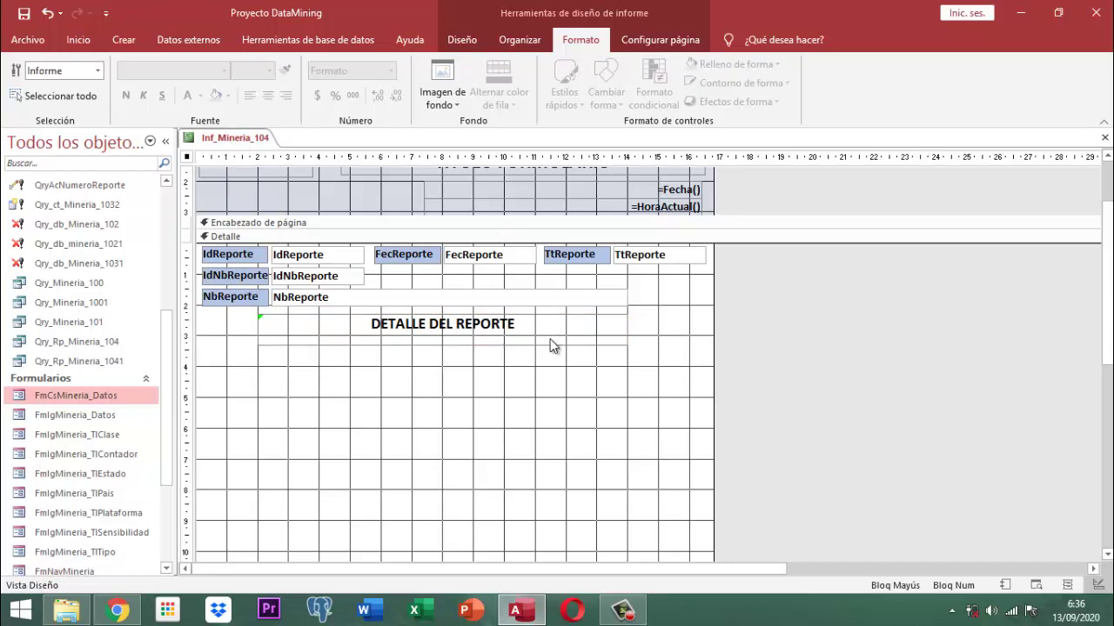
Shorten the DETALLE DEL REPORTE label to about 0.6 cm high so it fits its text, and save the report.
{"action": "left_click", "coordinate": [484, 331]}
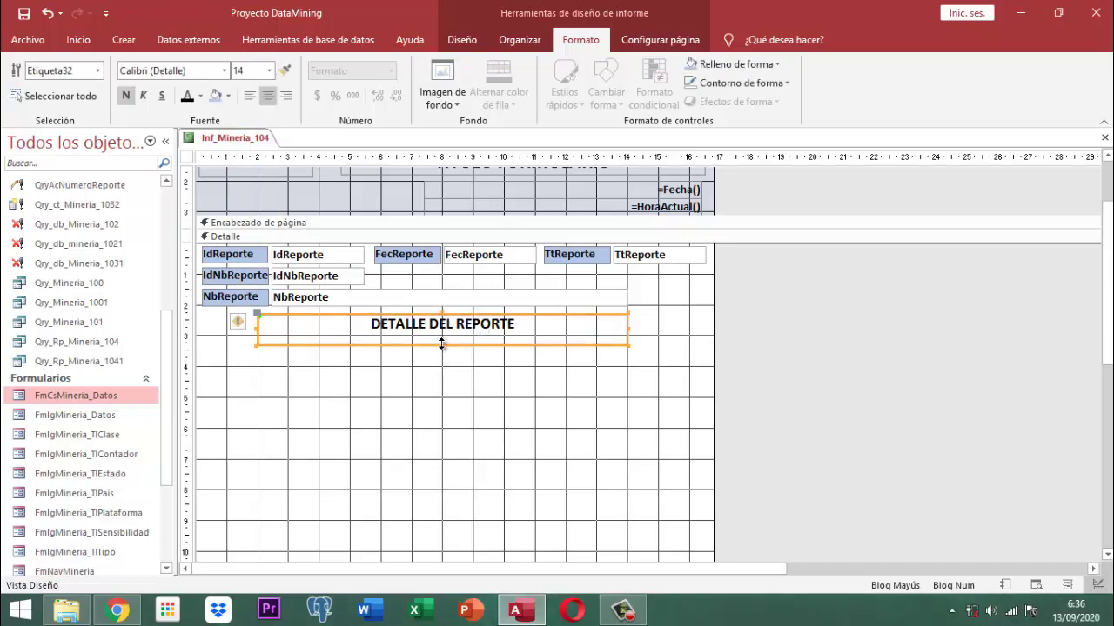
{"action": "left_click_drag", "start_coordinate": [442, 343], "coordinate": [441, 333]}
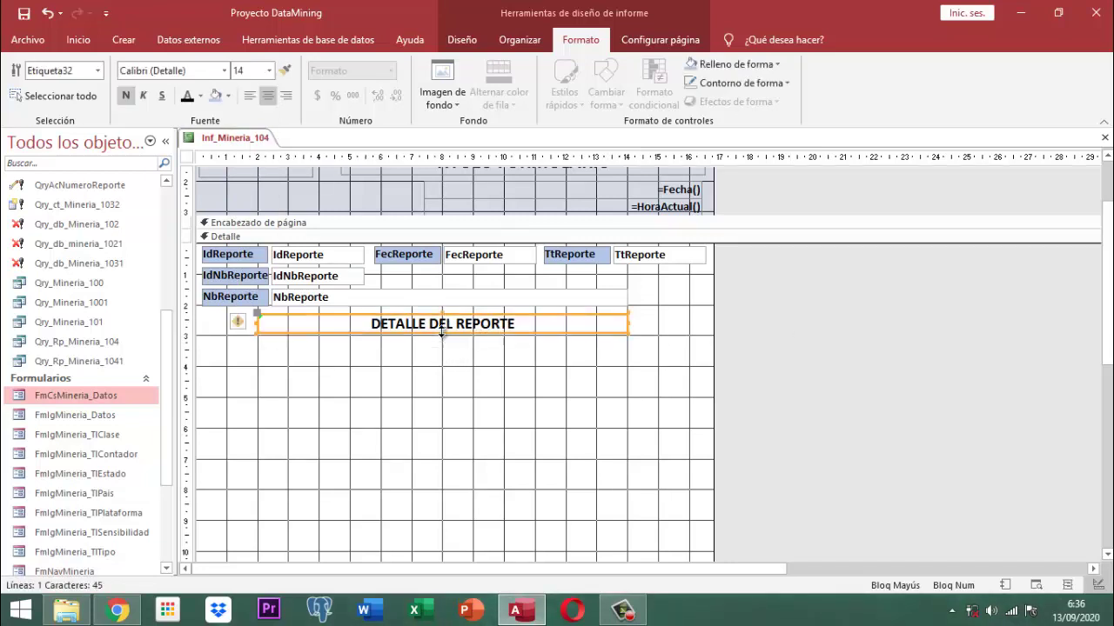
{"action": "left_click", "coordinate": [777, 348]}
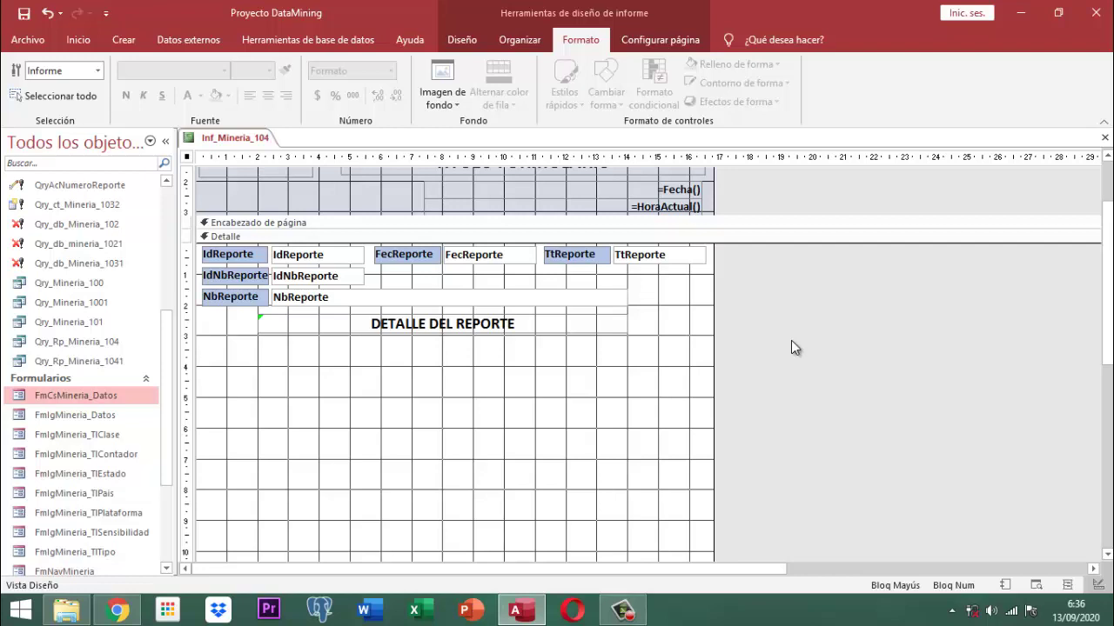
{"action": "right_click", "coordinate": [236, 143]}
{"action": "left_click", "coordinate": [296, 149]}
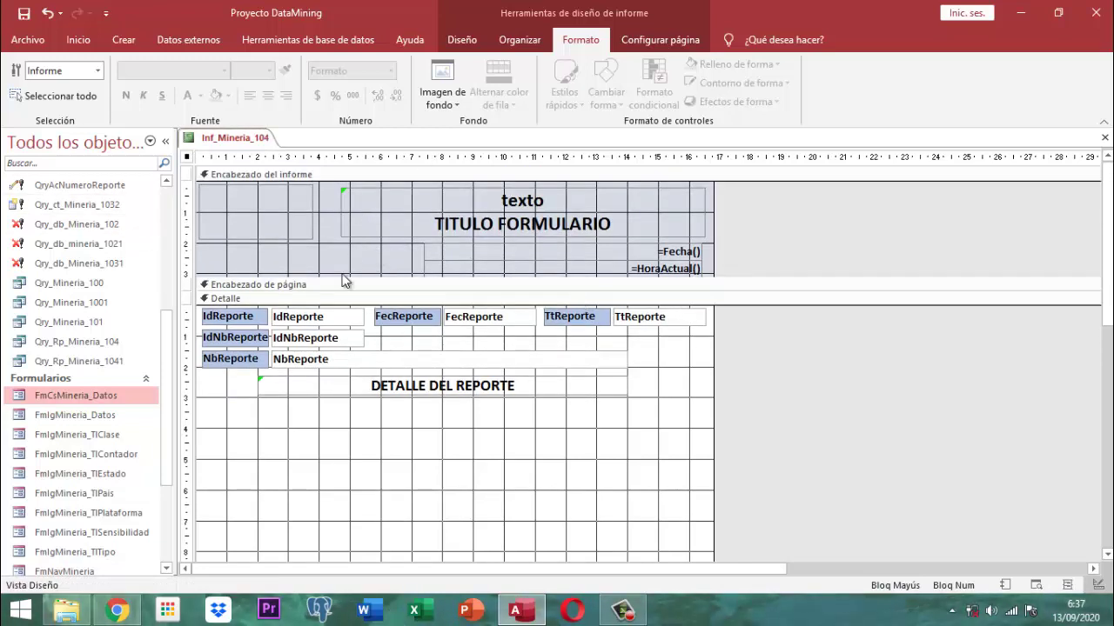
Set the report's Centrado automático property to Sí.
{"action": "left_click", "coordinate": [472, 42]}
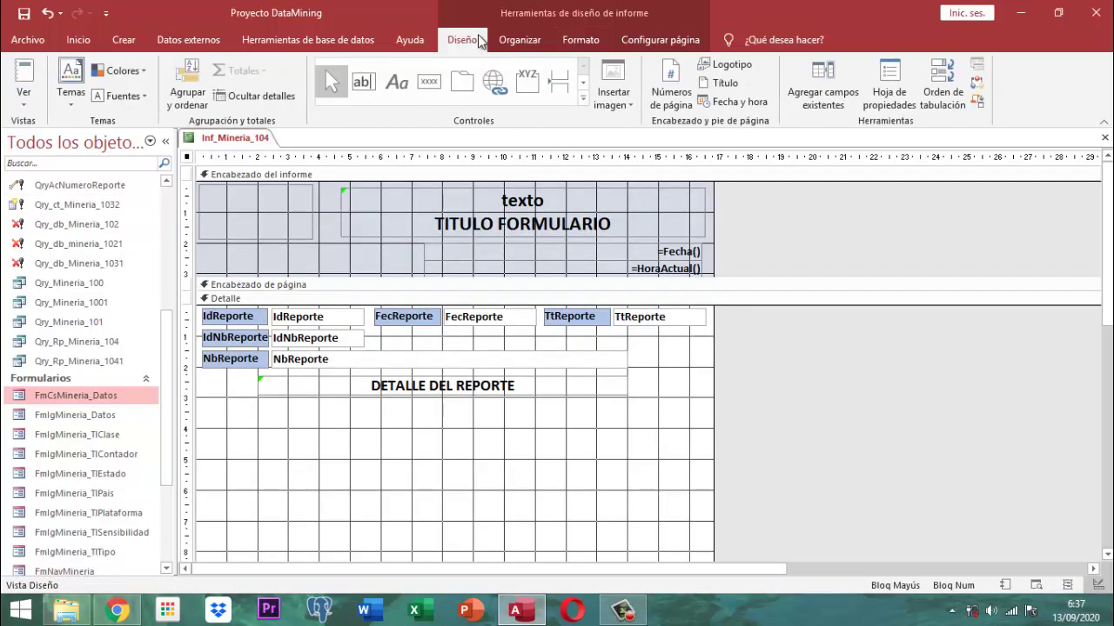
{"action": "left_click", "coordinate": [888, 87]}
{"action": "left_click", "coordinate": [838, 219]}
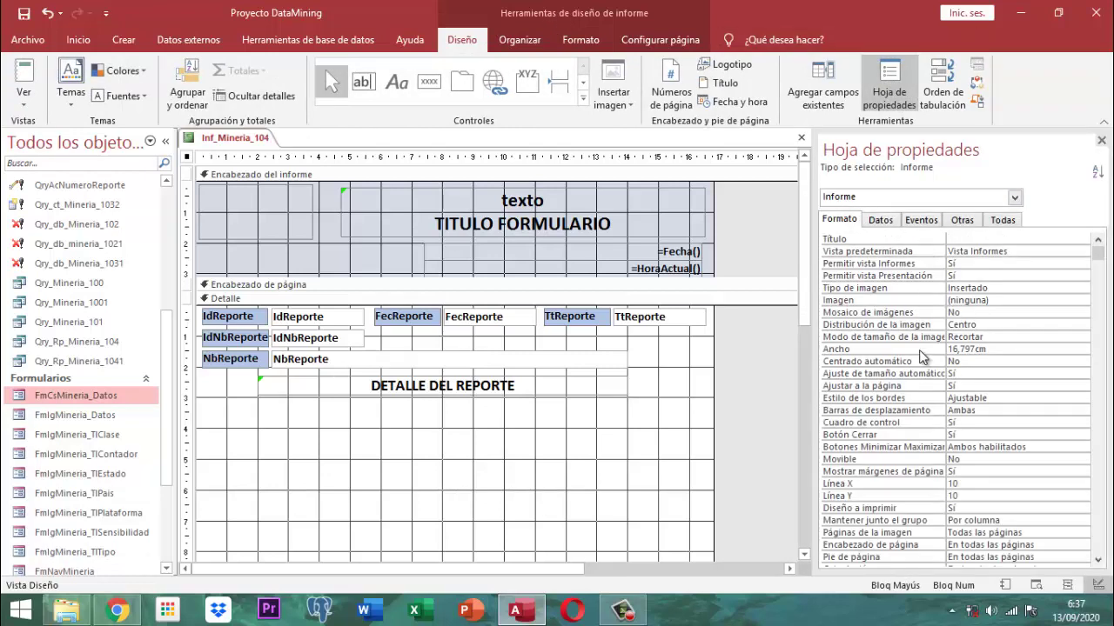
{"action": "left_click", "coordinate": [970, 361]}
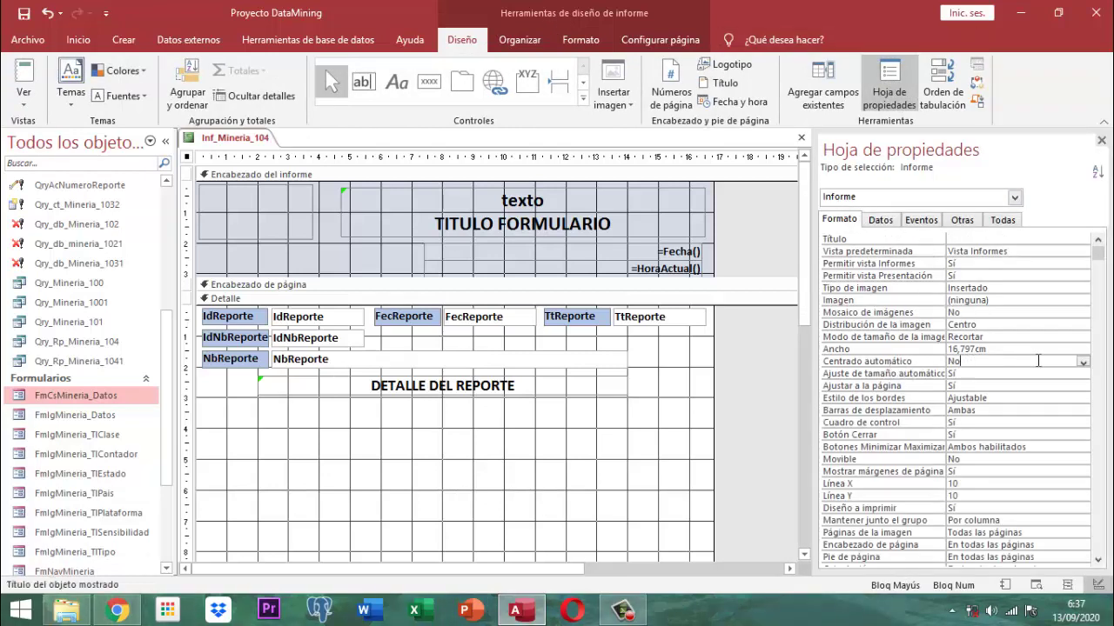
{"action": "left_click", "coordinate": [1083, 362]}
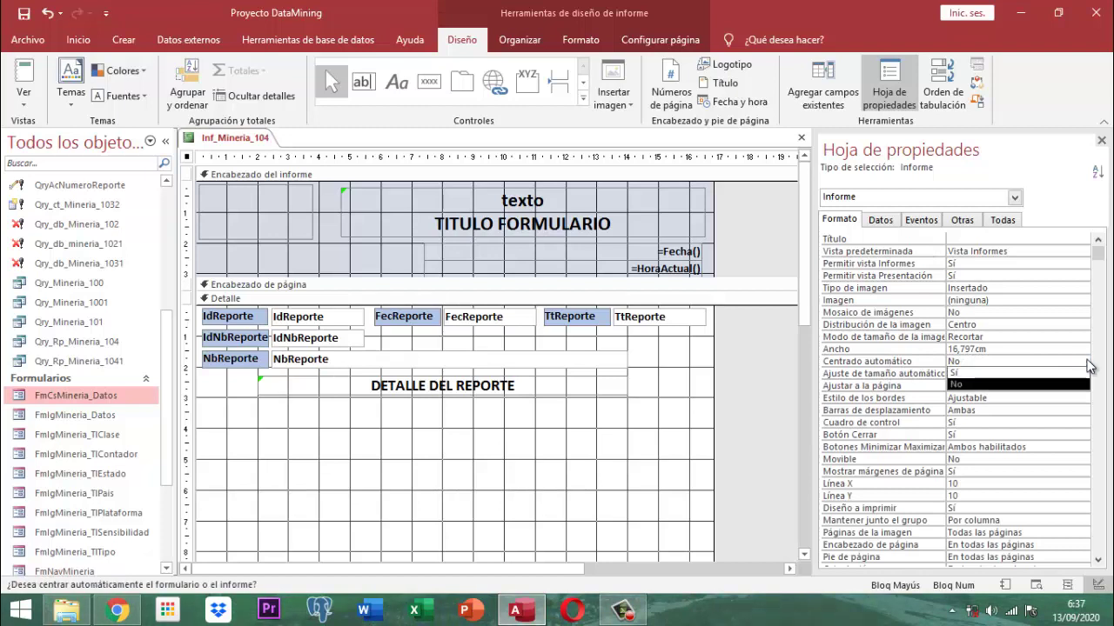
{"action": "left_click", "coordinate": [966, 373]}
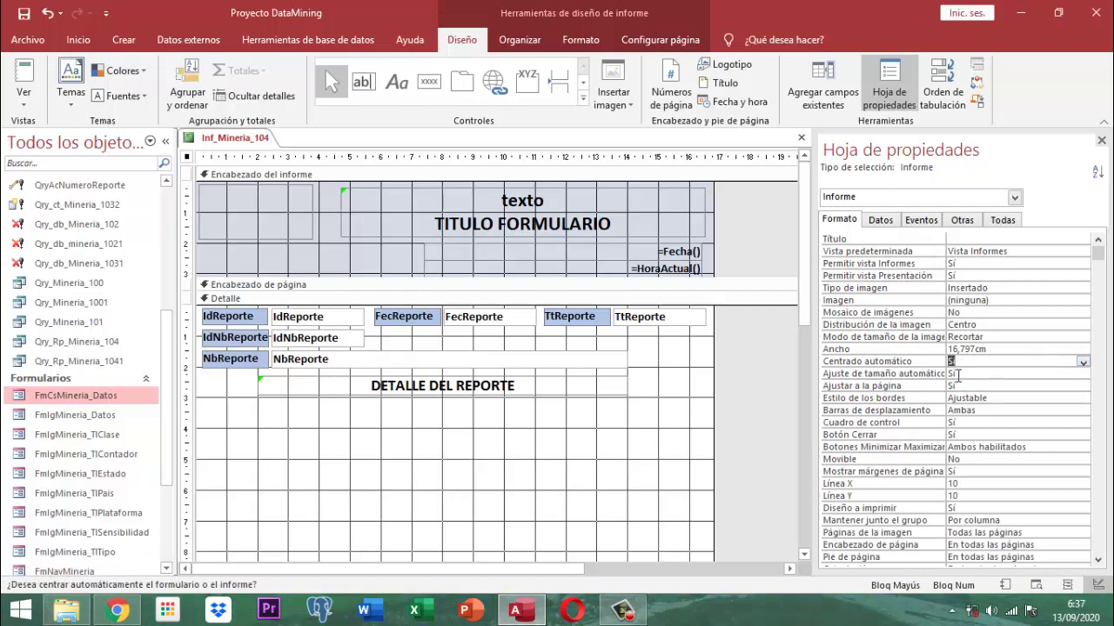
Set the report's Emergente property to Sí and close the property sheet.
{"action": "left_click", "coordinate": [959, 223]}
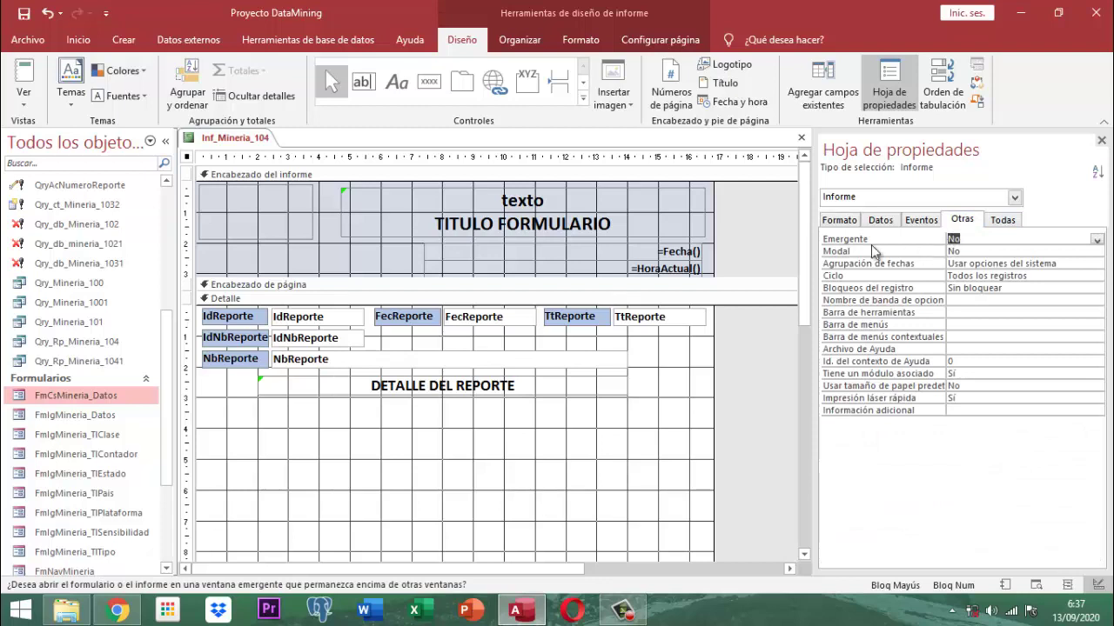
{"action": "left_click", "coordinate": [1097, 239]}
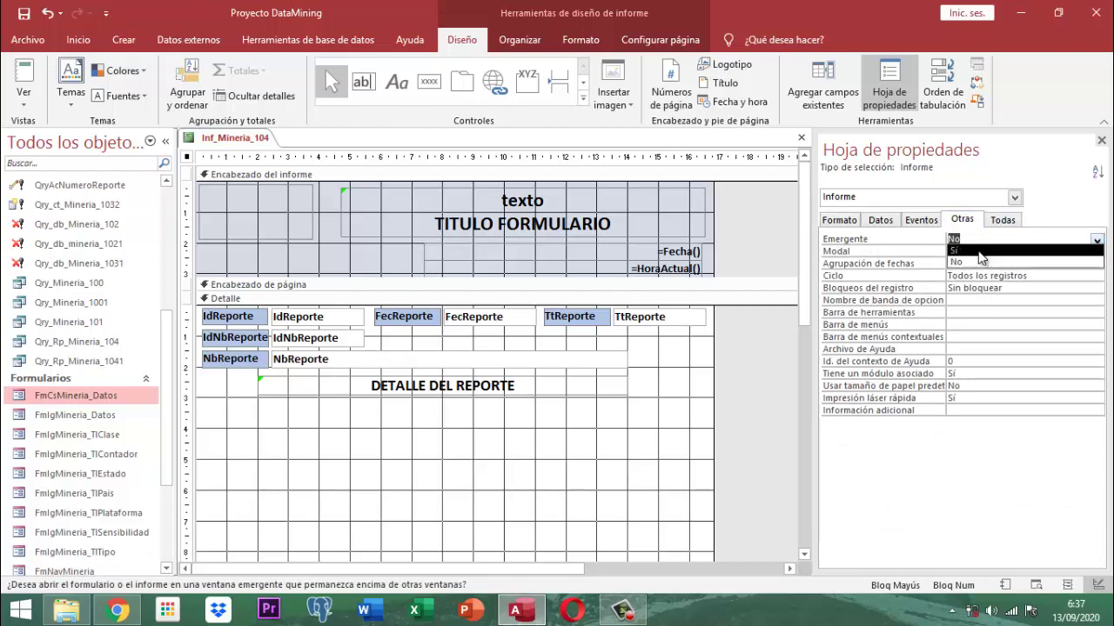
{"action": "left_click", "coordinate": [949, 251]}
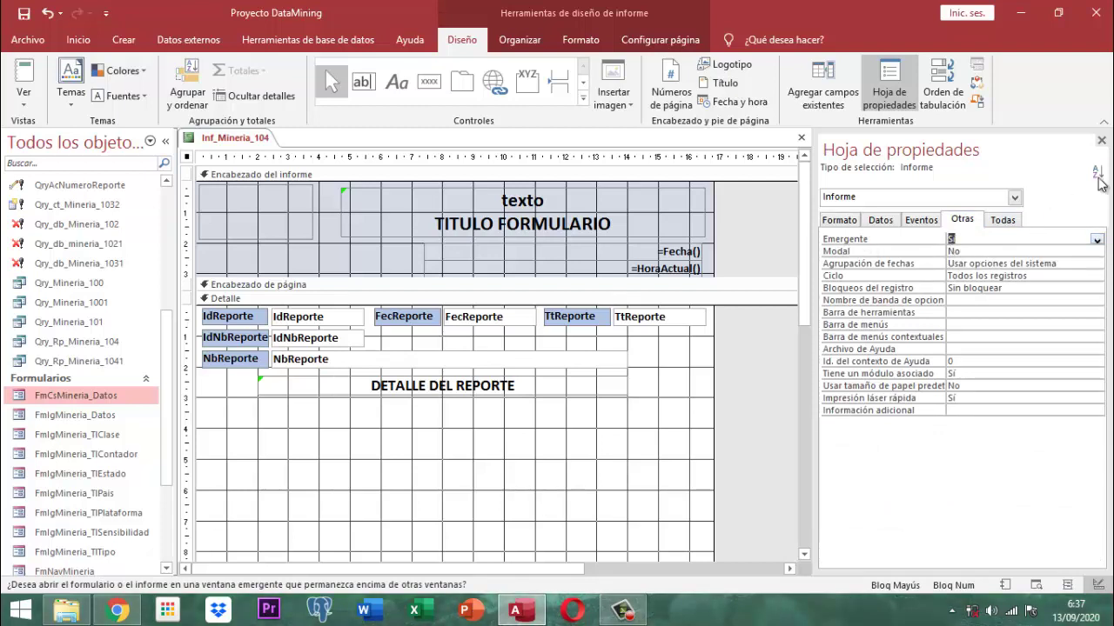
{"action": "left_click", "coordinate": [1101, 140]}
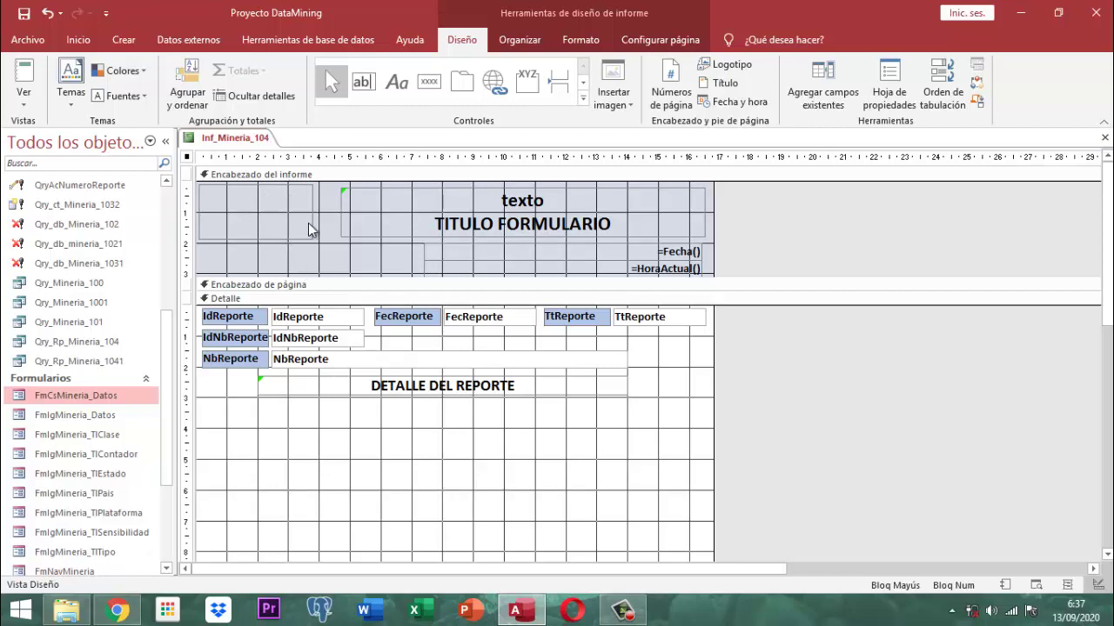
Change the background of the Encabezado del informe section to white and save the report.
{"action": "left_click", "coordinate": [410, 174]}
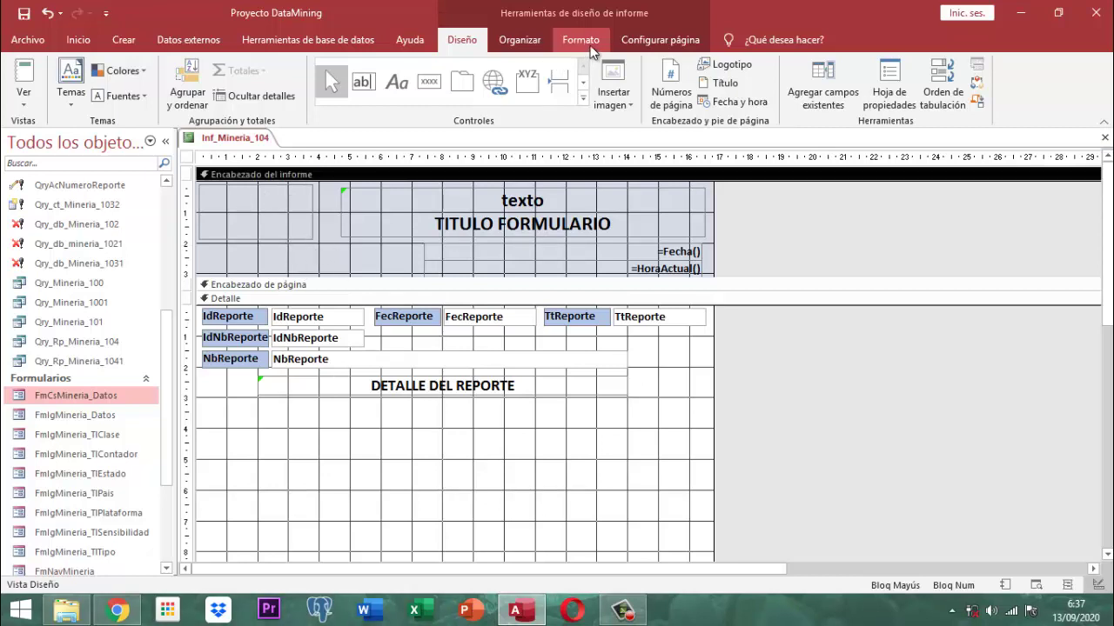
{"action": "left_click", "coordinate": [580, 39]}
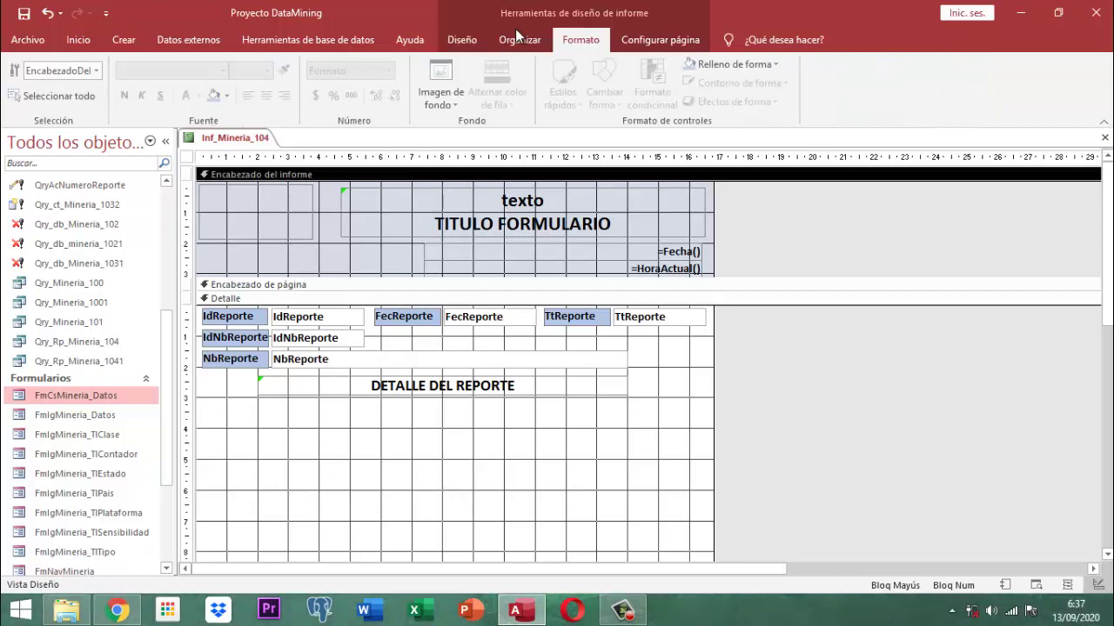
{"action": "left_click", "coordinate": [229, 95]}
{"action": "left_click", "coordinate": [216, 242]}
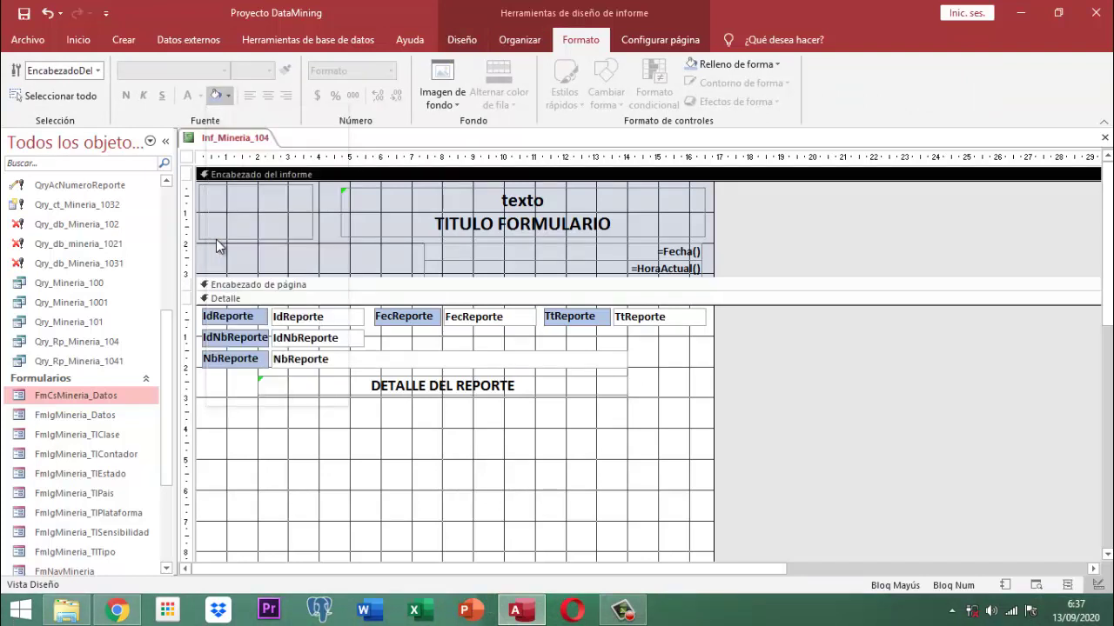
{"action": "left_click", "coordinate": [763, 219]}
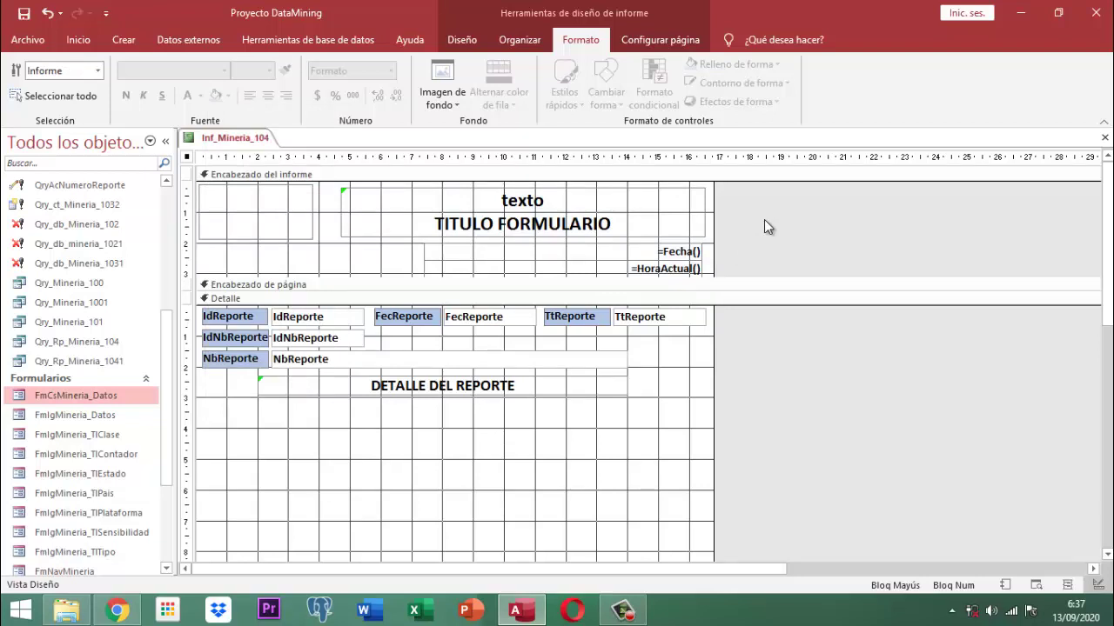
{"action": "right_click", "coordinate": [225, 144]}
{"action": "left_click", "coordinate": [257, 148]}
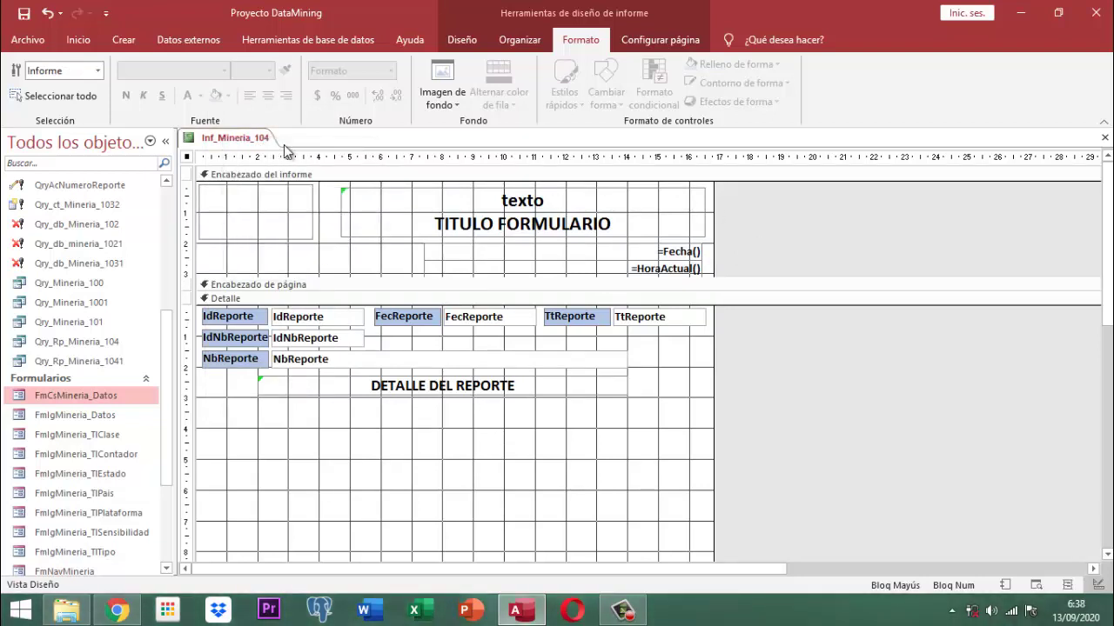
Collapse the Pie de página section and insert centered page numbers in Página N de M format at the end of the page.
{"action": "scroll", "coordinate": [903, 338], "scroll_direction": "down", "scroll_amount": 6}
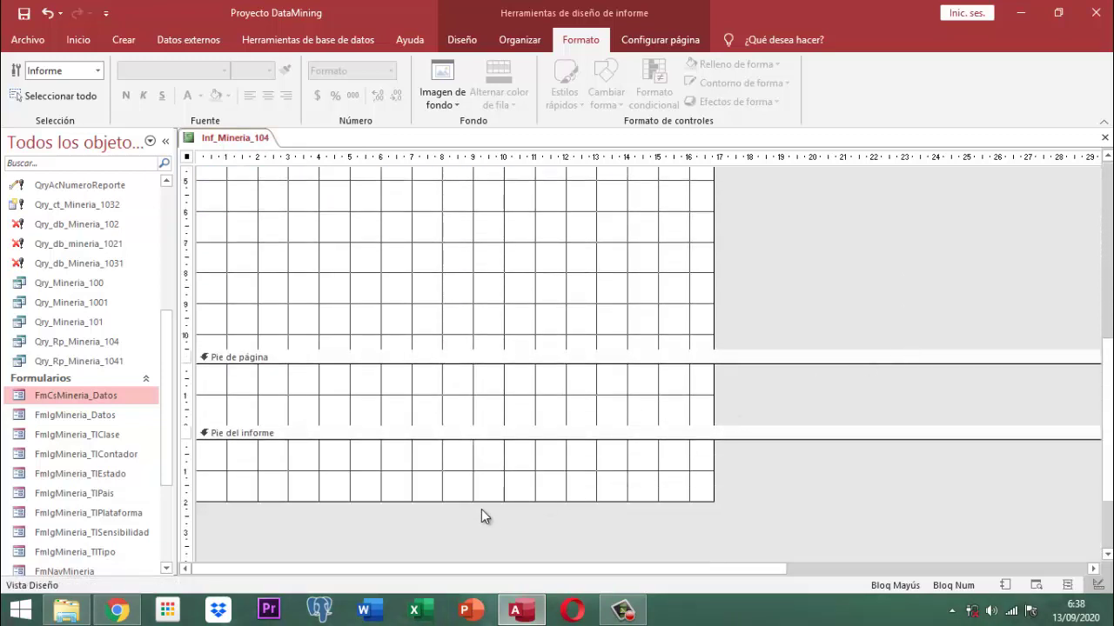
{"action": "left_click_drag", "start_coordinate": [478, 426], "coordinate": [481, 358]}
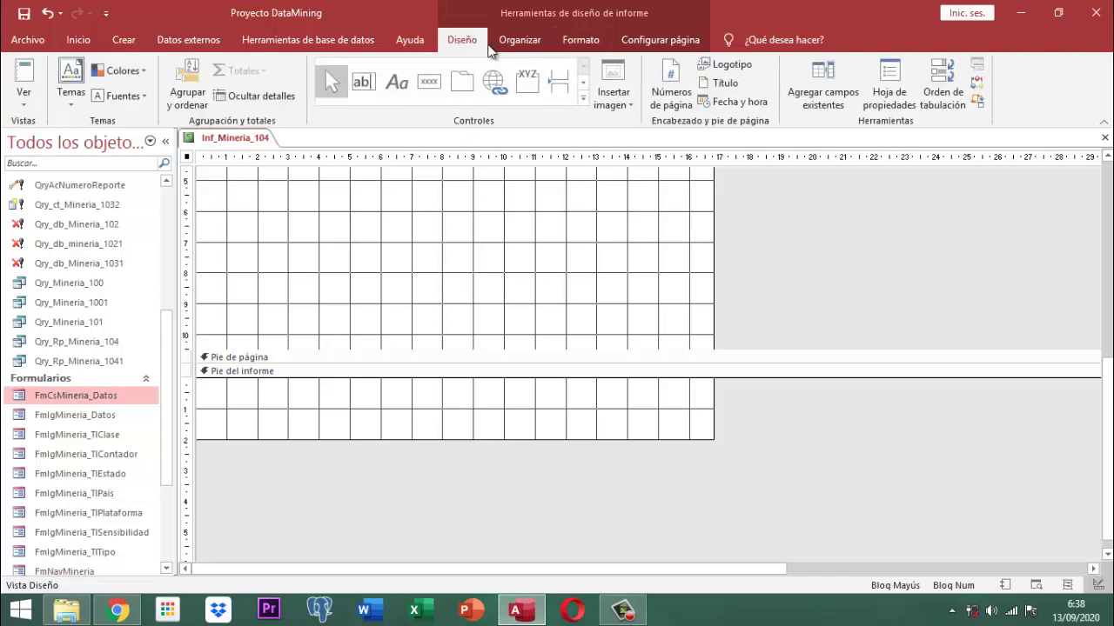
{"action": "left_click", "coordinate": [680, 105]}
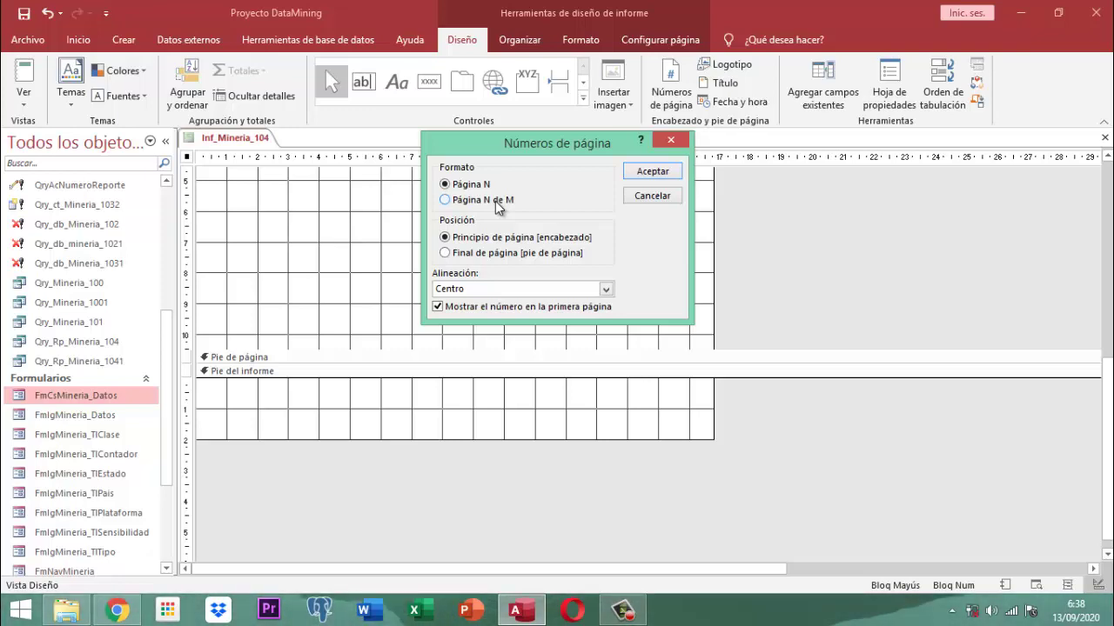
{"action": "left_click", "coordinate": [498, 205]}
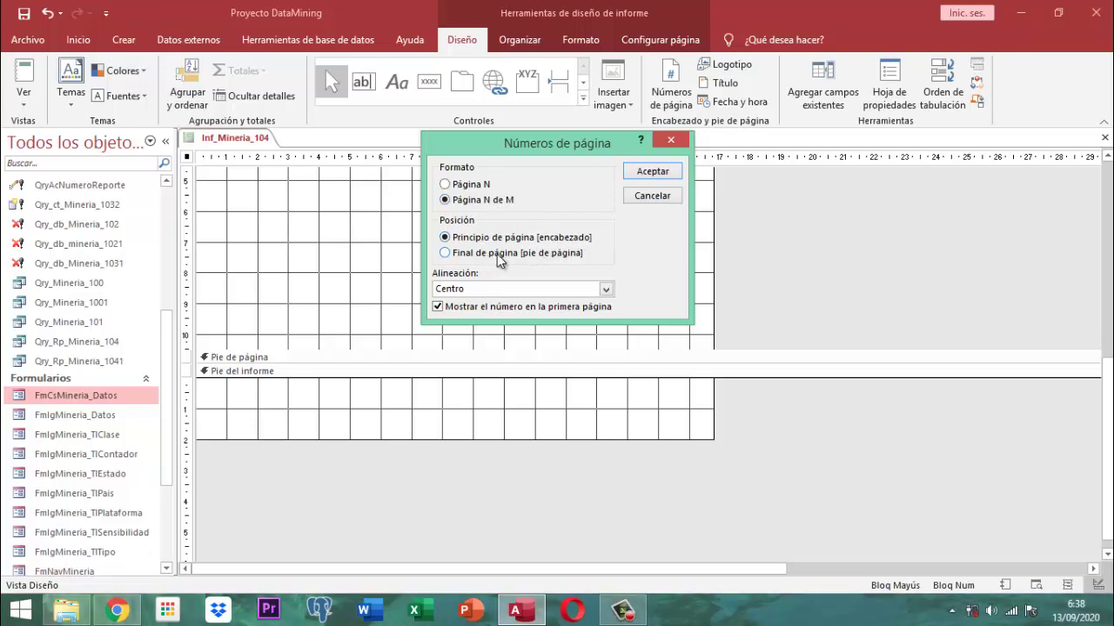
{"action": "left_click", "coordinate": [444, 253]}
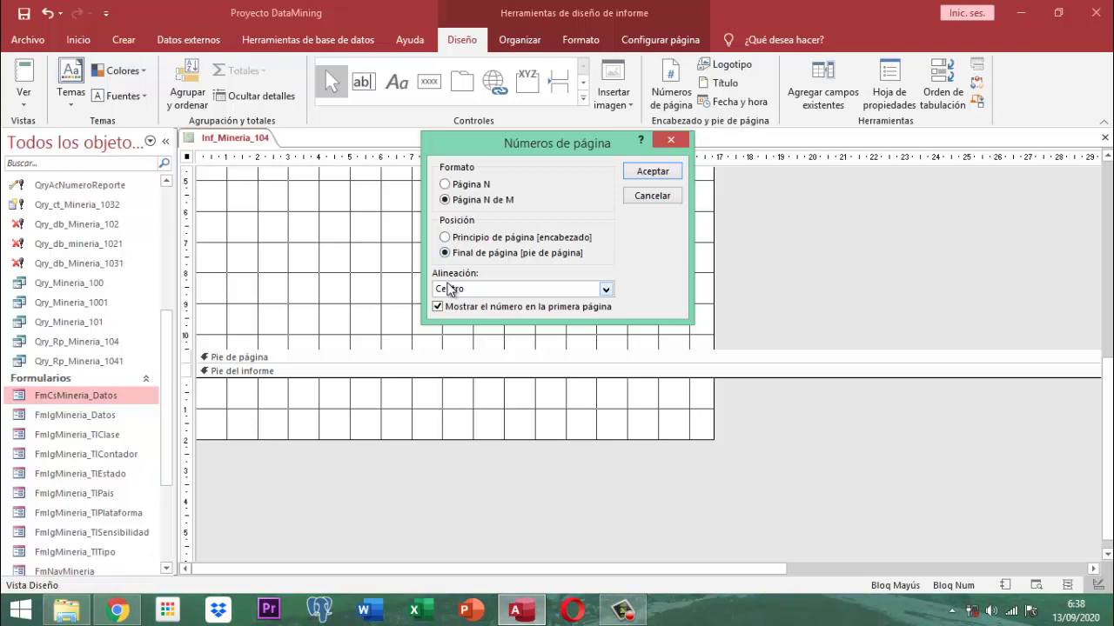
{"action": "left_click", "coordinate": [650, 172]}
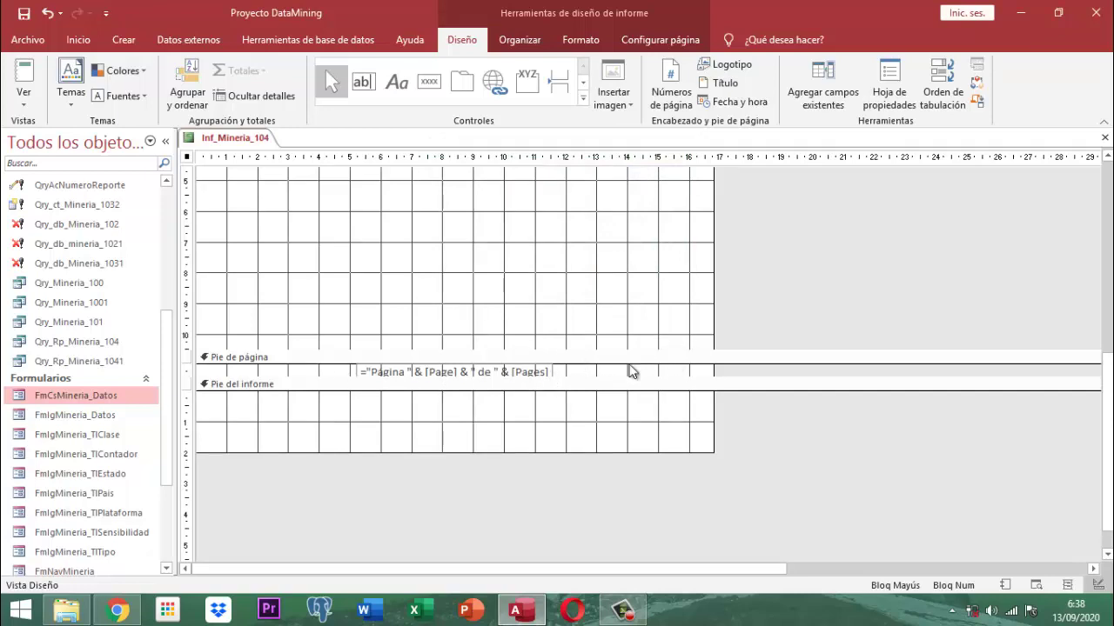
Move the page-number text box from the Pie de página section into the Pie del informe section.
{"action": "left_click_drag", "start_coordinate": [588, 372], "coordinate": [352, 376]}
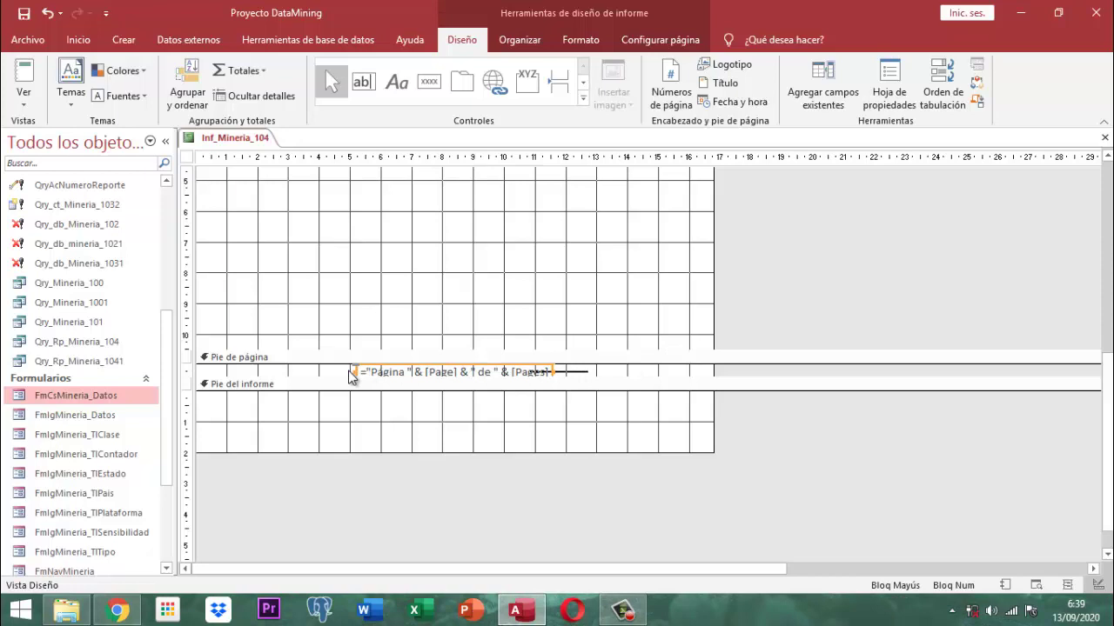
{"action": "key", "text": "Delete"}
{"action": "left_click", "coordinate": [381, 384]}
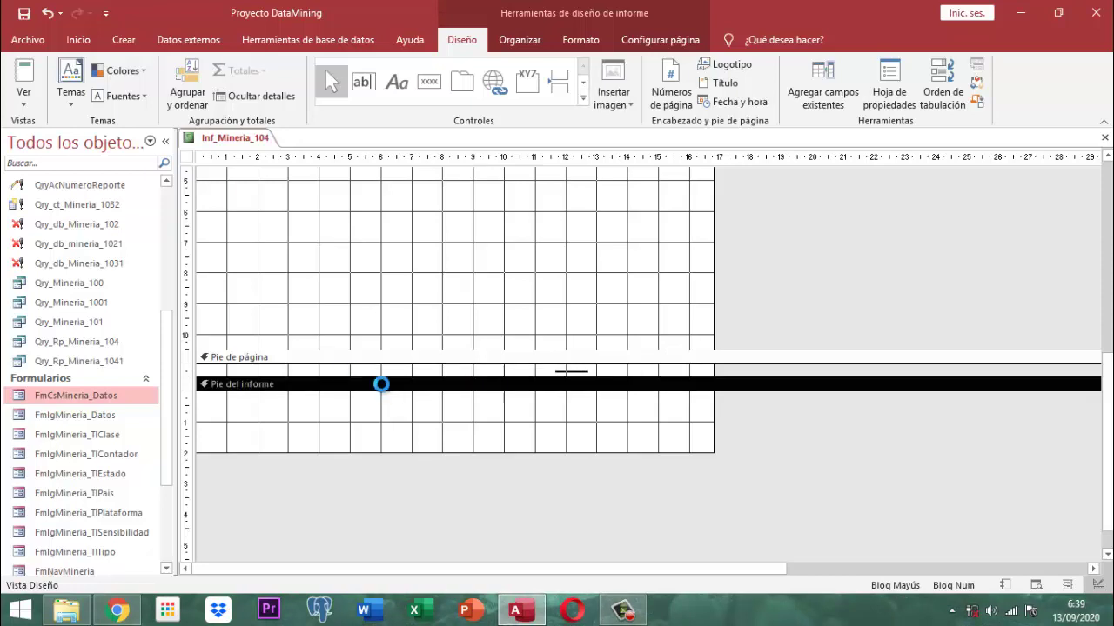
{"action": "key", "text": "ctrl+v"}
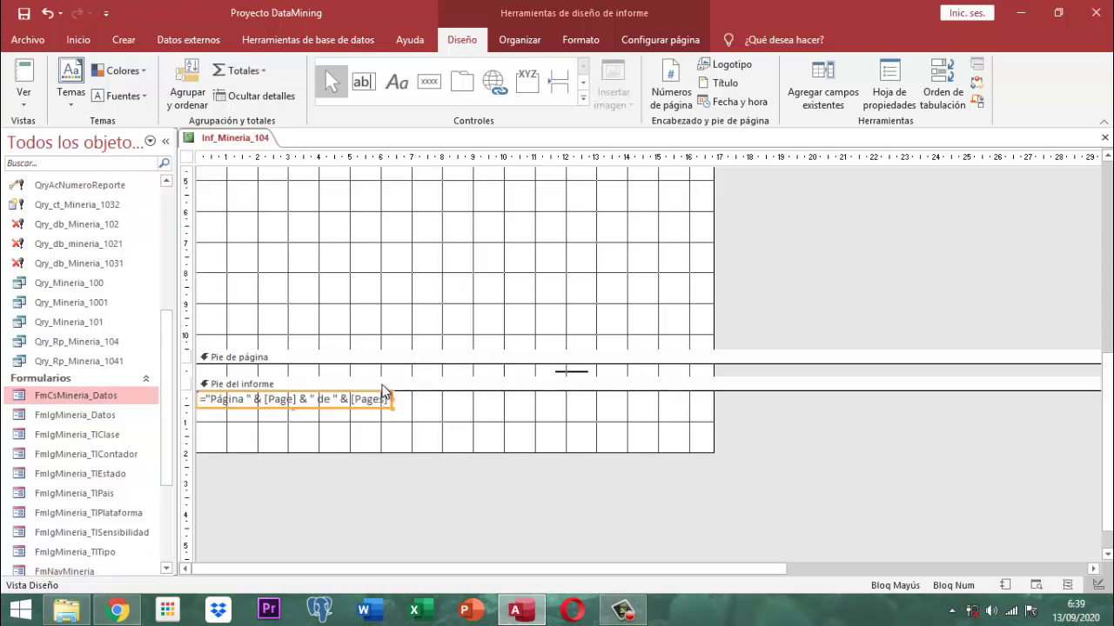
Position the page-number box about 5.3 cm from the left edge of Pie del informe and shorten that section to about 1 cm.
{"action": "key", "text": "Right"}
{"action": "key", "text": "Right"}
{"action": "key", "text": "Right"}
{"action": "key", "text": "Right"}
{"action": "key", "text": "Right"}
{"action": "key", "text": "Right"}
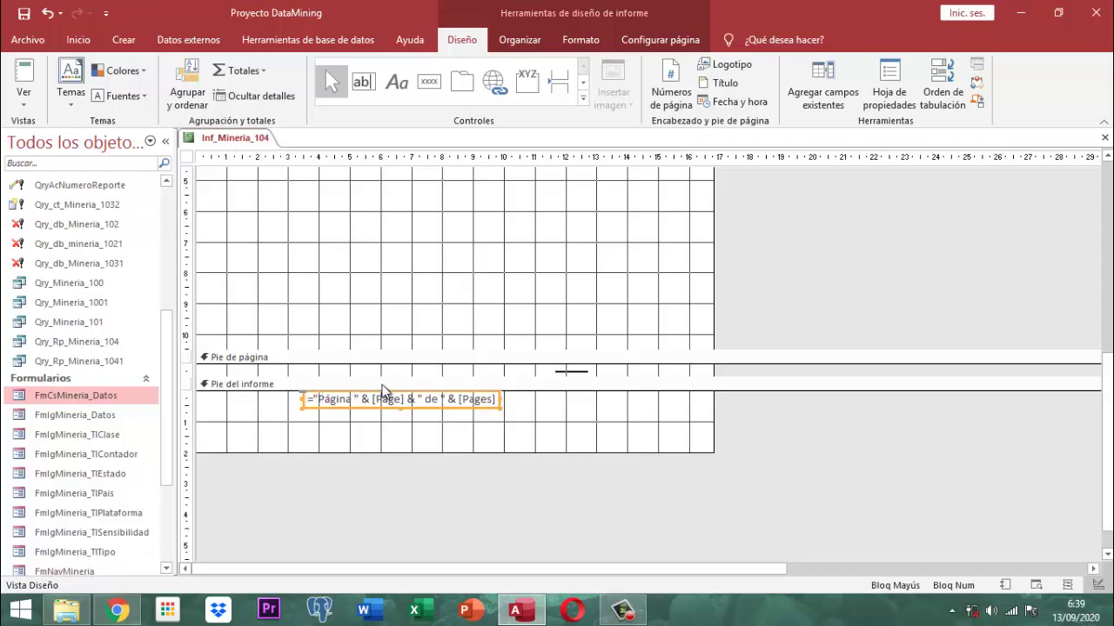
{"action": "key", "text": "Right"}
{"action": "key", "text": "Right"}
{"action": "key", "text": "Right"}
{"action": "key", "text": "Right"}
{"action": "key", "text": "Right"}
{"action": "key", "text": "Right"}
{"action": "key", "text": "Right"}
{"action": "key", "text": "Right"}
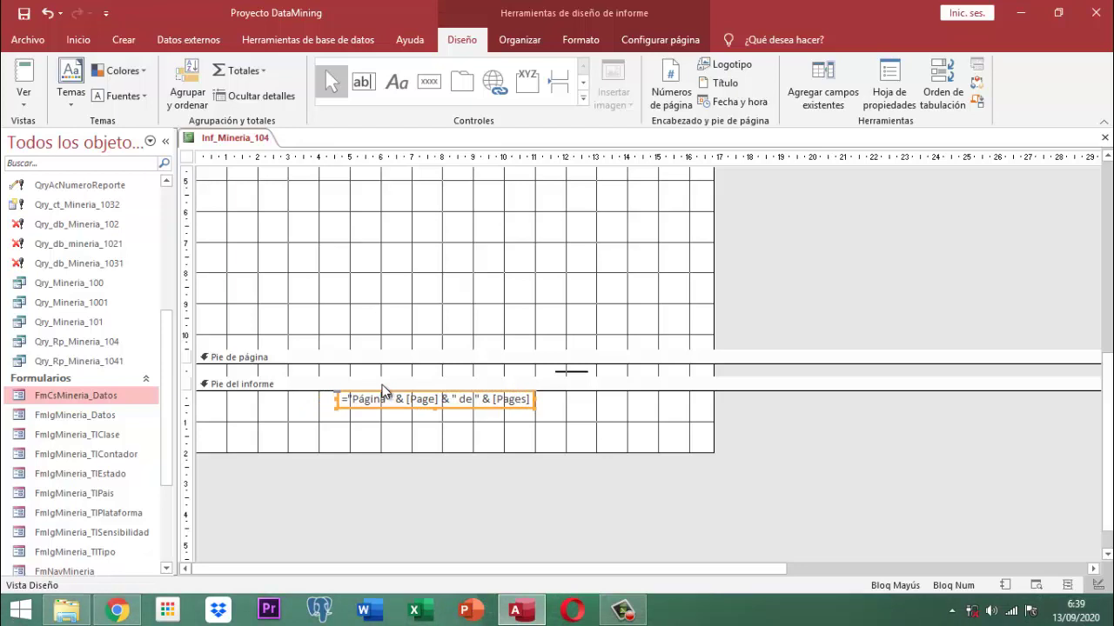
{"action": "key", "text": "Right"}
{"action": "key", "text": "Right"}
{"action": "key", "text": "Right"}
{"action": "key", "text": "Right"}
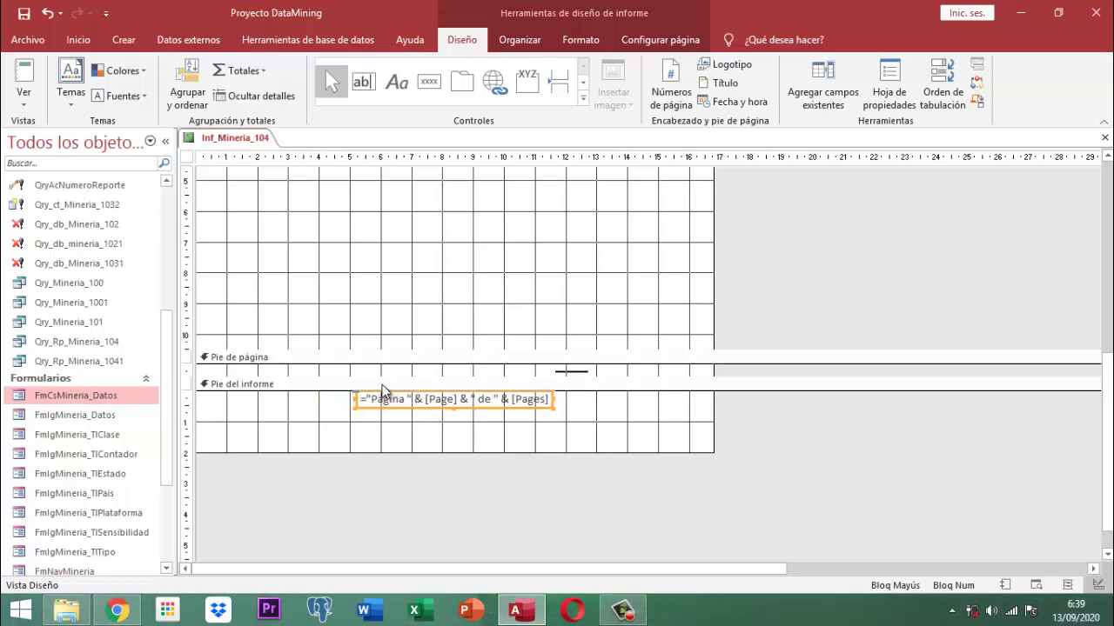
{"action": "key", "text": "Down"}
{"action": "key", "text": "Down"}
{"action": "key", "text": "Right"}
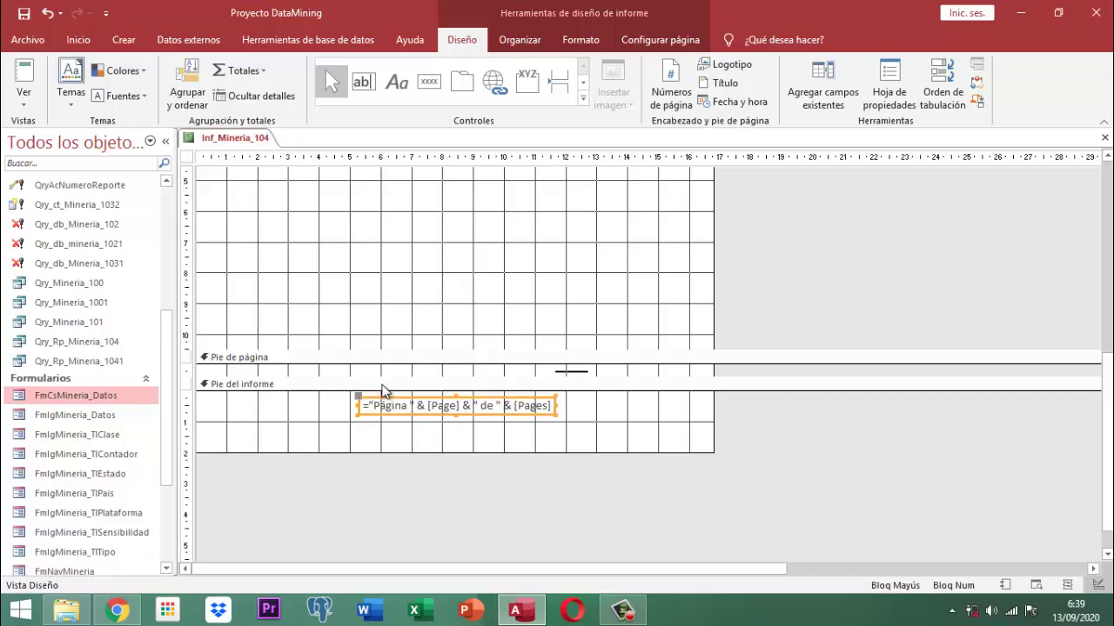
{"action": "left_click", "coordinate": [770, 290]}
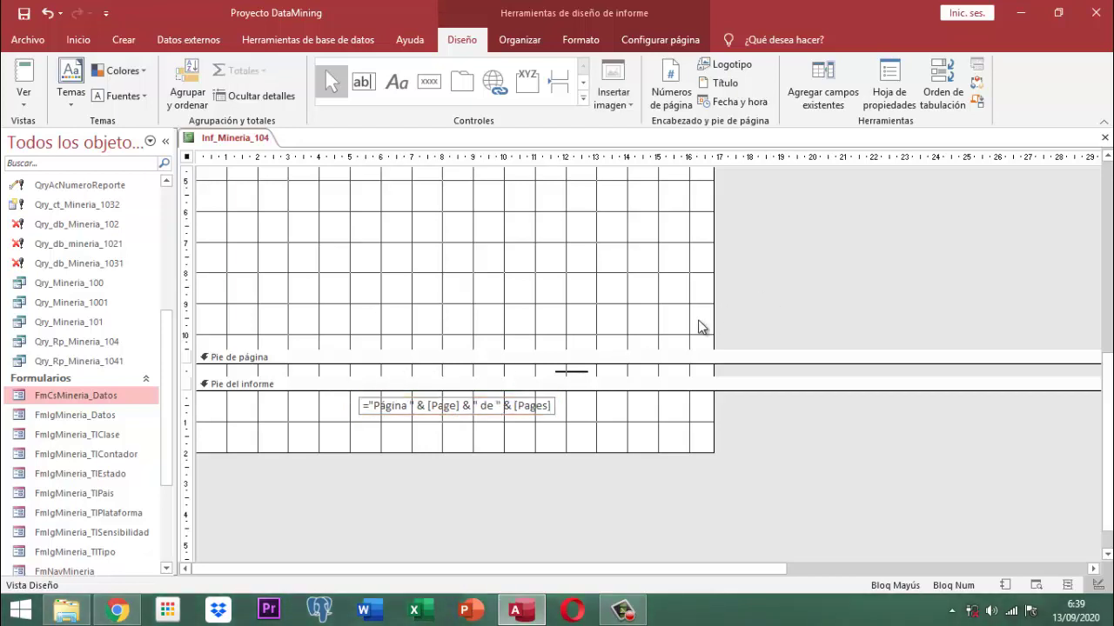
{"action": "left_click_drag", "start_coordinate": [560, 451], "coordinate": [568, 422]}
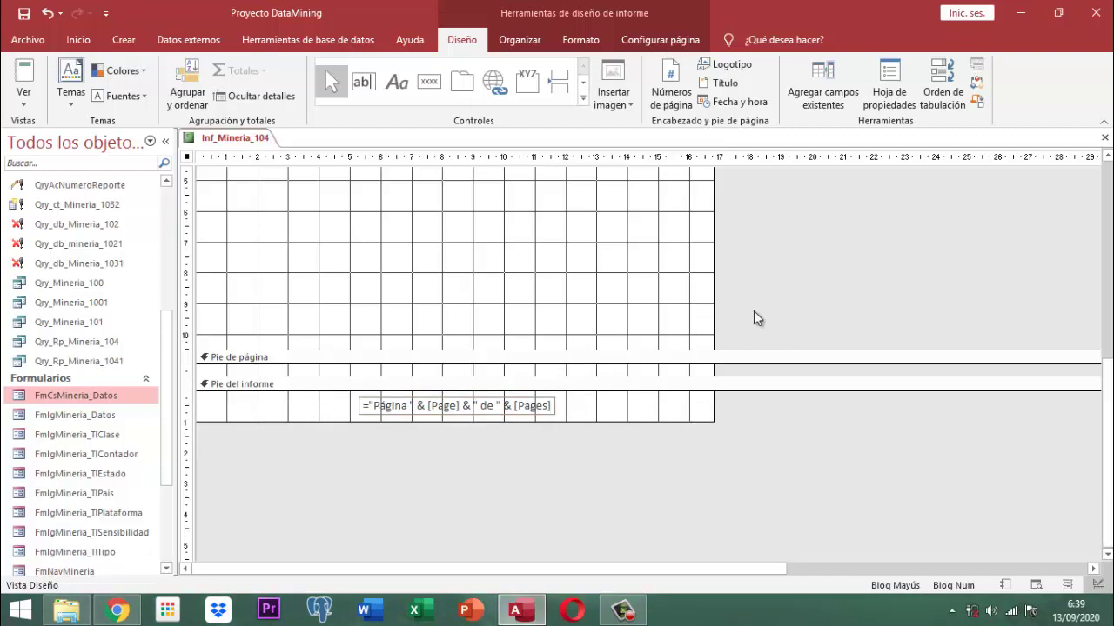
Collapse the emptied Pie de página section to zero height and save the report.
{"action": "left_click", "coordinate": [682, 373]}
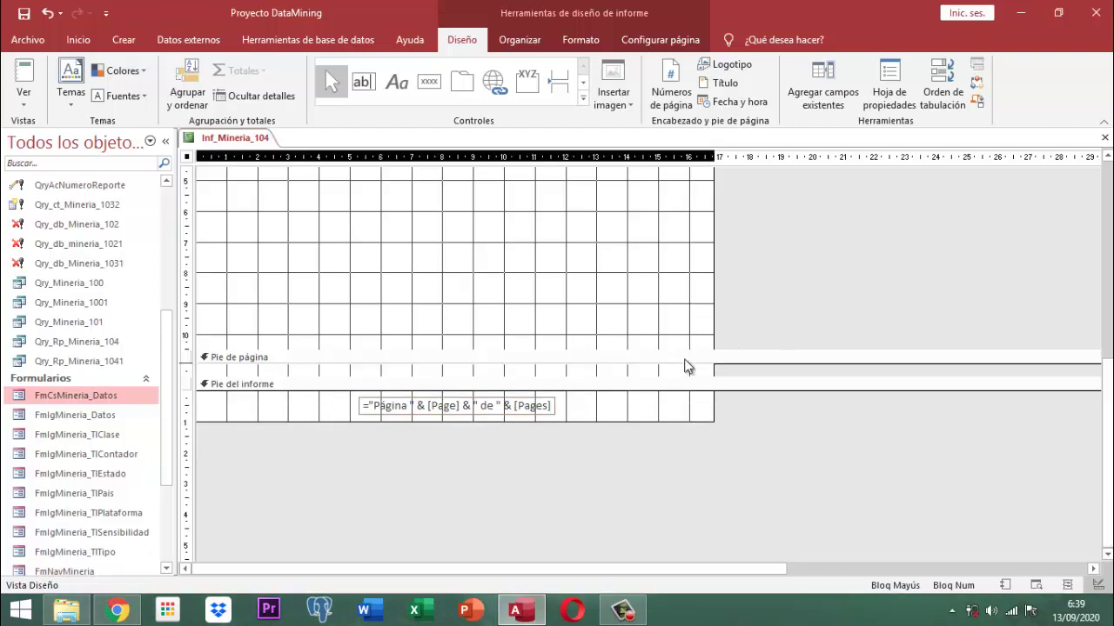
{"action": "left_click_drag", "start_coordinate": [685, 378], "coordinate": [692, 364]}
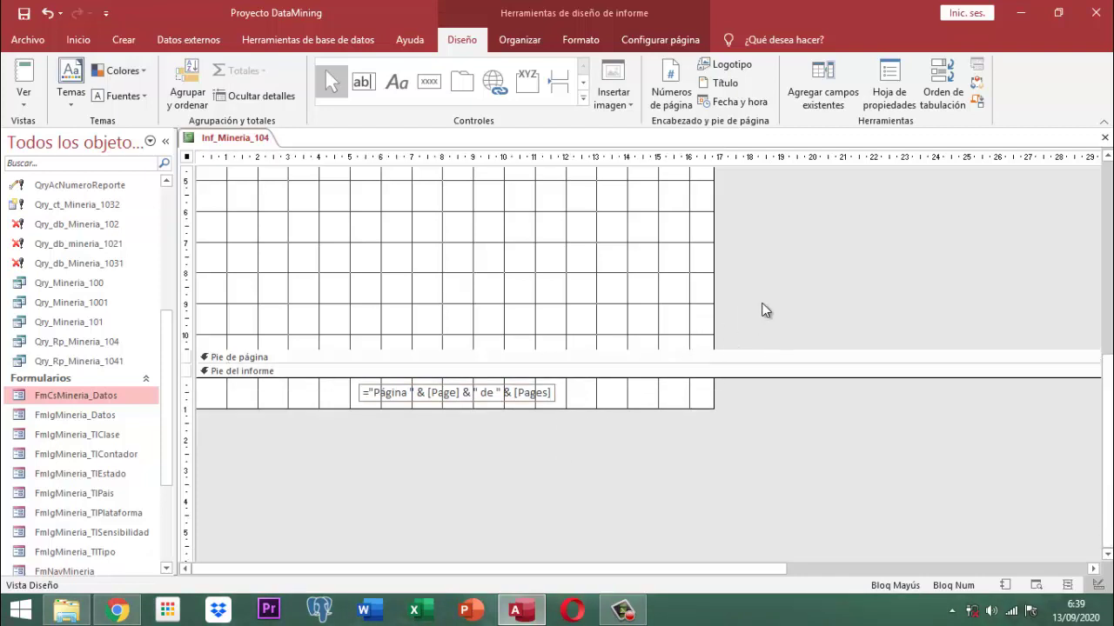
{"action": "left_click", "coordinate": [640, 368]}
{"action": "key", "text": "ctrl+z"}
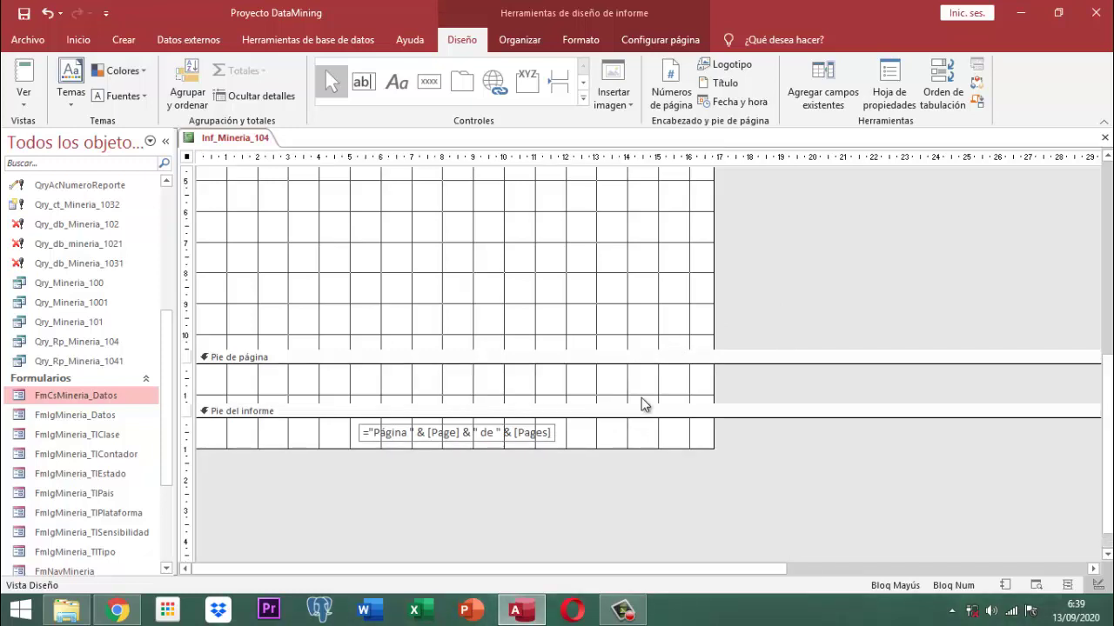
{"action": "left_click", "coordinate": [641, 398]}
{"action": "left_click_drag", "start_coordinate": [643, 361], "coordinate": [647, 365]}
{"action": "scroll", "coordinate": [758, 326], "scroll_direction": "up", "scroll_amount": 5}
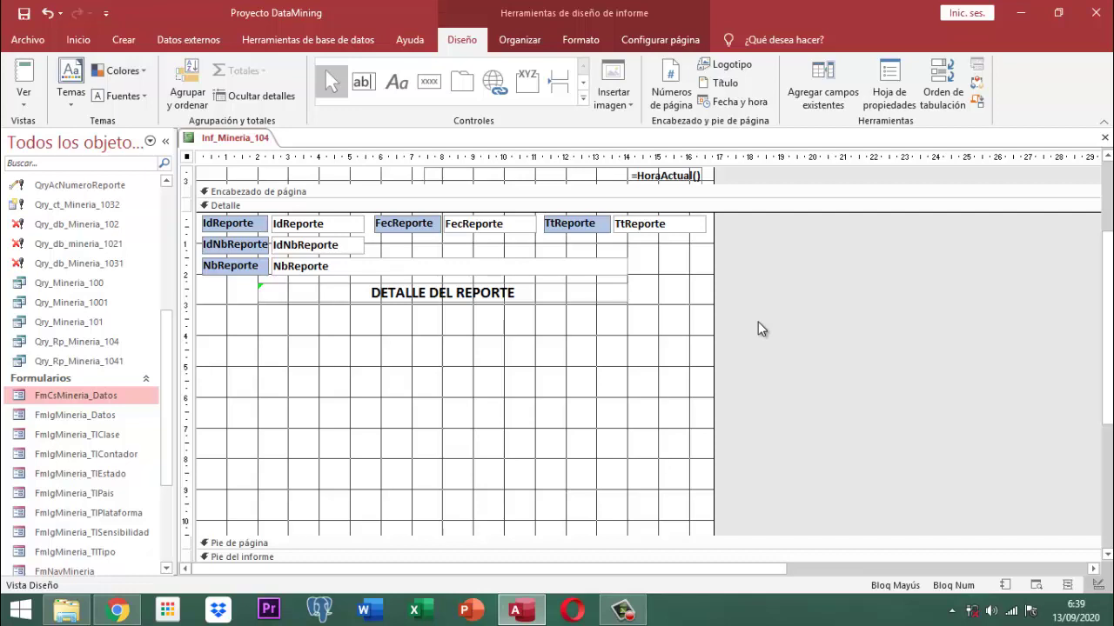
{"action": "right_click", "coordinate": [257, 137]}
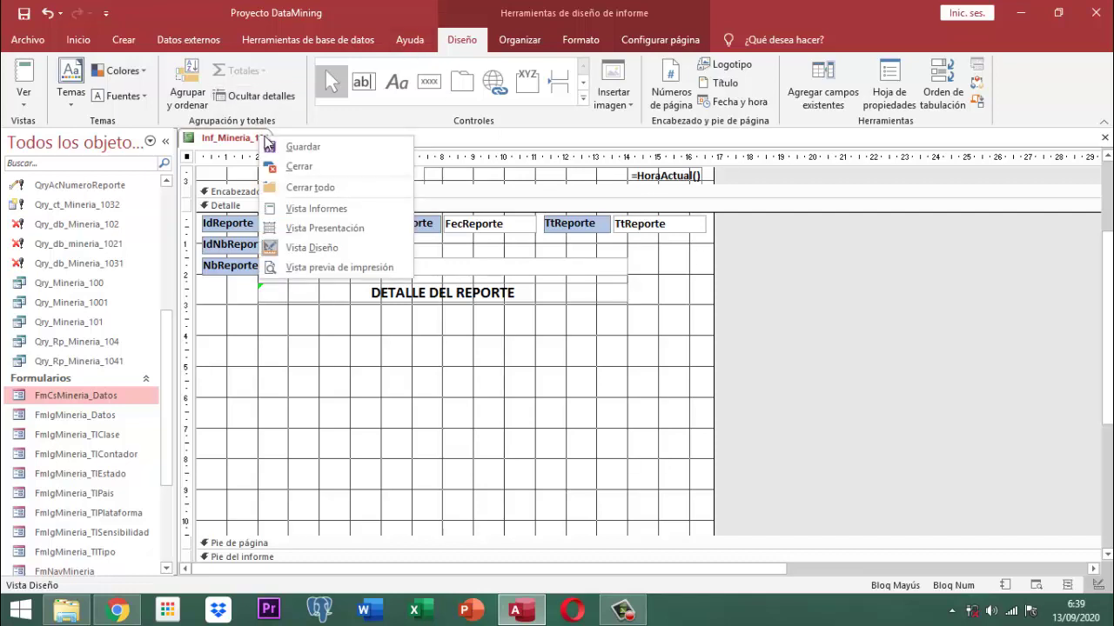
{"action": "left_click", "coordinate": [288, 146]}
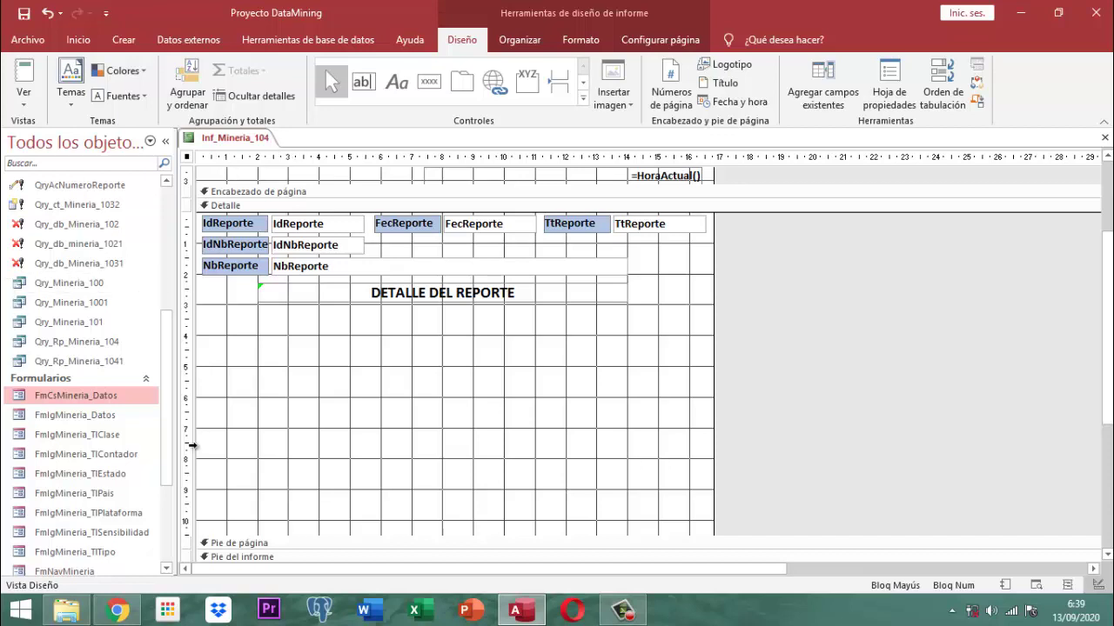
Insert Inf_Mineria_1041 as a subreport below the DETALLE DEL REPORTE label and delete its attached label.
{"action": "left_click_drag", "start_coordinate": [171, 436], "coordinate": [173, 569]}
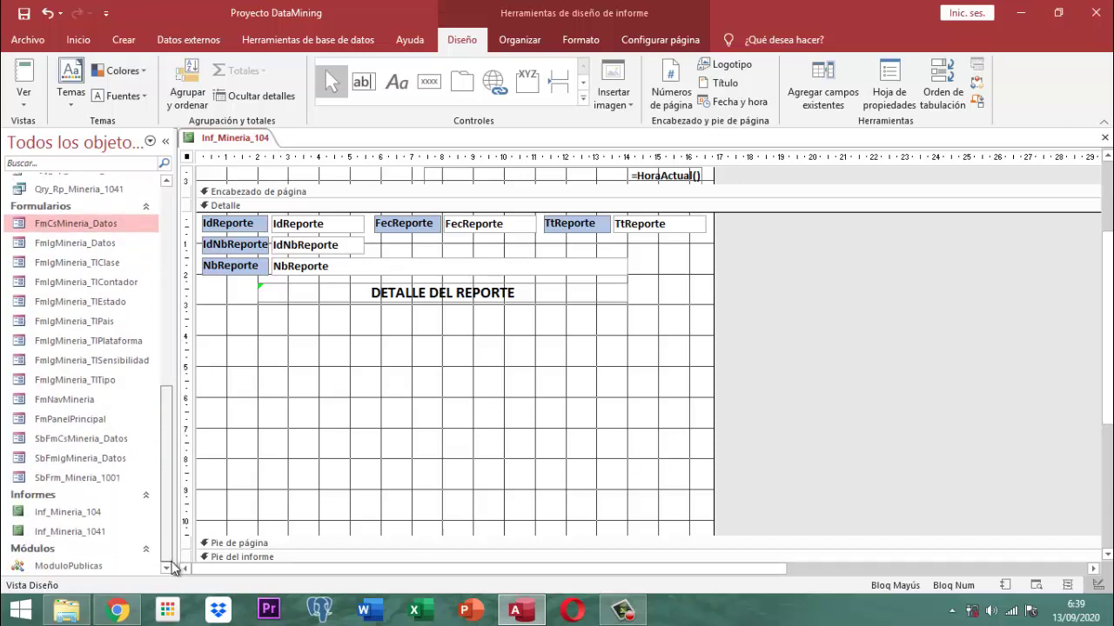
{"action": "left_click", "coordinate": [87, 532]}
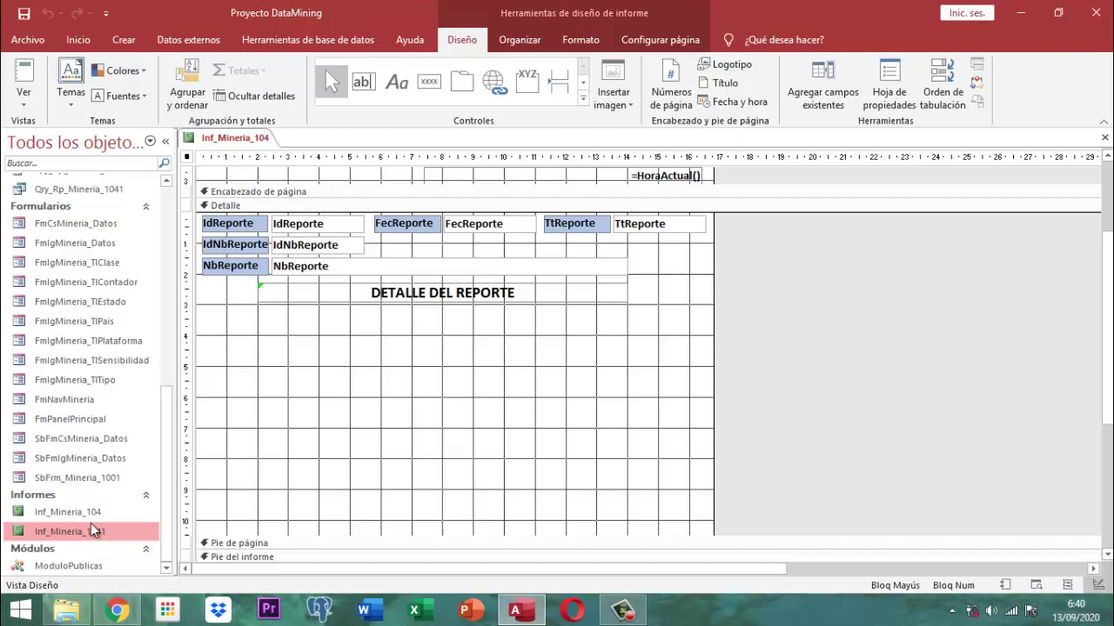
{"action": "double_click", "coordinate": [86, 532]}
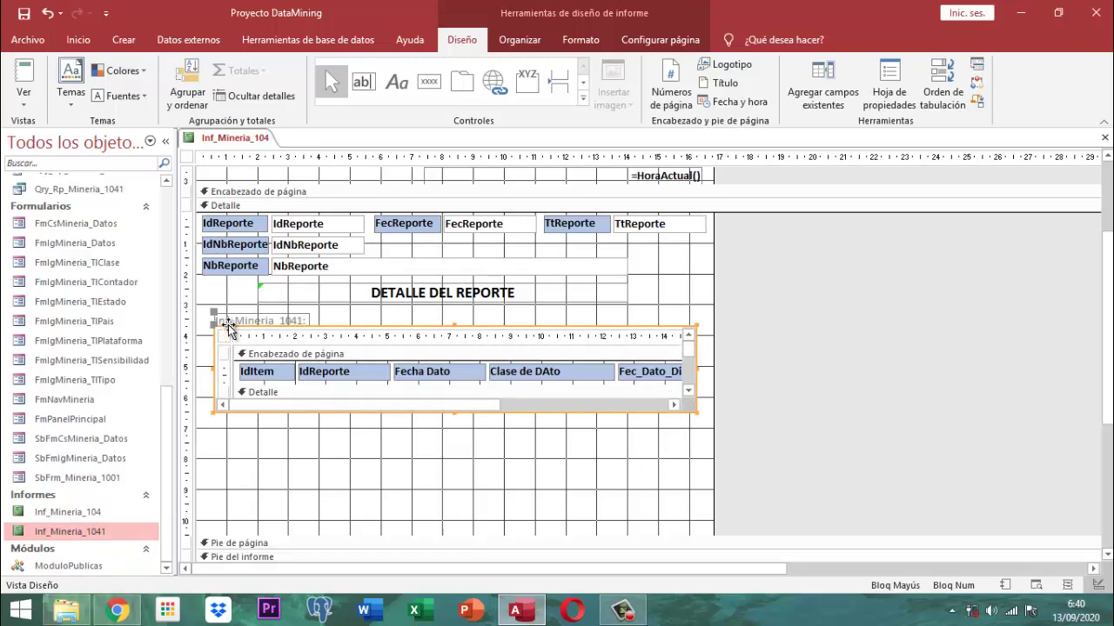
{"action": "left_click", "coordinate": [813, 304]}
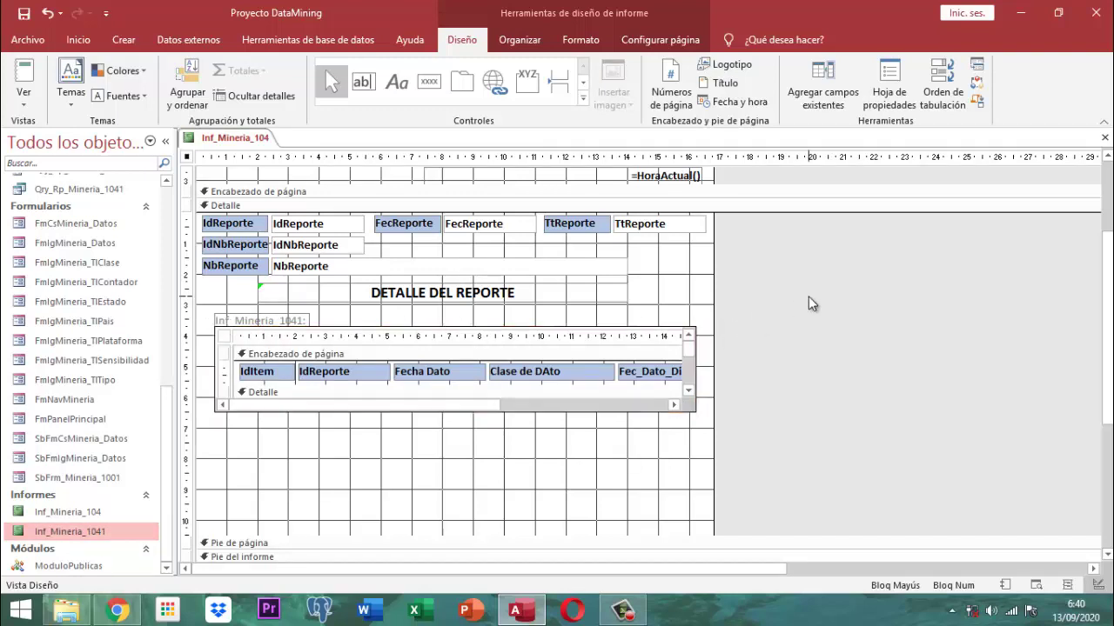
{"action": "left_click", "coordinate": [278, 322]}
{"action": "key", "text": "Delete"}
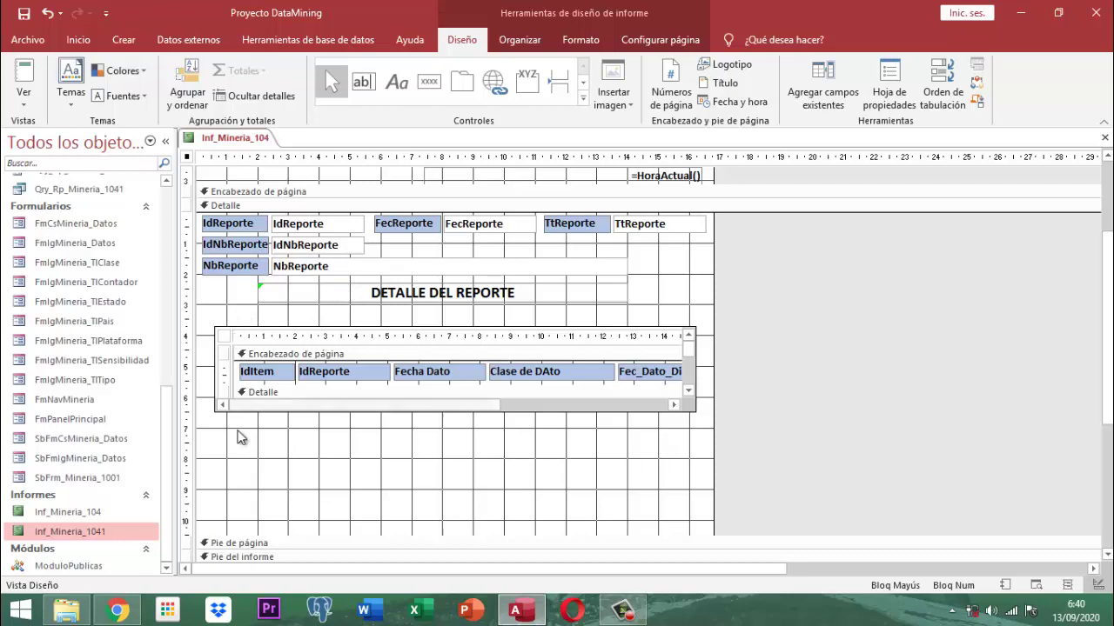
Shift the subreport horizontally so it sits about 0.1 cm from the Detalle section's left edge.
{"action": "left_click_drag", "start_coordinate": [241, 437], "coordinate": [243, 321]}
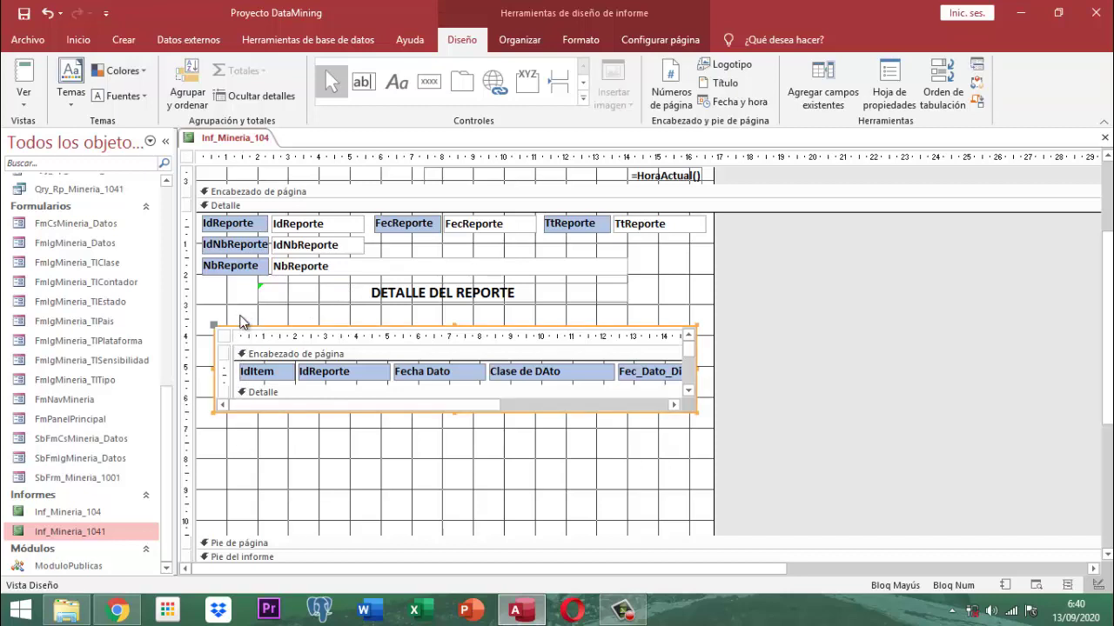
{"action": "key", "text": "Left"}
{"action": "key", "text": "Left"}
{"action": "key", "text": "Left"}
{"action": "key", "text": "Left"}
{"action": "key", "text": "Left"}
{"action": "key", "text": "Left"}
{"action": "key", "text": "Left"}
{"action": "key", "text": "Left"}
{"action": "key", "text": "Left"}
{"action": "key", "text": "Left"}
{"action": "key", "text": "Left"}
{"action": "key", "text": "Left"}
{"action": "key", "text": "Left"}
{"action": "key", "text": "Left"}
{"action": "key", "text": "Left"}
{"action": "key", "text": "Left"}
{"action": "key", "text": "Left"}
{"action": "key", "text": "Left"}
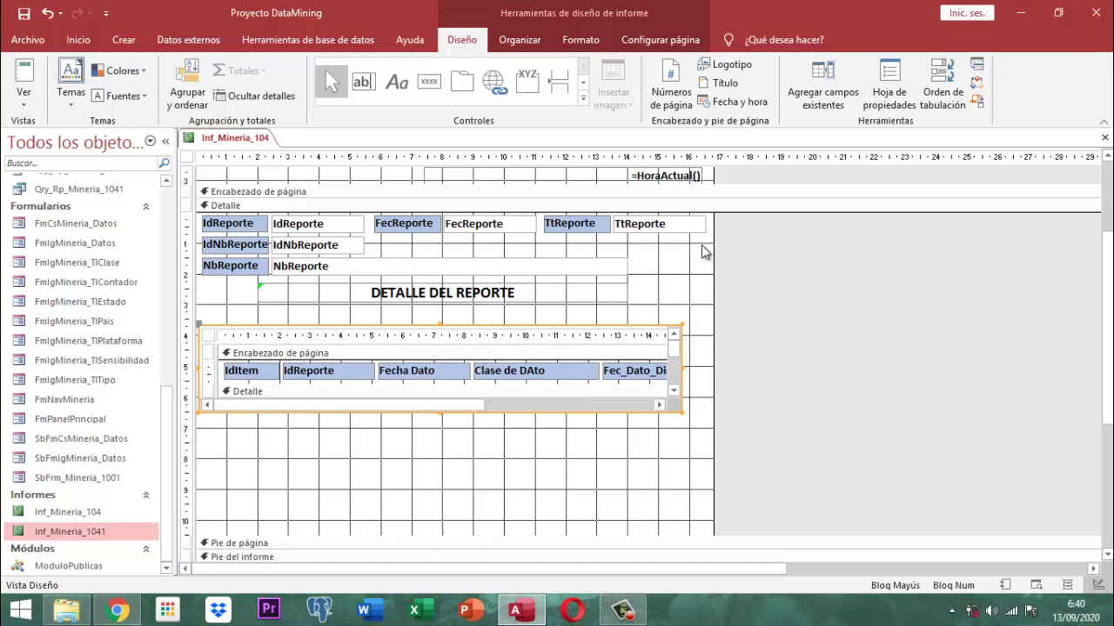
{"action": "left_click", "coordinate": [866, 348]}
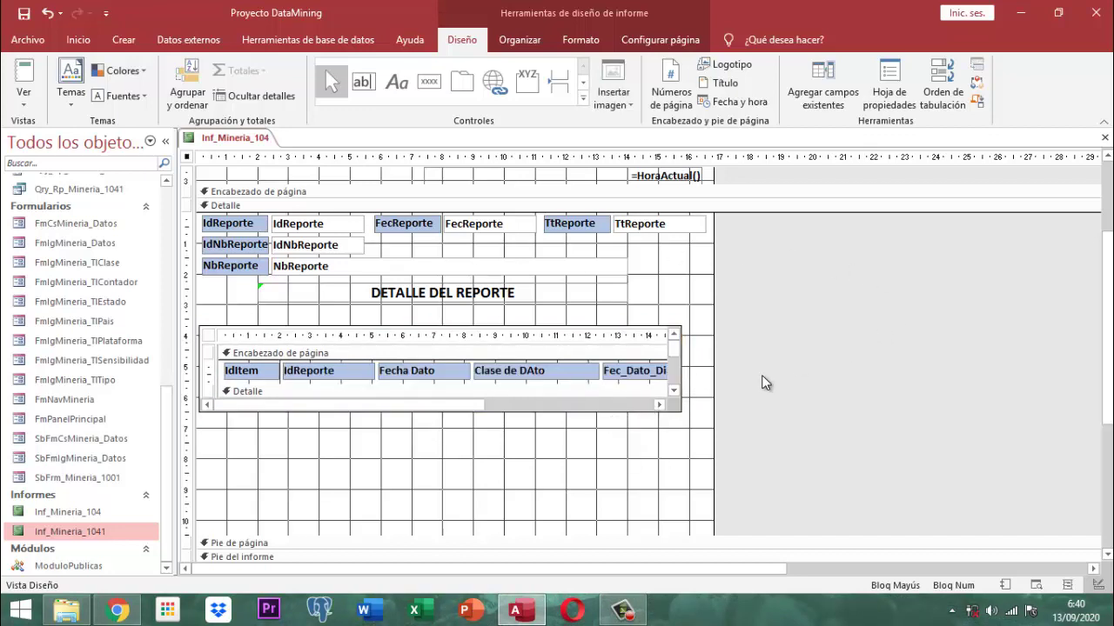
Shorten the Detalle section to about 6.8 cm so it ends just below the subreport.
{"action": "scroll", "coordinate": [761, 381], "scroll_direction": "down", "scroll_amount": 2}
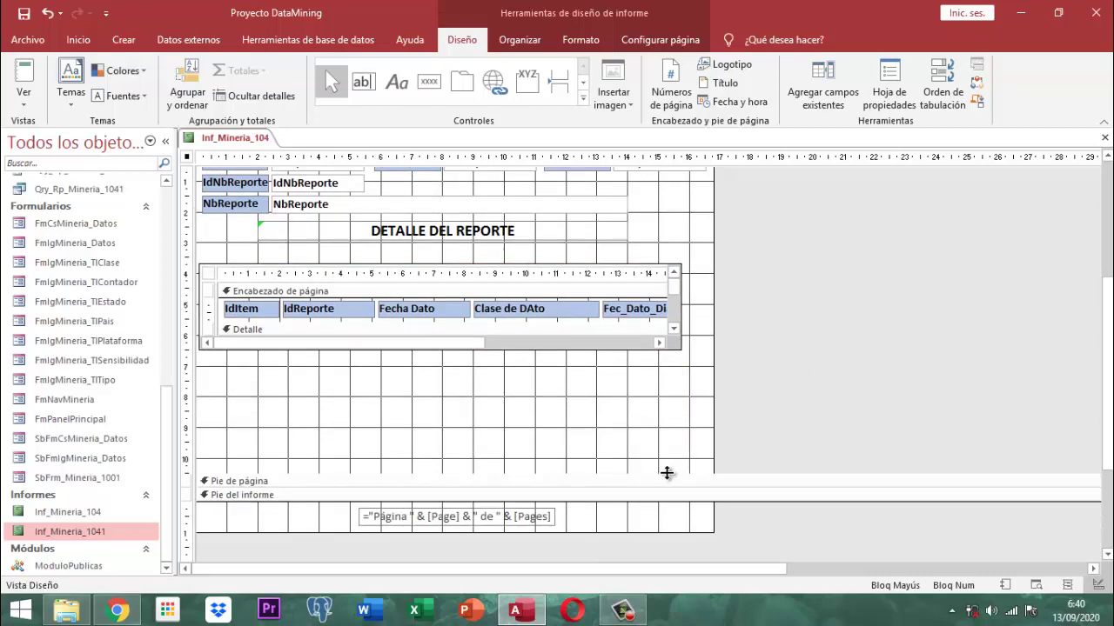
{"action": "left_click_drag", "start_coordinate": [667, 472], "coordinate": [666, 353]}
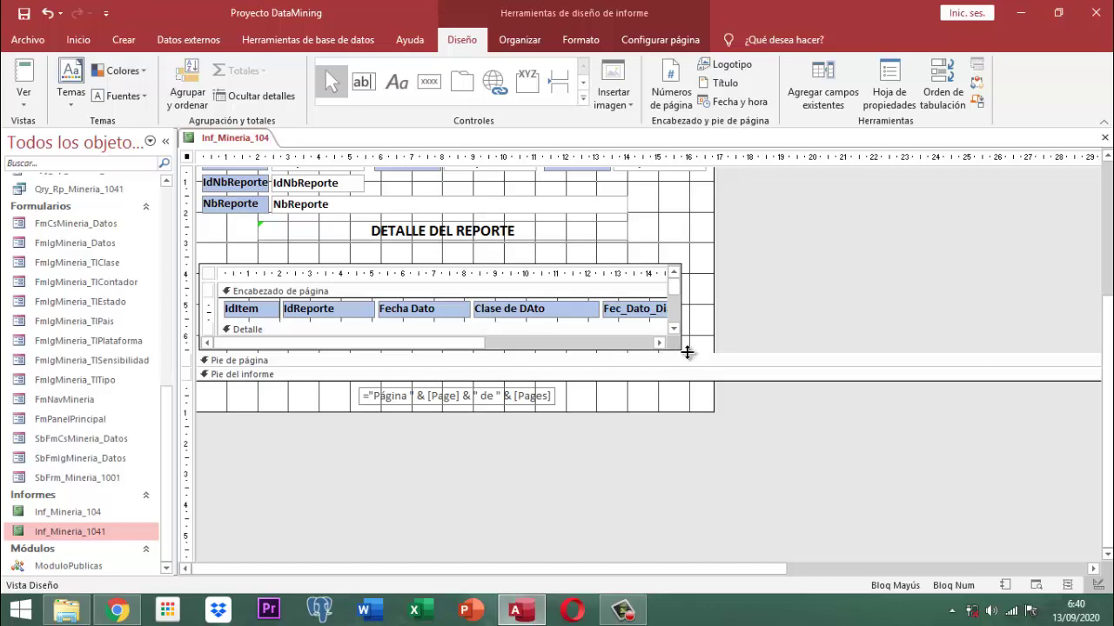
{"action": "left_click_drag", "start_coordinate": [688, 353], "coordinate": [688, 397]}
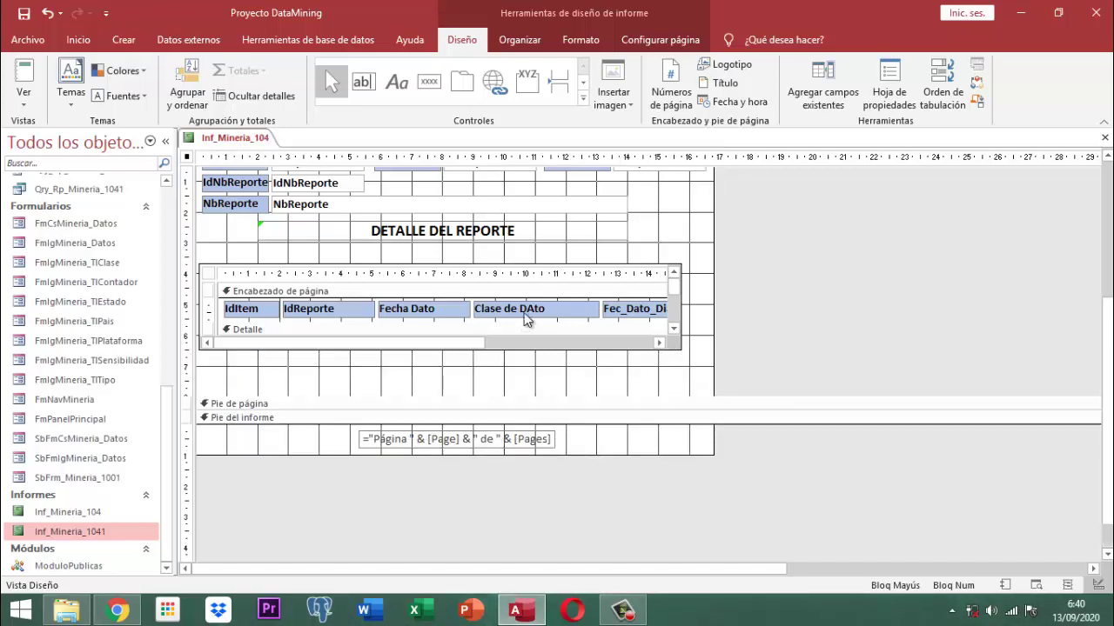
{"action": "left_click", "coordinate": [642, 343]}
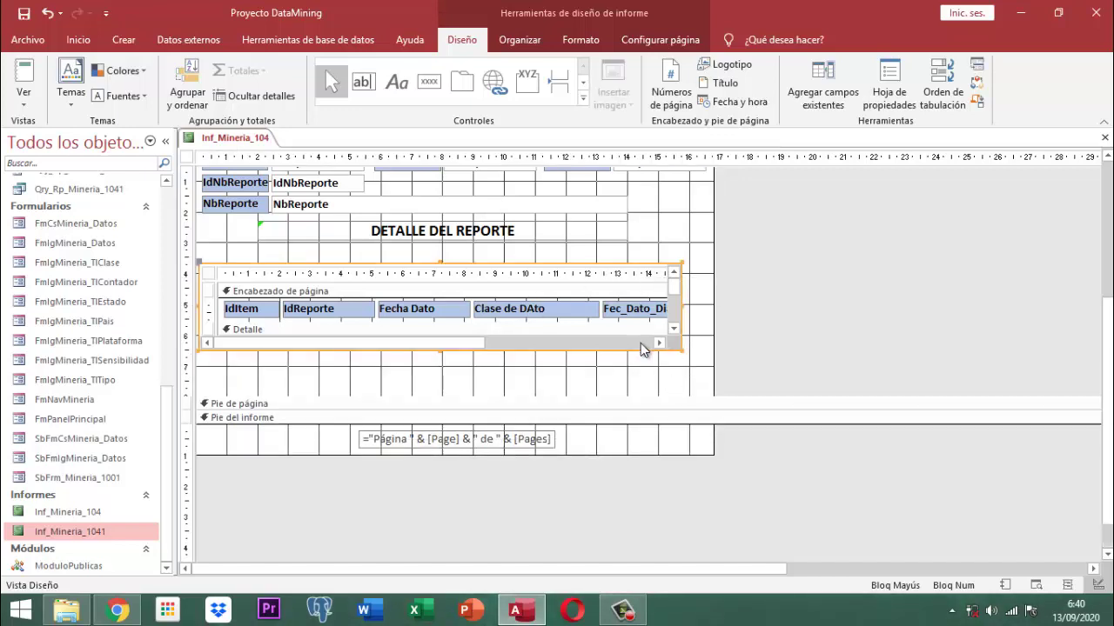
{"action": "left_click_drag", "start_coordinate": [661, 398], "coordinate": [665, 357]}
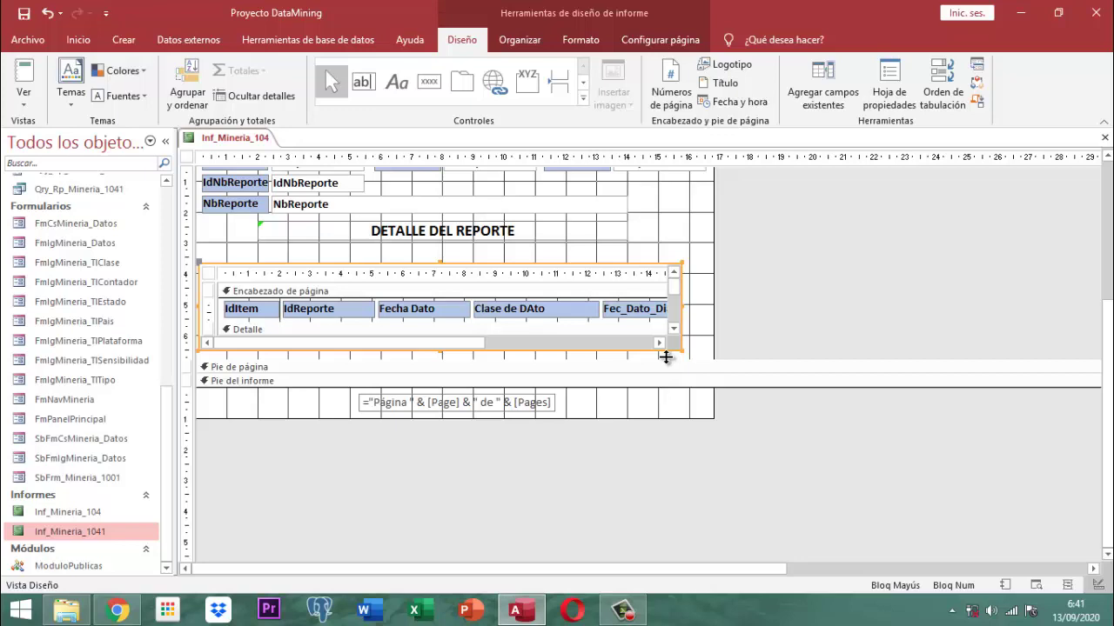
{"action": "left_click", "coordinate": [788, 200]}
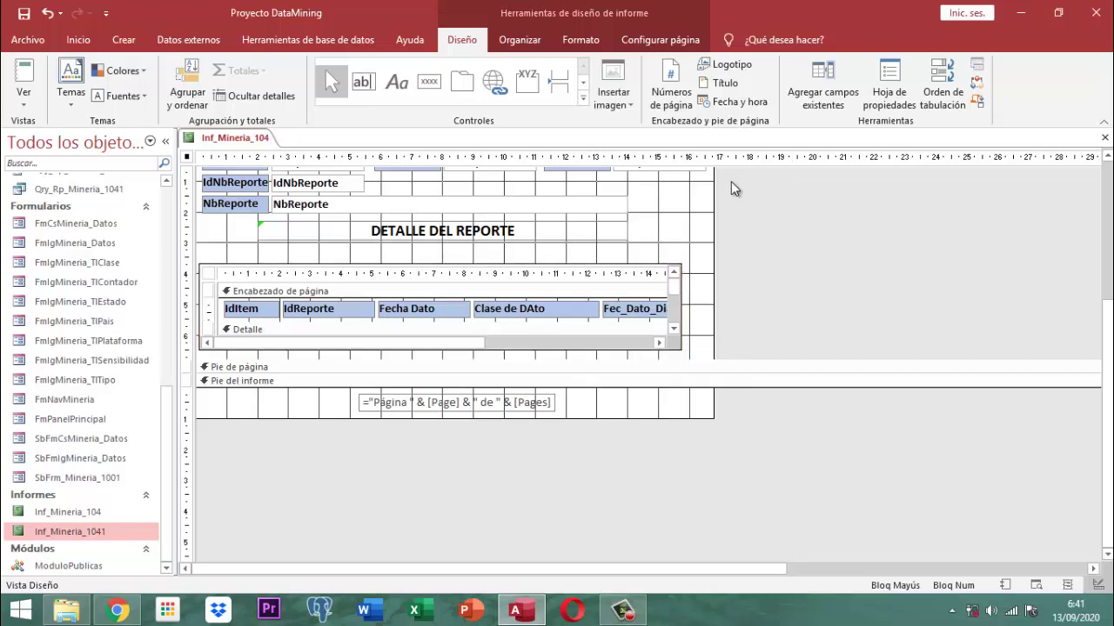
{"action": "left_click", "coordinate": [663, 263]}
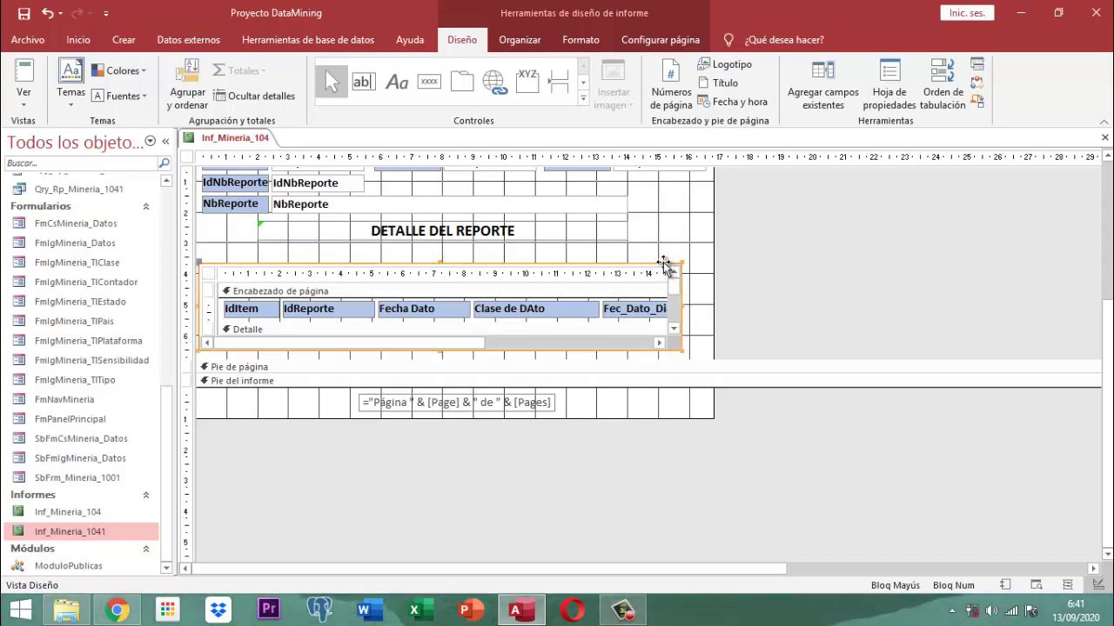
{"action": "left_click", "coordinate": [771, 263]}
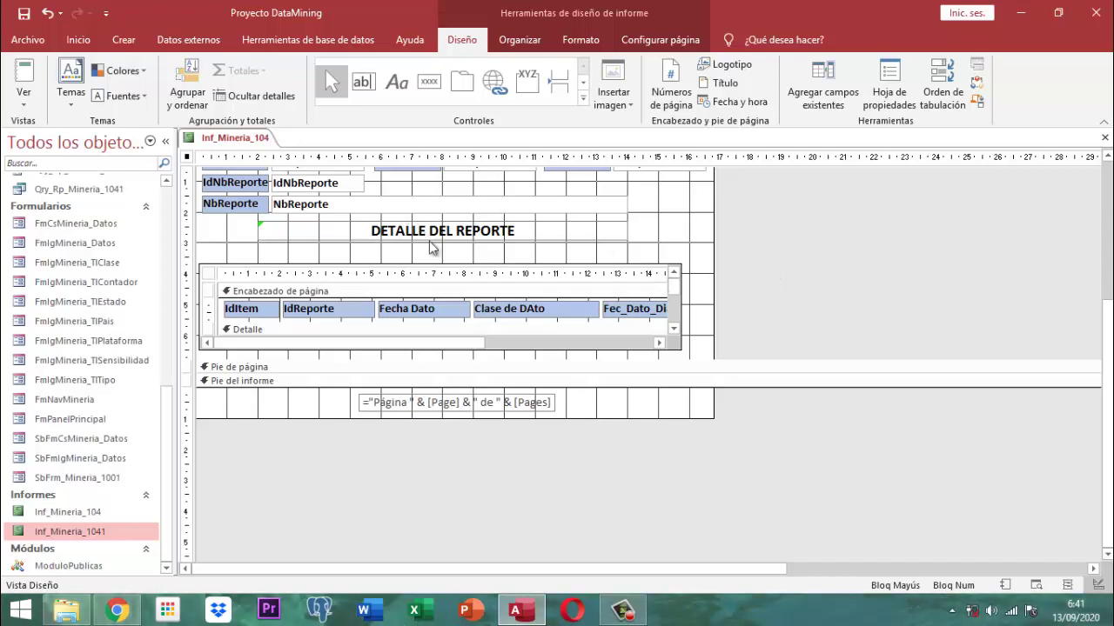
{"action": "left_click", "coordinate": [654, 263]}
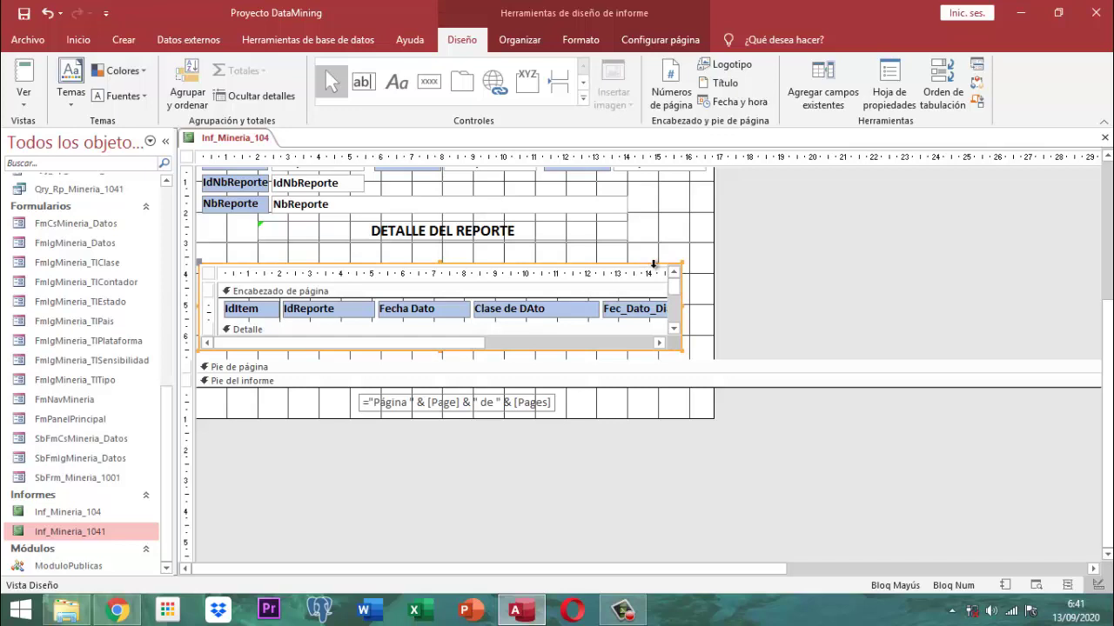
{"action": "left_click", "coordinate": [766, 249]}
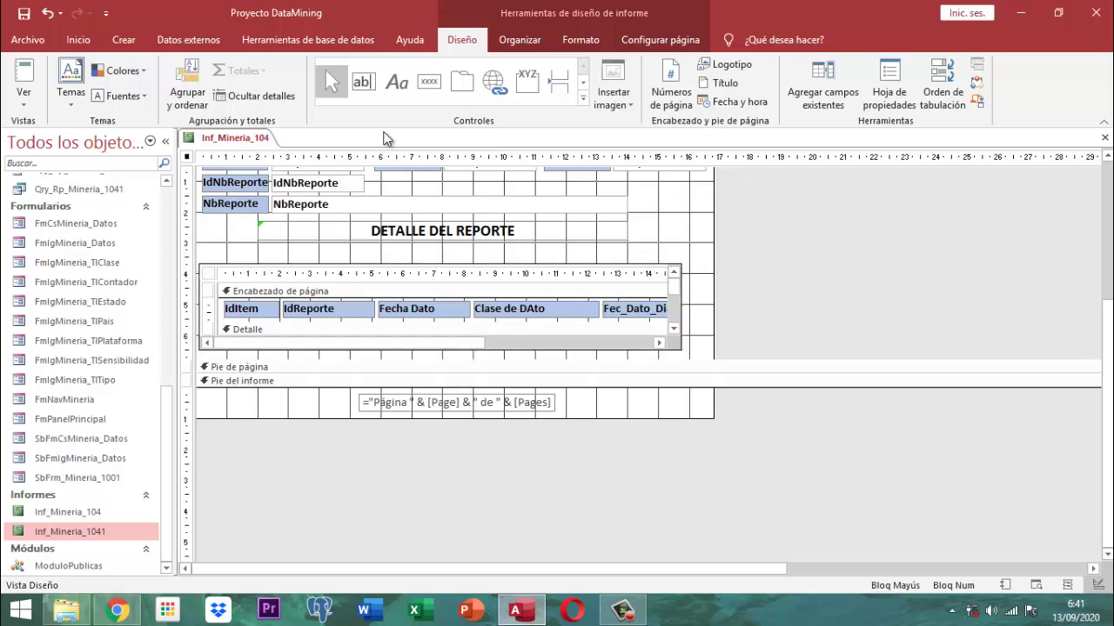
Save the Inf_Mineria_104 report design with its placed subreport.
{"action": "right_click", "coordinate": [235, 137]}
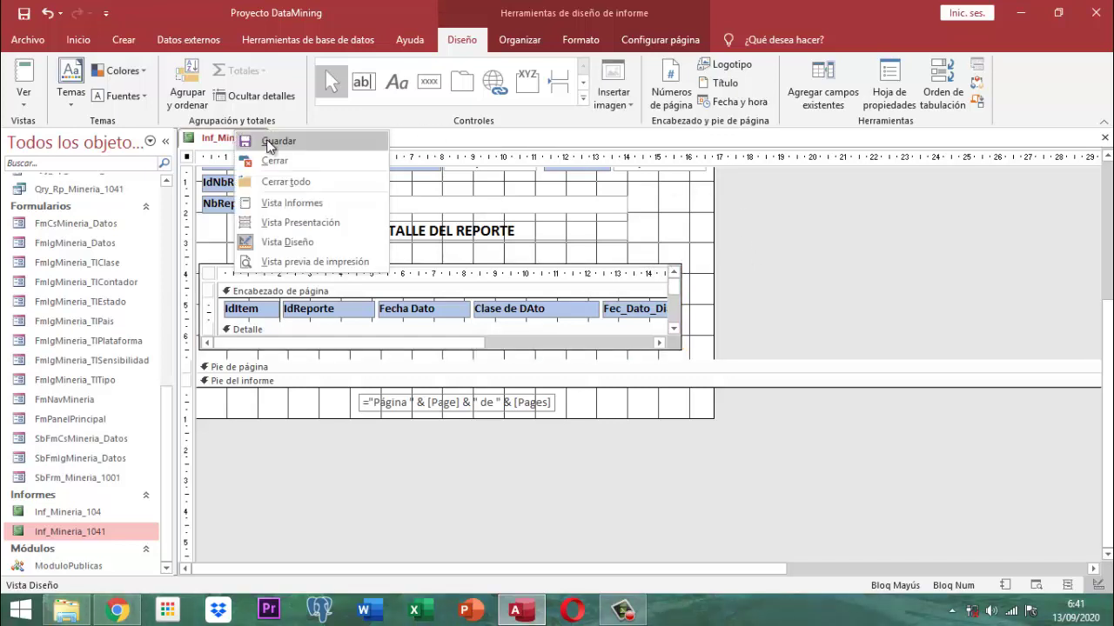
{"action": "left_click", "coordinate": [268, 143]}
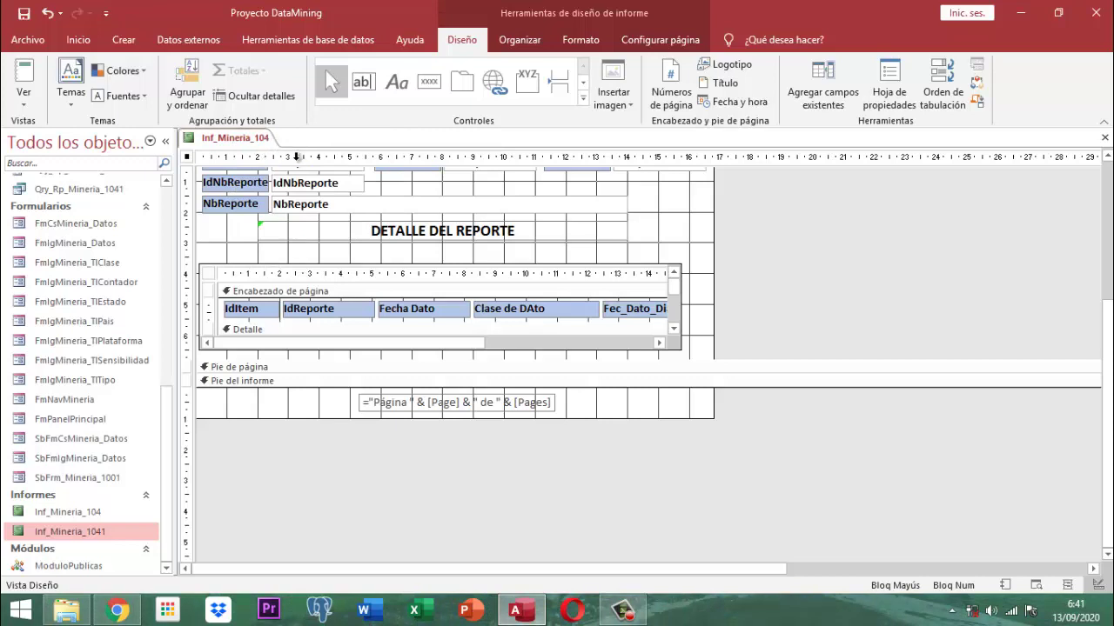
Link the Inf_Mineria_1041 subreport to the main report, using IdReporte as the master field and IdReporteReg as the child field.
{"action": "left_click", "coordinate": [649, 265]}
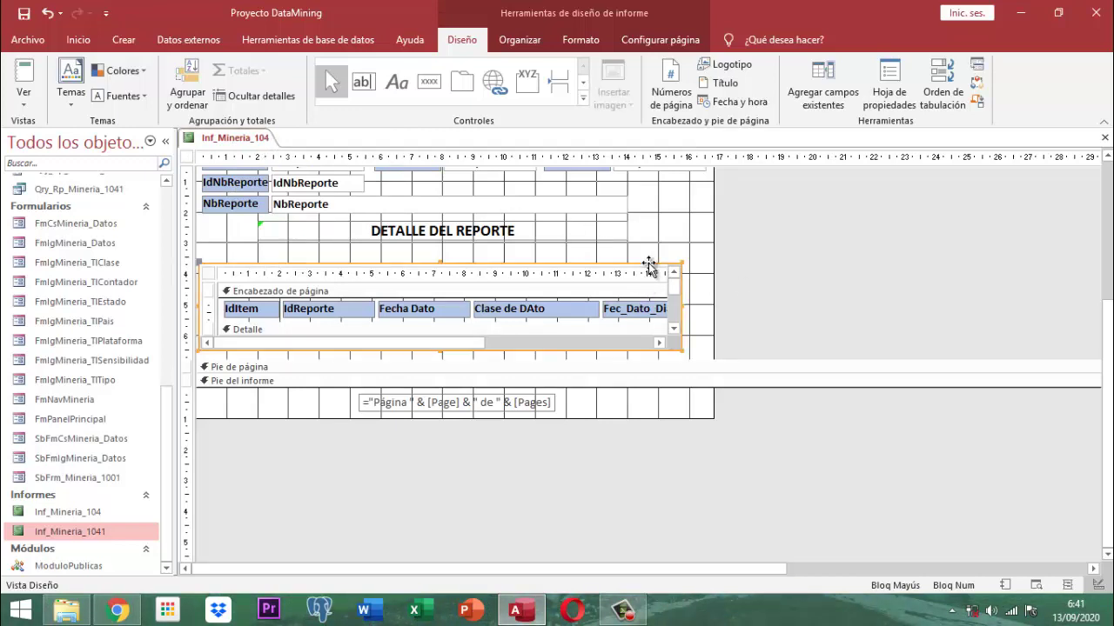
{"action": "left_click", "coordinate": [886, 89]}
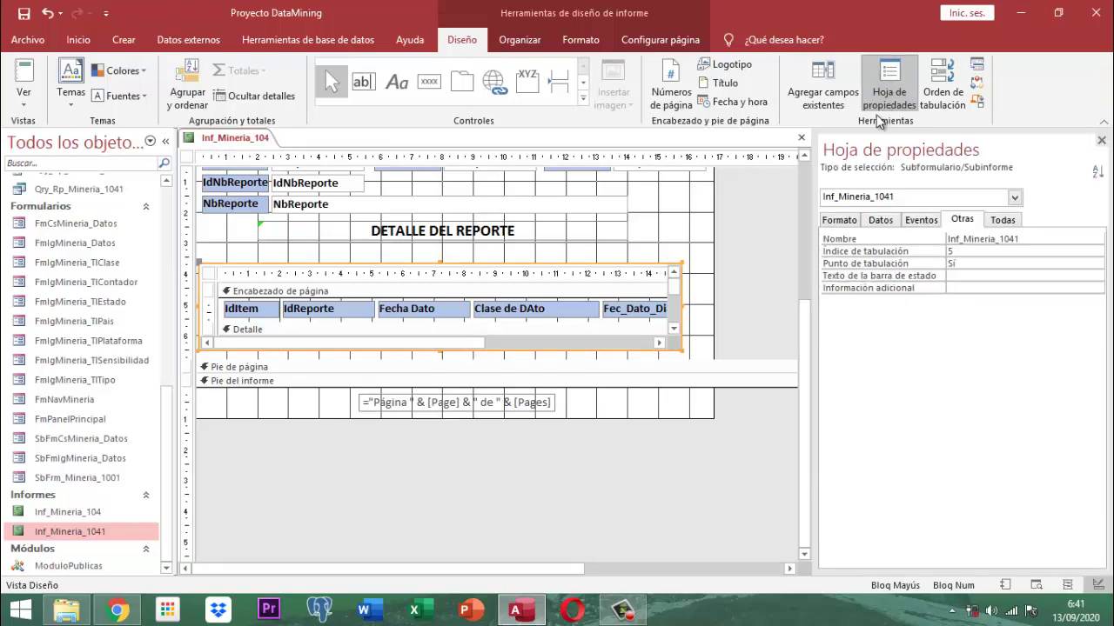
{"action": "left_click", "coordinate": [881, 220]}
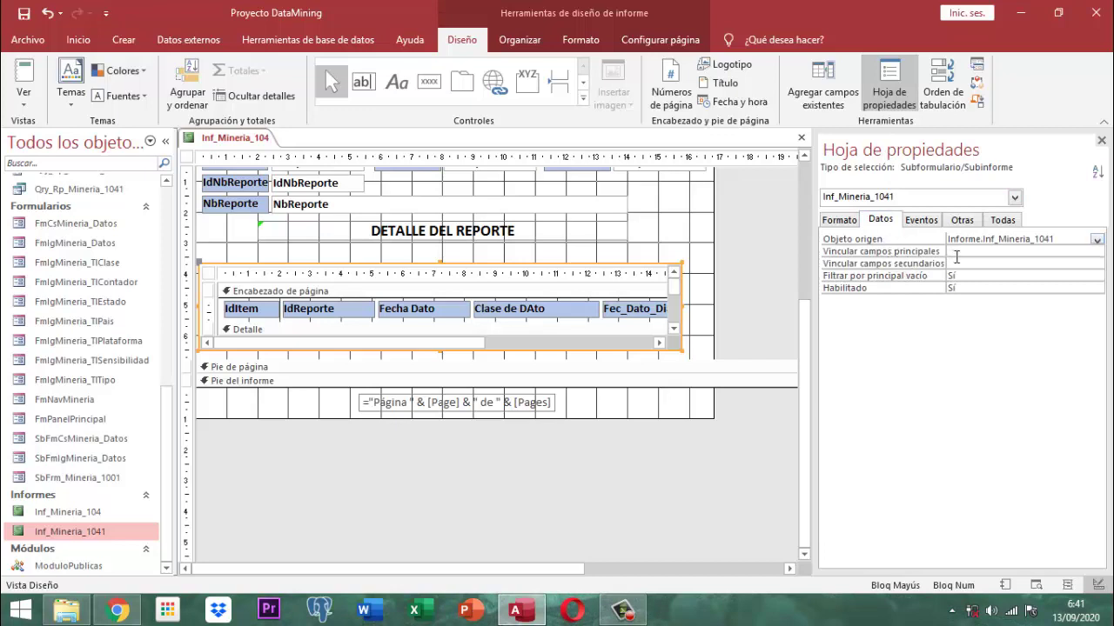
{"action": "left_click", "coordinate": [1012, 251]}
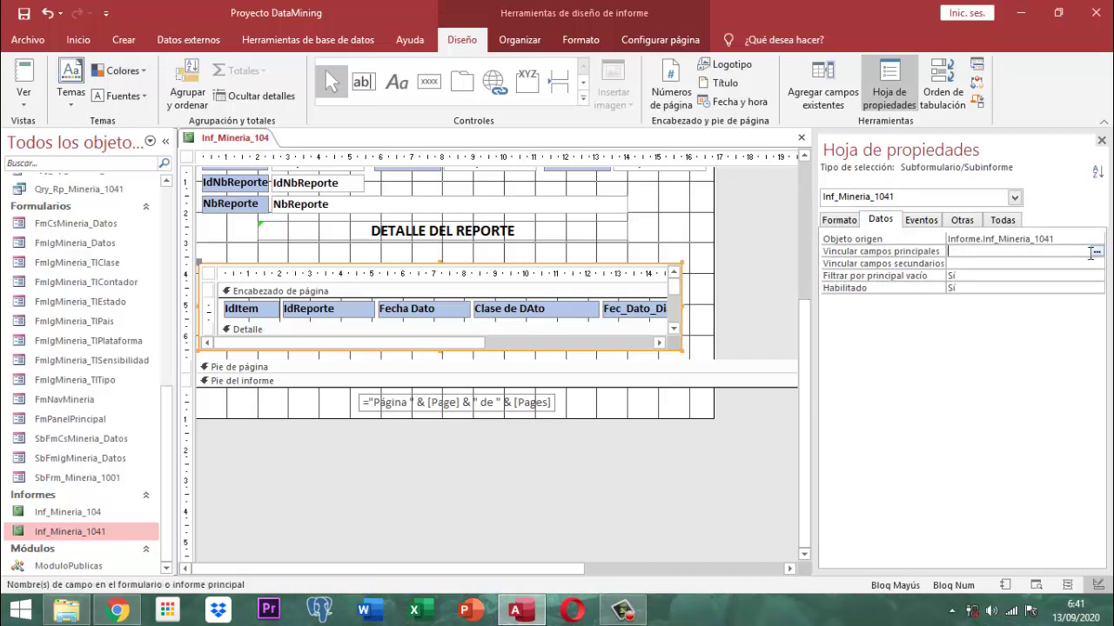
{"action": "left_click", "coordinate": [1096, 252]}
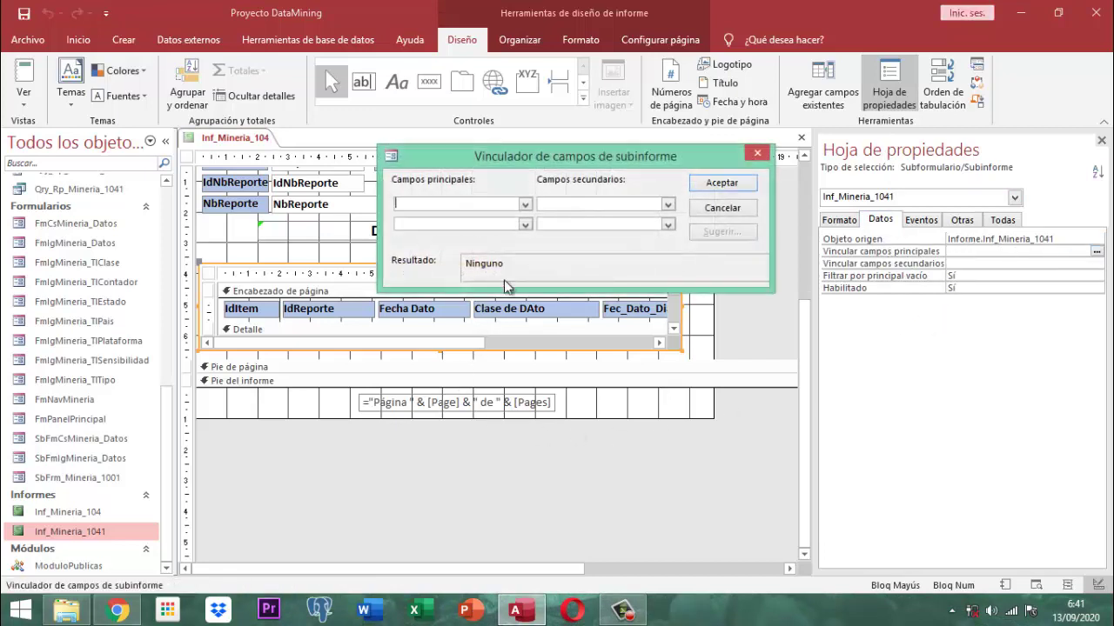
{"action": "left_click", "coordinate": [525, 204]}
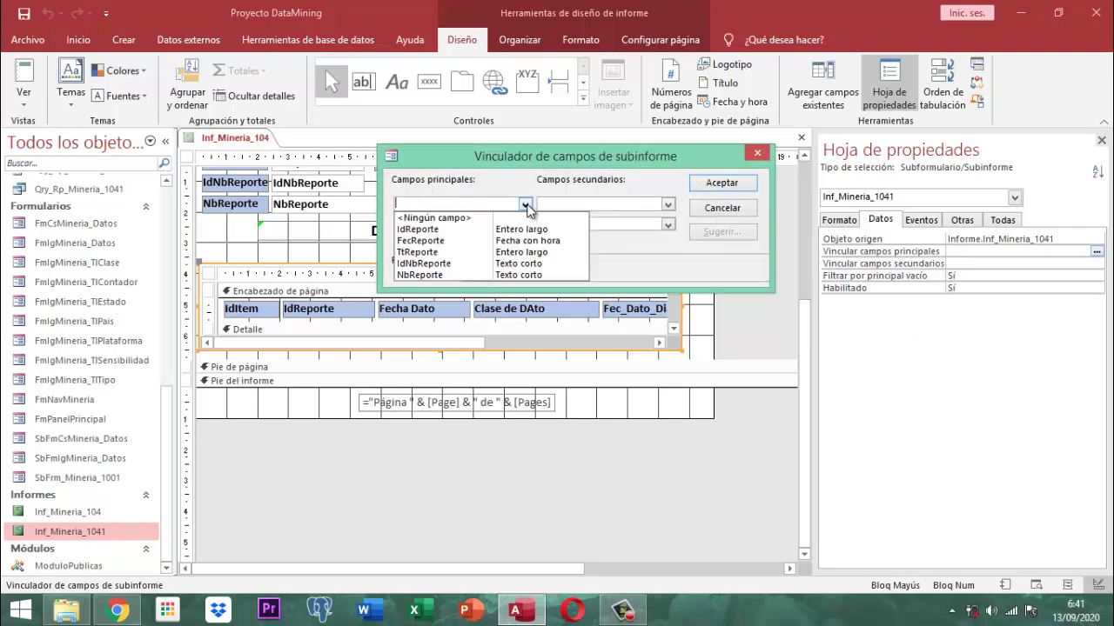
{"action": "left_click", "coordinate": [434, 228]}
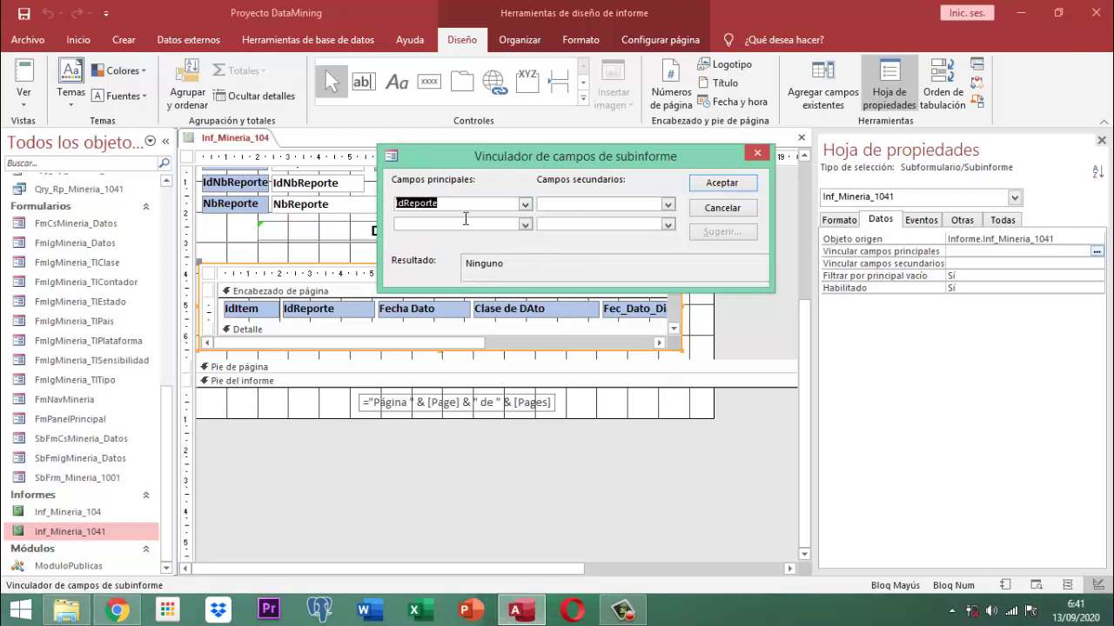
{"action": "left_click", "coordinate": [668, 204]}
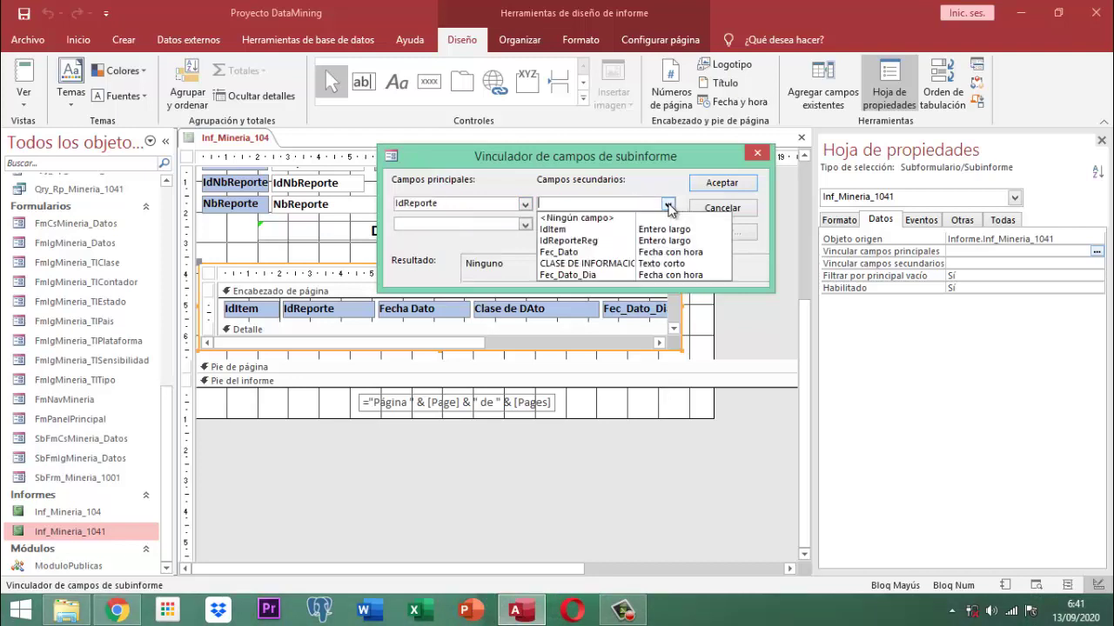
{"action": "left_click", "coordinate": [572, 243]}
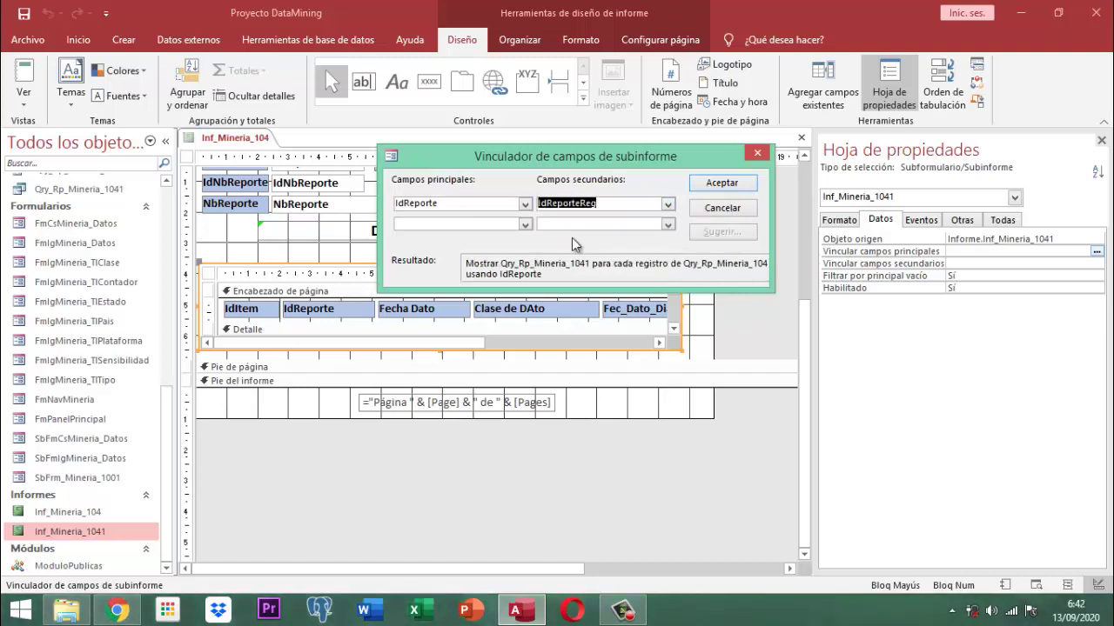
{"action": "left_click", "coordinate": [725, 183]}
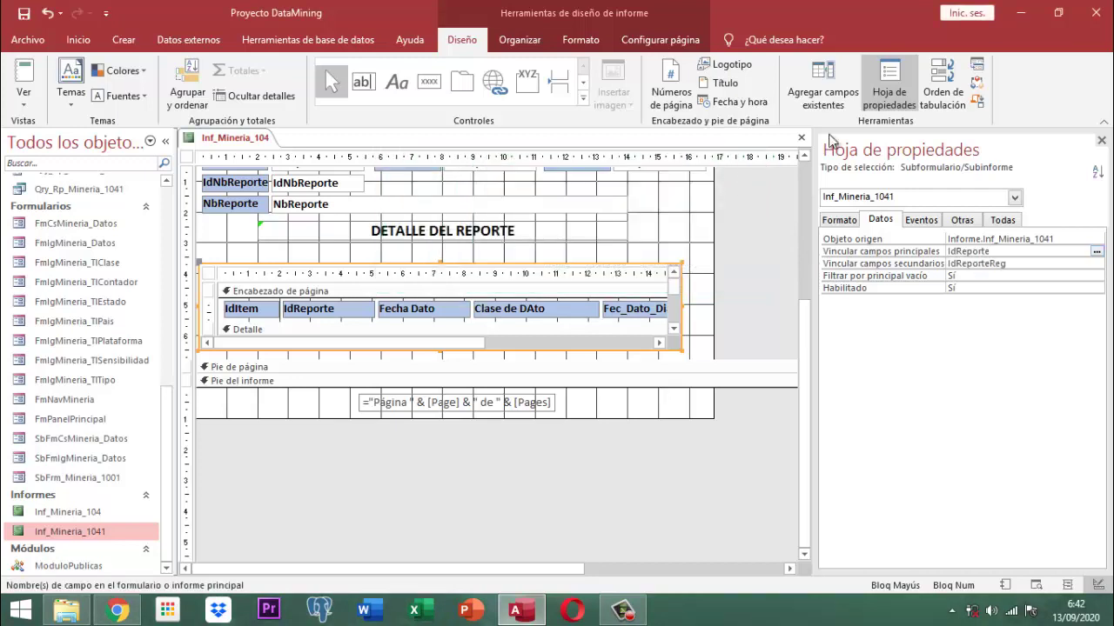
{"action": "left_click", "coordinate": [1101, 142]}
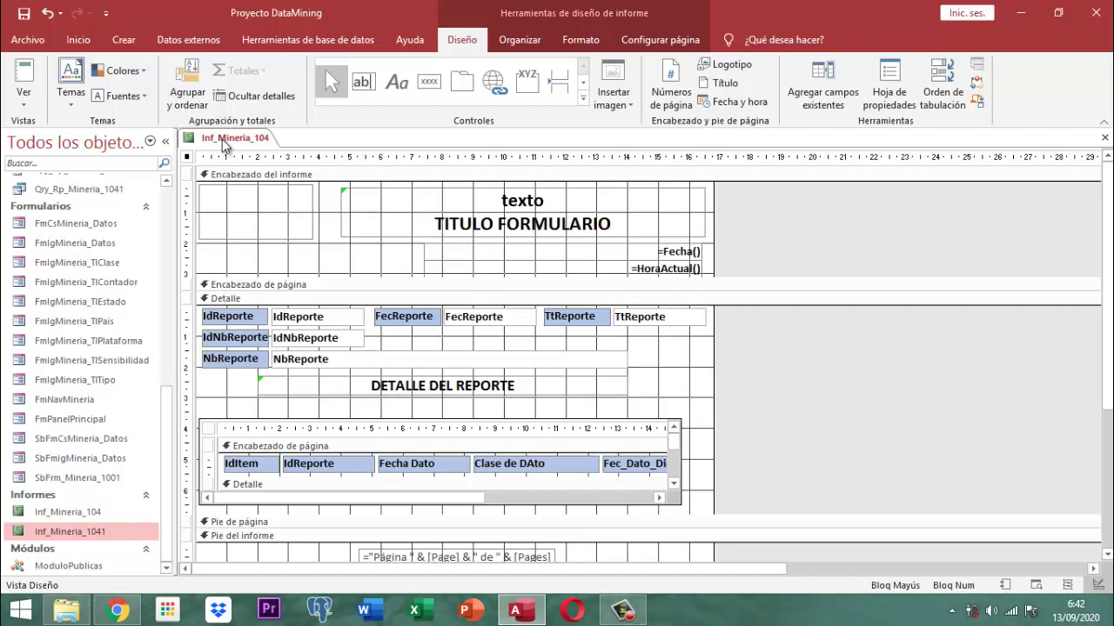
Save the Inf_Mineria_104 report with its linked subreport and close it.
{"action": "right_click", "coordinate": [223, 146]}
{"action": "left_click", "coordinate": [268, 149]}
{"action": "right_click", "coordinate": [251, 144]}
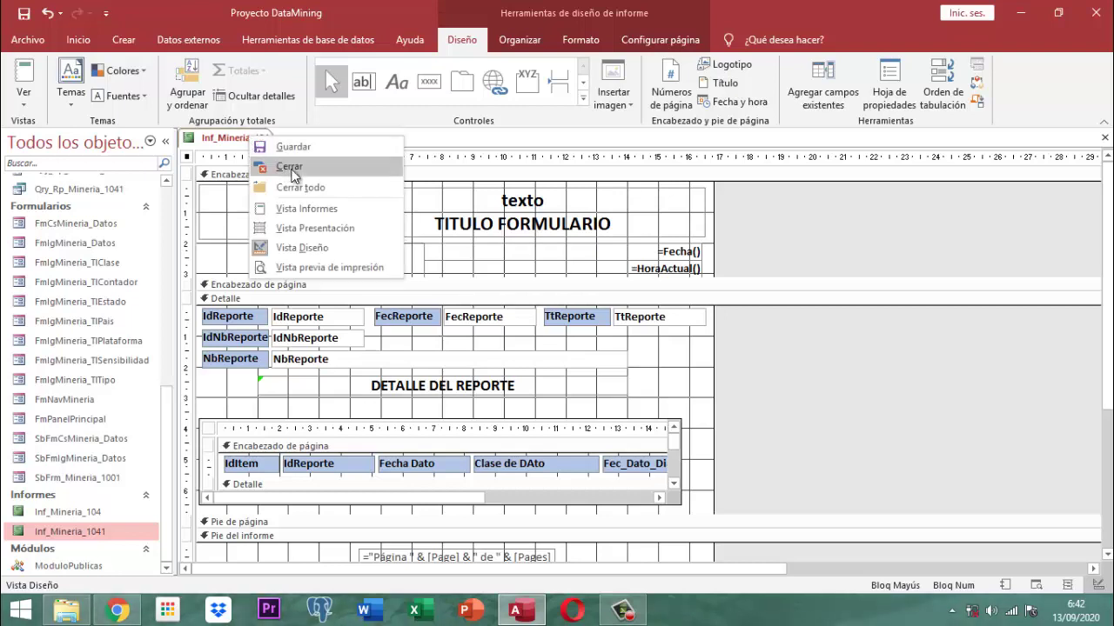
{"action": "left_click", "coordinate": [295, 171]}
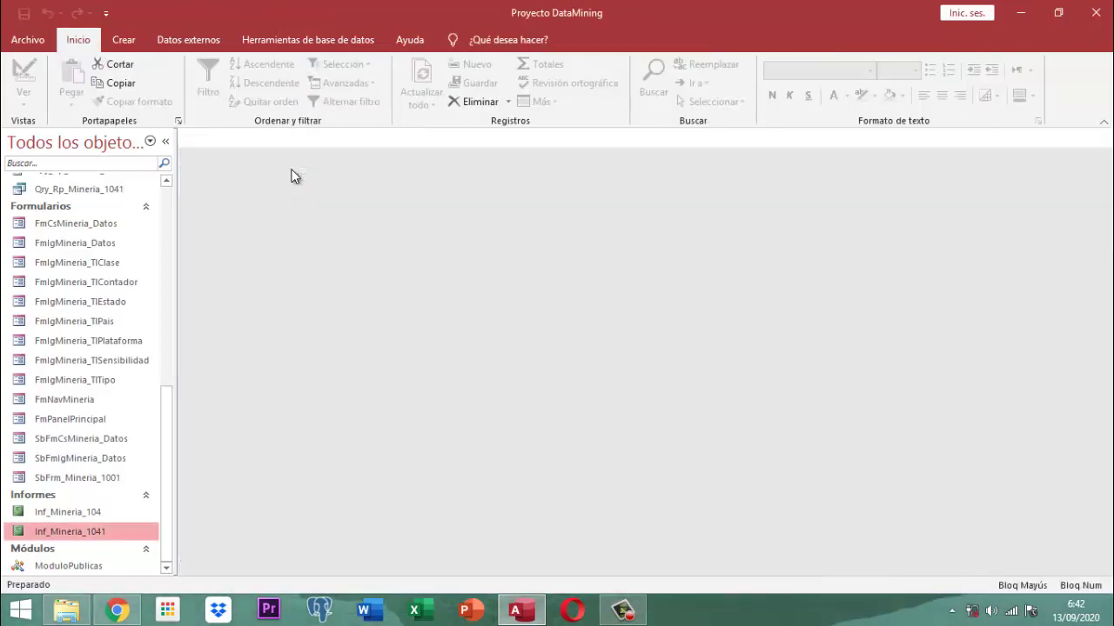
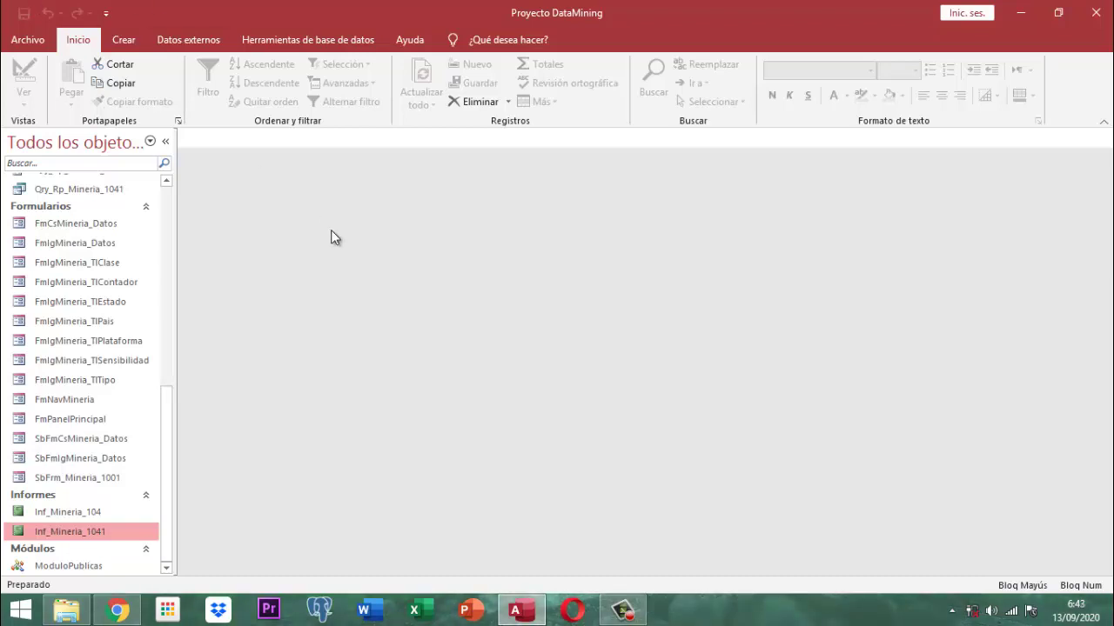
Search the database objects for "Publ" and open the ModuloPublicas module's code.
{"action": "left_click", "coordinate": [68, 160]}
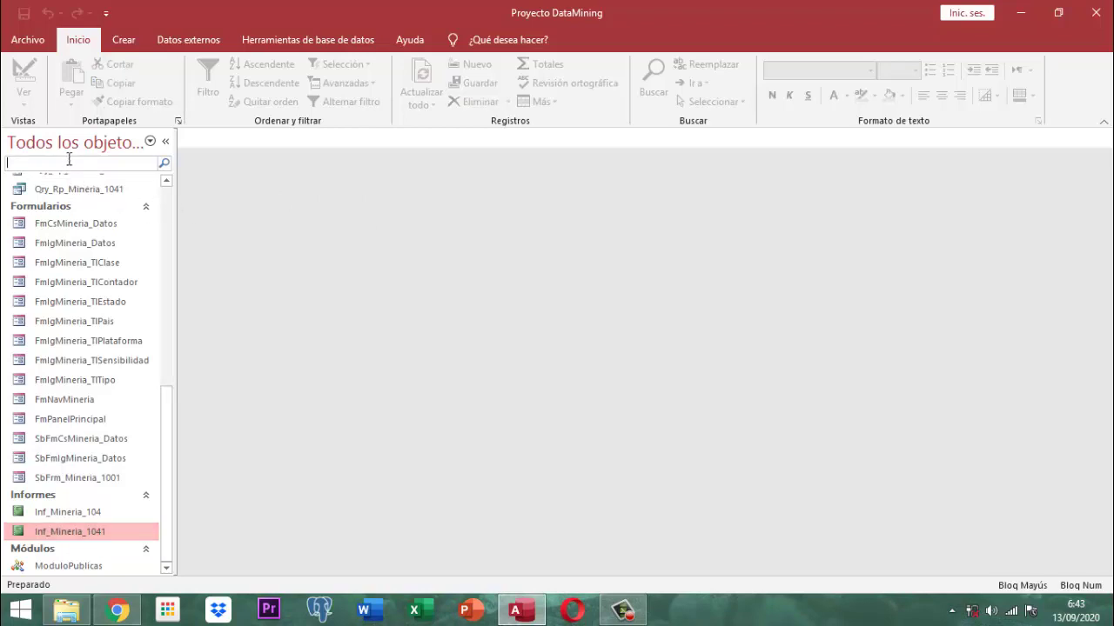
{"action": "type", "text": "Publ"}
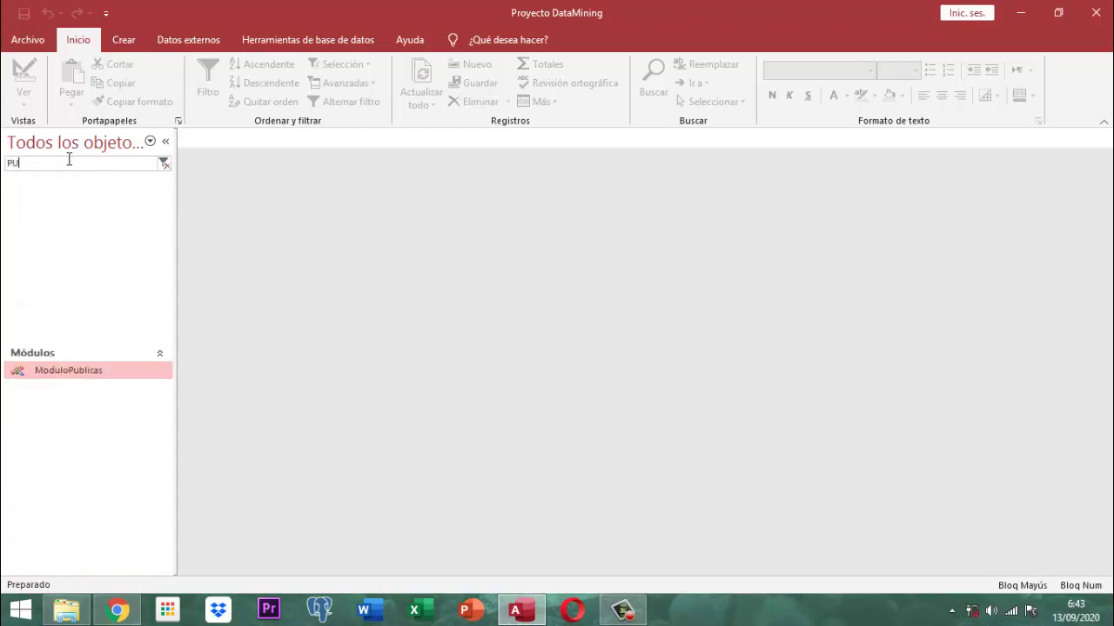
{"action": "key", "text": "Return"}
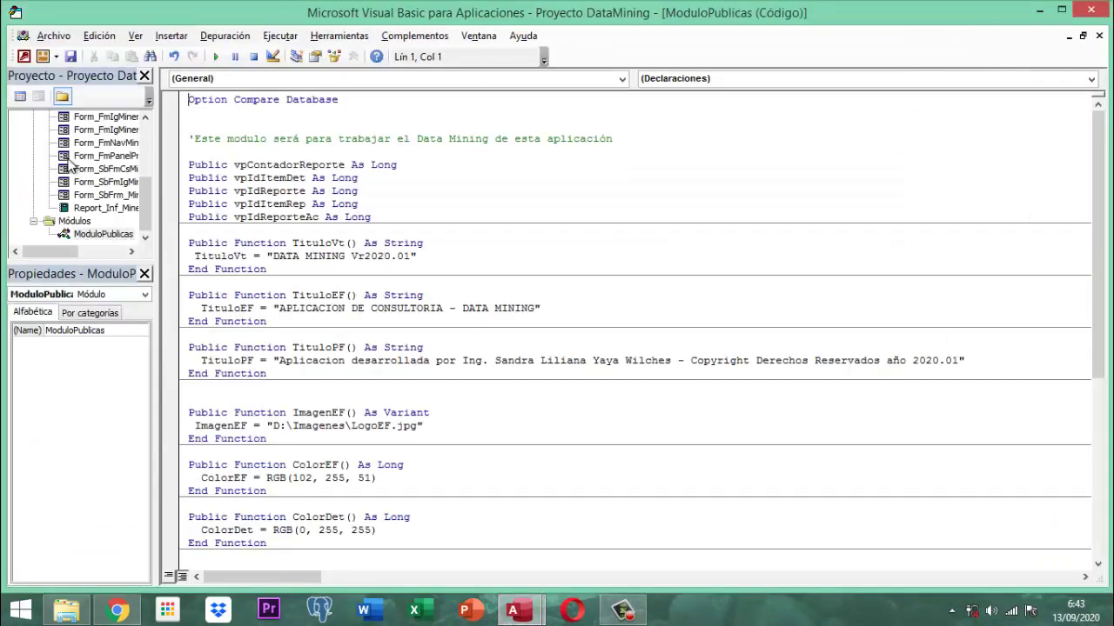
Declare the public variable vpIdReporteRp As Long below the vpIdReporteAc declaration.
{"action": "left_click", "coordinate": [384, 218]}
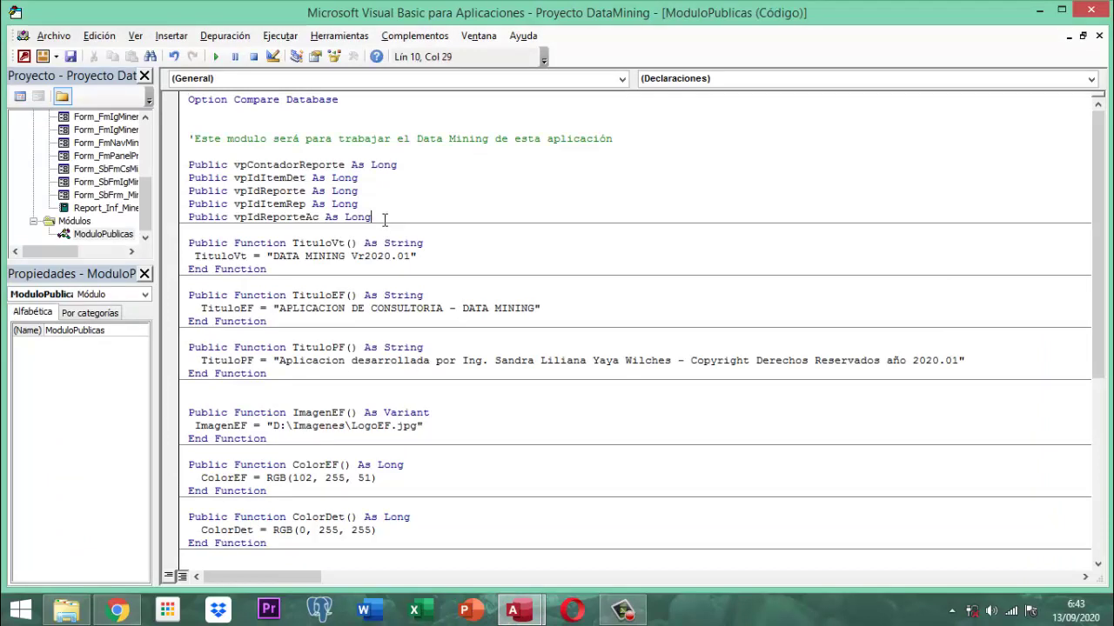
{"action": "key", "text": "Return"}
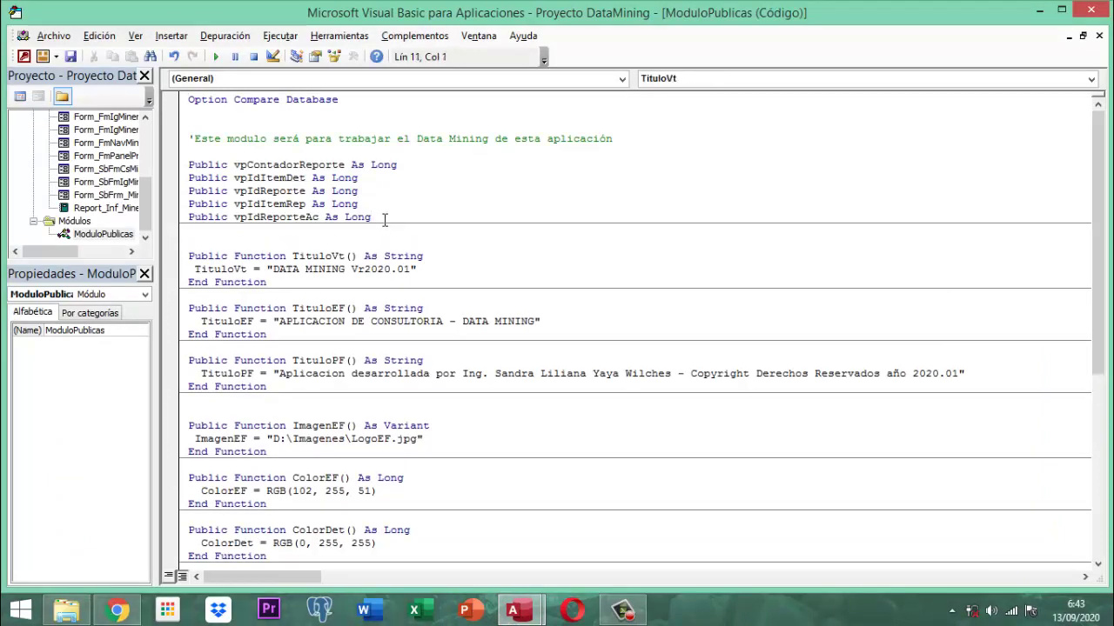
{"action": "type", "text": "P"}
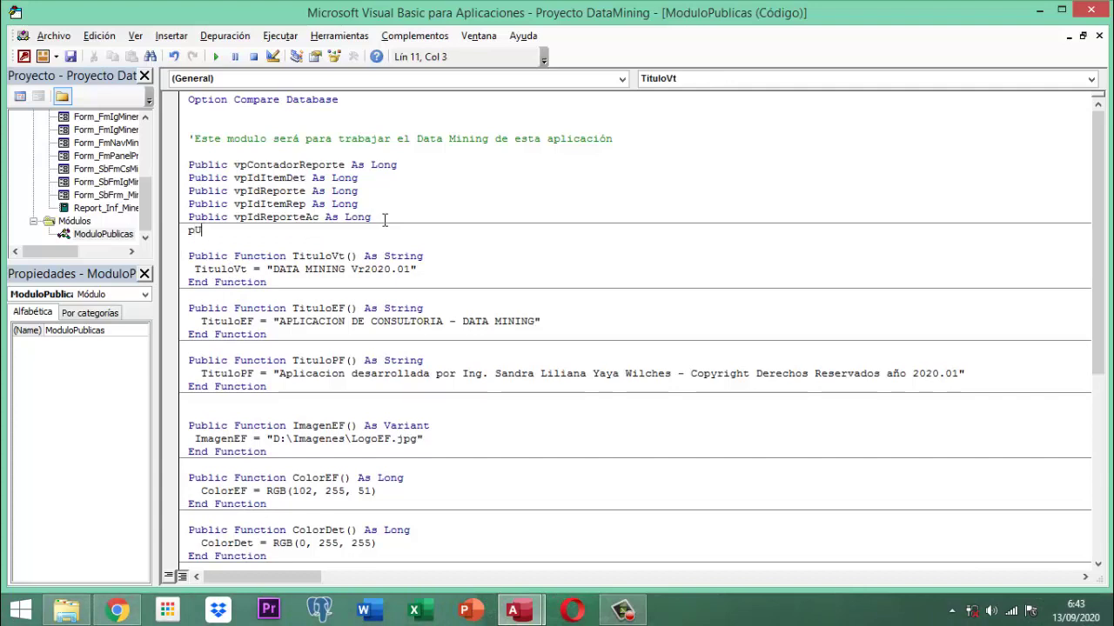
{"action": "key", "text": "BackSpace"}
{"action": "type", "text": "Public vp"}
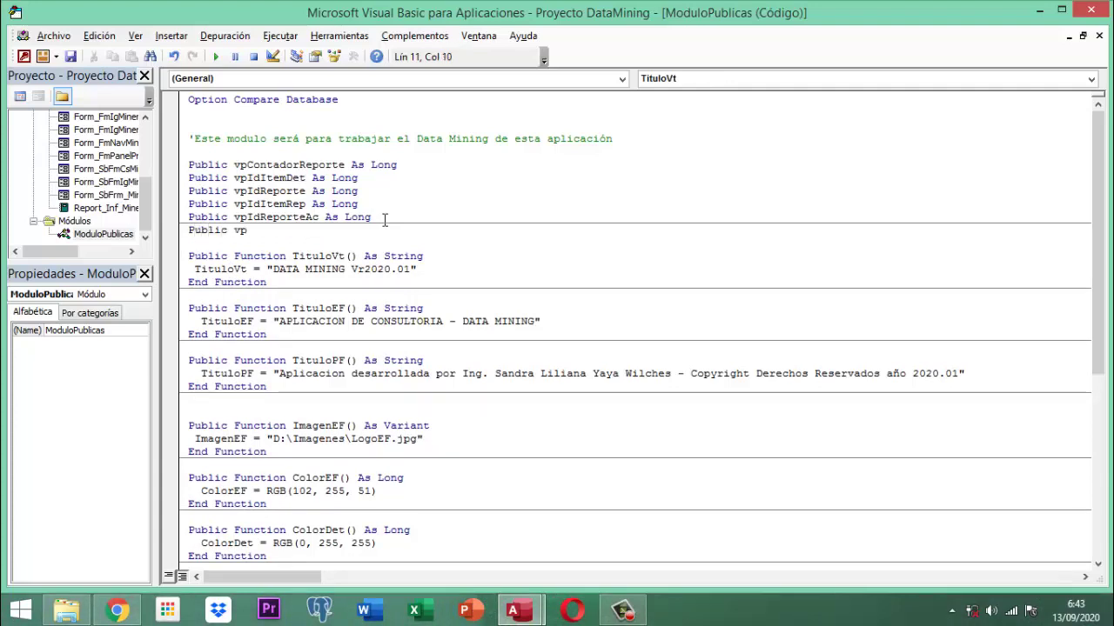
{"action": "type", "text": "Id"}
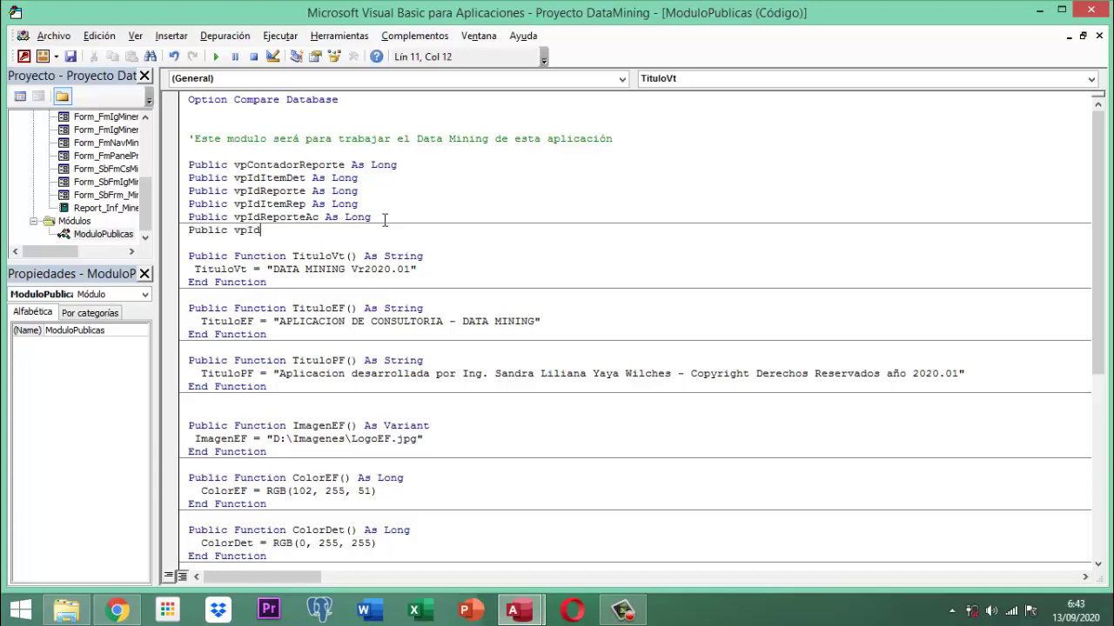
{"action": "type", "text": "Reporte"}
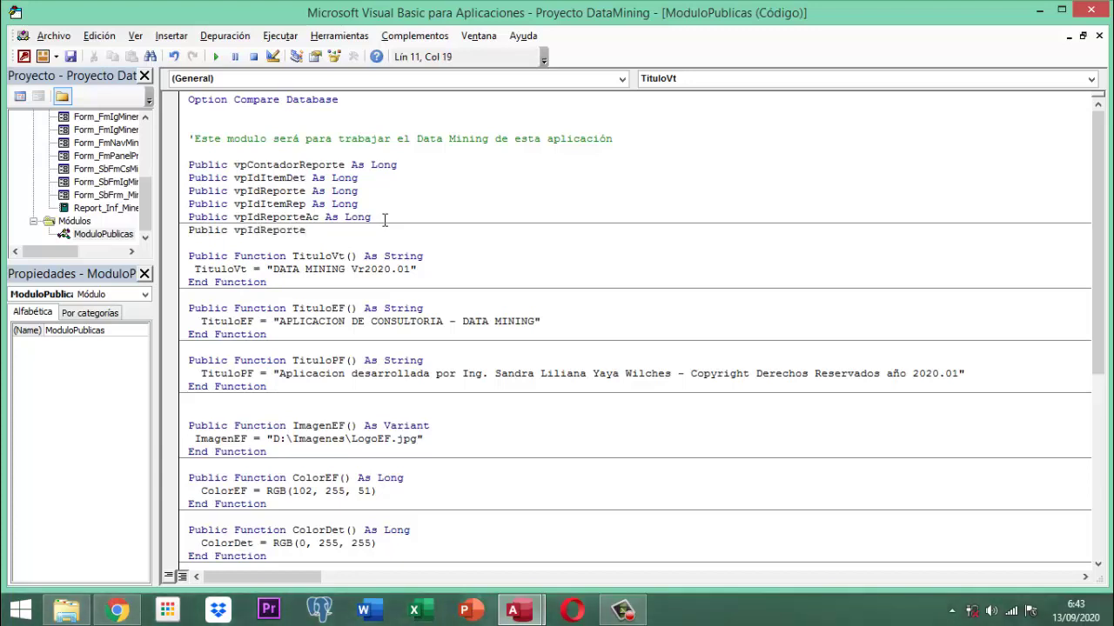
{"action": "type", "text": "Rp as long"}
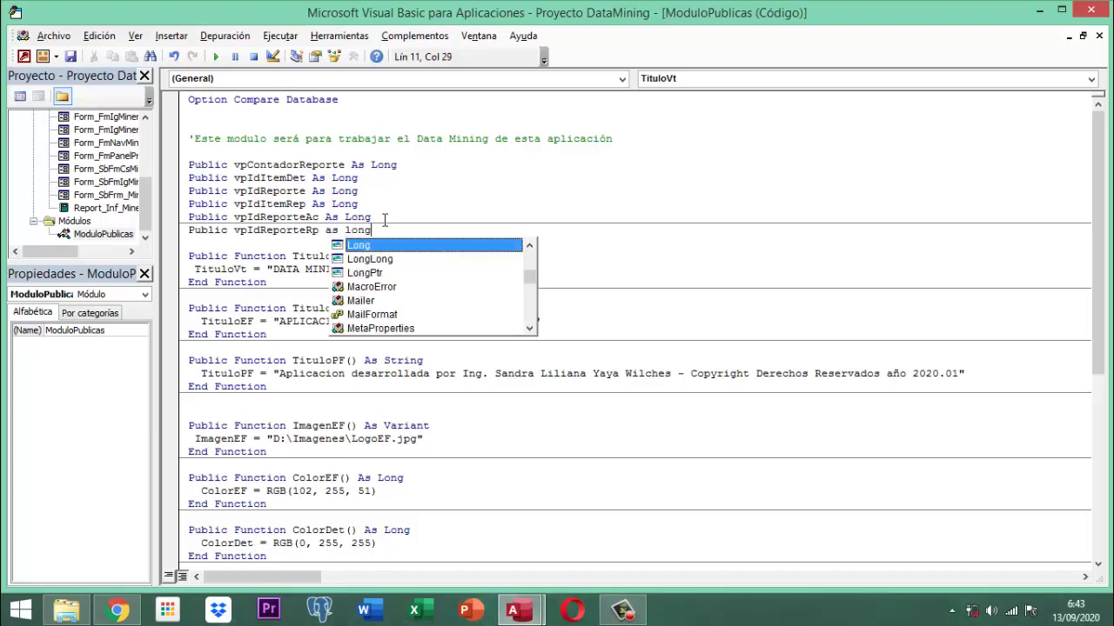
{"action": "key", "text": "Return"}
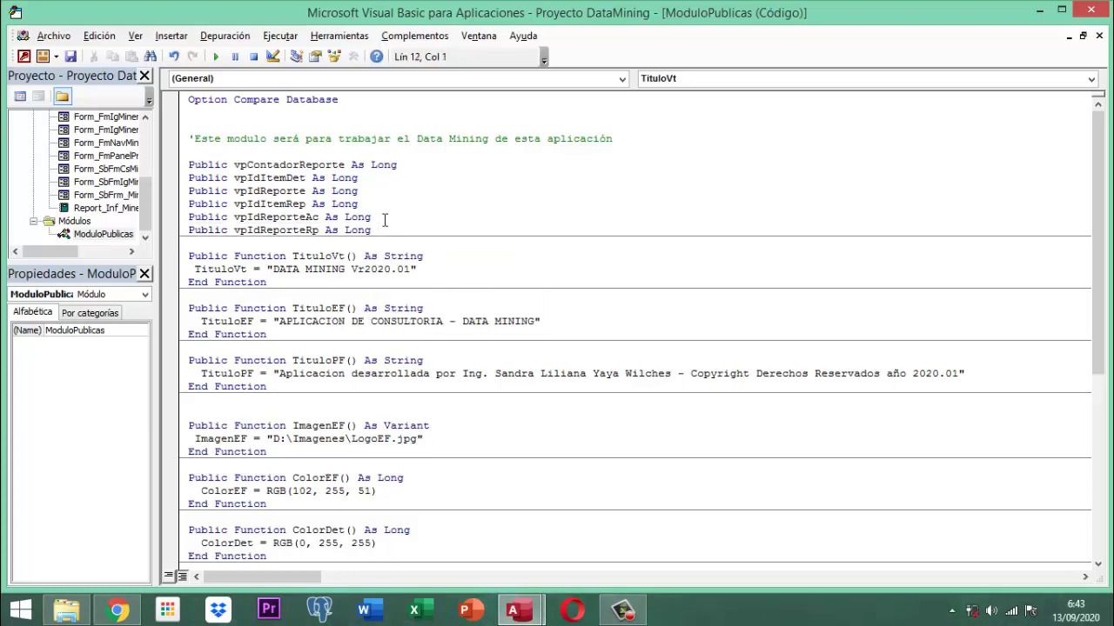
Add a public function lvpIdReporteRp() As Long at the end of the ModuloPublicas code.
{"action": "key", "text": "ctrl+End"}
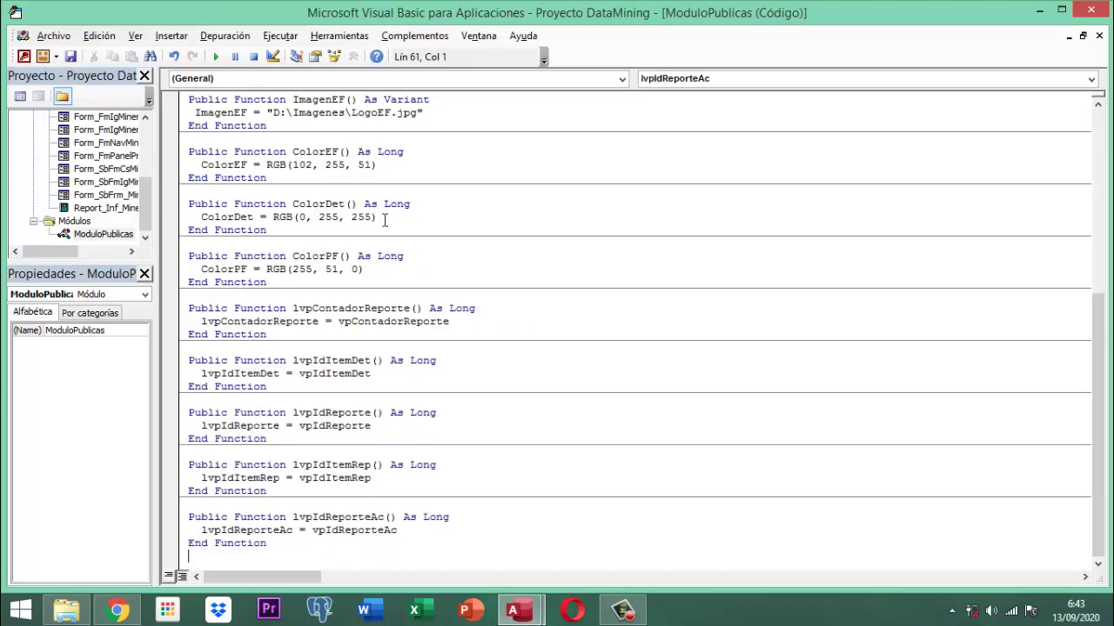
{"action": "key", "text": "Return"}
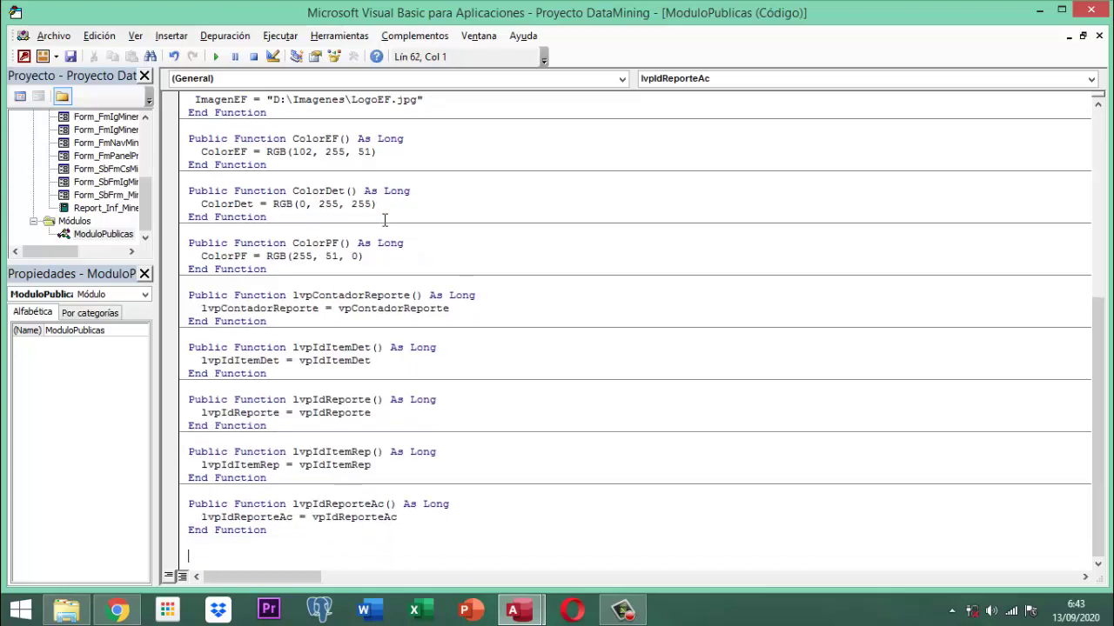
{"action": "type", "text": "public function "}
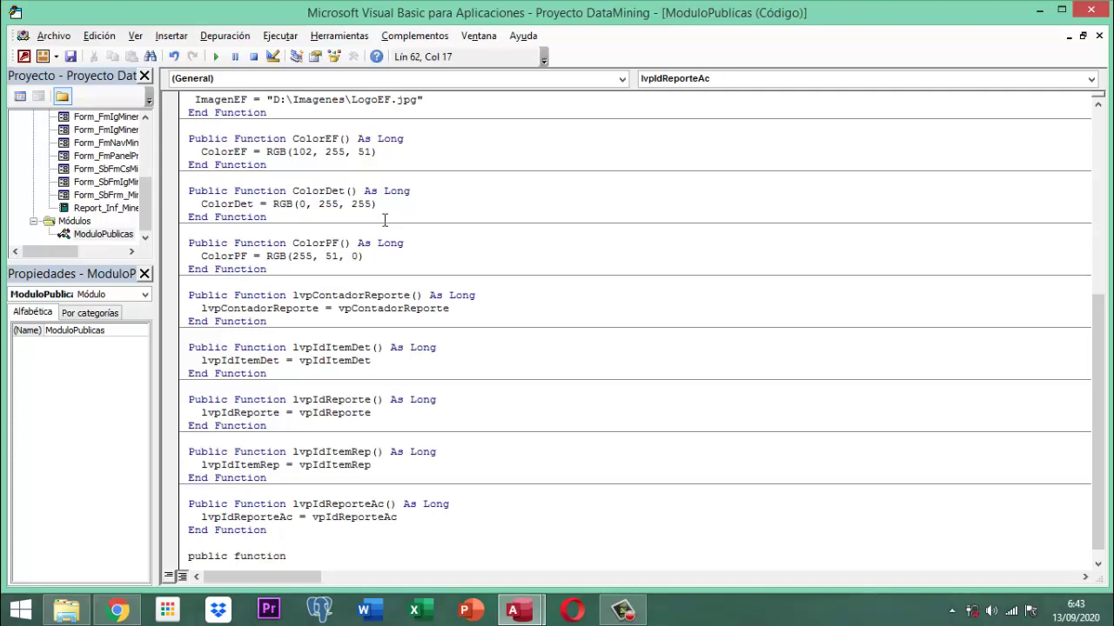
{"action": "type", "text": "lvpIdReporte"}
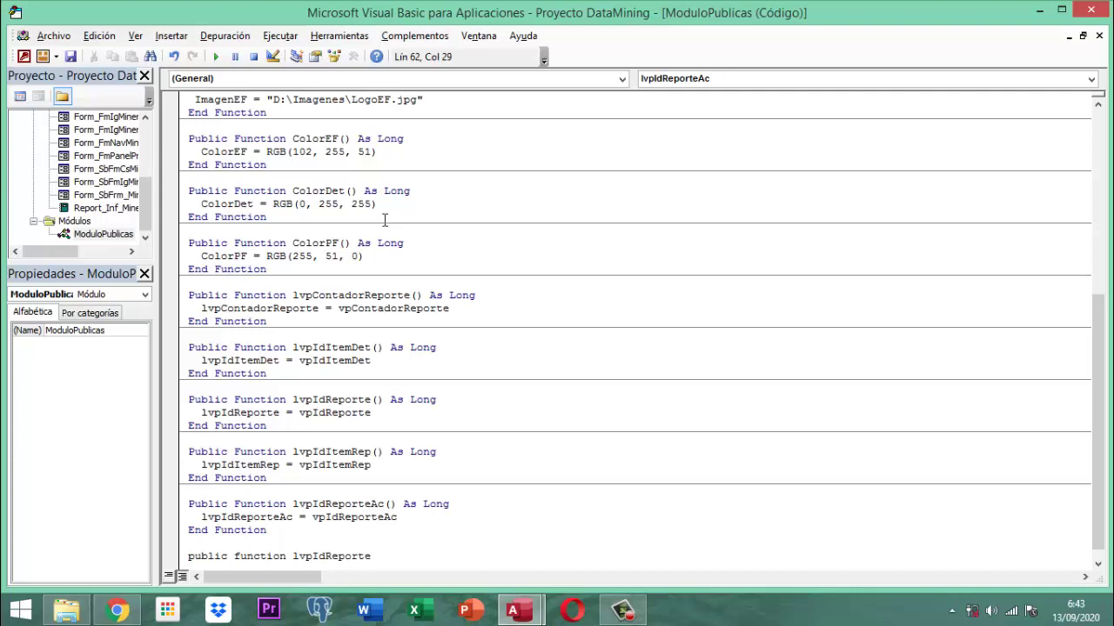
{"action": "type", "text": "Rp() as long"}
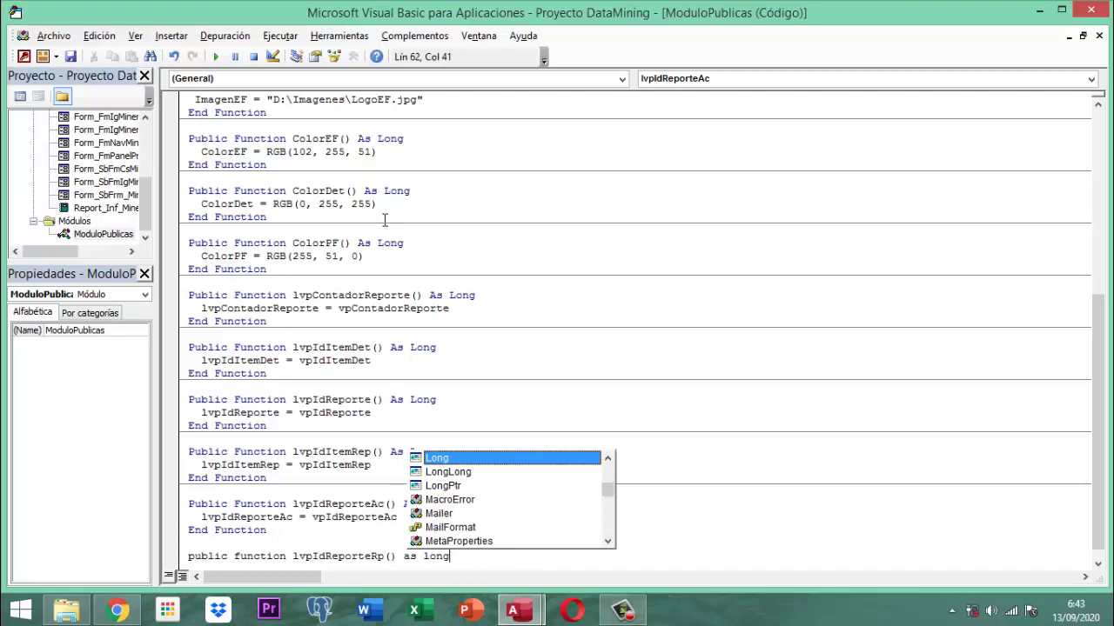
{"action": "key", "text": "Tab"}
{"action": "key", "text": "Return"}
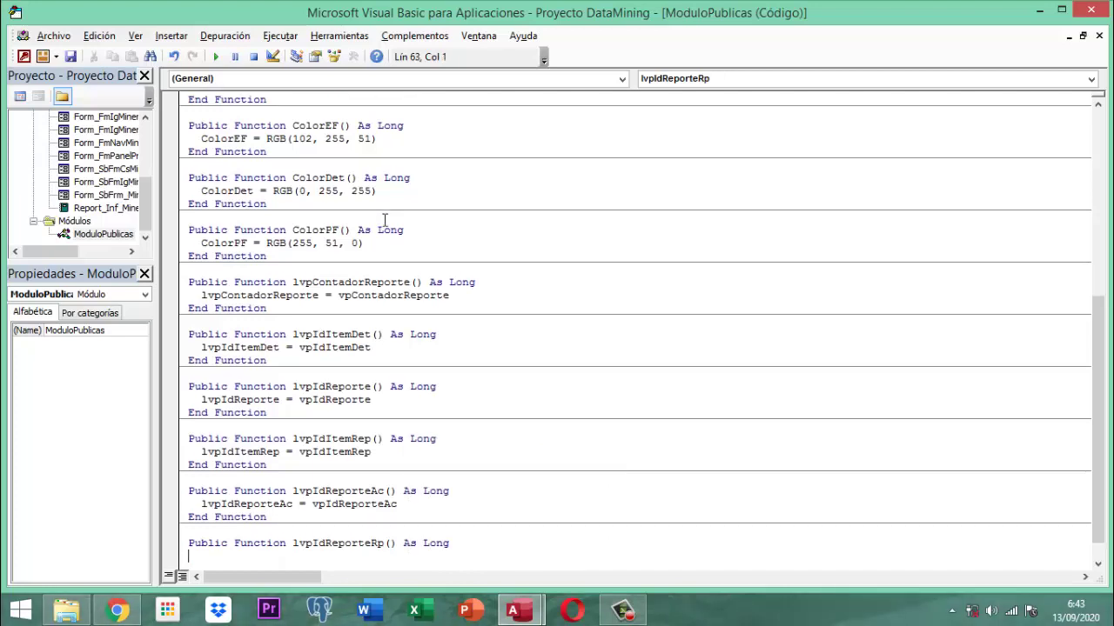
Make lvpIdReporteRp return vpIdReporteRp and close the code editor.
{"action": "key", "text": "ctrl+End"}
{"action": "key", "text": "Up"}
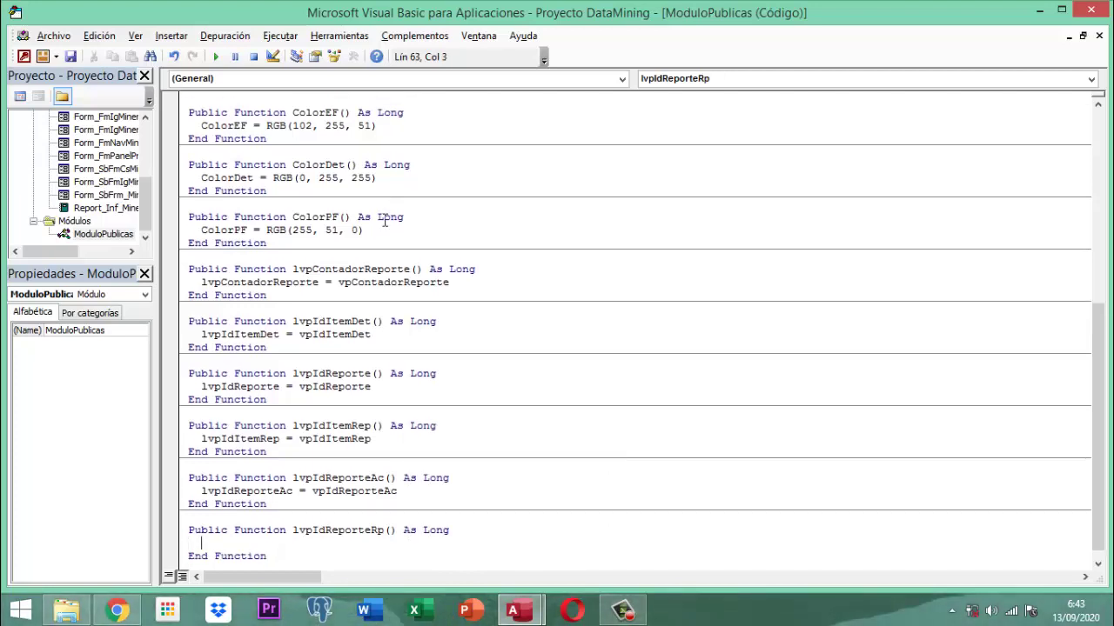
{"action": "type", "text": "lvpIdReporteRp"}
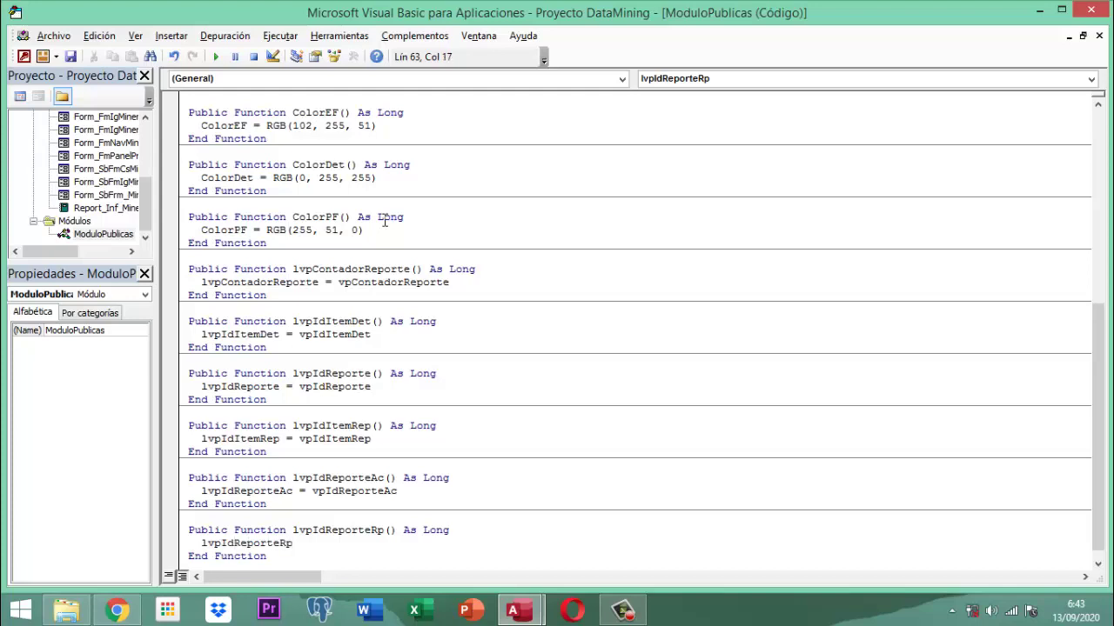
{"action": "type", "text": " = v"}
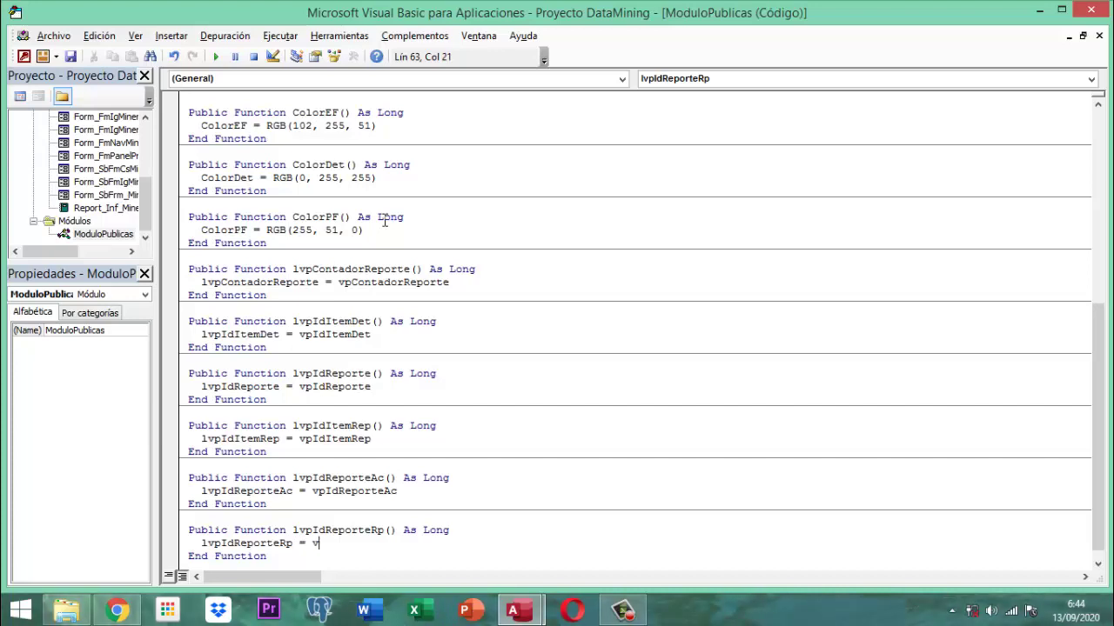
{"action": "type", "text": "pIdReporteRp"}
{"action": "scroll", "coordinate": [384, 221], "scroll_direction": "up", "scroll_amount": 8}
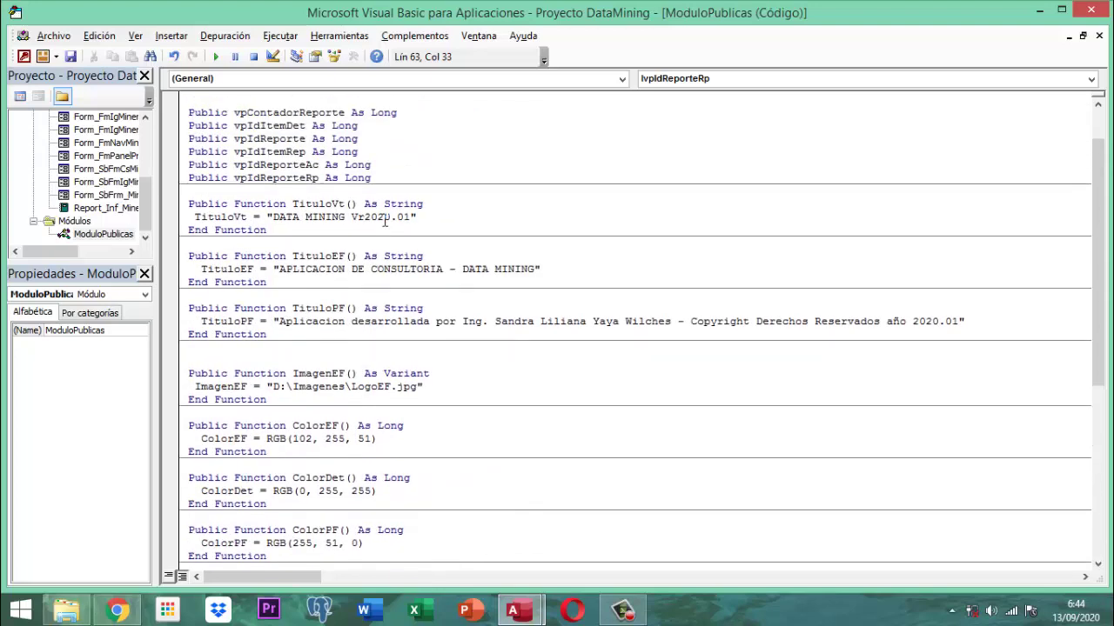
{"action": "left_click", "coordinate": [1090, 12]}
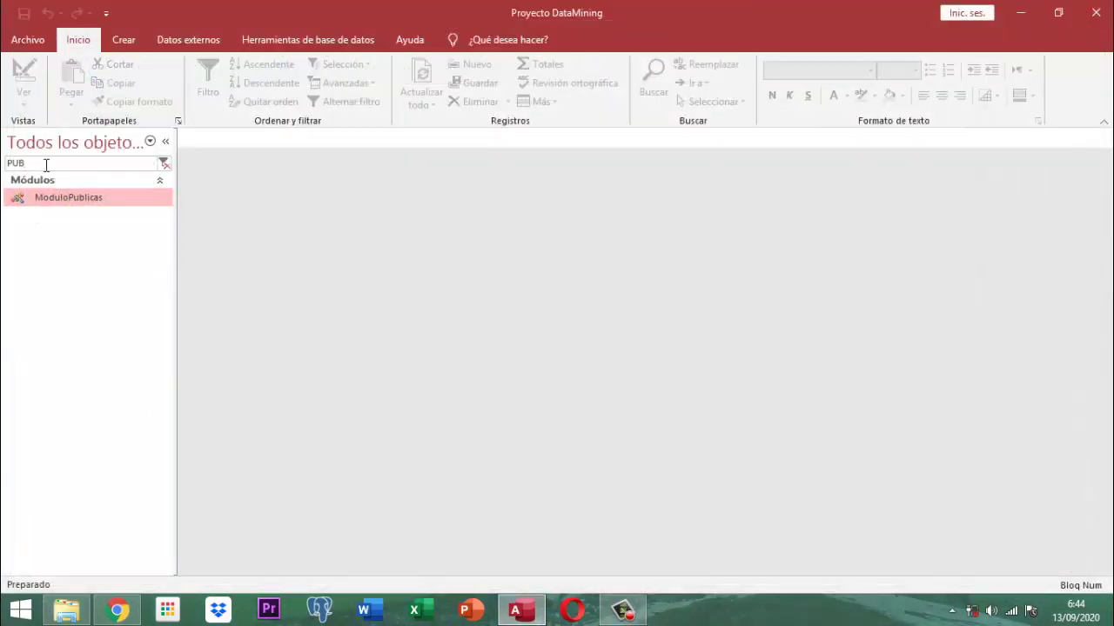
Search the database objects for "104" and open the Qry_Rp_Mineria_104 query in Design view.
{"action": "left_click_drag", "start_coordinate": [46, 165], "coordinate": [7, 166]}
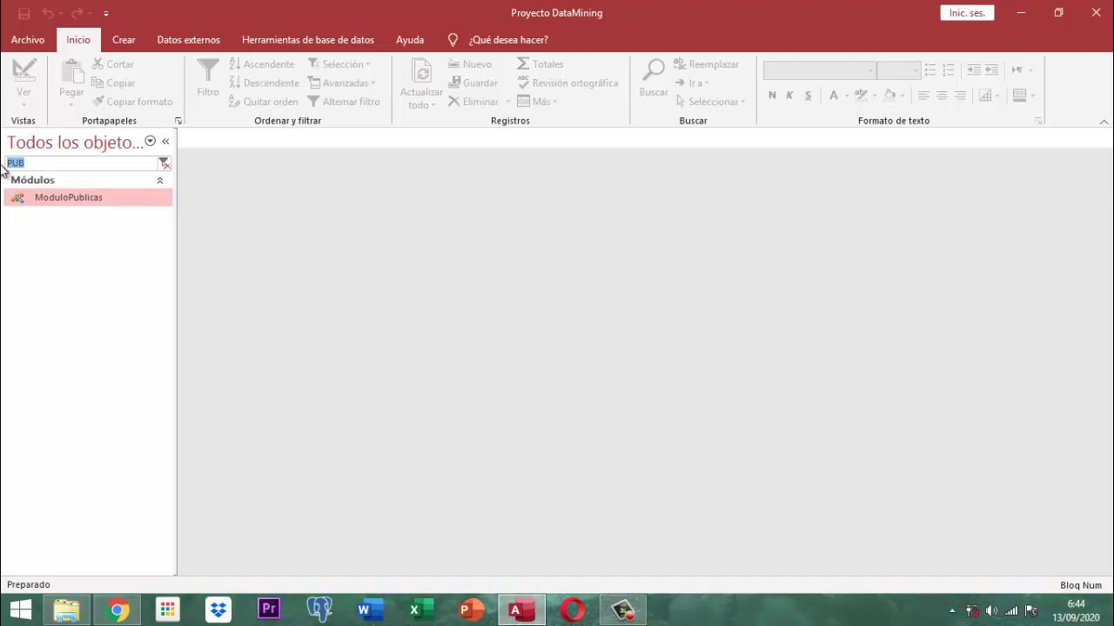
{"action": "type", "text": "104"}
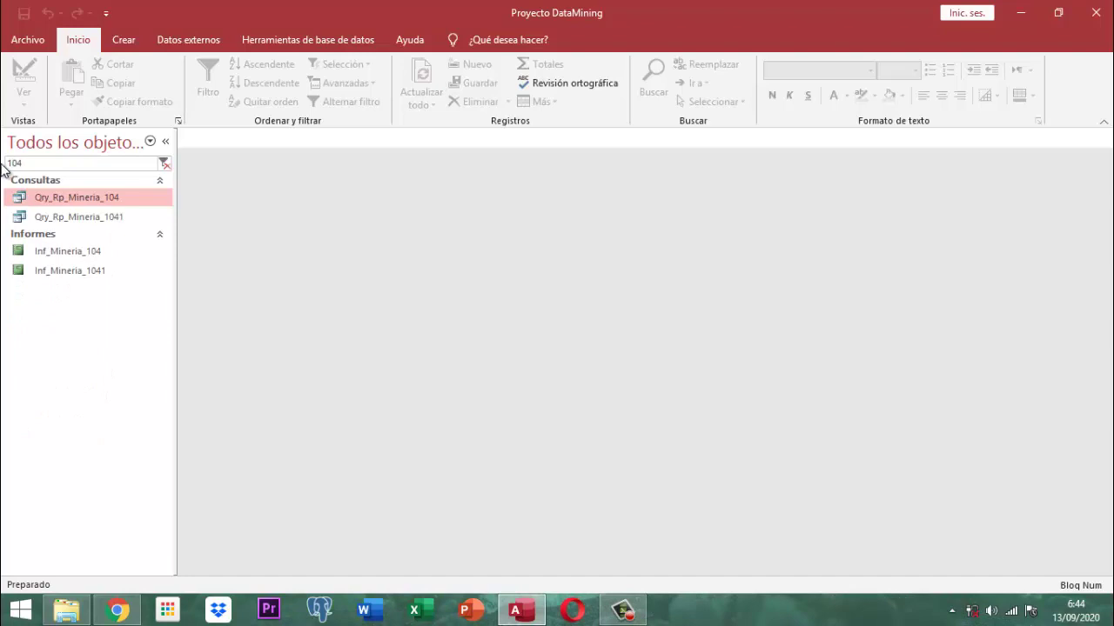
{"action": "right_click", "coordinate": [47, 198]}
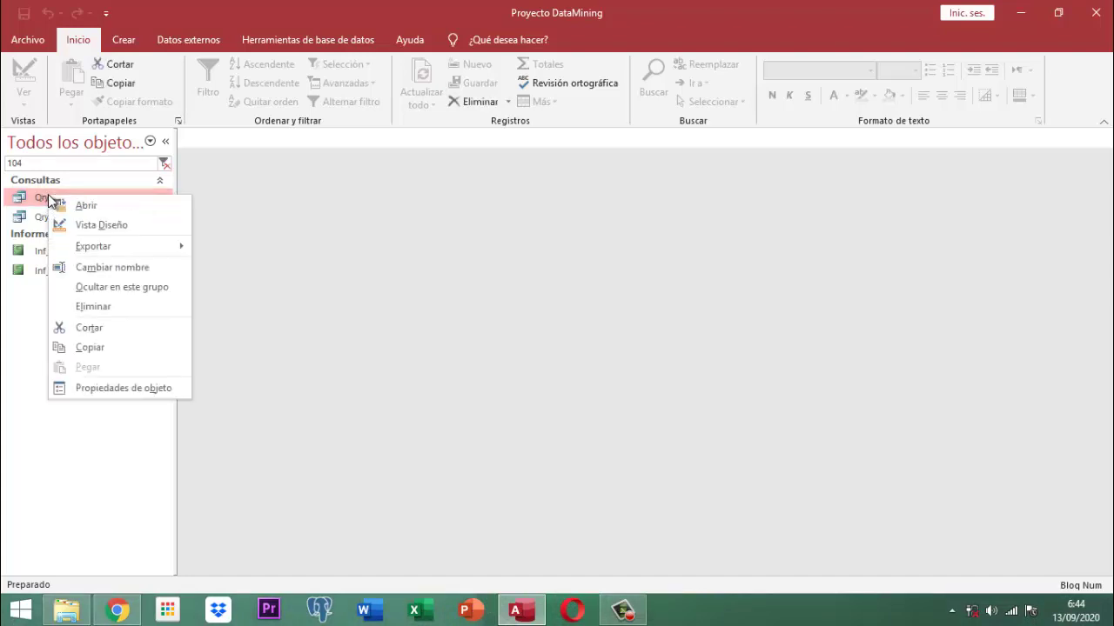
{"action": "left_click", "coordinate": [94, 226]}
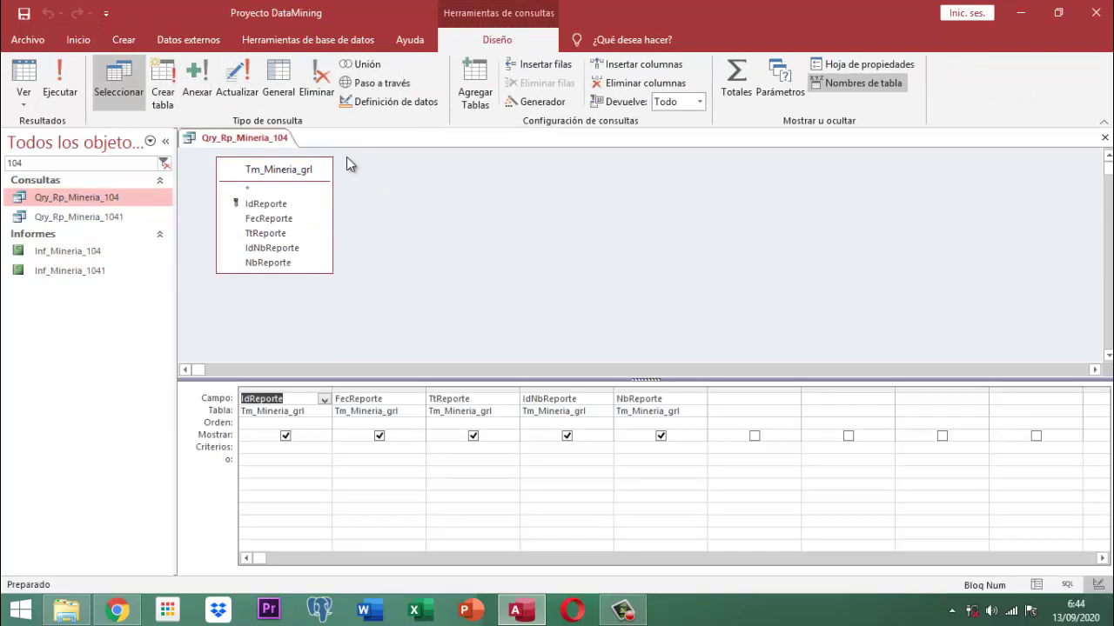
Set the criteria of the IdReporte field to the function lvpIdReporteRp().
{"action": "left_click", "coordinate": [254, 448]}
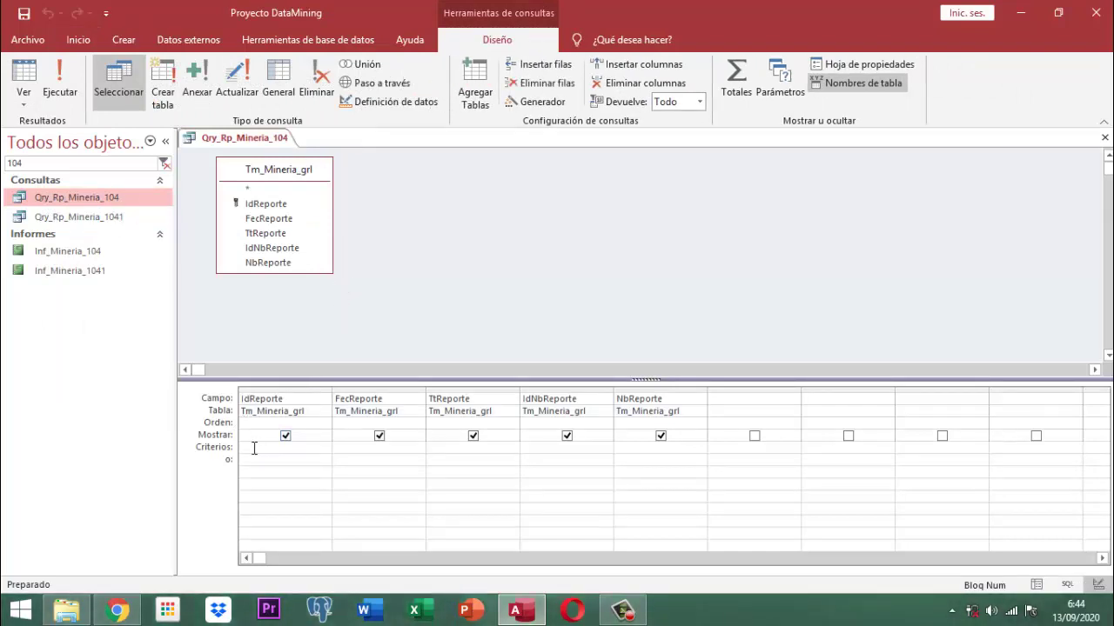
{"action": "type", "text": "[Ingr"}
{"action": "type", "text": "reporte"}
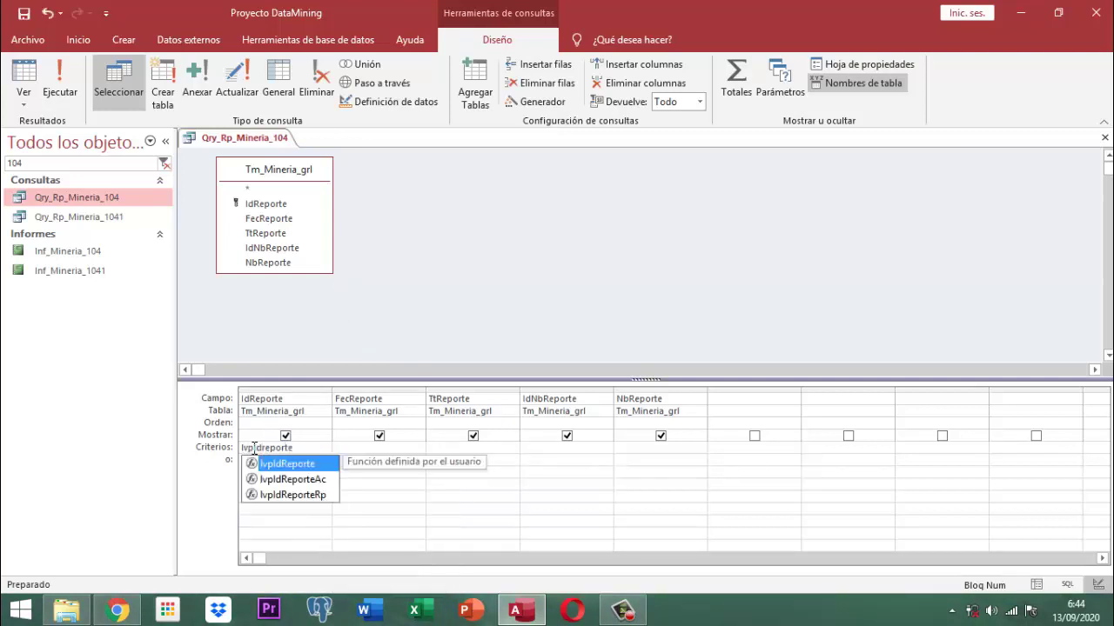
{"action": "type", "text": "r"}
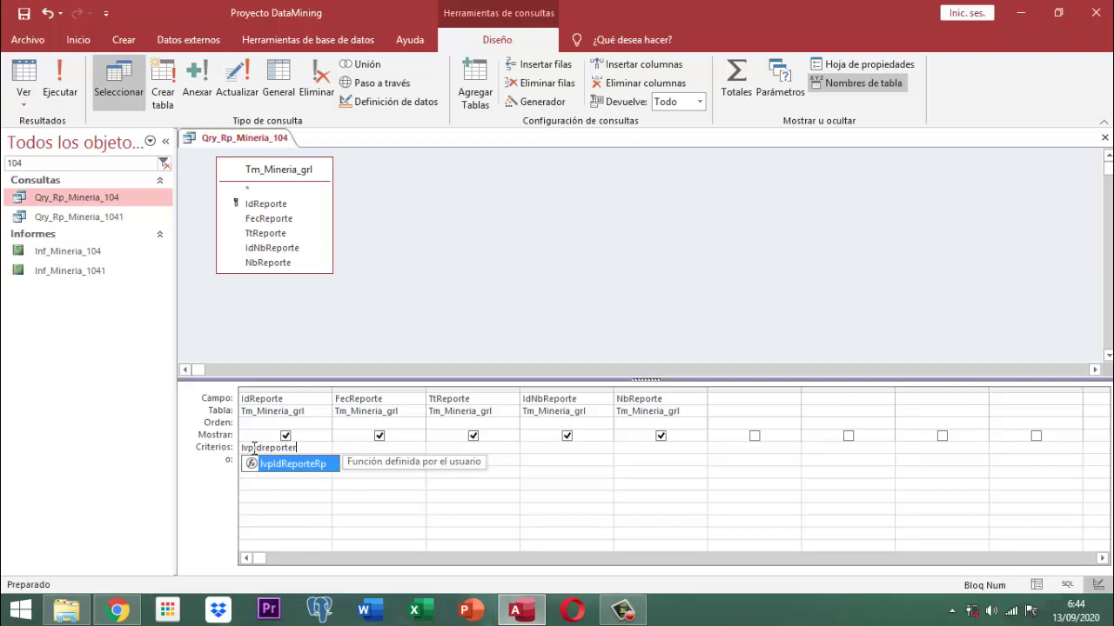
{"action": "key", "text": "Tab"}
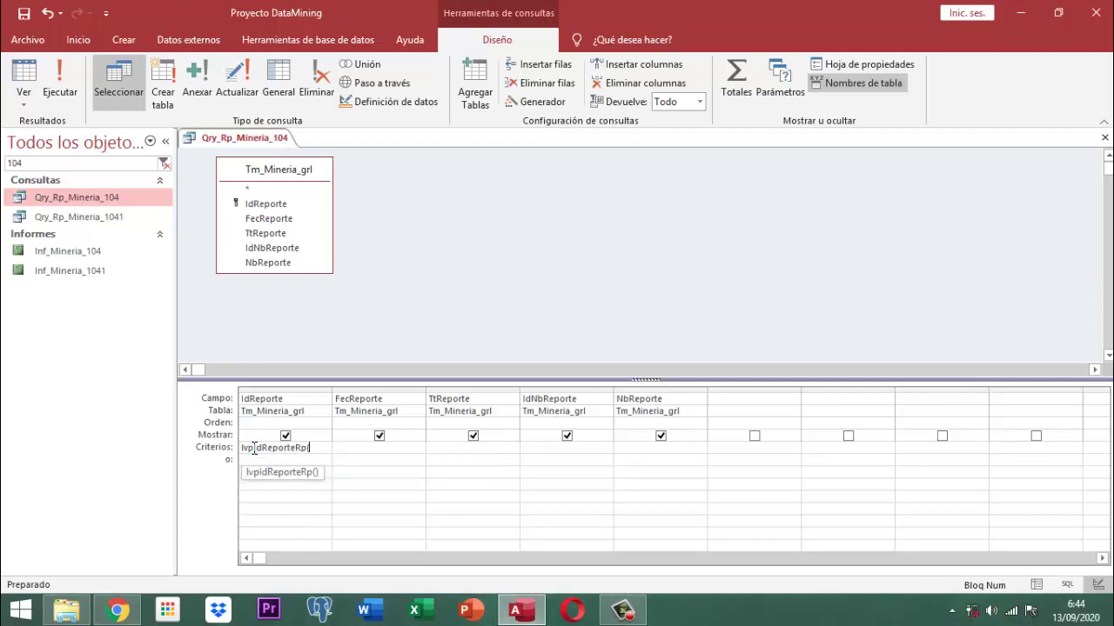
{"action": "type", "text": ")"}
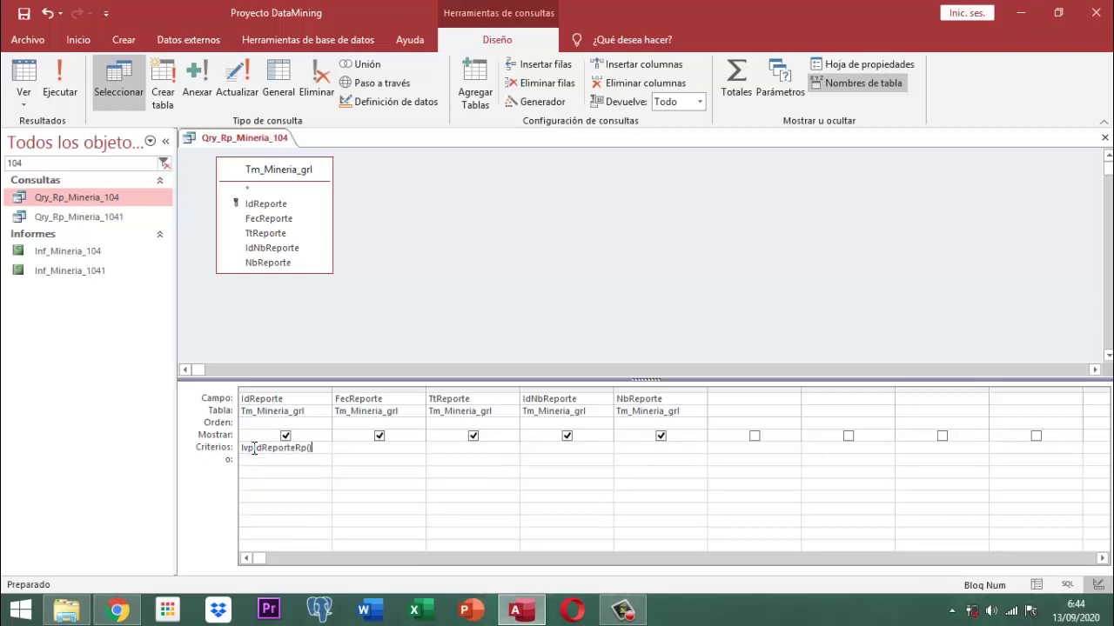
Save the Qry_Rp_Mineria_104 query and close it.
{"action": "right_click", "coordinate": [257, 143]}
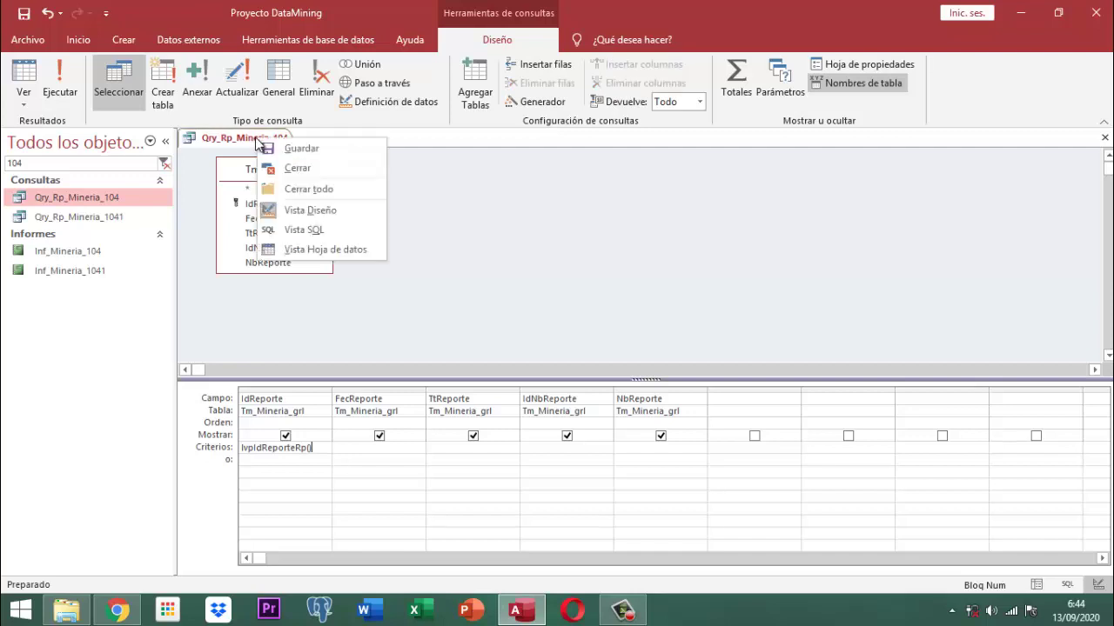
{"action": "left_click", "coordinate": [277, 146]}
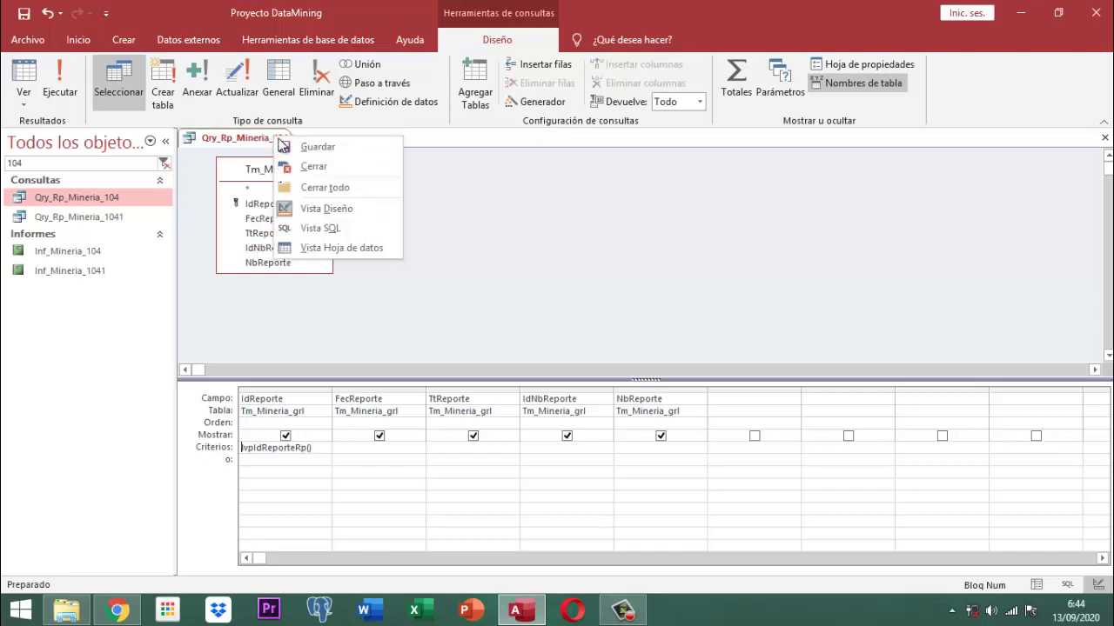
{"action": "left_click", "coordinate": [318, 166]}
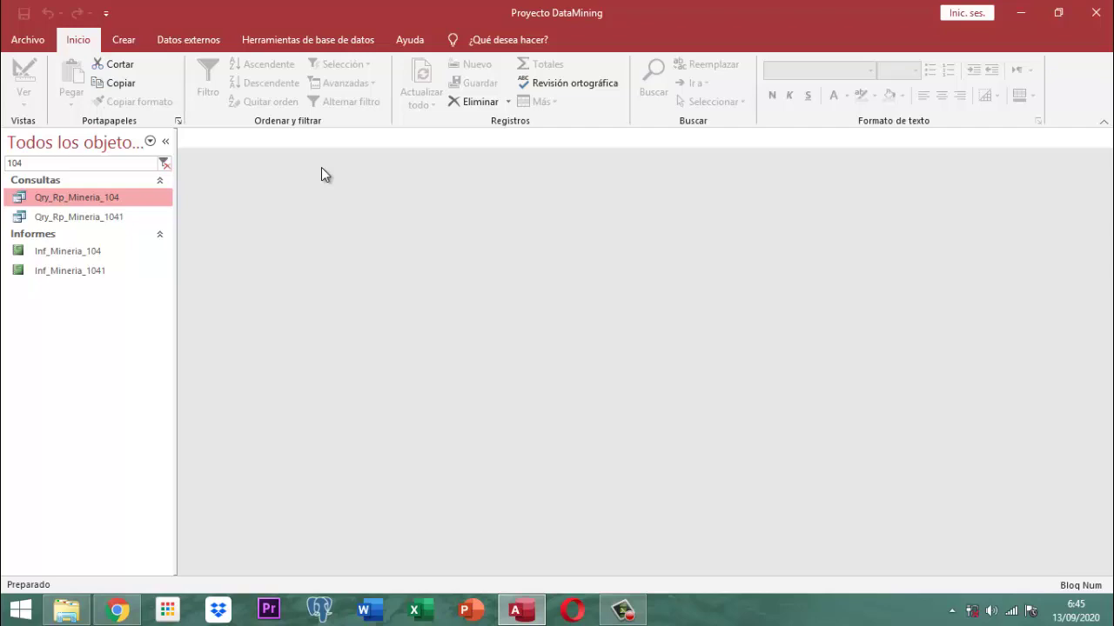
Clear the object search and open the FmCsMineria_Datos form in Design view.
{"action": "left_click", "coordinate": [47, 166]}
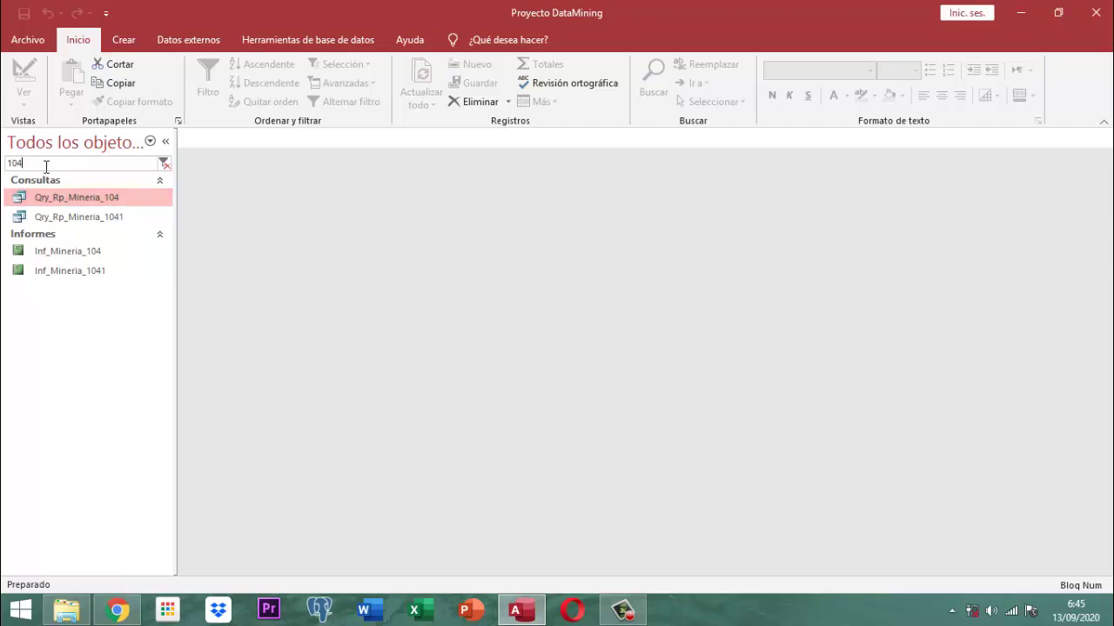
{"action": "left_click_drag", "start_coordinate": [7, 162], "coordinate": [40, 164]}
{"action": "key", "text": "BackSpace"}
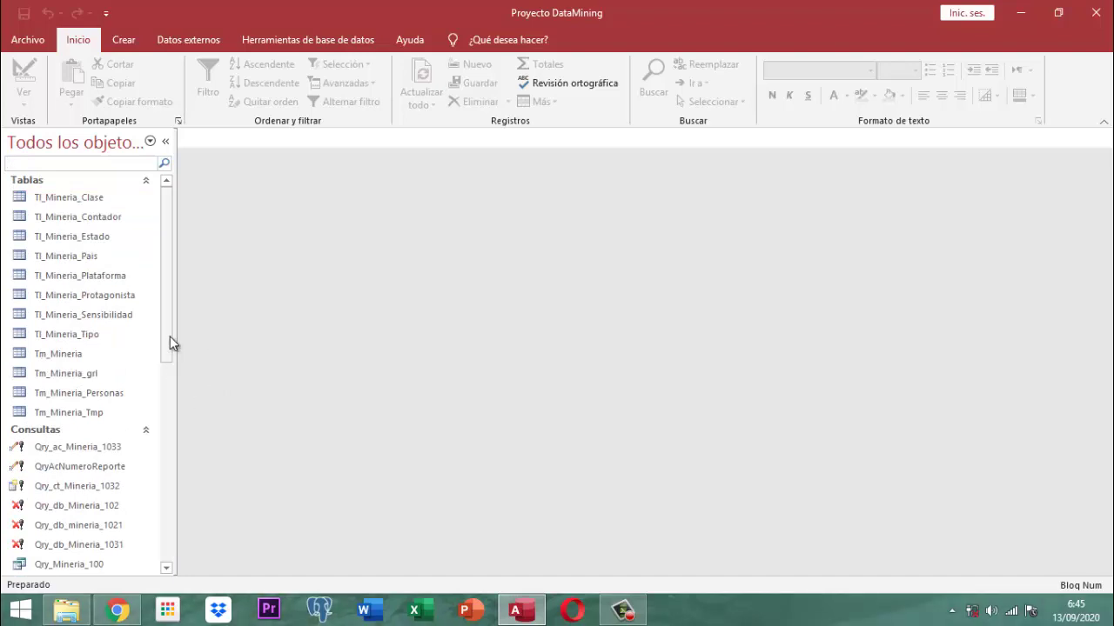
{"action": "left_click_drag", "start_coordinate": [170, 336], "coordinate": [172, 532]}
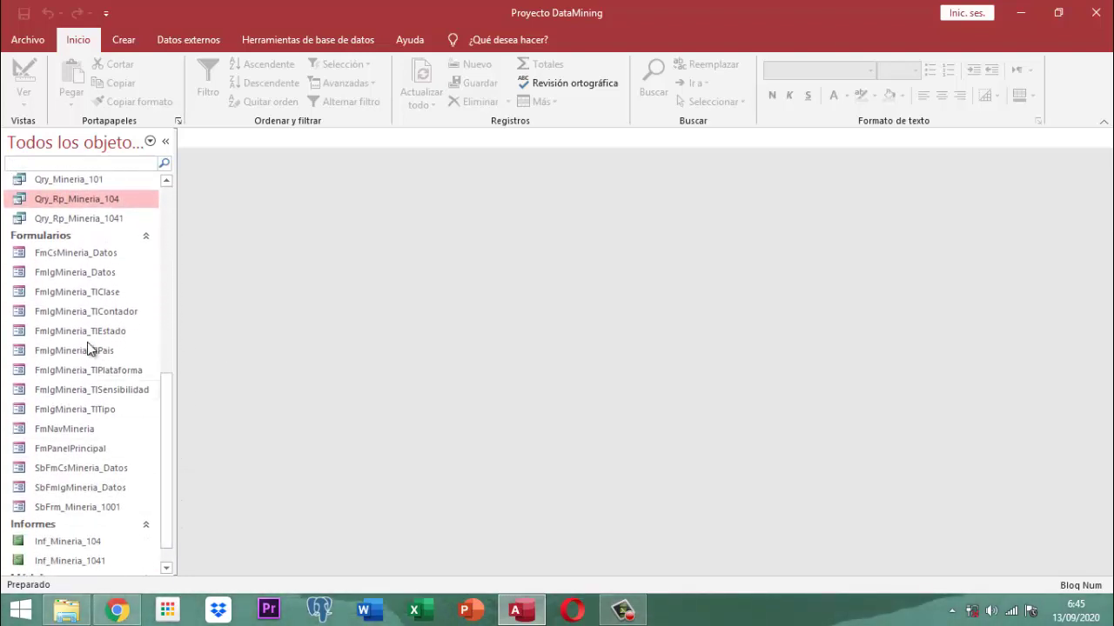
{"action": "left_click", "coordinate": [71, 262]}
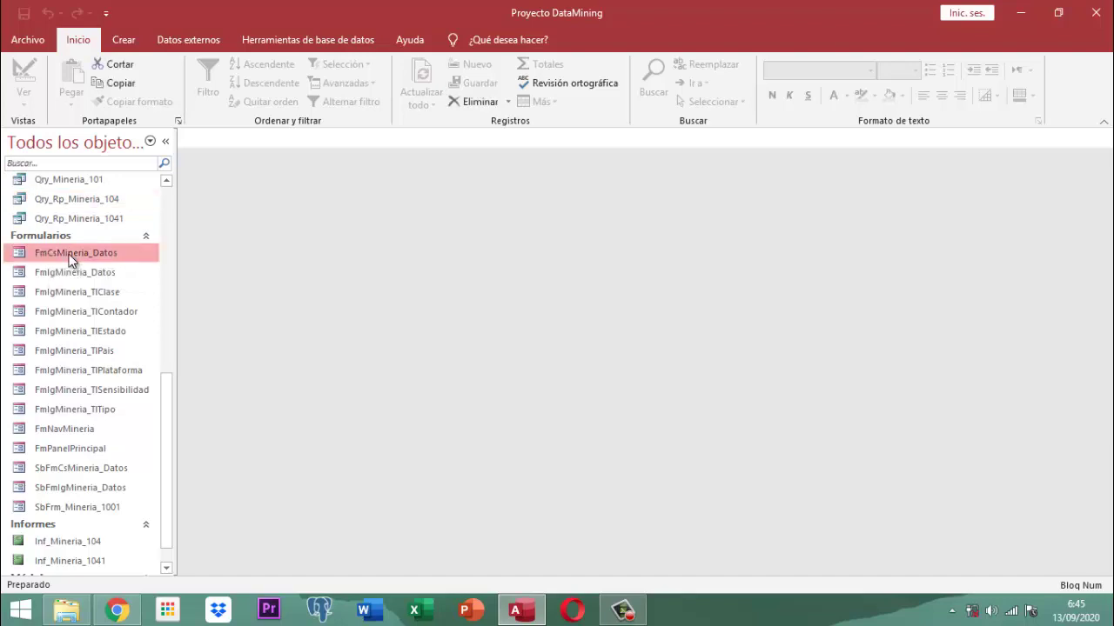
{"action": "right_click", "coordinate": [71, 259]}
{"action": "left_click", "coordinate": [124, 304]}
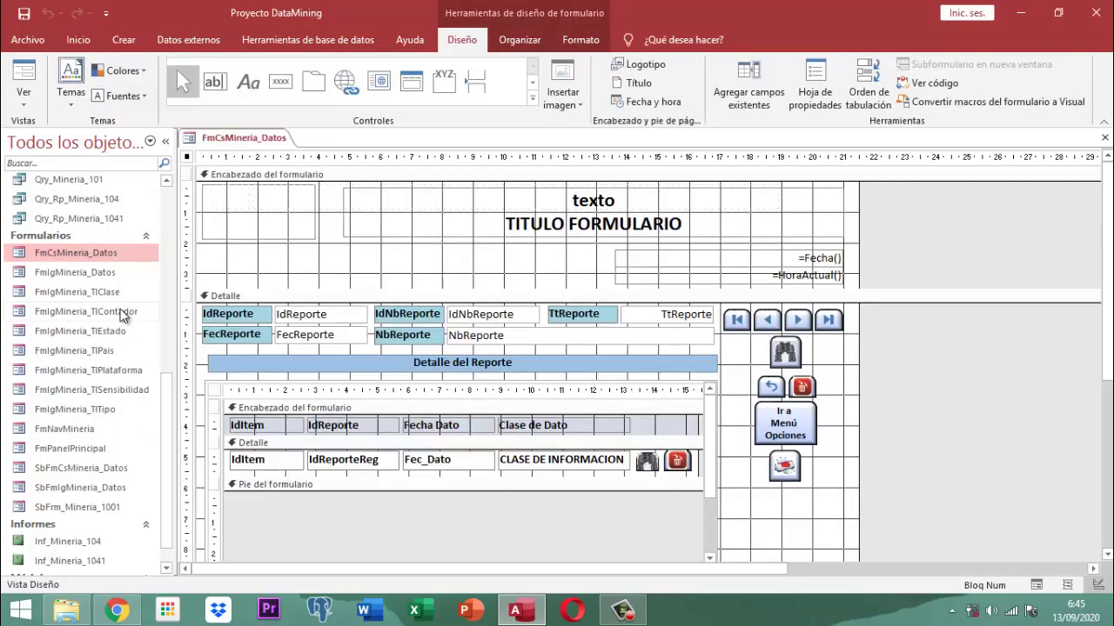
Create a code procedure for the on-click event of the form's BtnImprimir print button using the code builder.
{"action": "left_click", "coordinate": [787, 478]}
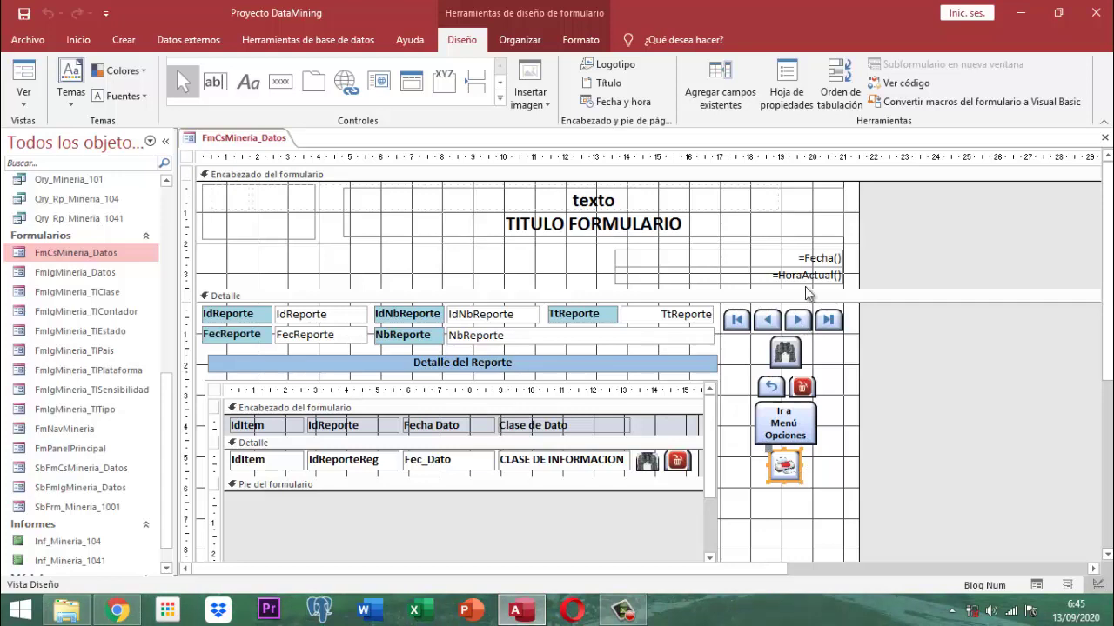
{"action": "left_click", "coordinate": [794, 91]}
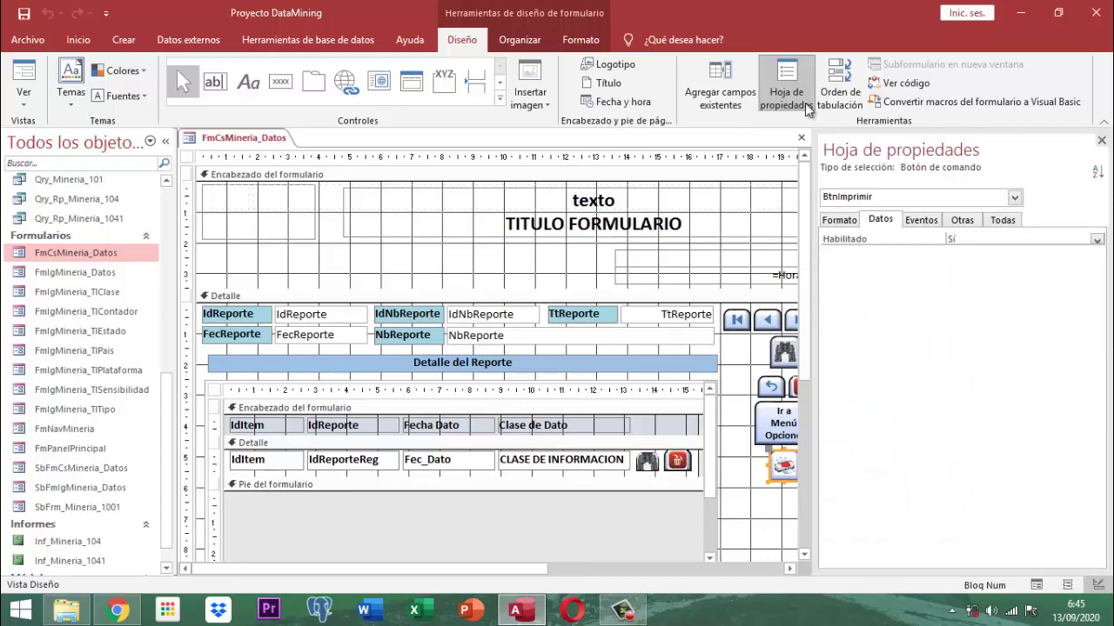
{"action": "left_click", "coordinate": [918, 223]}
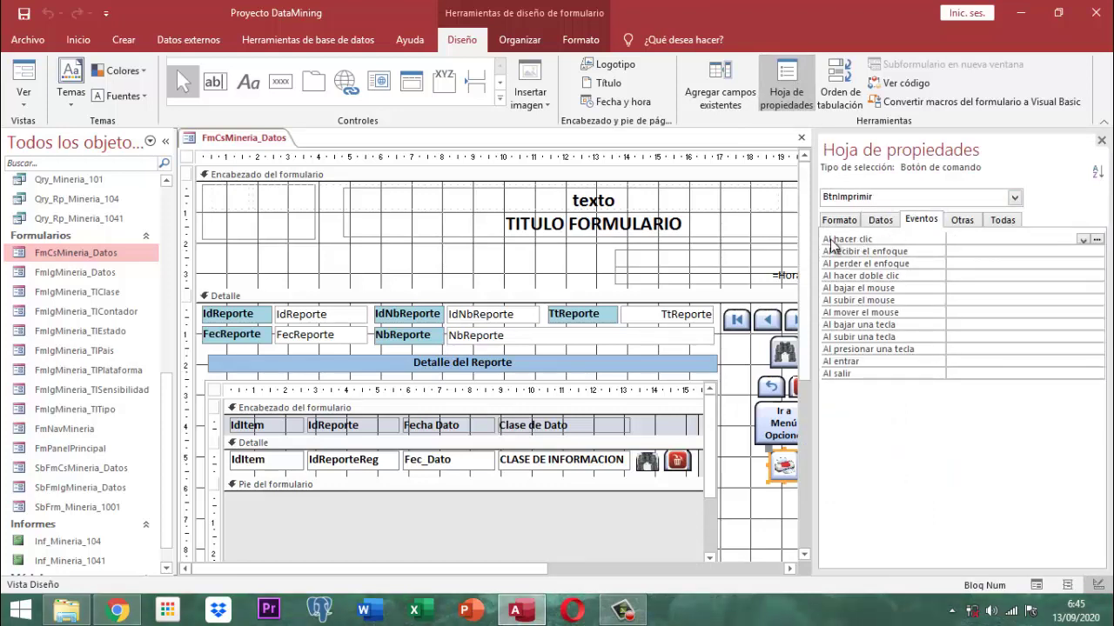
{"action": "left_click", "coordinate": [1096, 239]}
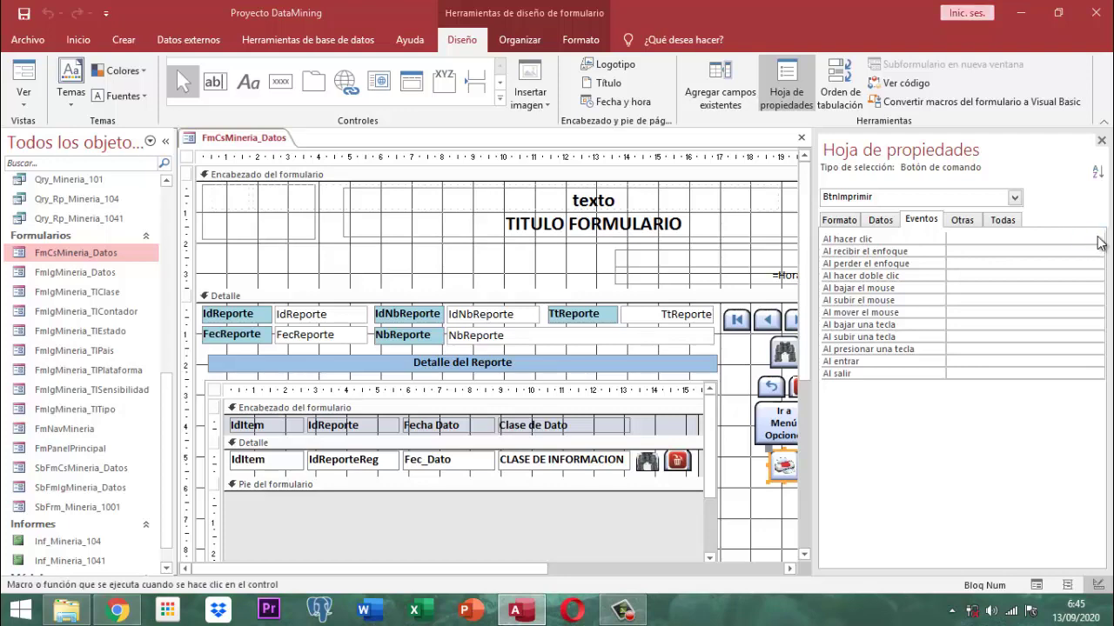
{"action": "left_click", "coordinate": [533, 178]}
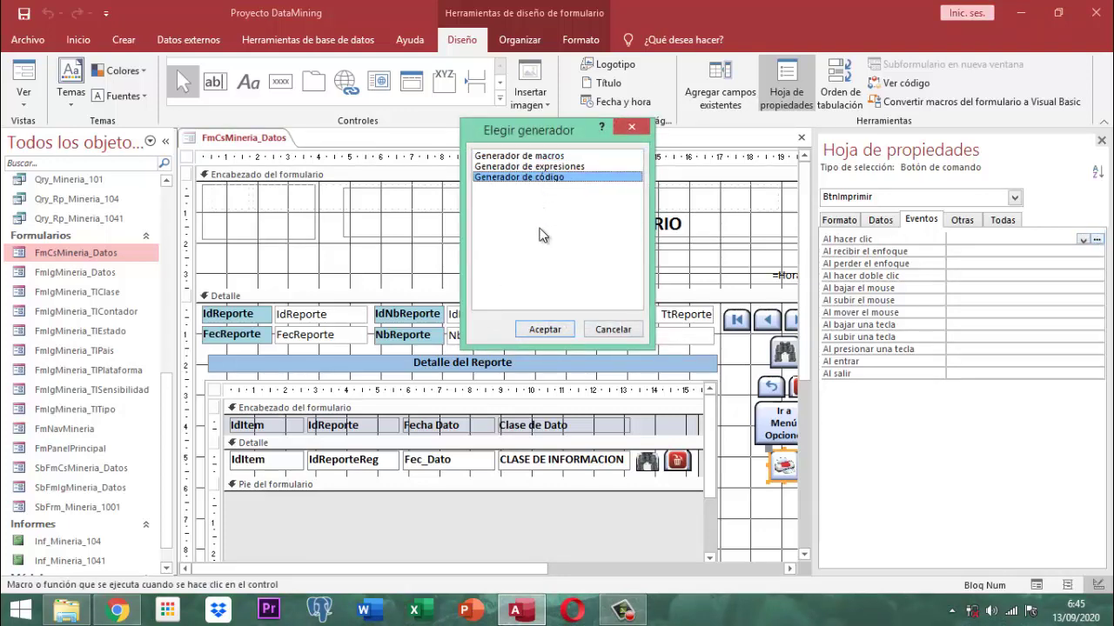
{"action": "left_click", "coordinate": [543, 328]}
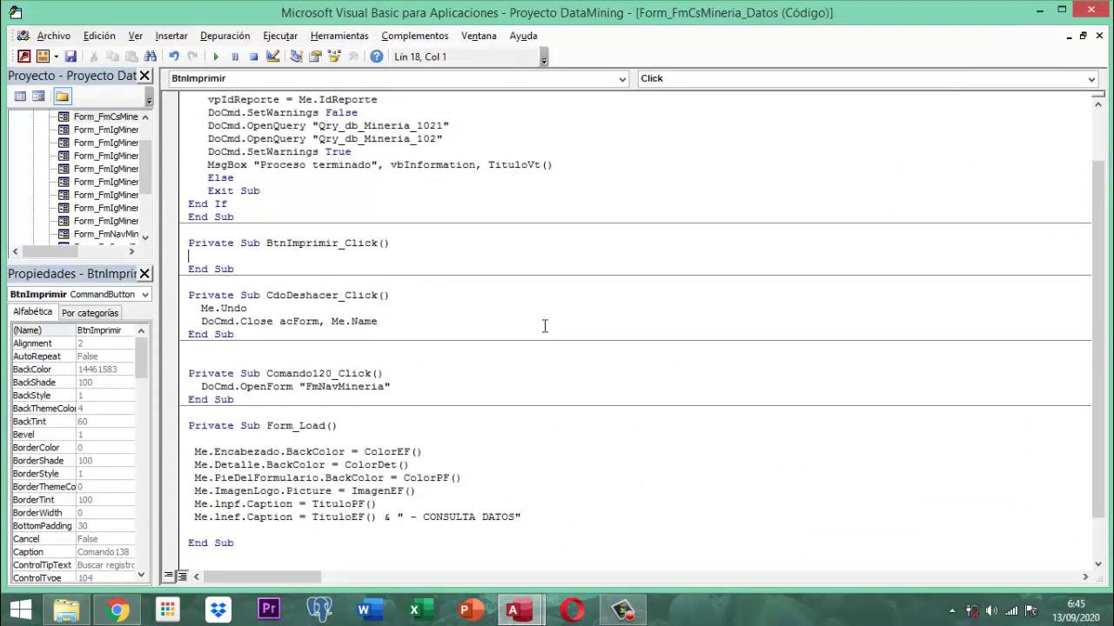
Add the statement DoCmd.RunCommand acCmdSelectRecord to the BtnImprimir_Click procedure.
{"action": "type", "text": "do"}
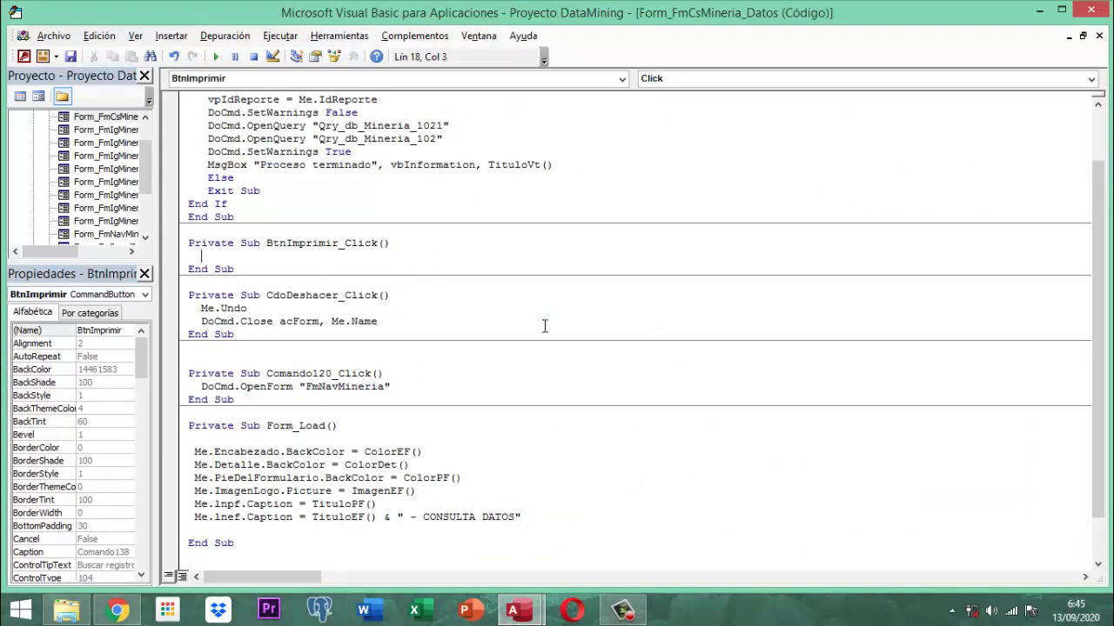
{"action": "type", "text": "c"}
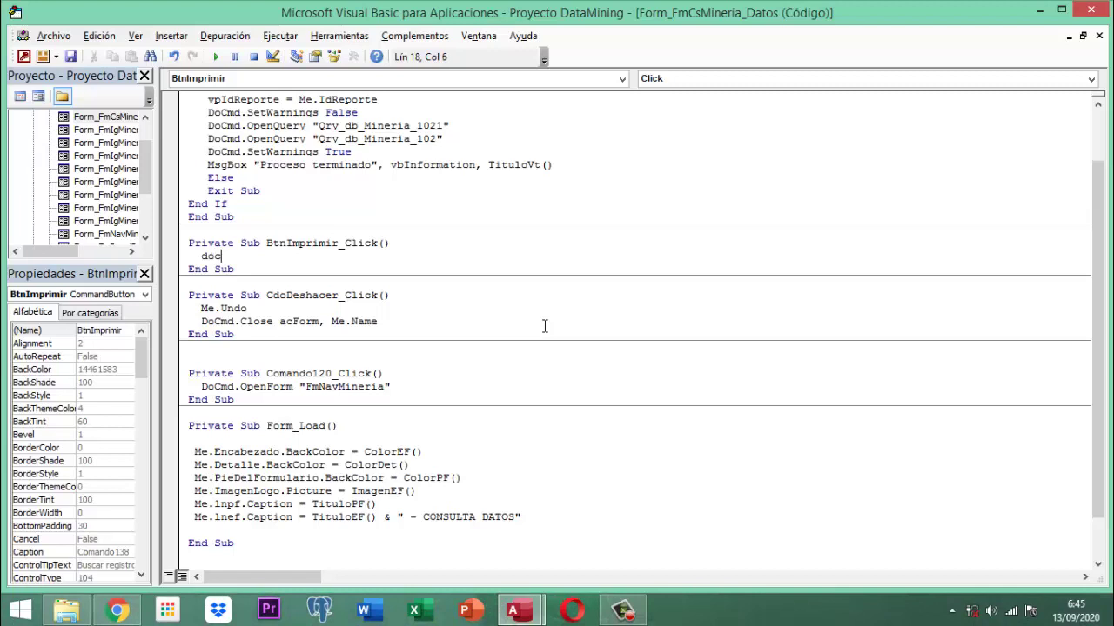
{"action": "type", "text": "md.RunCommand "}
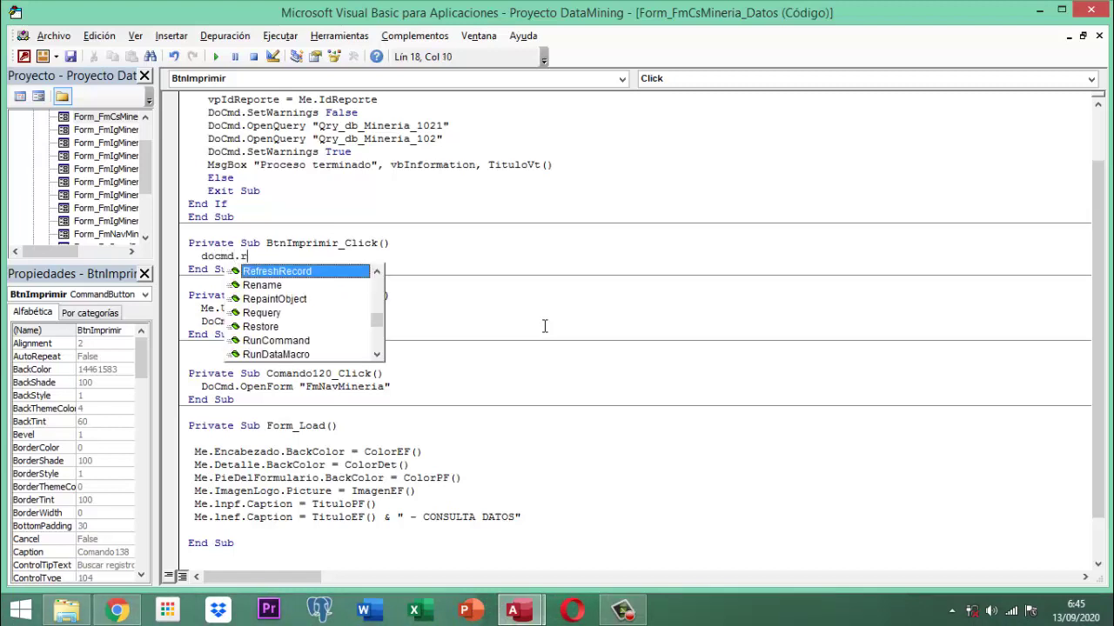
{"action": "type", "text": "ac"}
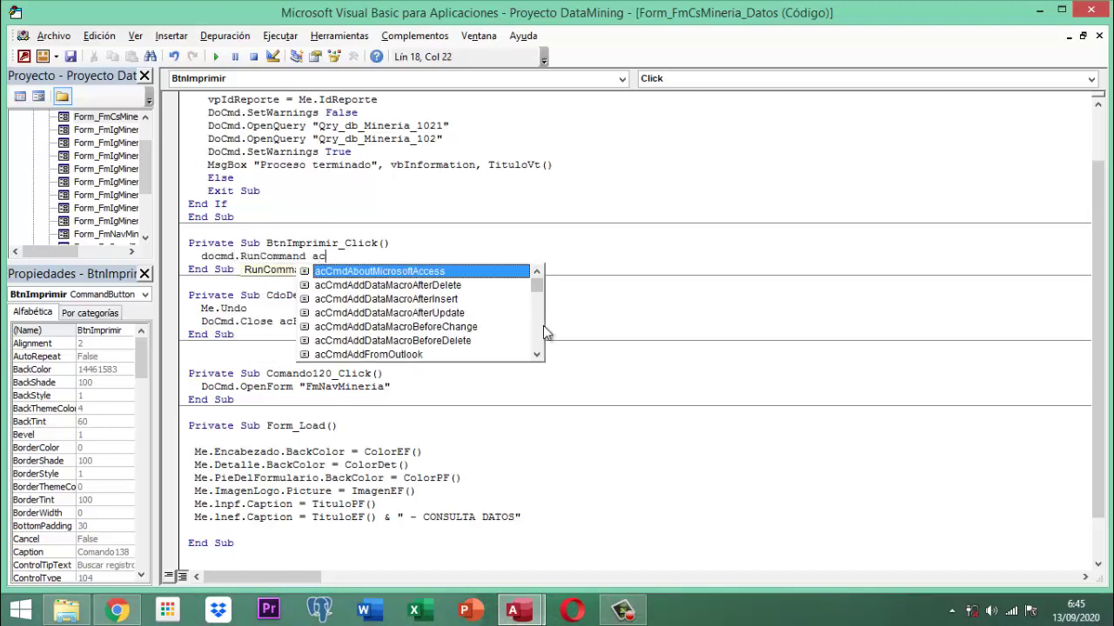
{"action": "type", "text": "cmdselectr"}
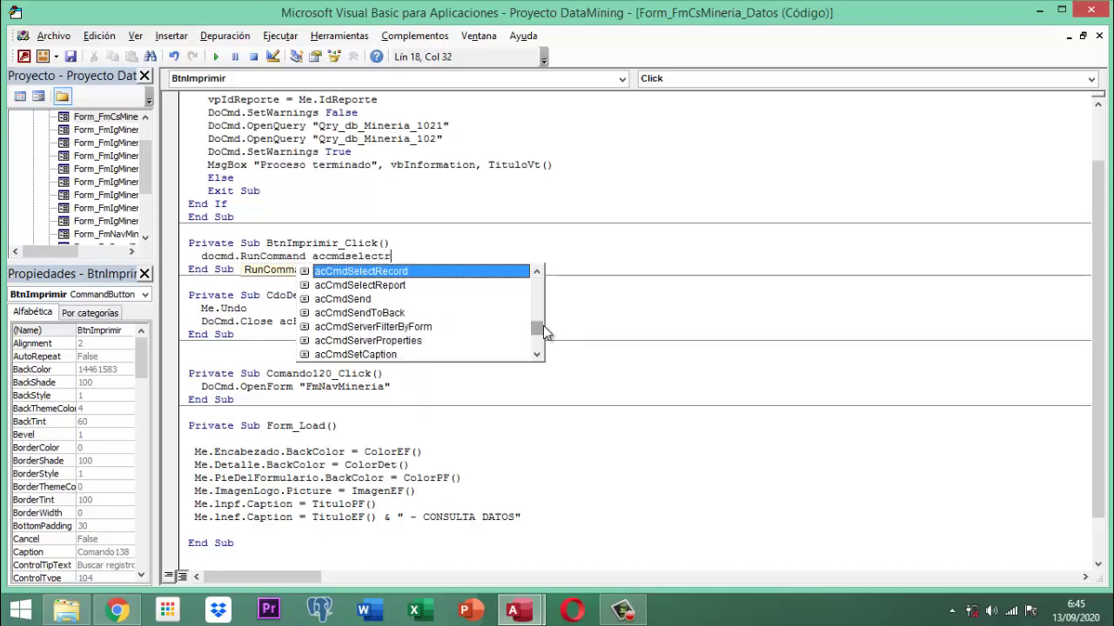
{"action": "key", "text": "Tab"}
{"action": "key", "text": "Return"}
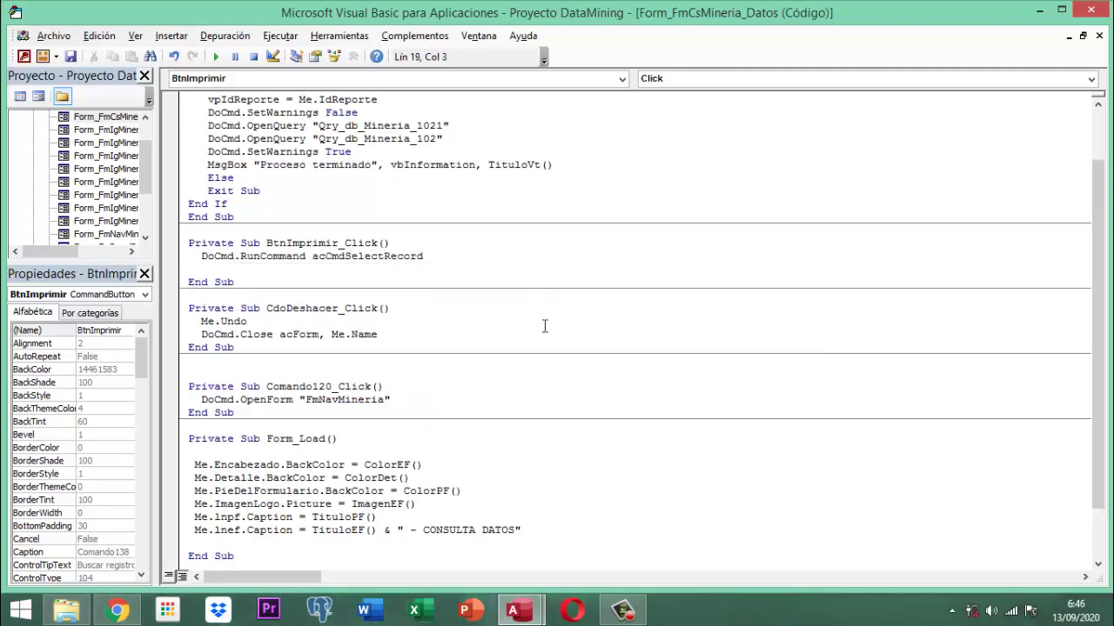
Assign Me.IdReporte to the variable vpIdReporteRp on the line below the select-record command.
{"action": "type", "text": "vpIdreporterp "}
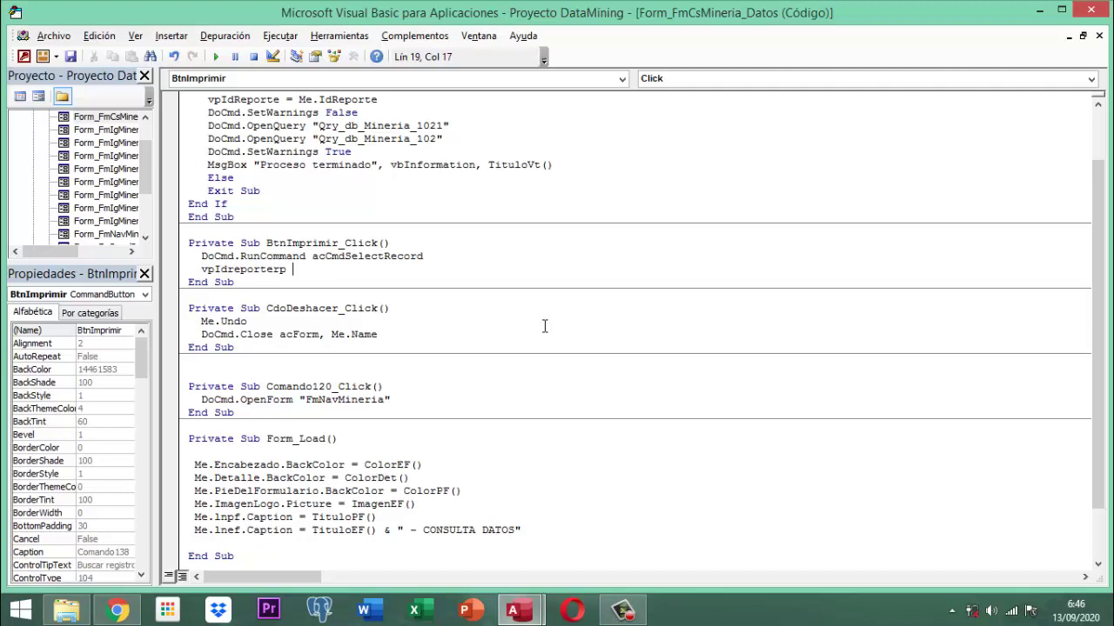
{"action": "type", "text": "= Me.id"}
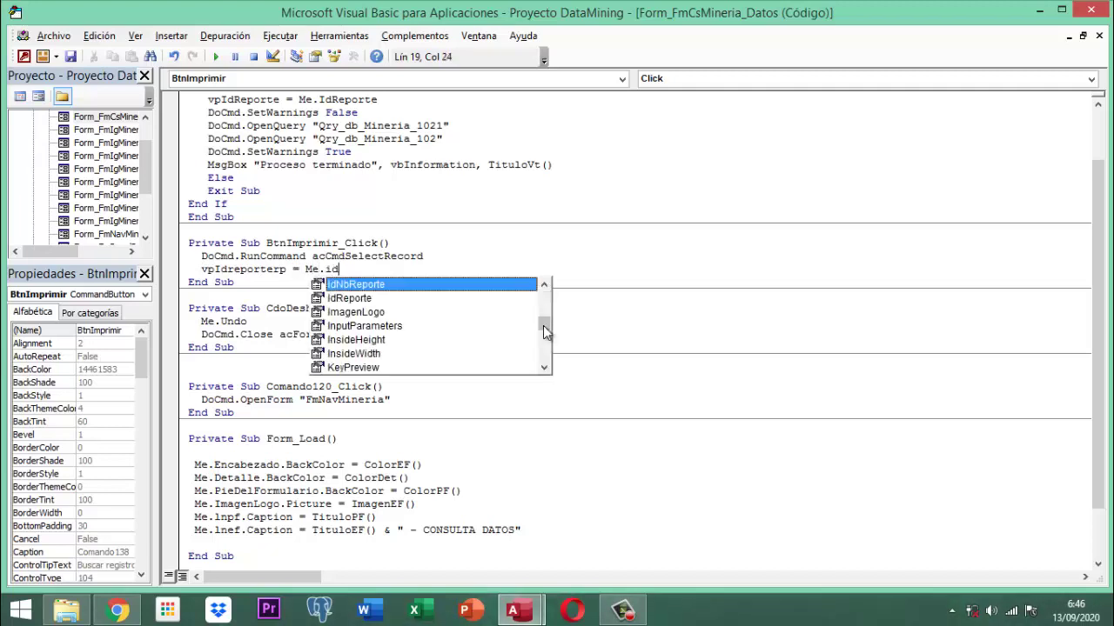
{"action": "type", "text": "rte"}
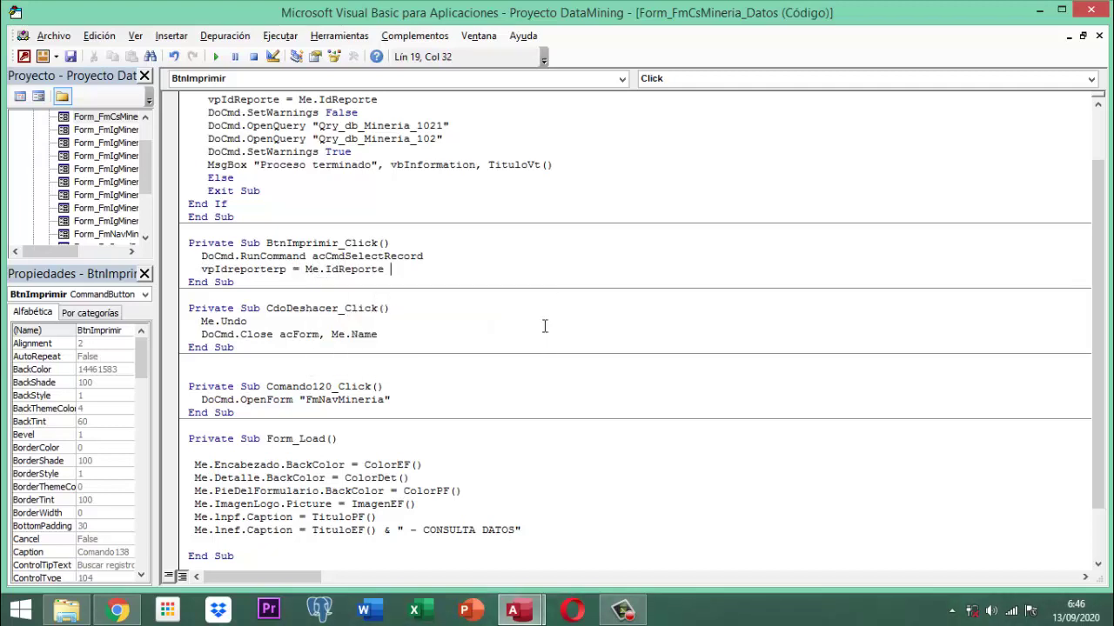
{"action": "key", "text": "Return"}
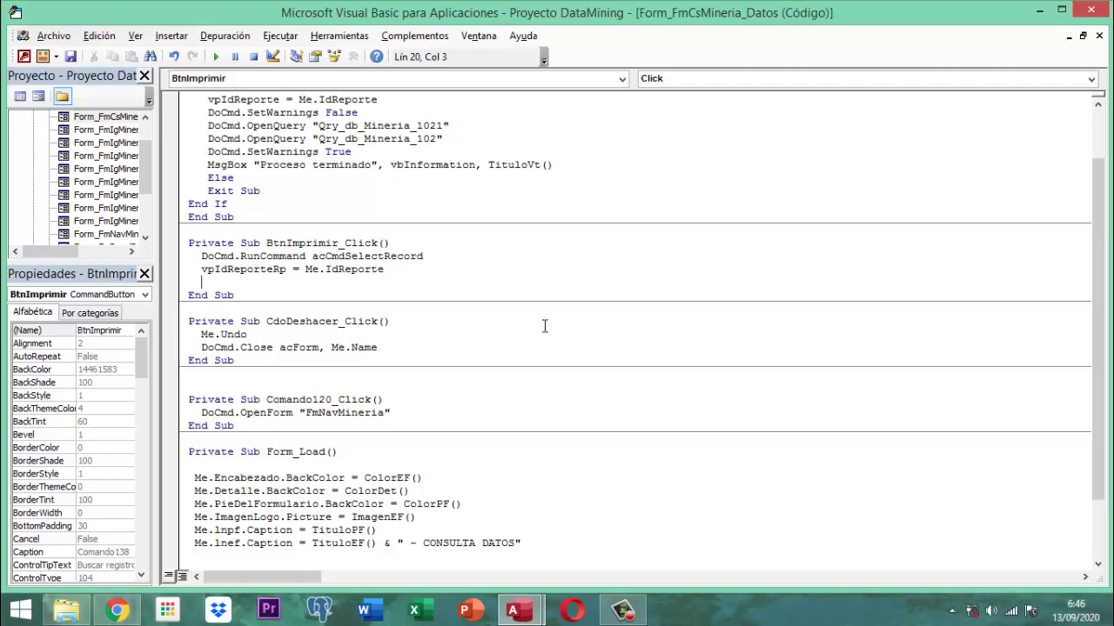
Add a DoCmd.OpenReport statement that opens the report "Inf_Mineria_104" with the view argument acViewPreview.
{"action": "type", "text": "docmd.OpenReport "}
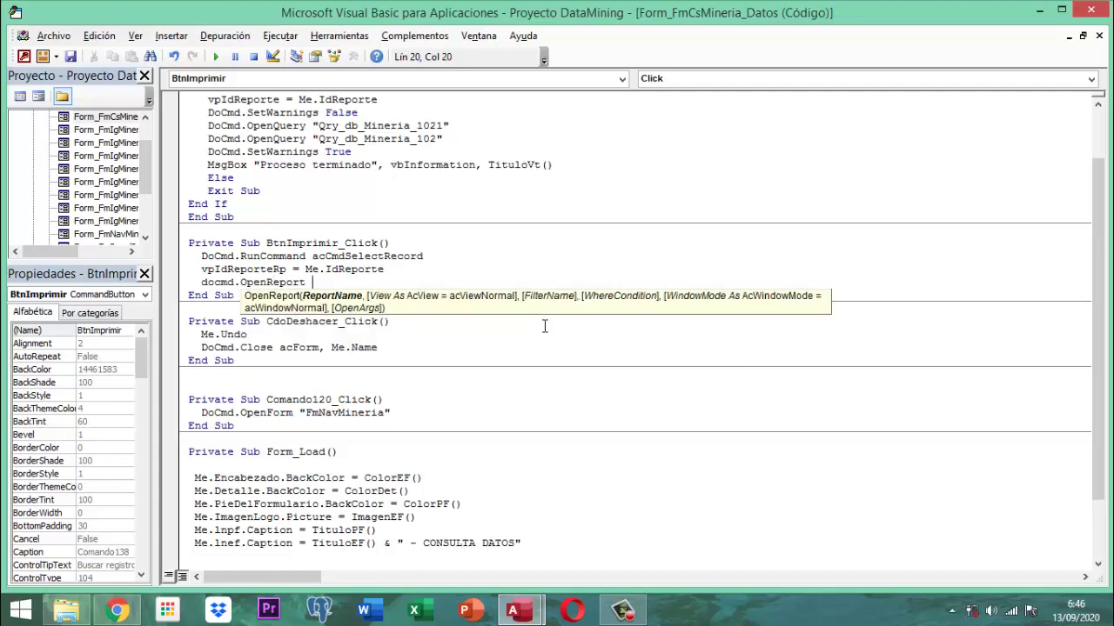
{"action": "type", "text": "\""}
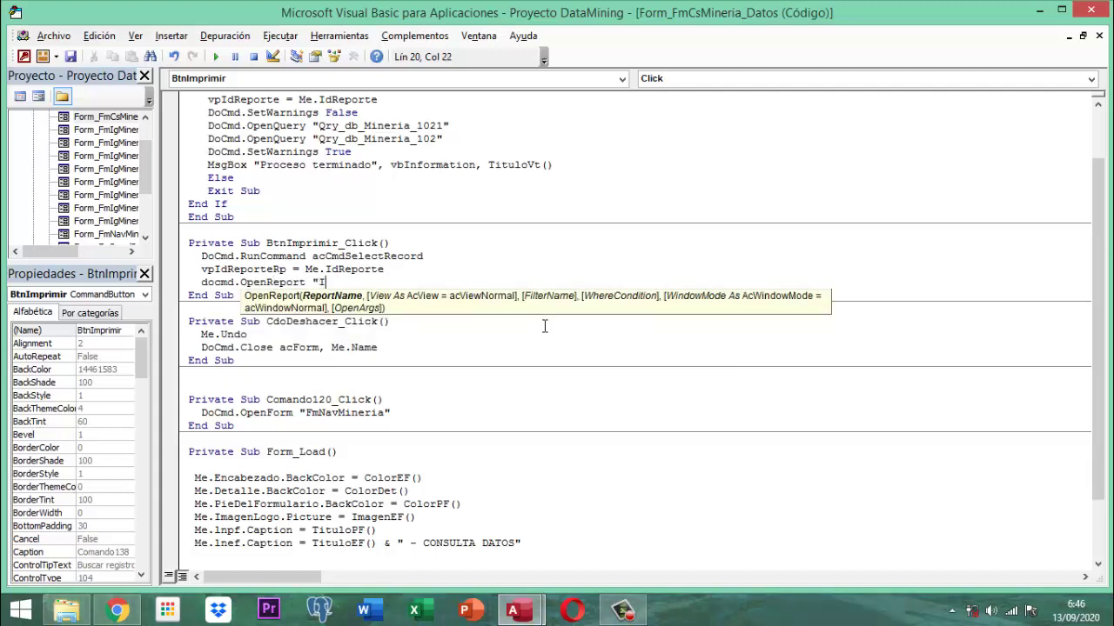
{"action": "type", "text": "Inf_"}
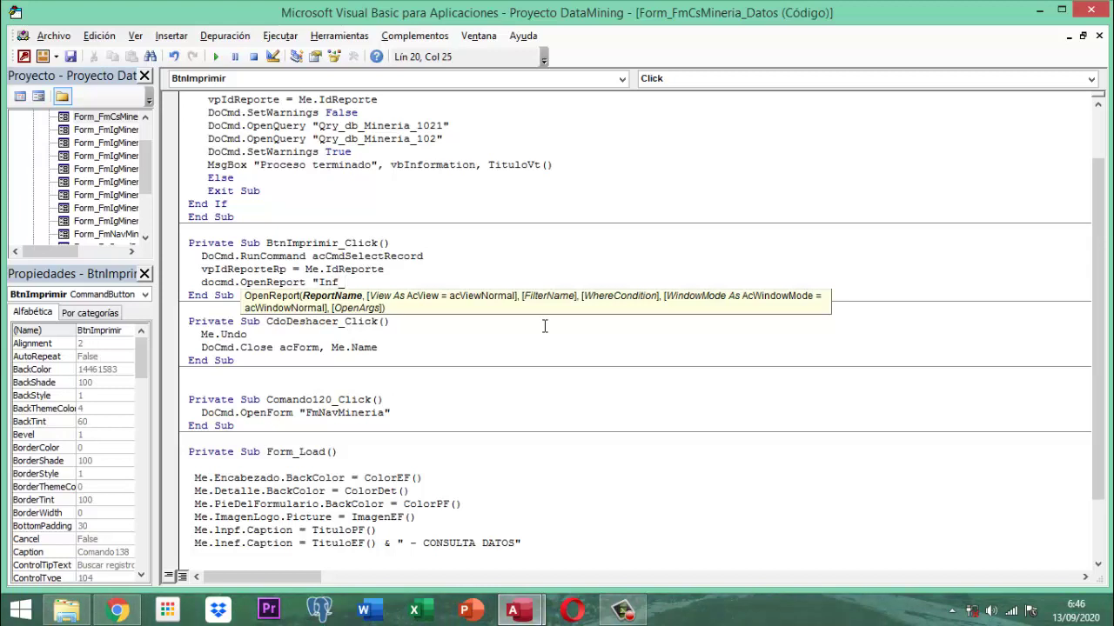
{"action": "type", "text": "Mineria_104\""}
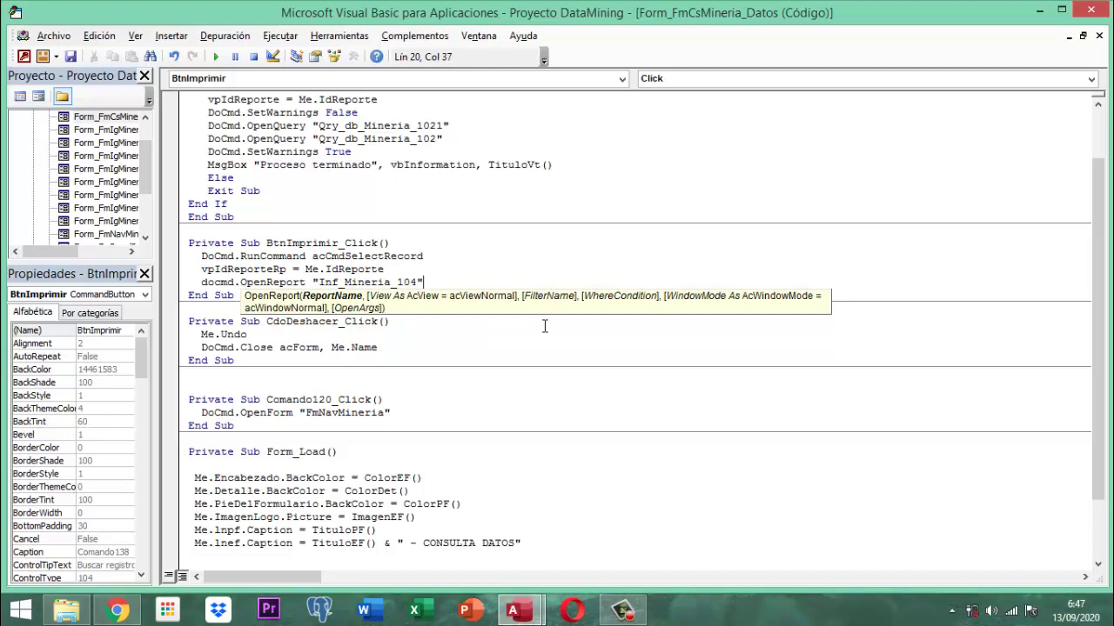
{"action": "type", "text": ","}
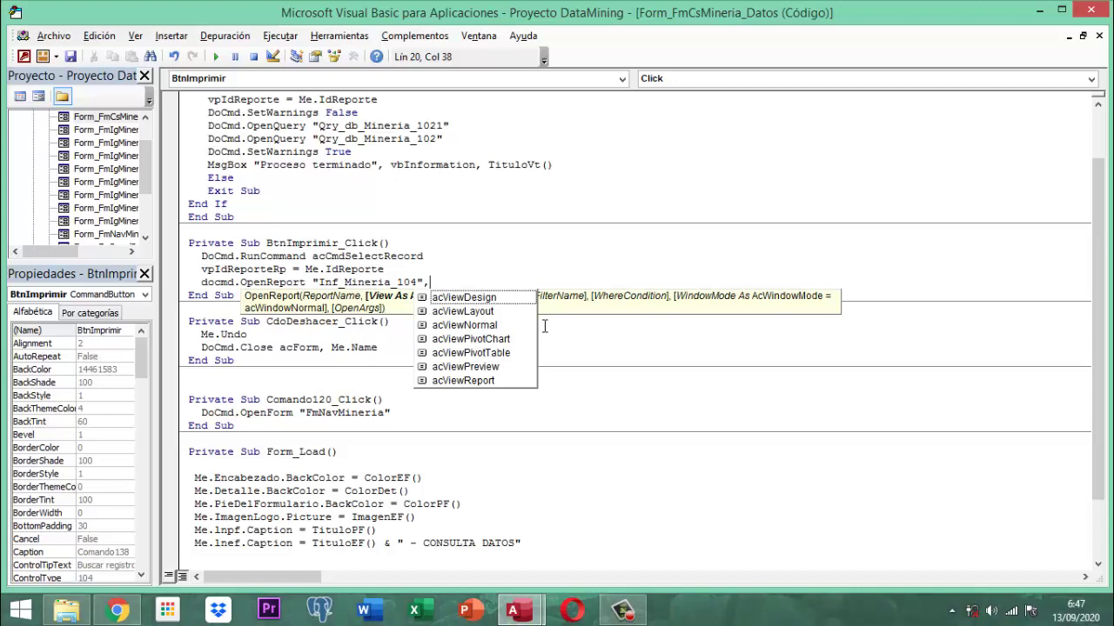
{"action": "key", "text": "Down"}
{"action": "key", "text": "Down"}
{"action": "key", "text": "Down"}
{"action": "key", "text": "Down"}
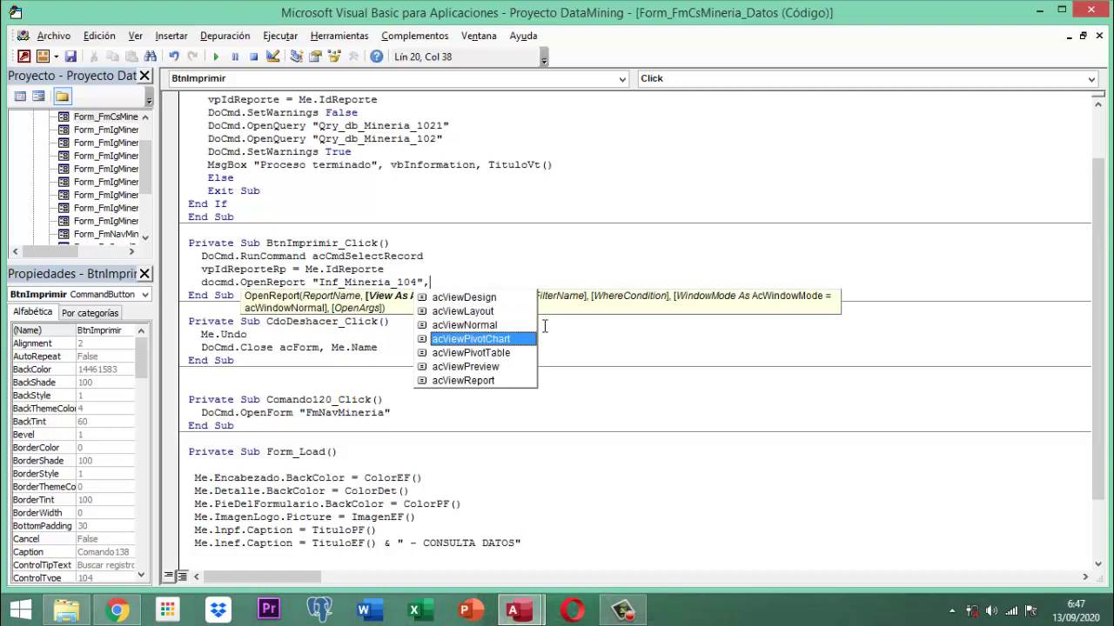
{"action": "key", "text": "Down"}
{"action": "key", "text": "Down"}
{"action": "key", "text": "Down"}
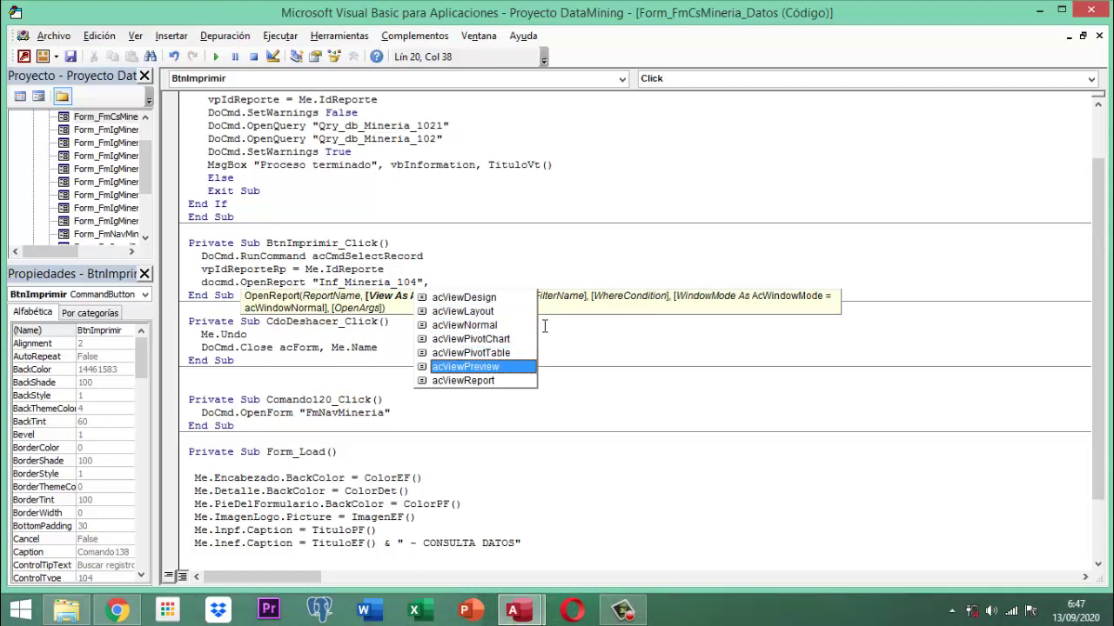
{"action": "key", "text": "Up"}
{"action": "key", "text": "space"}
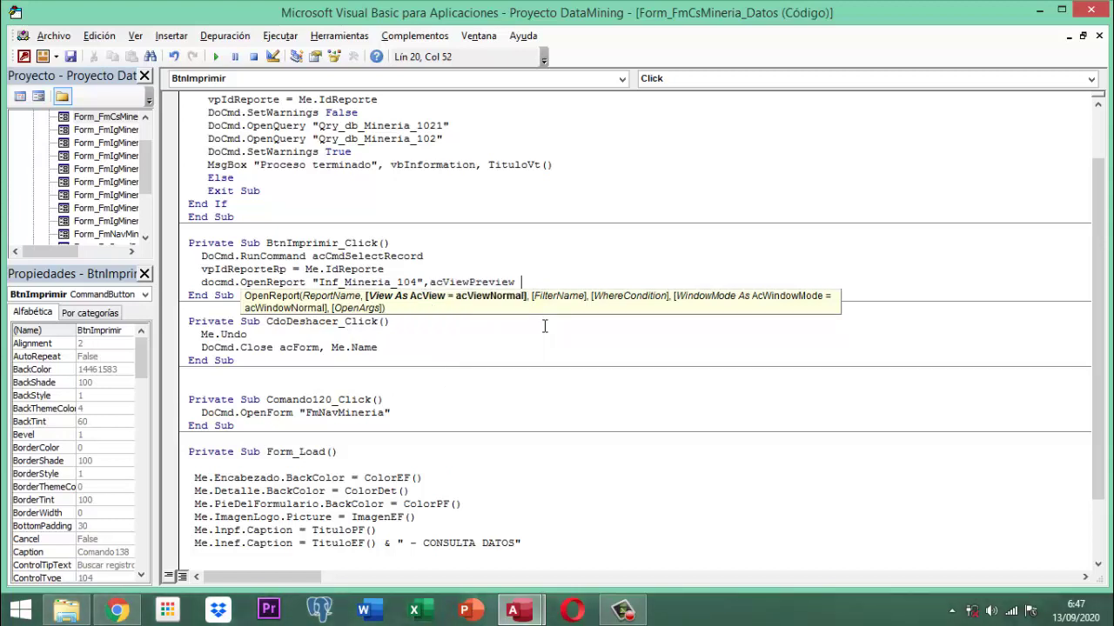
Close the code editor and the property sheet, and close the FmCsMineria_Datos form.
{"action": "left_click", "coordinate": [1089, 12]}
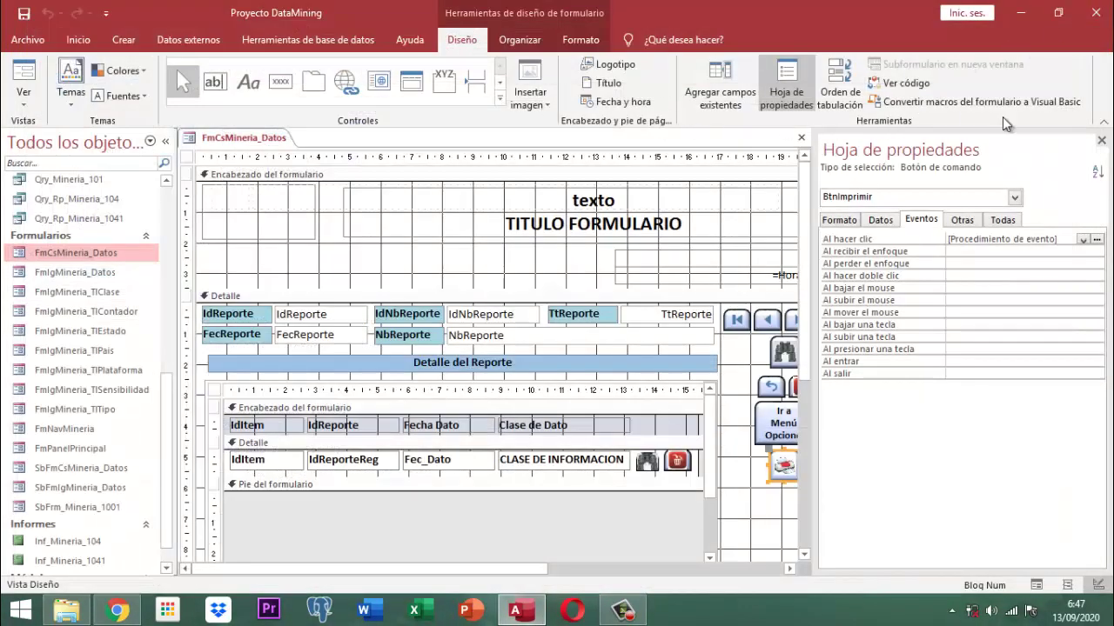
{"action": "left_click", "coordinate": [1101, 140]}
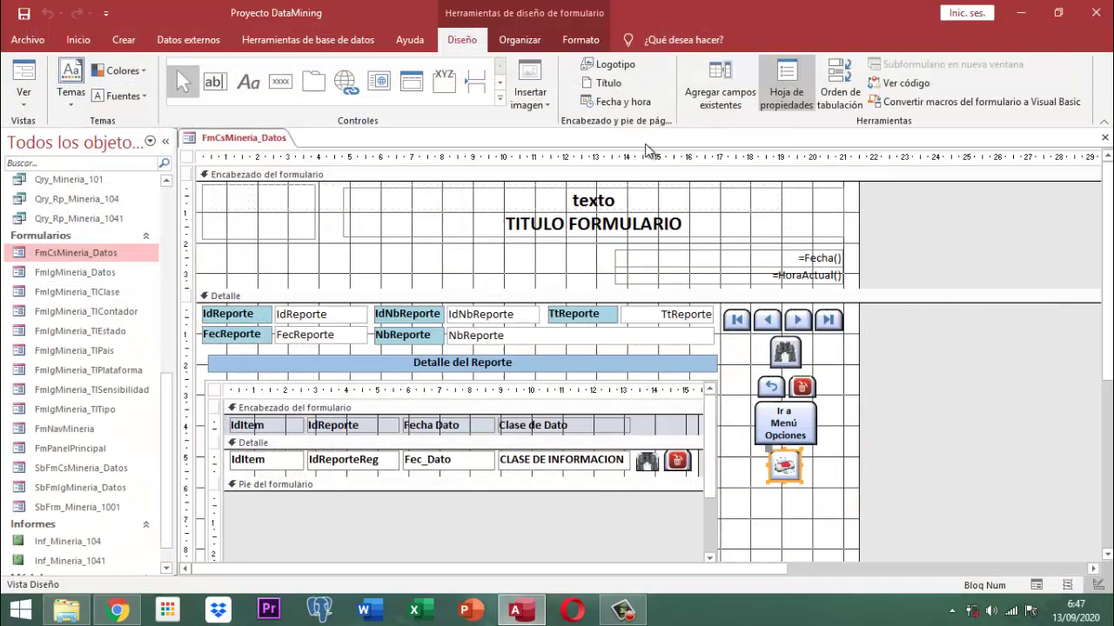
{"action": "right_click", "coordinate": [240, 142]}
{"action": "left_click", "coordinate": [266, 148]}
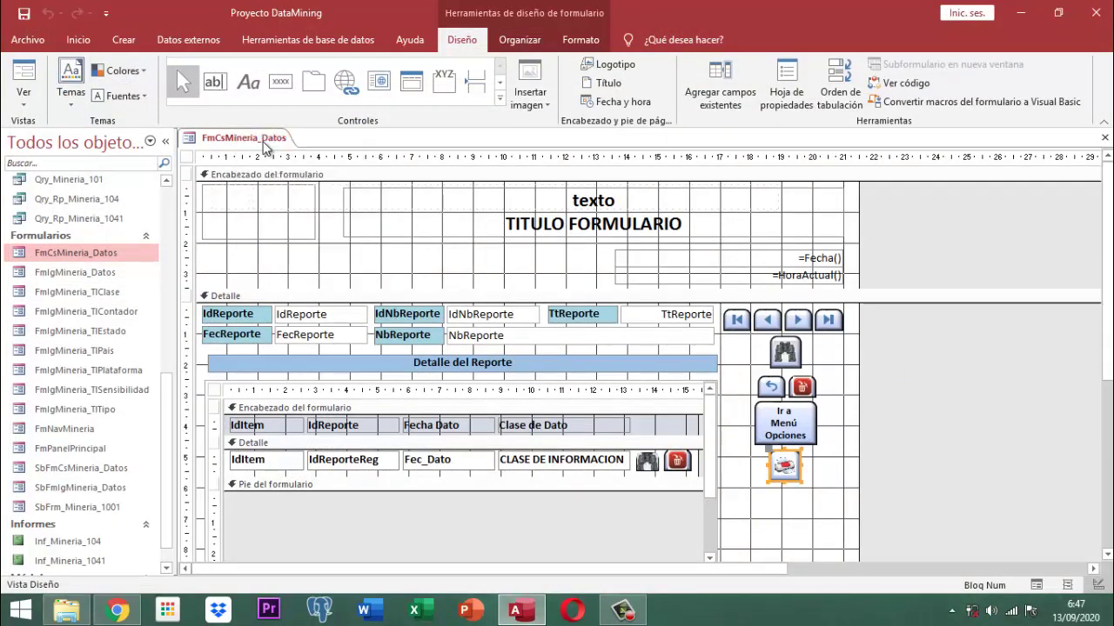
{"action": "right_click", "coordinate": [266, 148]}
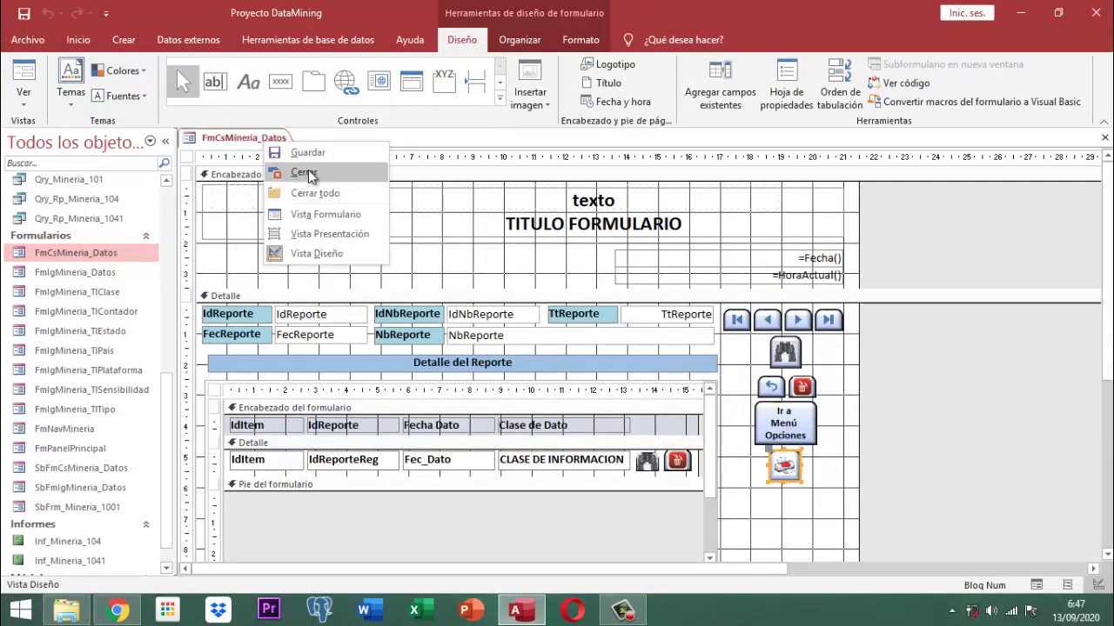
{"action": "left_click", "coordinate": [299, 174]}
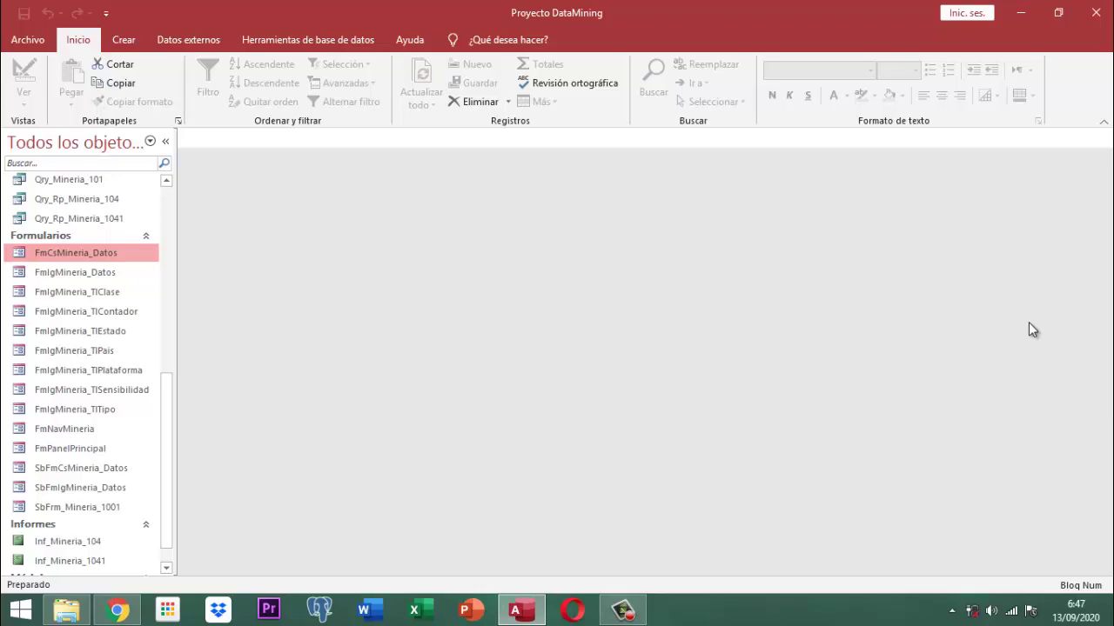
Check the tab order of the Detail section of the Inf_Mineria_104 report in Design view, accept it and close the report.
{"action": "left_click", "coordinate": [68, 543]}
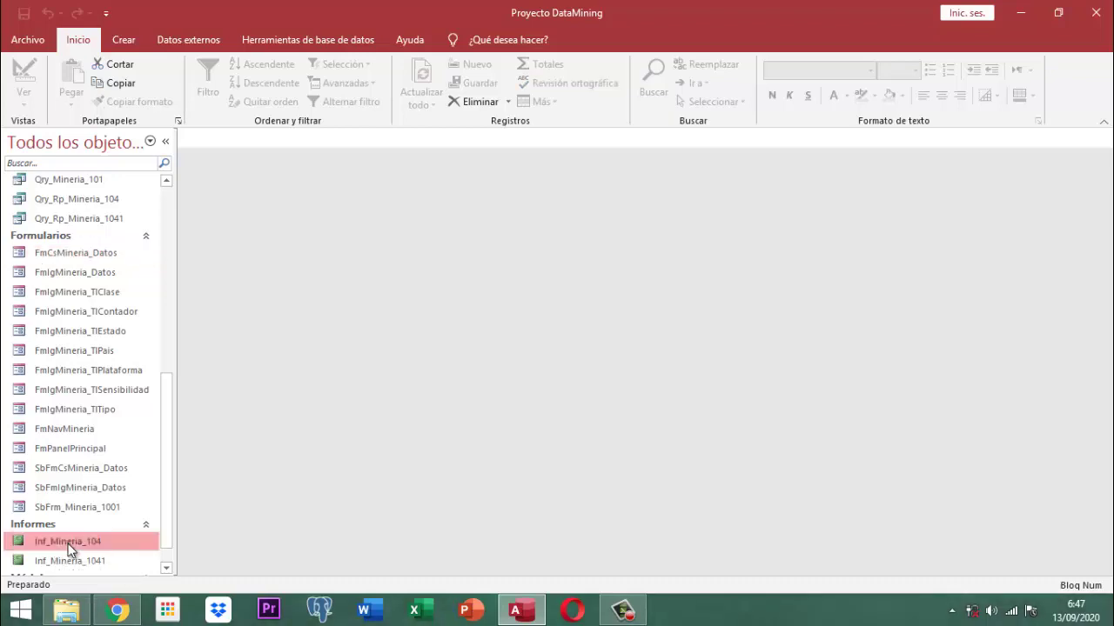
{"action": "right_click", "coordinate": [68, 544]}
{"action": "left_click", "coordinate": [153, 327]}
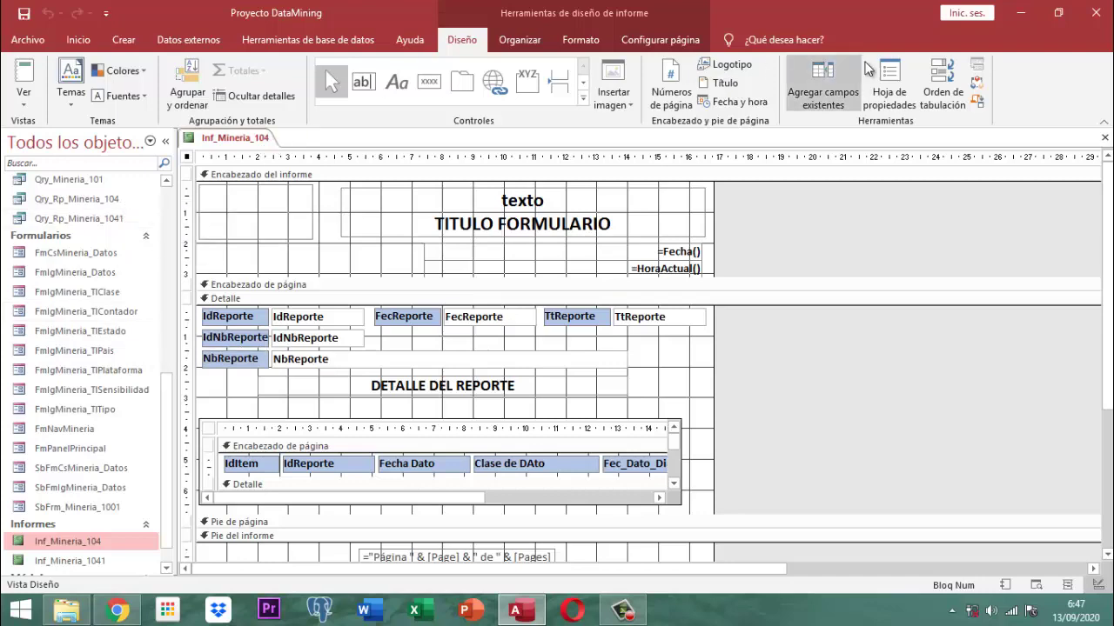
{"action": "left_click", "coordinate": [957, 69]}
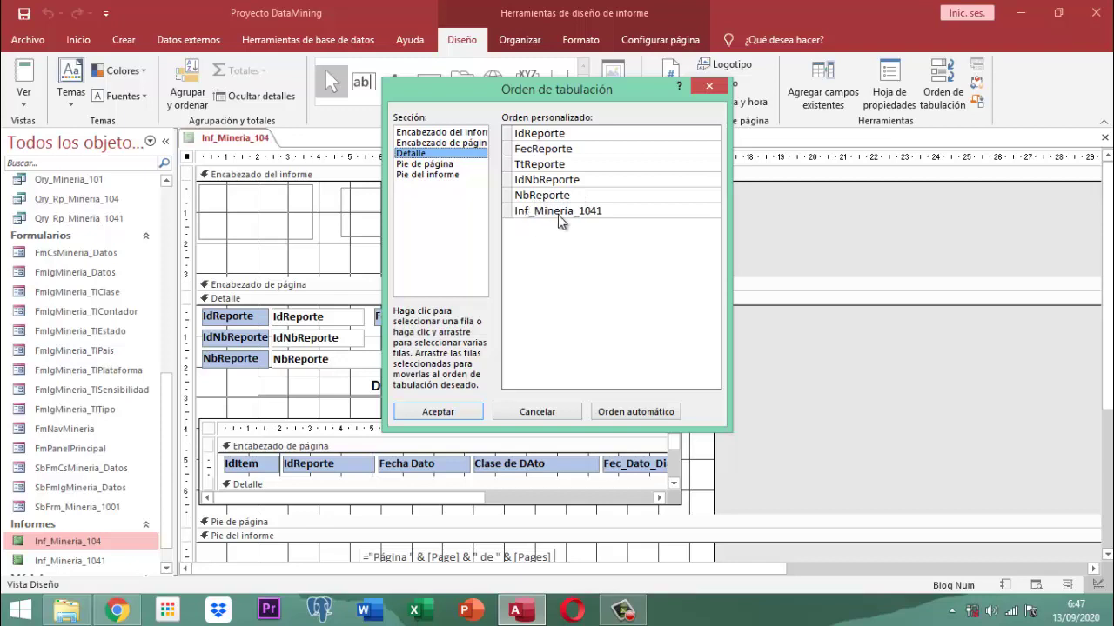
{"action": "left_click", "coordinate": [468, 413]}
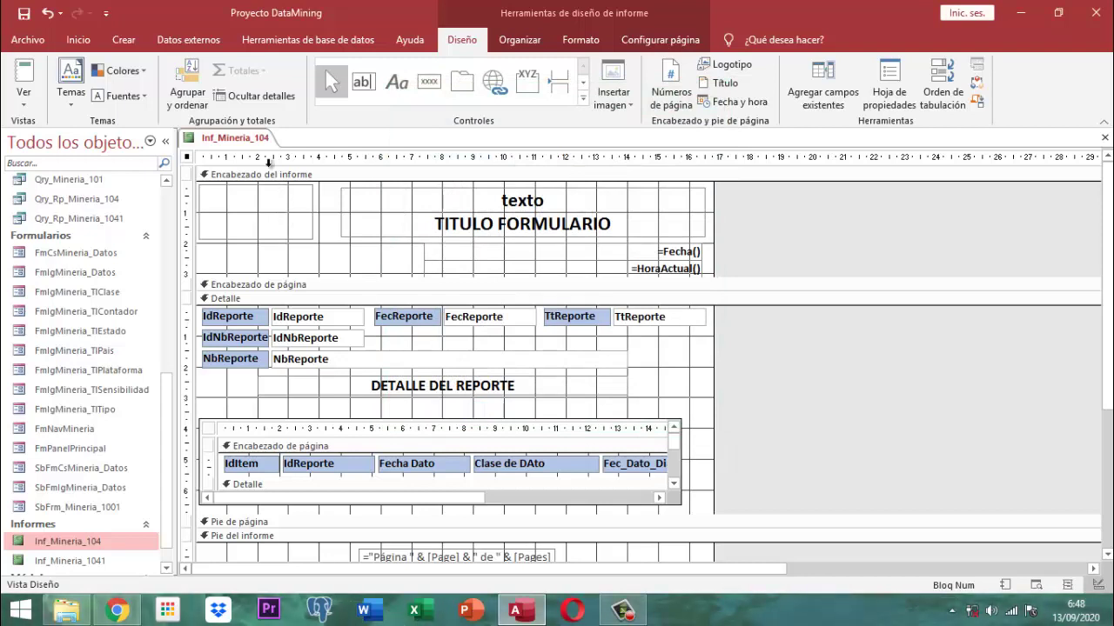
{"action": "right_click", "coordinate": [268, 139]}
{"action": "left_click", "coordinate": [307, 144]}
{"action": "right_click", "coordinate": [253, 138]}
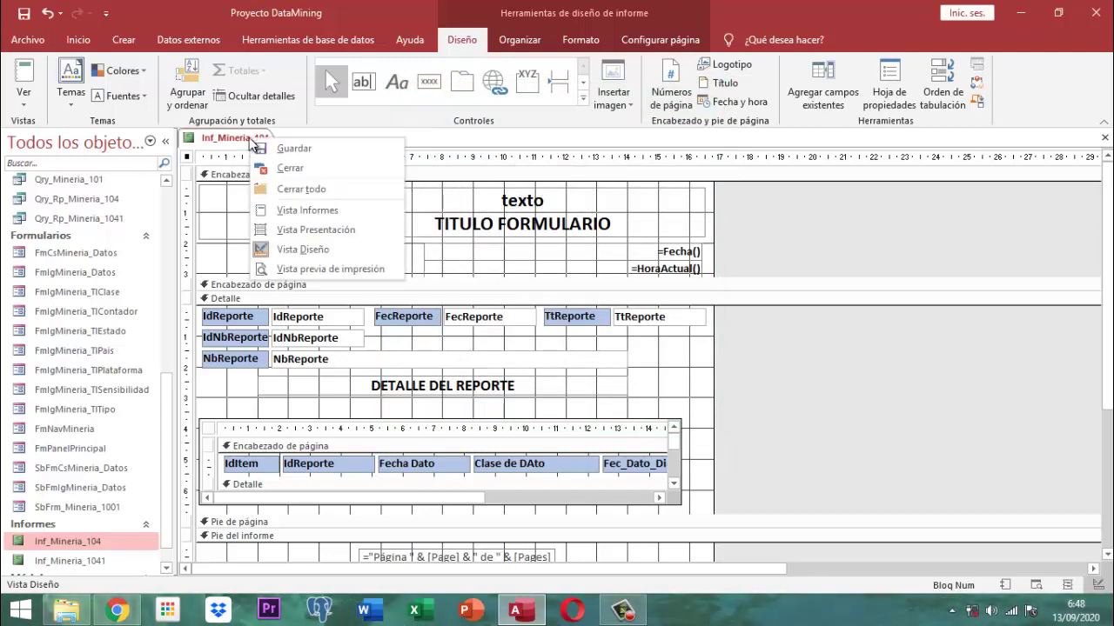
{"action": "left_click", "coordinate": [287, 168]}
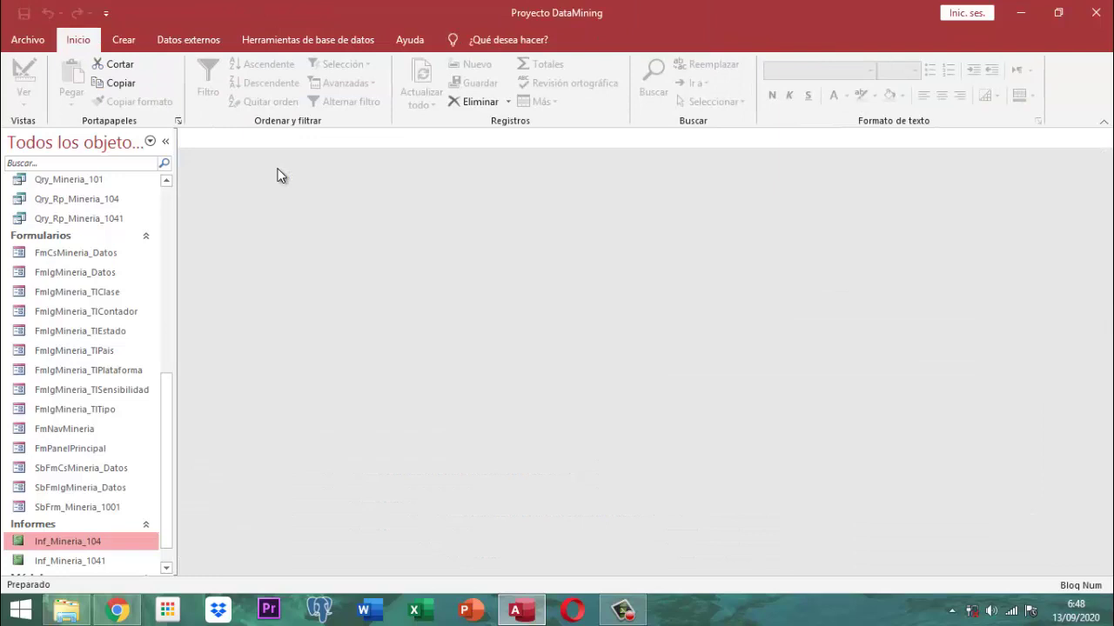
Search the database objects for "prin" and open the FmPanelPrincipal form.
{"action": "left_click", "coordinate": [52, 161]}
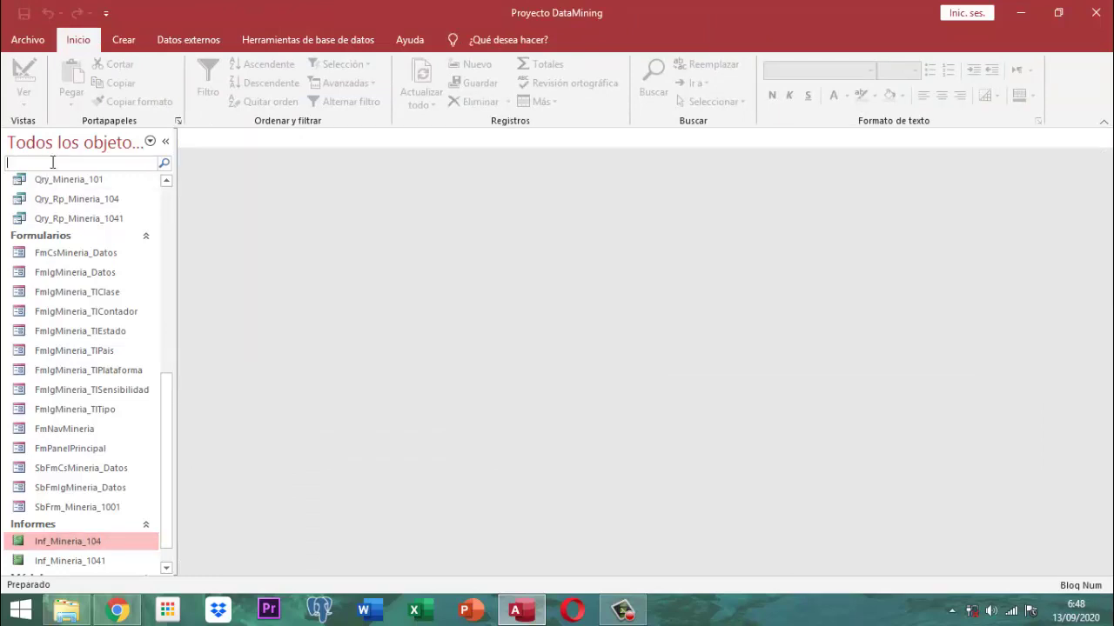
{"action": "type", "text": "prin"}
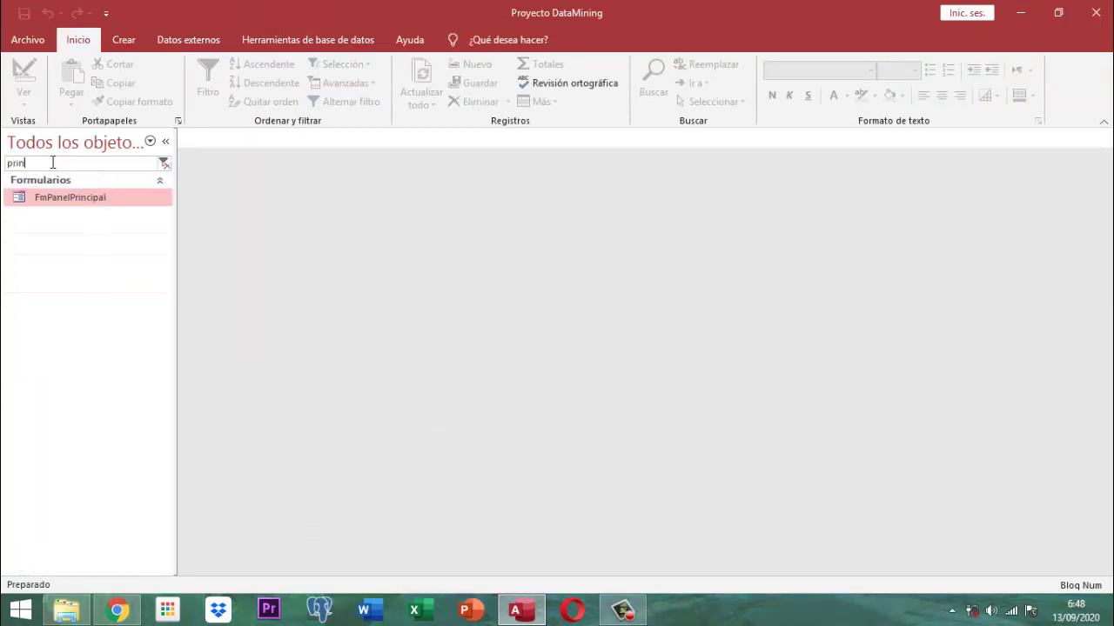
{"action": "key", "text": "Return"}
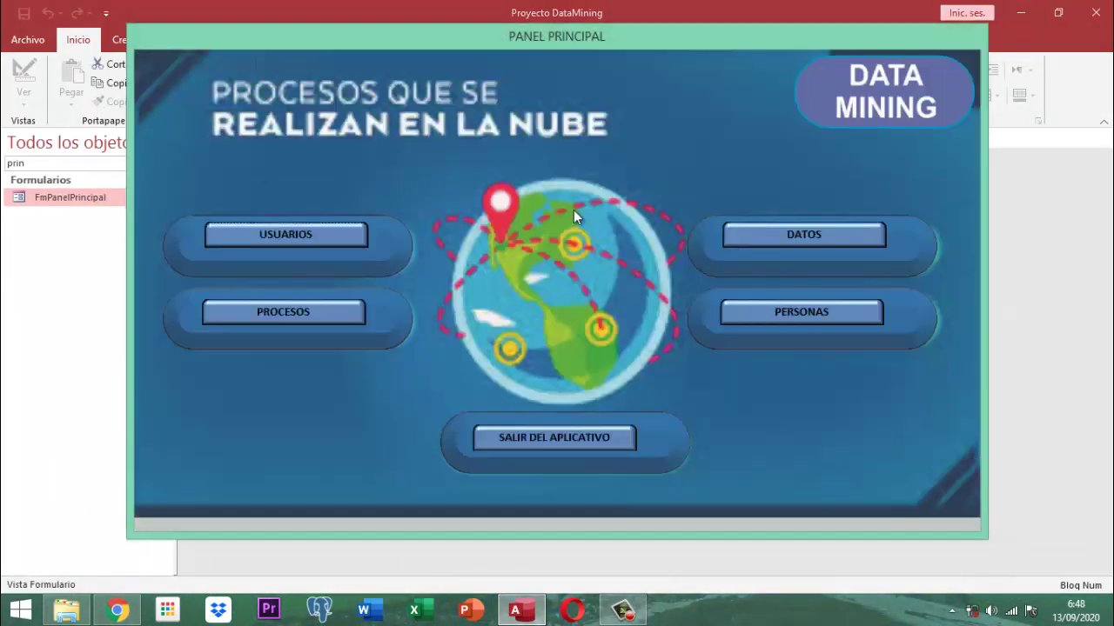
Open the data query form through the panel's DATOS option, answering No to entering a report, and go to the record with IdReporte 202006005.
{"action": "left_click", "coordinate": [853, 236]}
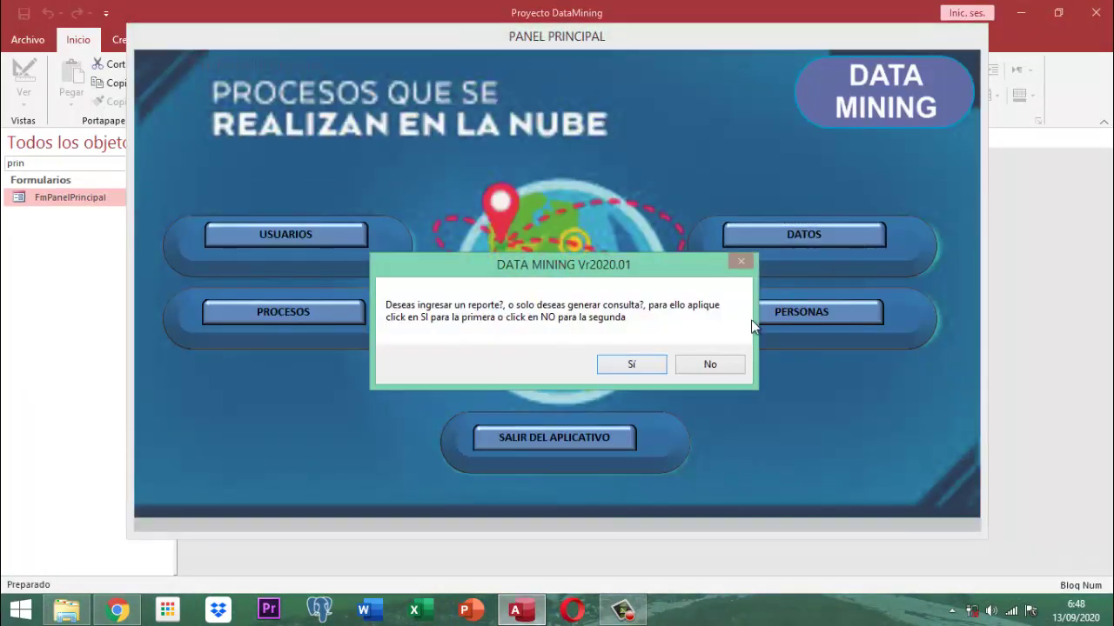
{"action": "left_click", "coordinate": [719, 365]}
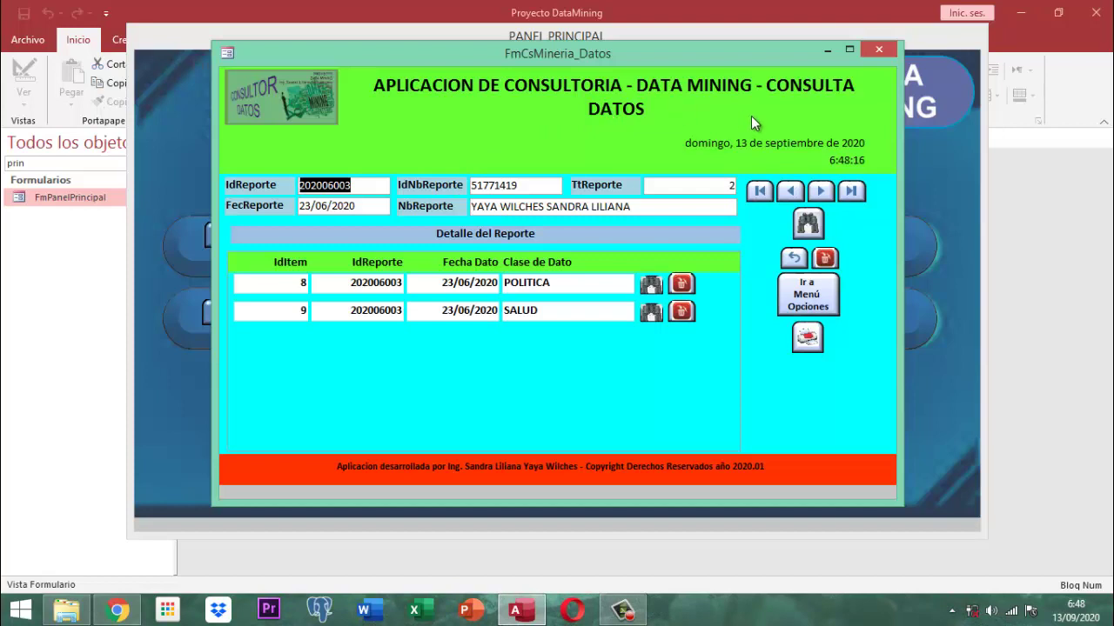
{"action": "left_click", "coordinate": [822, 191]}
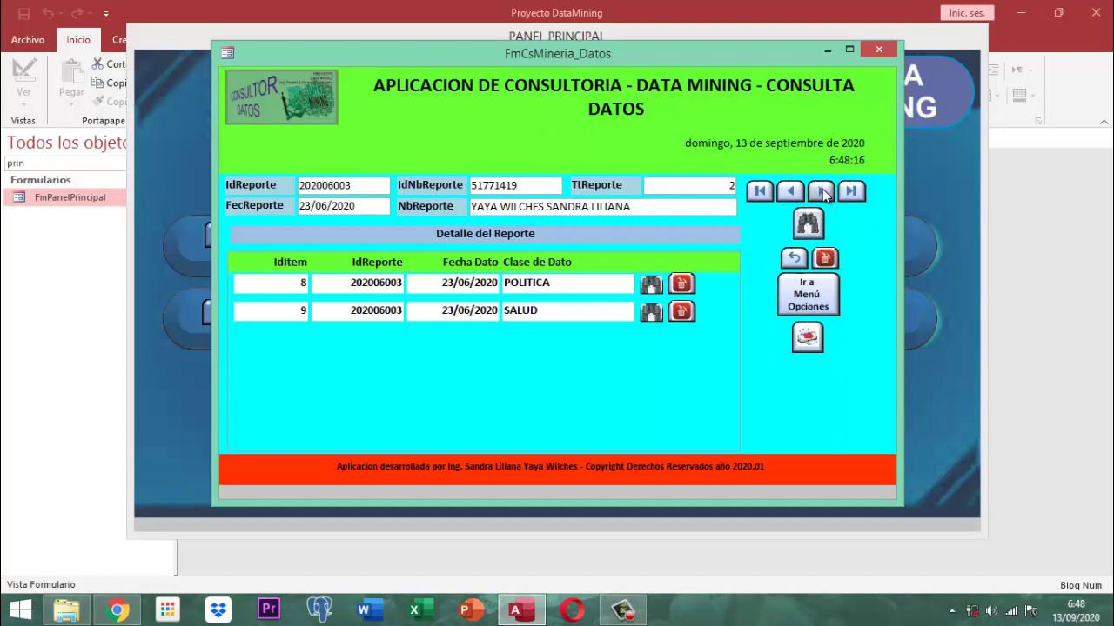
{"action": "left_click", "coordinate": [821, 192]}
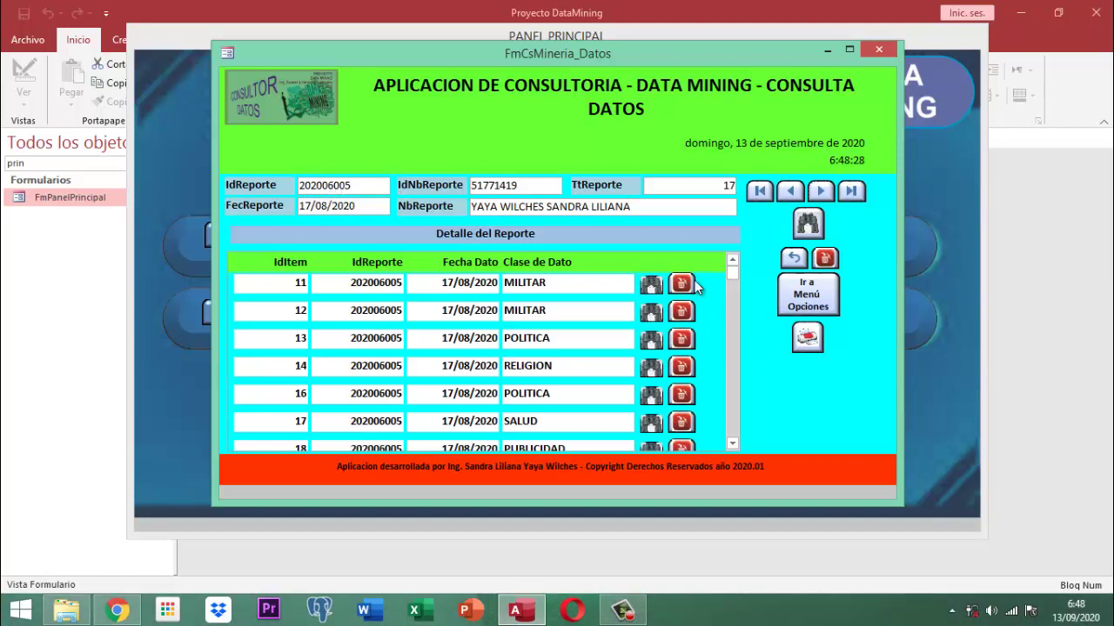
Preview the report for the current record and examine its logo, title, date and header fields.
{"action": "left_click", "coordinate": [807, 340]}
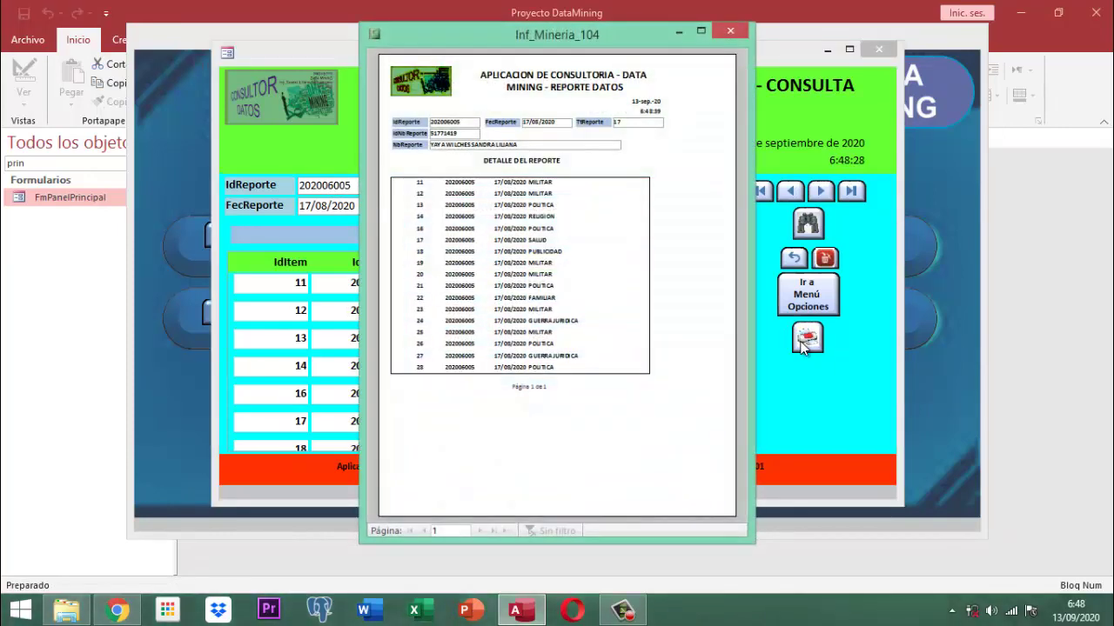
{"action": "left_click", "coordinate": [487, 98]}
{"action": "left_click", "coordinate": [438, 85]}
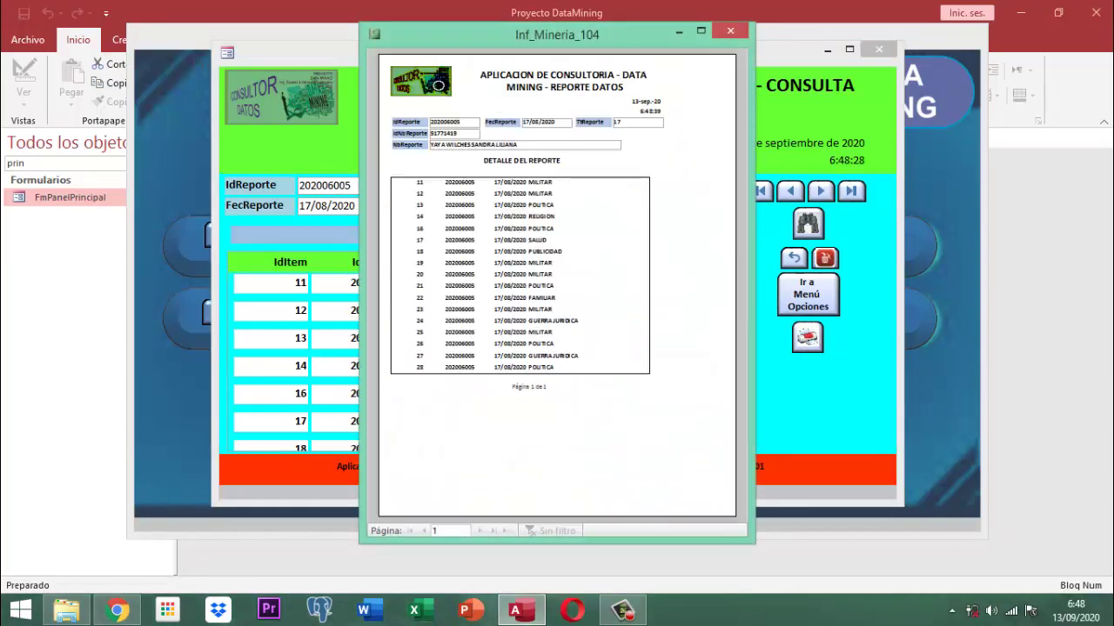
{"action": "left_click", "coordinate": [422, 82]}
{"action": "left_click", "coordinate": [443, 80]}
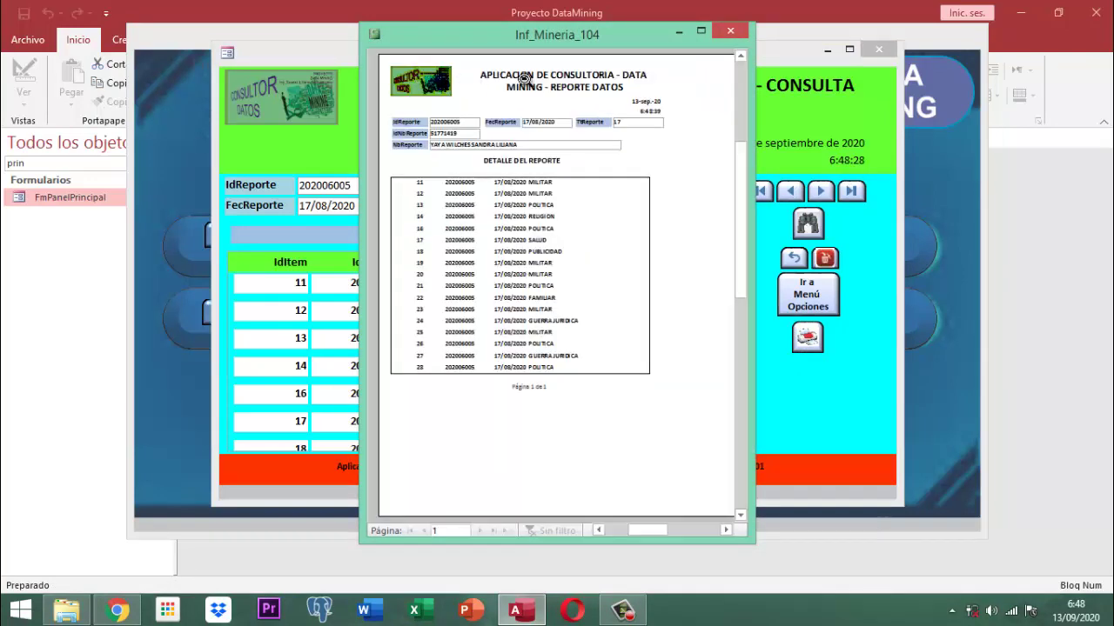
{"action": "left_click", "coordinate": [524, 79]}
{"action": "left_click", "coordinate": [525, 79]}
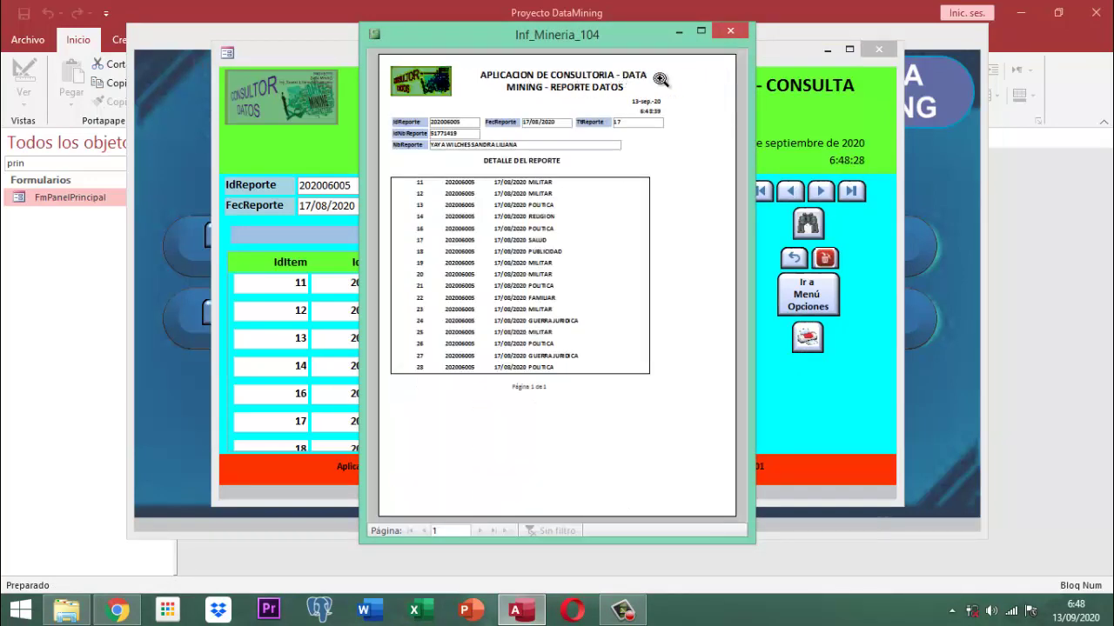
{"action": "left_click", "coordinate": [566, 106]}
{"action": "left_click", "coordinate": [663, 103]}
{"action": "left_click", "coordinate": [666, 112]}
{"action": "left_click", "coordinate": [655, 133]}
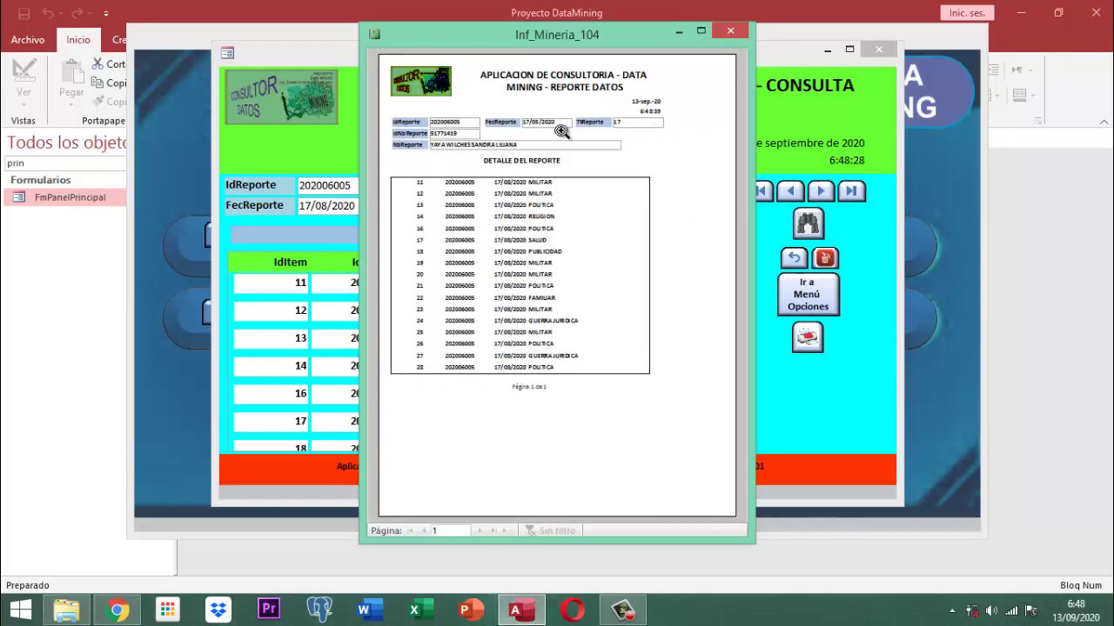
{"action": "left_click", "coordinate": [476, 131]}
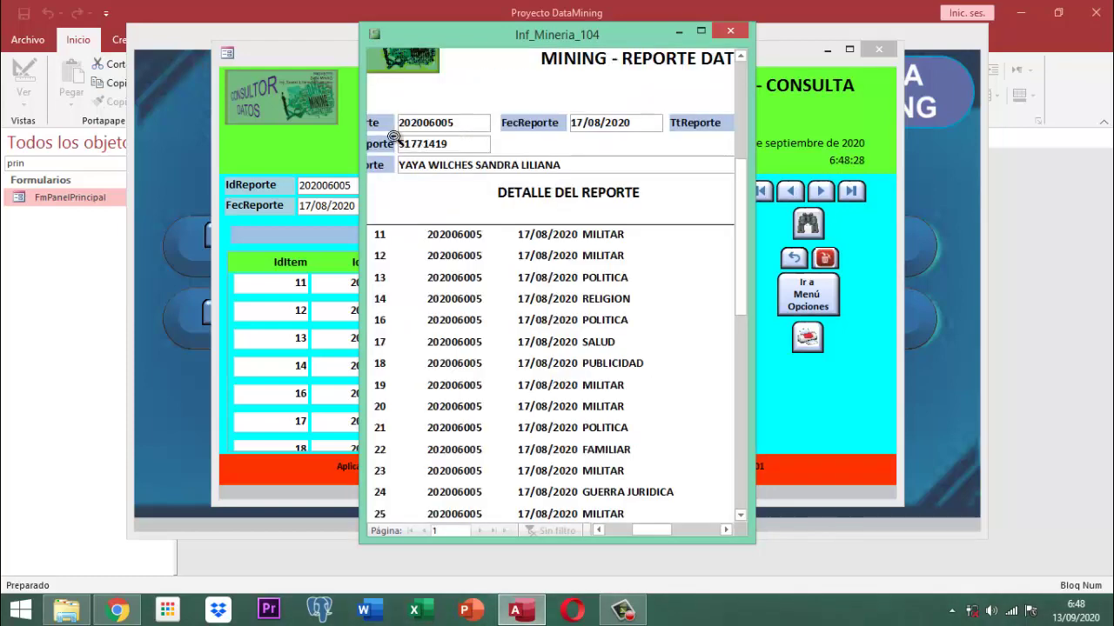
{"action": "left_click", "coordinate": [591, 146]}
{"action": "left_click", "coordinate": [657, 128]}
{"action": "left_click", "coordinate": [638, 145]}
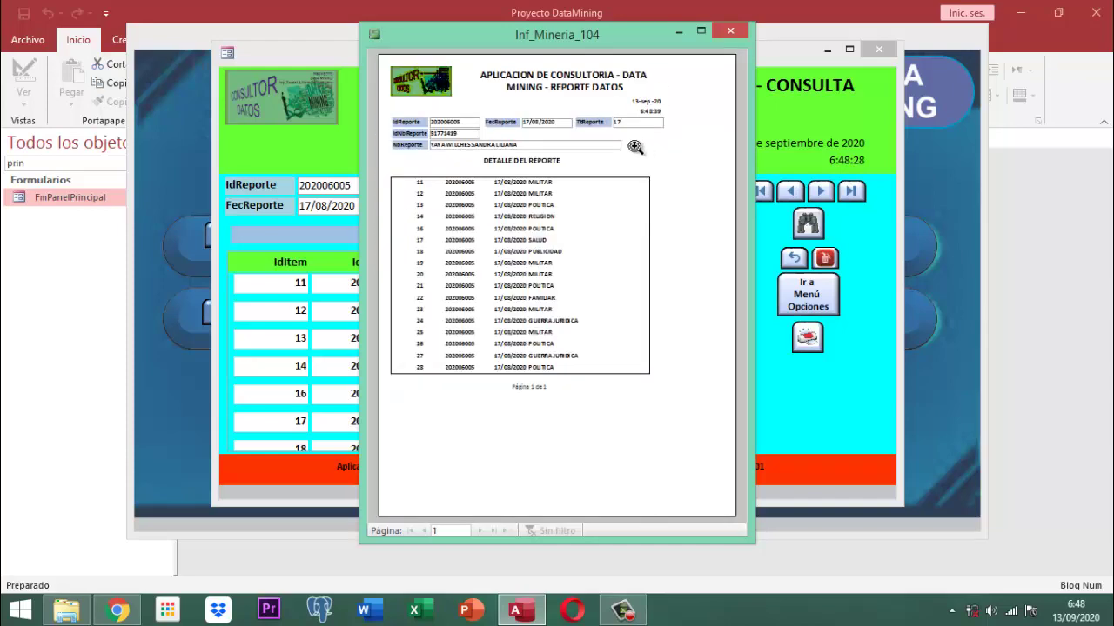
Examine the detail rows and the page numbering of the previewed Inf_Mineria_104 report.
{"action": "left_click", "coordinate": [503, 213]}
{"action": "left_click", "coordinate": [514, 171]}
{"action": "left_click", "coordinate": [526, 353]}
{"action": "left_click", "coordinate": [488, 243]}
{"action": "left_click", "coordinate": [444, 166]}
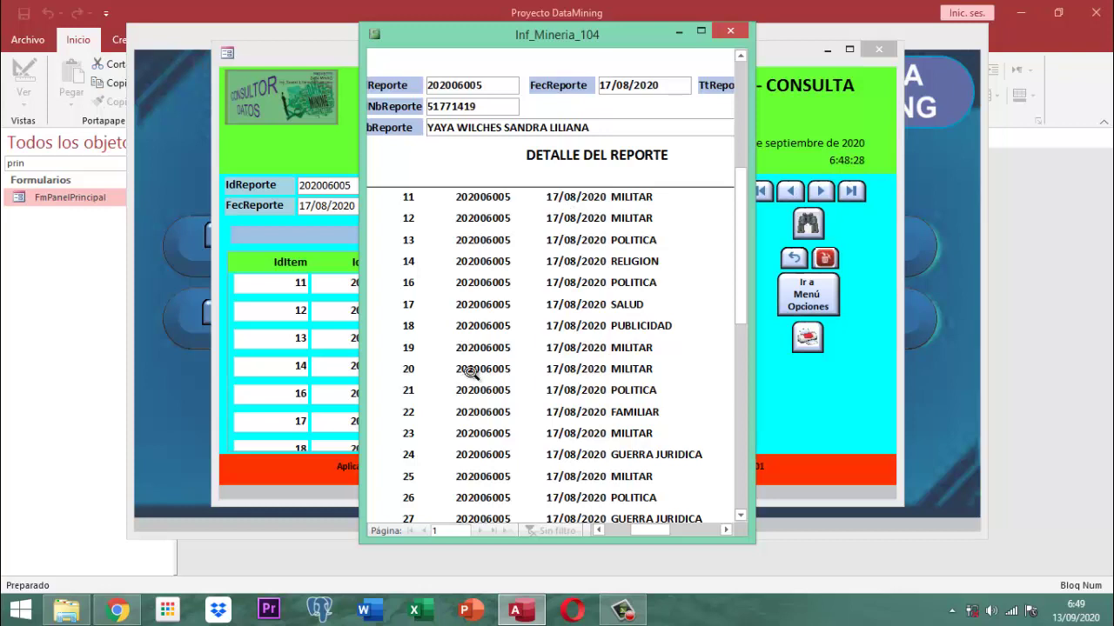
{"action": "left_click", "coordinate": [614, 241]}
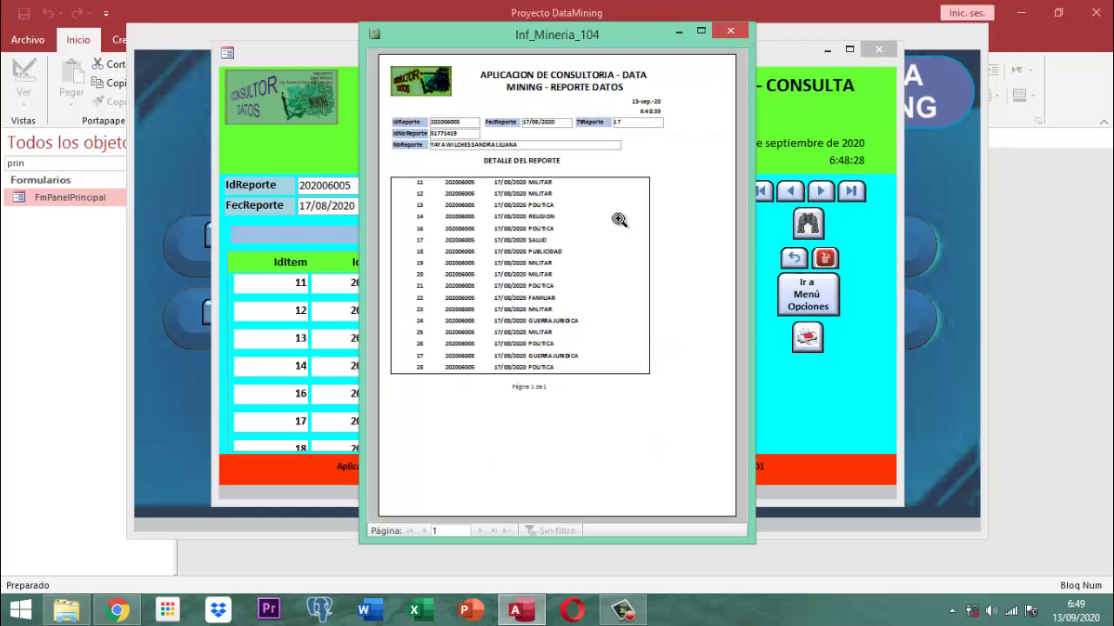
{"action": "left_click", "coordinate": [567, 215]}
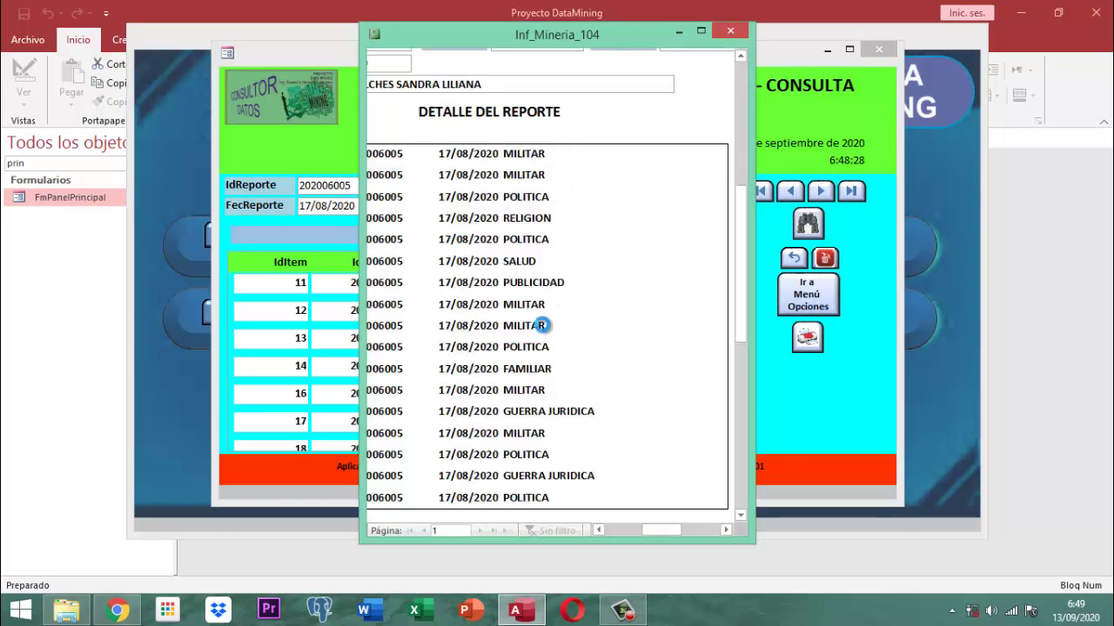
{"action": "left_click", "coordinate": [541, 326]}
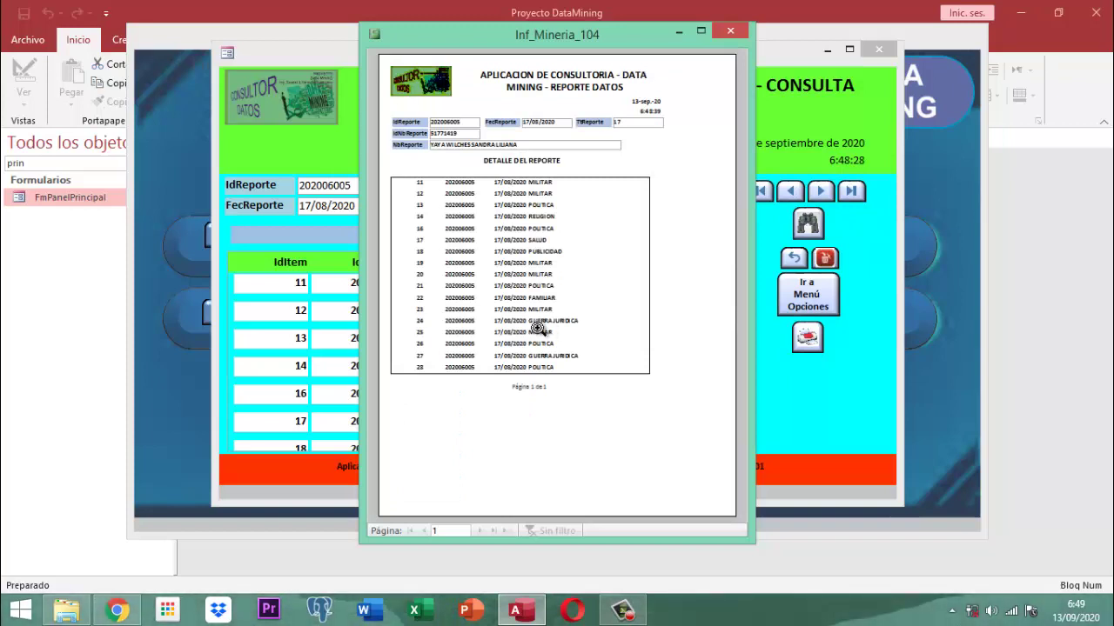
{"action": "left_click", "coordinate": [528, 395]}
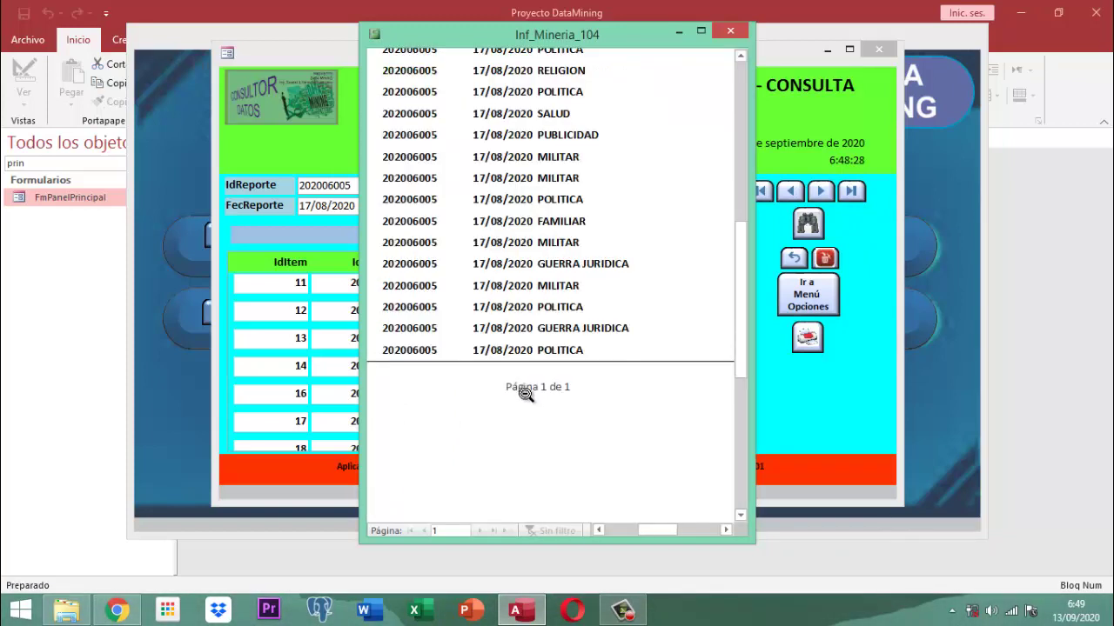
{"action": "left_click", "coordinate": [547, 397]}
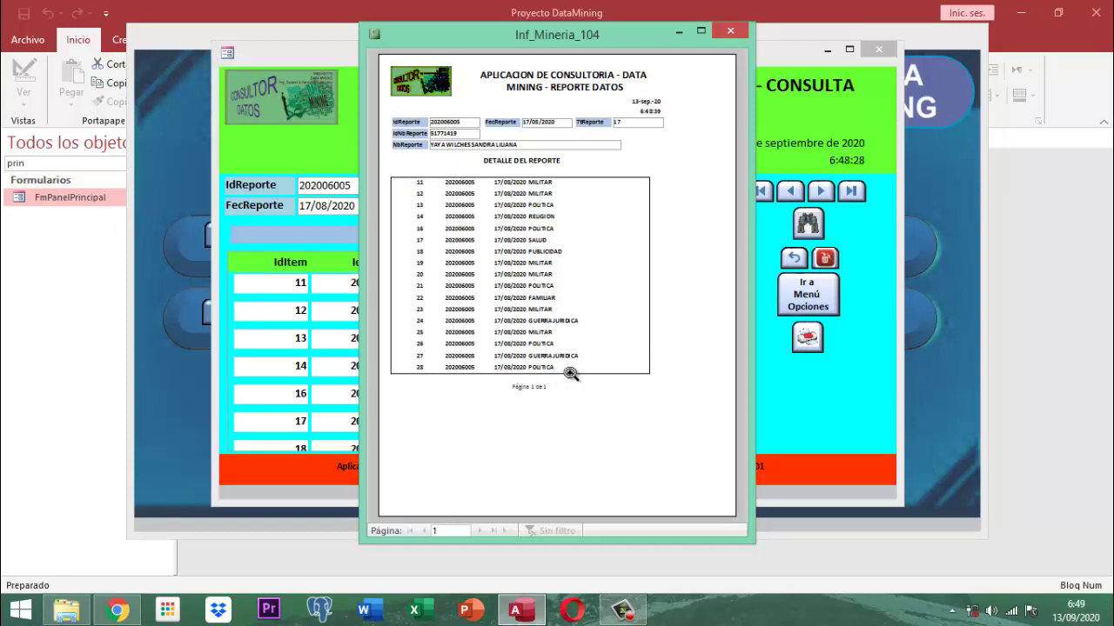
{"action": "left_click", "coordinate": [540, 209]}
{"action": "left_click", "coordinate": [515, 168]}
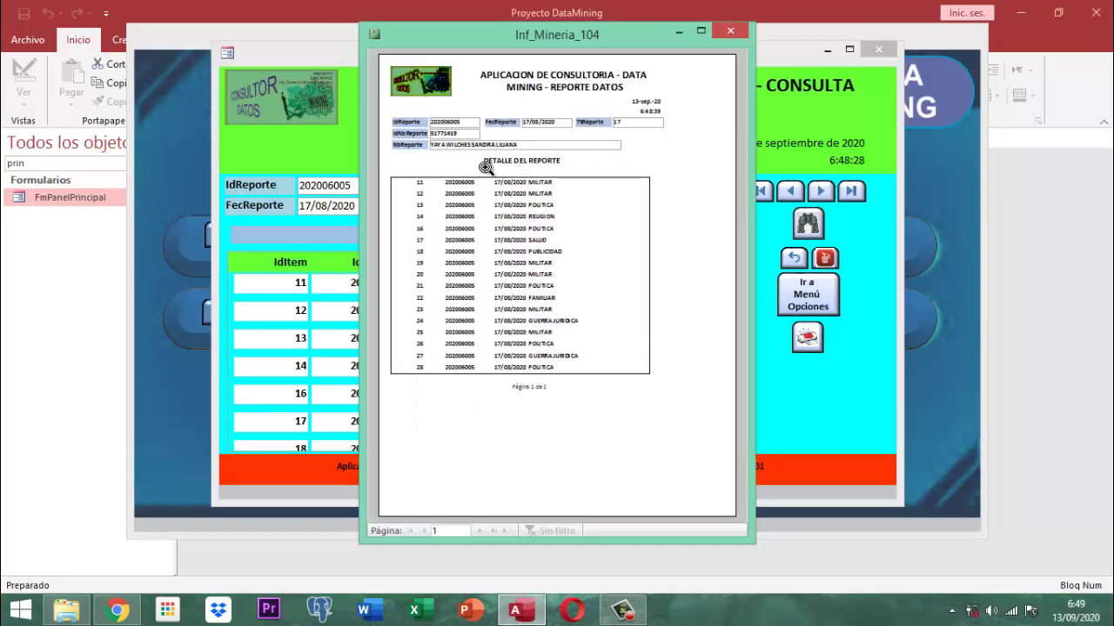
{"action": "left_click", "coordinate": [420, 181]}
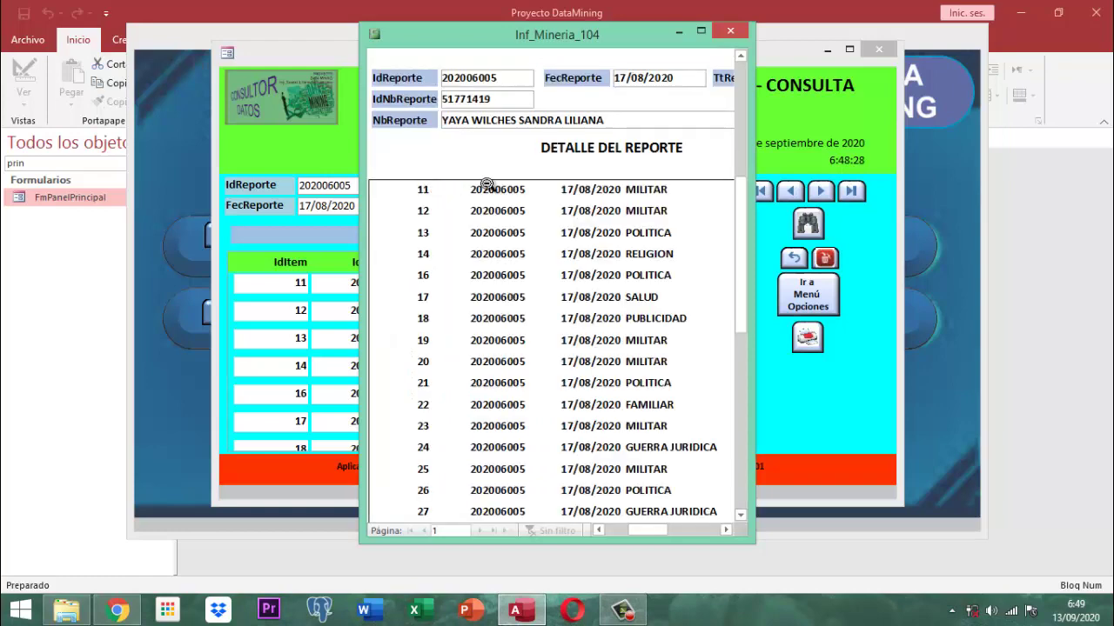
{"action": "left_click", "coordinate": [588, 196]}
{"action": "left_click", "coordinate": [497, 184]}
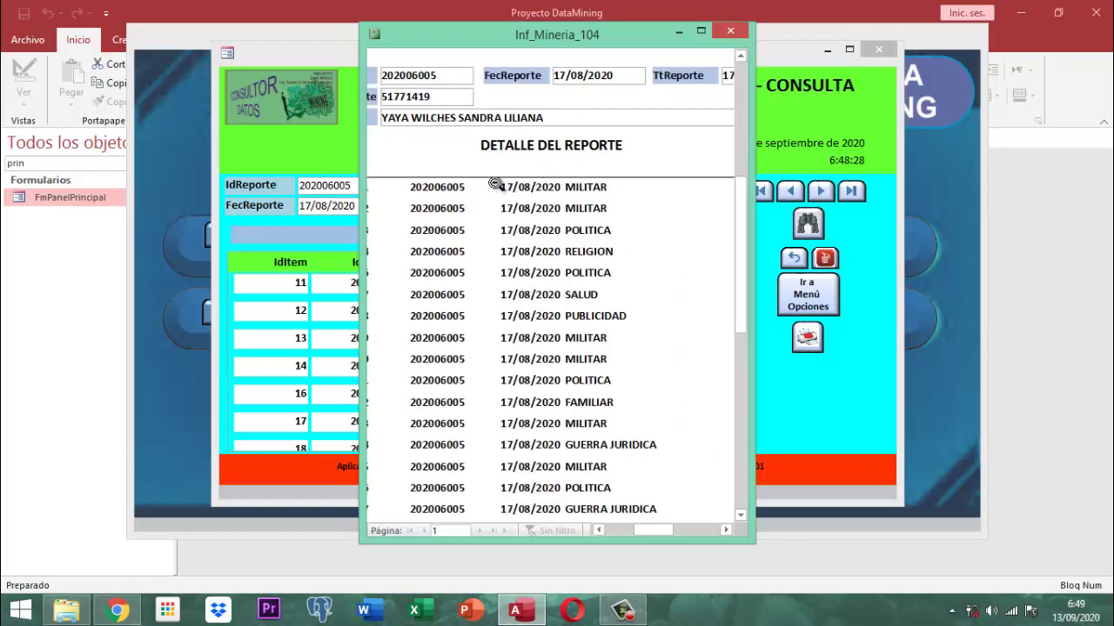
{"action": "left_click", "coordinate": [495, 183]}
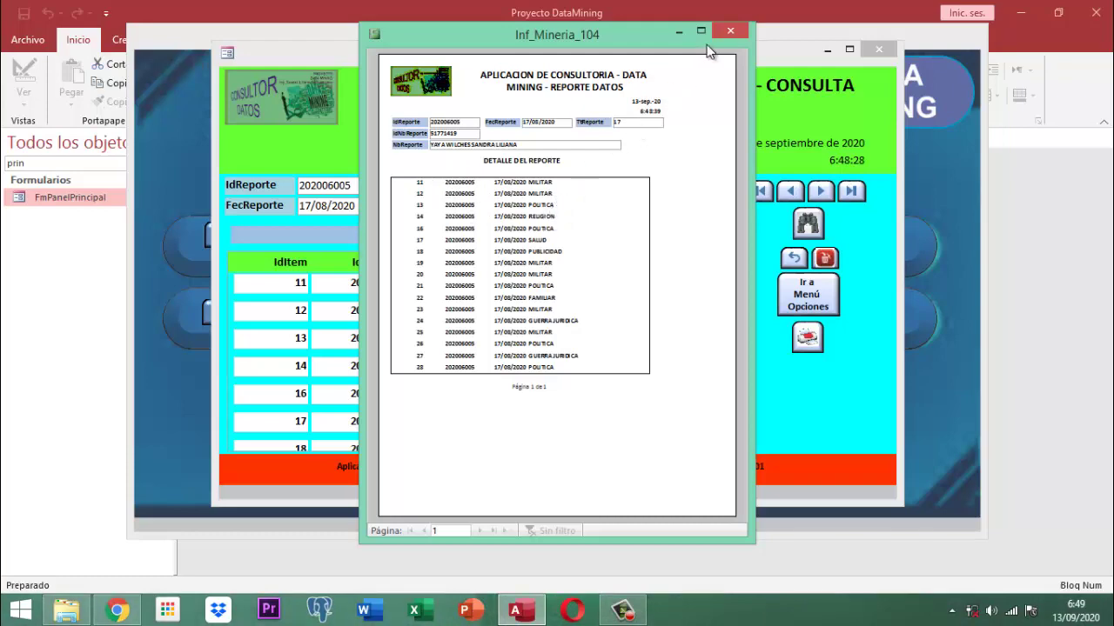
Close the report preview, the FmCsMineria_Datos form and the main panel.
{"action": "left_click", "coordinate": [730, 32]}
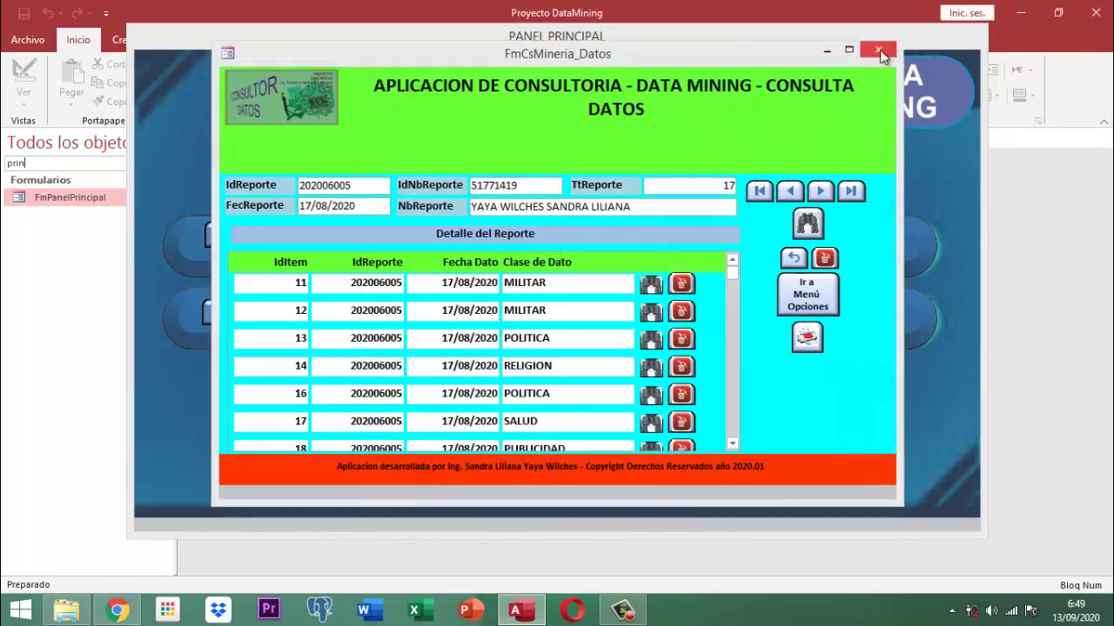
{"action": "left_click", "coordinate": [879, 50]}
{"action": "right_click", "coordinate": [621, 45]}
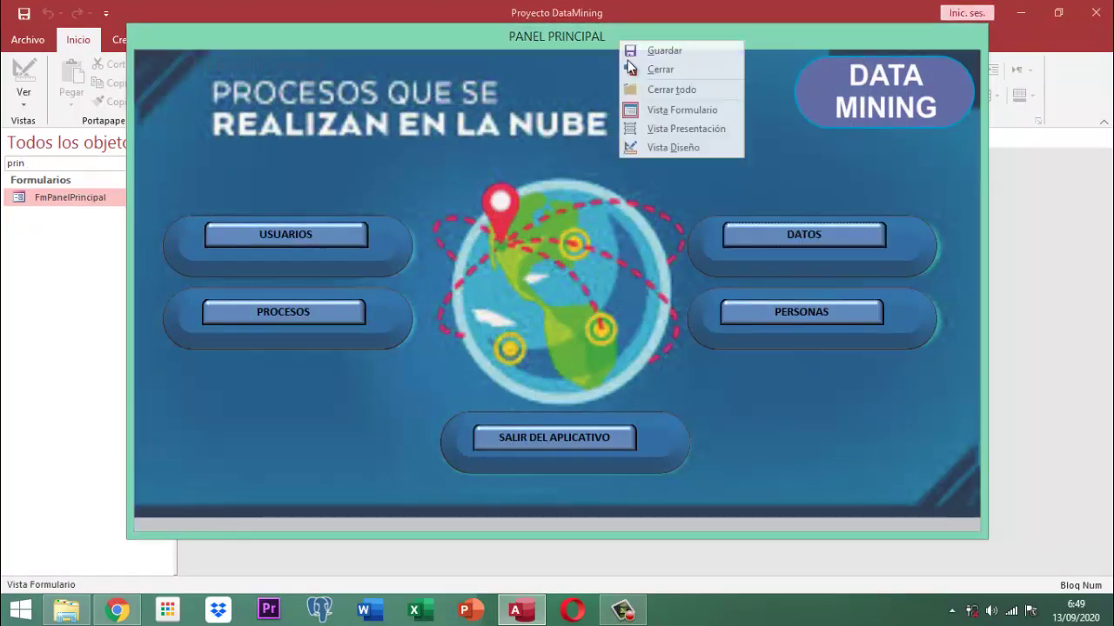
{"action": "left_click", "coordinate": [660, 68]}
Search the database objects for "104" and open the Inf_Mineria_1041 report in Design view.
{"action": "left_click", "coordinate": [42, 165]}
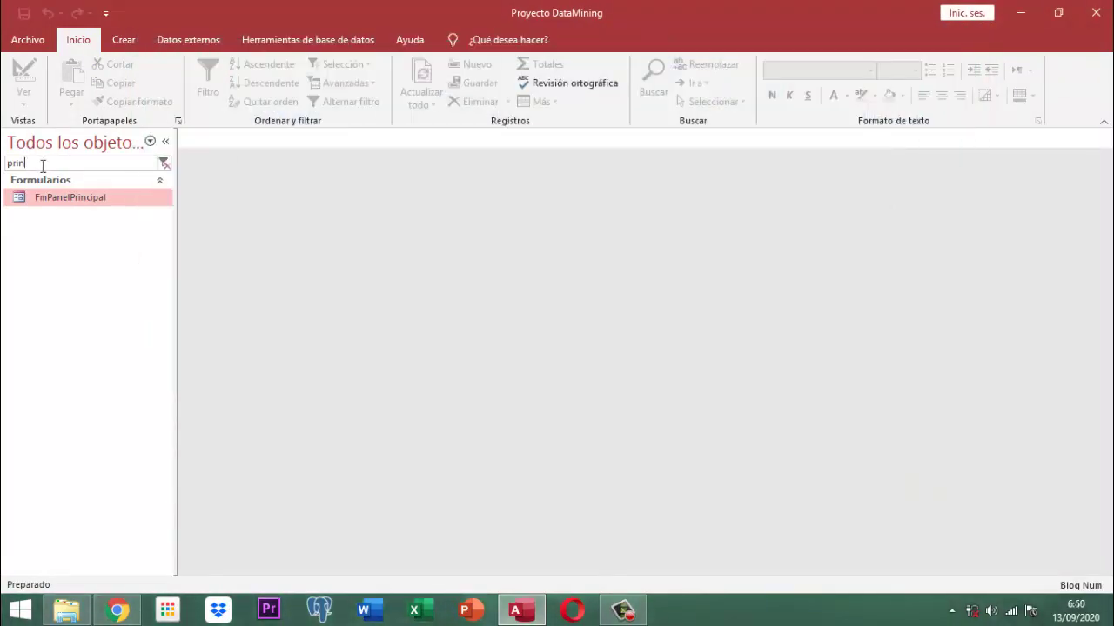
{"action": "type", "text": "104"}
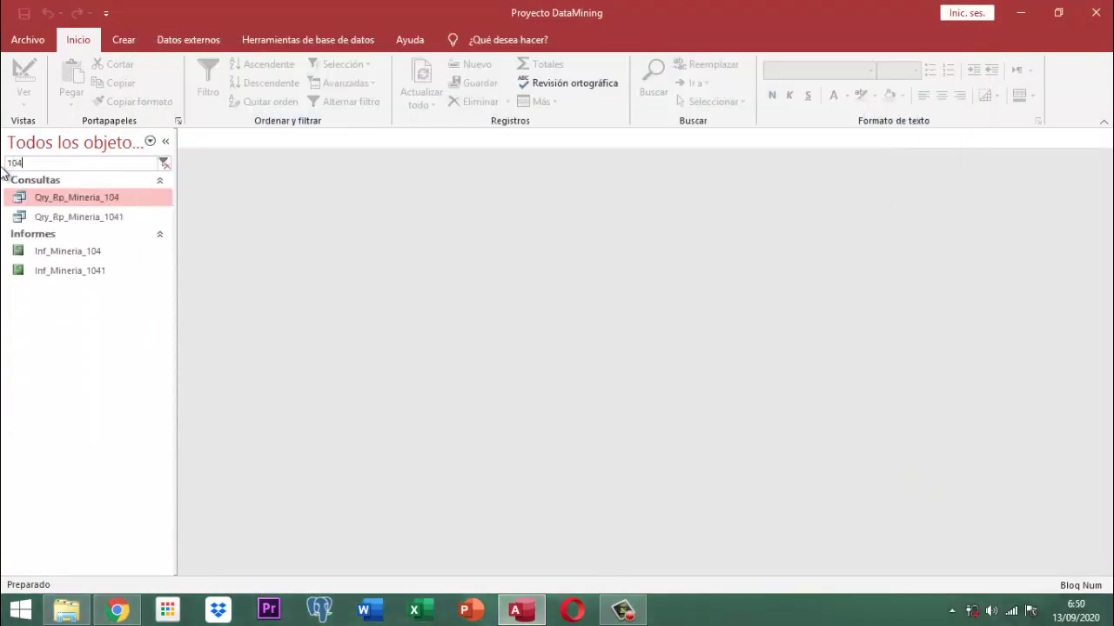
{"action": "right_click", "coordinate": [88, 272]}
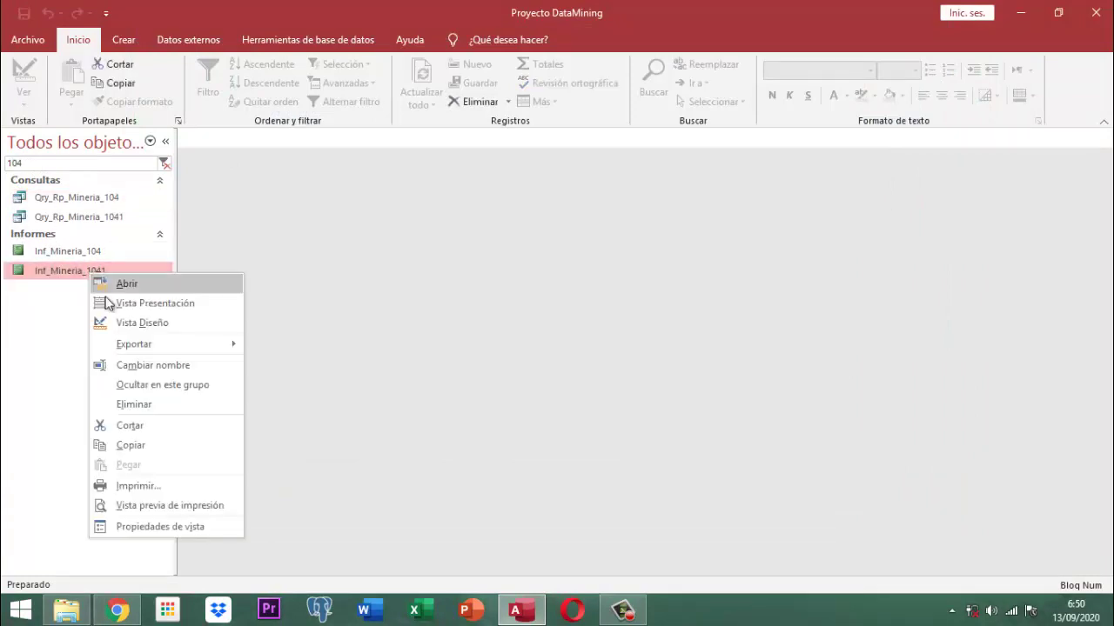
{"action": "left_click", "coordinate": [155, 325]}
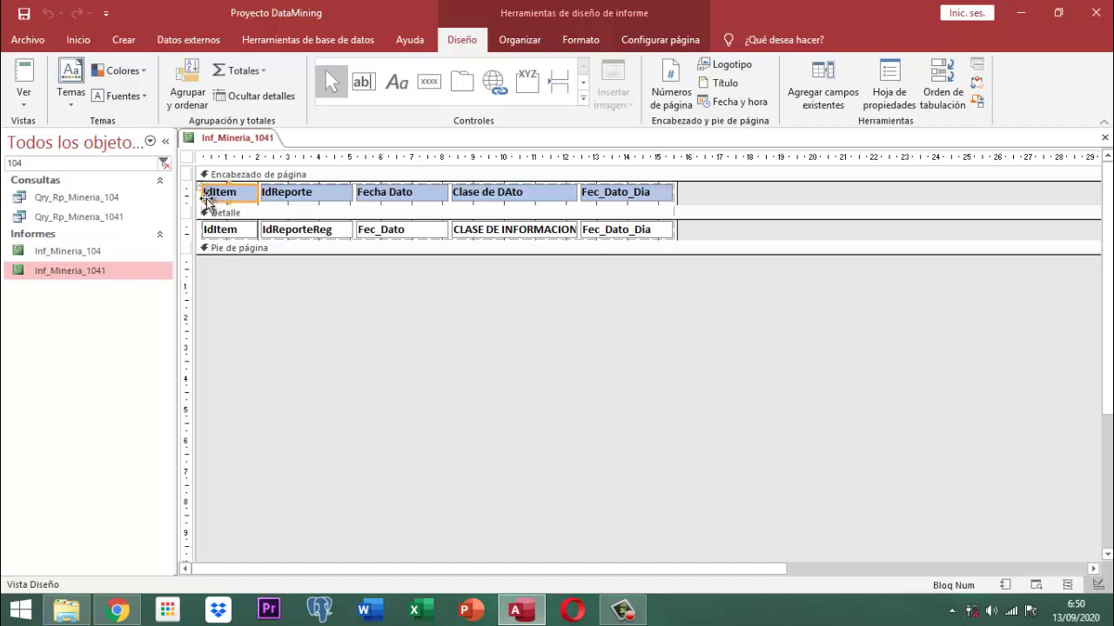
Select all controls of the Inf_Mineria_1041 report and remove their shared layout.
{"action": "key", "text": "ctrl+a"}
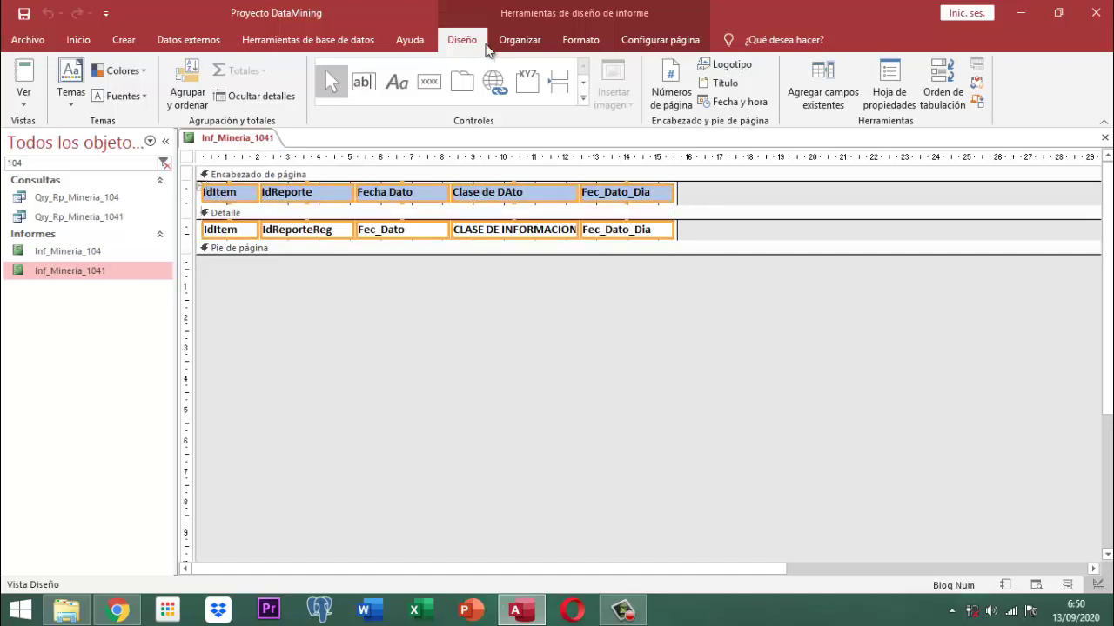
{"action": "left_click", "coordinate": [510, 41]}
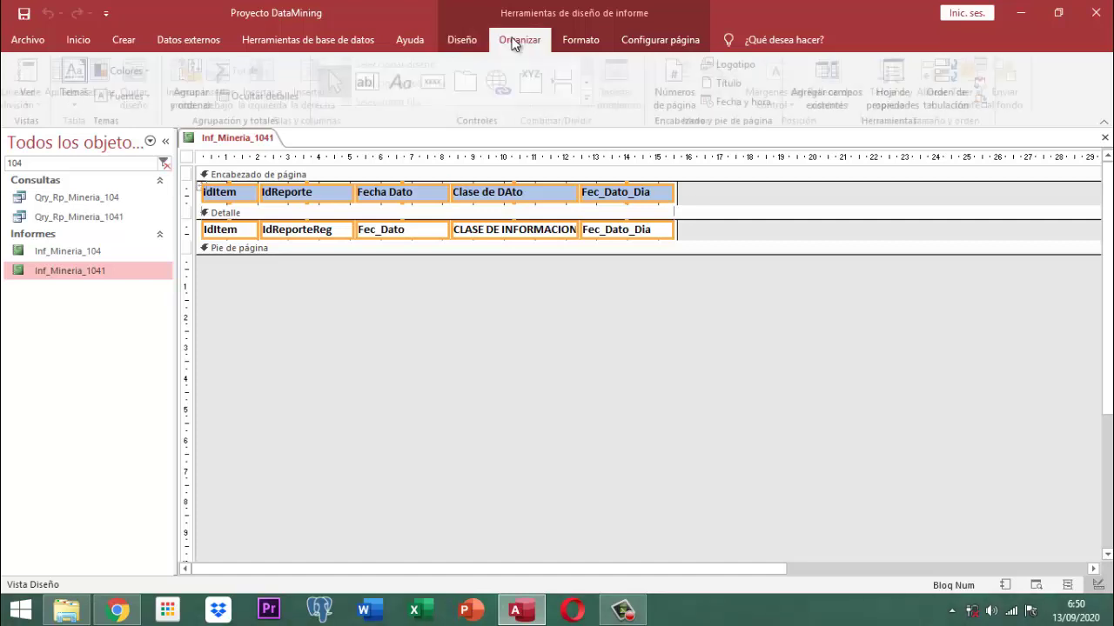
{"action": "left_click", "coordinate": [555, 307]}
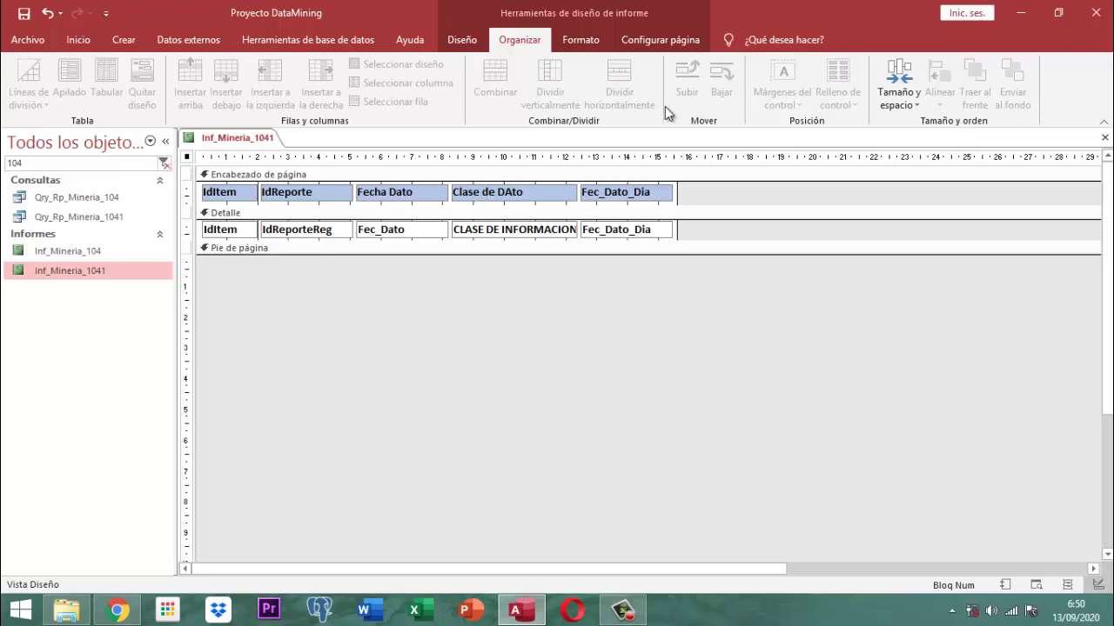
Insert a title to create the report header and footer sections, and delete the inserted title and logo controls.
{"action": "left_click", "coordinate": [471, 41]}
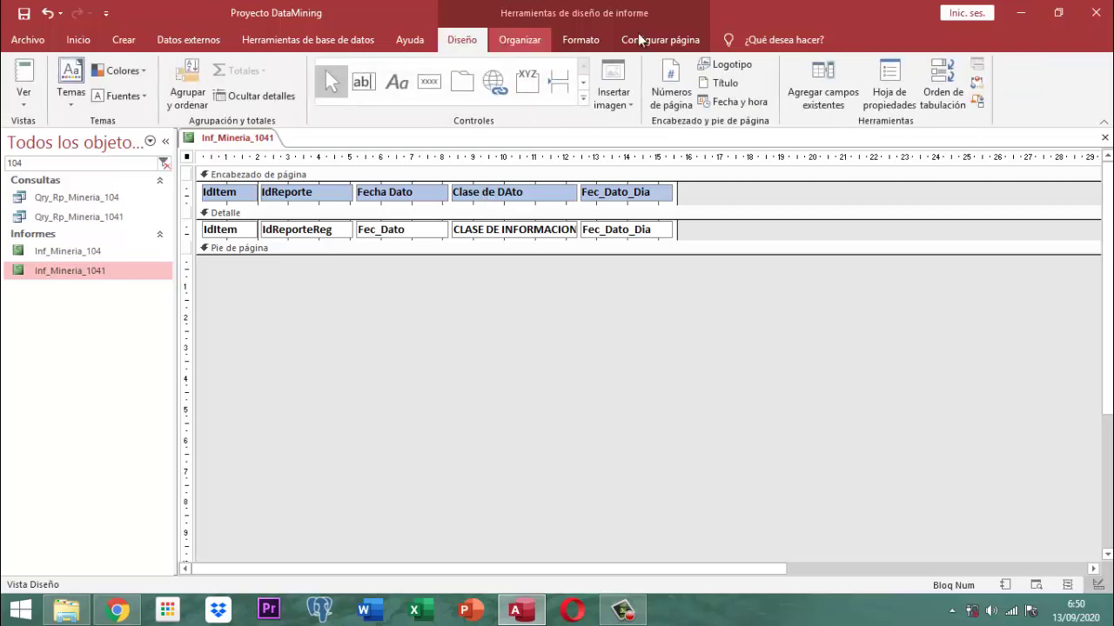
{"action": "left_click", "coordinate": [729, 85]}
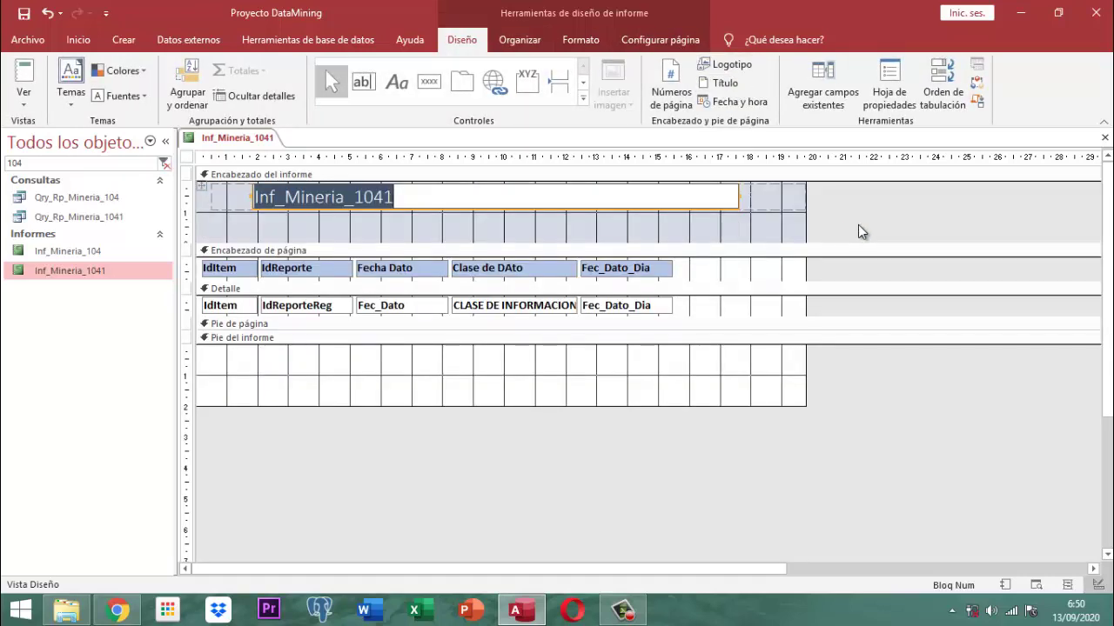
{"action": "left_click_drag", "start_coordinate": [858, 225], "coordinate": [218, 200]}
{"action": "key", "text": "Delete"}
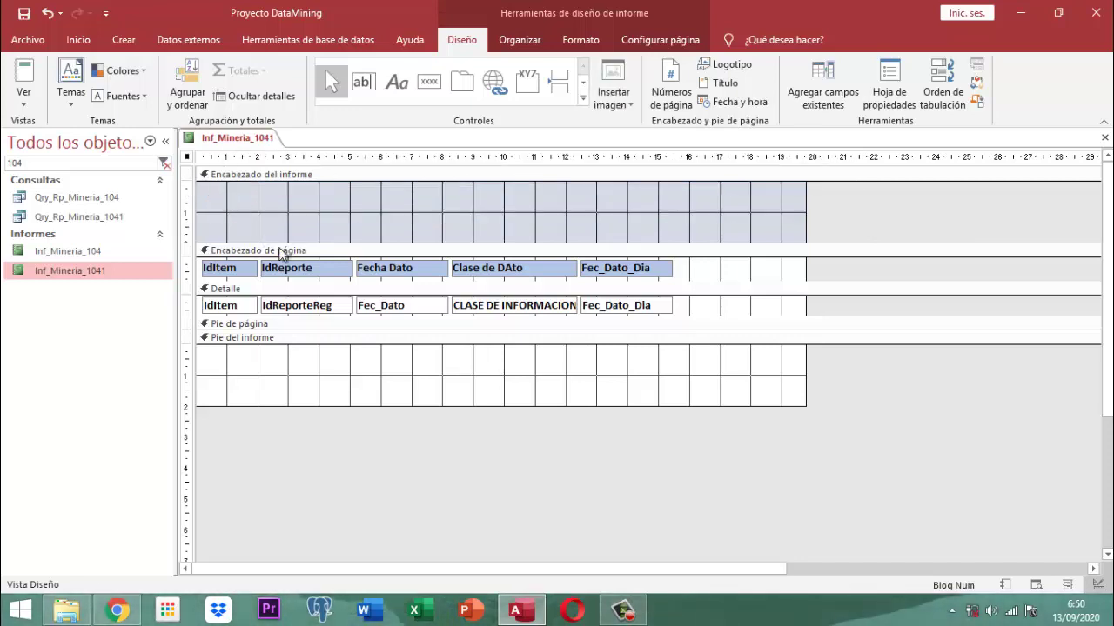
Copy the five column labels from the page header into the report header and align them with the detail columns.
{"action": "left_click_drag", "start_coordinate": [700, 273], "coordinate": [230, 263]}
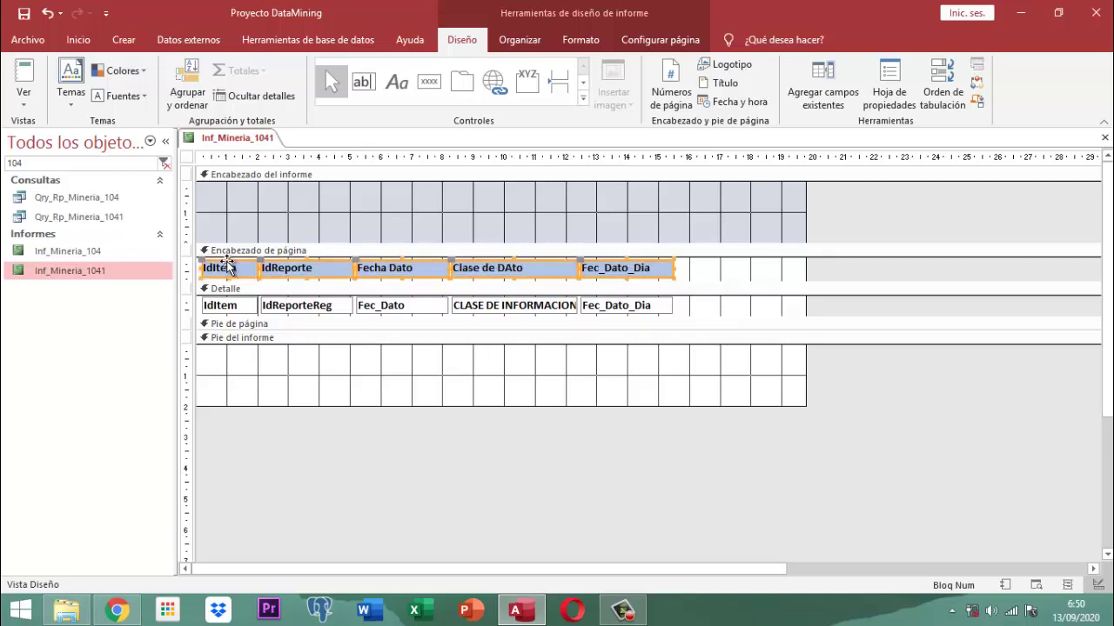
{"action": "left_click", "coordinate": [293, 177]}
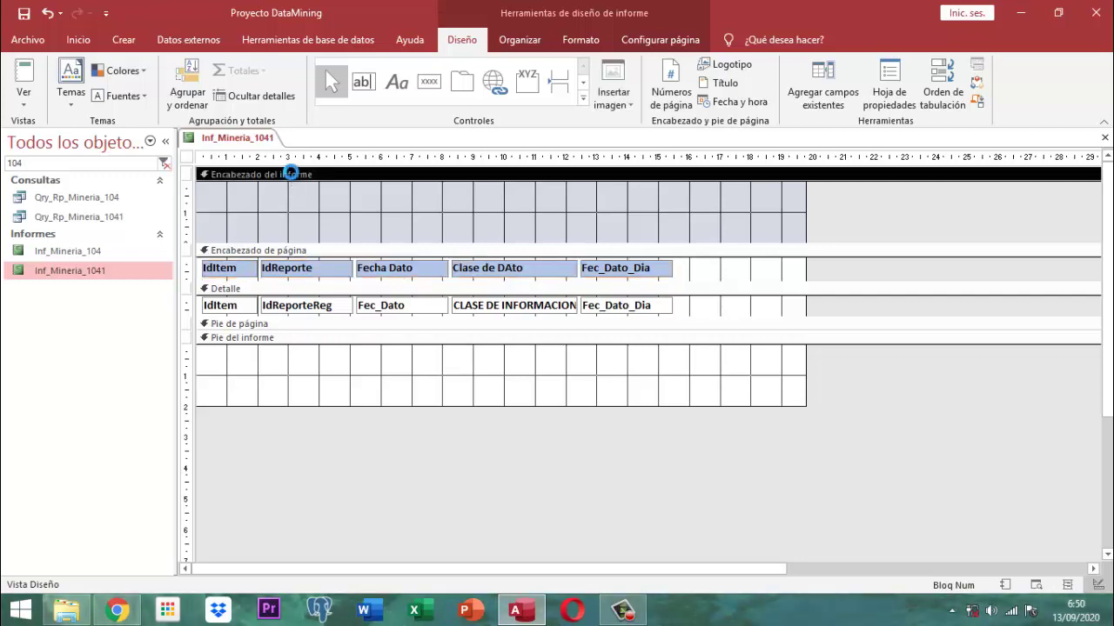
{"action": "key", "text": "ctrl+v"}
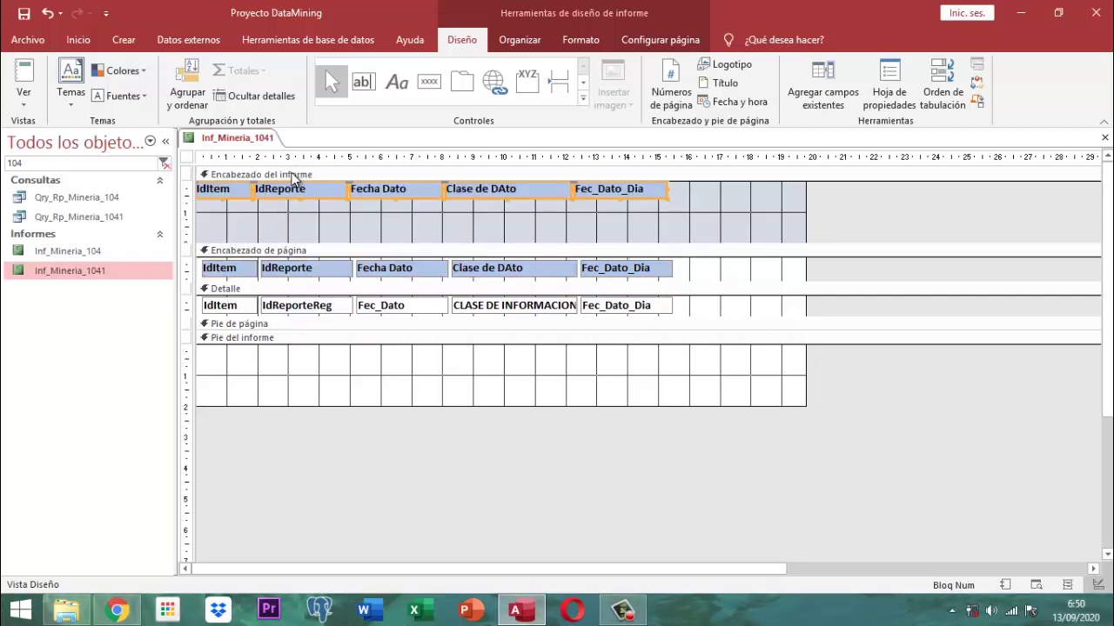
{"action": "key", "text": "Right"}
{"action": "key", "text": "Right"}
{"action": "key", "text": "Right"}
{"action": "key", "text": "Right"}
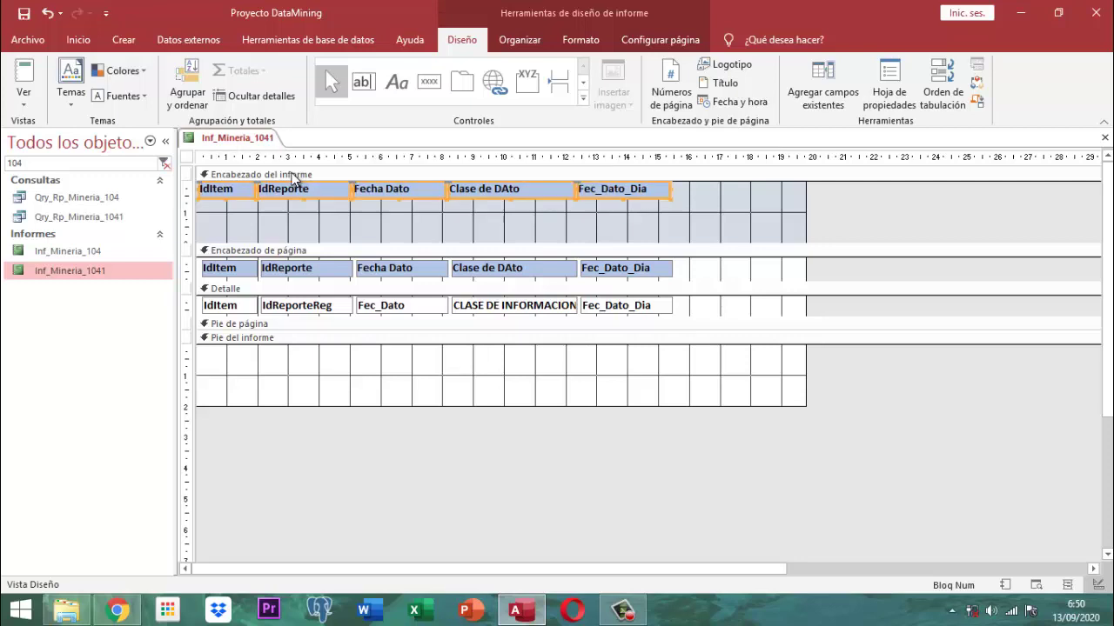
{"action": "key", "text": "Down"}
{"action": "key", "text": "Down"}
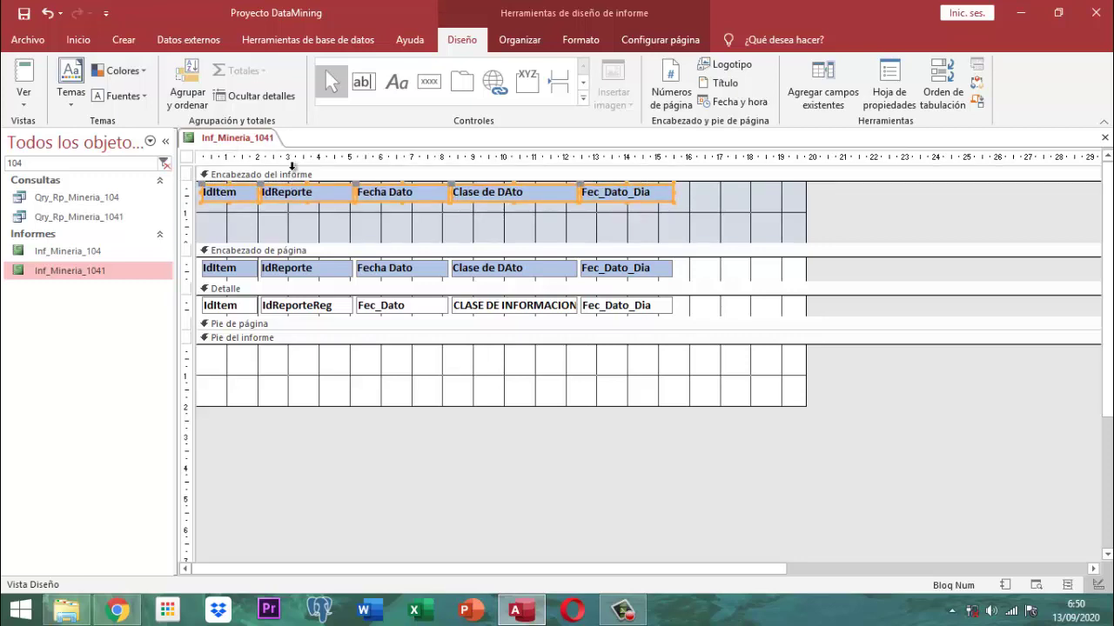
{"action": "left_click", "coordinate": [907, 213]}
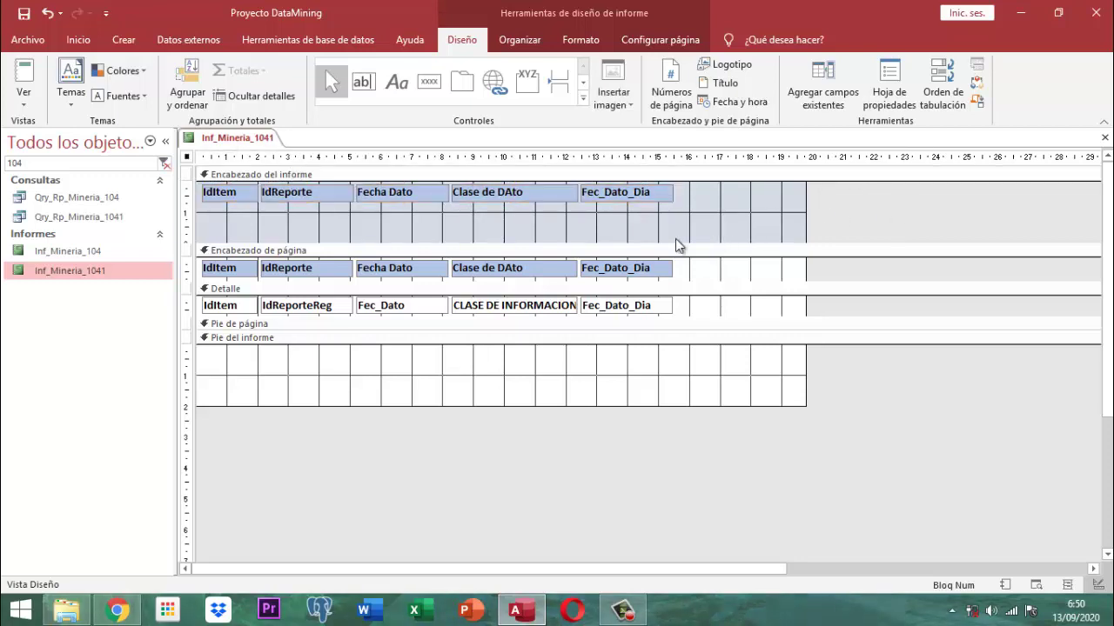
Shrink the report header to the height of its labels and delete the original column labels from the page header.
{"action": "left_click_drag", "start_coordinate": [667, 241], "coordinate": [666, 207]}
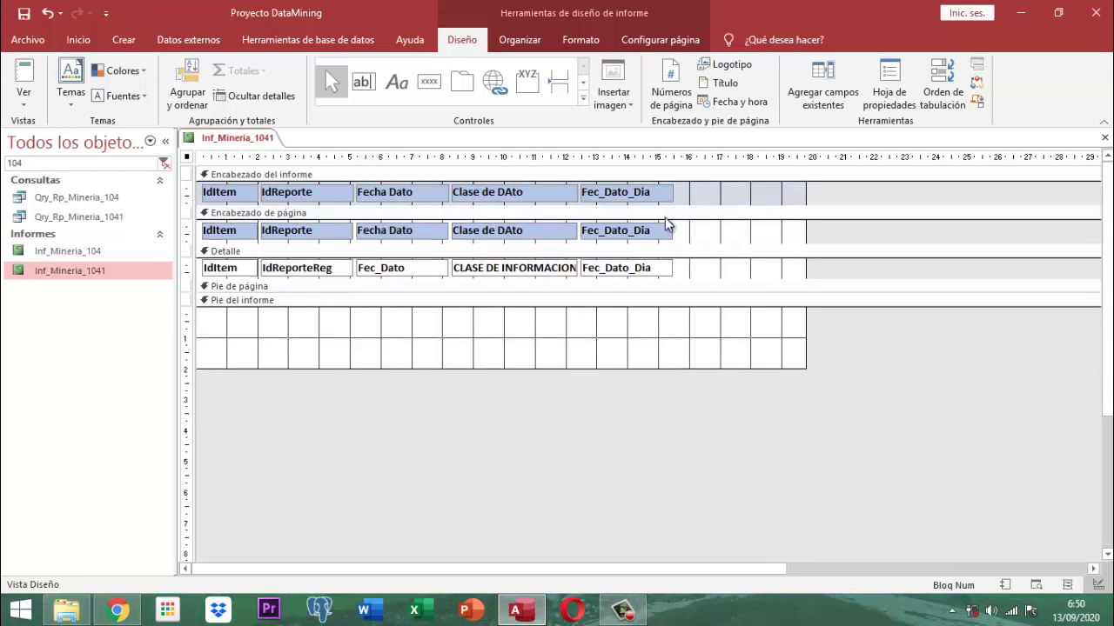
{"action": "left_click_drag", "start_coordinate": [712, 235], "coordinate": [231, 235]}
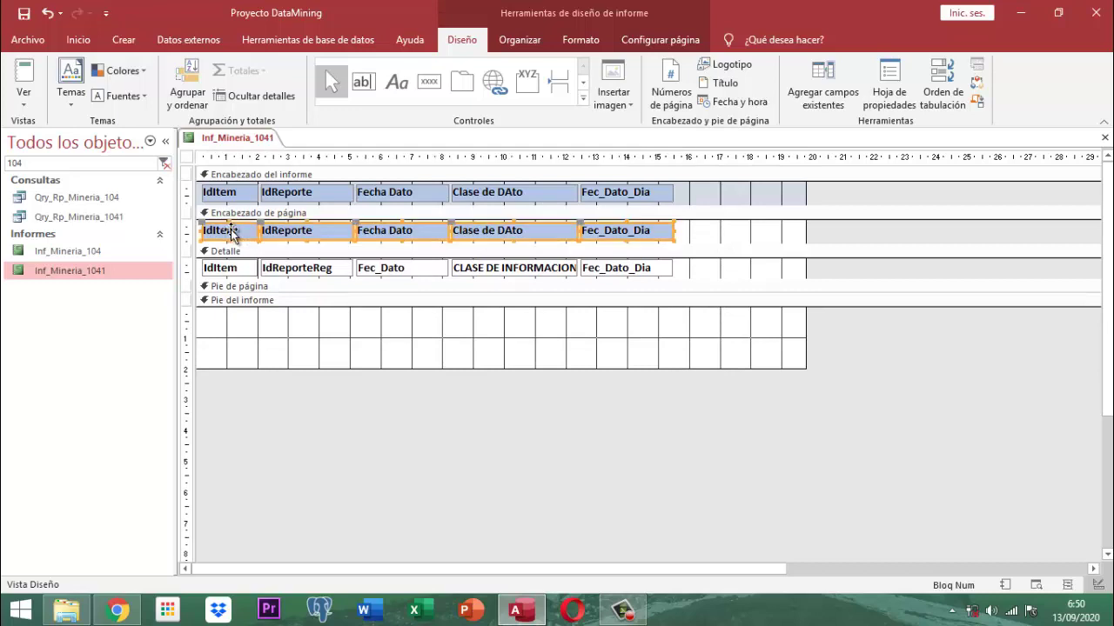
{"action": "key", "text": "Delete"}
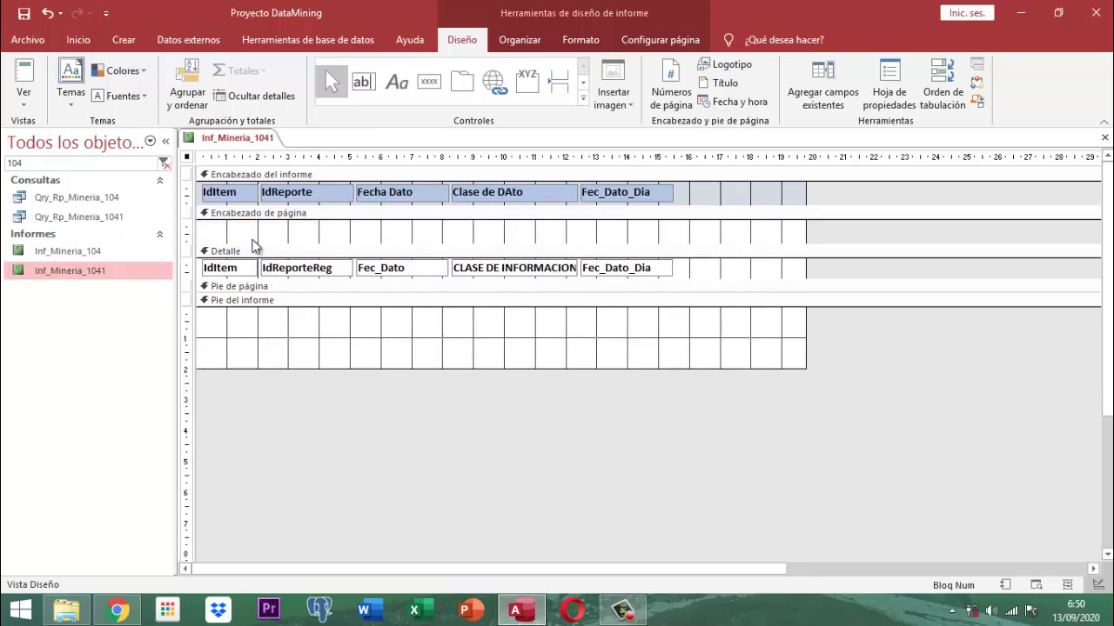
Collapse the empty page header and report footer sections and narrow the report to about 16 cm.
{"action": "left_click_drag", "start_coordinate": [249, 242], "coordinate": [249, 217]}
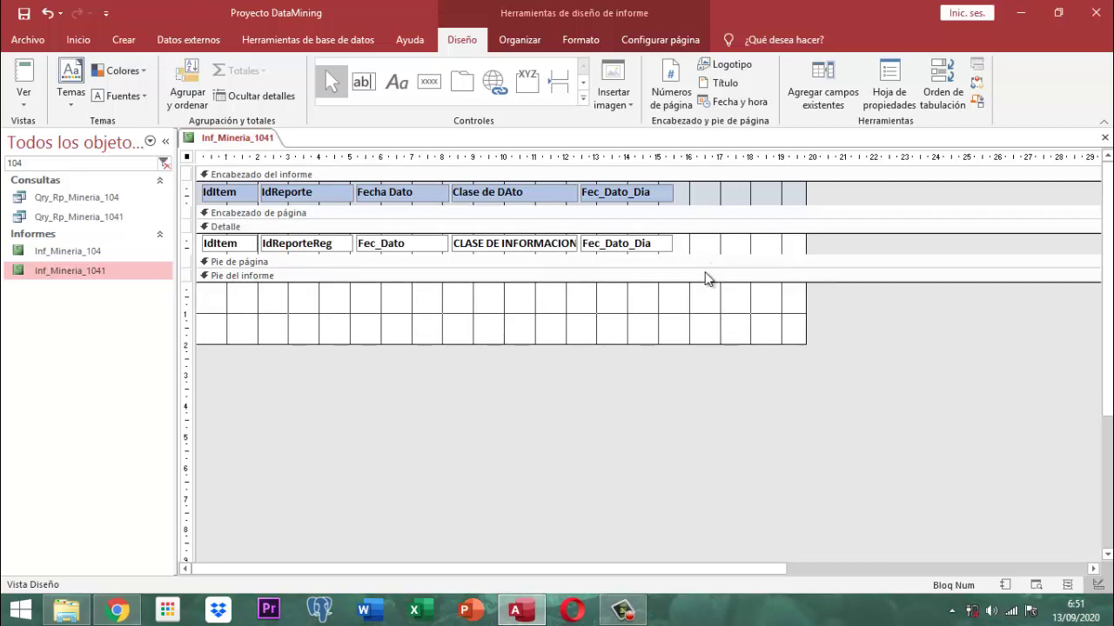
{"action": "left_click_drag", "start_coordinate": [659, 342], "coordinate": [671, 282]}
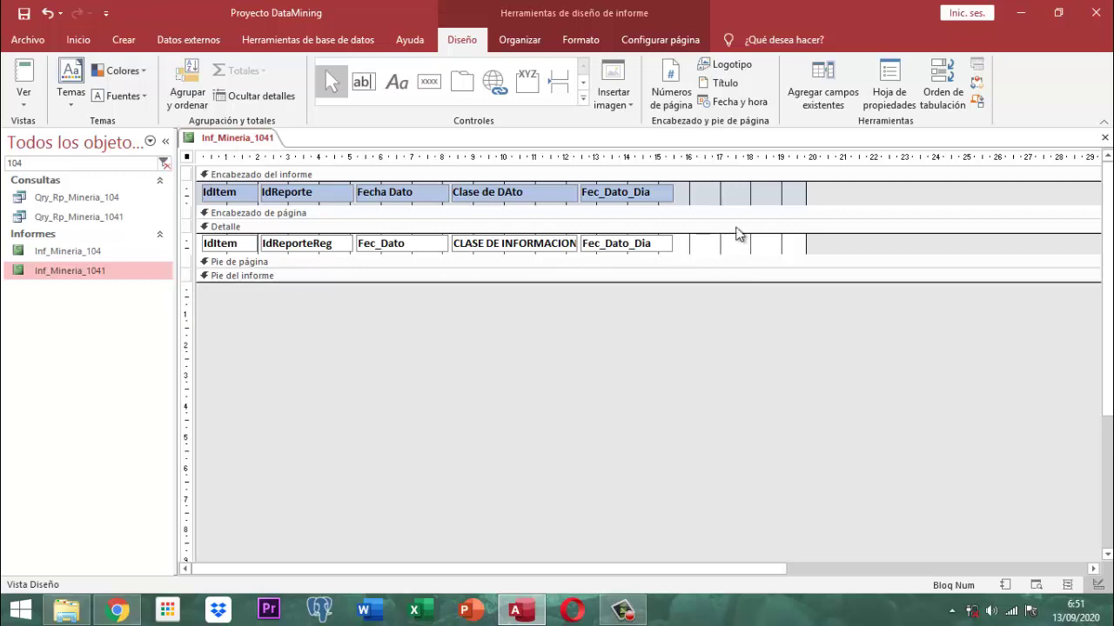
{"action": "left_click_drag", "start_coordinate": [807, 191], "coordinate": [689, 230]}
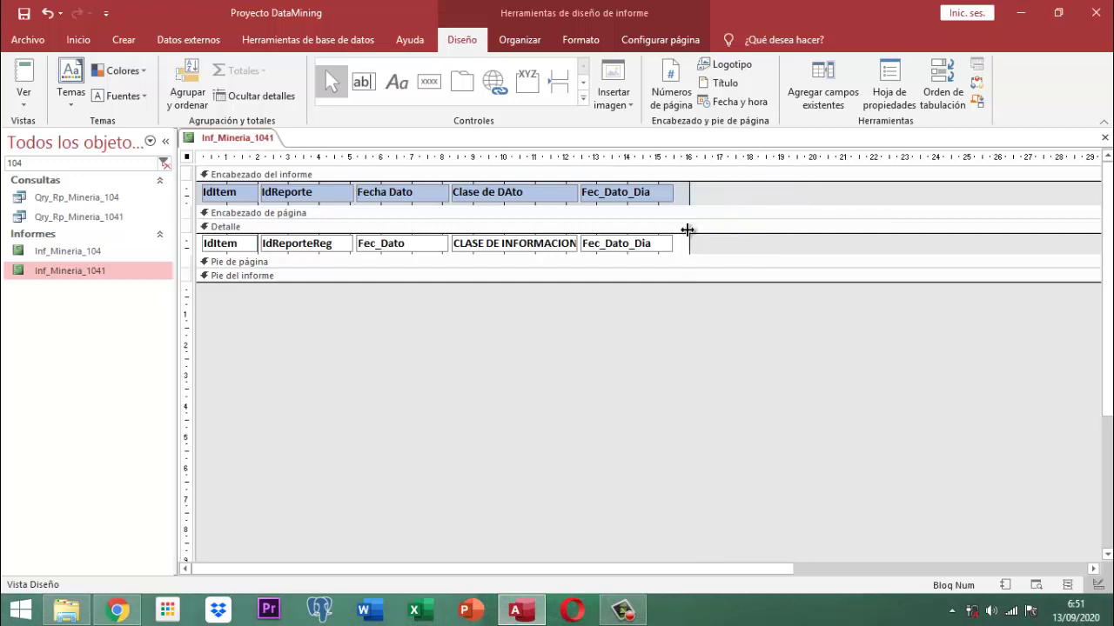
Save and close the Inf_Mineria_1041 report.
{"action": "right_click", "coordinate": [236, 137]}
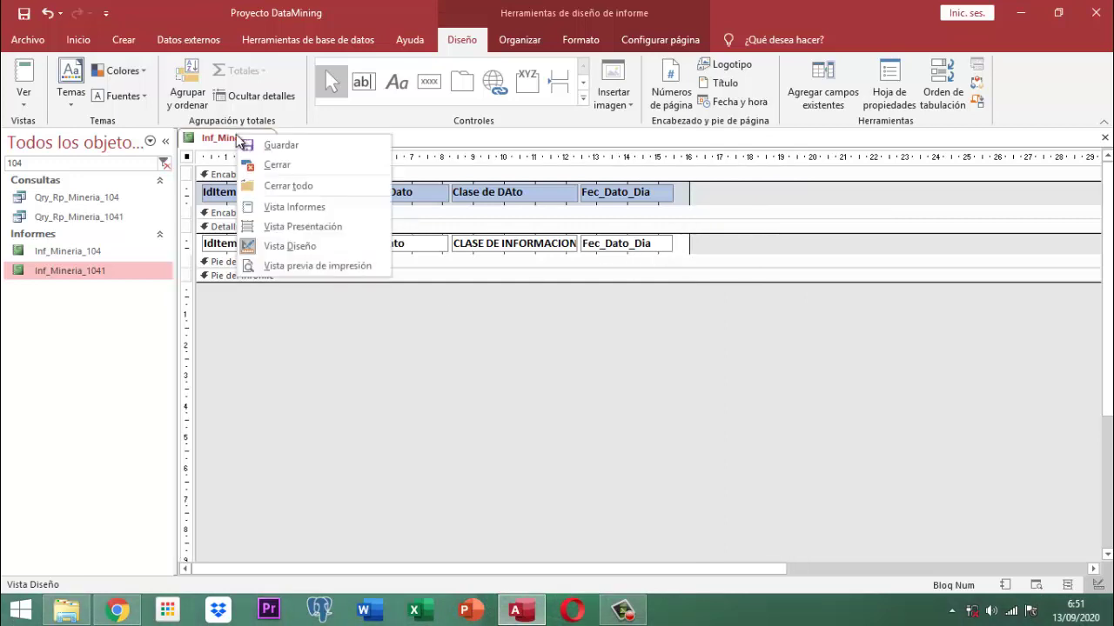
{"action": "left_click", "coordinate": [263, 146]}
{"action": "right_click", "coordinate": [266, 143]}
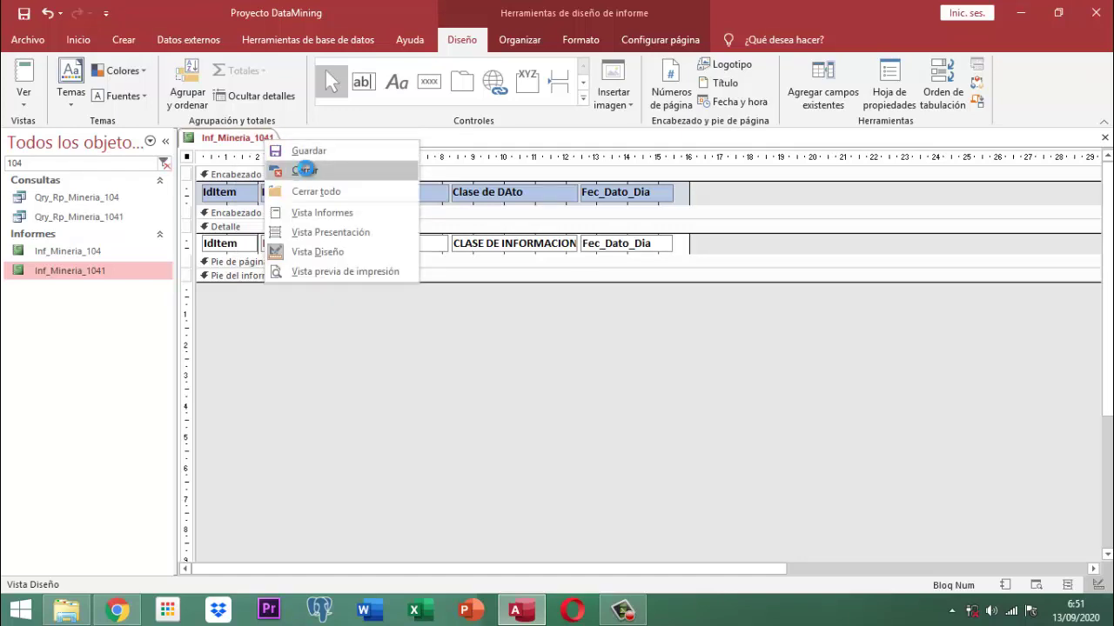
{"action": "left_click", "coordinate": [298, 170]}
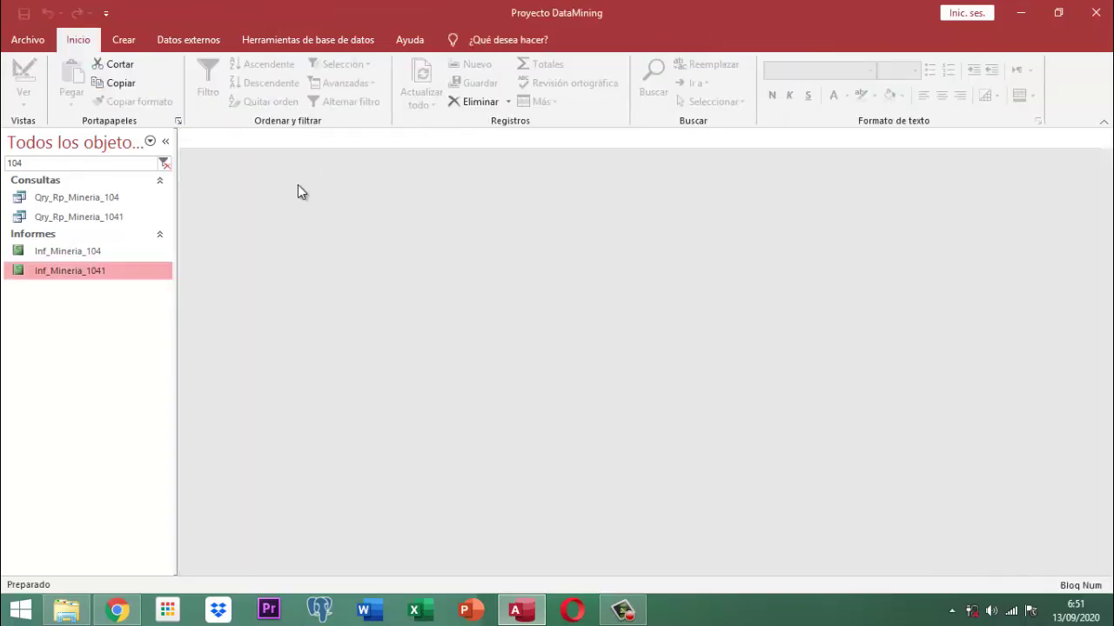
Search the database objects for "prin" and open the FmPanelPrincipal form.
{"action": "double_click", "coordinate": [12, 163]}
{"action": "type", "text": "pirn"}
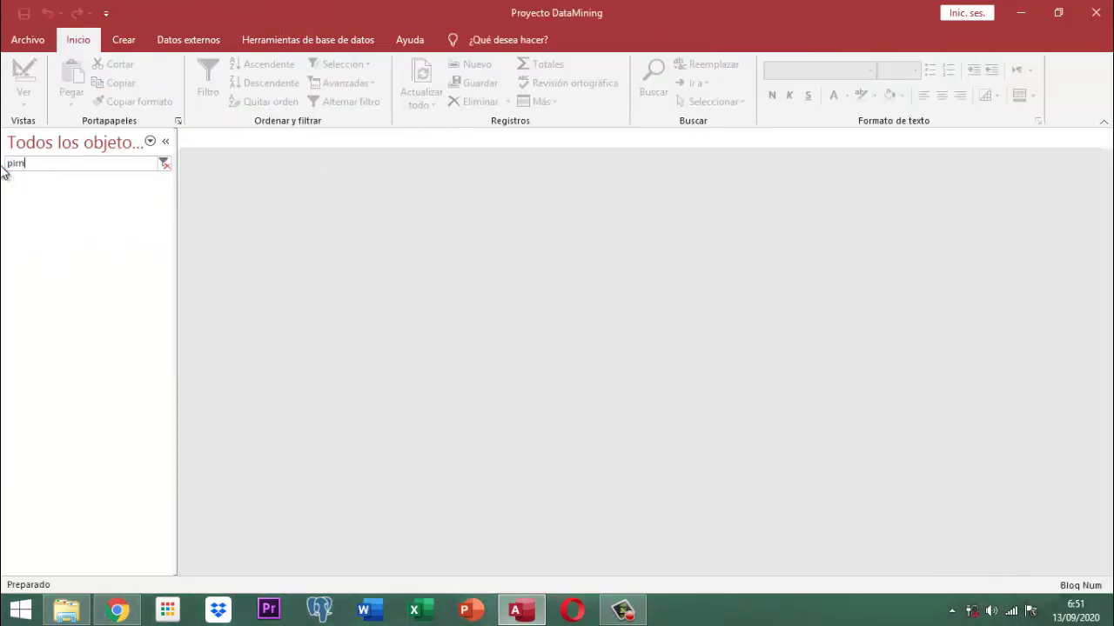
{"action": "key", "text": "BackSpace"}
{"action": "key", "text": "BackSpace"}
{"action": "type", "text": "rin"}
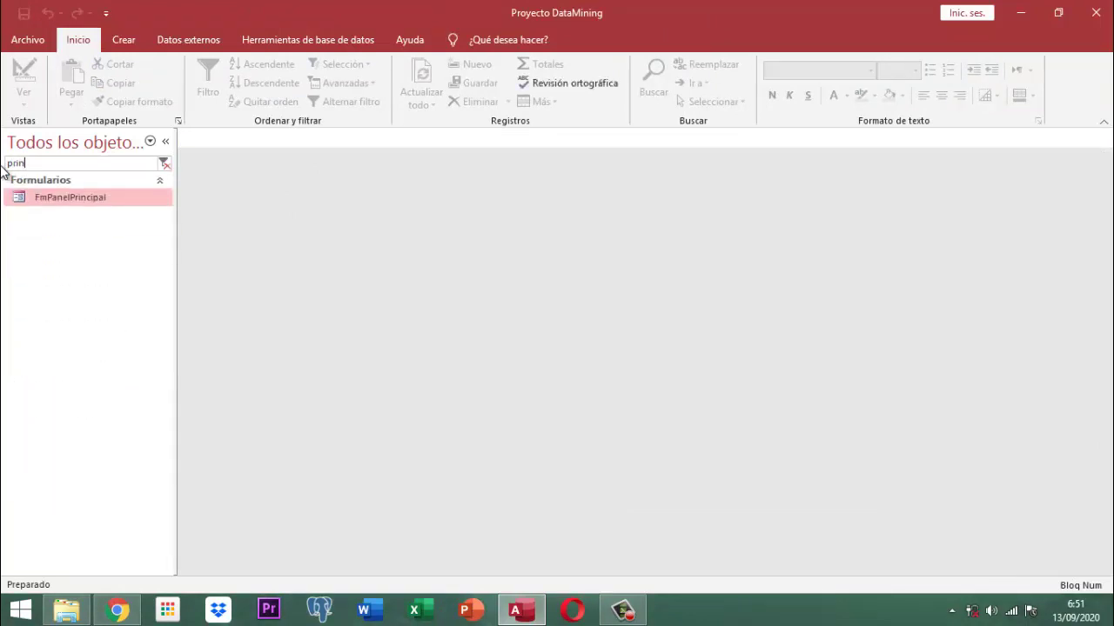
{"action": "key", "text": "Return"}
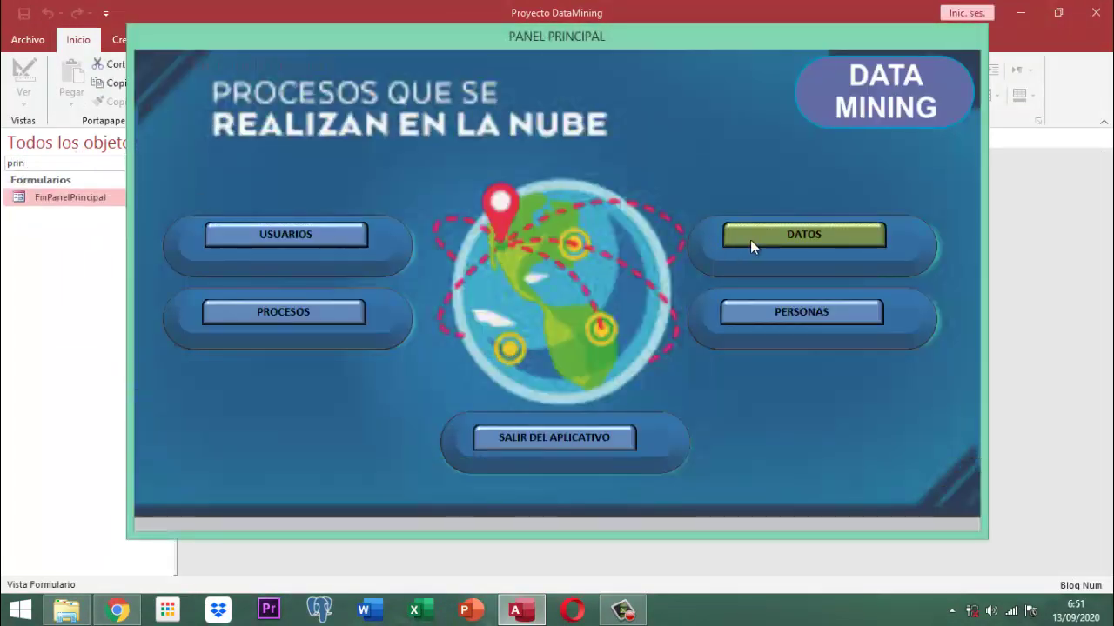
Open the FmCsMineria_Datos form from the main panel's DATOS option, go to report 202006005 and preview its printed report.
{"action": "left_click", "coordinate": [750, 240]}
{"action": "left_click", "coordinate": [711, 364]}
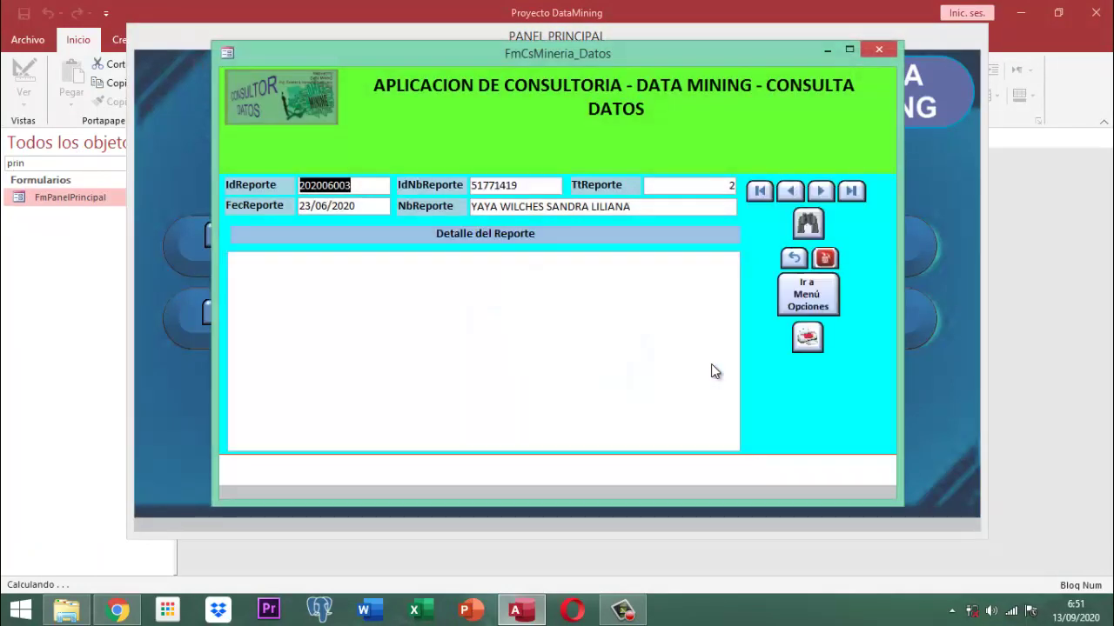
{"action": "left_click", "coordinate": [822, 191]}
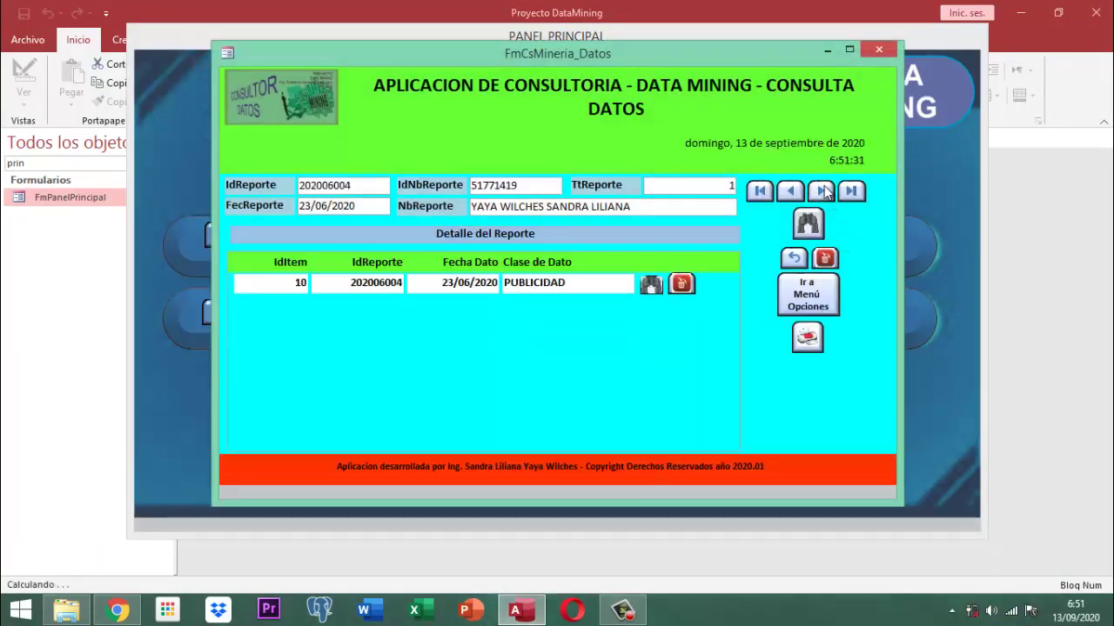
{"action": "left_click", "coordinate": [822, 191]}
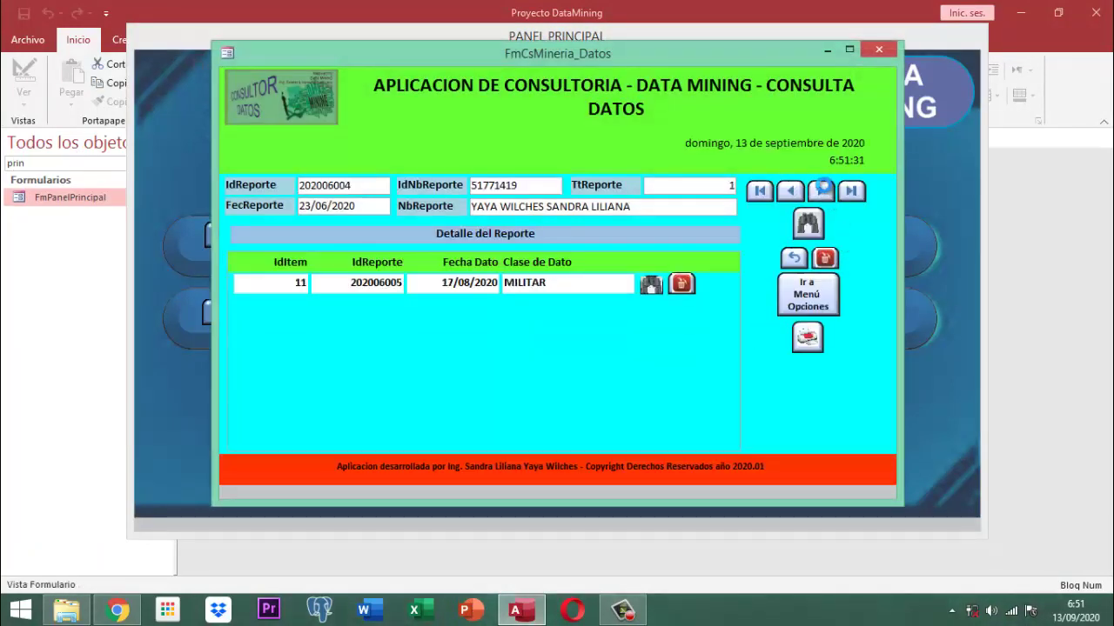
{"action": "left_click", "coordinate": [802, 340]}
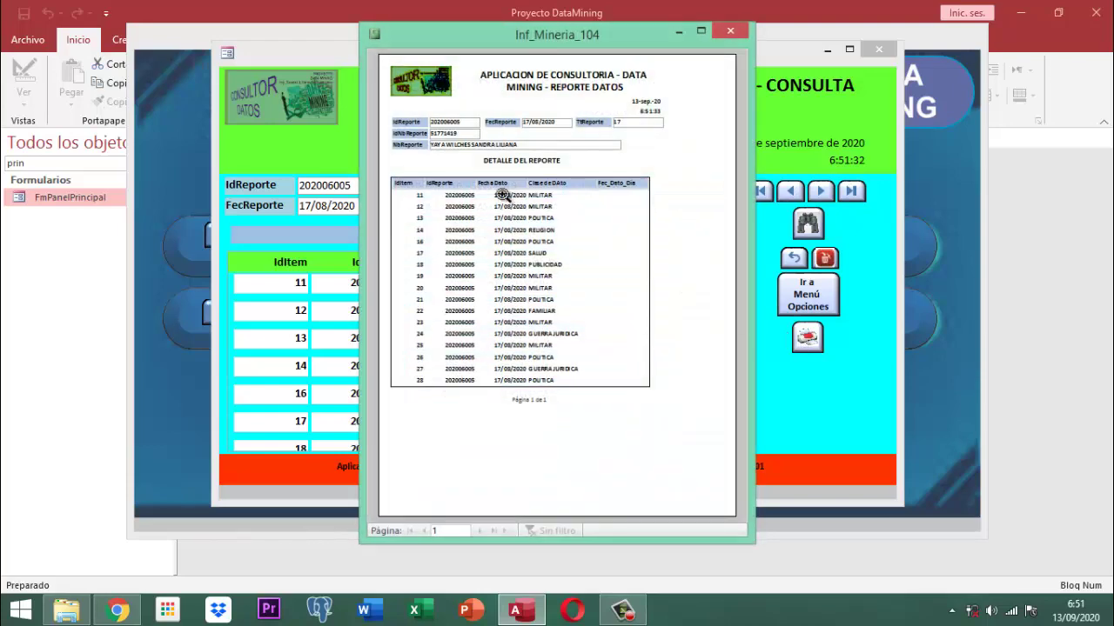
Examine the column labels and detail rows in the Inf_Mineria_104 preview for report 202006005, and close the preview.
{"action": "left_click", "coordinate": [411, 185]}
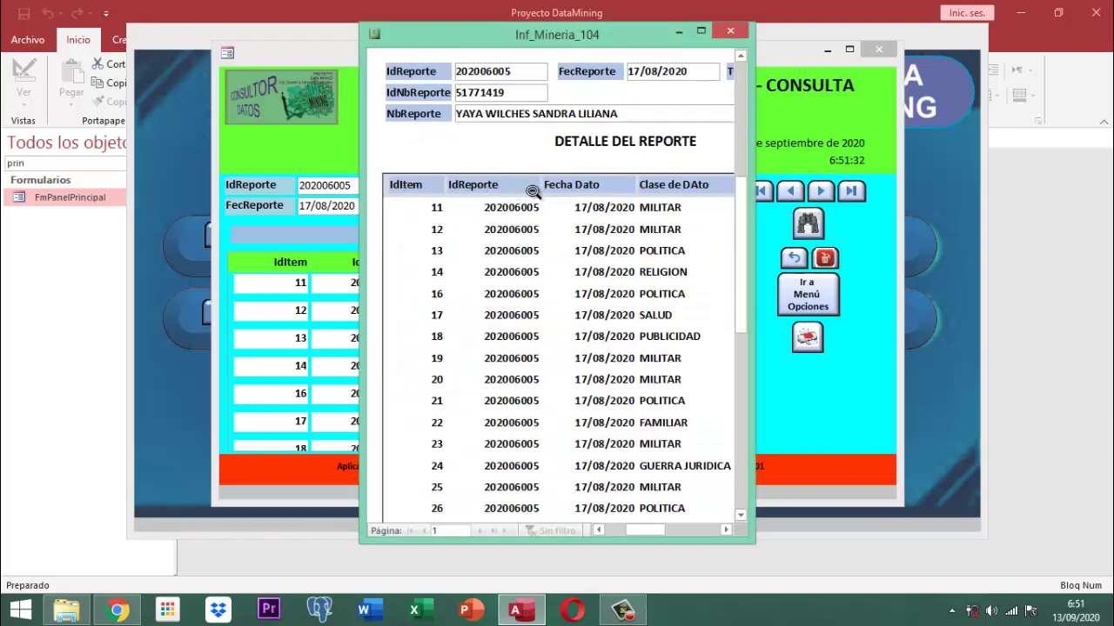
{"action": "left_click", "coordinate": [609, 189]}
{"action": "left_click", "coordinate": [619, 203]}
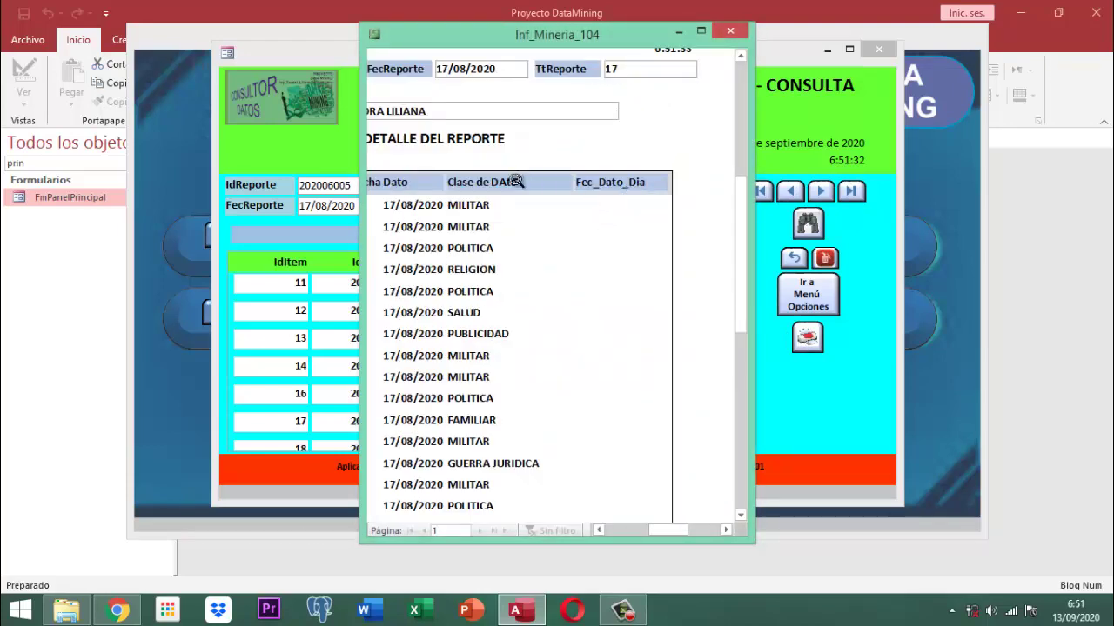
{"action": "left_click", "coordinate": [625, 190]}
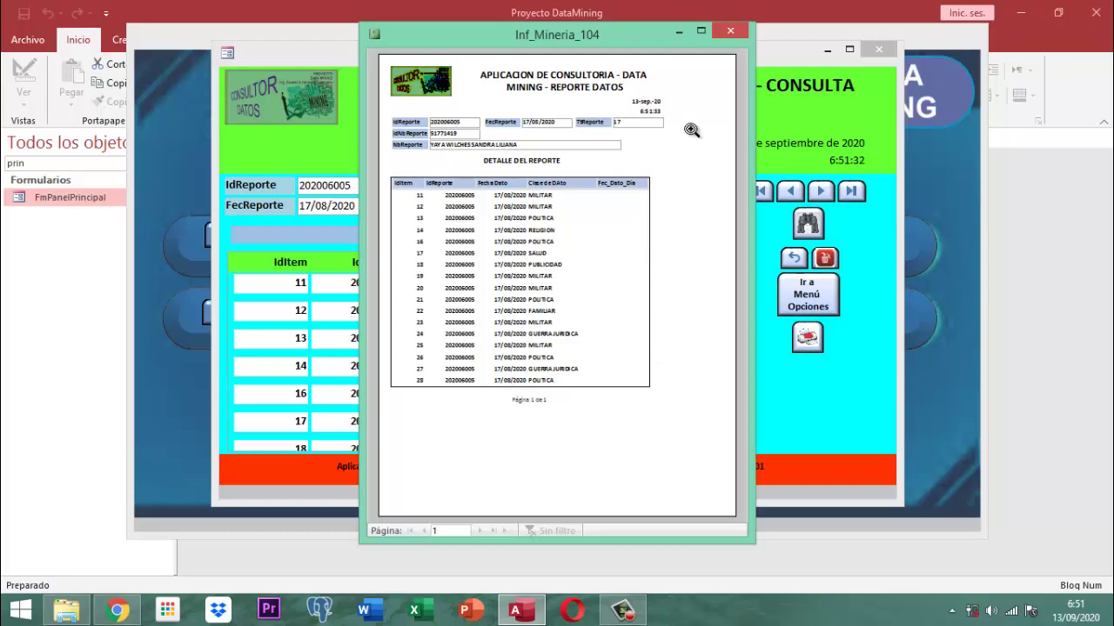
{"action": "left_click", "coordinate": [731, 33]}
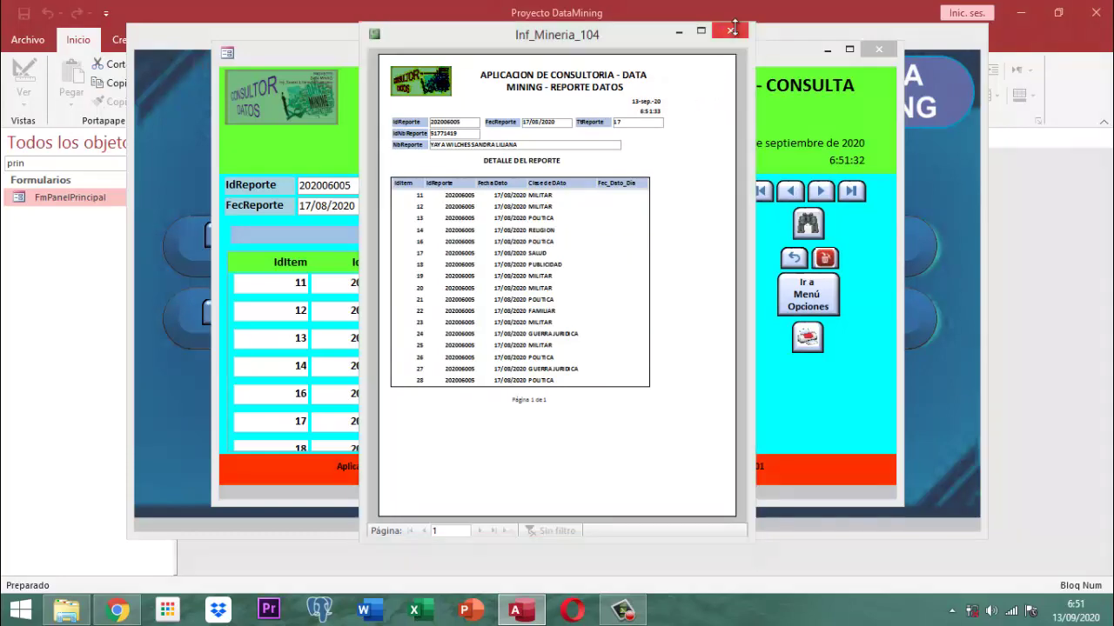
Go to the last record, preview its Inf_Mineria_104 report, inspect the column labels and the Fec_Dato_Dia value, and close the preview.
{"action": "left_click", "coordinate": [851, 193]}
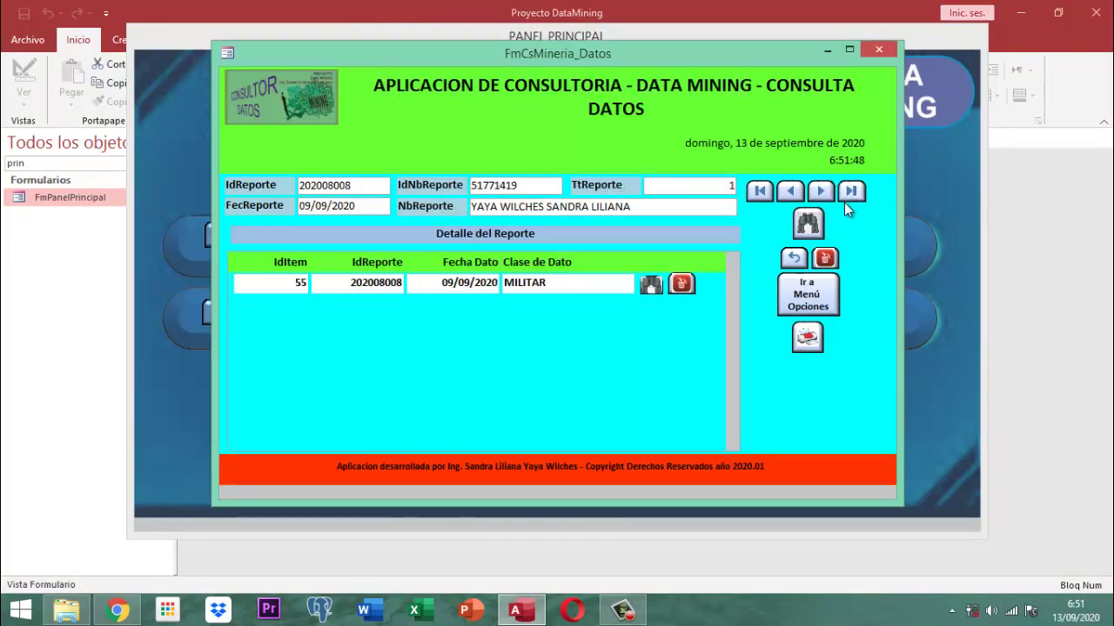
{"action": "left_click", "coordinate": [807, 338]}
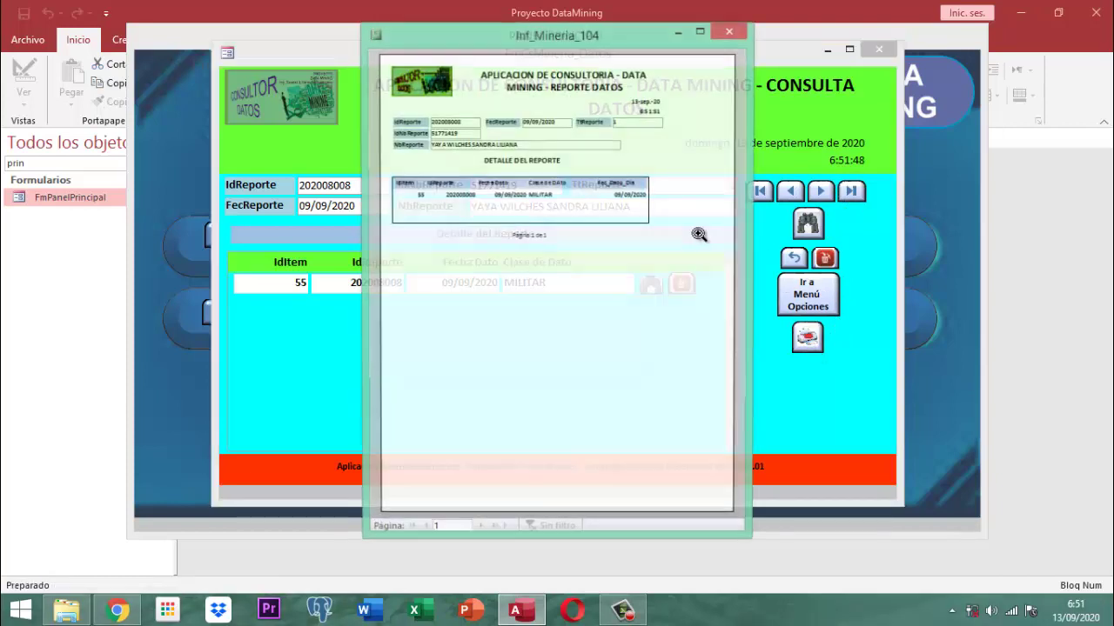
{"action": "left_click", "coordinate": [621, 193]}
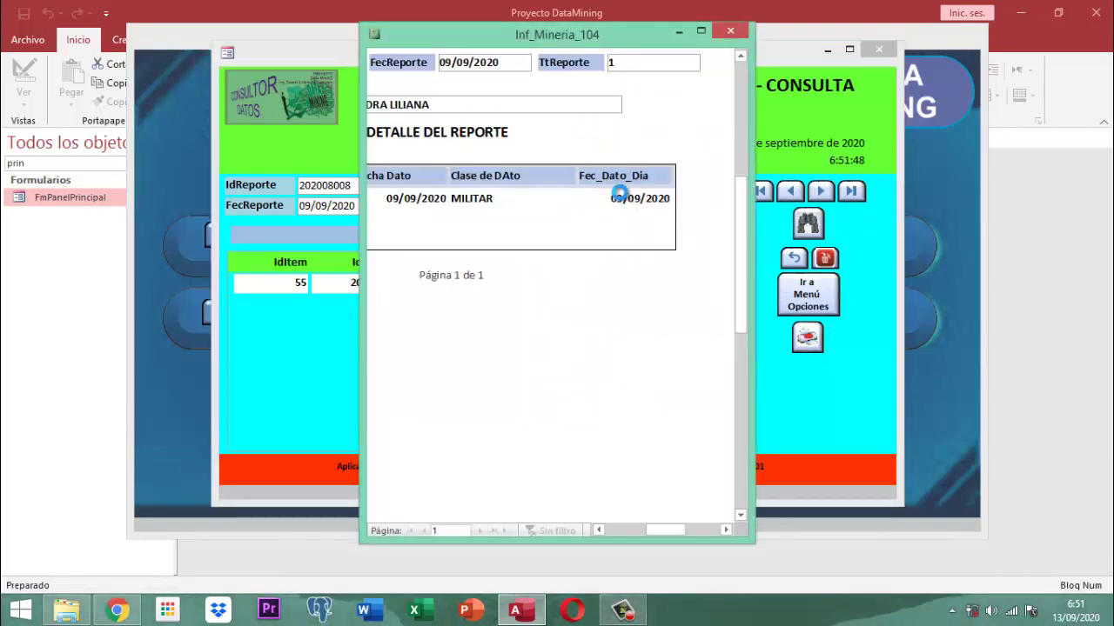
{"action": "left_click", "coordinate": [619, 194]}
{"action": "left_click", "coordinate": [580, 192]}
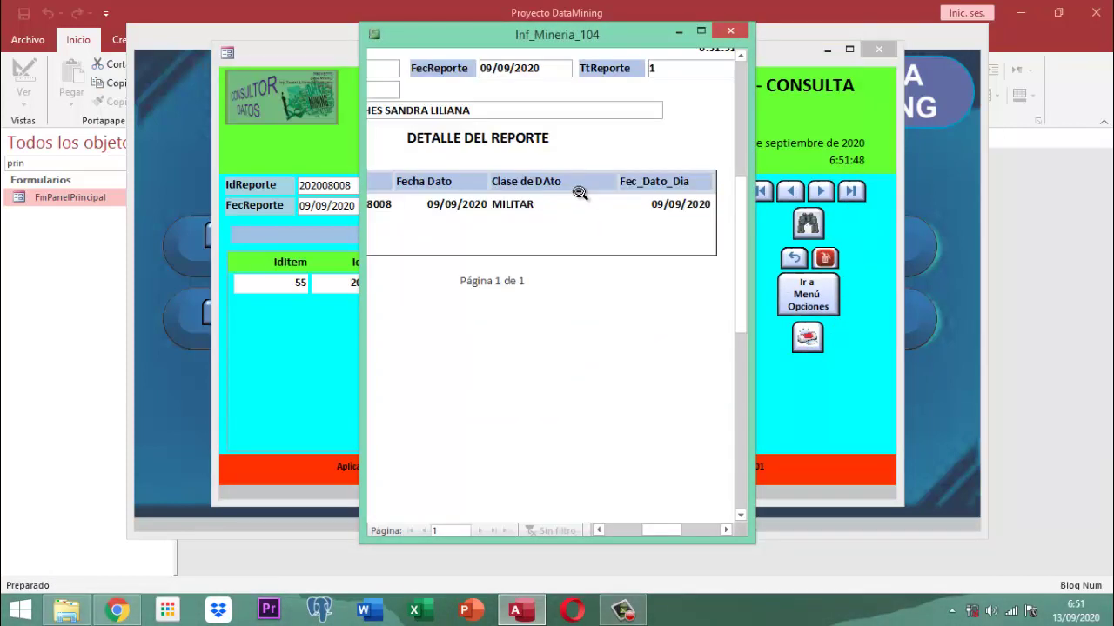
{"action": "left_click", "coordinate": [447, 205]}
{"action": "left_click", "coordinate": [421, 195]}
{"action": "left_click", "coordinate": [421, 188]}
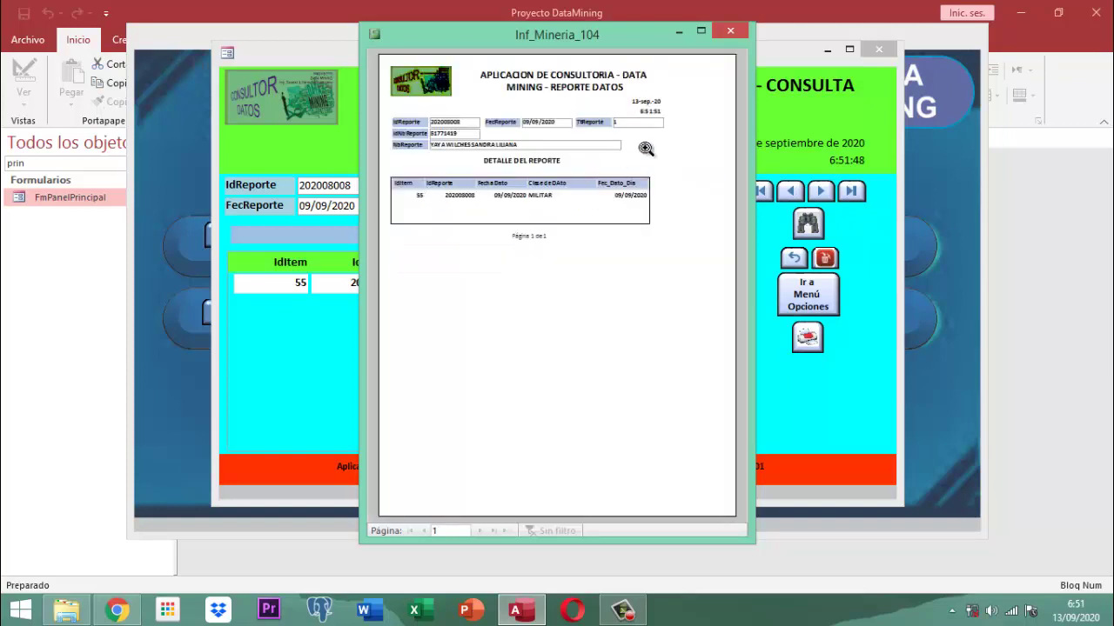
{"action": "left_click", "coordinate": [730, 31]}
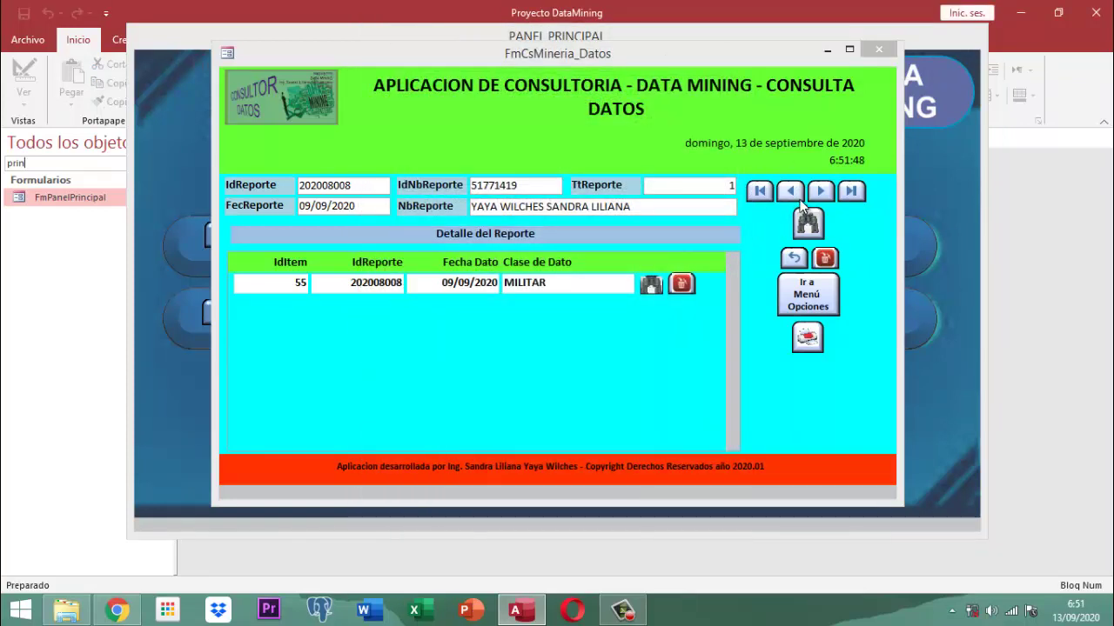
Go to report 202008007, preview its Inf_Mineria_104 report, check the header fields and detail columns, and close the preview.
{"action": "left_click", "coordinate": [791, 193]}
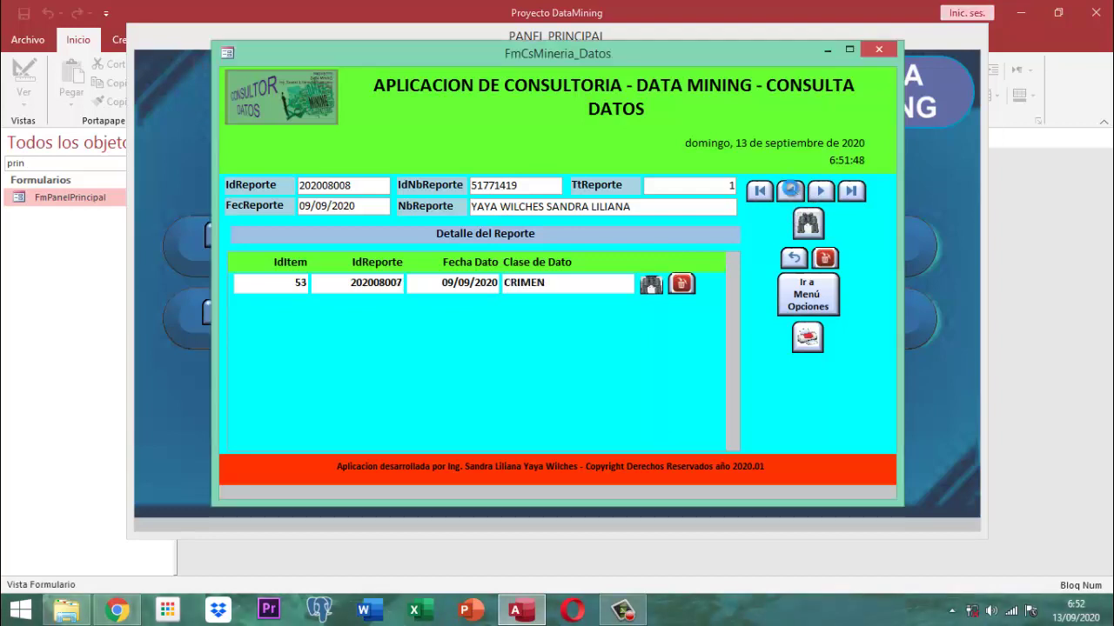
{"action": "left_click", "coordinate": [807, 337]}
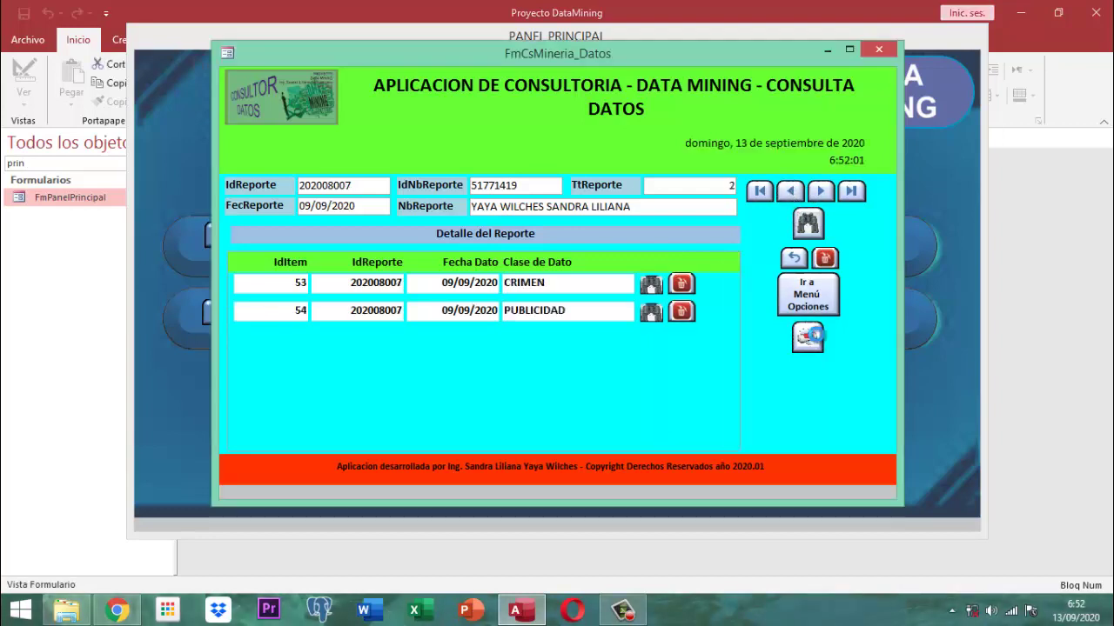
{"action": "left_click", "coordinate": [477, 128]}
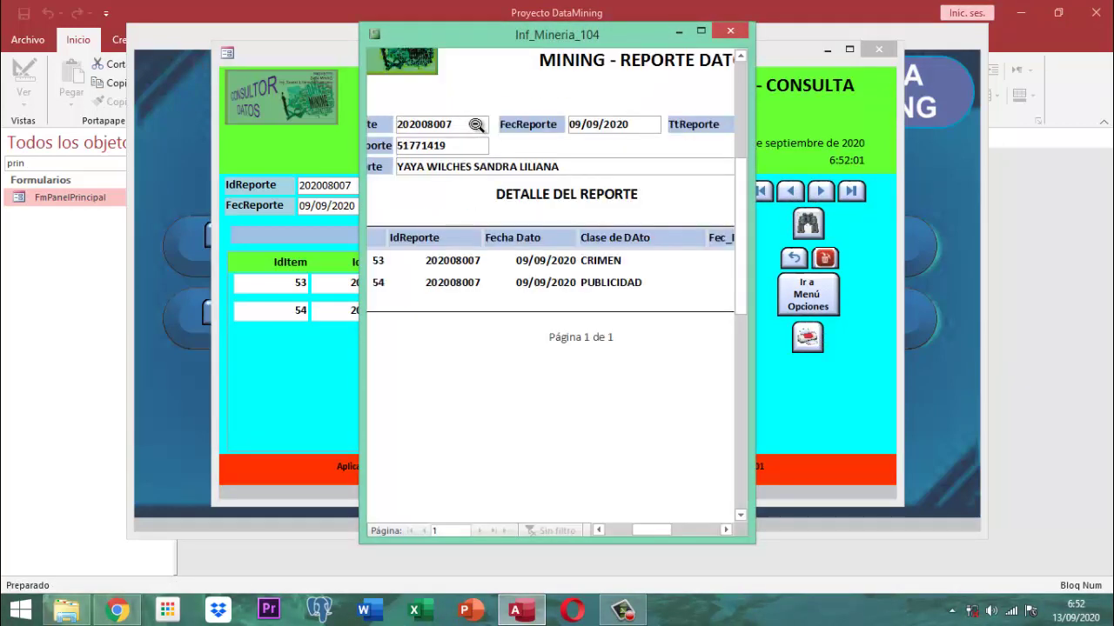
{"action": "left_click", "coordinate": [466, 122]}
{"action": "left_click", "coordinate": [450, 117]}
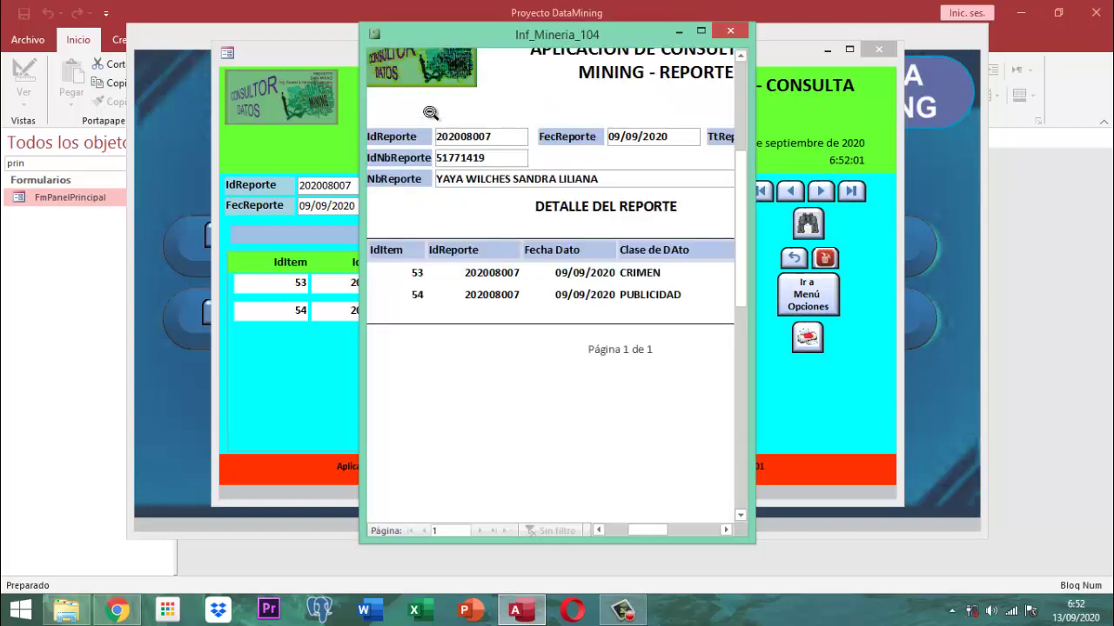
{"action": "left_click", "coordinate": [431, 113]}
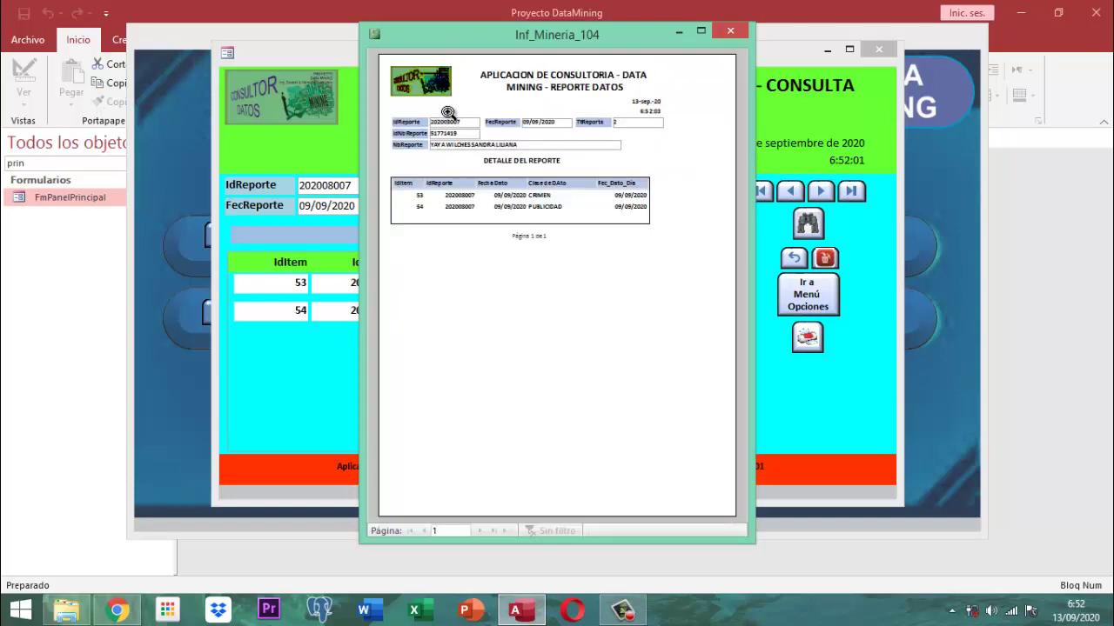
{"action": "left_click", "coordinate": [639, 191]}
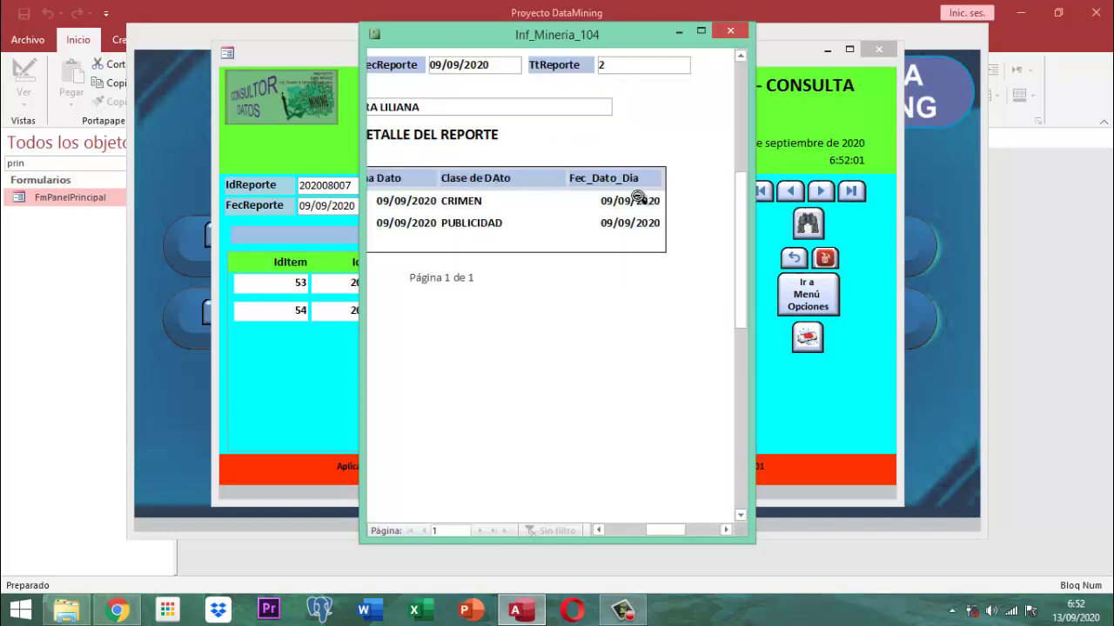
{"action": "left_click", "coordinate": [642, 190]}
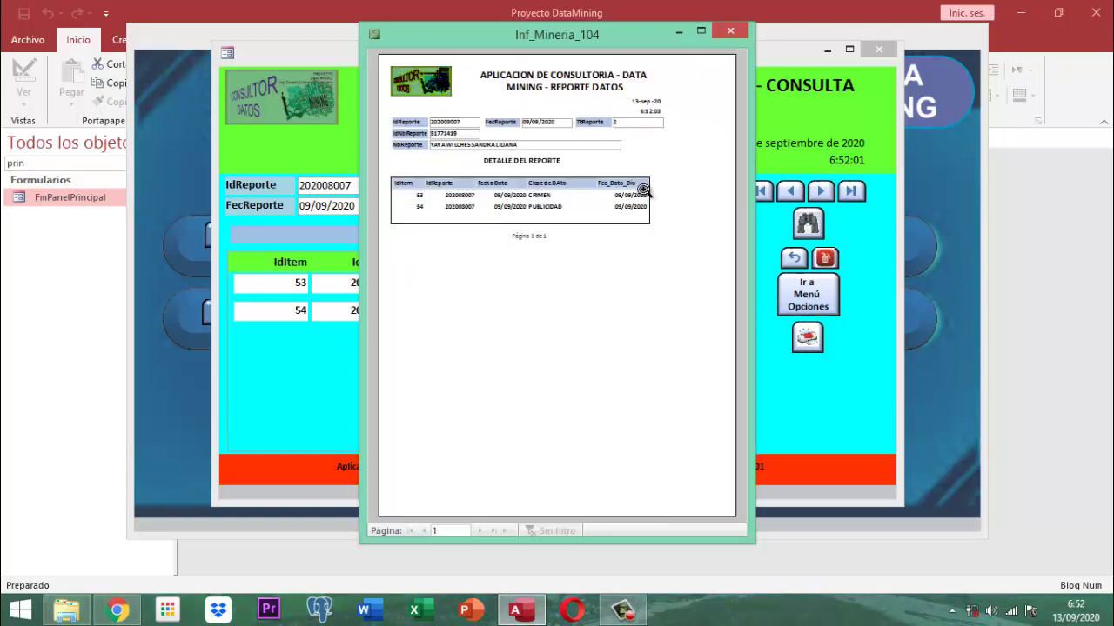
{"action": "left_click", "coordinate": [738, 30]}
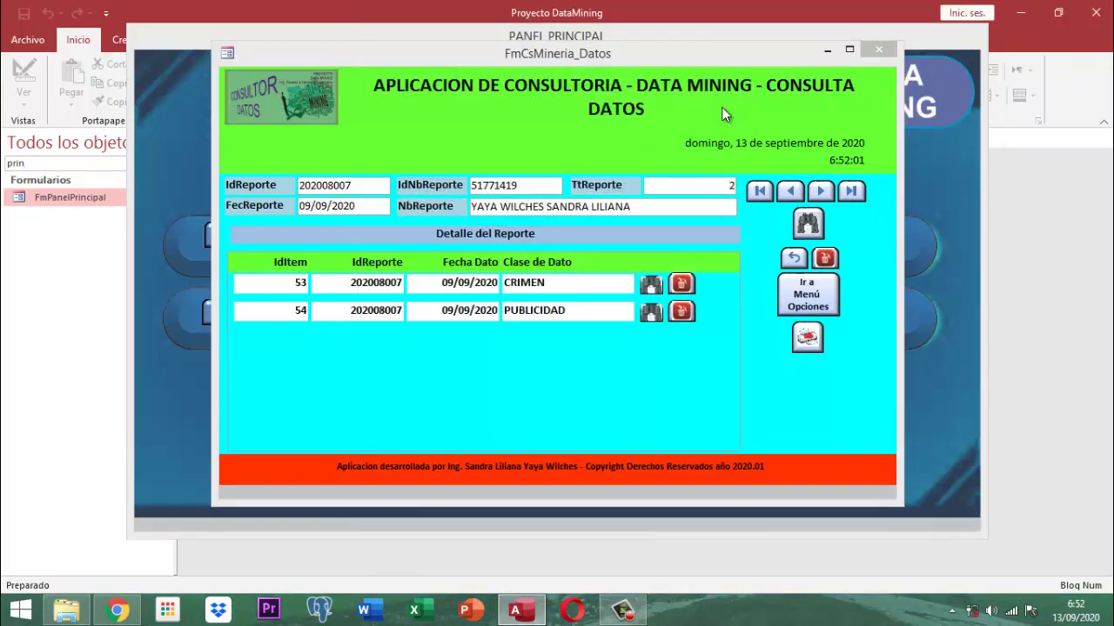